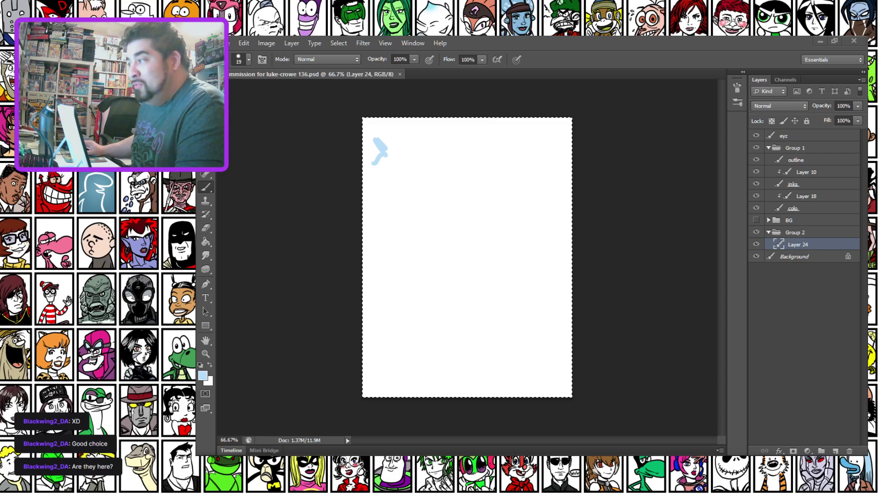
# Bring the reference images in as tabs beside the commission file and float kde01ha5.bmp out into its own window.
pyautogui.moveTo(584, 40); pyautogui.dragTo(551, 292)
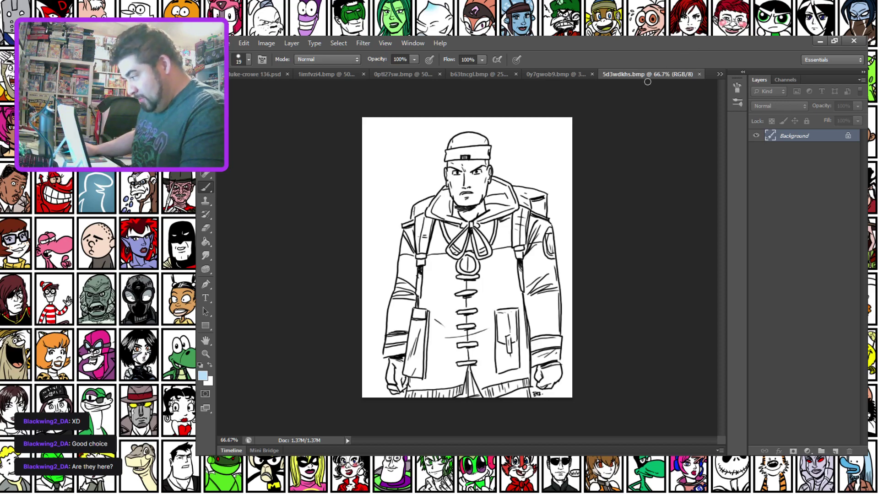
pyautogui.hotkey('ctrl', 'a')
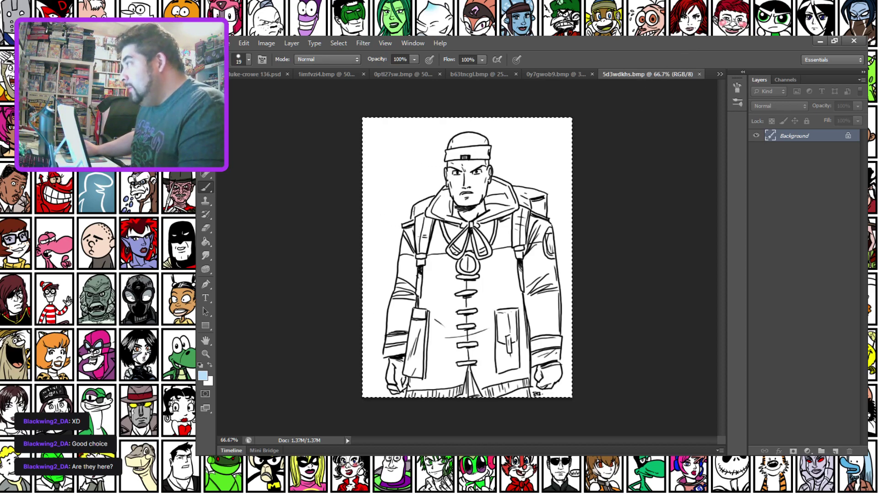
pyautogui.hotkey('ctrl', 'd')
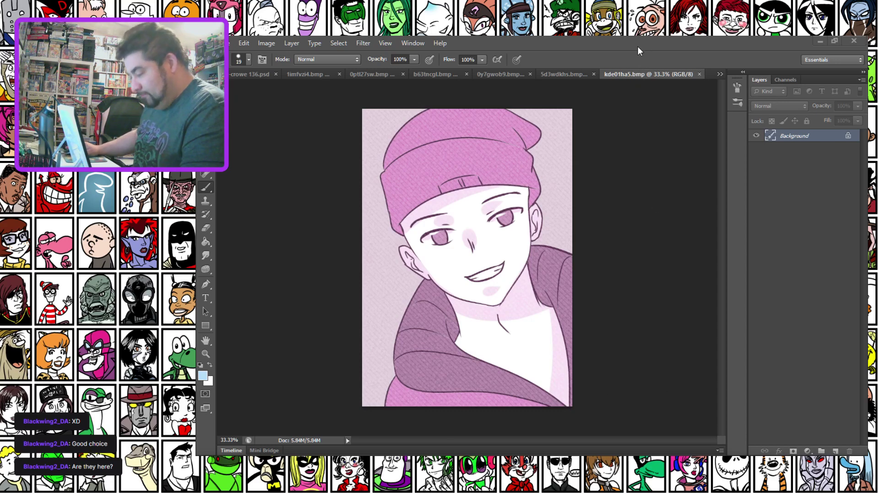
pyautogui.scroll(-3, 620, 114)
pyautogui.moveTo(623, 75); pyautogui.dragTo(621, 492)
pyautogui.moveTo(604, 455); pyautogui.dragTo(605, 492)
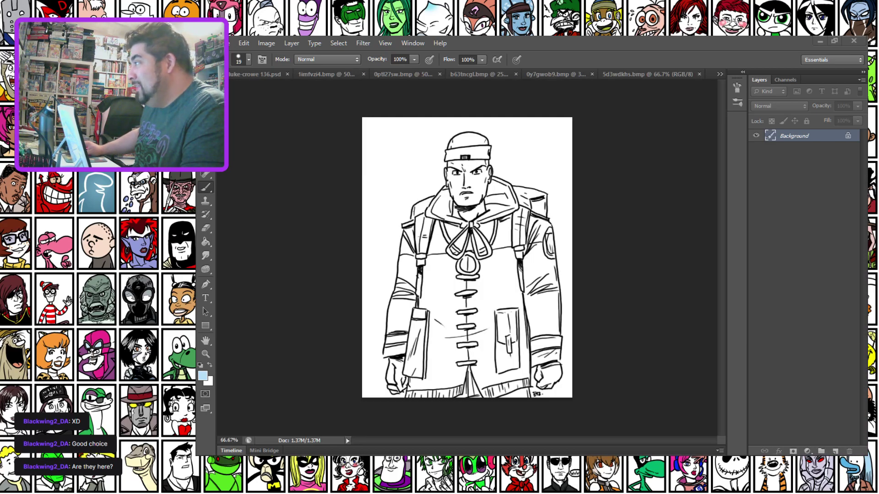
# Select and copy the whole 5d3wdkhs.bmp line art, and move that image out of the tab group.
pyautogui.click(635, 75)
pyautogui.hotkey('ctrl', 'a')
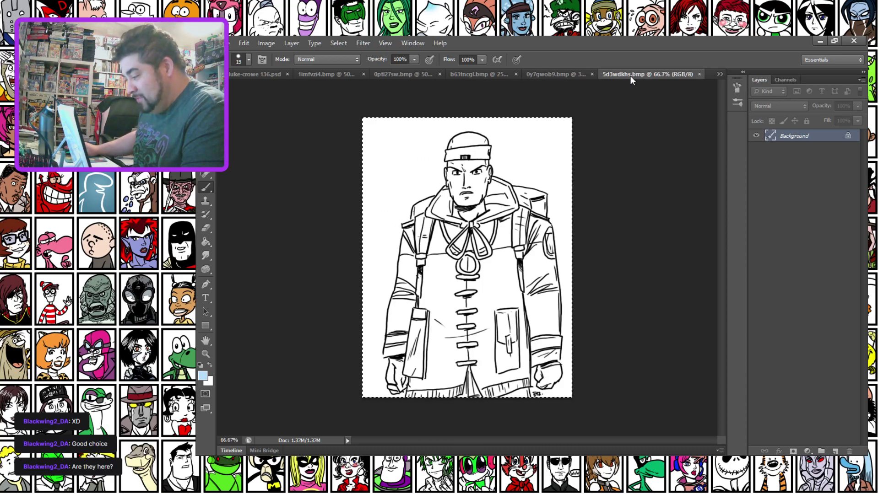
pyautogui.moveTo(630, 76); pyautogui.dragTo(635, 493)
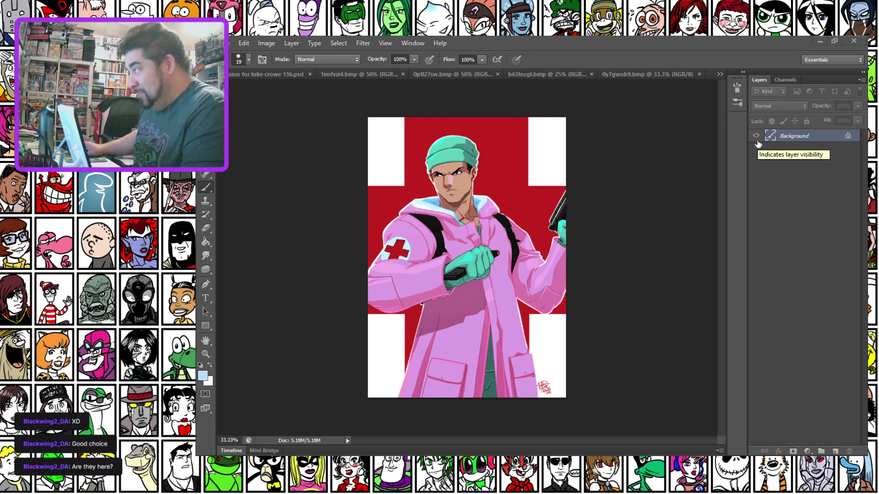
# Clear the four remaining reference images out of the tab group, leaving only the commission document docked.
pyautogui.click(639, 79)
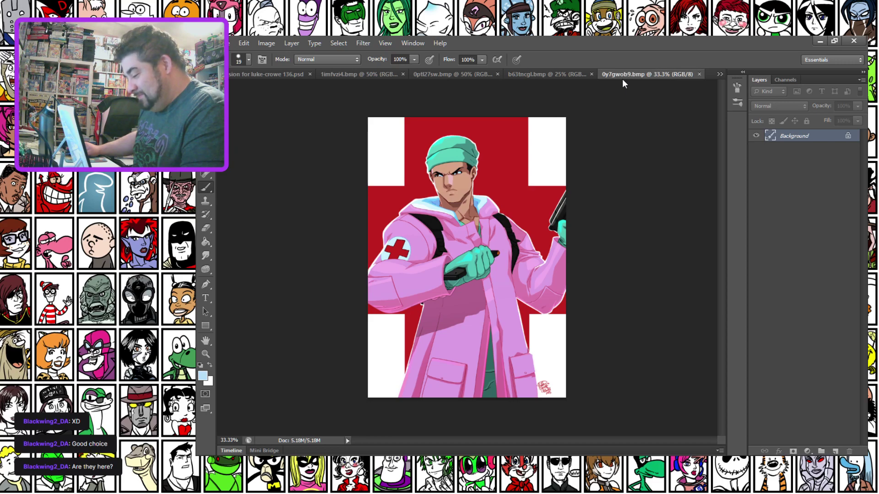
pyautogui.hotkey('ctrl', 'w')
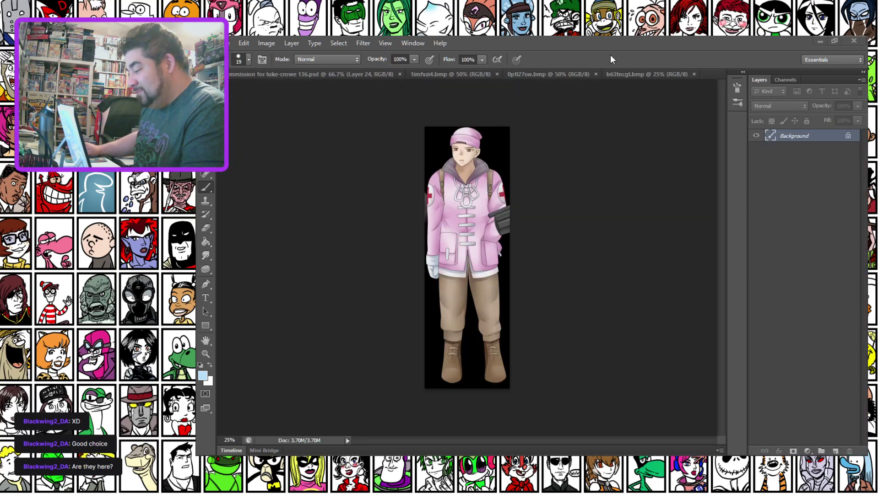
pyautogui.hotkey('ctrl', 'w')
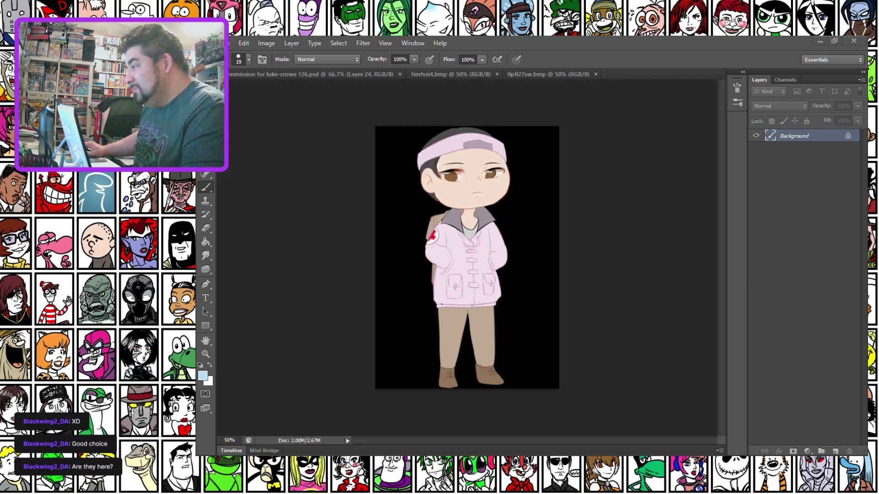
pyautogui.click(549, 75)
pyautogui.scroll(-2, 535, 94)
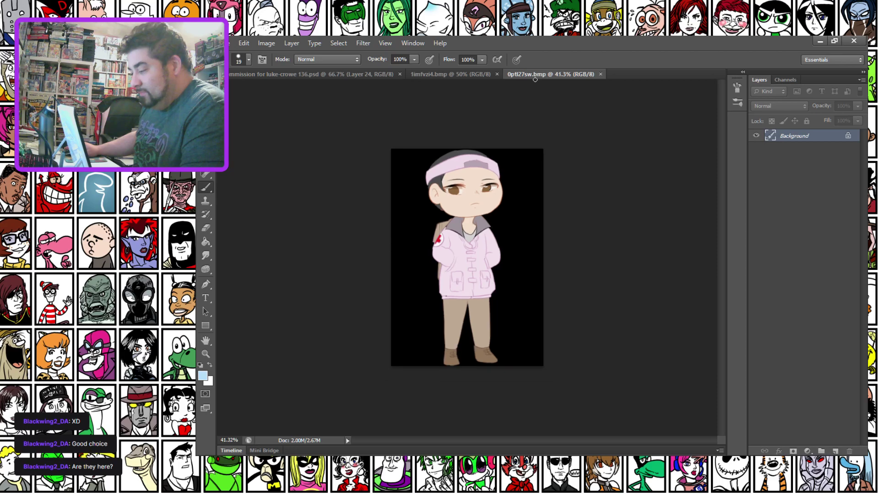
pyautogui.hotkey('ctrl', 'w')
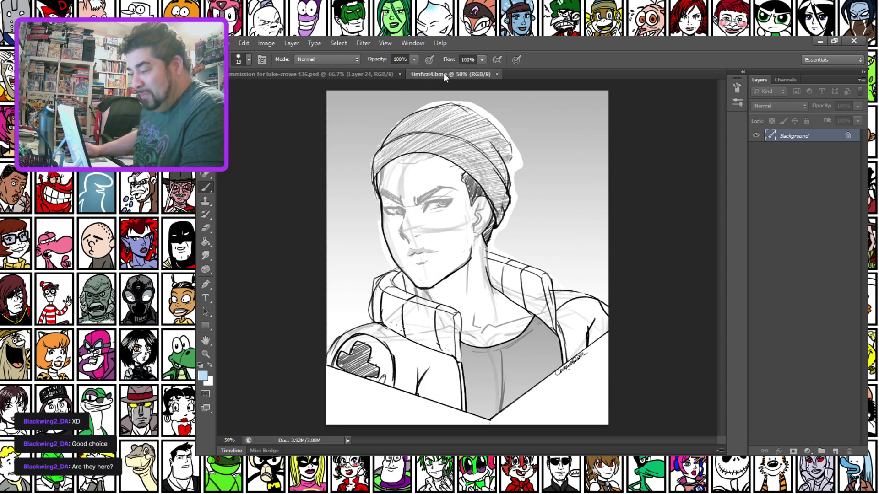
pyautogui.scroll(-1, 431, 77)
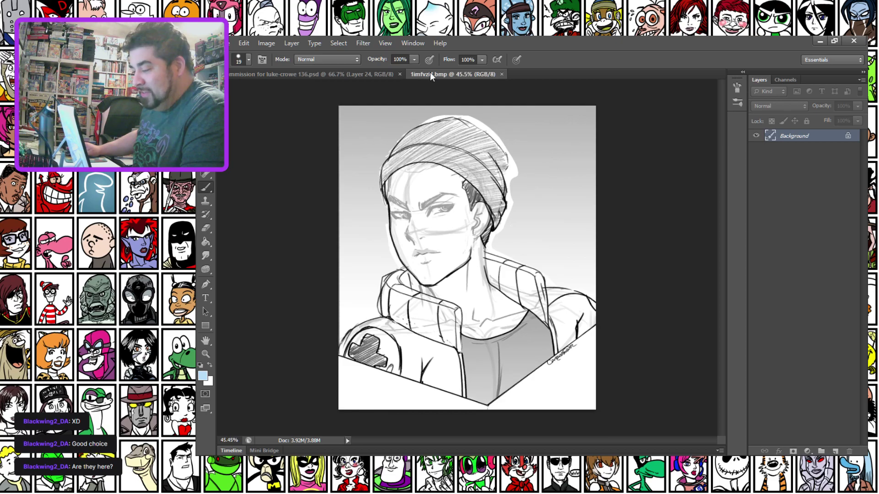
pyautogui.hotkey('ctrl', 'w')
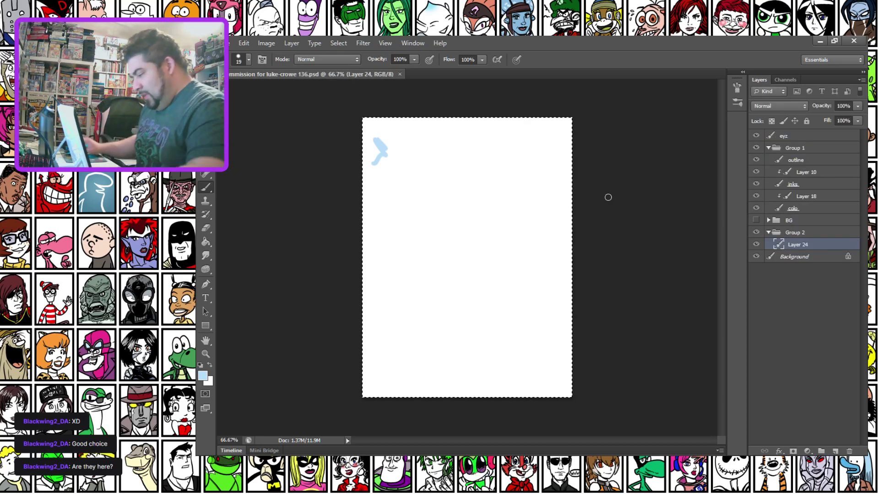
# Clear the selection, paste the line art onto a new layer in Group 2, and lower its opacity to 18%.
pyautogui.hotkey('ctrl', 'd')
pyautogui.hotkey('ctrl', 'shift', 'alt', 'n')
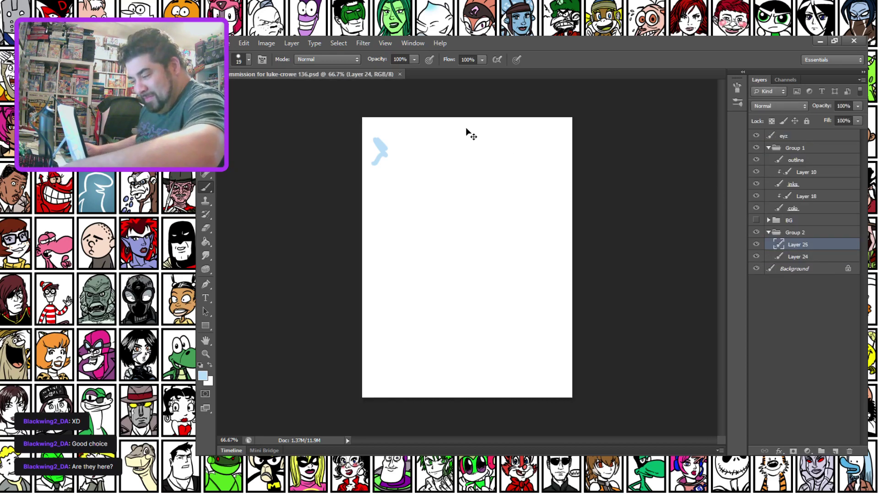
pyautogui.hotkey('ctrl', 'v')
pyautogui.click(857, 106)
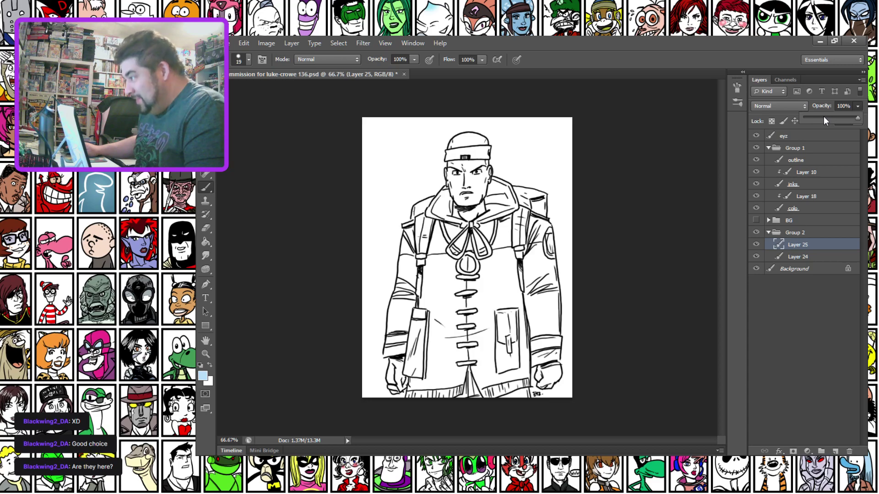
pyautogui.click(823, 118)
pyautogui.moveTo(819, 118); pyautogui.dragTo(816, 118)
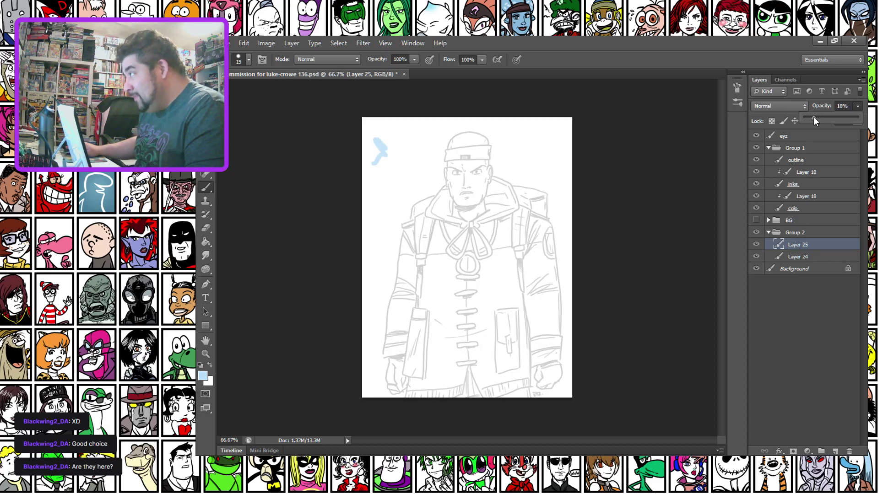
# Make the inks layer active and set up a black 5 px brush at 100% hardness.
pyautogui.click(792, 185)
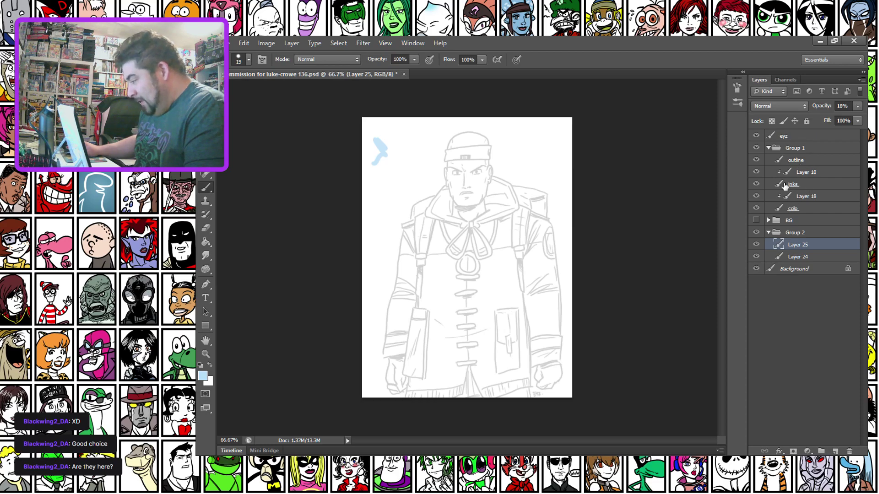
pyautogui.press('d')
pyautogui.rightClick(254, 219)
pyautogui.click(269, 179)
pyautogui.rightClick(416, 180)
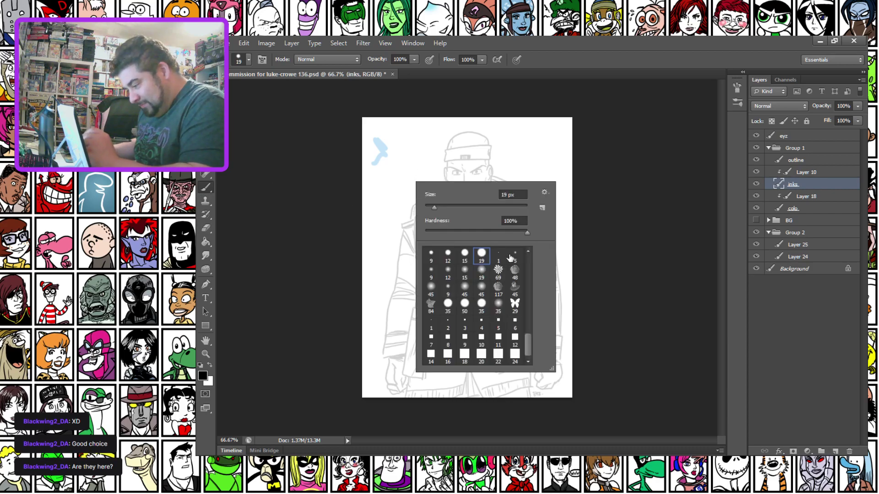
pyautogui.click(529, 252)
pyautogui.click(513, 264)
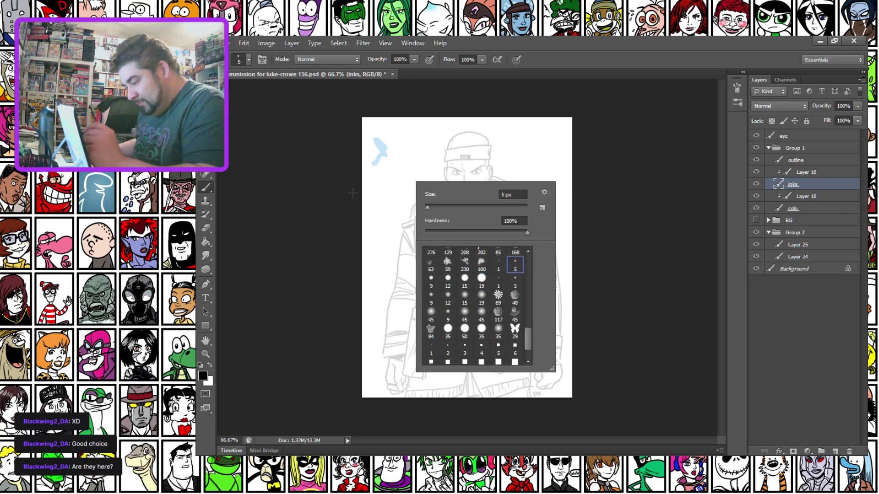
pyautogui.click(397, 218)
# Ink the two thick, angry eyebrows and the small frown crease between them over the faded sketch.
pyautogui.scroll(5, 434, 172)
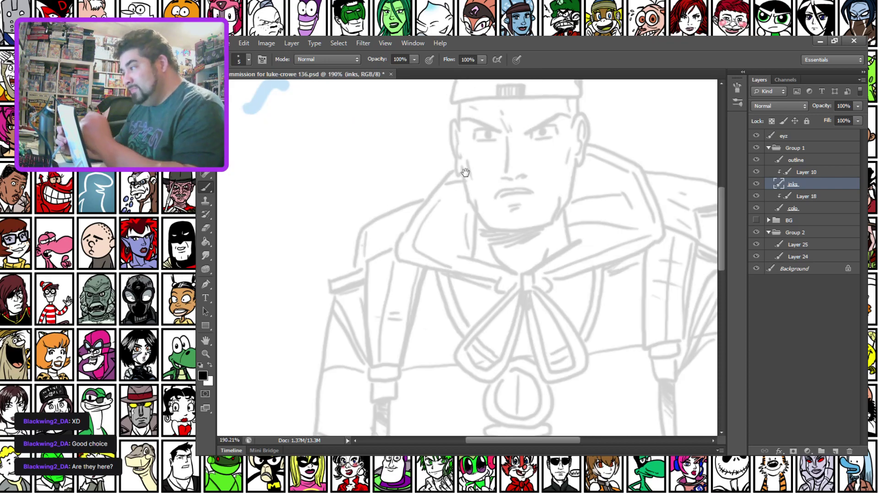
pyautogui.moveTo(466, 173); pyautogui.dragTo(410, 199)
pyautogui.scroll(1, 399, 175)
pyautogui.moveTo(420, 165)
pyautogui.mouseDown()
pyautogui.moveTo(410, 196)
pyautogui.moveTo(488, 170)
pyautogui.mouseUp()
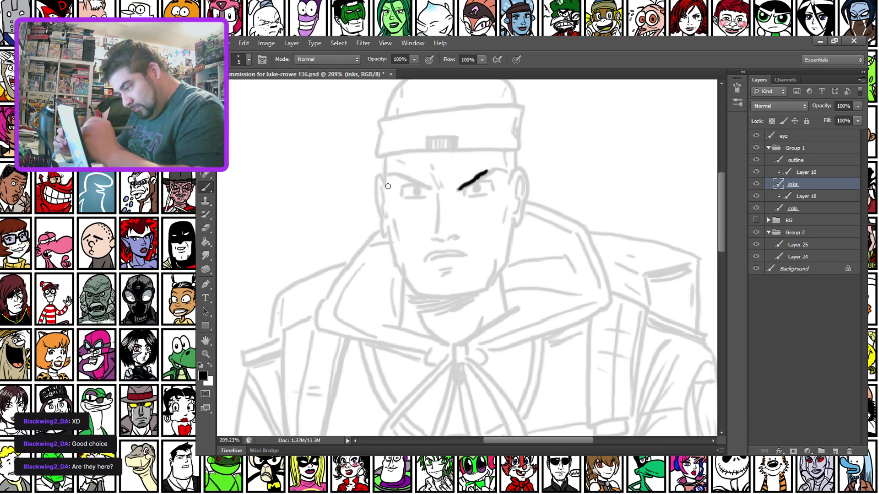
pyautogui.moveTo(386, 178)
pyautogui.mouseDown()
pyautogui.moveTo(452, 191)
pyautogui.moveTo(505, 170)
pyautogui.mouseUp()
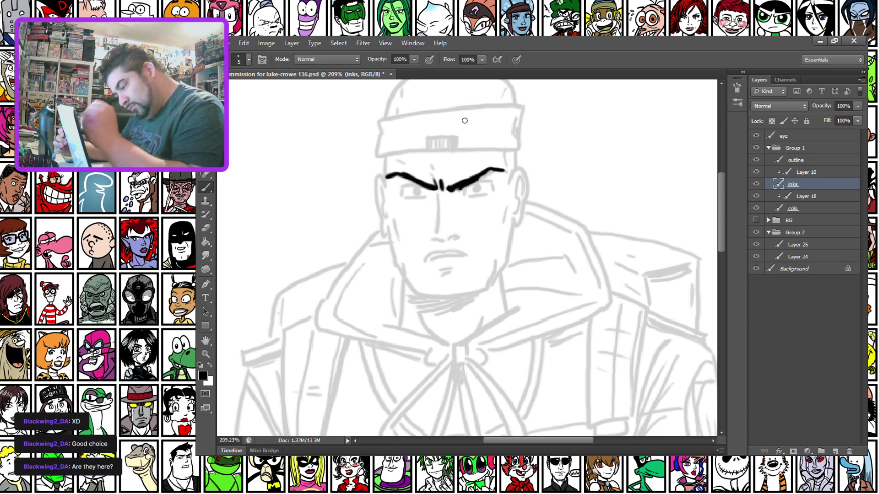
# Ink both narrowed eyes, the nose and the short crease beside the nose bridge.
pyautogui.moveTo(401, 190); pyautogui.dragTo(425, 187)
pyautogui.moveTo(400, 191); pyautogui.dragTo(400, 199)
pyautogui.moveTo(415, 188); pyautogui.dragTo(415, 196)
pyautogui.moveTo(407, 197)
pyautogui.mouseDown()
pyautogui.moveTo(493, 183)
pyautogui.moveTo(436, 208)
pyautogui.moveTo(434, 238)
pyautogui.moveTo(457, 235)
pyautogui.mouseUp()
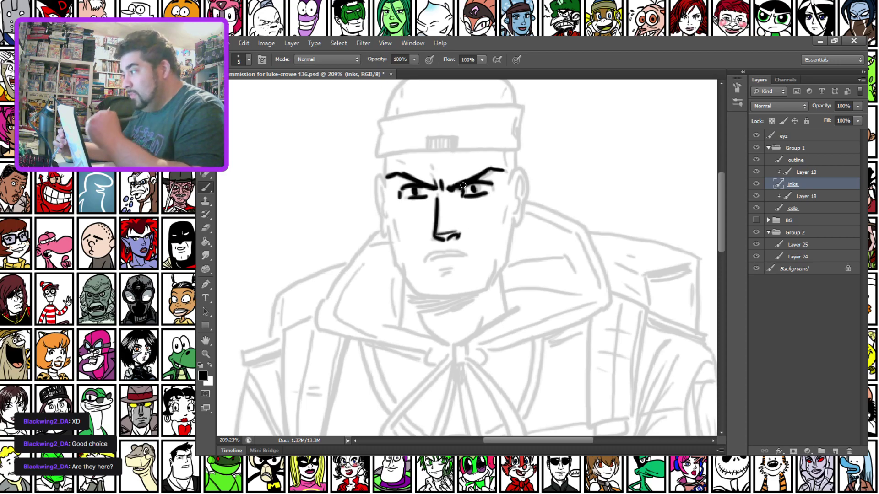
pyautogui.moveTo(453, 194); pyautogui.dragTo(457, 205)
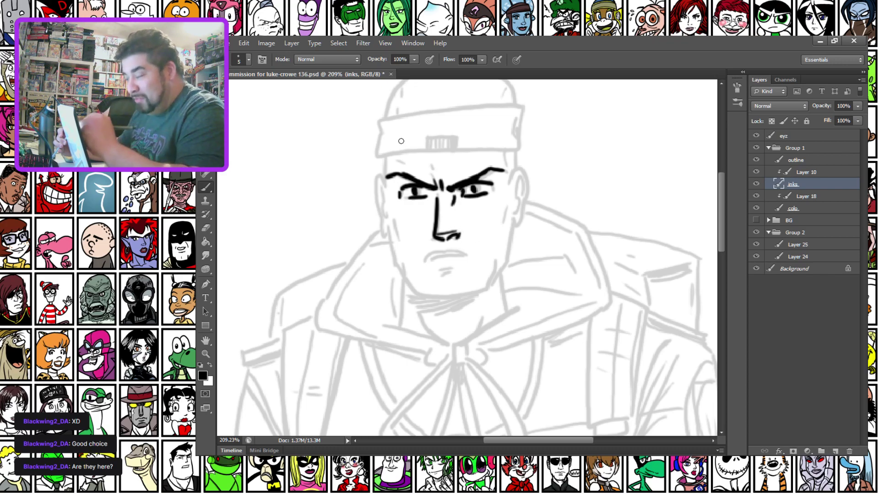
# Ink the beanie: its folded band with a notched edge, the crown with a pointed tip, the front label and a fold line.
pyautogui.moveTo(388, 168); pyautogui.dragTo(374, 224)
pyautogui.moveTo(364, 180)
pyautogui.mouseDown()
pyautogui.moveTo(362, 202)
pyautogui.moveTo(389, 212)
pyautogui.moveTo(506, 207)
pyautogui.mouseUp()
pyautogui.moveTo(367, 175)
pyautogui.mouseDown()
pyautogui.moveTo(476, 164)
pyautogui.moveTo(517, 174)
pyautogui.moveTo(510, 195)
pyautogui.mouseUp()
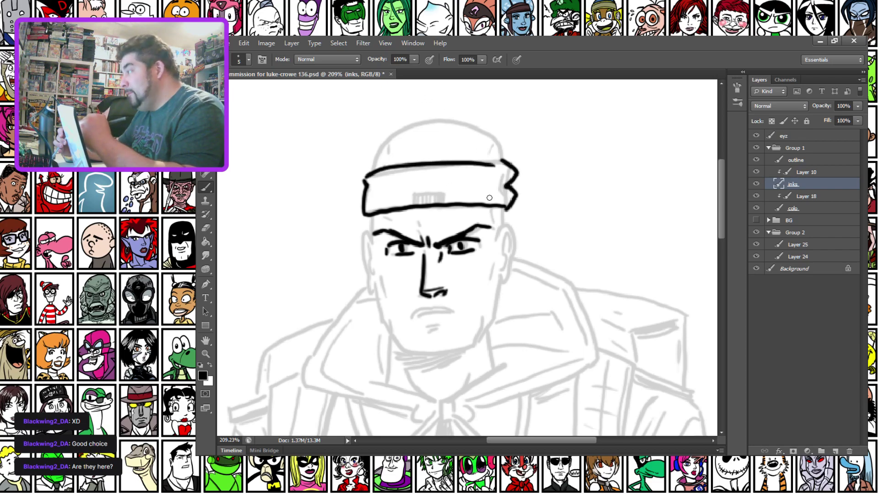
pyautogui.moveTo(369, 174)
pyautogui.mouseDown()
pyautogui.moveTo(419, 125)
pyautogui.moveTo(484, 126)
pyautogui.moveTo(529, 141)
pyautogui.moveTo(505, 160)
pyautogui.mouseUp()
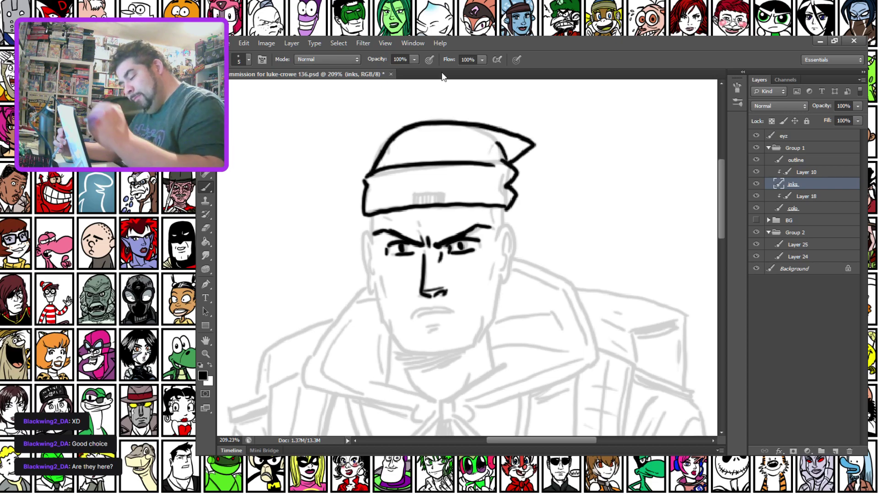
pyautogui.moveTo(402, 204)
pyautogui.mouseDown()
pyautogui.moveTo(403, 192)
pyautogui.moveTo(443, 204)
pyautogui.moveTo(422, 204)
pyautogui.mouseUp()
pyautogui.moveTo(484, 139); pyautogui.dragTo(494, 156)
# Ink the face and jaw outline, the ear on the viewer's right and the hair beneath the beanie.
pyautogui.moveTo(374, 227)
pyautogui.mouseDown()
pyautogui.moveTo(369, 172)
pyautogui.moveTo(369, 240)
pyautogui.moveTo(399, 294)
pyautogui.moveTo(446, 293)
pyautogui.moveTo(474, 286)
pyautogui.moveTo(494, 224)
pyautogui.mouseUp()
pyautogui.moveTo(489, 189)
pyautogui.mouseDown()
pyautogui.moveTo(496, 235)
pyautogui.moveTo(495, 206)
pyautogui.moveTo(494, 223)
pyautogui.mouseUp()
pyautogui.moveTo(493, 150)
pyautogui.mouseDown()
pyautogui.moveTo(498, 166)
pyautogui.moveTo(487, 182)
pyautogui.moveTo(486, 166)
pyautogui.moveTo(495, 165)
pyautogui.mouseUp()
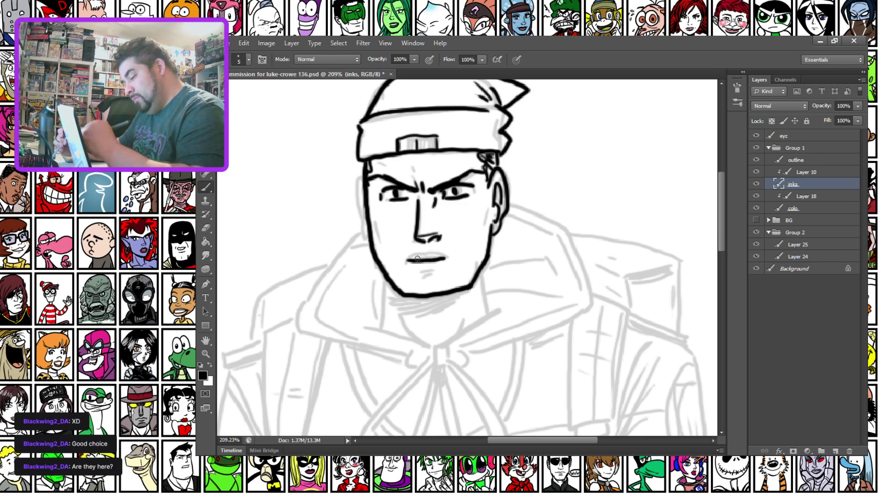
# Ink the frowning mouth, the ear on the viewer's left and the small cheek creases.
pyautogui.moveTo(412, 261); pyautogui.dragTo(455, 260)
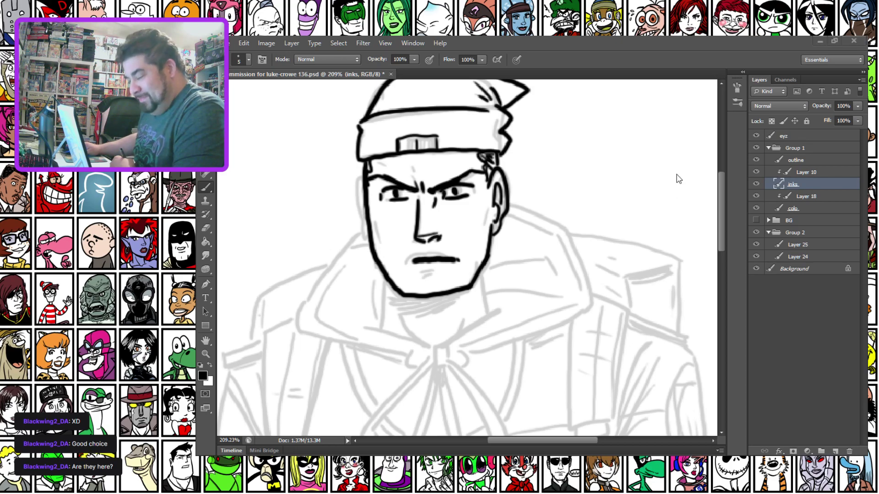
pyautogui.moveTo(361, 182)
pyautogui.mouseDown()
pyautogui.moveTo(360, 223)
pyautogui.moveTo(371, 241)
pyautogui.mouseUp()
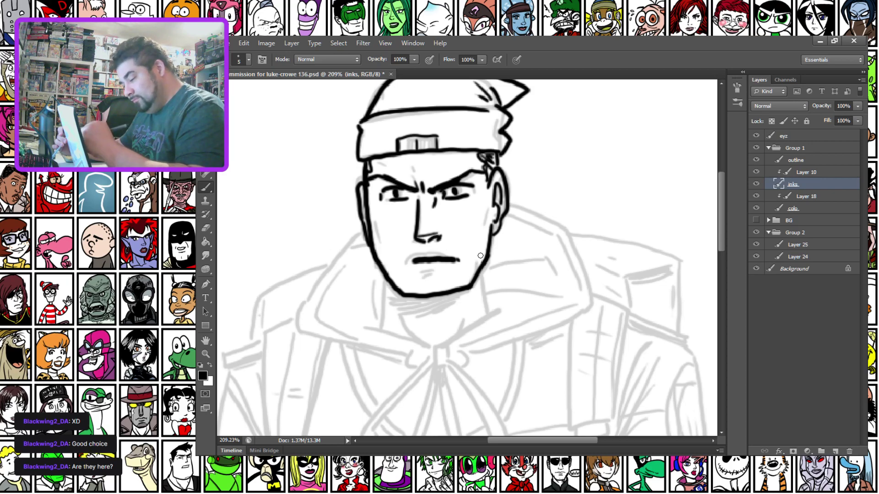
pyautogui.moveTo(486, 219); pyautogui.dragTo(474, 261)
pyautogui.moveTo(371, 231)
pyautogui.mouseDown()
pyautogui.moveTo(376, 245)
pyautogui.moveTo(453, 257)
pyautogui.mouseUp()
pyautogui.click(460, 260)
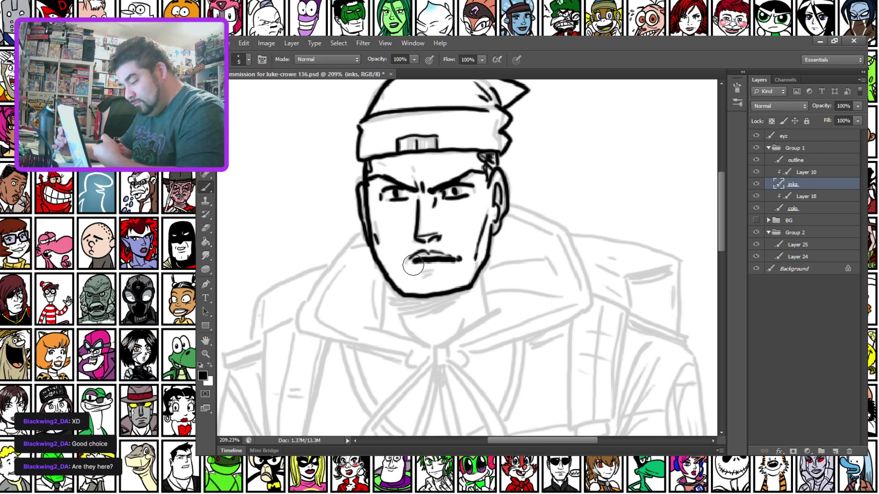
# Ink the neck and hood contours and the outer line of the coat's shoulder and upper sleeve on the viewer's right.
pyautogui.moveTo(419, 277)
pyautogui.mouseDown()
pyautogui.moveTo(435, 276)
pyautogui.moveTo(398, 307)
pyautogui.mouseUp()
pyautogui.moveTo(346, 303); pyautogui.dragTo(375, 194)
pyautogui.moveTo(329, 220); pyautogui.dragTo(287, 243)
pyautogui.moveTo(389, 292); pyautogui.dragTo(249, 163)
pyautogui.moveTo(368, 273)
pyautogui.mouseDown()
pyautogui.moveTo(326, 290)
pyautogui.moveTo(317, 284)
pyautogui.mouseUp()
pyautogui.moveTo(430, 123)
pyautogui.mouseDown()
pyautogui.moveTo(474, 137)
pyautogui.moveTo(511, 301)
pyautogui.mouseUp()
pyautogui.moveTo(504, 178)
pyautogui.mouseDown()
pyautogui.moveTo(460, 238)
pyautogui.moveTo(503, 262)
pyautogui.mouseUp()
pyautogui.hotkey('ctrl', 'z')
pyautogui.moveTo(505, 178)
pyautogui.mouseDown()
pyautogui.moveTo(458, 227)
pyautogui.moveTo(506, 262)
pyautogui.mouseUp()
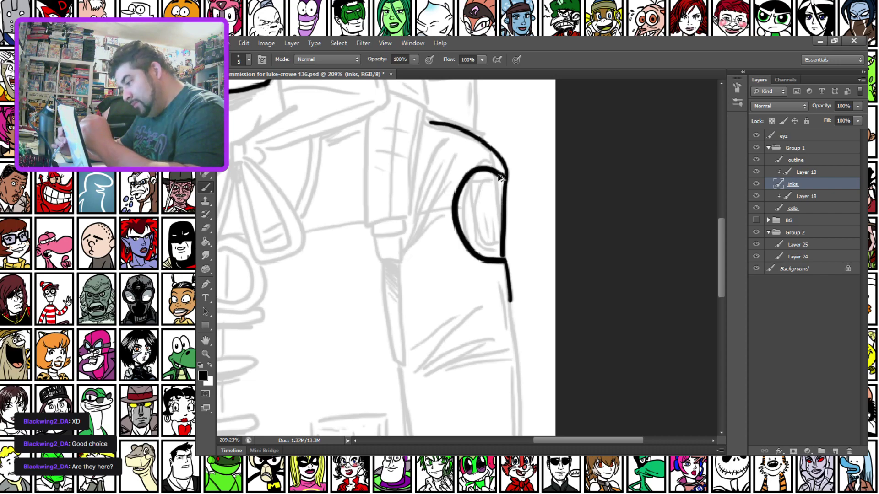
pyautogui.hotkey('ctrl', 'alt', 'z')
pyautogui.moveTo(499, 169)
pyautogui.mouseDown()
pyautogui.moveTo(467, 244)
pyautogui.moveTo(493, 270)
pyautogui.mouseUp()
pyautogui.hotkey('ctrl', 'z')
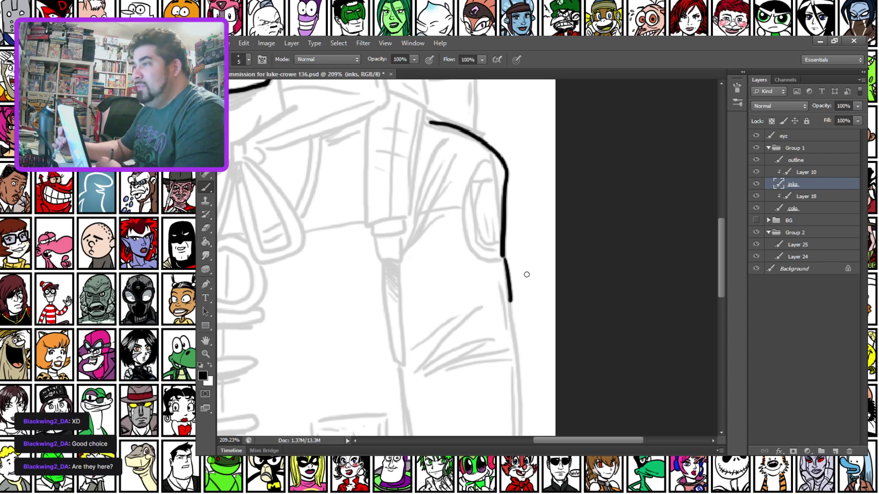
pyautogui.hotkey('ctrl', 'alt', 'z')
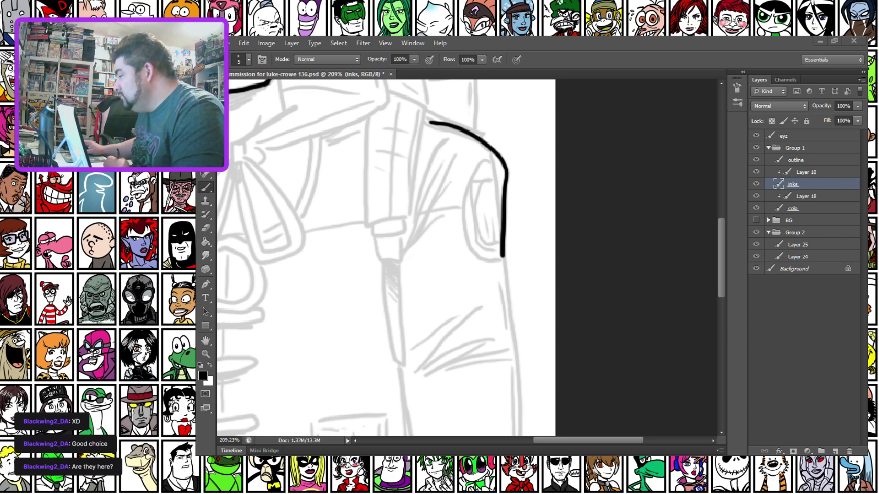
pyautogui.click(488, 183)
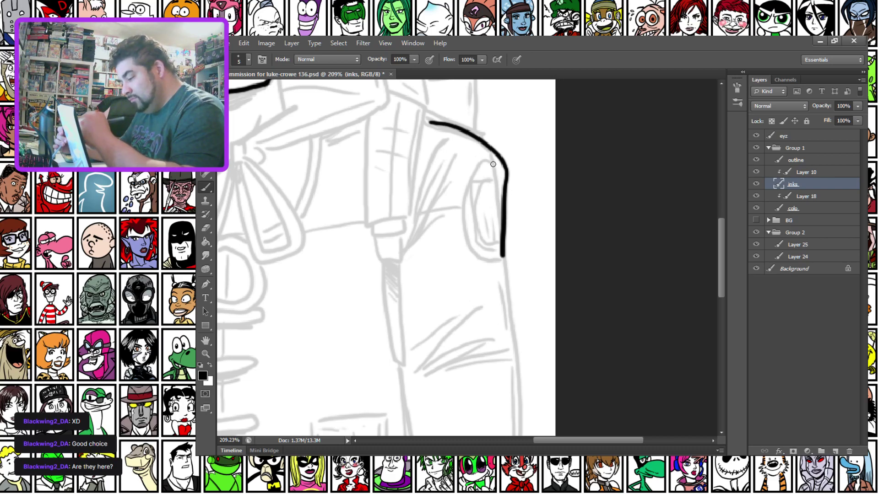
pyautogui.moveTo(503, 177)
pyautogui.mouseDown()
pyautogui.moveTo(465, 244)
pyautogui.moveTo(499, 264)
pyautogui.moveTo(488, 207)
pyautogui.moveTo(465, 219)
pyautogui.mouseUp()
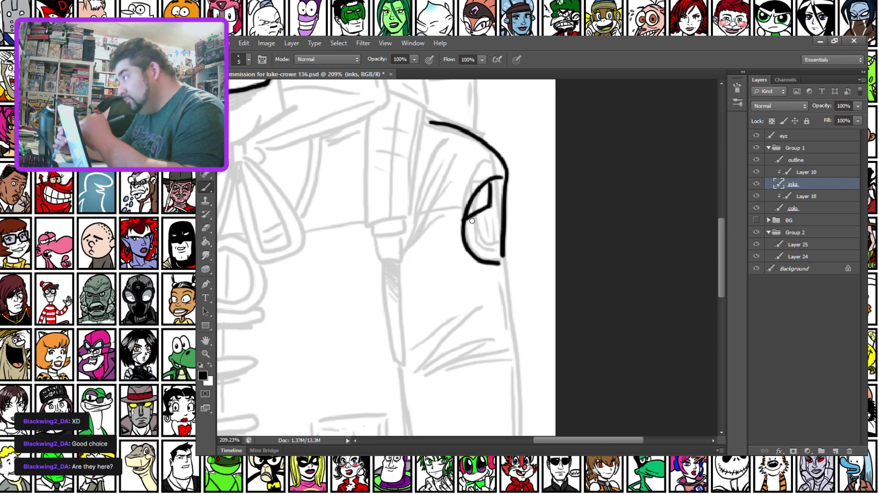
pyautogui.hotkey('ctrl', 'alt', 'z')
pyautogui.hotkey('ctrl', 'alt', 'z')
pyautogui.moveTo(505, 189); pyautogui.dragTo(477, 218)
pyautogui.hotkey('ctrl', 'alt', 'z')
pyautogui.moveTo(505, 190)
pyautogui.mouseDown()
pyautogui.moveTo(478, 231)
pyautogui.moveTo(490, 251)
pyautogui.moveTo(503, 249)
pyautogui.mouseUp()
pyautogui.hotkey('ctrl', 'alt', 'z')
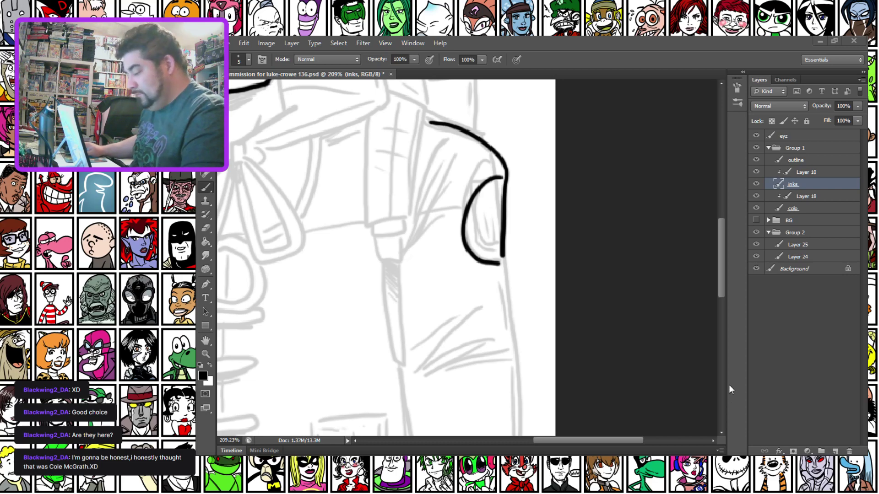
pyautogui.hotkey('ctrl', 'z')
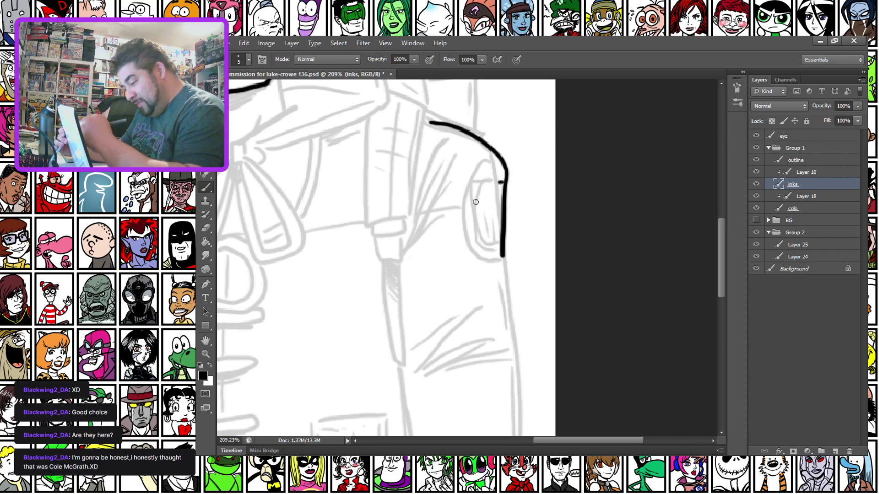
# Ink the round patch with a cross emblem on the upper sleeve on the viewer's right.
pyautogui.moveTo(504, 182); pyautogui.dragTo(500, 265)
pyautogui.moveTo(503, 197)
pyautogui.mouseDown()
pyautogui.moveTo(491, 200)
pyautogui.moveTo(479, 242)
pyautogui.moveTo(502, 254)
pyautogui.mouseUp()
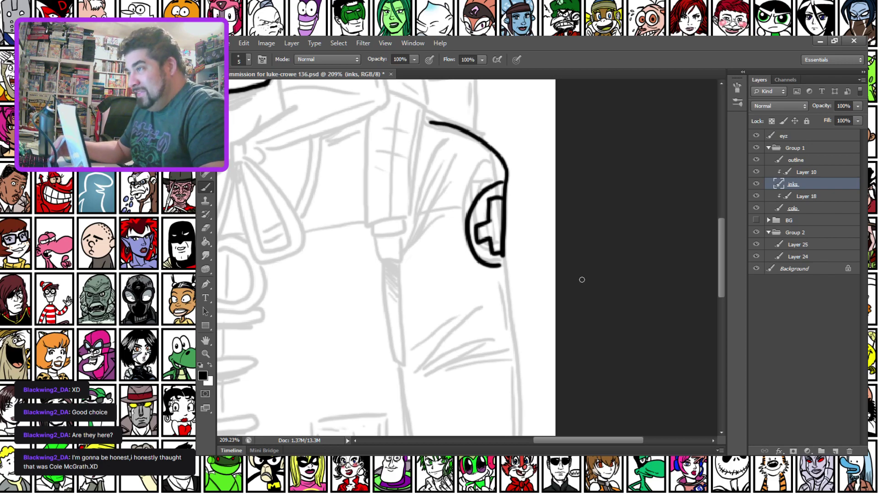
# Ink the coat's front opening line below the hood, the neck with hatched shadow under the chin and the inner collar edges.
pyautogui.moveTo(339, 292); pyautogui.dragTo(609, 433)
pyautogui.moveTo(384, 305); pyautogui.dragTo(302, 281)
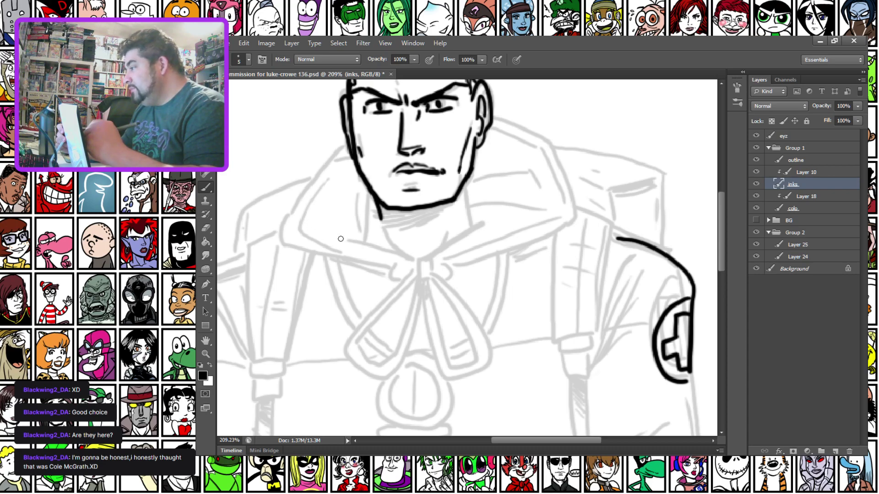
pyautogui.moveTo(379, 276)
pyautogui.mouseDown()
pyautogui.moveTo(407, 285)
pyautogui.moveTo(449, 346)
pyautogui.moveTo(445, 367)
pyautogui.mouseUp()
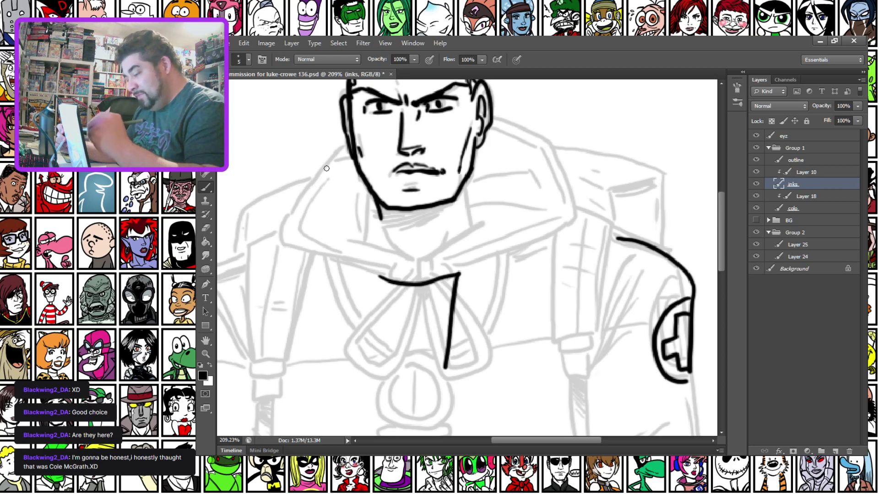
pyautogui.moveTo(369, 192)
pyautogui.mouseDown()
pyautogui.moveTo(363, 231)
pyautogui.moveTo(400, 239)
pyautogui.moveTo(417, 276)
pyautogui.moveTo(429, 243)
pyautogui.moveTo(493, 210)
pyautogui.moveTo(467, 182)
pyautogui.moveTo(387, 236)
pyautogui.mouseUp()
pyautogui.moveTo(433, 208); pyautogui.dragTo(410, 223)
pyautogui.moveTo(420, 209); pyautogui.dragTo(385, 225)
pyautogui.moveTo(388, 209); pyautogui.dragTo(384, 215)
pyautogui.moveTo(460, 190); pyautogui.dragTo(440, 231)
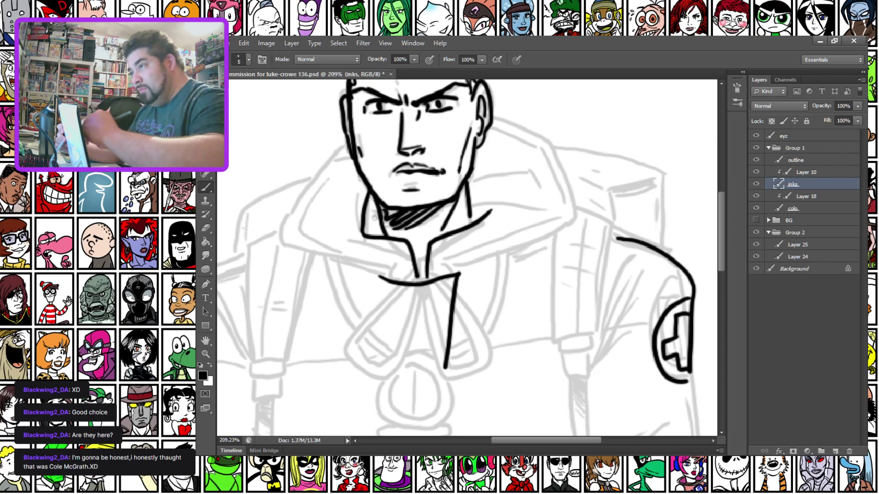
# Ink the hood's outer contour on both sides of the head and the inner rim line running to the centre opening.
pyautogui.moveTo(345, 143)
pyautogui.mouseDown()
pyautogui.moveTo(291, 238)
pyautogui.moveTo(380, 275)
pyautogui.mouseUp()
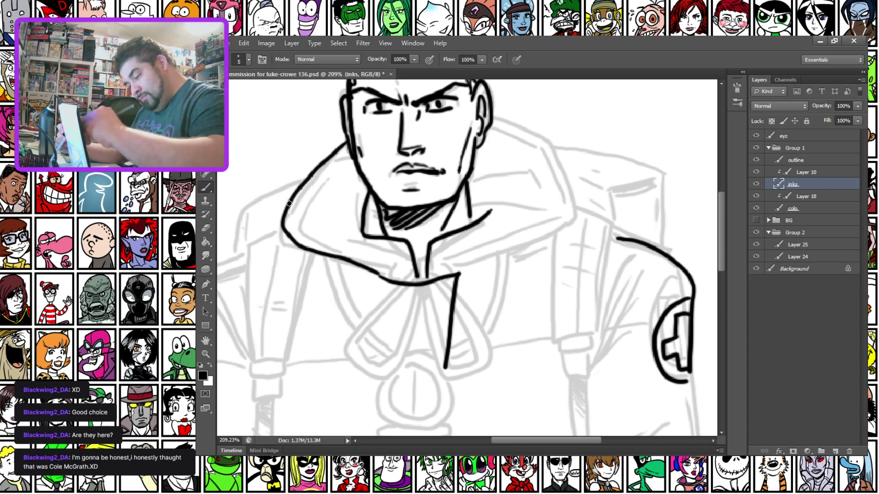
pyautogui.moveTo(289, 209)
pyautogui.mouseDown()
pyautogui.moveTo(300, 229)
pyautogui.moveTo(378, 249)
pyautogui.moveTo(405, 281)
pyautogui.mouseUp()
pyautogui.moveTo(489, 121)
pyautogui.mouseDown()
pyautogui.moveTo(536, 134)
pyautogui.moveTo(574, 217)
pyautogui.mouseUp()
pyautogui.moveTo(457, 274)
pyautogui.mouseDown()
pyautogui.moveTo(541, 247)
pyautogui.moveTo(573, 219)
pyautogui.mouseUp()
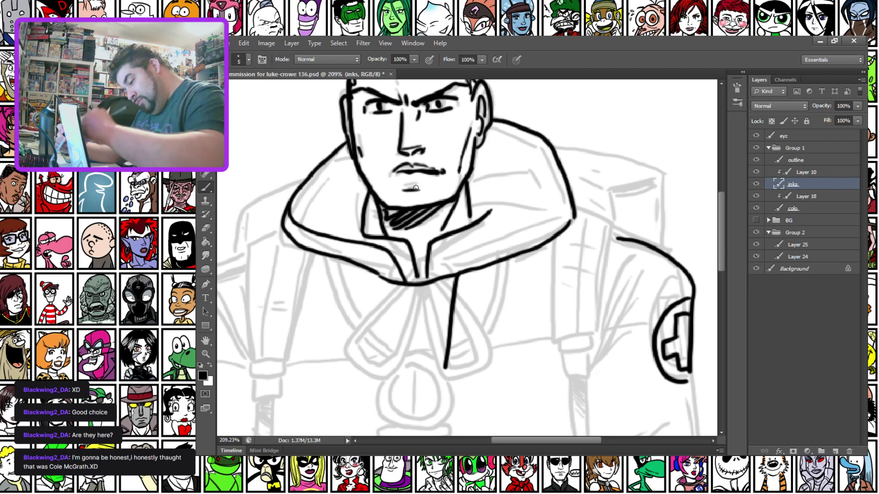
pyautogui.moveTo(439, 274)
pyautogui.mouseDown()
pyautogui.moveTo(534, 214)
pyautogui.moveTo(561, 187)
pyautogui.mouseUp()
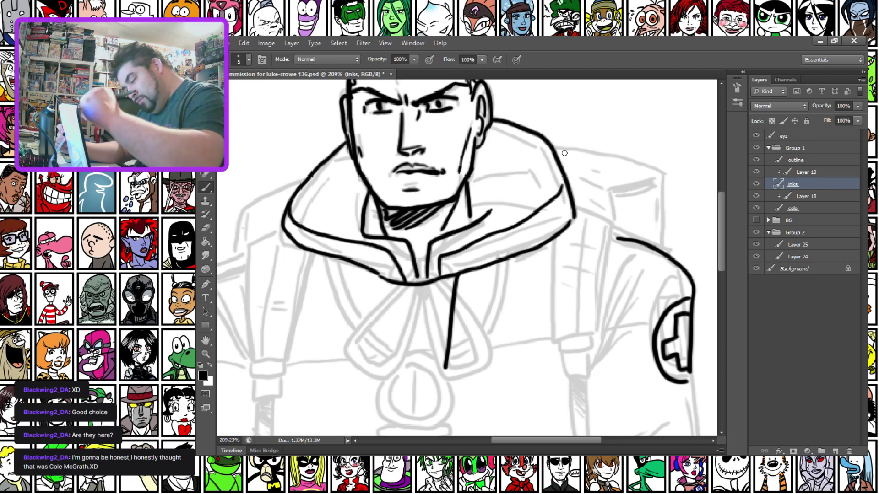
pyautogui.hotkey('ctrl', 'z')
pyautogui.moveTo(440, 277)
pyautogui.mouseDown()
pyautogui.moveTo(446, 254)
pyautogui.moveTo(555, 196)
pyautogui.moveTo(557, 129)
pyautogui.mouseUp()
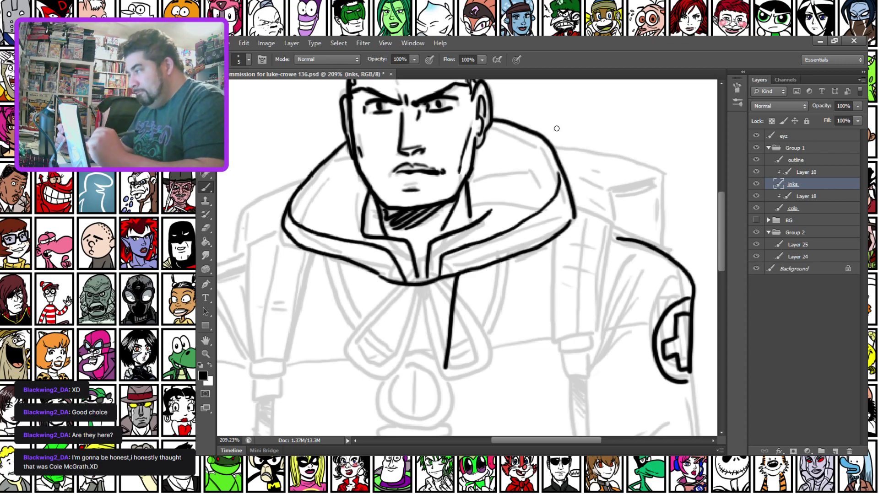
# Hatch the shadow inside the hood beside the neck on the viewer's right.
pyautogui.moveTo(485, 216); pyautogui.dragTo(536, 152)
pyautogui.moveTo(478, 137); pyautogui.dragTo(481, 149)
pyautogui.moveTo(471, 186); pyautogui.dragTo(488, 151)
pyautogui.moveTo(474, 201)
pyautogui.mouseDown()
pyautogui.moveTo(498, 161)
pyautogui.moveTo(498, 178)
pyautogui.mouseUp()
# Ink five rectangular fasteners in a column down the front of the coat.
pyautogui.moveTo(300, 285); pyautogui.dragTo(308, 198)
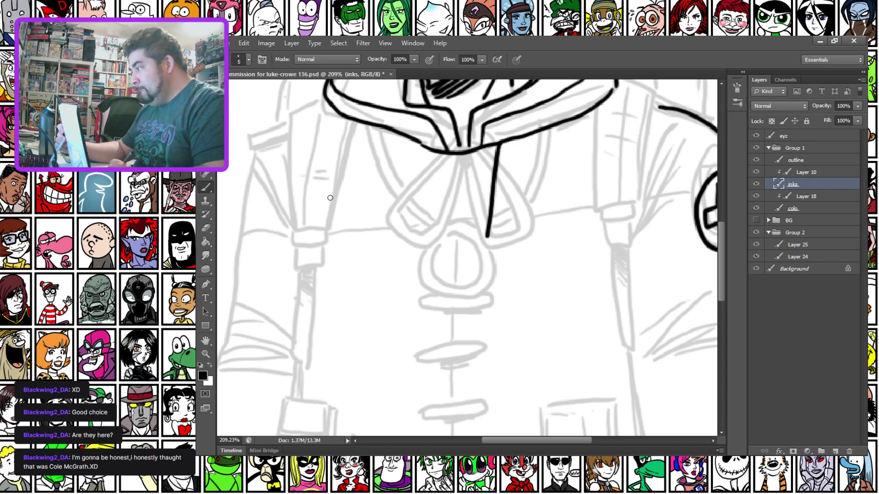
pyautogui.moveTo(323, 279); pyautogui.dragTo(306, 122)
pyautogui.moveTo(302, 288); pyautogui.dragTo(314, 144)
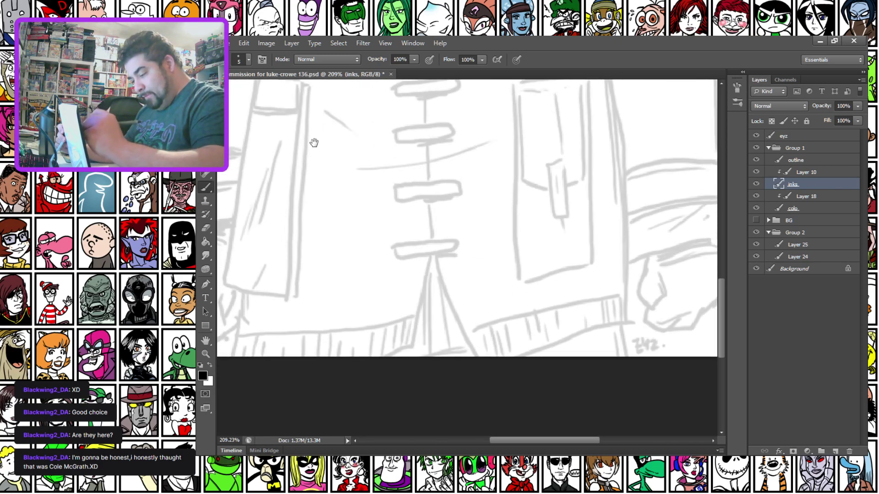
pyautogui.moveTo(396, 248)
pyautogui.mouseDown()
pyautogui.moveTo(439, 262)
pyautogui.moveTo(456, 241)
pyautogui.moveTo(396, 247)
pyautogui.mouseUp()
pyautogui.moveTo(398, 194)
pyautogui.mouseDown()
pyautogui.moveTo(399, 206)
pyautogui.moveTo(458, 184)
pyautogui.moveTo(395, 189)
pyautogui.mouseUp()
pyautogui.moveTo(397, 130)
pyautogui.mouseDown()
pyautogui.moveTo(461, 141)
pyautogui.moveTo(394, 125)
pyautogui.moveTo(410, 344)
pyautogui.mouseUp()
pyautogui.moveTo(405, 277)
pyautogui.mouseDown()
pyautogui.moveTo(470, 277)
pyautogui.moveTo(406, 275)
pyautogui.mouseUp()
pyautogui.moveTo(404, 228)
pyautogui.mouseDown()
pyautogui.moveTo(404, 239)
pyautogui.moveTo(476, 224)
pyautogui.mouseUp()
pyautogui.moveTo(404, 226); pyautogui.dragTo(476, 221)
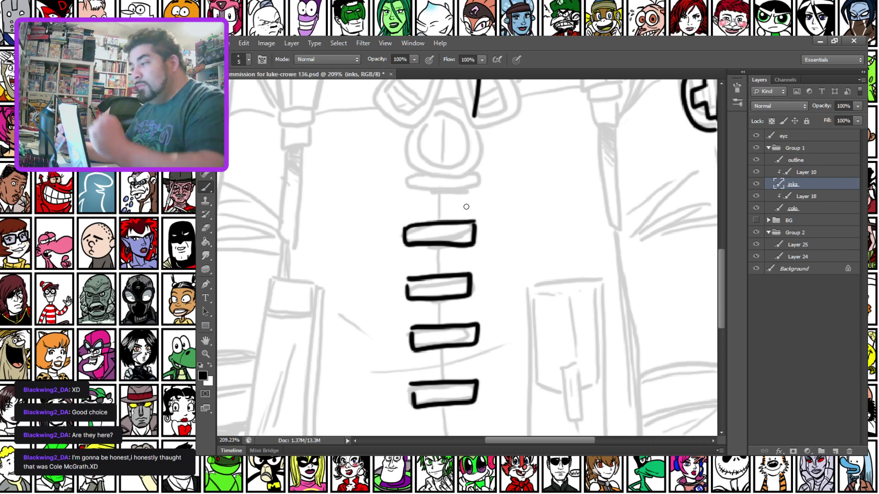
pyautogui.moveTo(406, 173)
pyautogui.mouseDown()
pyautogui.moveTo(420, 190)
pyautogui.moveTo(472, 173)
pyautogui.mouseUp()
pyautogui.moveTo(411, 171); pyautogui.dragTo(431, 164)
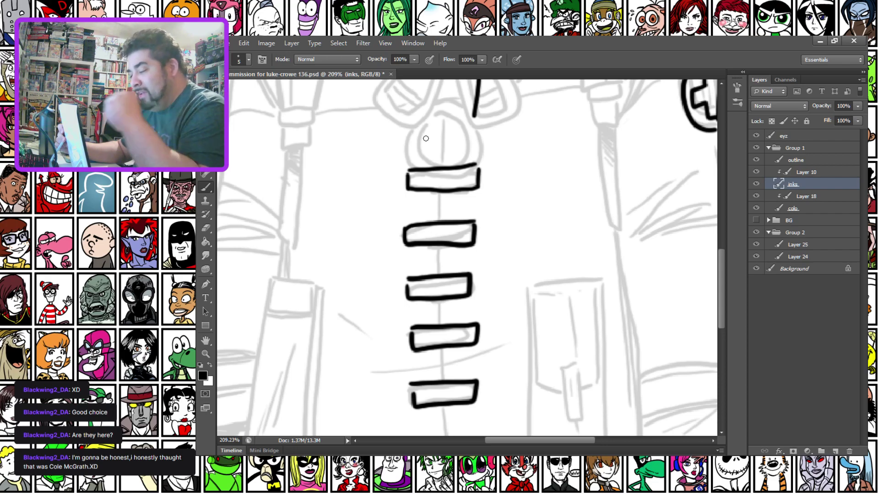
# Ink the coat's centre line between the fasteners down to the split, and the hem band on the viewer's left.
pyautogui.moveTo(393, 137); pyautogui.dragTo(405, 231)
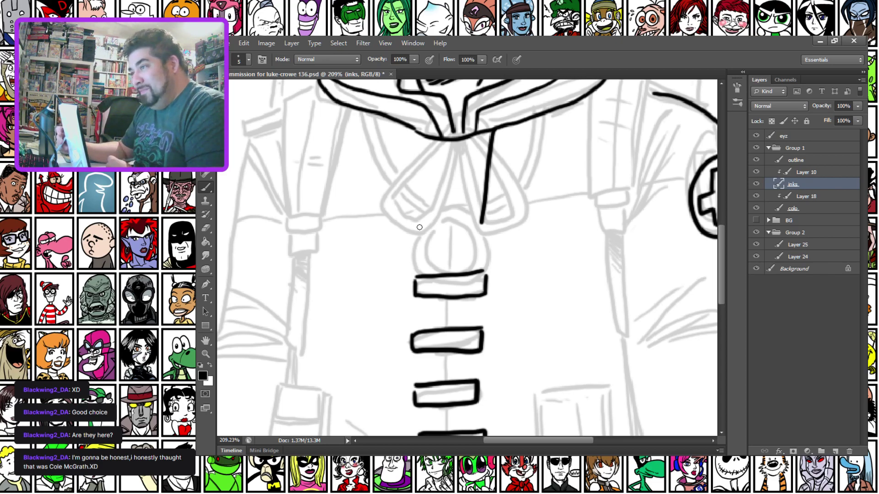
pyautogui.moveTo(417, 223)
pyautogui.mouseDown()
pyautogui.moveTo(500, 222)
pyautogui.moveTo(418, 242)
pyautogui.moveTo(499, 243)
pyautogui.moveTo(476, 269)
pyautogui.mouseUp()
pyautogui.moveTo(472, 299); pyautogui.dragTo(471, 324)
pyautogui.moveTo(445, 283); pyautogui.dragTo(452, 58)
pyautogui.moveTo(476, 128); pyautogui.dragTo(474, 148)
pyautogui.moveTo(474, 180)
pyautogui.mouseDown()
pyautogui.moveTo(467, 315)
pyautogui.moveTo(513, 215)
pyautogui.moveTo(519, 313)
pyautogui.mouseUp()
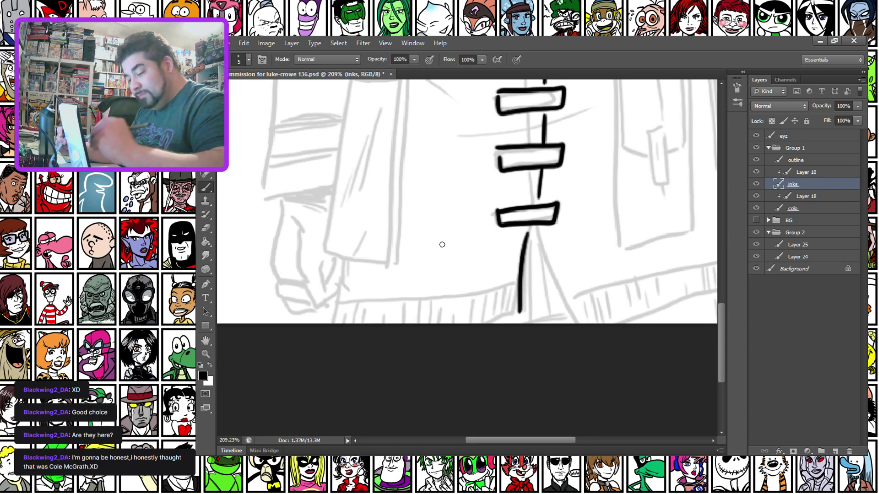
pyautogui.moveTo(345, 259)
pyautogui.mouseDown()
pyautogui.moveTo(339, 336)
pyautogui.moveTo(516, 296)
pyautogui.mouseUp()
# Ink the large coat pocket on the viewer's left, with its flap and inner edge lines.
pyautogui.moveTo(322, 202)
pyautogui.mouseDown()
pyautogui.moveTo(334, 372)
pyautogui.moveTo(322, 297)
pyautogui.mouseUp()
pyautogui.moveTo(353, 188)
pyautogui.mouseDown()
pyautogui.moveTo(415, 198)
pyautogui.moveTo(451, 216)
pyautogui.moveTo(442, 352)
pyautogui.mouseUp()
pyautogui.moveTo(351, 193)
pyautogui.mouseDown()
pyautogui.moveTo(332, 344)
pyautogui.moveTo(443, 352)
pyautogui.mouseUp()
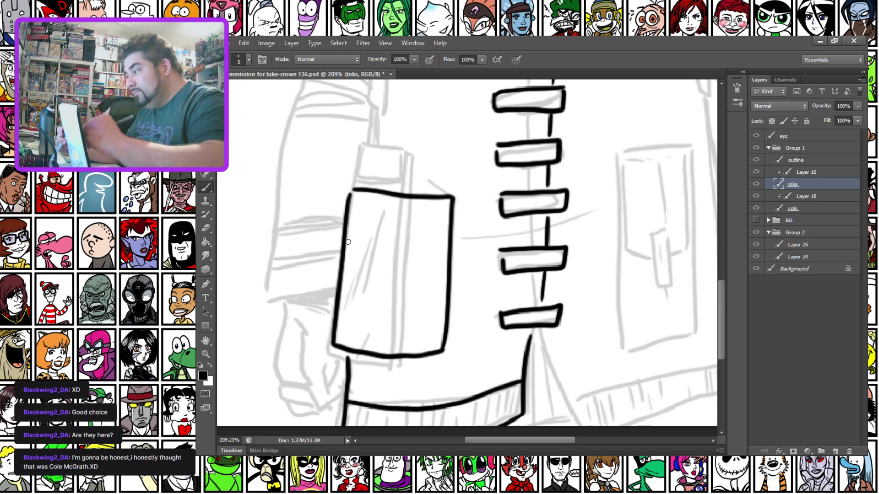
pyautogui.moveTo(346, 251); pyautogui.dragTo(437, 257)
pyautogui.moveTo(450, 201); pyautogui.dragTo(441, 255)
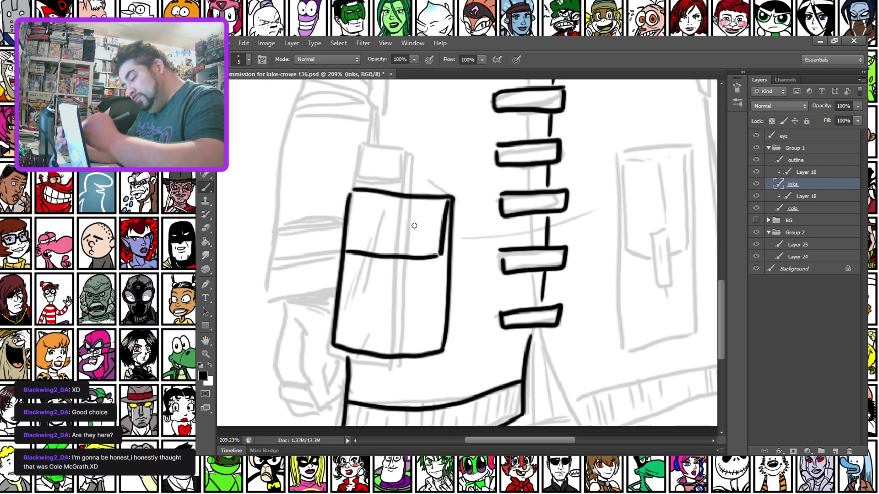
pyautogui.moveTo(442, 328); pyautogui.dragTo(440, 257)
pyautogui.moveTo(340, 331)
pyautogui.mouseDown()
pyautogui.moveTo(348, 260)
pyautogui.moveTo(422, 248)
pyautogui.mouseUp()
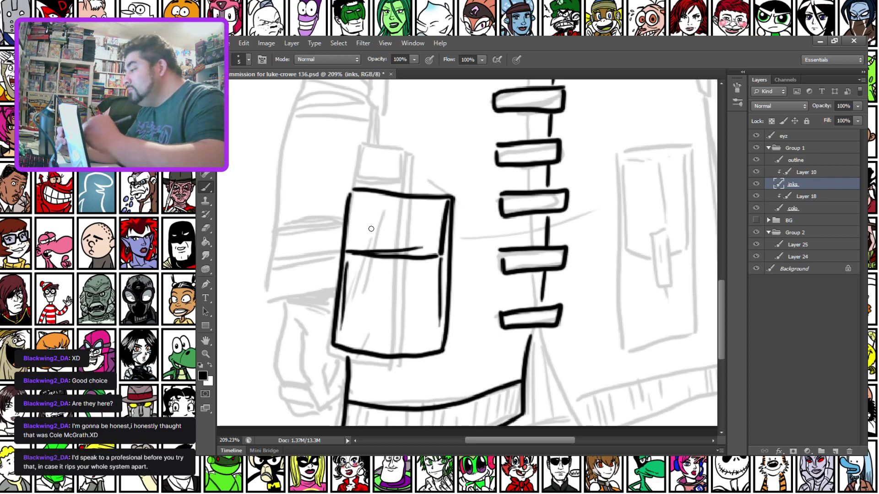
# Ink two fold lines on the flap of the pocket on the viewer's left and the coat's side edge above it.
pyautogui.moveTo(405, 200); pyautogui.dragTo(397, 242)
pyautogui.moveTo(379, 199); pyautogui.dragTo(372, 250)
pyautogui.moveTo(354, 133); pyautogui.dragTo(342, 300)
pyautogui.moveTo(352, 355); pyautogui.dragTo(363, 277)
# Ink the large coat pocket on the viewer's right, with its flap and two fold lines.
pyautogui.moveTo(403, 241)
pyautogui.mouseDown()
pyautogui.moveTo(340, 180)
pyautogui.moveTo(323, 114)
pyautogui.mouseUp()
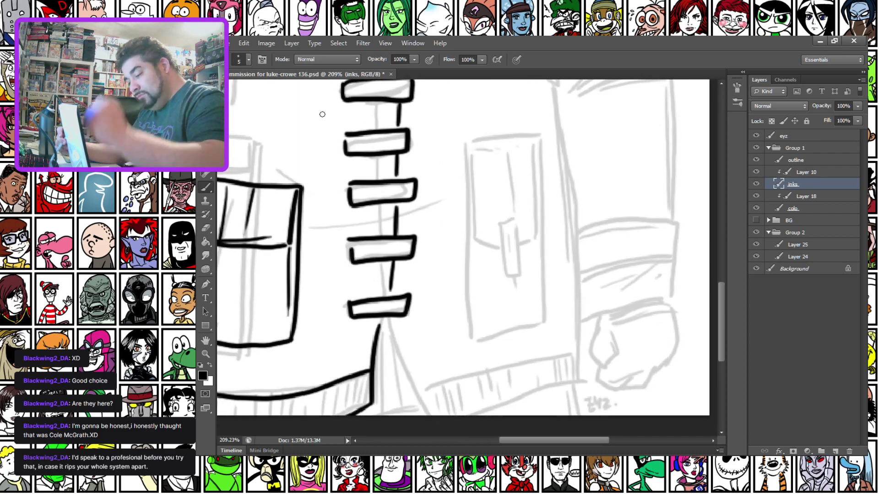
pyautogui.moveTo(462, 177)
pyautogui.mouseDown()
pyautogui.moveTo(568, 166)
pyautogui.moveTo(459, 188)
pyautogui.moveTo(465, 183)
pyautogui.moveTo(471, 323)
pyautogui.moveTo(496, 335)
pyautogui.moveTo(583, 300)
pyautogui.mouseUp()
pyautogui.moveTo(570, 157); pyautogui.dragTo(582, 303)
pyautogui.moveTo(466, 181)
pyautogui.mouseDown()
pyautogui.moveTo(477, 253)
pyautogui.moveTo(578, 230)
pyautogui.mouseUp()
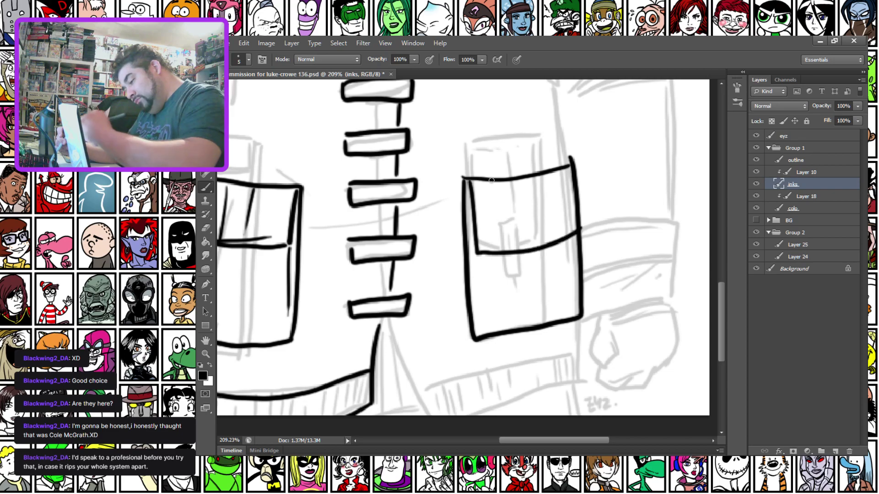
pyautogui.moveTo(525, 185); pyautogui.dragTo(533, 242)
pyautogui.moveTo(552, 179); pyautogui.dragTo(555, 235)
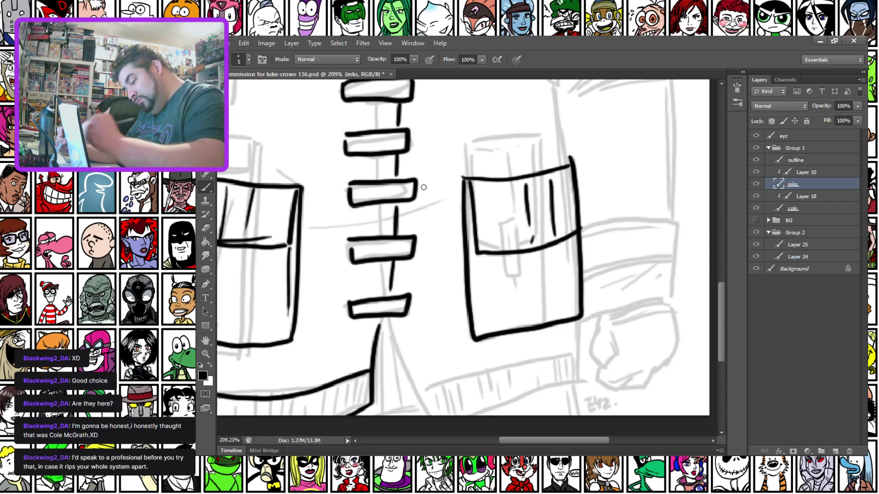
# Add an inner side line to the pocket on the viewer's right and thicken the bottom edges of both pockets.
pyautogui.moveTo(474, 256); pyautogui.dragTo(477, 304)
pyautogui.moveTo(491, 339); pyautogui.dragTo(568, 323)
pyautogui.moveTo(496, 338); pyautogui.dragTo(559, 321)
pyautogui.moveTo(319, 300); pyautogui.dragTo(520, 280)
pyautogui.moveTo(400, 323); pyautogui.dragTo(479, 322)
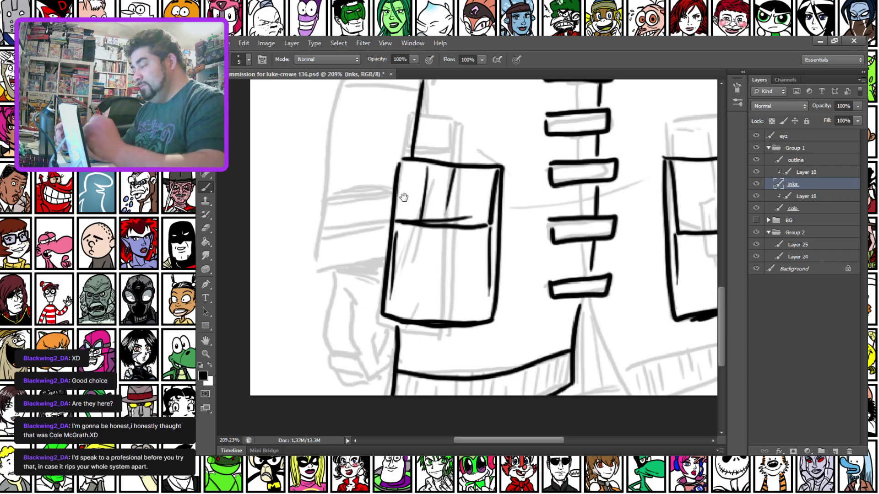
# Ink the shoulder strap pad on the viewer's left with its inner panel.
pyautogui.moveTo(407, 138); pyautogui.dragTo(398, 283)
pyautogui.moveTo(362, 84)
pyautogui.mouseDown()
pyautogui.moveTo(375, 240)
pyautogui.moveTo(318, 235)
pyautogui.moveTo(276, 248)
pyautogui.mouseUp()
pyautogui.moveTo(328, 149)
pyautogui.mouseDown()
pyautogui.moveTo(325, 268)
pyautogui.moveTo(372, 251)
pyautogui.moveTo(387, 166)
pyautogui.mouseUp()
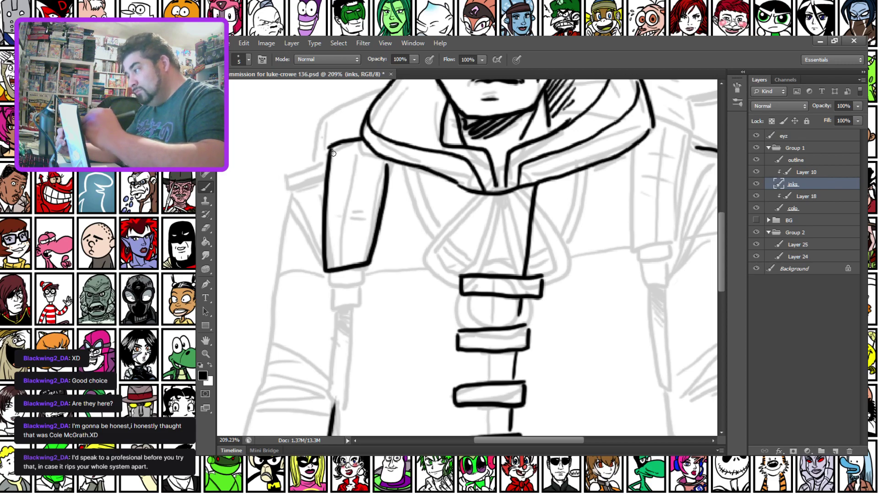
pyautogui.moveTo(335, 150); pyautogui.dragTo(329, 202)
pyautogui.hotkey('ctrl', 'z')
pyautogui.moveTo(341, 148)
pyautogui.mouseDown()
pyautogui.moveTo(356, 247)
pyautogui.moveTo(363, 134)
pyautogui.mouseUp()
# Ink the shoulder strap pad on the viewer's right with its inner panel, and add short horizontal lines on both pads.
pyautogui.moveTo(626, 155)
pyautogui.mouseDown()
pyautogui.moveTo(622, 229)
pyautogui.moveTo(652, 257)
pyautogui.mouseUp()
pyautogui.hotkey('ctrl', 'z')
pyautogui.moveTo(622, 162)
pyautogui.mouseDown()
pyautogui.moveTo(620, 182)
pyautogui.moveTo(671, 241)
pyautogui.moveTo(689, 124)
pyautogui.moveTo(623, 162)
pyautogui.mouseUp()
pyautogui.moveTo(624, 225); pyautogui.dragTo(628, 244)
pyautogui.hotkey('ctrl', 'z')
pyautogui.moveTo(628, 153)
pyautogui.mouseDown()
pyautogui.moveTo(630, 223)
pyautogui.moveTo(663, 222)
pyautogui.moveTo(688, 128)
pyautogui.mouseUp()
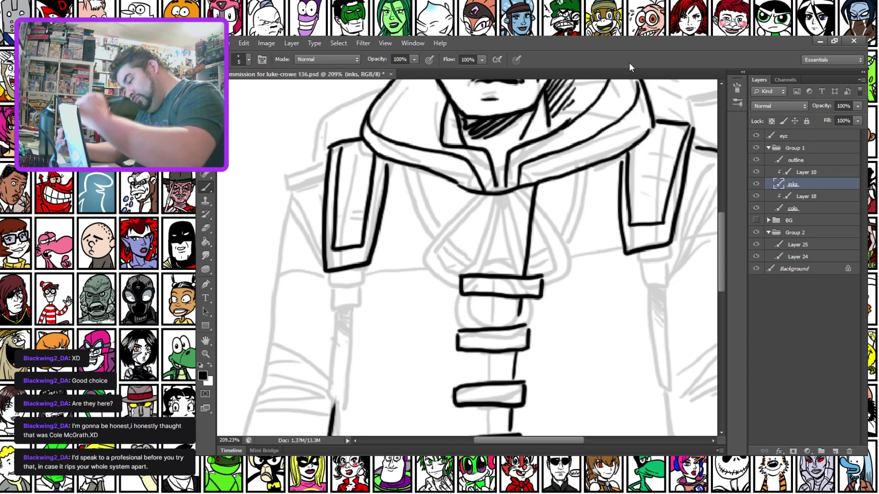
pyautogui.moveTo(339, 209)
pyautogui.mouseDown()
pyautogui.moveTo(365, 207)
pyautogui.moveTo(362, 219)
pyautogui.mouseUp()
pyautogui.moveTo(630, 186); pyautogui.dragTo(666, 187)
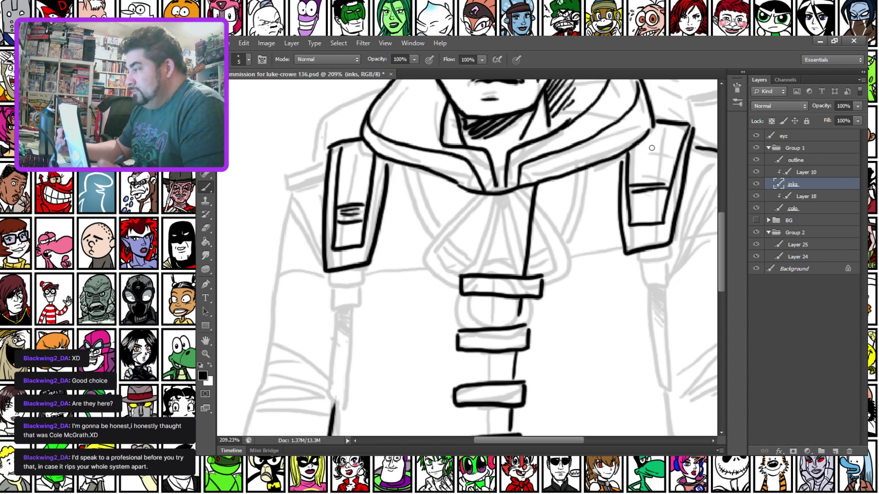
# Ink the strap end below the pad on the viewer's left, with short shading marks and the strap edge beneath it.
pyautogui.moveTo(336, 273); pyautogui.dragTo(326, 315)
pyautogui.moveTo(327, 315); pyautogui.dragTo(351, 313)
pyautogui.moveTo(352, 312)
pyautogui.mouseDown()
pyautogui.moveTo(358, 268)
pyautogui.moveTo(353, 275)
pyautogui.mouseUp()
pyautogui.moveTo(340, 285); pyautogui.dragTo(351, 286)
pyautogui.moveTo(339, 297)
pyautogui.mouseDown()
pyautogui.moveTo(348, 293)
pyautogui.moveTo(335, 319)
pyautogui.moveTo(330, 403)
pyautogui.moveTo(362, 302)
pyautogui.moveTo(362, 265)
pyautogui.mouseUp()
# Ink the strap end below the pad on the viewer's right and the tapering strap edges beneath it.
pyautogui.moveTo(641, 251)
pyautogui.mouseDown()
pyautogui.moveTo(628, 299)
pyautogui.moveTo(653, 295)
pyautogui.mouseUp()
pyautogui.moveTo(653, 295); pyautogui.dragTo(655, 249)
pyautogui.moveTo(643, 266); pyautogui.dragTo(649, 259)
pyautogui.moveTo(642, 276); pyautogui.dragTo(673, 396)
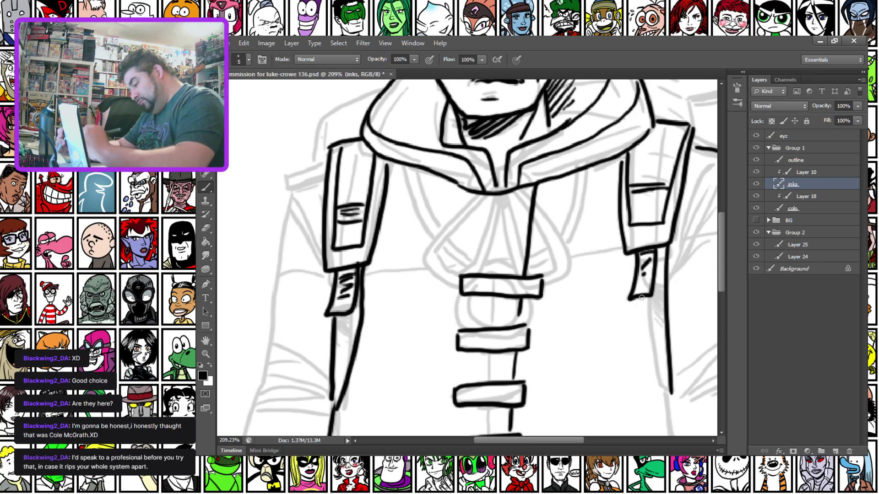
pyautogui.moveTo(641, 299); pyautogui.dragTo(673, 402)
# Hatch the shadows on the narrow straps beneath both shoulder pads.
pyautogui.moveTo(664, 287); pyautogui.dragTo(653, 322)
pyautogui.moveTo(663, 321); pyautogui.dragTo(656, 330)
pyautogui.moveTo(665, 248); pyautogui.dragTo(657, 262)
pyautogui.moveTo(664, 257)
pyautogui.mouseDown()
pyautogui.moveTo(650, 274)
pyautogui.moveTo(656, 281)
pyautogui.mouseUp()
pyautogui.moveTo(661, 281); pyautogui.dragTo(646, 314)
pyautogui.moveTo(662, 308); pyautogui.dragTo(647, 319)
pyautogui.moveTo(358, 310); pyautogui.dragTo(334, 333)
pyautogui.moveTo(363, 321)
pyautogui.mouseDown()
pyautogui.moveTo(336, 340)
pyautogui.moveTo(338, 352)
pyautogui.mouseUp()
pyautogui.moveTo(355, 343); pyautogui.dragTo(342, 362)
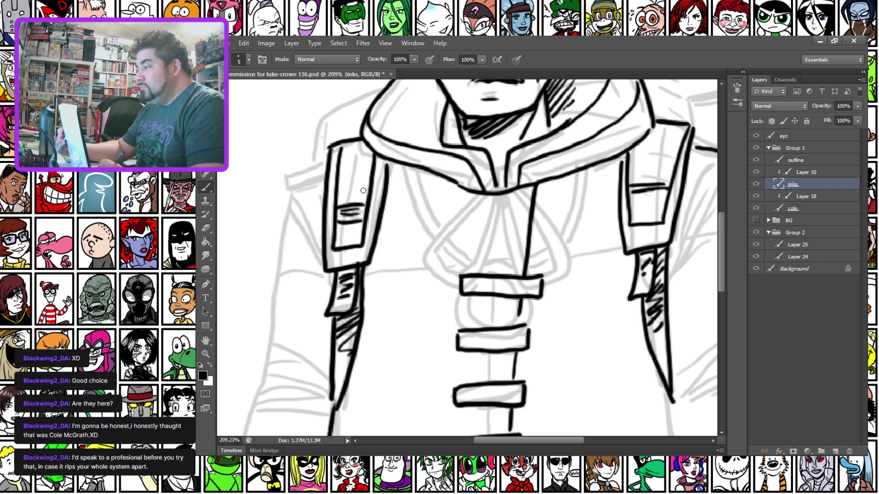
# Ink the short fold lines on the coat's chest just below the hood.
pyautogui.moveTo(458, 188)
pyautogui.mouseDown()
pyautogui.moveTo(472, 247)
pyautogui.moveTo(461, 250)
pyautogui.mouseUp()
pyautogui.moveTo(395, 190); pyautogui.dragTo(417, 242)
pyautogui.moveTo(522, 187); pyautogui.dragTo(514, 224)
# Ink the lower sleeve outline and the coat's side edge above the pocket on the viewer's right.
pyautogui.moveTo(298, 270)
pyautogui.mouseDown()
pyautogui.moveTo(350, 342)
pyautogui.moveTo(392, 320)
pyautogui.moveTo(300, 351)
pyautogui.moveTo(227, 435)
pyautogui.mouseUp()
pyautogui.moveTo(324, 293)
pyautogui.mouseDown()
pyautogui.moveTo(335, 253)
pyautogui.moveTo(345, 252)
pyautogui.mouseUp()
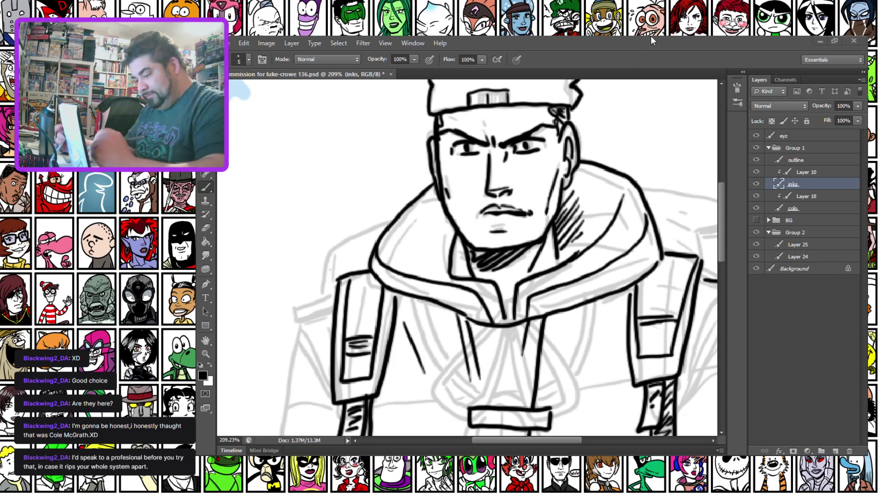
pyautogui.moveTo(285, 361); pyautogui.dragTo(284, 238)
pyautogui.moveTo(498, 191)
pyautogui.mouseDown()
pyautogui.moveTo(380, 337)
pyautogui.moveTo(252, 206)
pyautogui.mouseUp()
pyautogui.moveTo(322, 315); pyautogui.dragTo(335, 212)
pyautogui.moveTo(429, 203); pyautogui.dragTo(442, 275)
pyautogui.moveTo(527, 93); pyautogui.dragTo(542, 328)
# Ink the sleeve cuff on the viewer's right with diagonal hatching, and the clenched hand below it.
pyautogui.moveTo(421, 327)
pyautogui.mouseDown()
pyautogui.moveTo(389, 259)
pyautogui.moveTo(489, 262)
pyautogui.moveTo(513, 339)
pyautogui.mouseUp()
pyautogui.moveTo(418, 343)
pyautogui.mouseDown()
pyautogui.moveTo(465, 352)
pyautogui.moveTo(514, 338)
pyautogui.mouseUp()
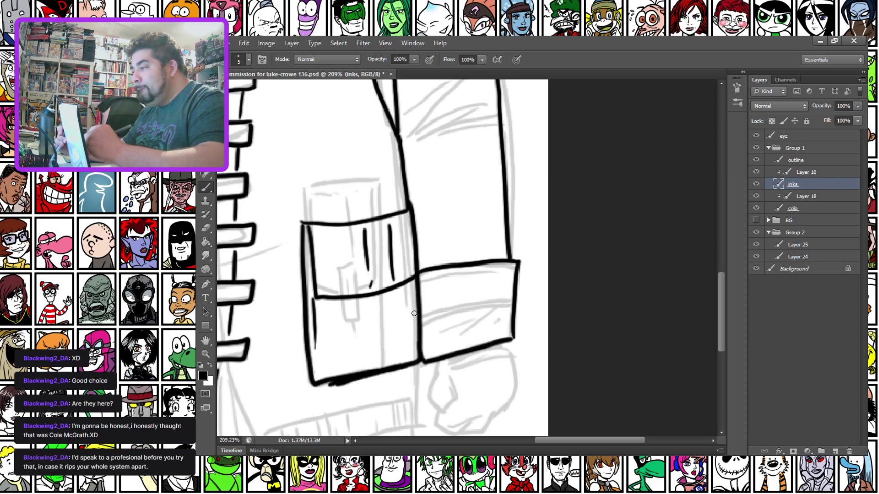
pyautogui.moveTo(508, 289)
pyautogui.mouseDown()
pyautogui.moveTo(479, 319)
pyautogui.moveTo(495, 293)
pyautogui.moveTo(463, 321)
pyautogui.moveTo(439, 326)
pyautogui.mouseUp()
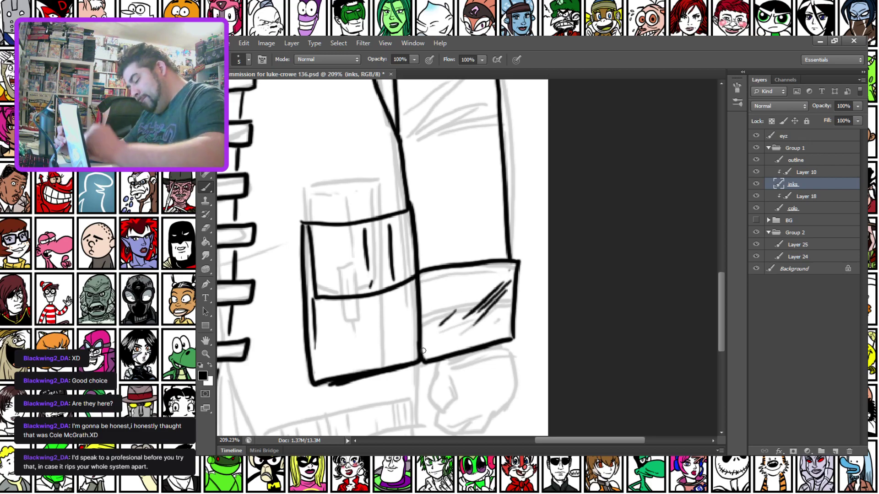
pyautogui.moveTo(441, 361)
pyautogui.mouseDown()
pyautogui.moveTo(431, 396)
pyautogui.moveTo(448, 396)
pyautogui.moveTo(451, 384)
pyautogui.moveTo(442, 422)
pyautogui.moveTo(467, 421)
pyautogui.moveTo(520, 392)
pyautogui.moveTo(509, 341)
pyautogui.mouseUp()
pyautogui.moveTo(460, 358)
pyautogui.mouseDown()
pyautogui.moveTo(460, 388)
pyautogui.moveTo(517, 378)
pyautogui.mouseUp()
# Ink the hem band on the viewer's right and the lines of the split at the coat's bottom centre.
pyautogui.moveTo(313, 278)
pyautogui.mouseDown()
pyautogui.moveTo(421, 254)
pyautogui.moveTo(300, 202)
pyautogui.moveTo(425, 286)
pyautogui.moveTo(449, 347)
pyautogui.moveTo(479, 372)
pyautogui.moveTo(618, 343)
pyautogui.mouseUp()
pyautogui.moveTo(453, 349)
pyautogui.mouseDown()
pyautogui.moveTo(520, 328)
pyautogui.moveTo(622, 318)
pyautogui.mouseUp()
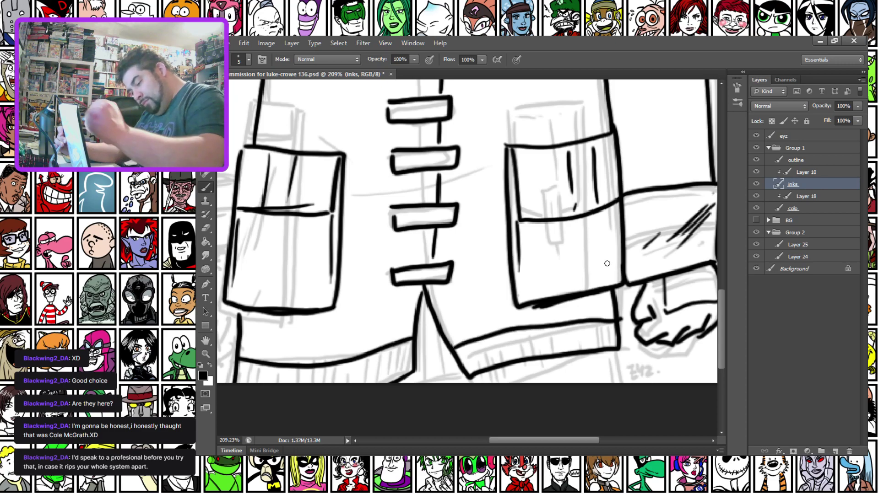
pyautogui.moveTo(420, 314)
pyautogui.mouseDown()
pyautogui.moveTo(433, 389)
pyautogui.moveTo(457, 384)
pyautogui.mouseUp()
# Ink the artist's signature beneath the hand on the viewer's right.
pyautogui.moveTo(643, 301)
pyautogui.mouseDown()
pyautogui.moveTo(431, 296)
pyautogui.moveTo(465, 295)
pyautogui.mouseUp()
pyautogui.moveTo(455, 359)
pyautogui.mouseDown()
pyautogui.moveTo(460, 371)
pyautogui.moveTo(480, 368)
pyautogui.mouseUp()
pyautogui.click(485, 367)
# Ink the clenched hand on the viewer's left and the lower edge of the cuff above it.
pyautogui.moveTo(363, 335); pyautogui.dragTo(778, 348)
pyautogui.moveTo(316, 271); pyautogui.dragTo(320, 272)
pyautogui.moveTo(438, 298)
pyautogui.mouseDown()
pyautogui.moveTo(442, 368)
pyautogui.moveTo(452, 329)
pyautogui.moveTo(470, 316)
pyautogui.mouseUp()
pyautogui.moveTo(427, 268)
pyautogui.mouseDown()
pyautogui.moveTo(406, 335)
pyautogui.moveTo(429, 356)
pyautogui.moveTo(467, 325)
pyautogui.mouseUp()
pyautogui.moveTo(415, 352); pyautogui.dragTo(443, 368)
pyautogui.moveTo(458, 361)
pyautogui.mouseDown()
pyautogui.moveTo(469, 340)
pyautogui.moveTo(423, 367)
pyautogui.moveTo(435, 379)
pyautogui.moveTo(463, 351)
pyautogui.moveTo(460, 377)
pyautogui.mouseUp()
pyautogui.moveTo(468, 267); pyautogui.dragTo(406, 271)
pyautogui.moveTo(466, 269); pyautogui.dragTo(412, 277)
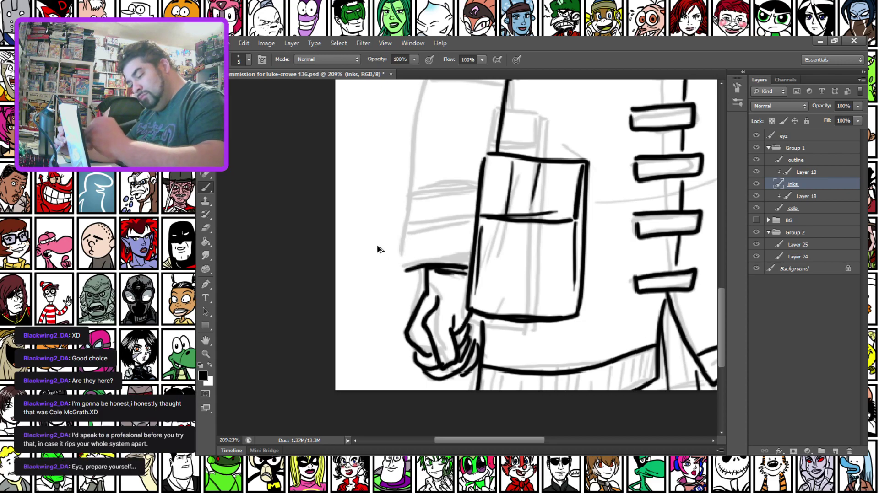
# Ink the sleeve cuff on the viewer's left, with its outer edge, upper band and fold marks.
pyautogui.moveTo(403, 271)
pyautogui.mouseDown()
pyautogui.moveTo(418, 166)
pyautogui.moveTo(478, 175)
pyautogui.mouseUp()
pyautogui.moveTo(475, 205)
pyautogui.mouseDown()
pyautogui.moveTo(426, 231)
pyautogui.moveTo(452, 217)
pyautogui.mouseUp()
pyautogui.moveTo(446, 230)
pyautogui.mouseDown()
pyautogui.moveTo(468, 221)
pyautogui.moveTo(465, 242)
pyautogui.mouseUp()
pyautogui.moveTo(410, 188); pyautogui.dragTo(358, 301)
# Ink the outer sleeve edge, elbow creases and shoulder lines on the viewer's left.
pyautogui.moveTo(366, 429); pyautogui.dragTo(414, 115)
pyautogui.moveTo(401, 290)
pyautogui.mouseDown()
pyautogui.moveTo(436, 309)
pyautogui.moveTo(413, 306)
pyautogui.mouseUp()
pyautogui.moveTo(398, 321); pyautogui.dragTo(438, 326)
pyautogui.moveTo(369, 185)
pyautogui.mouseDown()
pyautogui.moveTo(359, 221)
pyautogui.moveTo(192, 256)
pyautogui.moveTo(214, 267)
pyautogui.mouseUp()
pyautogui.moveTo(267, 210); pyautogui.dragTo(292, 257)
pyautogui.moveTo(259, 192); pyautogui.dragTo(289, 182)
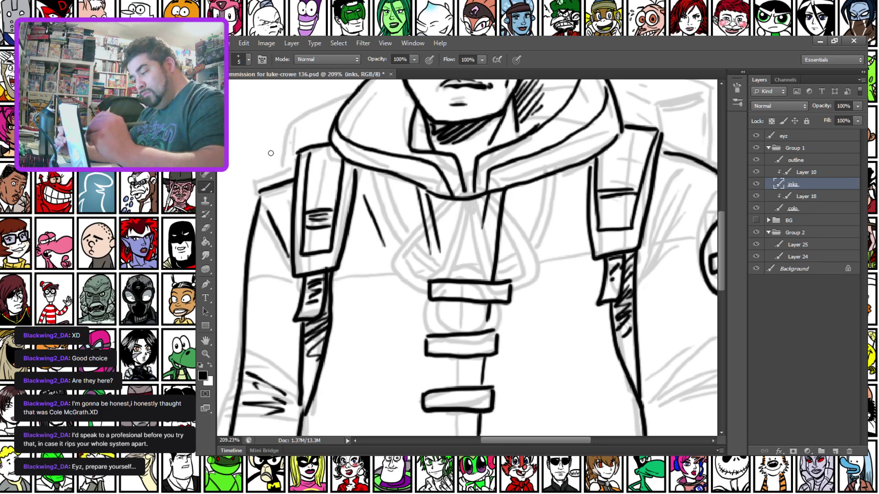
# Ink the elbow creases and the diagonal armpit folds of the sleeve on the viewer's right.
pyautogui.moveTo(667, 387)
pyautogui.mouseDown()
pyautogui.moveTo(465, 295)
pyautogui.moveTo(492, 290)
pyautogui.mouseUp()
pyautogui.moveTo(454, 321)
pyautogui.mouseDown()
pyautogui.moveTo(508, 301)
pyautogui.moveTo(527, 310)
pyautogui.mouseUp()
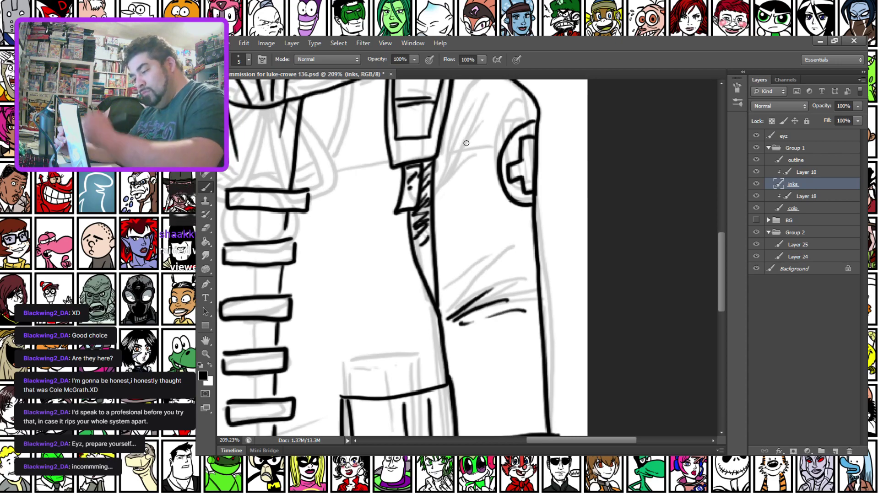
pyautogui.moveTo(479, 333); pyautogui.dragTo(512, 326)
pyautogui.moveTo(464, 108); pyautogui.dragTo(436, 172)
pyautogui.moveTo(460, 132); pyautogui.dragTo(443, 170)
pyautogui.moveTo(523, 98); pyautogui.dragTo(439, 201)
# Ink a pair of diagonal waist creases on each side of the coat, above the pockets.
pyautogui.moveTo(320, 247); pyautogui.dragTo(506, 270)
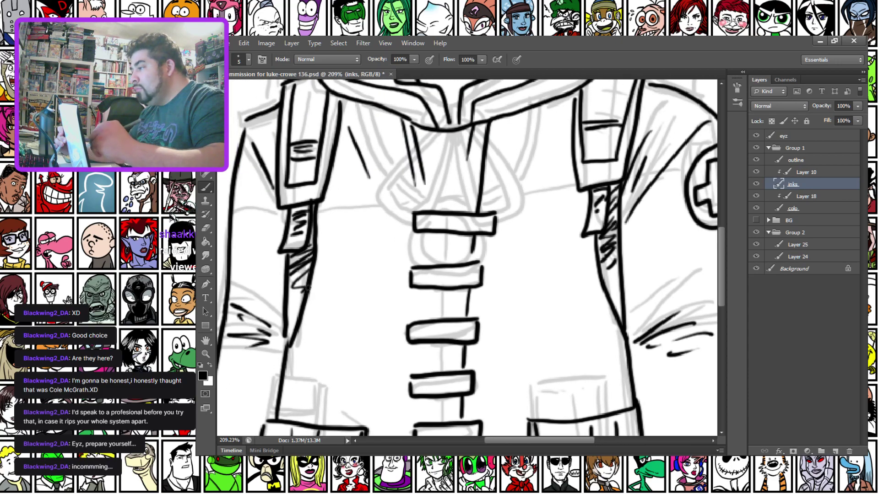
pyautogui.moveTo(360, 392); pyautogui.dragTo(375, 332)
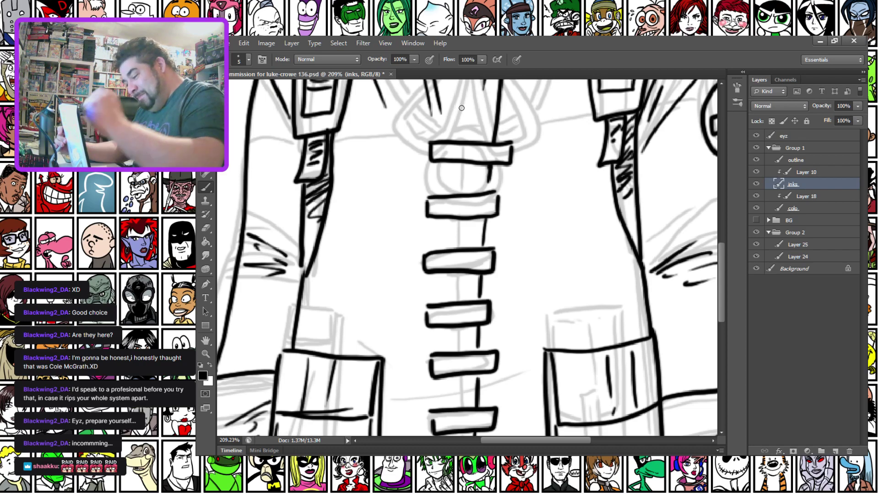
pyautogui.moveTo(318, 212)
pyautogui.mouseDown()
pyautogui.moveTo(325, 274)
pyautogui.moveTo(312, 245)
pyautogui.mouseUp()
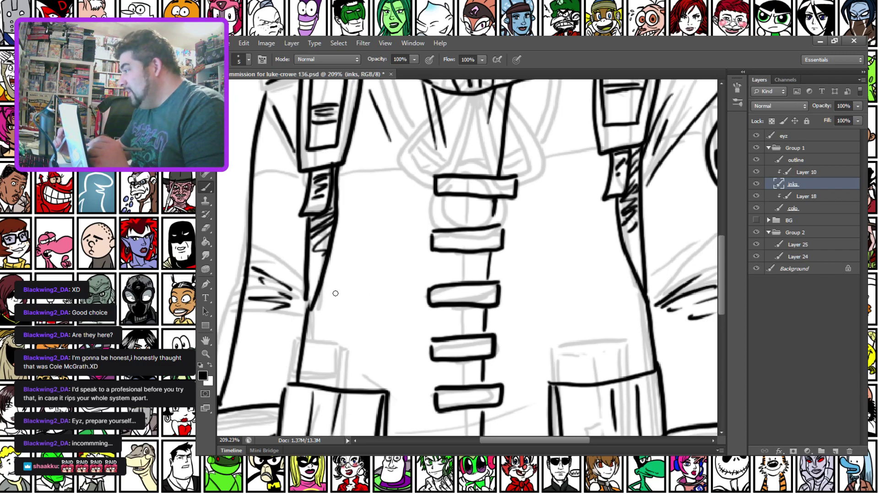
pyautogui.moveTo(326, 284); pyautogui.dragTo(357, 326)
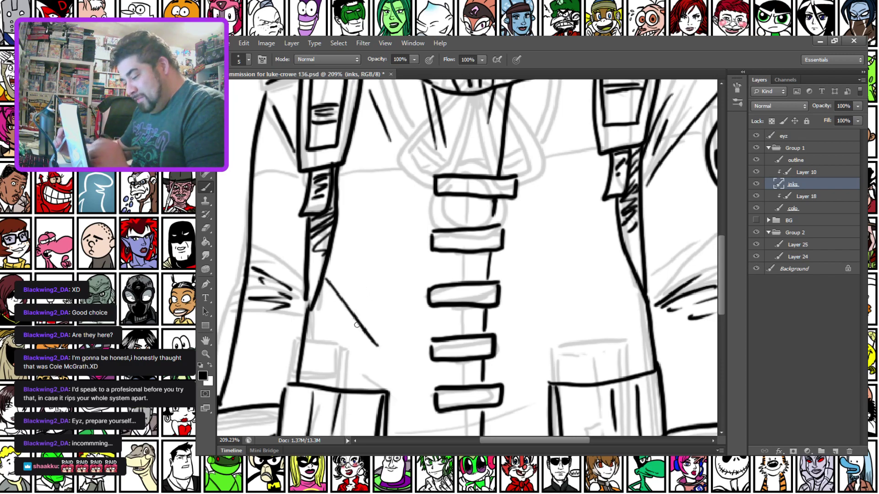
pyautogui.hotkey('ctrl', 'z')
pyautogui.moveTo(321, 298)
pyautogui.mouseDown()
pyautogui.moveTo(380, 370)
pyautogui.moveTo(384, 348)
pyautogui.mouseUp()
pyautogui.moveTo(646, 304); pyautogui.dragTo(580, 346)
pyautogui.moveTo(637, 320); pyautogui.dragTo(592, 350)
# Ink the backpack behind both shoulders, with its top edge, side lines and small shading marks.
pyautogui.moveTo(322, 227); pyautogui.dragTo(315, 427)
pyautogui.moveTo(309, 185); pyautogui.dragTo(279, 292)
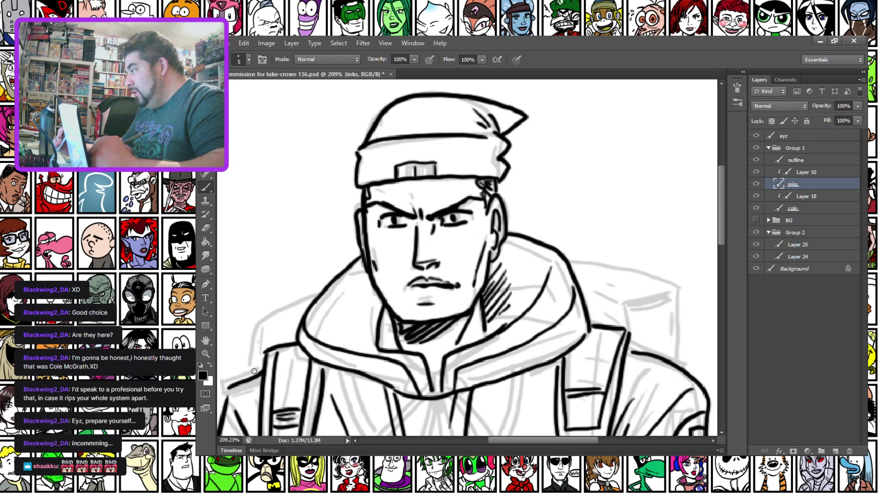
pyautogui.moveTo(251, 376)
pyautogui.mouseDown()
pyautogui.moveTo(256, 332)
pyautogui.moveTo(318, 294)
pyautogui.mouseUp()
pyautogui.moveTo(512, 306)
pyautogui.mouseDown()
pyautogui.moveTo(379, 281)
pyautogui.moveTo(332, 258)
pyautogui.mouseUp()
pyautogui.moveTo(388, 212)
pyautogui.mouseDown()
pyautogui.moveTo(506, 233)
pyautogui.moveTo(513, 328)
pyautogui.mouseUp()
pyautogui.moveTo(503, 233)
pyautogui.mouseDown()
pyautogui.moveTo(455, 253)
pyautogui.moveTo(459, 303)
pyautogui.mouseUp()
pyautogui.moveTo(442, 252)
pyautogui.mouseDown()
pyautogui.moveTo(425, 236)
pyautogui.moveTo(434, 237)
pyautogui.moveTo(418, 240)
pyautogui.moveTo(452, 268)
pyautogui.moveTo(448, 234)
pyautogui.mouseUp()
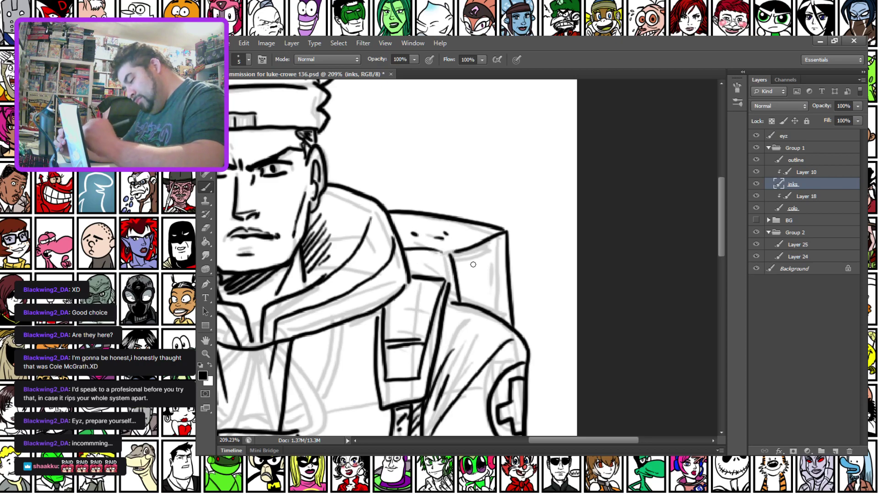
pyautogui.moveTo(501, 242)
pyautogui.mouseDown()
pyautogui.moveTo(498, 306)
pyautogui.moveTo(460, 258)
pyautogui.moveTo(468, 304)
pyautogui.moveTo(496, 300)
pyautogui.mouseUp()
pyautogui.moveTo(370, 295); pyautogui.dragTo(578, 302)
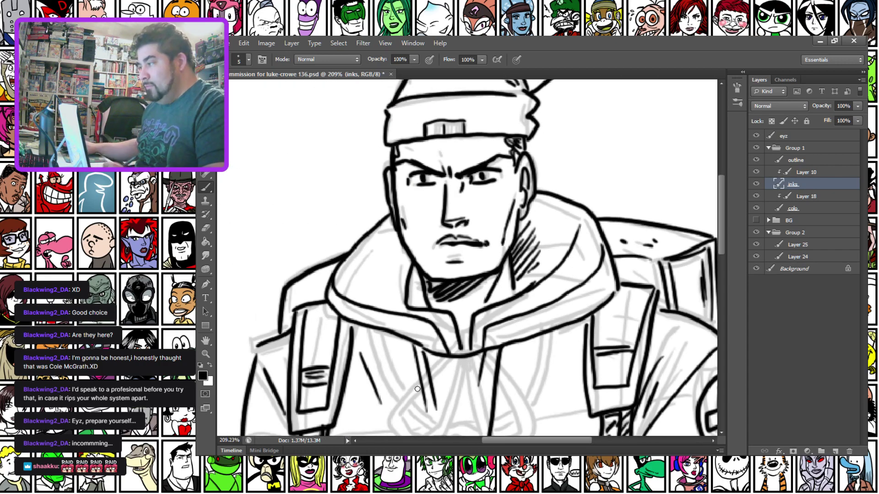
# Make the outline layer active and set the brush size to 9 px.
pyautogui.scroll(-3, 417, 389)
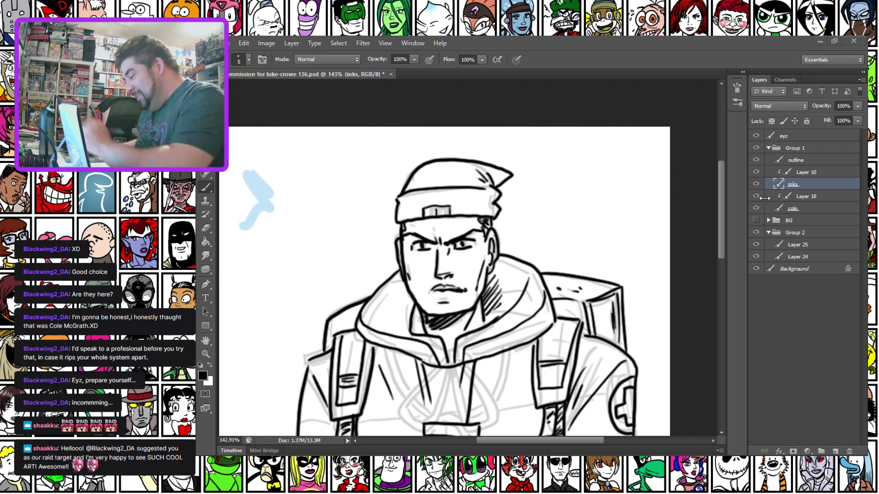
pyautogui.click(801, 161)
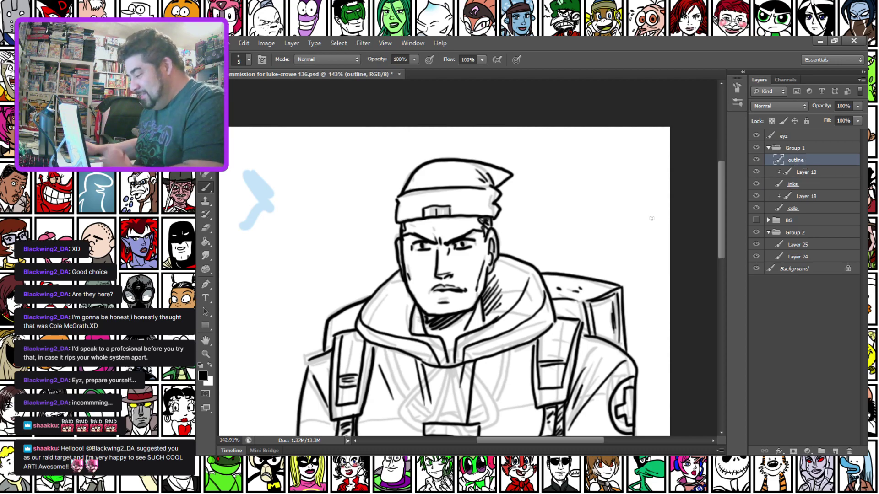
pyautogui.scroll(-6, 341, 293)
pyautogui.scroll(3, 352, 276)
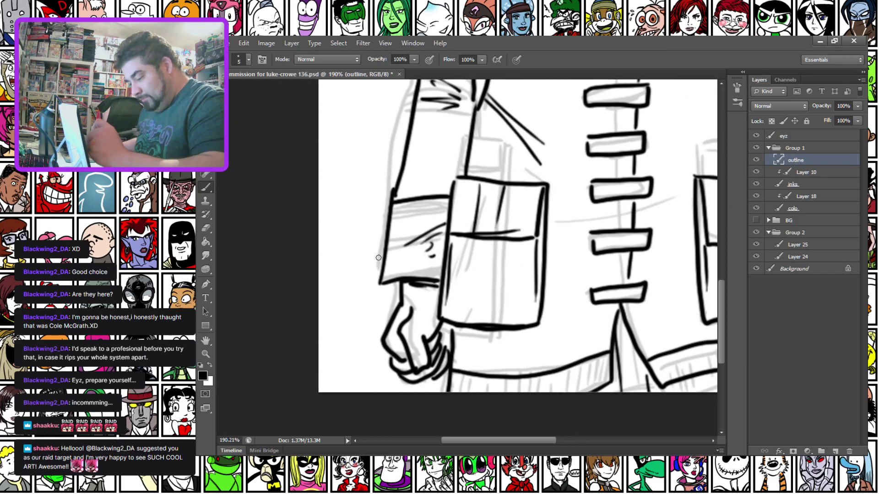
pyautogui.rightClick(386, 245)
pyautogui.click(401, 345)
pyautogui.click(289, 256)
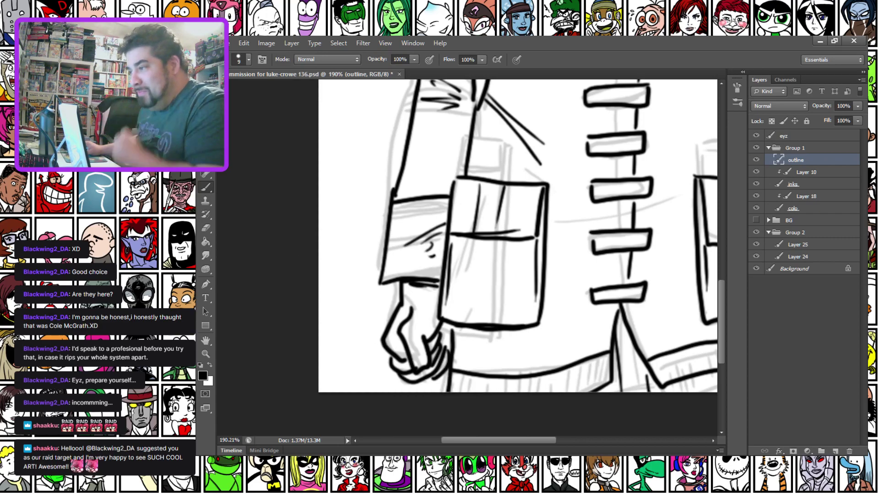
pyautogui.hotkey('ctrl', 'alt', 'shift', 's')
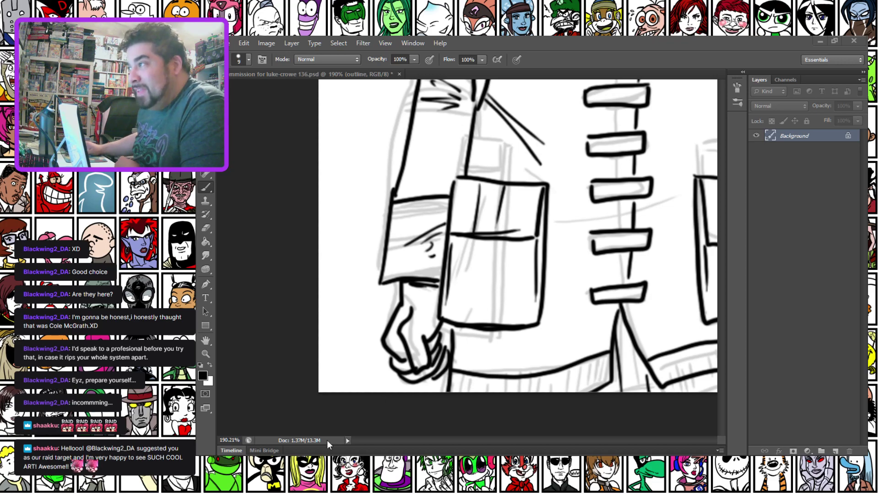
pyautogui.click(268, 170)
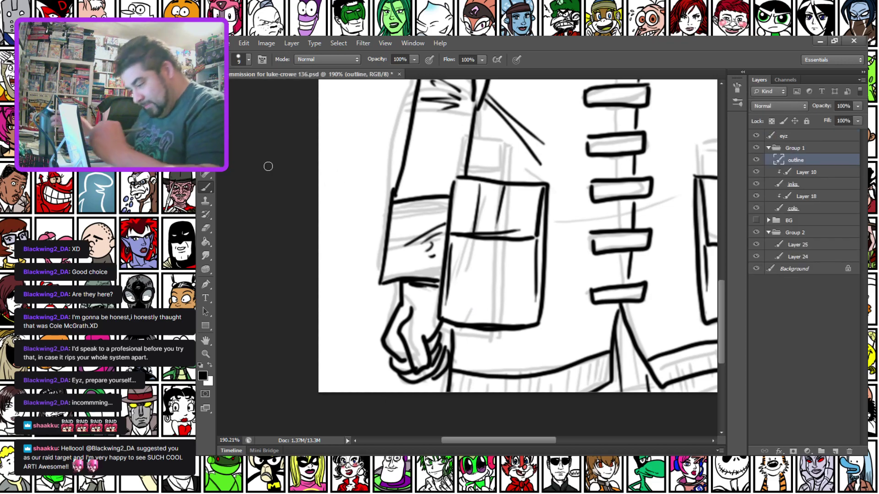
# Trace a thick outer contour around the hand and the sleeve cuff on the viewer's left.
pyautogui.moveTo(399, 283)
pyautogui.mouseDown()
pyautogui.moveTo(380, 346)
pyautogui.moveTo(407, 380)
pyautogui.moveTo(428, 383)
pyautogui.moveTo(449, 368)
pyautogui.moveTo(443, 393)
pyautogui.mouseUp()
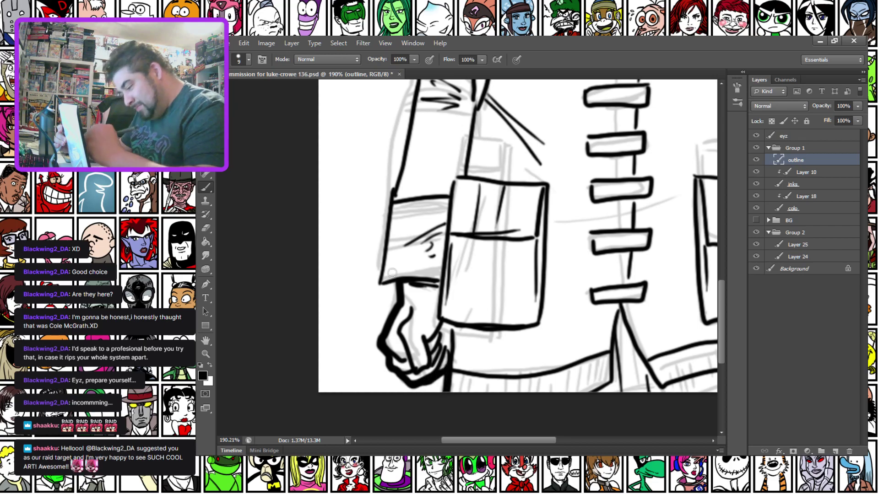
pyautogui.moveTo(440, 316); pyautogui.dragTo(444, 349)
pyautogui.moveTo(446, 316); pyautogui.dragTo(449, 354)
pyautogui.moveTo(389, 204)
pyautogui.mouseDown()
pyautogui.moveTo(378, 281)
pyautogui.moveTo(387, 285)
pyautogui.mouseUp()
pyautogui.moveTo(385, 169); pyautogui.dragTo(368, 377)
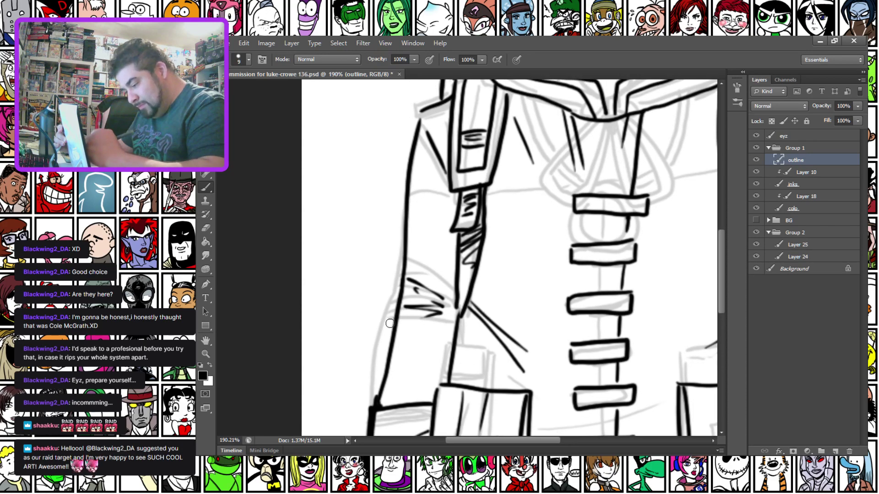
# Continue the thick contour up the sleeve on the viewer's left, around the backpack and head, and down over the opposite shoulder.
pyautogui.moveTo(402, 277)
pyautogui.mouseDown()
pyautogui.moveTo(404, 300)
pyautogui.moveTo(373, 407)
pyautogui.mouseUp()
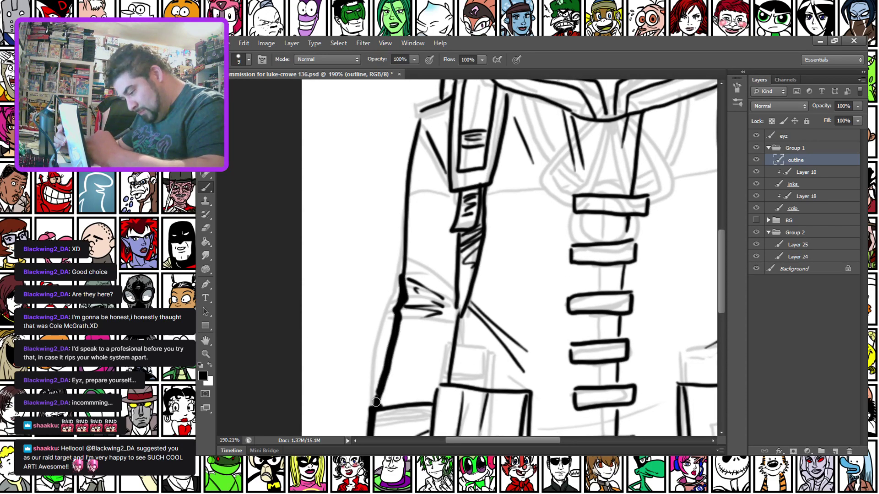
pyautogui.scroll(5, 384, 247)
pyautogui.moveTo(392, 362)
pyautogui.mouseDown()
pyautogui.moveTo(414, 202)
pyautogui.moveTo(432, 197)
pyautogui.moveTo(448, 143)
pyautogui.moveTo(499, 117)
pyautogui.mouseUp()
pyautogui.moveTo(499, 116)
pyautogui.mouseDown()
pyautogui.moveTo(345, 127)
pyautogui.moveTo(332, 253)
pyautogui.moveTo(368, 209)
pyautogui.moveTo(371, 120)
pyautogui.moveTo(369, 158)
pyautogui.mouseUp()
pyautogui.moveTo(363, 108)
pyautogui.mouseDown()
pyautogui.moveTo(308, 163)
pyautogui.moveTo(326, 167)
pyautogui.moveTo(374, 132)
pyautogui.moveTo(449, 140)
pyautogui.moveTo(444, 228)
pyautogui.moveTo(454, 261)
pyautogui.moveTo(335, 179)
pyautogui.mouseUp()
pyautogui.moveTo(316, 155)
pyautogui.mouseDown()
pyautogui.moveTo(380, 184)
pyautogui.moveTo(484, 210)
pyautogui.moveTo(488, 293)
pyautogui.moveTo(448, 106)
pyautogui.moveTo(462, 125)
pyautogui.moveTo(458, 227)
pyautogui.mouseUp()
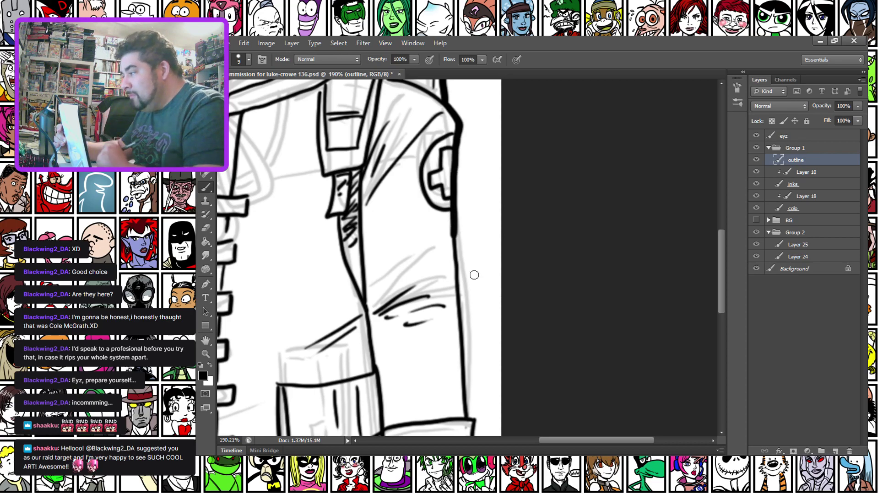
# Thicken the outer contour of the lower sleeve, cuff and hand on the viewer's right.
pyautogui.moveTo(359, 346); pyautogui.dragTo(383, 301)
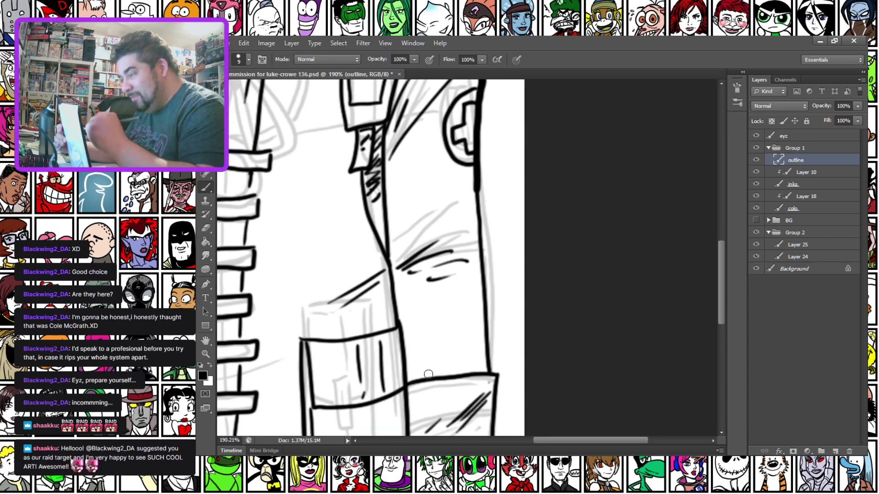
pyautogui.moveTo(478, 189)
pyautogui.mouseDown()
pyautogui.moveTo(490, 372)
pyautogui.moveTo(469, 184)
pyautogui.mouseUp()
pyautogui.moveTo(511, 194)
pyautogui.mouseDown()
pyautogui.moveTo(501, 274)
pyautogui.moveTo(513, 299)
pyautogui.moveTo(507, 322)
pyautogui.mouseUp()
pyautogui.moveTo(432, 293)
pyautogui.mouseDown()
pyautogui.moveTo(425, 336)
pyautogui.moveTo(441, 344)
pyautogui.moveTo(486, 337)
pyautogui.moveTo(507, 317)
pyautogui.mouseUp()
pyautogui.moveTo(409, 297)
pyautogui.mouseDown()
pyautogui.moveTo(435, 287)
pyautogui.moveTo(414, 318)
pyautogui.moveTo(408, 376)
pyautogui.mouseUp()
pyautogui.moveTo(352, 287); pyautogui.dragTo(567, 396)
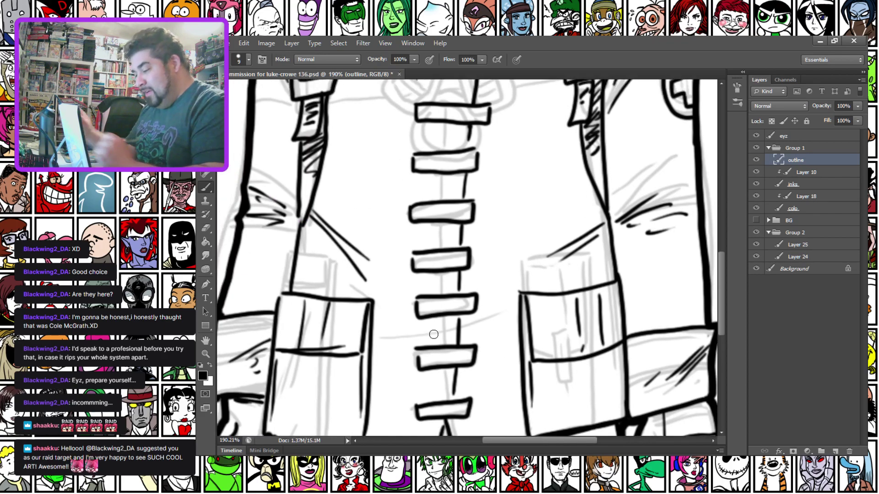
# Make the colo layer active and hide Group 2 with the faded sketch.
pyautogui.scroll(-6, 435, 321)
pyautogui.scroll(-1, 471, 258)
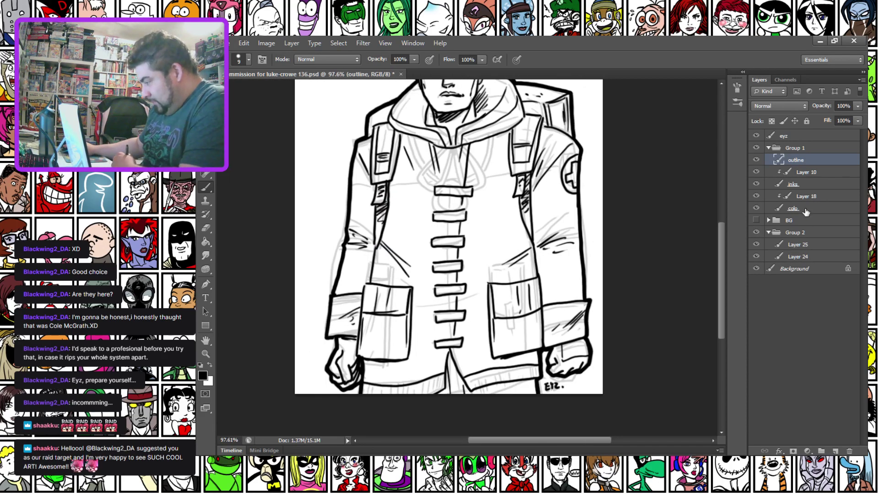
pyautogui.click(806, 211)
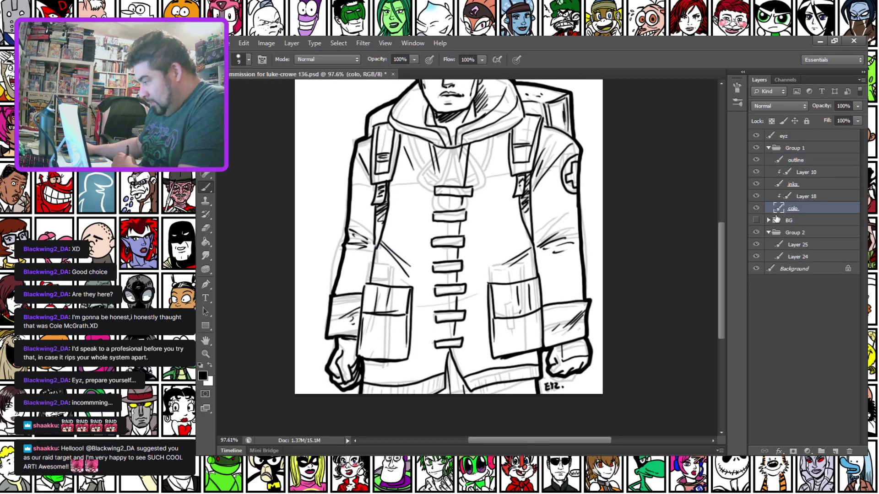
pyautogui.click(756, 233)
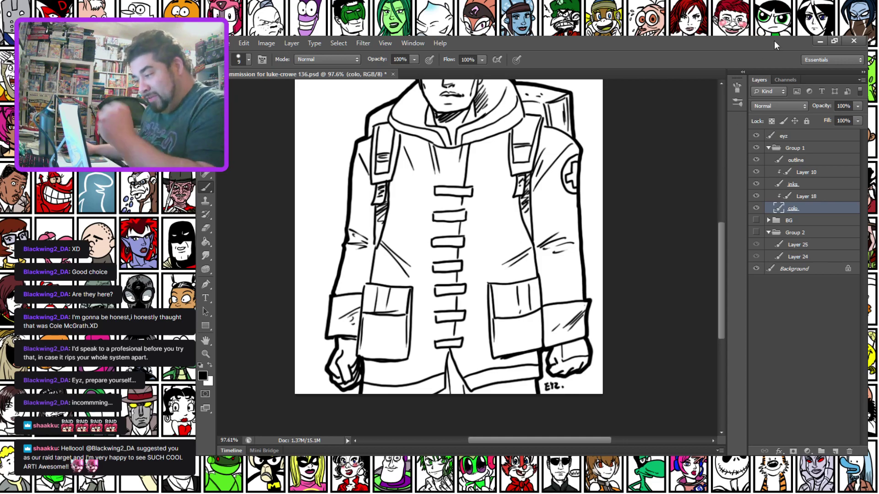
# Paint a flat light-brown skin tone over the face, ears and neck with a 32 px brush.
pyautogui.scroll(1, 660, 114)
pyautogui.scroll(4, 488, 150)
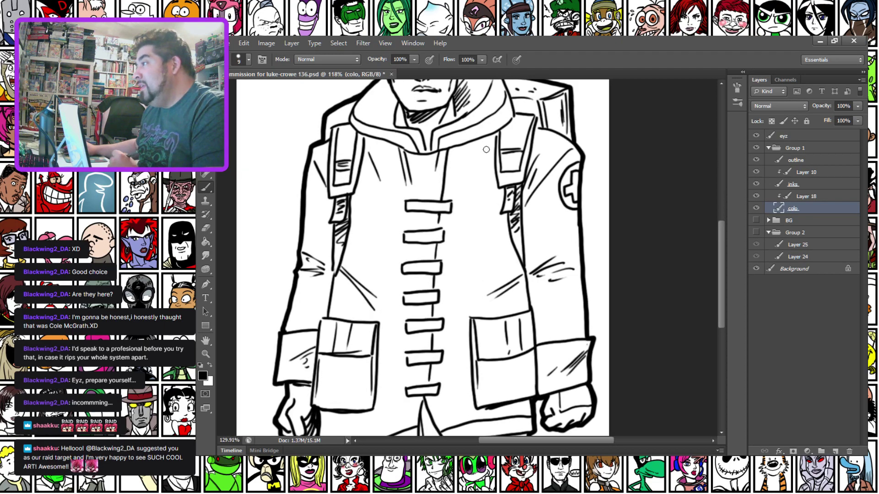
pyautogui.moveTo(338, 297)
pyautogui.mouseDown()
pyautogui.moveTo(302, 293)
pyautogui.moveTo(307, 264)
pyautogui.mouseUp()
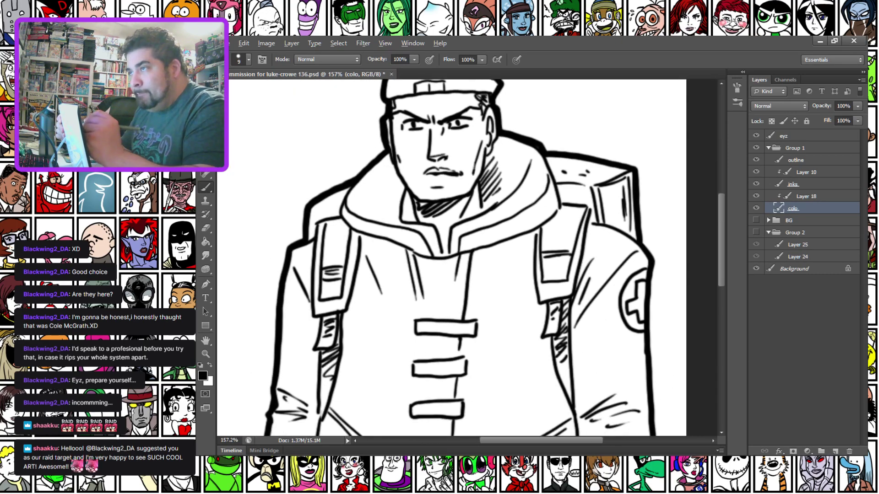
pyautogui.moveTo(418, 114); pyautogui.dragTo(427, 198)
pyautogui.rightClick(407, 132)
pyautogui.click(435, 159)
pyautogui.moveTo(397, 106)
pyautogui.mouseDown()
pyautogui.moveTo(412, 233)
pyautogui.moveTo(440, 256)
pyautogui.moveTo(479, 198)
pyautogui.moveTo(486, 109)
pyautogui.moveTo(457, 91)
pyautogui.moveTo(418, 131)
pyautogui.moveTo(404, 97)
pyautogui.mouseUp()
pyautogui.moveTo(331, 337); pyautogui.dragTo(301, 357)
pyautogui.moveTo(345, 146); pyautogui.dragTo(352, 216)
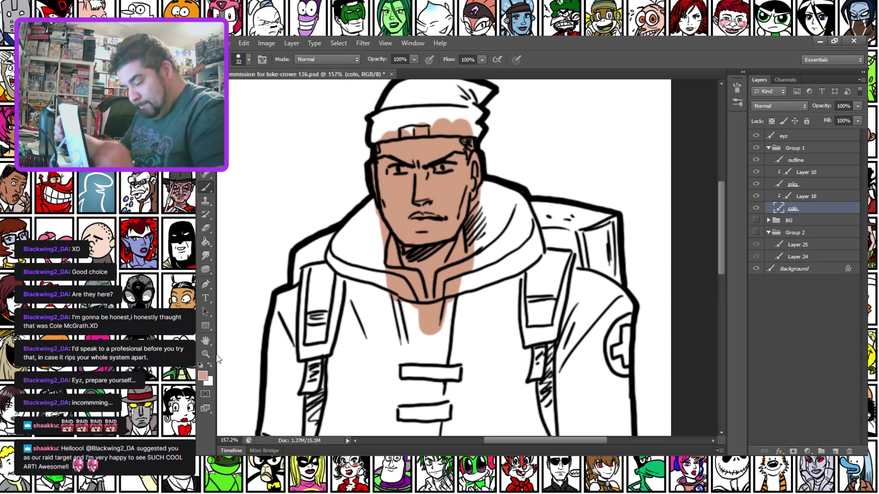
# Shade the skin of the face and neck with the darker tone c58564, using a 15 px brush.
pyautogui.click(202, 376)
pyautogui.click(389, 197)
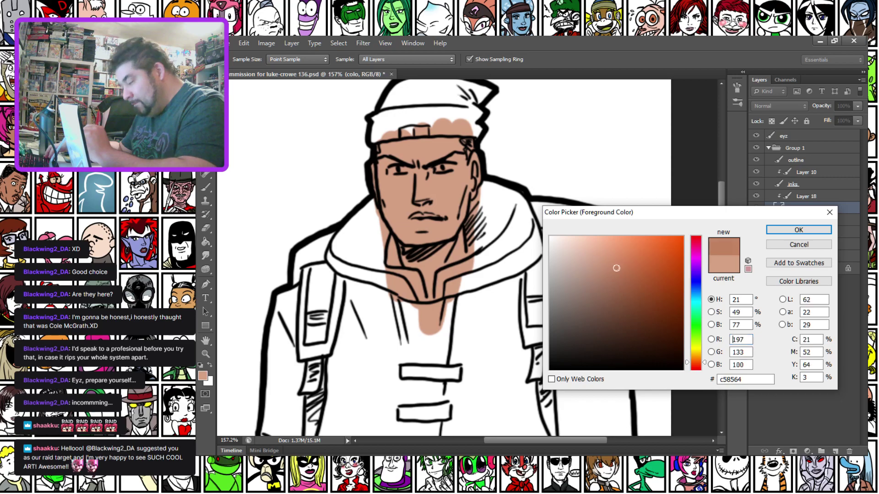
pyautogui.press('Return')
pyautogui.press('b')
pyautogui.rightClick(421, 150)
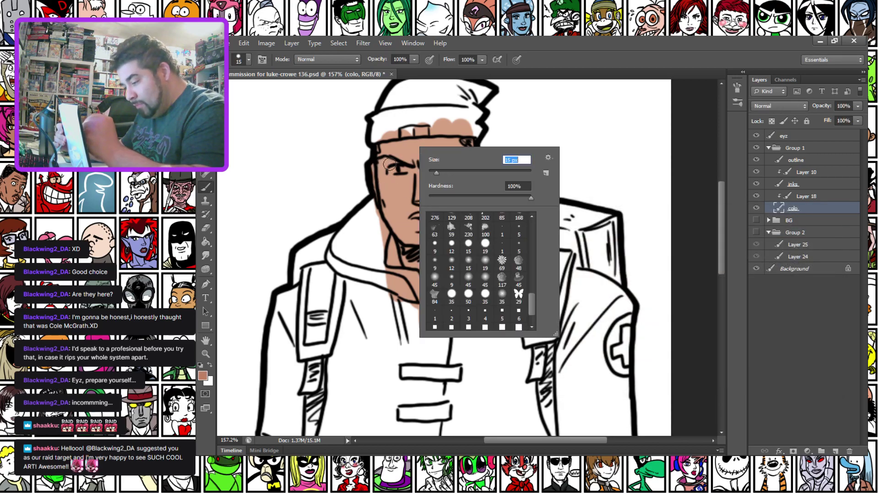
pyautogui.moveTo(389, 164); pyautogui.dragTo(385, 170)
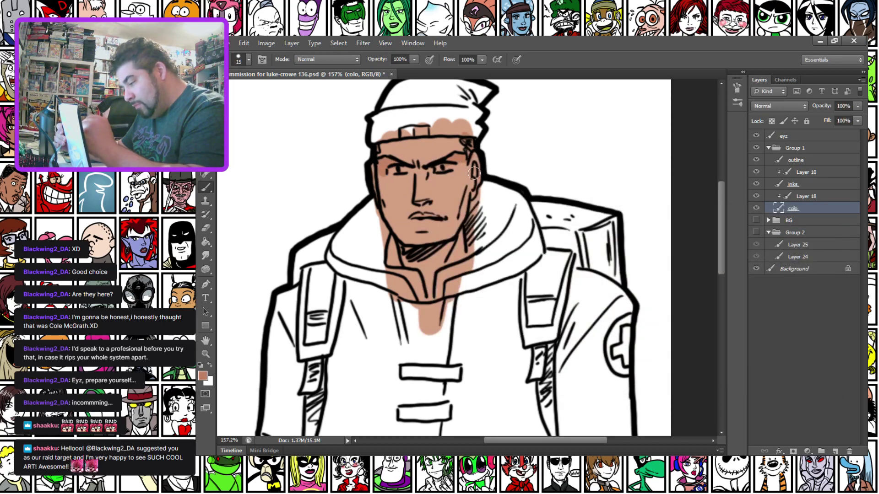
pyautogui.moveTo(467, 201); pyautogui.dragTo(460, 239)
pyautogui.moveTo(404, 253)
pyautogui.mouseDown()
pyautogui.moveTo(445, 248)
pyautogui.moveTo(461, 228)
pyautogui.moveTo(425, 200)
pyautogui.moveTo(445, 228)
pyautogui.moveTo(438, 237)
pyautogui.moveTo(452, 239)
pyautogui.moveTo(415, 219)
pyautogui.mouseUp()
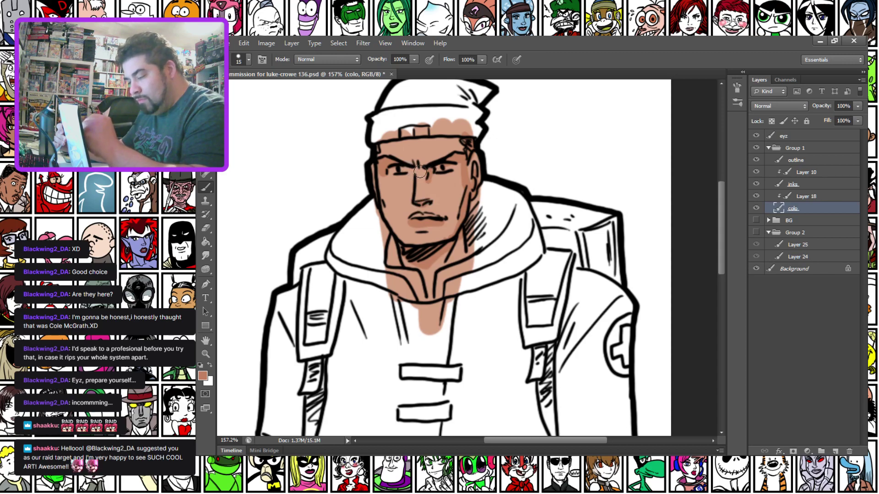
pyautogui.moveTo(425, 144); pyautogui.dragTo(467, 141)
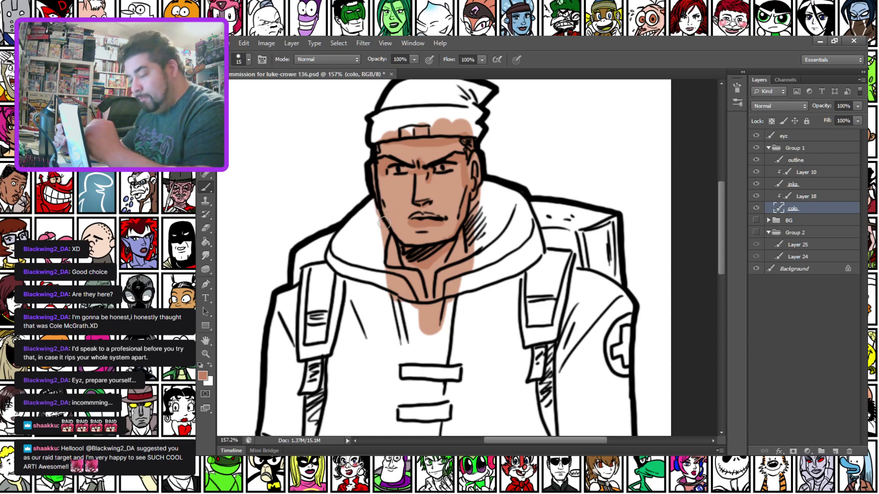
# Colour the hair below the beanie dark brown 9a6142 and paint the whites of the eyes.
pyautogui.click(202, 376)
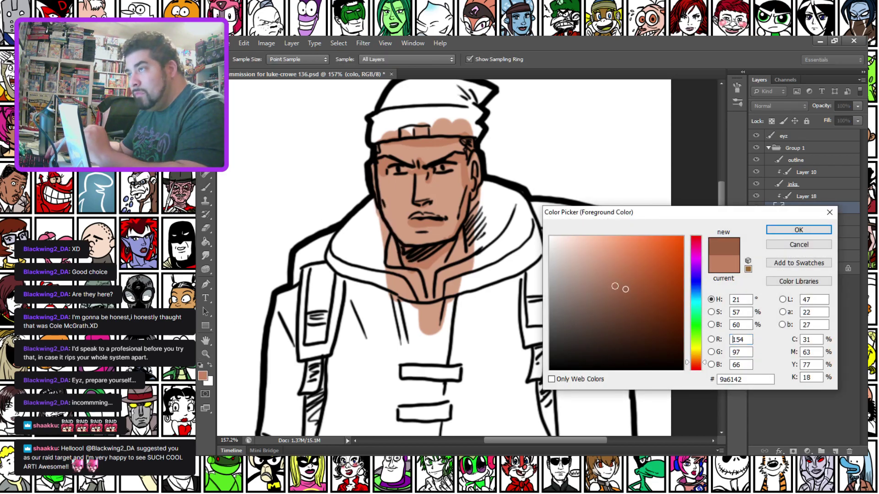
pyautogui.press('Return')
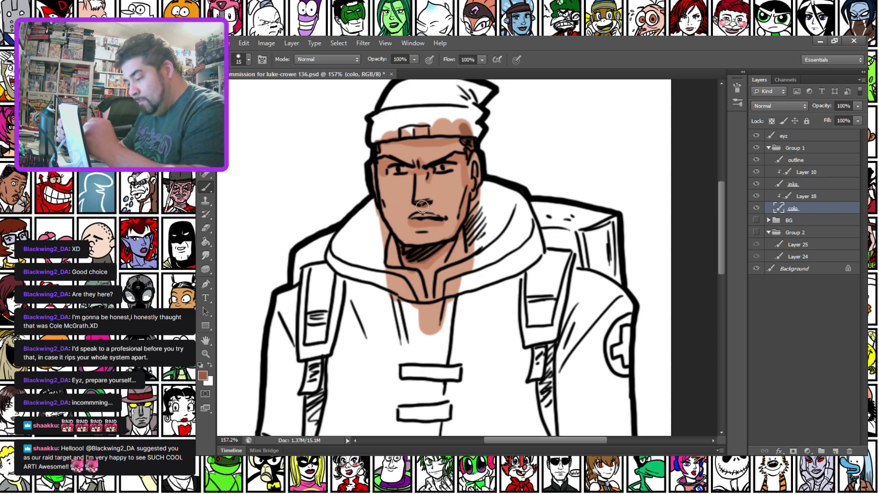
pyautogui.click(205, 381)
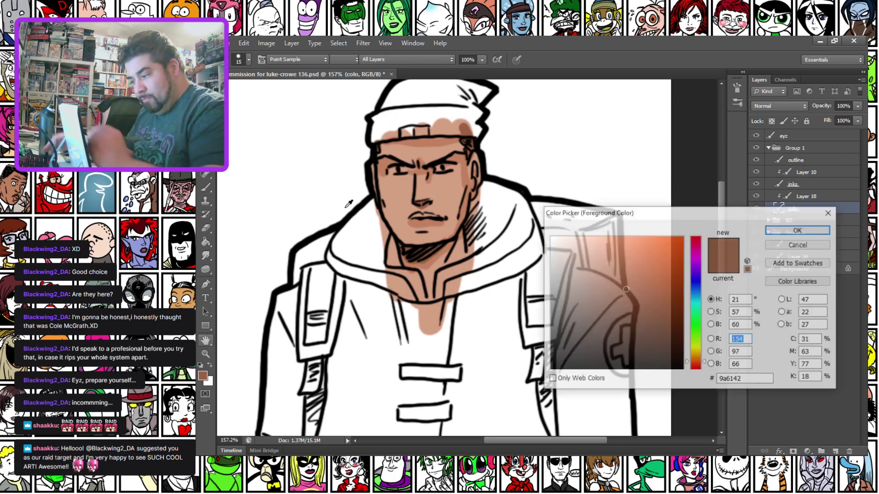
pyautogui.press('Return')
pyautogui.moveTo(438, 170); pyautogui.dragTo(450, 167)
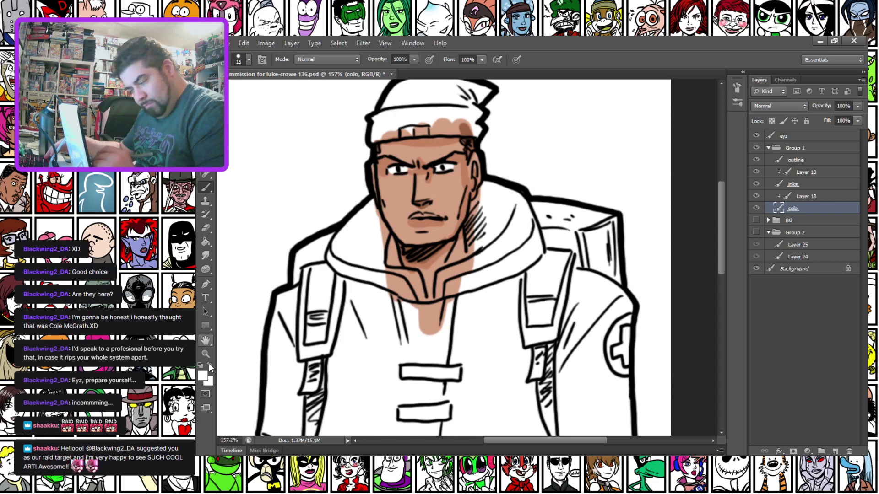
# Add small light-pink skin highlights to the face with a 5 px brush.
pyautogui.click(205, 381)
pyautogui.click(442, 187)
pyautogui.moveTo(582, 246); pyautogui.dragTo(587, 261)
pyautogui.press('Return')
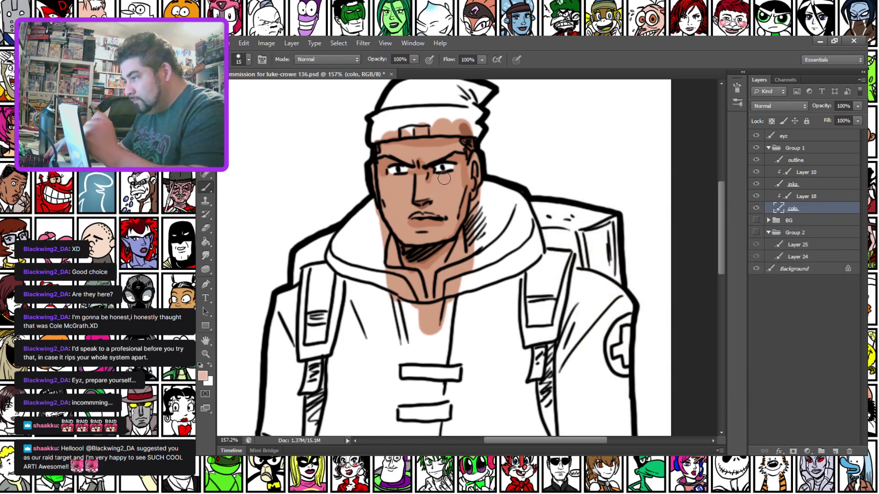
pyautogui.rightClick(447, 177)
pyautogui.click(549, 266)
pyautogui.moveTo(404, 185); pyautogui.dragTo(407, 187)
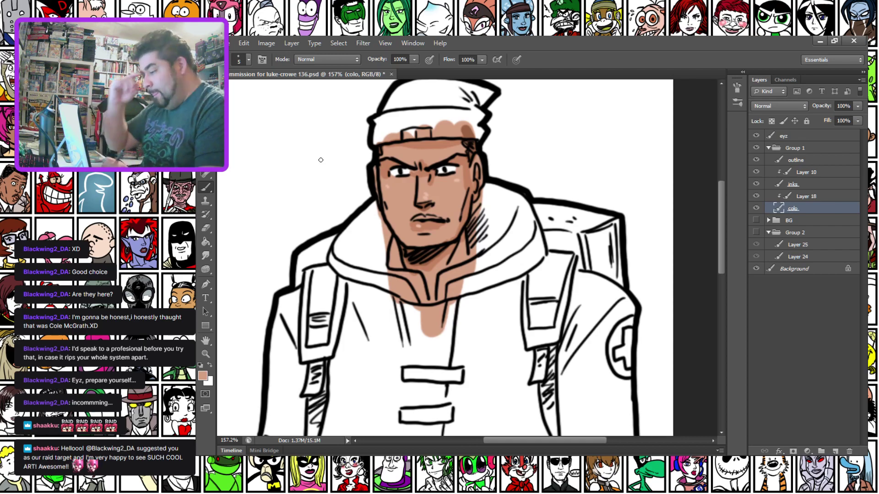
# Paint the trousers flat tan below the coat opening and hem with a 47 px brush.
pyautogui.moveTo(308, 326); pyautogui.dragTo(314, 317)
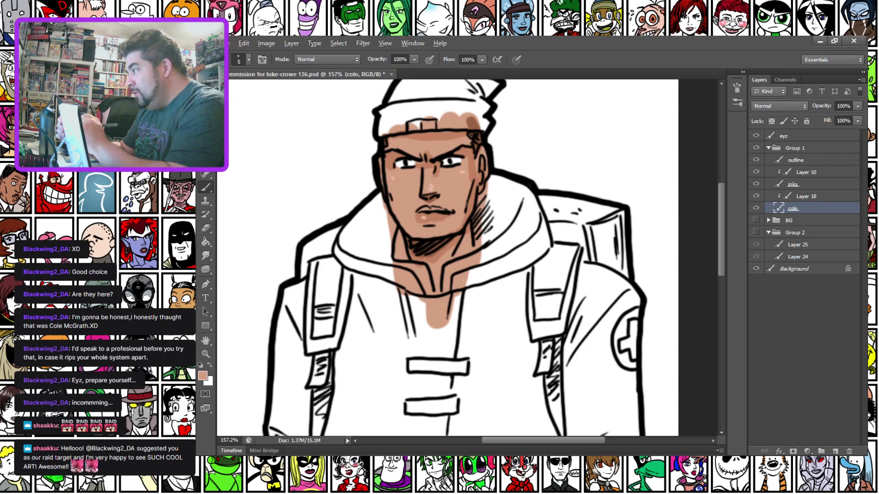
pyautogui.moveTo(372, 389); pyautogui.dragTo(344, 91)
pyautogui.moveTo(341, 277); pyautogui.dragTo(390, 328)
pyautogui.rightClick(390, 233)
pyautogui.moveTo(405, 255); pyautogui.dragTo(417, 255)
pyautogui.moveTo(453, 187)
pyautogui.mouseDown()
pyautogui.moveTo(435, 306)
pyautogui.moveTo(492, 295)
pyautogui.moveTo(569, 245)
pyautogui.moveTo(575, 295)
pyautogui.mouseUp()
pyautogui.moveTo(357, 230); pyautogui.dragTo(407, 287)
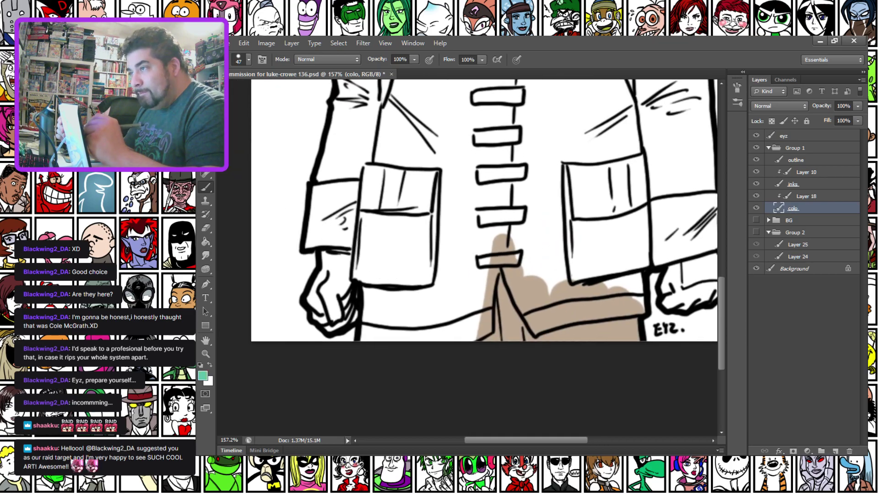
# Paint both gloves bright turquoise with the 47 px brush, replacing a first duller teal stroke.
pyautogui.moveTo(324, 249)
pyautogui.mouseDown()
pyautogui.moveTo(329, 268)
pyautogui.moveTo(321, 289)
pyautogui.moveTo(330, 282)
pyautogui.moveTo(316, 295)
pyautogui.moveTo(321, 321)
pyautogui.moveTo(334, 330)
pyautogui.moveTo(353, 302)
pyautogui.moveTo(333, 270)
pyautogui.moveTo(344, 250)
pyautogui.mouseUp()
pyautogui.hotkey('ctrl', 'z')
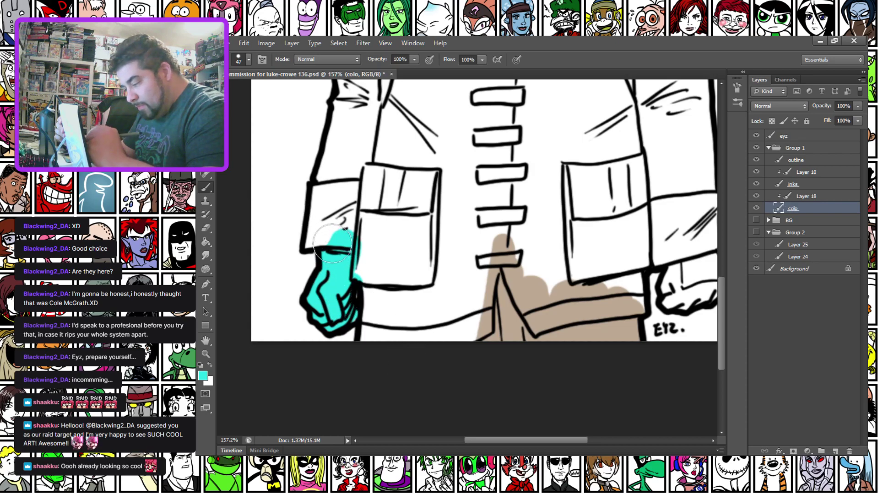
pyautogui.moveTo(670, 255)
pyautogui.mouseDown()
pyautogui.moveTo(465, 246)
pyautogui.moveTo(433, 222)
pyautogui.moveTo(430, 257)
pyautogui.moveTo(470, 229)
pyautogui.moveTo(459, 246)
pyautogui.moveTo(476, 236)
pyautogui.moveTo(478, 220)
pyautogui.moveTo(444, 201)
pyautogui.mouseUp()
pyautogui.press('space')
pyautogui.moveTo(358, 200)
pyautogui.mouseDown()
pyautogui.moveTo(603, 299)
pyautogui.moveTo(302, 187)
pyautogui.moveTo(279, 169)
pyautogui.mouseUp()
pyautogui.moveTo(352, 174)
pyautogui.mouseDown()
pyautogui.moveTo(378, 139)
pyautogui.moveTo(312, 205)
pyautogui.moveTo(330, 204)
pyautogui.mouseUp()
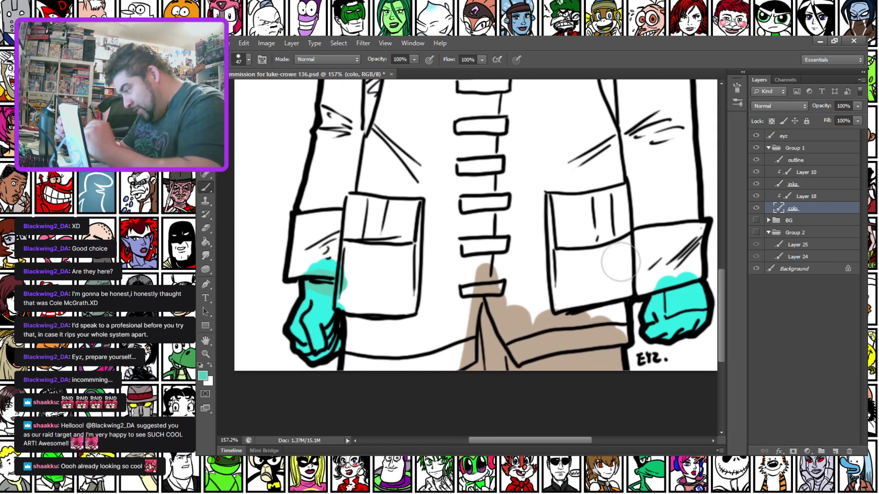
# Paint the visible parts of the backpack behind both shoulders flat tan.
pyautogui.moveTo(301, 163); pyautogui.dragTo(296, 317)
pyautogui.moveTo(320, 230); pyautogui.dragTo(300, 316)
pyautogui.moveTo(352, 176); pyautogui.dragTo(333, 191)
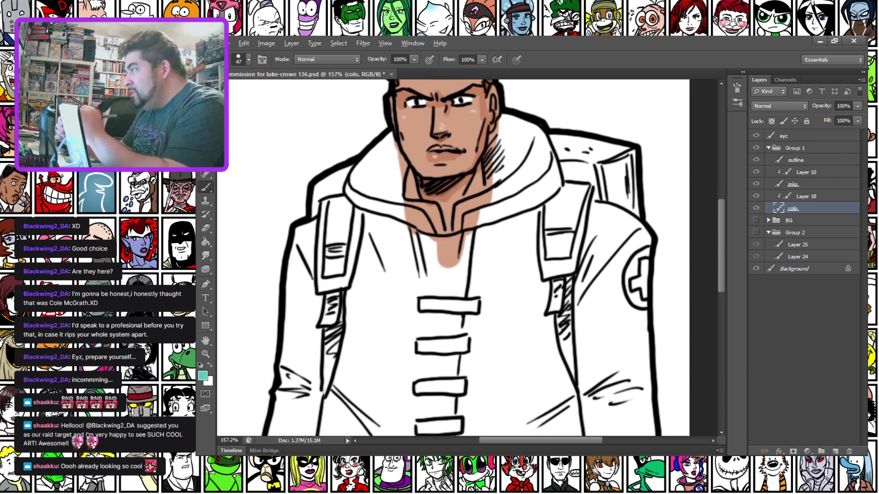
pyautogui.moveTo(317, 222)
pyautogui.mouseDown()
pyautogui.moveTo(321, 191)
pyautogui.moveTo(336, 205)
pyautogui.mouseUp()
pyautogui.moveTo(538, 146)
pyautogui.mouseDown()
pyautogui.moveTo(559, 148)
pyautogui.moveTo(547, 148)
pyautogui.moveTo(624, 157)
pyautogui.moveTo(621, 204)
pyautogui.moveTo(587, 173)
pyautogui.moveTo(560, 166)
pyautogui.moveTo(565, 192)
pyautogui.mouseUp()
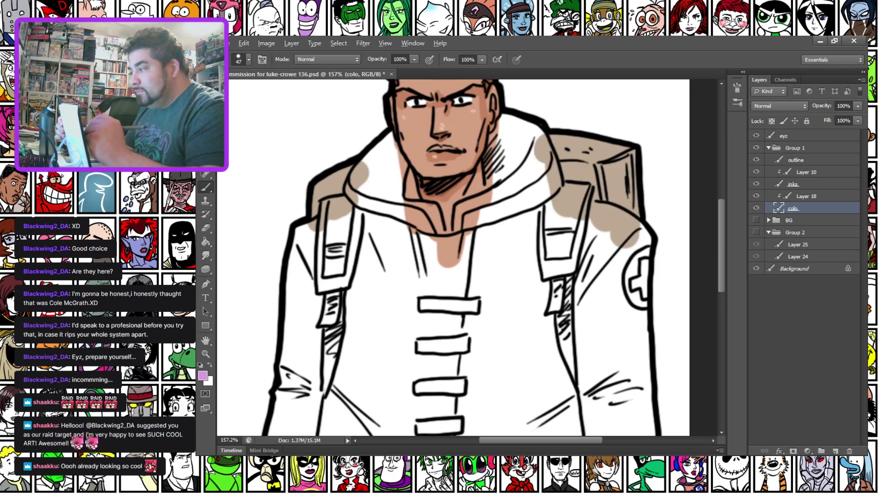
# Block in the front of the coat and the upper sleeve on the viewer's right with lilac pink.
pyautogui.moveTo(380, 244)
pyautogui.mouseDown()
pyautogui.moveTo(392, 357)
pyautogui.moveTo(382, 257)
pyautogui.mouseUp()
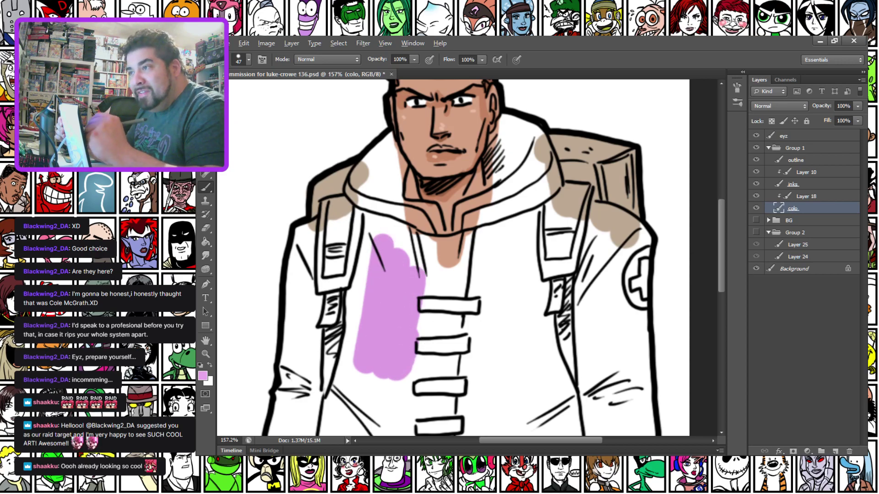
pyautogui.moveTo(358, 226)
pyautogui.mouseDown()
pyautogui.moveTo(451, 320)
pyautogui.moveTo(375, 245)
pyautogui.mouseUp()
pyautogui.moveTo(321, 315)
pyautogui.mouseDown()
pyautogui.moveTo(332, 181)
pyautogui.moveTo(318, 196)
pyautogui.moveTo(308, 305)
pyautogui.moveTo(327, 218)
pyautogui.mouseUp()
pyautogui.moveTo(341, 300)
pyautogui.mouseDown()
pyautogui.moveTo(365, 213)
pyautogui.moveTo(408, 281)
pyautogui.moveTo(489, 310)
pyautogui.moveTo(600, 209)
pyautogui.moveTo(613, 315)
pyautogui.mouseUp()
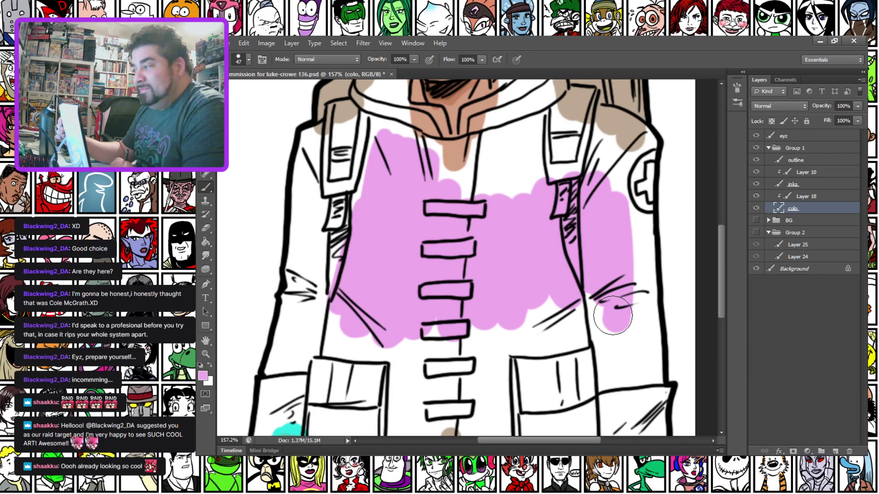
# Paint the beanie flat mint green, reducing the brush to 29 px for its edges.
pyautogui.moveTo(349, 195); pyautogui.dragTo(321, 226)
pyautogui.scroll(5, 320, 226)
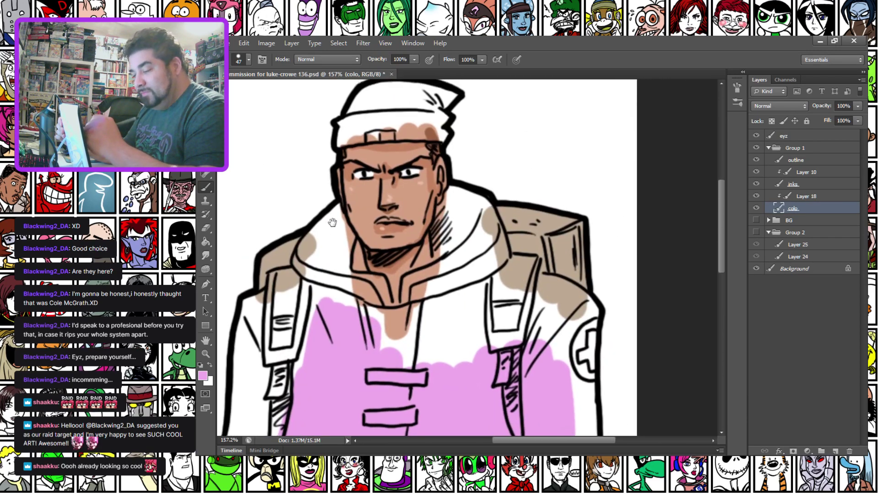
pyautogui.moveTo(331, 189)
pyautogui.mouseDown()
pyautogui.moveTo(389, 183)
pyautogui.moveTo(360, 124)
pyautogui.mouseUp()
pyautogui.scroll(2, 360, 123)
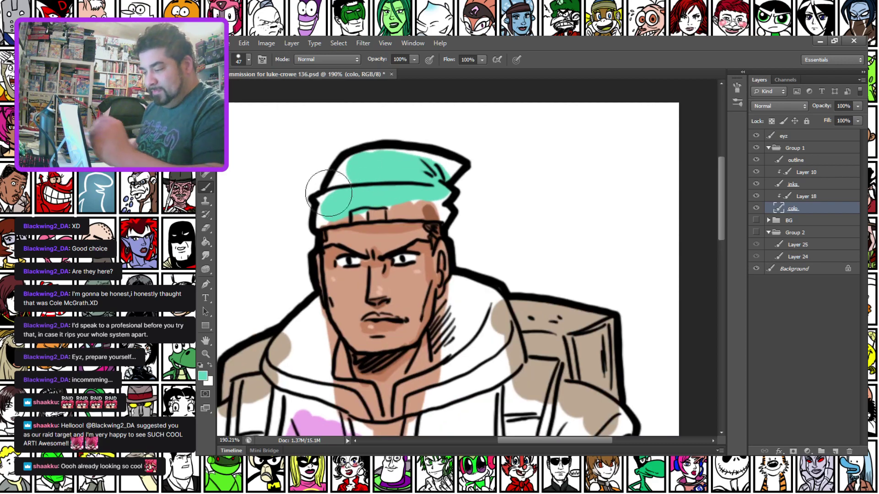
pyautogui.rightClick(378, 199)
pyautogui.click(319, 200)
pyautogui.moveTo(319, 200)
pyautogui.mouseDown()
pyautogui.moveTo(319, 226)
pyautogui.moveTo(339, 215)
pyautogui.moveTo(445, 216)
pyautogui.moveTo(439, 194)
pyautogui.moveTo(452, 168)
pyautogui.moveTo(378, 157)
pyautogui.moveTo(351, 166)
pyautogui.moveTo(338, 190)
pyautogui.moveTo(360, 189)
pyautogui.mouseUp()
# Paint lilac pink along the inside of the sleeve and cuff outline on the viewer's left with a 29 px brush.
pyautogui.press('space')
pyautogui.moveTo(278, 417); pyautogui.dragTo(309, 358)
pyautogui.moveTo(306, 286); pyautogui.dragTo(338, 192)
pyautogui.moveTo(271, 361); pyautogui.dragTo(270, 306)
pyautogui.moveTo(306, 207)
pyautogui.mouseDown()
pyautogui.moveTo(264, 324)
pyautogui.moveTo(369, 199)
pyautogui.mouseUp()
pyautogui.moveTo(343, 261)
pyautogui.mouseDown()
pyautogui.moveTo(335, 326)
pyautogui.moveTo(405, 323)
pyautogui.mouseUp()
pyautogui.moveTo(335, 217); pyautogui.dragTo(294, 336)
pyautogui.moveTo(336, 182)
pyautogui.mouseDown()
pyautogui.moveTo(315, 328)
pyautogui.moveTo(326, 150)
pyautogui.mouseUp()
pyautogui.moveTo(293, 347)
pyautogui.mouseDown()
pyautogui.moveTo(323, 258)
pyautogui.moveTo(321, 224)
pyautogui.mouseUp()
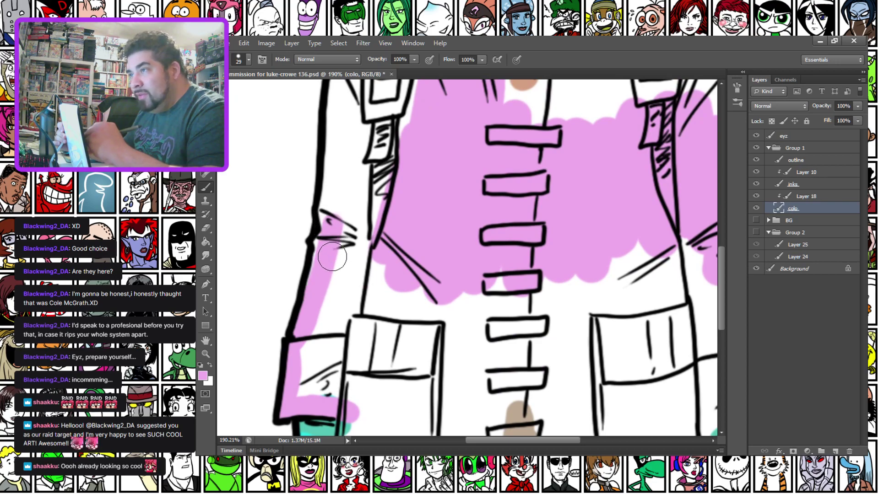
# Extend the lilac pink over the shoulder on the viewer's left and along the hood's outer band.
pyautogui.moveTo(311, 293); pyautogui.dragTo(331, 181)
pyautogui.moveTo(310, 234); pyautogui.dragTo(294, 313)
pyautogui.moveTo(314, 251)
pyautogui.mouseDown()
pyautogui.moveTo(334, 120)
pyautogui.moveTo(374, 109)
pyautogui.moveTo(391, 126)
pyautogui.moveTo(323, 214)
pyautogui.mouseUp()
pyautogui.moveTo(322, 166)
pyautogui.mouseDown()
pyautogui.moveTo(447, 229)
pyautogui.moveTo(556, 123)
pyautogui.moveTo(567, 185)
pyautogui.mouseUp()
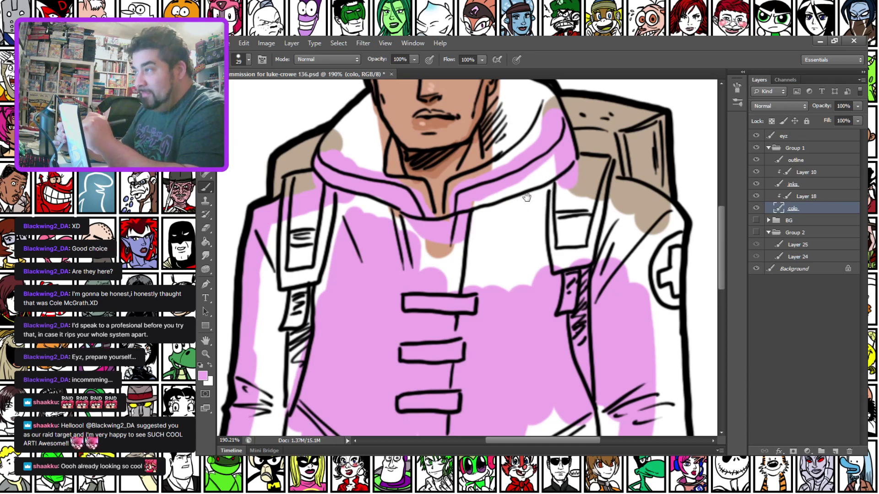
# Paint lilac pink along the shoulder and outer sleeve edge on the viewer's right, down to the cuff.
pyautogui.moveTo(526, 197); pyautogui.dragTo(468, 166)
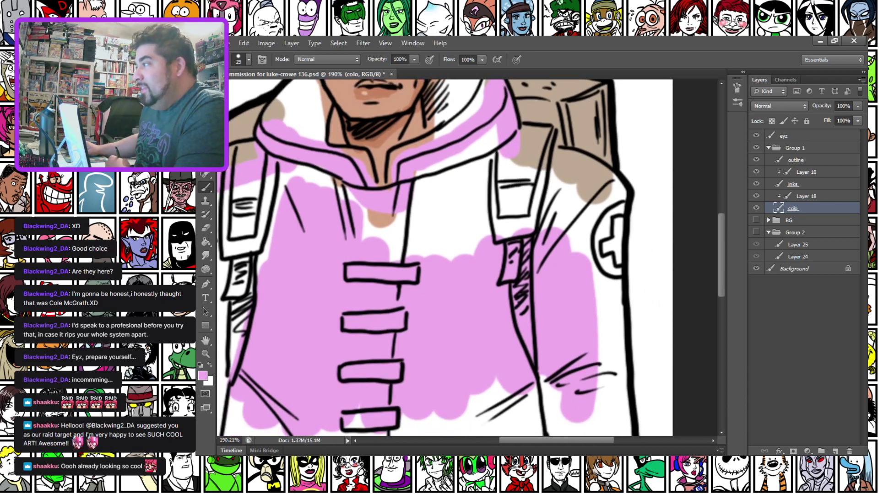
pyautogui.hotkey('ctrl', 'Tab')
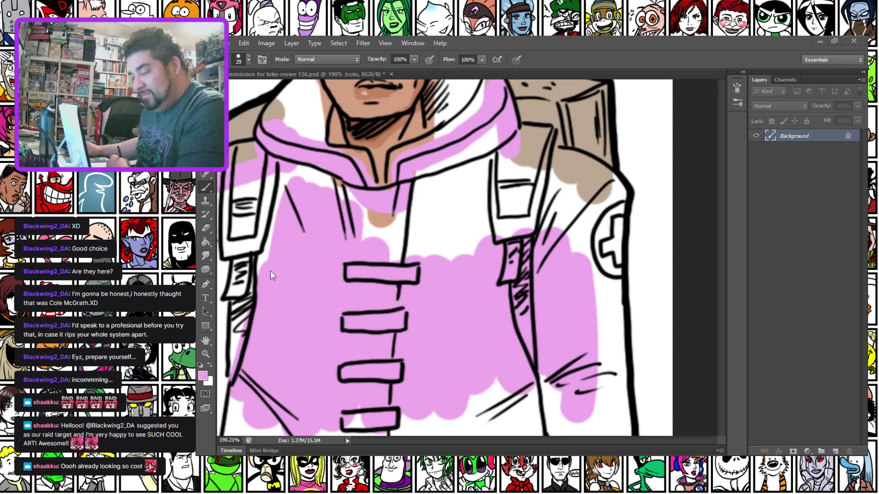
pyautogui.hotkey('ctrl', 'z')
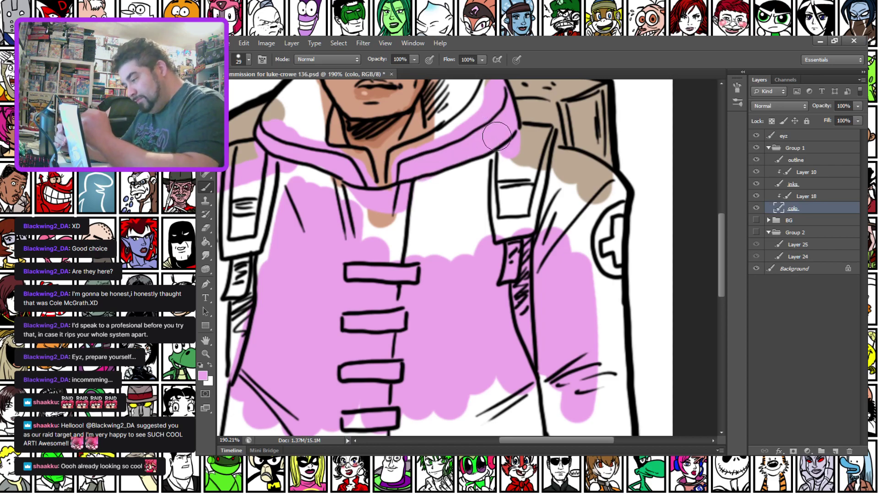
pyautogui.moveTo(543, 158)
pyautogui.mouseDown()
pyautogui.moveTo(596, 176)
pyautogui.moveTo(616, 197)
pyautogui.moveTo(599, 197)
pyautogui.mouseUp()
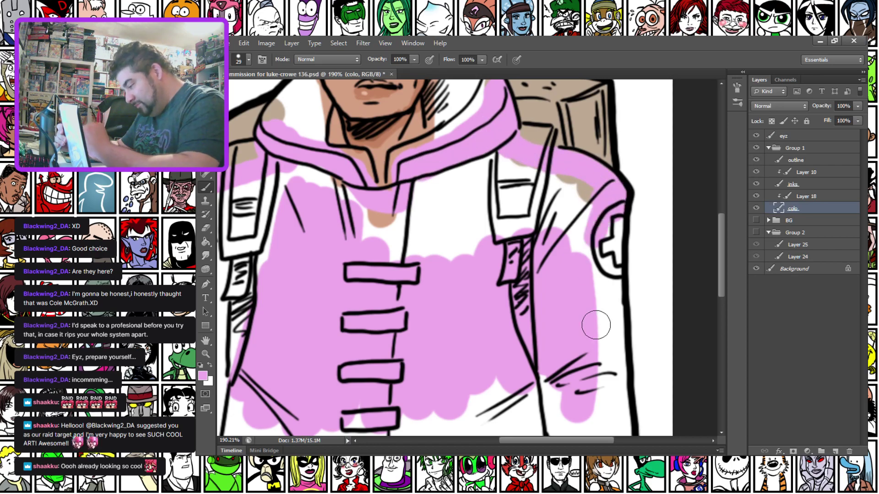
pyautogui.moveTo(571, 368); pyautogui.dragTo(535, 133)
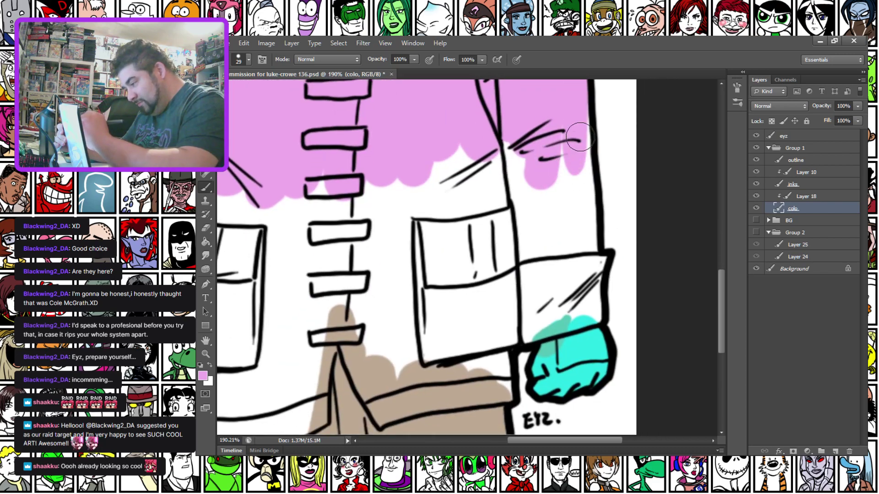
pyautogui.moveTo(583, 119); pyautogui.dragTo(586, 278)
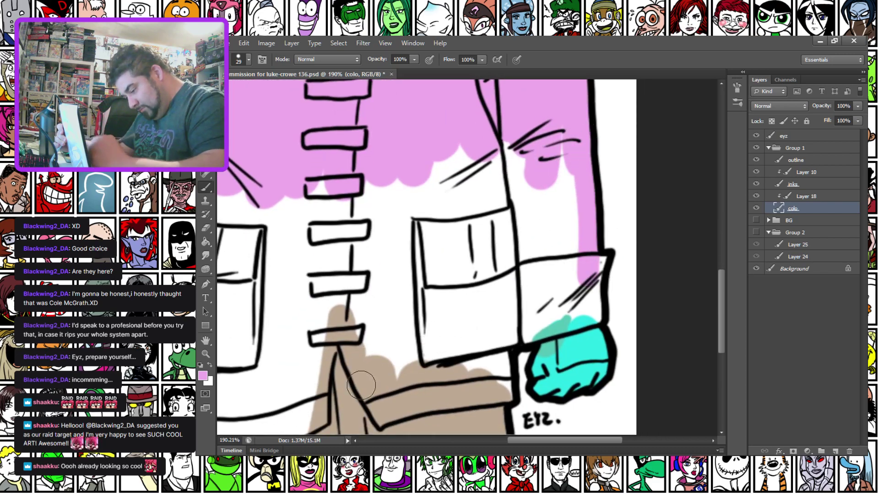
# Paint the coat's hem band off-white and edge the coat above it and the cuff in lilac pink.
pyautogui.moveTo(336, 330)
pyautogui.mouseDown()
pyautogui.moveTo(365, 385)
pyautogui.moveTo(385, 396)
pyautogui.mouseUp()
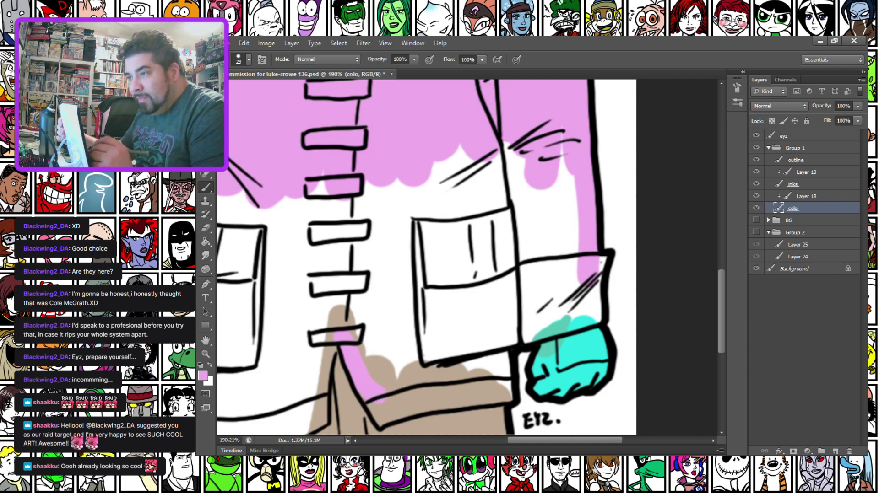
pyautogui.moveTo(430, 330)
pyautogui.mouseDown()
pyautogui.moveTo(433, 380)
pyautogui.moveTo(411, 378)
pyautogui.mouseUp()
pyautogui.moveTo(373, 399)
pyautogui.mouseDown()
pyautogui.moveTo(382, 419)
pyautogui.moveTo(501, 394)
pyautogui.mouseUp()
pyautogui.moveTo(299, 349)
pyautogui.mouseDown()
pyautogui.moveTo(374, 276)
pyautogui.moveTo(328, 291)
pyautogui.moveTo(320, 307)
pyautogui.moveTo(387, 317)
pyautogui.moveTo(443, 302)
pyautogui.moveTo(439, 269)
pyautogui.mouseUp()
pyautogui.keyDown('alt'); pyautogui.click(490, 251); pyautogui.keyUp('alt')
pyautogui.moveTo(490, 254)
pyautogui.mouseDown()
pyautogui.moveTo(499, 275)
pyautogui.moveTo(570, 254)
pyautogui.moveTo(640, 253)
pyautogui.moveTo(634, 220)
pyautogui.moveTo(688, 208)
pyautogui.moveTo(542, 275)
pyautogui.moveTo(575, 265)
pyautogui.moveTo(579, 206)
pyautogui.mouseUp()
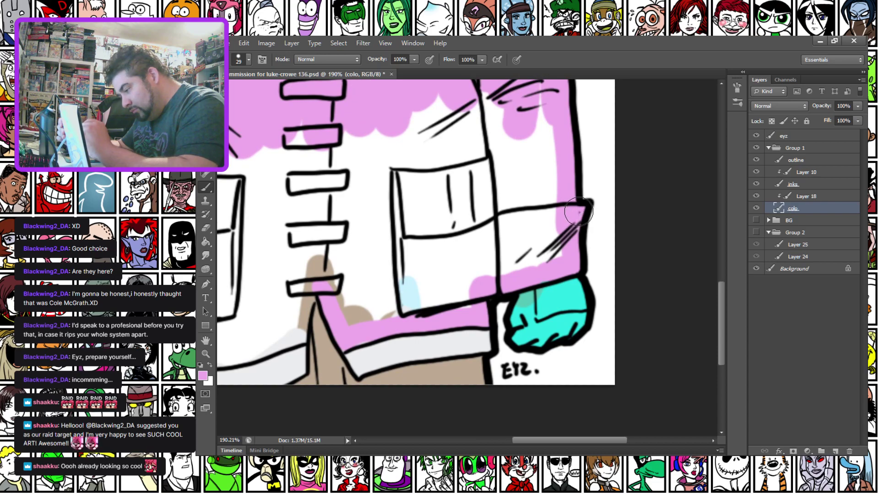
pyautogui.moveTo(333, 308)
pyautogui.mouseDown()
pyautogui.moveTo(509, 318)
pyautogui.moveTo(543, 290)
pyautogui.mouseUp()
pyautogui.moveTo(355, 282)
pyautogui.mouseDown()
pyautogui.moveTo(359, 239)
pyautogui.moveTo(363, 338)
pyautogui.moveTo(427, 339)
pyautogui.moveTo(508, 319)
pyautogui.moveTo(531, 250)
pyautogui.mouseUp()
# Fill the remaining white areas of the coat body, sleeves and pockets with lilac pink using a 52 px brush.
pyautogui.moveTo(326, 154)
pyautogui.mouseDown()
pyautogui.moveTo(300, 188)
pyautogui.moveTo(282, 196)
pyautogui.mouseUp()
pyautogui.rightClick(327, 152)
pyautogui.click(356, 178)
pyautogui.moveTo(301, 148)
pyautogui.mouseDown()
pyautogui.moveTo(300, 195)
pyautogui.moveTo(316, 264)
pyautogui.moveTo(343, 320)
pyautogui.moveTo(435, 350)
pyautogui.moveTo(478, 253)
pyautogui.moveTo(308, 212)
pyautogui.moveTo(309, 186)
pyautogui.mouseUp()
pyautogui.moveTo(303, 211); pyautogui.dragTo(272, 339)
pyautogui.moveTo(293, 196)
pyautogui.mouseDown()
pyautogui.moveTo(307, 138)
pyautogui.moveTo(315, 318)
pyautogui.mouseUp()
pyautogui.moveTo(302, 164)
pyautogui.mouseDown()
pyautogui.moveTo(303, 255)
pyautogui.moveTo(307, 153)
pyautogui.moveTo(327, 238)
pyautogui.moveTo(362, 200)
pyautogui.moveTo(398, 122)
pyautogui.moveTo(448, 162)
pyautogui.moveTo(469, 221)
pyautogui.moveTo(336, 344)
pyautogui.moveTo(372, 412)
pyautogui.moveTo(443, 317)
pyautogui.moveTo(468, 192)
pyautogui.moveTo(504, 151)
pyautogui.moveTo(476, 163)
pyautogui.moveTo(483, 176)
pyautogui.moveTo(294, 197)
pyautogui.mouseUp()
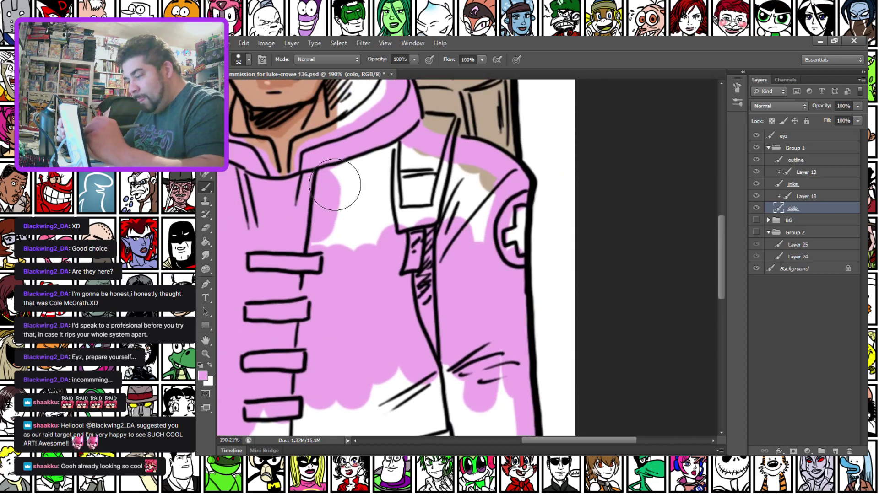
pyautogui.moveTo(389, 153)
pyautogui.mouseDown()
pyautogui.moveTo(459, 208)
pyautogui.moveTo(400, 165)
pyautogui.moveTo(351, 176)
pyautogui.moveTo(315, 229)
pyautogui.mouseUp()
pyautogui.moveTo(264, 434); pyautogui.dragTo(322, 203)
pyautogui.moveTo(284, 238)
pyautogui.mouseDown()
pyautogui.moveTo(310, 181)
pyautogui.moveTo(377, 186)
pyautogui.moveTo(359, 295)
pyautogui.moveTo(411, 343)
pyautogui.moveTo(506, 298)
pyautogui.moveTo(563, 230)
pyautogui.moveTo(457, 295)
pyautogui.moveTo(393, 247)
pyautogui.moveTo(398, 284)
pyautogui.mouseUp()
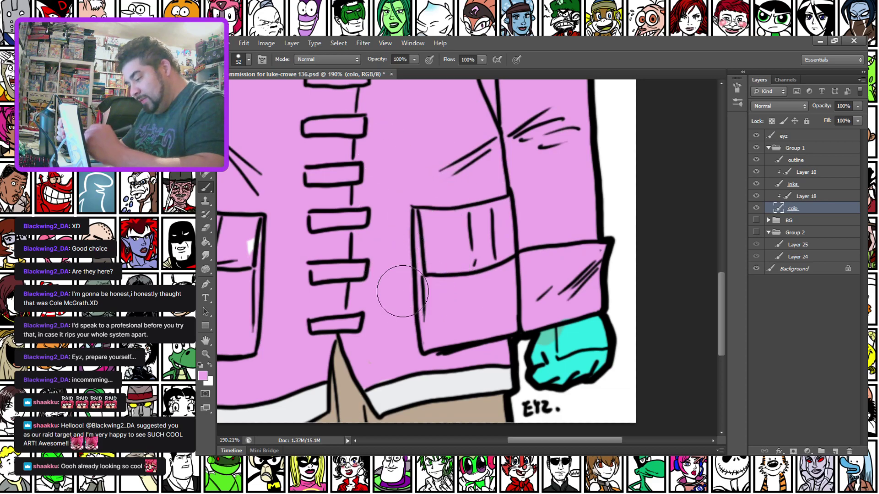
# Paint the coat's front toggle bars off-white with a 19 px brush.
pyautogui.moveTo(294, 270); pyautogui.dragTo(339, 254)
pyautogui.rightClick(389, 146)
pyautogui.click(454, 238)
pyautogui.moveTo(352, 113); pyautogui.dragTo(400, 111)
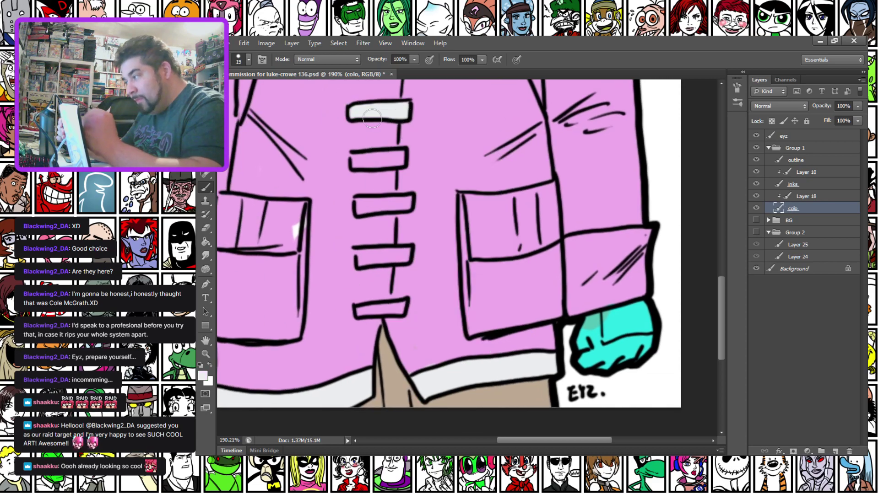
pyautogui.moveTo(353, 160)
pyautogui.mouseDown()
pyautogui.moveTo(400, 159)
pyautogui.moveTo(391, 158)
pyautogui.mouseUp()
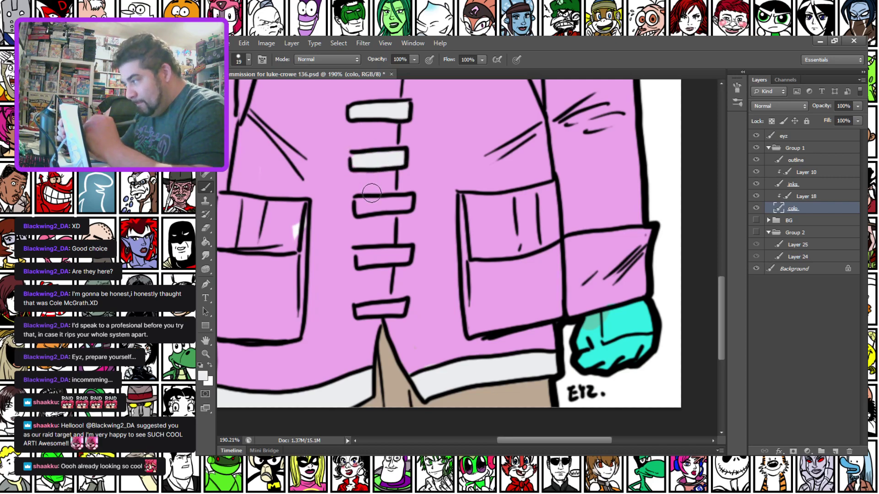
pyautogui.moveTo(361, 210); pyautogui.dragTo(405, 201)
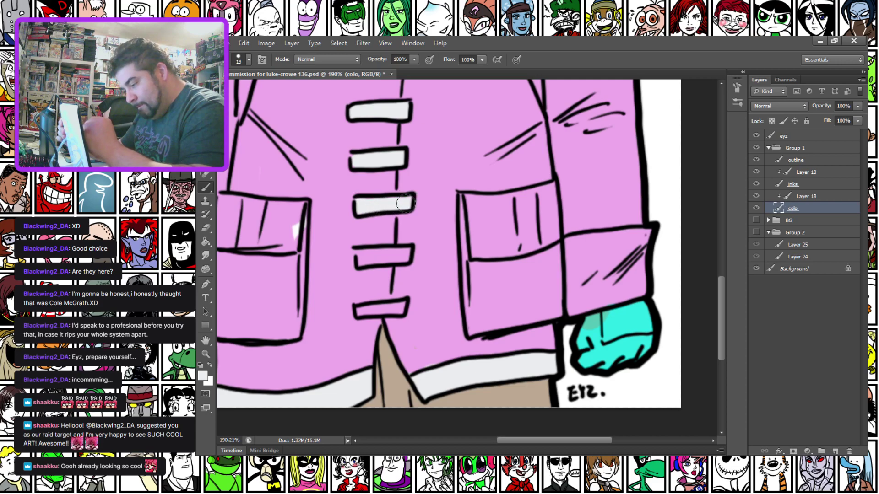
pyautogui.moveTo(363, 259); pyautogui.dragTo(403, 255)
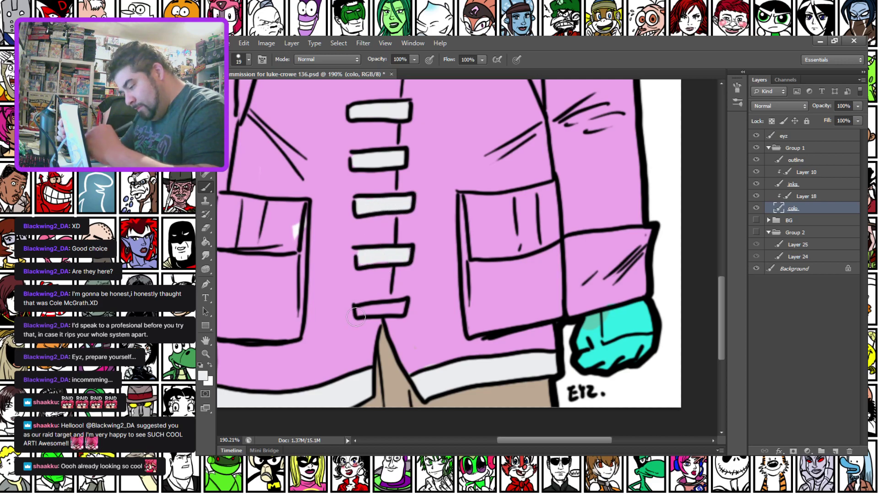
pyautogui.moveTo(374, 313); pyautogui.dragTo(399, 306)
pyautogui.moveTo(335, 166); pyautogui.dragTo(341, 326)
pyautogui.moveTo(358, 223); pyautogui.dragTo(409, 218)
pyautogui.moveTo(368, 170); pyautogui.dragTo(425, 174)
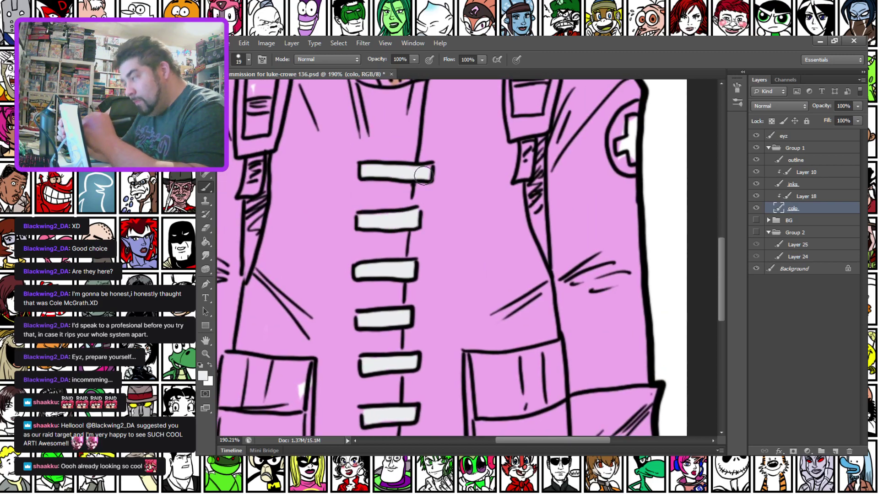
# Paint the hood's lining off-white on both sides of the face and down to the collar opening.
pyautogui.moveTo(353, 221); pyautogui.dragTo(398, 430)
pyautogui.moveTo(370, 247); pyautogui.dragTo(323, 153)
pyautogui.moveTo(305, 104); pyautogui.dragTo(325, 149)
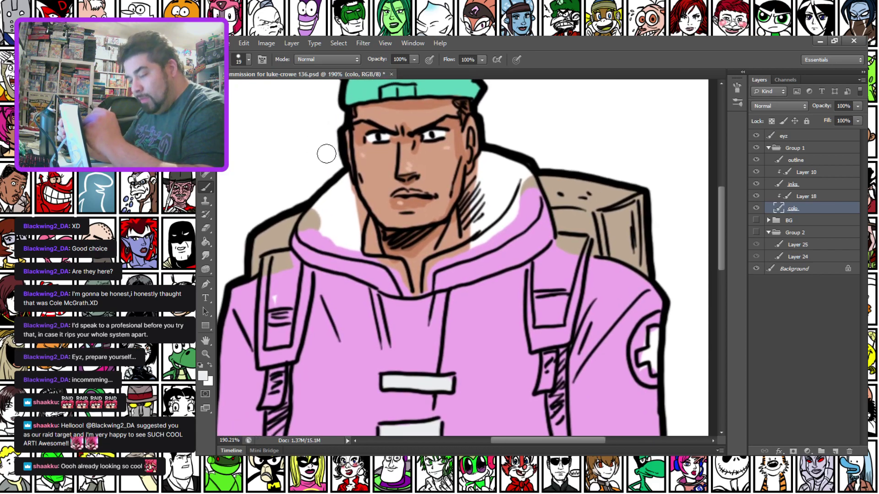
pyautogui.moveTo(341, 183); pyautogui.dragTo(368, 237)
pyautogui.moveTo(335, 186)
pyautogui.mouseDown()
pyautogui.moveTo(306, 239)
pyautogui.moveTo(395, 264)
pyautogui.moveTo(406, 289)
pyautogui.moveTo(398, 264)
pyautogui.moveTo(368, 233)
pyautogui.mouseUp()
pyautogui.moveTo(351, 205)
pyautogui.mouseDown()
pyautogui.moveTo(344, 232)
pyautogui.moveTo(316, 229)
pyautogui.mouseUp()
pyautogui.moveTo(462, 203); pyautogui.dragTo(474, 247)
pyautogui.moveTo(425, 289)
pyautogui.mouseDown()
pyautogui.moveTo(431, 264)
pyautogui.moveTo(479, 243)
pyautogui.mouseUp()
pyautogui.moveTo(481, 163)
pyautogui.mouseDown()
pyautogui.moveTo(515, 164)
pyautogui.moveTo(530, 197)
pyautogui.moveTo(502, 181)
pyautogui.mouseUp()
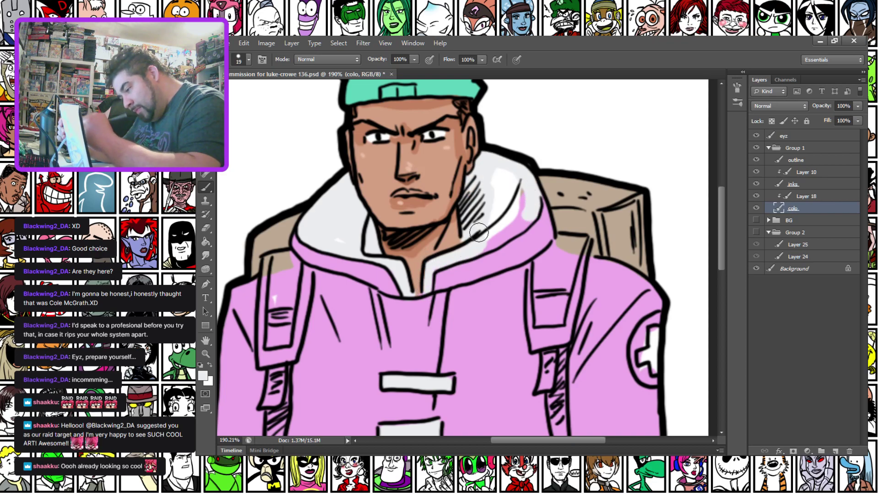
pyautogui.moveTo(484, 244)
pyautogui.mouseDown()
pyautogui.moveTo(521, 220)
pyautogui.moveTo(511, 229)
pyautogui.moveTo(519, 222)
pyautogui.moveTo(499, 220)
pyautogui.moveTo(490, 195)
pyautogui.mouseUp()
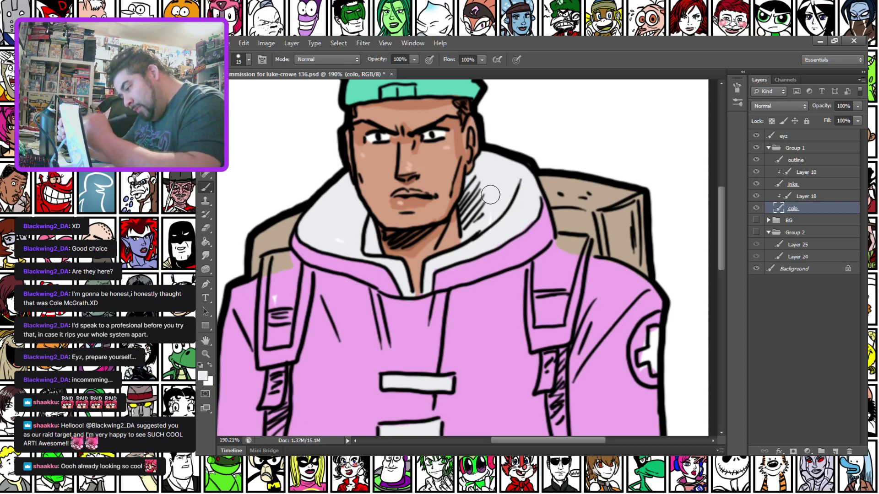
# Fill the round patch on the coat sleeve off-white around its cross.
pyautogui.moveTo(282, 352); pyautogui.dragTo(334, 198)
pyautogui.moveTo(302, 357); pyautogui.dragTo(326, 327)
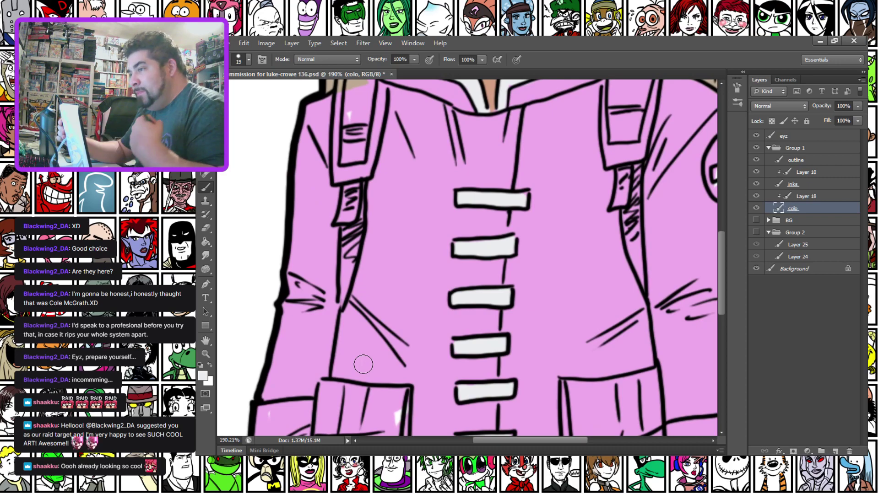
pyautogui.scroll(2, 450, 196)
pyautogui.hscroll(6, 450, 195)
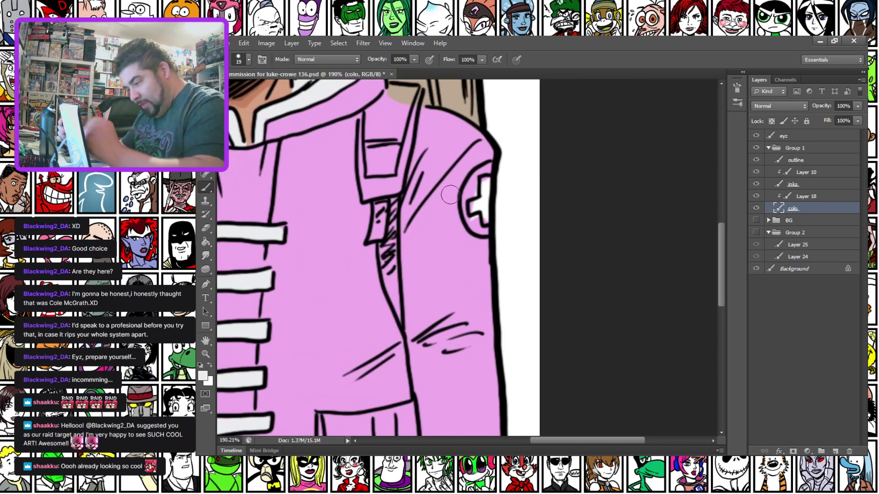
pyautogui.moveTo(488, 169)
pyautogui.mouseDown()
pyautogui.moveTo(468, 197)
pyautogui.moveTo(474, 221)
pyautogui.mouseUp()
# Paint the cross on the round sleeve patch red.
pyautogui.moveTo(310, 286); pyautogui.dragTo(553, 200)
pyautogui.moveTo(253, 296); pyautogui.dragTo(304, 164)
pyautogui.moveTo(351, 115); pyautogui.dragTo(302, 265)
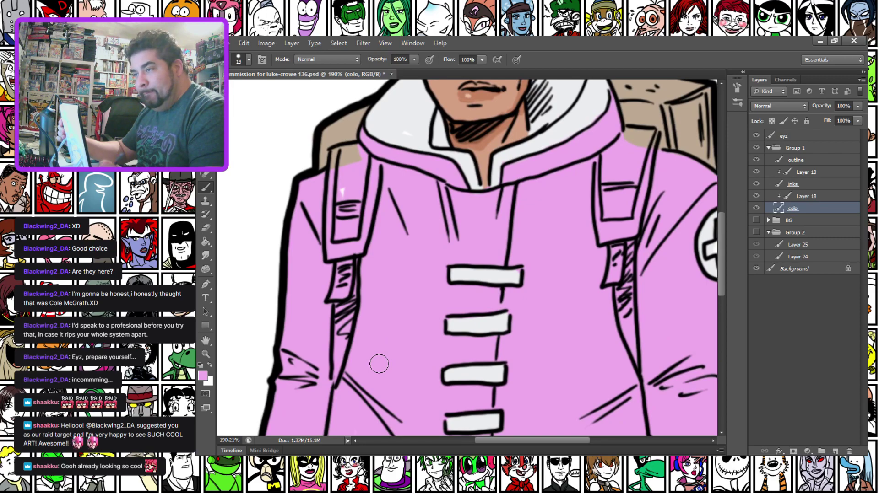
pyautogui.moveTo(465, 276); pyautogui.dragTo(232, 281)
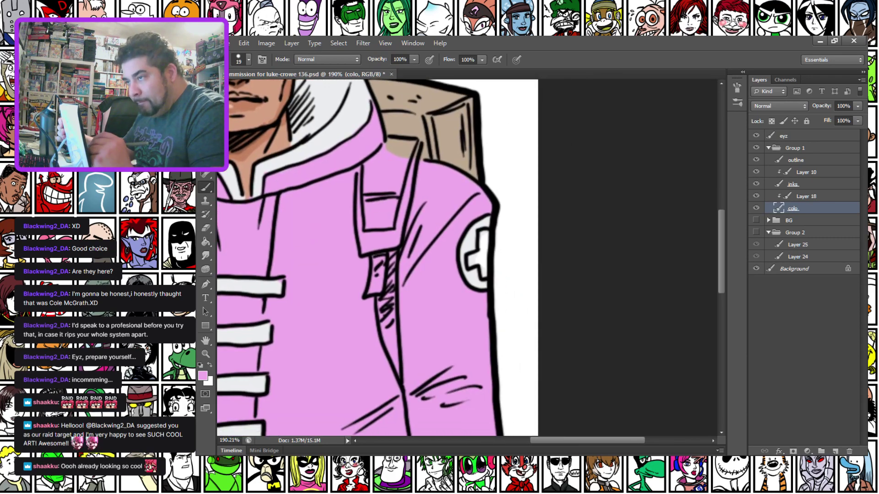
pyautogui.moveTo(482, 239)
pyautogui.mouseDown()
pyautogui.moveTo(481, 272)
pyautogui.moveTo(474, 259)
pyautogui.mouseUp()
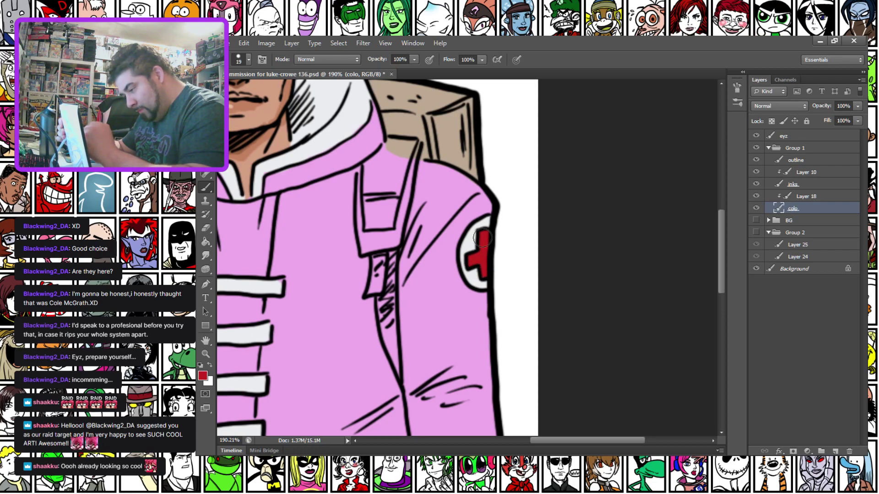
# Fill the hood's inner areas on both sides of the neck with muted dark purple, covering a light blue trial colour.
pyautogui.moveTo(368, 214); pyautogui.dragTo(445, 233)
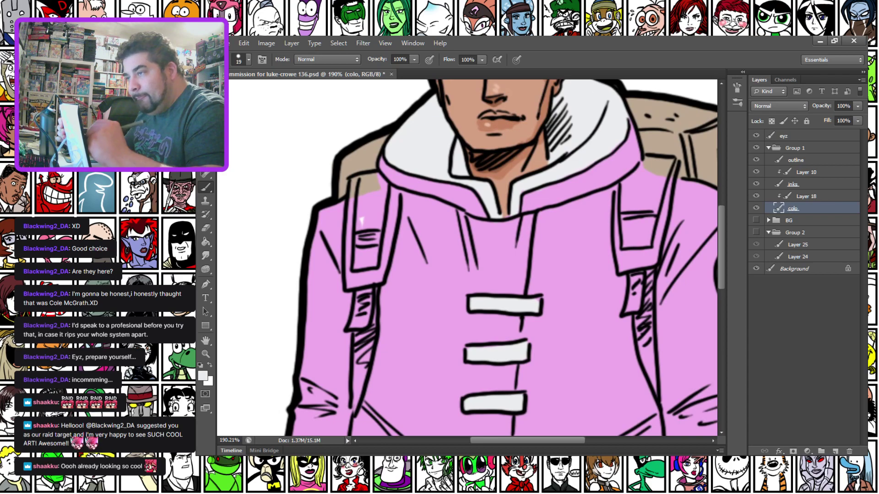
pyautogui.moveTo(457, 146); pyautogui.dragTo(462, 170)
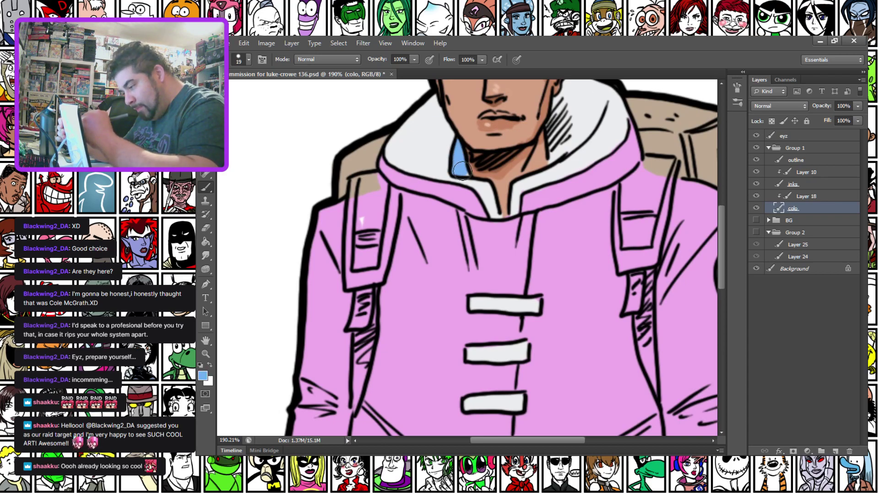
pyautogui.moveTo(555, 113); pyautogui.dragTo(557, 151)
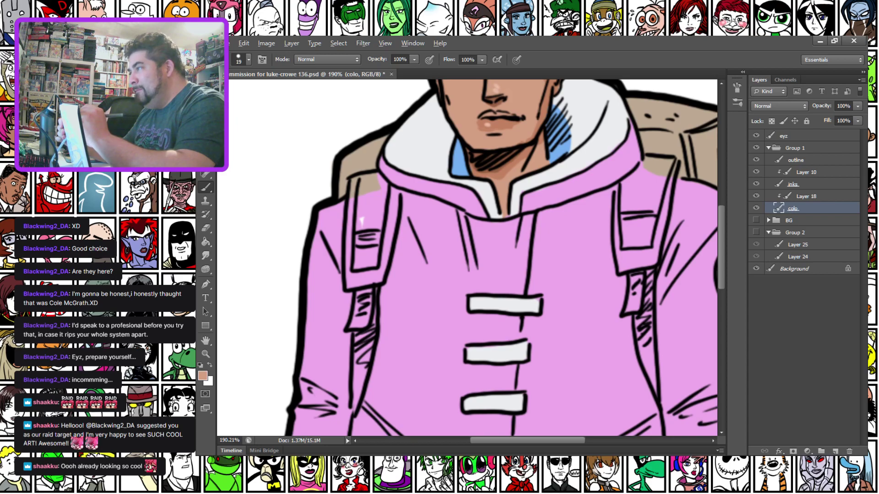
pyautogui.moveTo(457, 157); pyautogui.dragTo(457, 172)
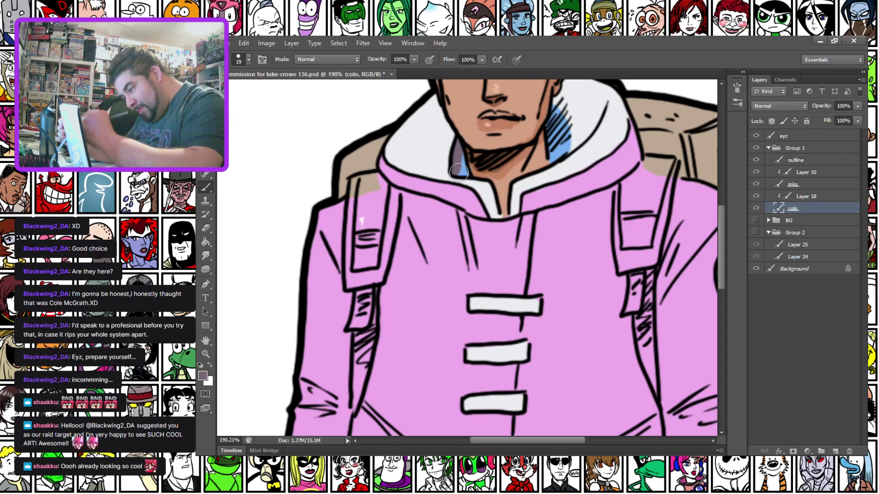
pyautogui.moveTo(552, 146)
pyautogui.mouseDown()
pyautogui.moveTo(555, 158)
pyautogui.moveTo(561, 139)
pyautogui.mouseUp()
pyautogui.moveTo(551, 100)
pyautogui.mouseDown()
pyautogui.moveTo(565, 137)
pyautogui.moveTo(555, 111)
pyautogui.mouseUp()
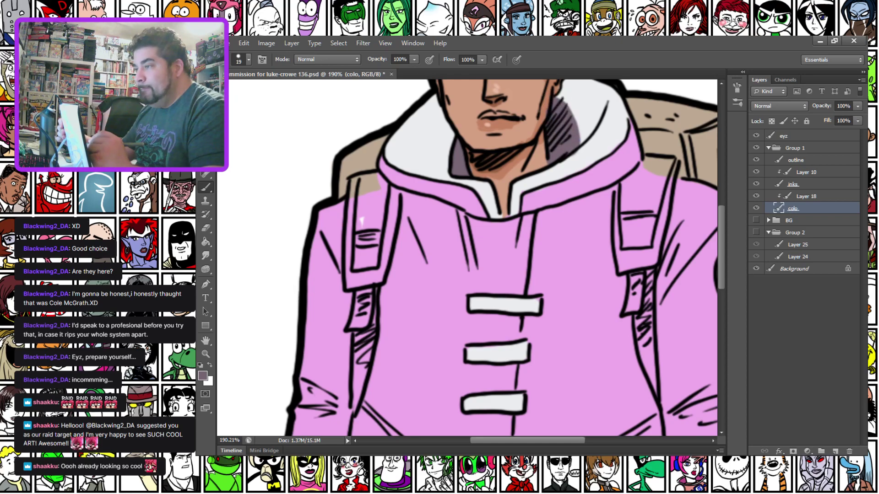
# Pick dark grey and paint the backpack strap on the viewer's left, from the shoulder down to its narrow end.
pyautogui.moveTo(355, 186); pyautogui.dragTo(351, 280)
pyautogui.click(203, 376)
pyautogui.click(359, 181)
pyautogui.press('Return')
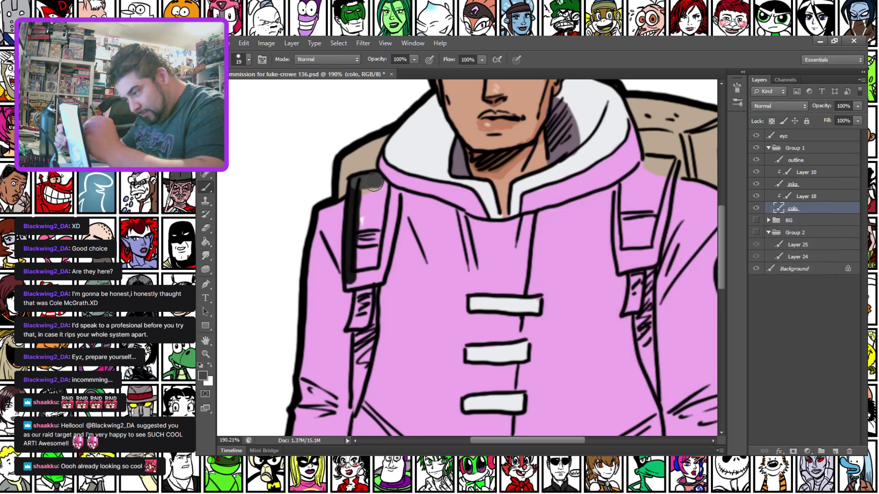
pyautogui.moveTo(354, 211); pyautogui.dragTo(357, 316)
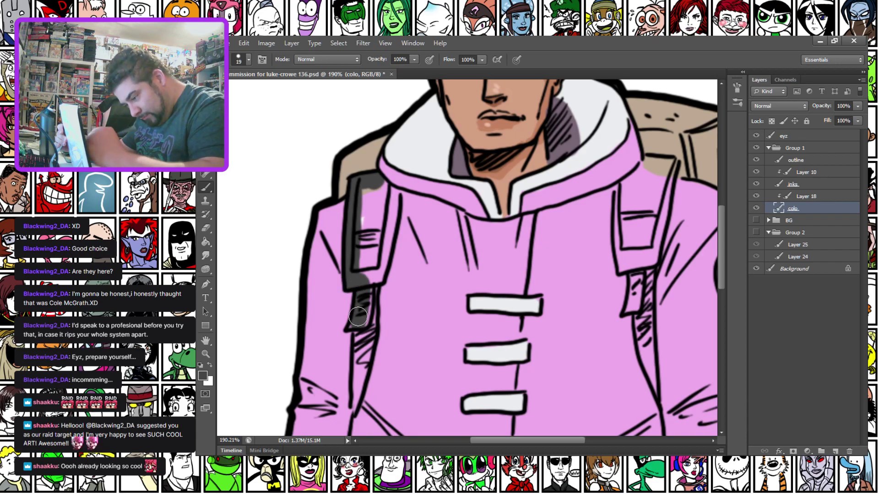
pyautogui.moveTo(352, 411)
pyautogui.mouseDown()
pyautogui.moveTo(352, 329)
pyautogui.moveTo(368, 355)
pyautogui.moveTo(391, 188)
pyautogui.moveTo(370, 194)
pyautogui.moveTo(362, 220)
pyautogui.mouseUp()
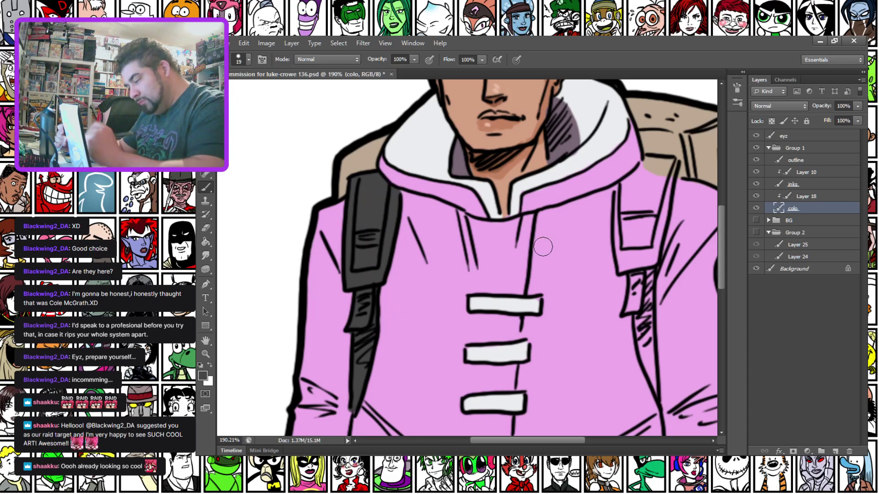
# Paint the backpack strap on the viewer's right dark grey, including its buckle and hanging end.
pyautogui.moveTo(618, 207); pyautogui.dragTo(622, 261)
pyautogui.moveTo(617, 171)
pyautogui.mouseDown()
pyautogui.moveTo(641, 169)
pyautogui.moveTo(650, 158)
pyautogui.moveTo(675, 162)
pyautogui.moveTo(650, 263)
pyautogui.moveTo(630, 184)
pyautogui.moveTo(632, 220)
pyautogui.moveTo(644, 197)
pyautogui.mouseUp()
pyautogui.moveTo(632, 273); pyautogui.dragTo(647, 364)
pyautogui.moveTo(656, 395)
pyautogui.mouseDown()
pyautogui.moveTo(644, 339)
pyautogui.moveTo(642, 238)
pyautogui.mouseUp()
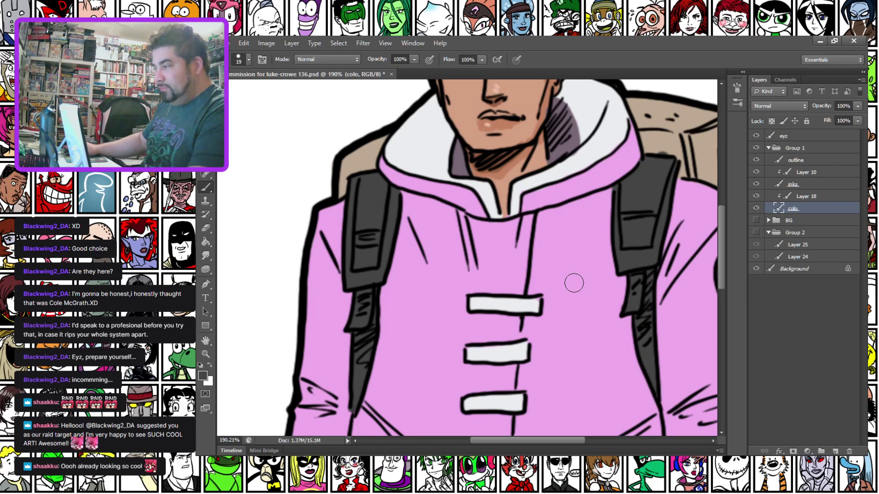
# Bring the whole character into view and save the coloured commission document.
pyautogui.scroll(-2, 563, 286)
pyautogui.scroll(-2, 563, 286)
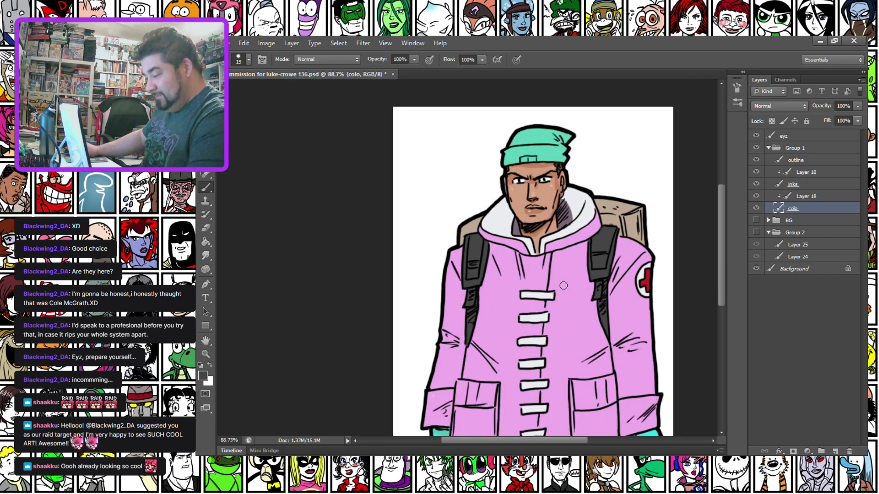
pyautogui.scroll(-1, 564, 285)
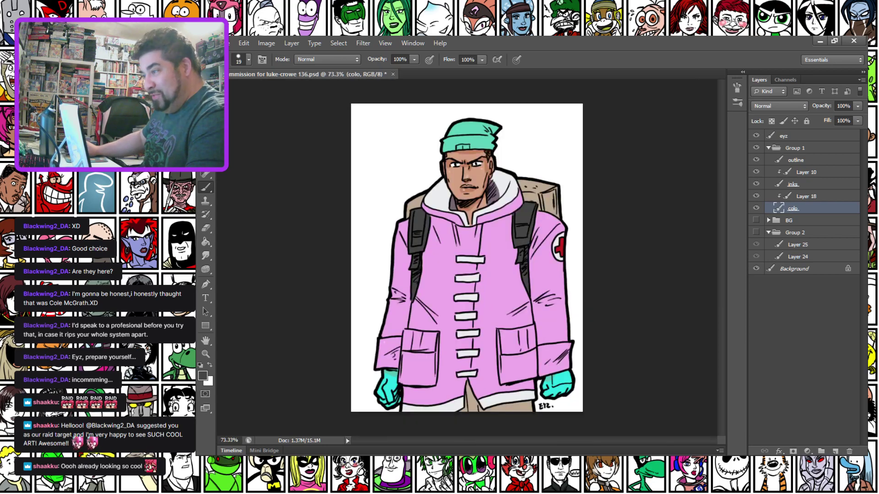
pyautogui.hotkey('ctrl', 's')
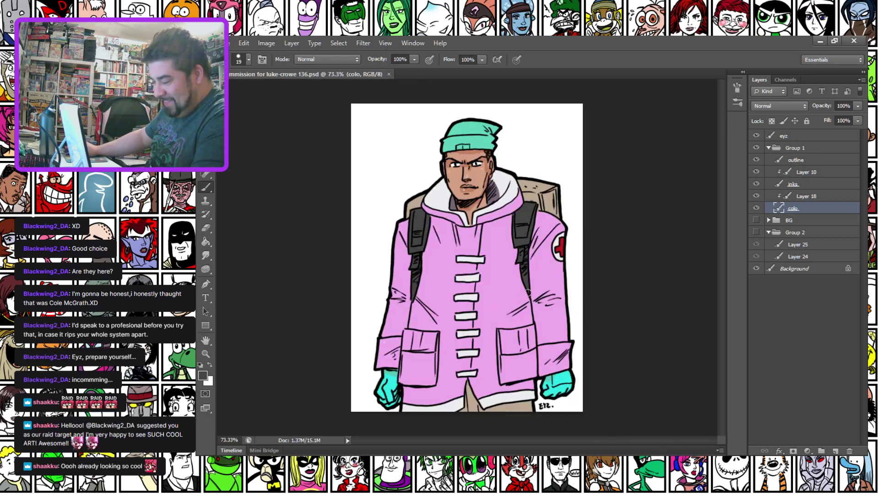
# Save a PNG version of the finished commission 136 under its existing file name in the 0 WIP folder.
pyautogui.click(226, 43)
pyautogui.click(251, 169)
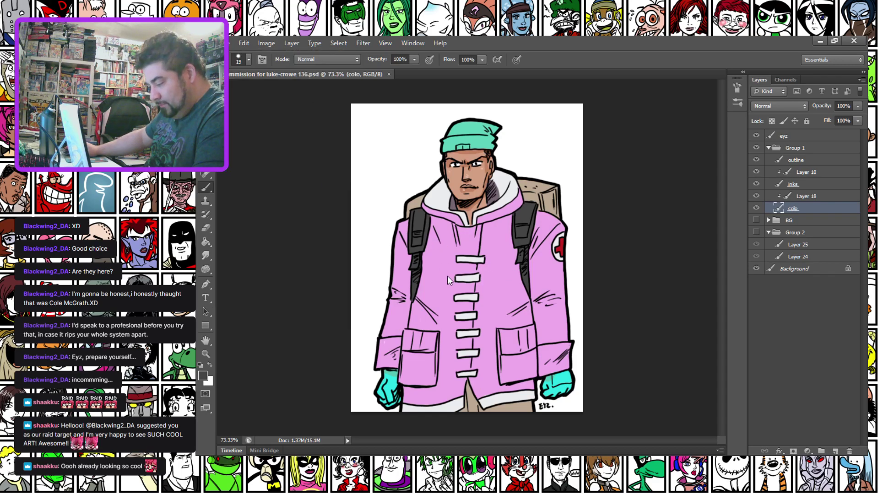
pyautogui.hotkey('ctrl', 'shift', 's')
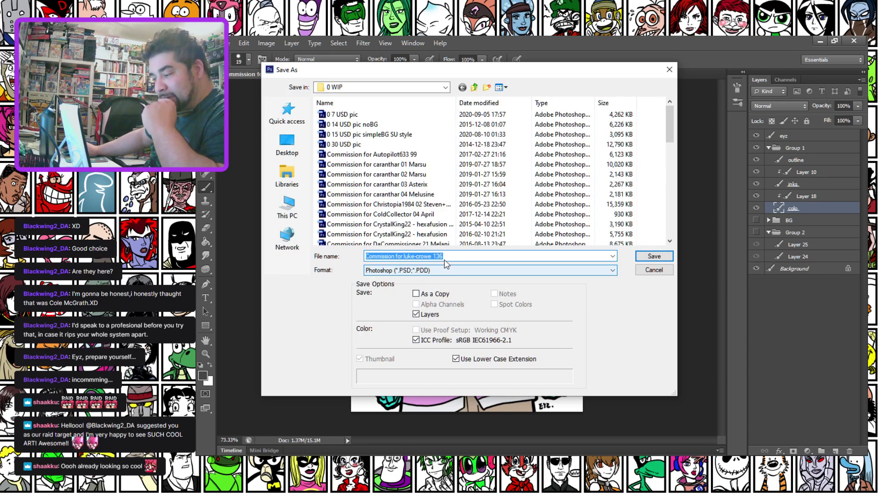
pyautogui.click(419, 273)
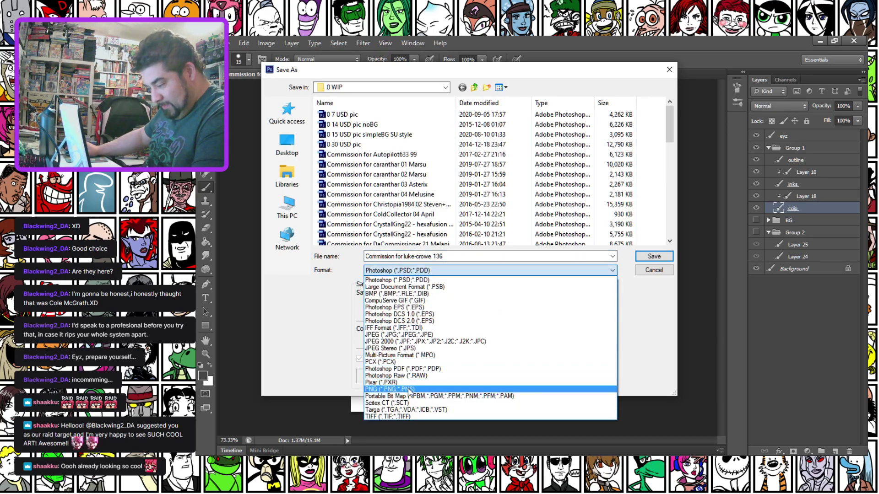
pyautogui.click(409, 390)
pyautogui.press('Return')
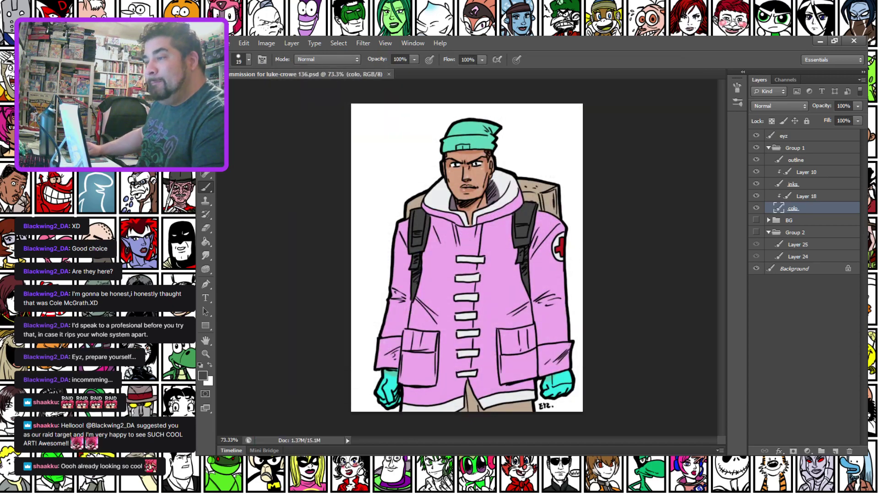
# Open the commission 137 document and the reference images 9u9521lp.bmp, 8wzjlozs.bmp and xzrb9v2a.bmp.
pyautogui.hotkey('ctrl', 'shift', 'e')
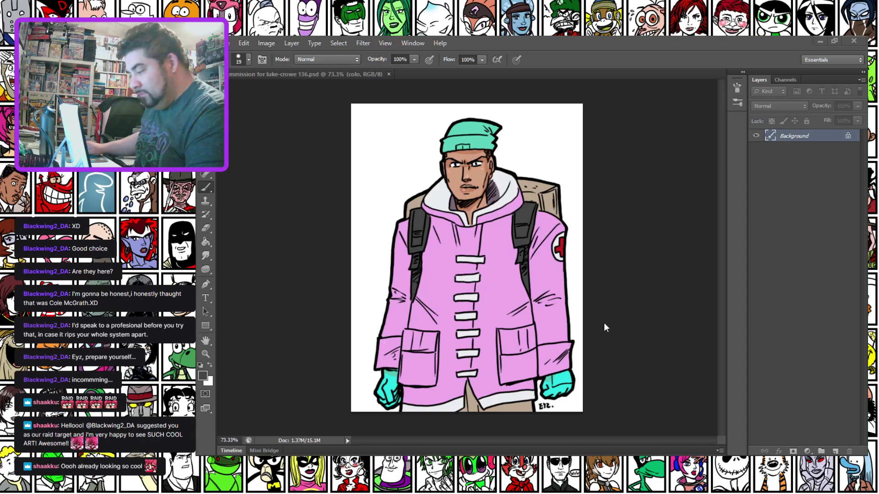
pyautogui.click(643, 175)
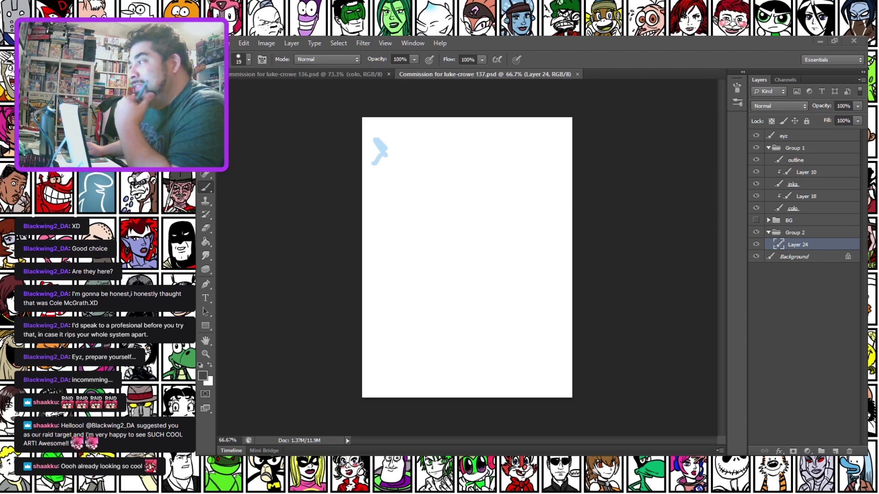
pyautogui.moveTo(695, 41); pyautogui.dragTo(672, 60)
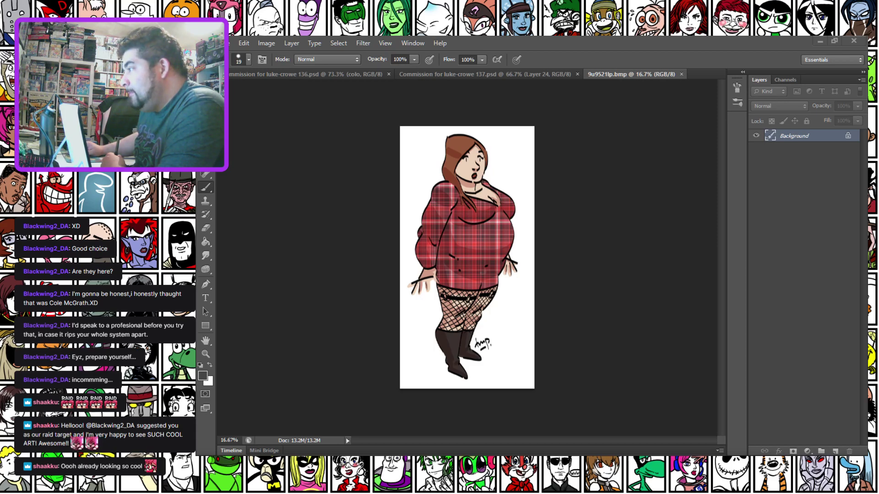
pyautogui.click(588, 205)
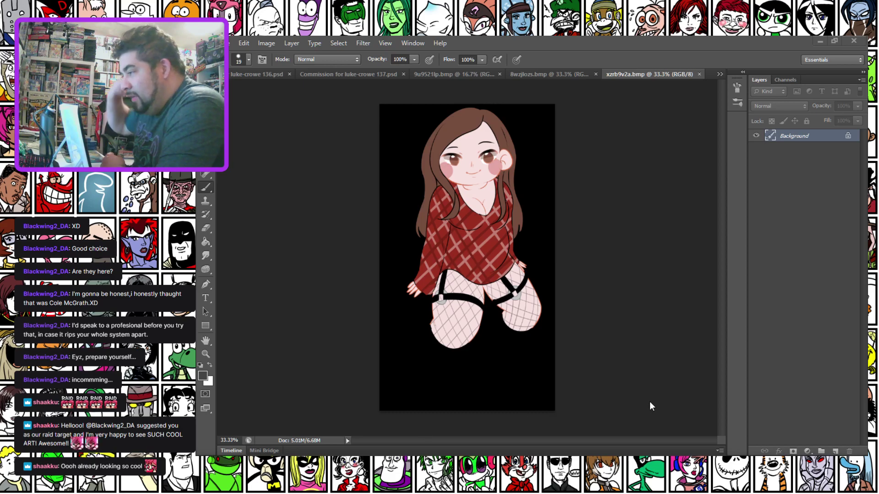
# Detach the three reference images from the tabbed documents into separate windows.
pyautogui.click(548, 76)
pyautogui.click(504, 74)
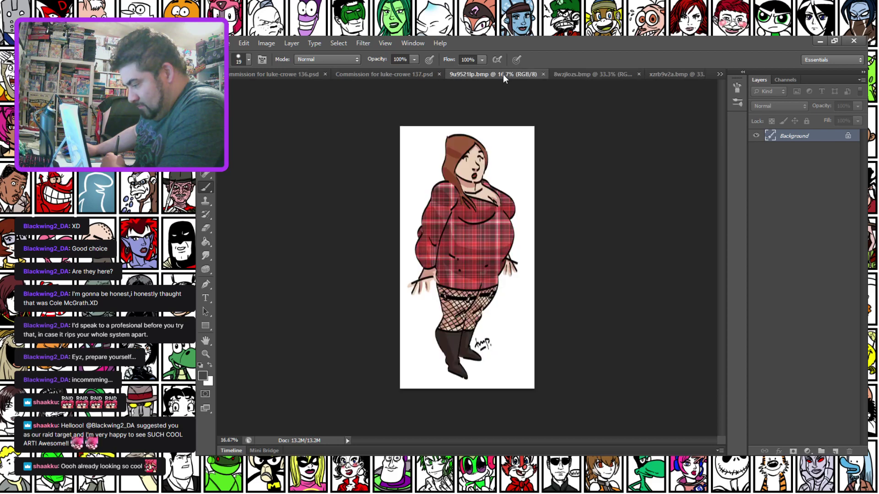
pyautogui.click(543, 74)
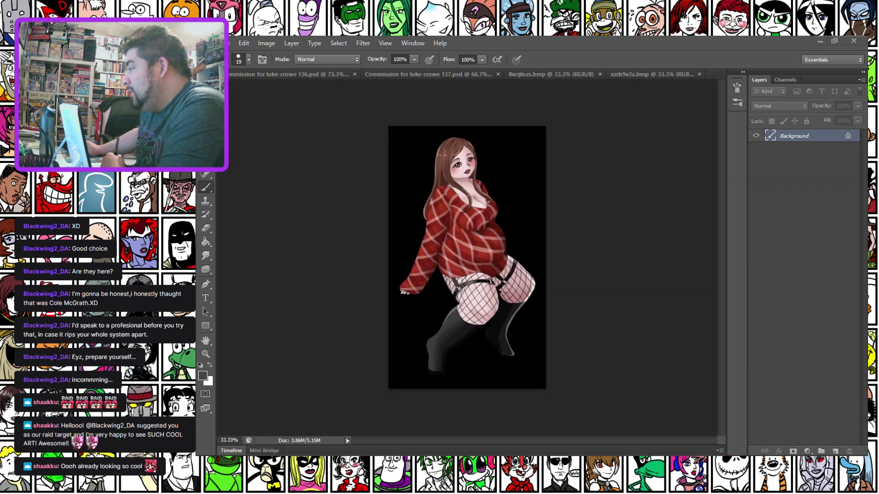
pyautogui.moveTo(558, 75); pyautogui.dragTo(634, 454)
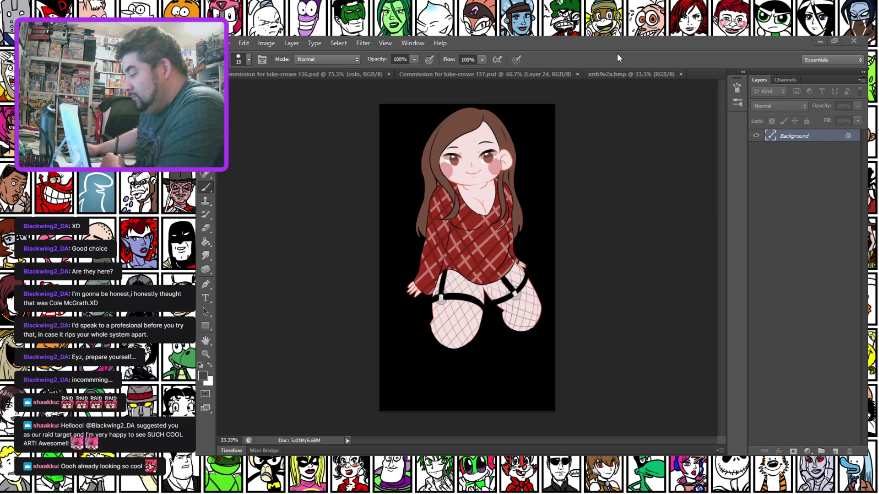
pyautogui.moveTo(600, 75); pyautogui.dragTo(865, 453)
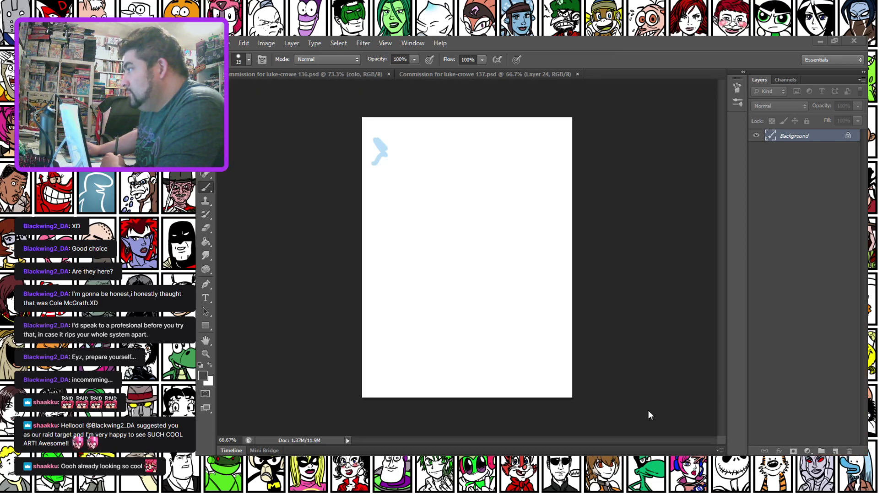
pyautogui.click(666, 171)
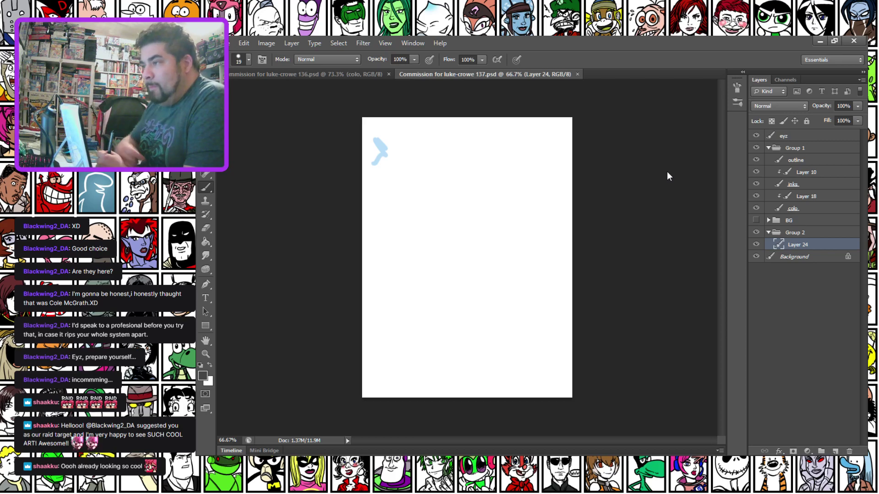
pyautogui.moveTo(384, 197); pyautogui.dragTo(388, 207)
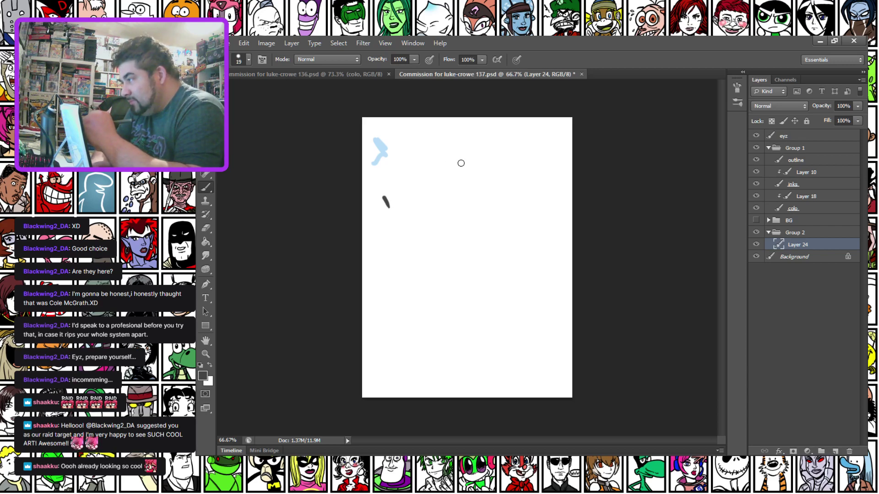
pyautogui.click(477, 147)
pyautogui.moveTo(478, 147); pyautogui.dragTo(434, 186)
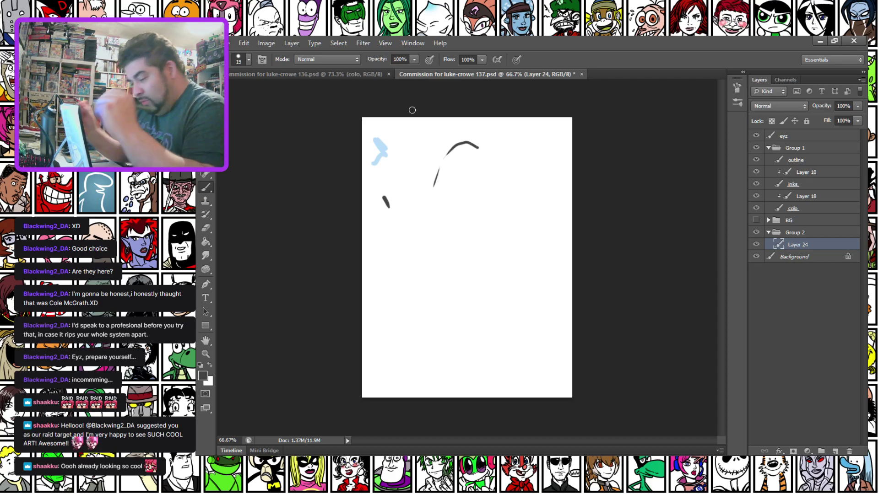
pyautogui.hotkey('ctrl', 'alt', 'z')
pyautogui.hotkey('ctrl', 'alt', 'z')
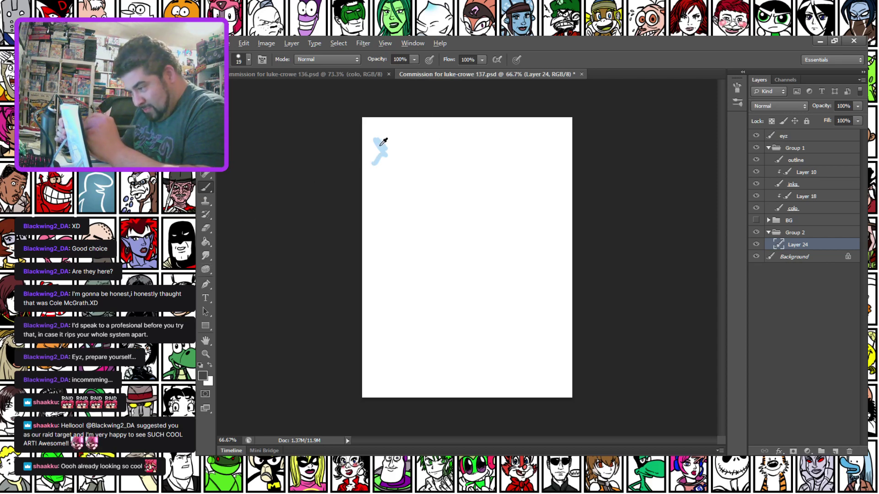
# Sample the light blue of the existing mark and rough in the head with eyes, nose, mouth, ear and long hair.
pyautogui.keyDown('alt'); pyautogui.click(380, 147); pyautogui.keyUp('alt')
pyautogui.moveTo(481, 137)
pyautogui.mouseDown()
pyautogui.moveTo(434, 191)
pyautogui.moveTo(435, 177)
pyautogui.moveTo(471, 212)
pyautogui.moveTo(491, 163)
pyautogui.moveTo(474, 212)
pyautogui.mouseUp()
pyautogui.moveTo(482, 155)
pyautogui.mouseDown()
pyautogui.moveTo(475, 210)
pyautogui.moveTo(458, 139)
pyautogui.moveTo(484, 142)
pyautogui.mouseUp()
pyautogui.moveTo(444, 165)
pyautogui.mouseDown()
pyautogui.moveTo(472, 168)
pyautogui.moveTo(447, 175)
pyautogui.moveTo(469, 166)
pyautogui.moveTo(451, 161)
pyautogui.moveTo(477, 165)
pyautogui.moveTo(457, 186)
pyautogui.moveTo(461, 198)
pyautogui.mouseUp()
pyautogui.moveTo(489, 170); pyautogui.dragTo(495, 188)
pyautogui.moveTo(435, 170)
pyautogui.mouseDown()
pyautogui.moveTo(438, 200)
pyautogui.moveTo(473, 213)
pyautogui.mouseUp()
pyautogui.moveTo(481, 173); pyautogui.dragTo(479, 202)
pyautogui.moveTo(451, 144)
pyautogui.mouseDown()
pyautogui.moveTo(480, 137)
pyautogui.moveTo(442, 141)
pyautogui.moveTo(431, 159)
pyautogui.mouseUp()
pyautogui.moveTo(432, 148); pyautogui.dragTo(414, 220)
pyautogui.moveTo(496, 144)
pyautogui.mouseDown()
pyautogui.moveTo(504, 162)
pyautogui.moveTo(518, 231)
pyautogui.mouseUp()
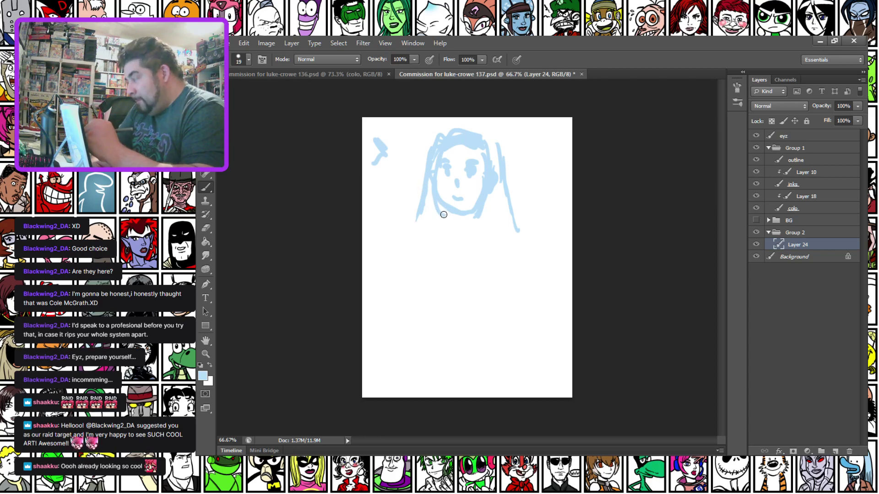
# Rough in the neck, shoulders, jagged neckline and chest below the head in light blue.
pyautogui.moveTo(448, 214)
pyautogui.mouseDown()
pyautogui.moveTo(469, 224)
pyautogui.moveTo(442, 220)
pyautogui.moveTo(417, 247)
pyautogui.mouseUp()
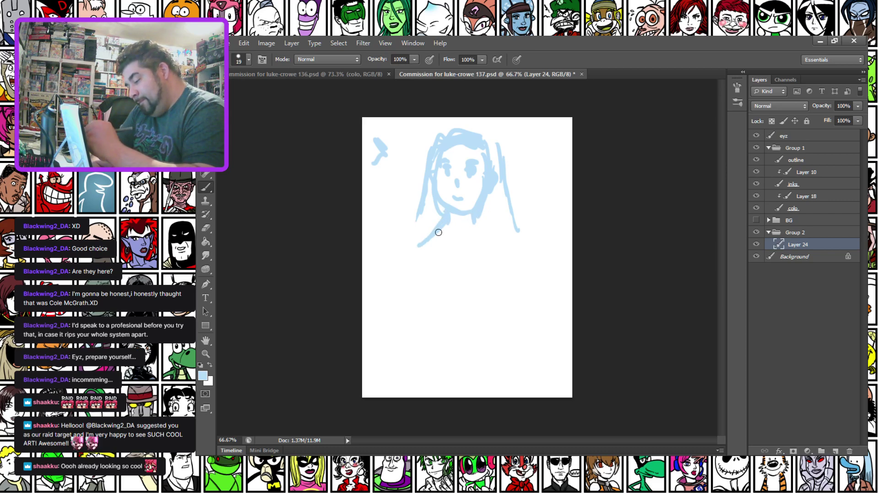
pyautogui.moveTo(481, 231)
pyautogui.mouseDown()
pyautogui.moveTo(506, 257)
pyautogui.moveTo(483, 250)
pyautogui.mouseUp()
pyautogui.moveTo(439, 251)
pyautogui.mouseDown()
pyautogui.moveTo(452, 252)
pyautogui.moveTo(439, 259)
pyautogui.moveTo(455, 263)
pyautogui.moveTo(461, 280)
pyautogui.moveTo(479, 271)
pyautogui.moveTo(495, 239)
pyautogui.moveTo(483, 229)
pyautogui.mouseUp()
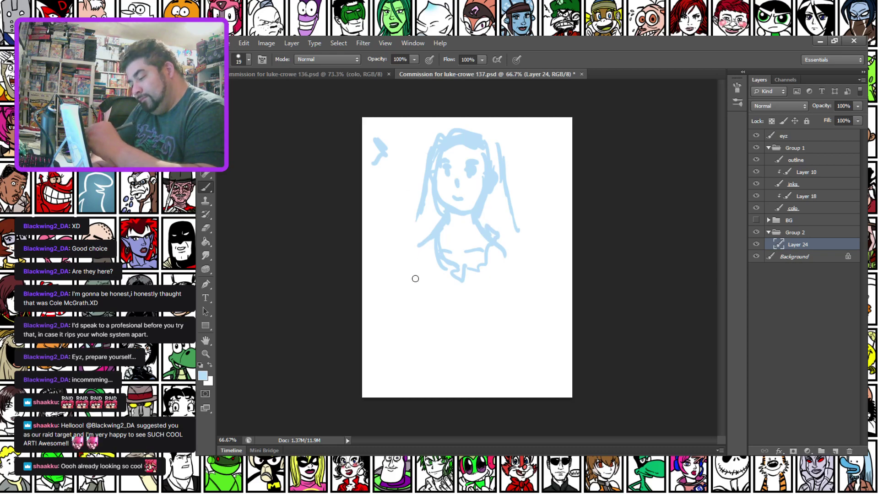
pyautogui.moveTo(419, 259)
pyautogui.mouseDown()
pyautogui.moveTo(407, 295)
pyautogui.moveTo(436, 303)
pyautogui.mouseUp()
pyautogui.moveTo(494, 262)
pyautogui.mouseDown()
pyautogui.moveTo(483, 296)
pyautogui.moveTo(502, 302)
pyautogui.mouseUp()
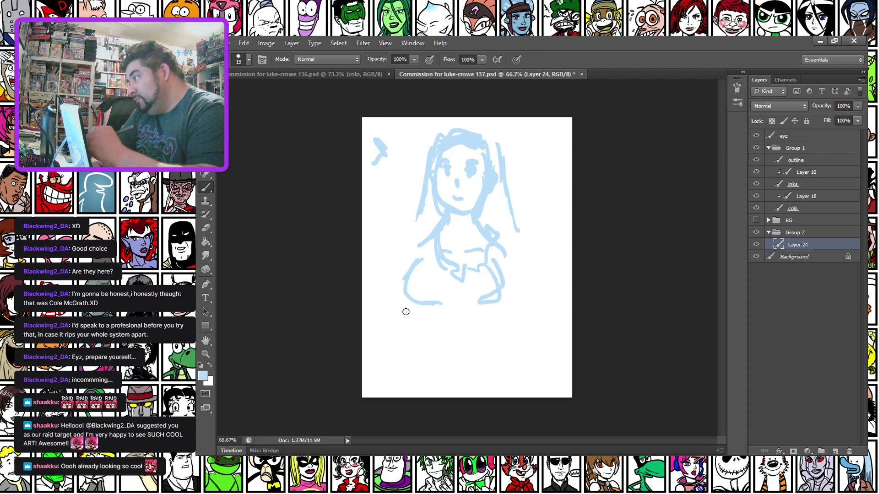
# Sketch the waist, the flared jagged hem and the upper legs down to the canvas edge in light blue.
pyautogui.moveTo(406, 306); pyautogui.dragTo(385, 379)
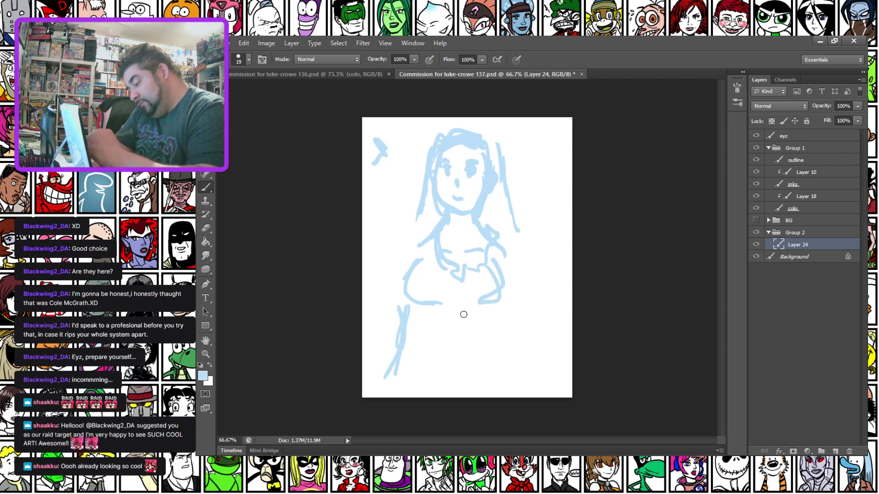
pyautogui.moveTo(506, 293); pyautogui.dragTo(519, 370)
pyautogui.moveTo(390, 367)
pyautogui.mouseDown()
pyautogui.moveTo(443, 378)
pyautogui.moveTo(445, 358)
pyautogui.moveTo(454, 377)
pyautogui.moveTo(488, 383)
pyautogui.moveTo(515, 373)
pyautogui.mouseUp()
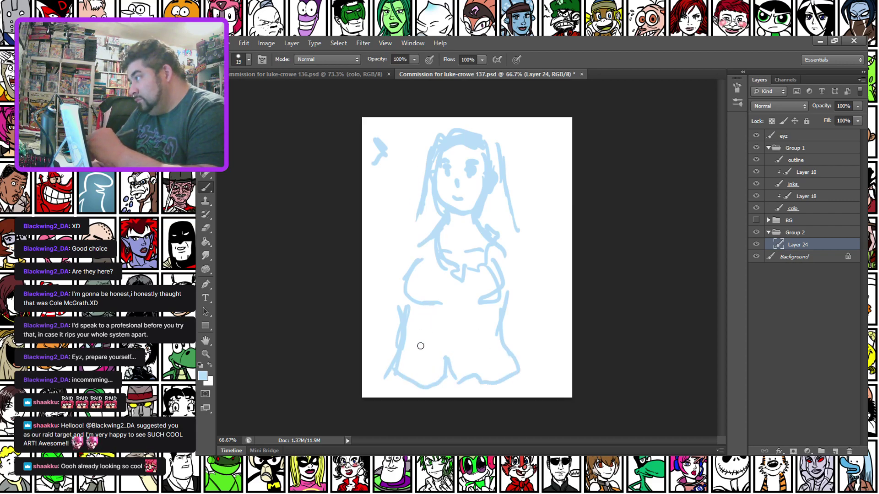
pyautogui.moveTo(447, 365); pyautogui.dragTo(437, 398)
pyautogui.moveTo(494, 331); pyautogui.dragTo(497, 397)
pyautogui.moveTo(504, 353); pyautogui.dragTo(506, 398)
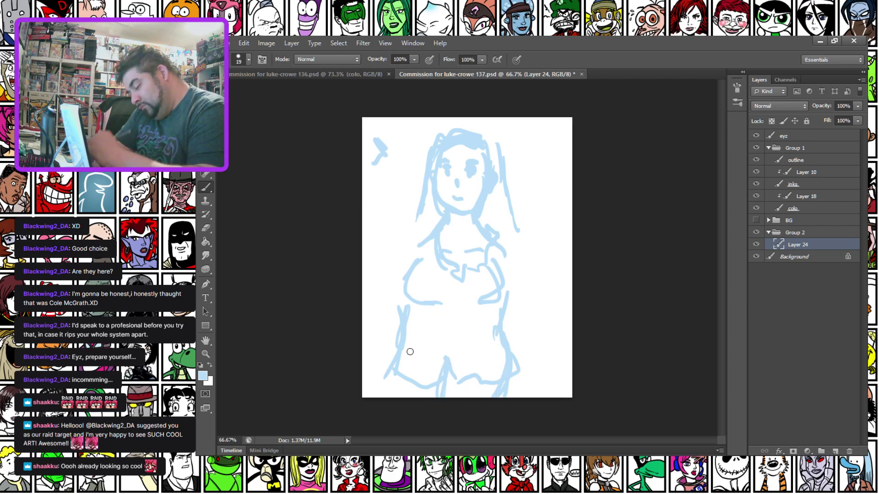
pyautogui.moveTo(396, 374); pyautogui.dragTo(415, 398)
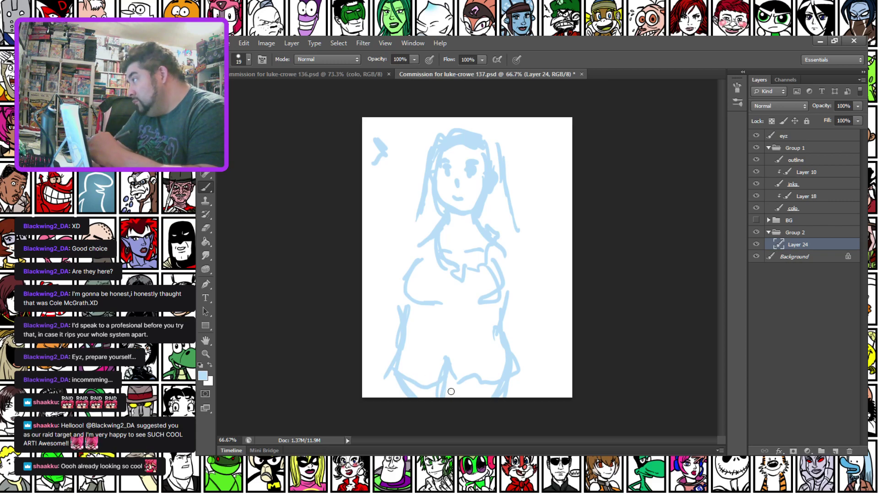
pyautogui.moveTo(460, 394)
pyautogui.mouseDown()
pyautogui.moveTo(474, 396)
pyautogui.moveTo(484, 384)
pyautogui.mouseUp()
pyautogui.moveTo(414, 382); pyautogui.dragTo(418, 397)
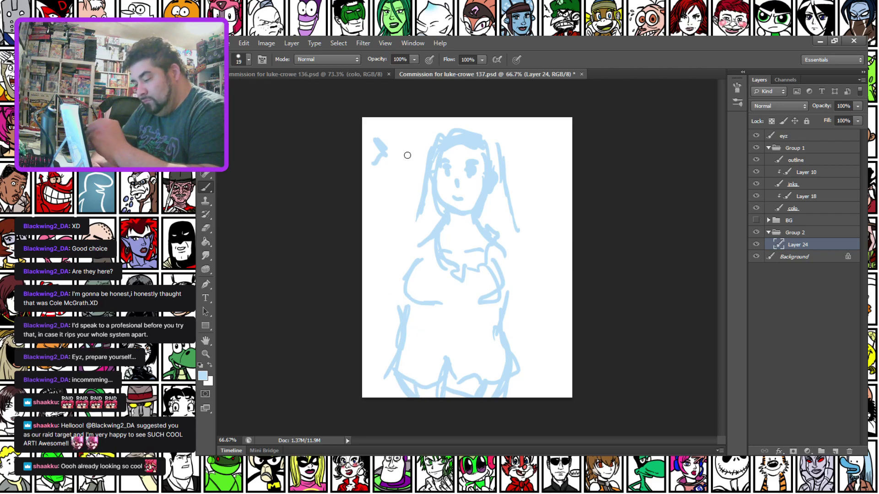
# Sketch both bent arms in light blue with the hands meeting in front of the waist.
pyautogui.moveTo(414, 305)
pyautogui.mouseDown()
pyautogui.moveTo(432, 331)
pyautogui.moveTo(417, 333)
pyautogui.mouseUp()
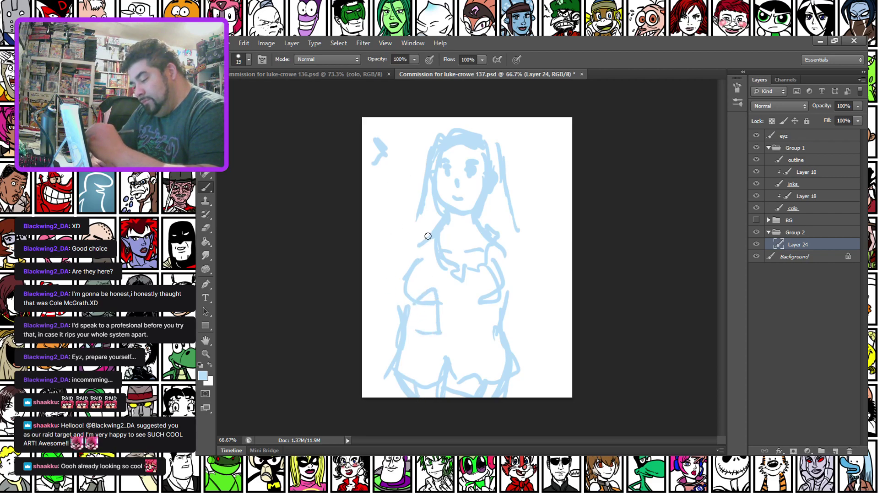
pyautogui.moveTo(430, 233)
pyautogui.mouseDown()
pyautogui.moveTo(380, 288)
pyautogui.moveTo(405, 260)
pyautogui.moveTo(377, 311)
pyautogui.moveTo(437, 305)
pyautogui.mouseUp()
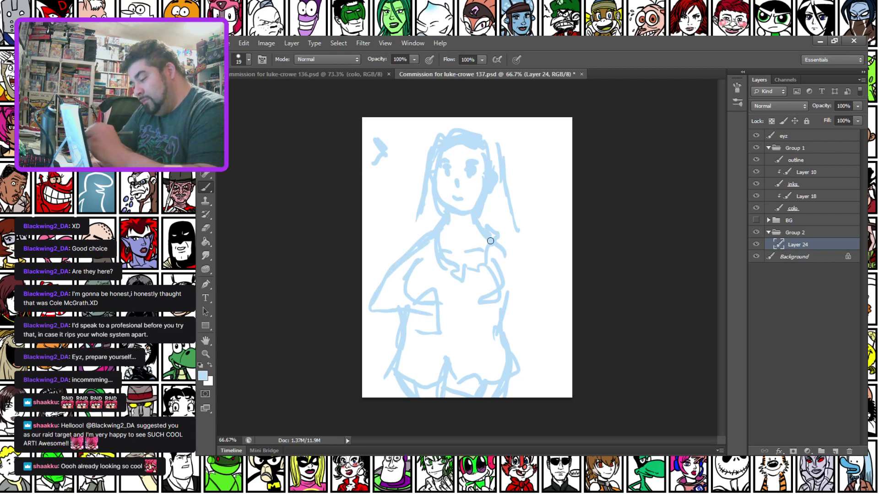
pyautogui.moveTo(505, 257)
pyautogui.mouseDown()
pyautogui.moveTo(469, 330)
pyautogui.moveTo(463, 301)
pyautogui.moveTo(468, 329)
pyautogui.mouseUp()
# Set the foreground colour to bright green and redraw the clasped hands and the arm on the canvas's right side.
pyautogui.click(202, 378)
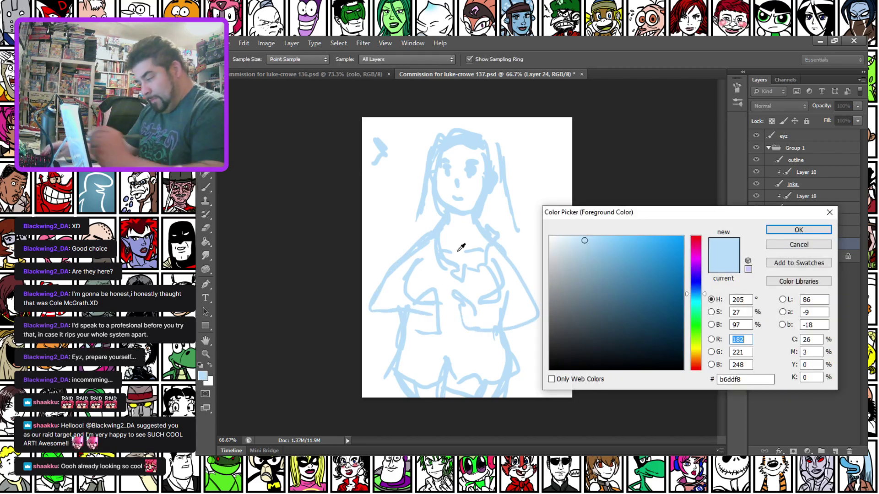
pyautogui.click(697, 314)
pyautogui.click(662, 236)
pyautogui.press('Return')
pyautogui.press('Return')
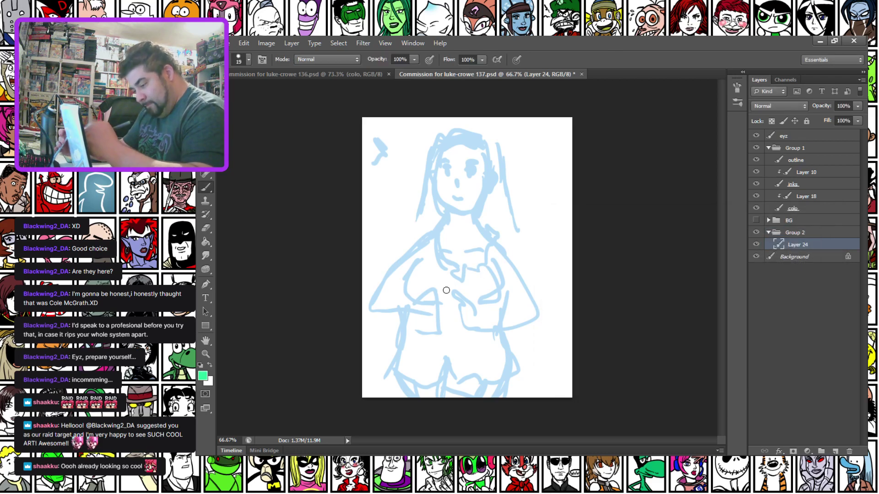
pyautogui.moveTo(426, 303)
pyautogui.mouseDown()
pyautogui.moveTo(444, 282)
pyautogui.moveTo(430, 323)
pyautogui.moveTo(448, 318)
pyautogui.moveTo(440, 304)
pyautogui.moveTo(457, 290)
pyautogui.moveTo(441, 298)
pyautogui.moveTo(458, 290)
pyautogui.moveTo(464, 304)
pyautogui.moveTo(455, 306)
pyautogui.moveTo(483, 309)
pyautogui.moveTo(473, 325)
pyautogui.moveTo(479, 303)
pyautogui.moveTo(486, 333)
pyautogui.moveTo(480, 311)
pyautogui.moveTo(522, 286)
pyautogui.mouseUp()
pyautogui.moveTo(484, 336); pyautogui.dragTo(539, 307)
pyautogui.moveTo(486, 237)
pyautogui.mouseDown()
pyautogui.moveTo(516, 261)
pyautogui.moveTo(516, 253)
pyautogui.moveTo(523, 294)
pyautogui.moveTo(493, 271)
pyautogui.mouseUp()
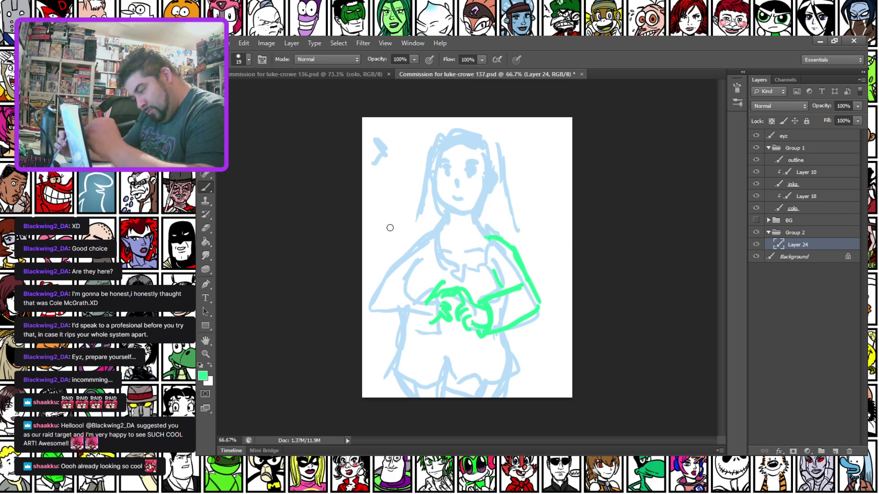
# Redraw the arm on the canvas's left side in green, adding the shoulder knot and a diagonal line across the chest.
pyautogui.moveTo(436, 234); pyautogui.dragTo(406, 242)
pyautogui.moveTo(388, 276); pyautogui.dragTo(406, 243)
pyautogui.moveTo(383, 296); pyautogui.dragTo(403, 246)
pyautogui.moveTo(430, 303)
pyautogui.mouseDown()
pyautogui.moveTo(431, 343)
pyautogui.moveTo(415, 327)
pyautogui.moveTo(392, 324)
pyautogui.moveTo(421, 295)
pyautogui.moveTo(385, 307)
pyautogui.moveTo(387, 281)
pyautogui.moveTo(396, 327)
pyautogui.mouseUp()
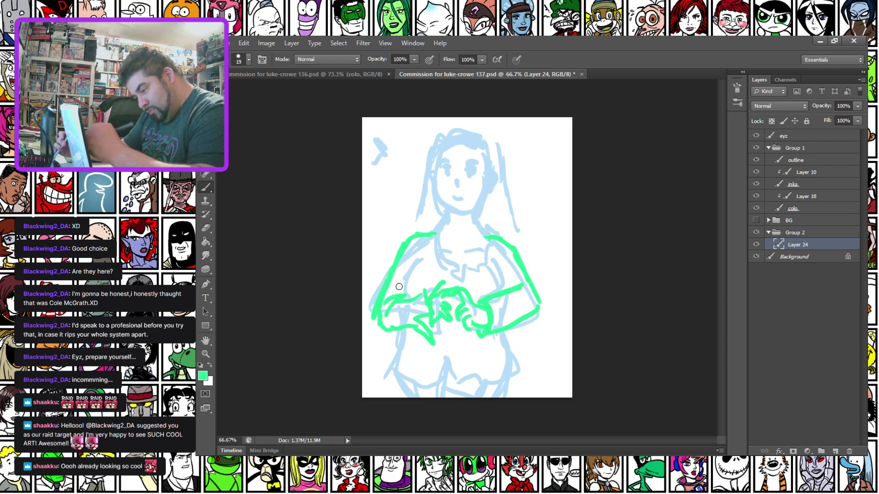
pyautogui.moveTo(429, 235)
pyautogui.mouseDown()
pyautogui.moveTo(418, 256)
pyautogui.moveTo(437, 219)
pyautogui.moveTo(442, 225)
pyautogui.mouseUp()
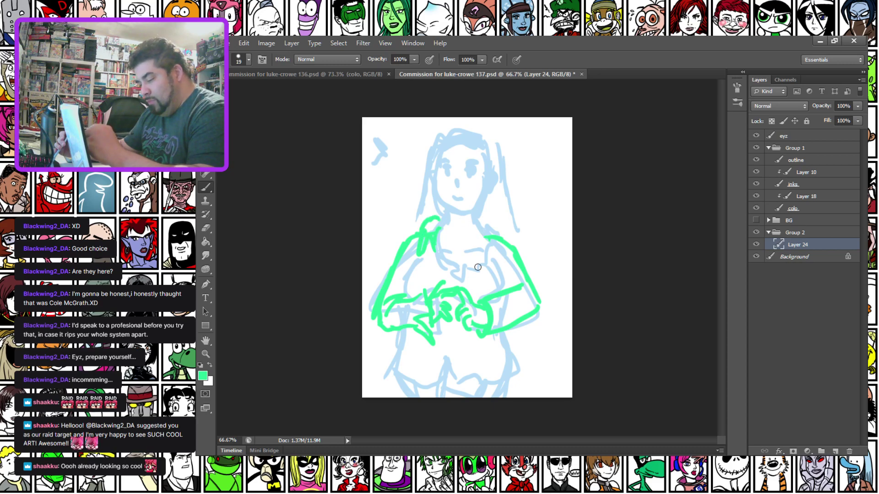
pyautogui.moveTo(444, 258)
pyautogui.mouseDown()
pyautogui.moveTo(429, 252)
pyautogui.moveTo(458, 277)
pyautogui.mouseUp()
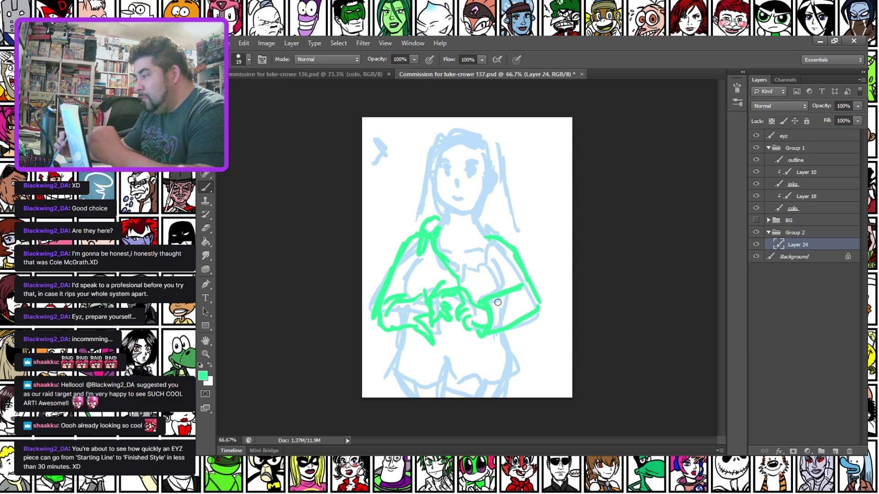
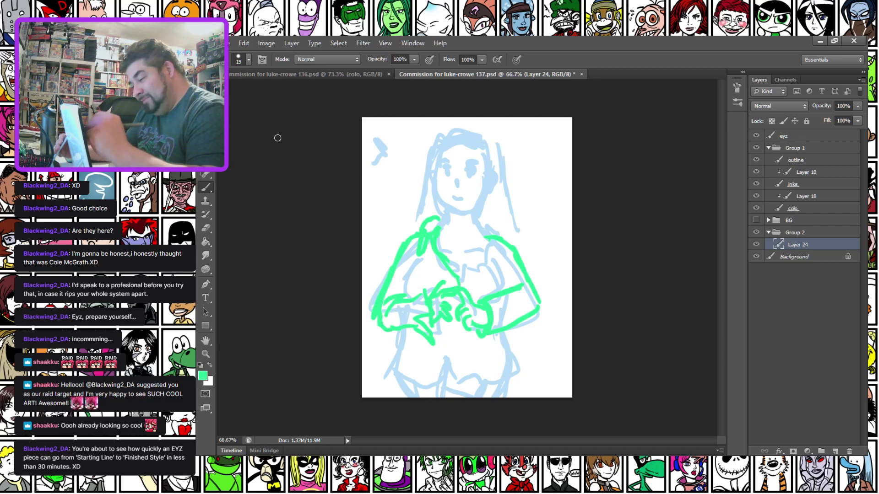
# Scale down and reposition the whole sketch on Layer 24 with Free Transform.
pyautogui.press('m')
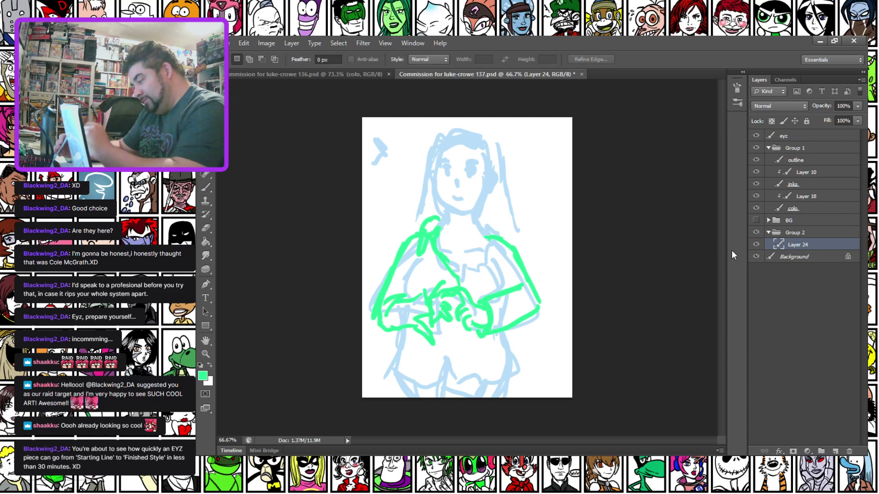
pyautogui.rightClick(416, 185)
pyautogui.click(448, 277)
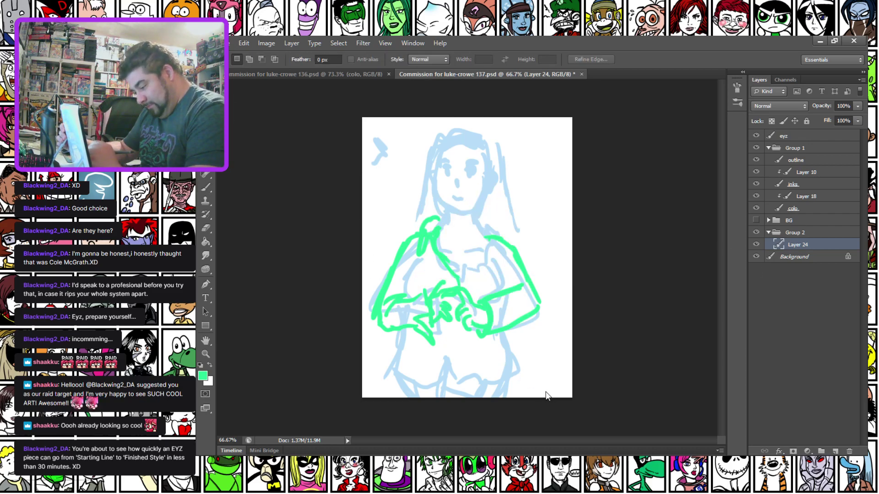
pyautogui.moveTo(535, 392); pyautogui.dragTo(544, 374)
pyautogui.moveTo(467, 328); pyautogui.dragTo(485, 328)
pyautogui.press('Return')
# Lasso the body below the head, adjust its size and position with Free Transform, and deselect it.
pyautogui.press('l')
pyautogui.moveTo(395, 205)
pyautogui.mouseDown()
pyautogui.moveTo(409, 201)
pyautogui.moveTo(466, 221)
pyautogui.moveTo(569, 351)
pyautogui.moveTo(367, 382)
pyautogui.moveTo(364, 302)
pyautogui.mouseUp()
pyautogui.rightClick(445, 277)
pyautogui.click(458, 205)
pyautogui.moveTo(361, 397); pyautogui.dragTo(350, 408)
pyautogui.moveTo(397, 336); pyautogui.dragTo(401, 330)
pyautogui.press('Return')
pyautogui.hotkey('ctrl', 'd')
pyautogui.moveTo(228, 216); pyautogui.dragTo(226, 209)
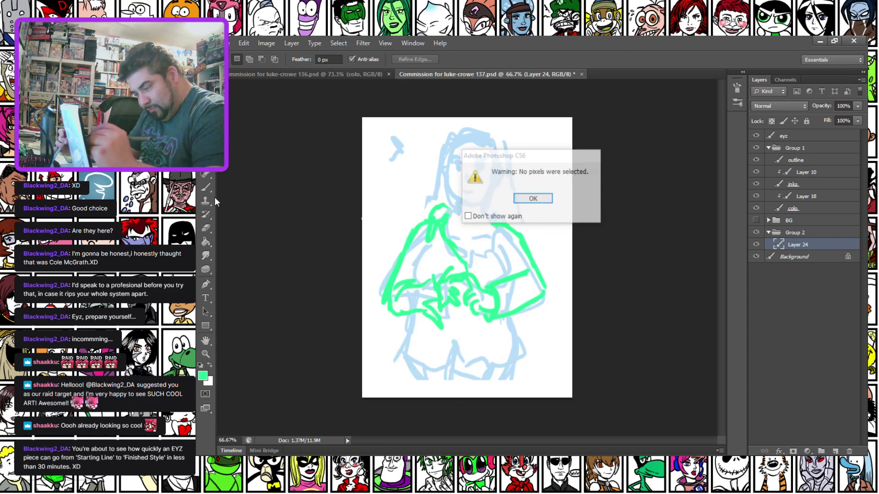
pyautogui.press('Return')
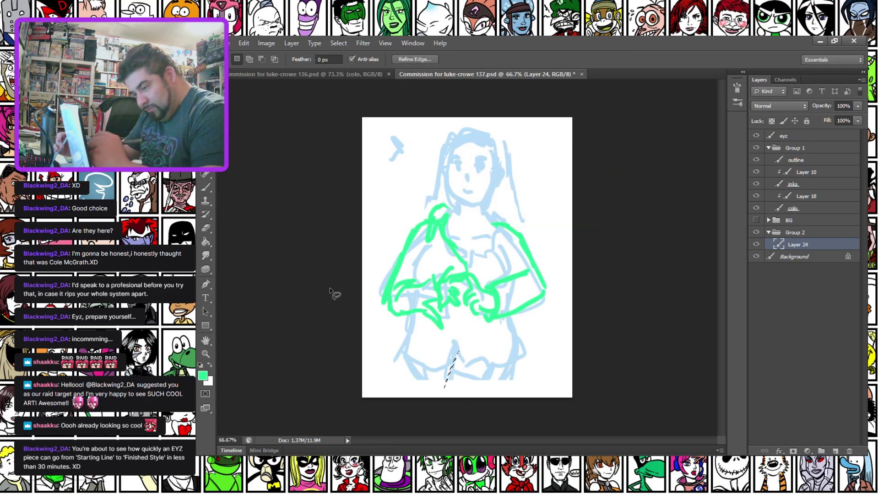
# Redraw the hips and legs below the hem in green with the Brush tool.
pyautogui.press('b')
pyautogui.moveTo(458, 349)
pyautogui.mouseDown()
pyautogui.moveTo(441, 397)
pyautogui.moveTo(450, 397)
pyautogui.mouseUp()
pyautogui.moveTo(506, 331); pyautogui.dragTo(504, 398)
pyautogui.moveTo(405, 361)
pyautogui.mouseDown()
pyautogui.moveTo(441, 397)
pyautogui.moveTo(456, 383)
pyautogui.moveTo(489, 385)
pyautogui.moveTo(488, 396)
pyautogui.moveTo(510, 387)
pyautogui.mouseUp()
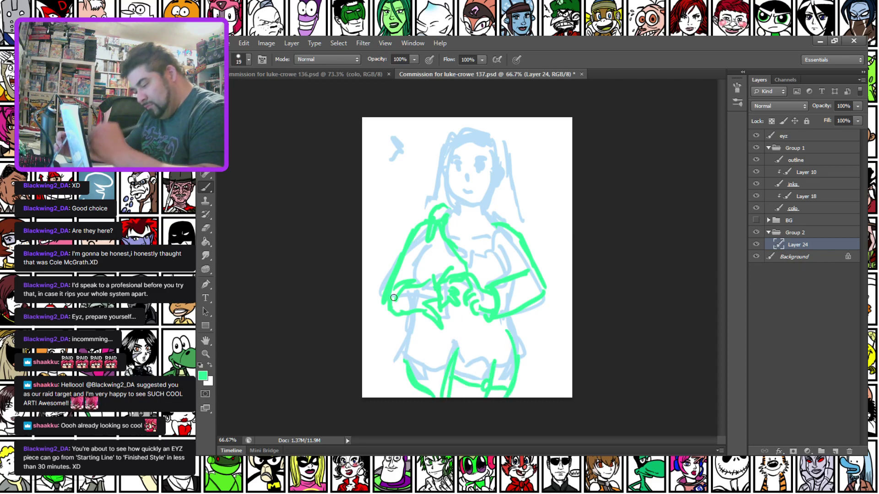
pyautogui.moveTo(417, 364); pyautogui.dragTo(425, 396)
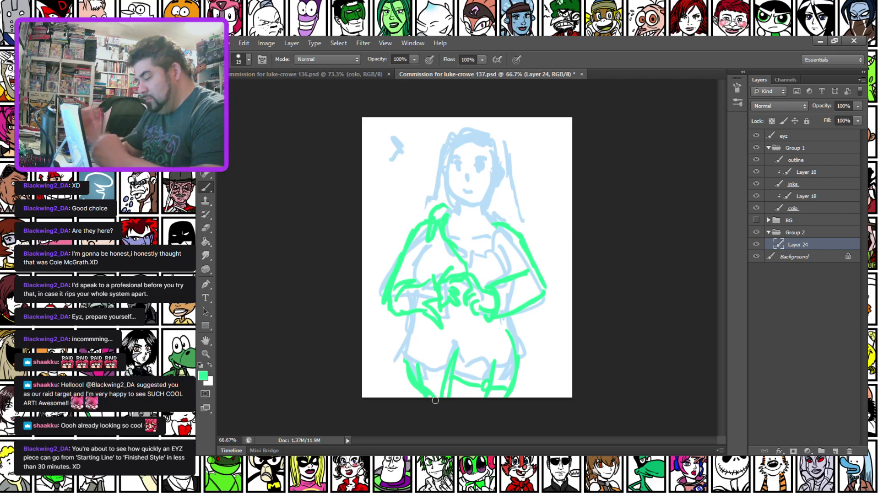
# On the inks layer, ink the nose and the upper eyelid on the face's left side with a black 5 px brush.
pyautogui.click(801, 187)
pyautogui.scroll(4, 492, 222)
pyautogui.scroll(3, 446, 155)
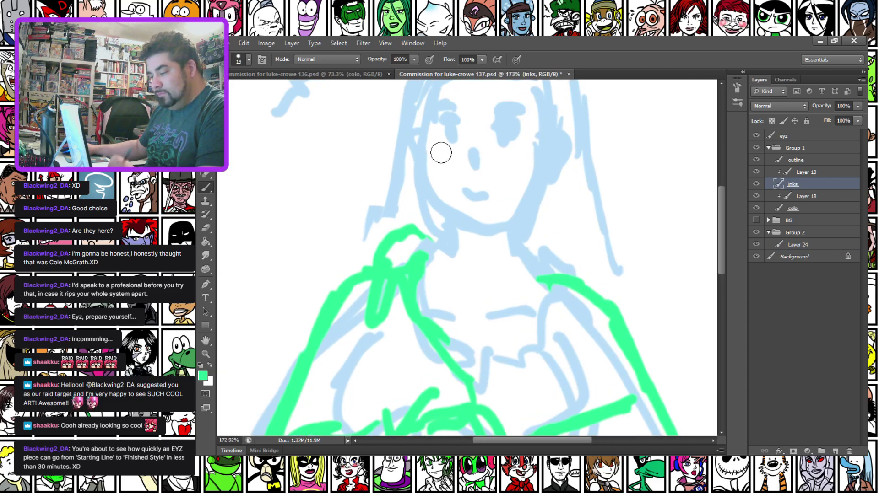
pyautogui.press('d')
pyautogui.rightClick(464, 147)
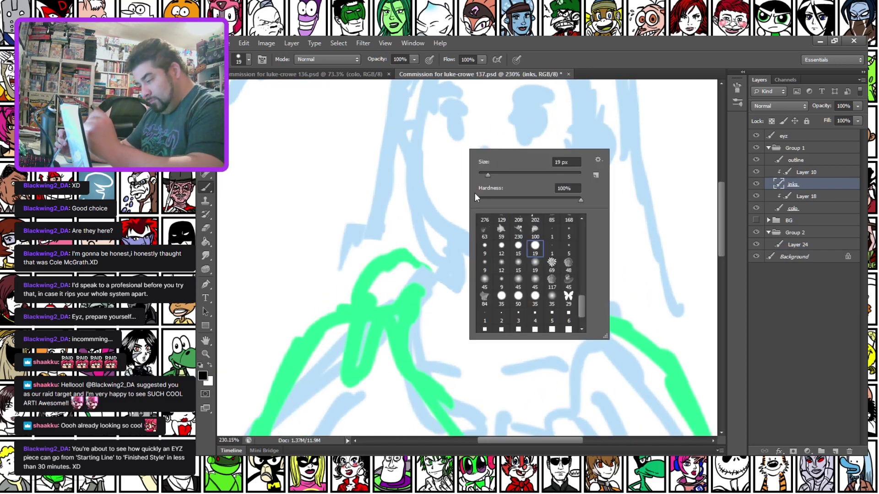
pyautogui.click(568, 231)
pyautogui.moveTo(392, 188)
pyautogui.mouseDown()
pyautogui.moveTo(400, 290)
pyautogui.moveTo(420, 304)
pyautogui.mouseUp()
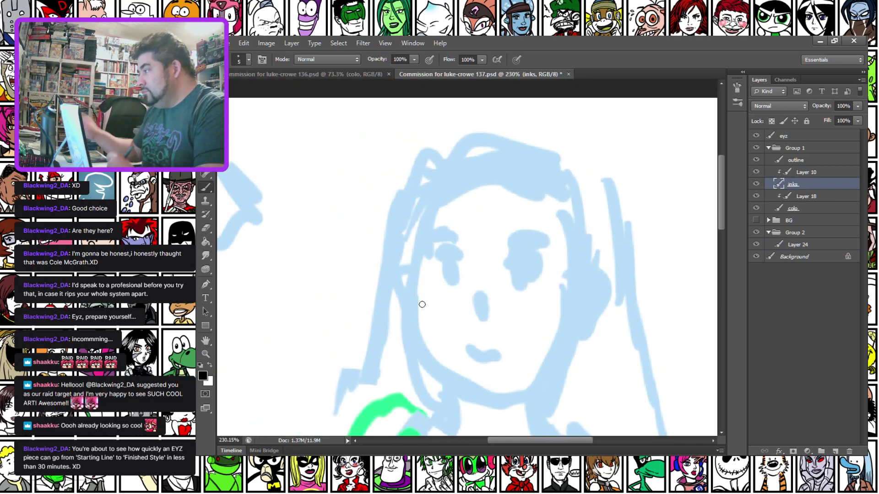
pyautogui.scroll(1, 422, 305)
pyautogui.scroll(1, 422, 304)
pyautogui.moveTo(491, 284)
pyautogui.mouseDown()
pyautogui.moveTo(487, 314)
pyautogui.moveTo(504, 325)
pyautogui.mouseUp()
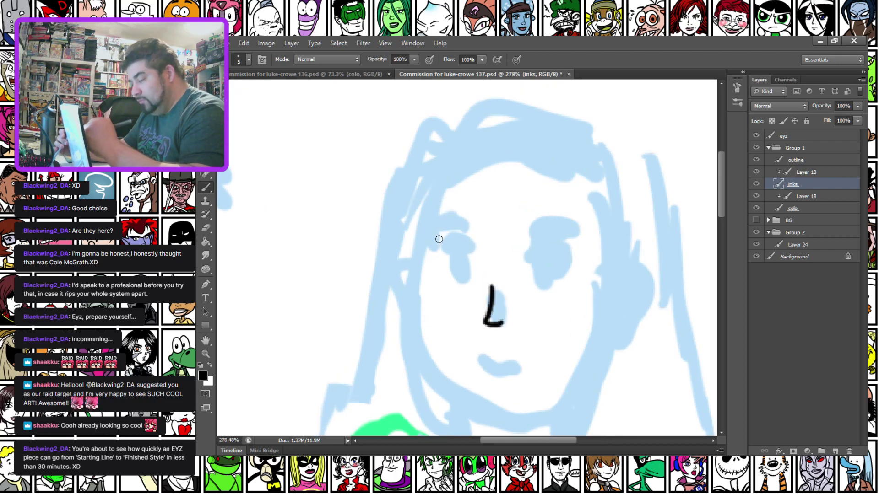
pyautogui.moveTo(432, 248)
pyautogui.mouseDown()
pyautogui.moveTo(468, 247)
pyautogui.moveTo(453, 237)
pyautogui.mouseUp()
pyautogui.moveTo(530, 250); pyautogui.dragTo(574, 246)
pyautogui.click(525, 252)
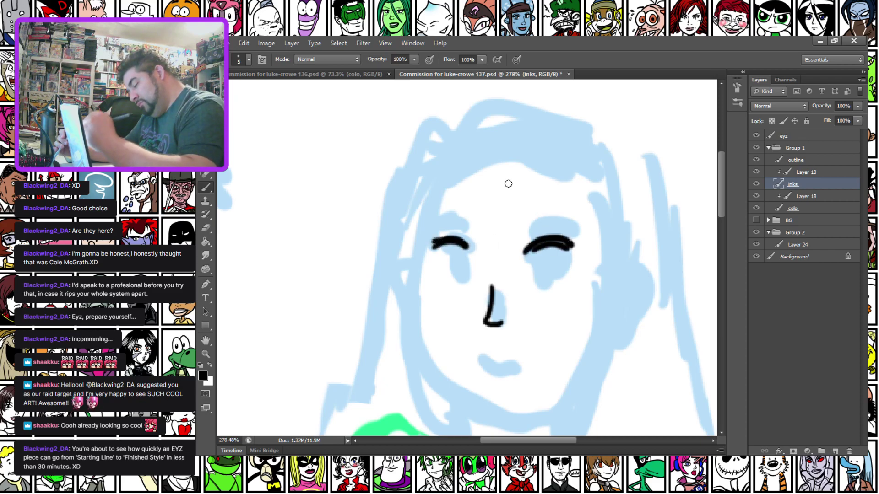
pyautogui.moveTo(447, 250)
pyautogui.mouseDown()
pyautogui.moveTo(462, 260)
pyautogui.moveTo(438, 278)
pyautogui.moveTo(466, 277)
pyautogui.mouseUp()
pyautogui.moveTo(535, 284); pyautogui.dragTo(563, 277)
pyautogui.hotkey('ctrl', 'alt', 'z')
pyautogui.hotkey('ctrl', 'alt', 'z')
pyautogui.hotkey('ctrl', 'alt', 'z')
pyautogui.hotkey('ctrl', 'alt', 'z')
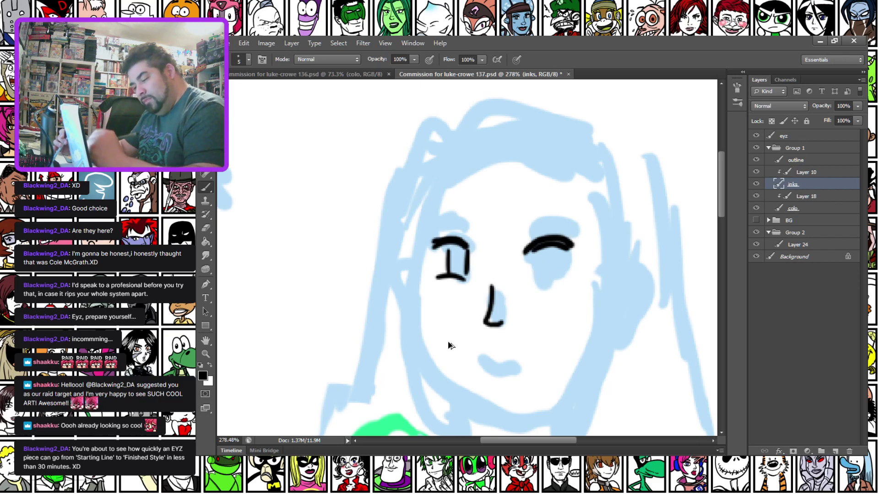
pyautogui.hotkey('ctrl', 'alt', 'z')
pyautogui.hotkey('ctrl', 'alt', 'z')
pyautogui.hotkey('ctrl', 'alt', 'z')
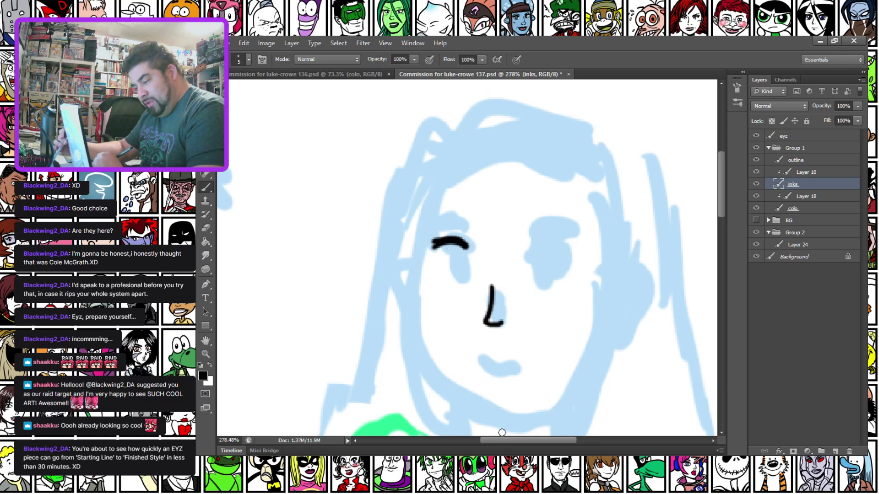
# Replace the trial eyelid and ink the rounded outlines, lower lids and irises of both eyes.
pyautogui.moveTo(474, 286)
pyautogui.mouseDown()
pyautogui.moveTo(434, 277)
pyautogui.moveTo(449, 234)
pyautogui.moveTo(434, 275)
pyautogui.moveTo(462, 289)
pyautogui.mouseUp()
pyautogui.hotkey('ctrl', 'alt', 'z')
pyautogui.moveTo(527, 290)
pyautogui.mouseDown()
pyautogui.moveTo(554, 231)
pyautogui.moveTo(571, 286)
pyautogui.mouseUp()
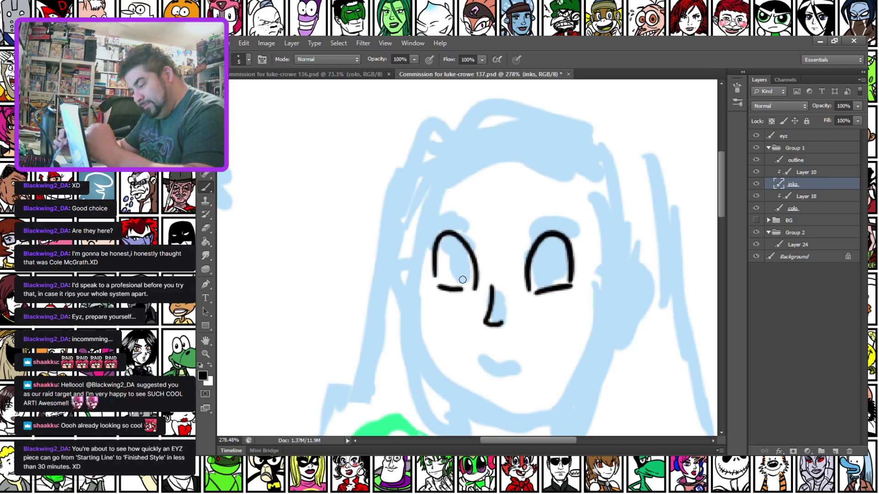
pyautogui.moveTo(463, 280); pyautogui.dragTo(460, 280)
pyautogui.moveTo(540, 278); pyautogui.dragTo(534, 280)
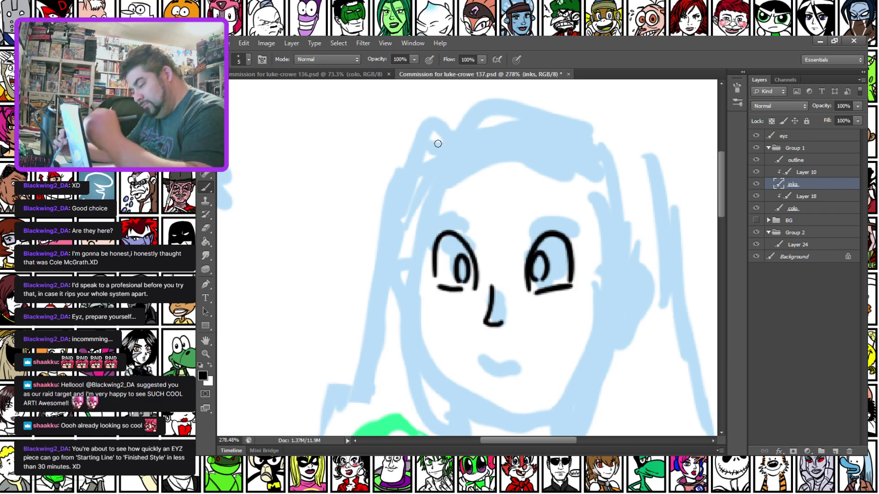
# Dot freckles across both cheeks and beside the nose on the inks layer.
pyautogui.click(450, 301)
pyautogui.click(442, 314)
pyautogui.click(429, 308)
pyautogui.click(423, 307)
pyautogui.click(470, 308)
pyautogui.click(503, 300)
pyautogui.click(516, 307)
pyautogui.click(536, 306)
pyautogui.click(566, 300)
pyautogui.click(559, 314)
pyautogui.click(579, 313)
pyautogui.click(592, 312)
pyautogui.click(552, 312)
pyautogui.click(546, 307)
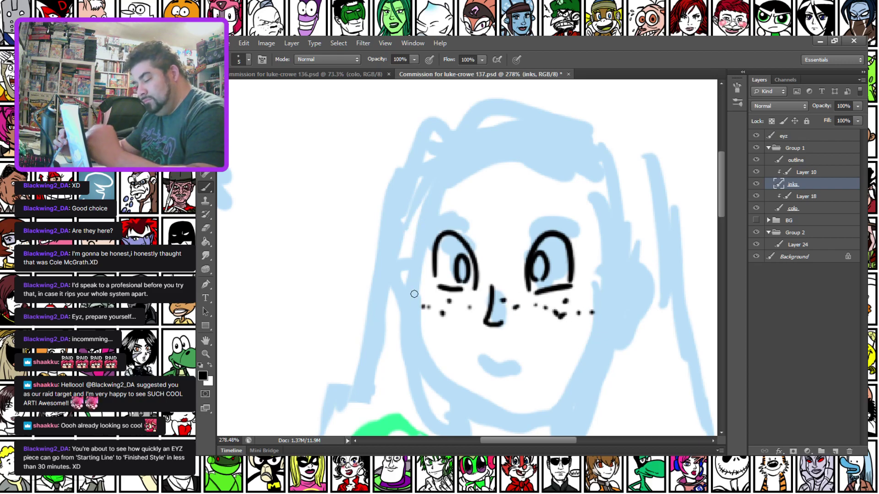
# Ink the jawline from ear to ear and add upper lashes to both eyes.
pyautogui.moveTo(416, 300)
pyautogui.mouseDown()
pyautogui.moveTo(459, 406)
pyautogui.moveTo(541, 416)
pyautogui.moveTo(606, 334)
pyautogui.mouseUp()
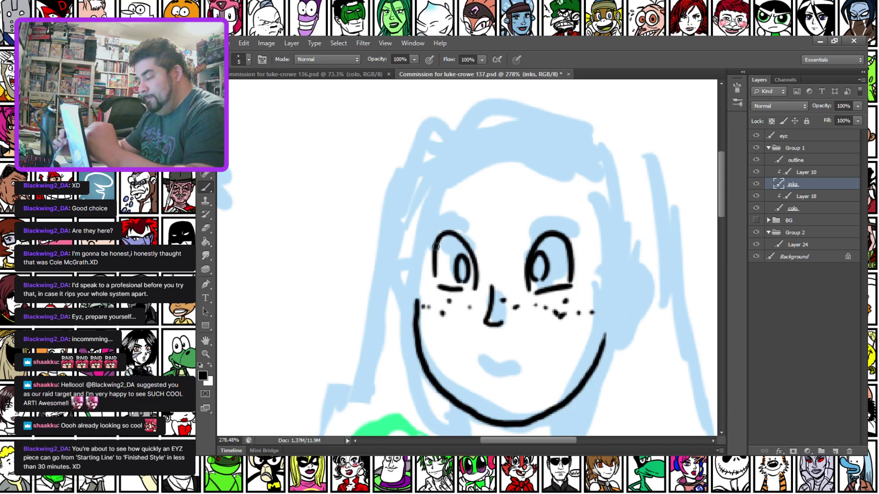
pyautogui.moveTo(461, 237); pyautogui.dragTo(457, 224)
pyautogui.moveTo(452, 233); pyautogui.dragTo(438, 225)
pyautogui.moveTo(440, 233); pyautogui.dragTo(431, 230)
pyautogui.moveTo(544, 237)
pyautogui.mouseDown()
pyautogui.moveTo(550, 222)
pyautogui.moveTo(569, 223)
pyautogui.mouseUp()
pyautogui.moveTo(562, 234); pyautogui.dragTo(572, 229)
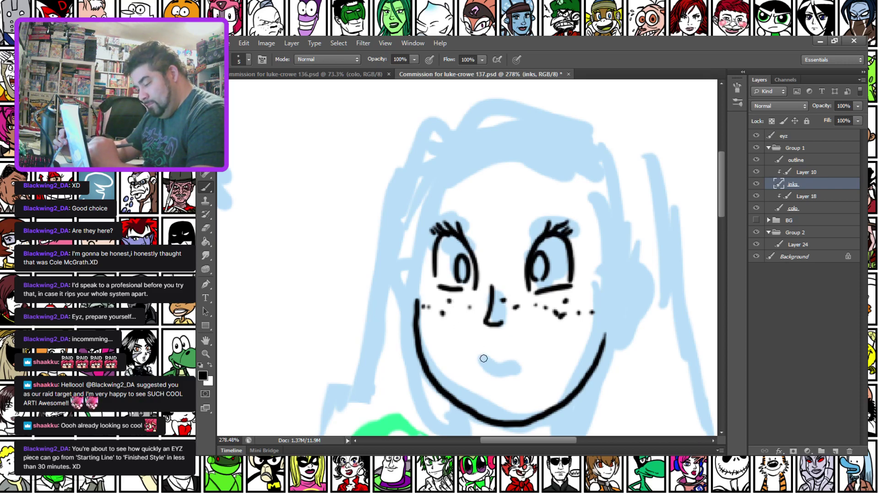
# Ink the full lips and the swept hairline running from the left temple across the forehead.
pyautogui.moveTo(481, 355)
pyautogui.mouseDown()
pyautogui.moveTo(506, 352)
pyautogui.moveTo(530, 365)
pyautogui.moveTo(487, 385)
pyautogui.moveTo(523, 375)
pyautogui.mouseUp()
pyautogui.hotkey('ctrl', 'z')
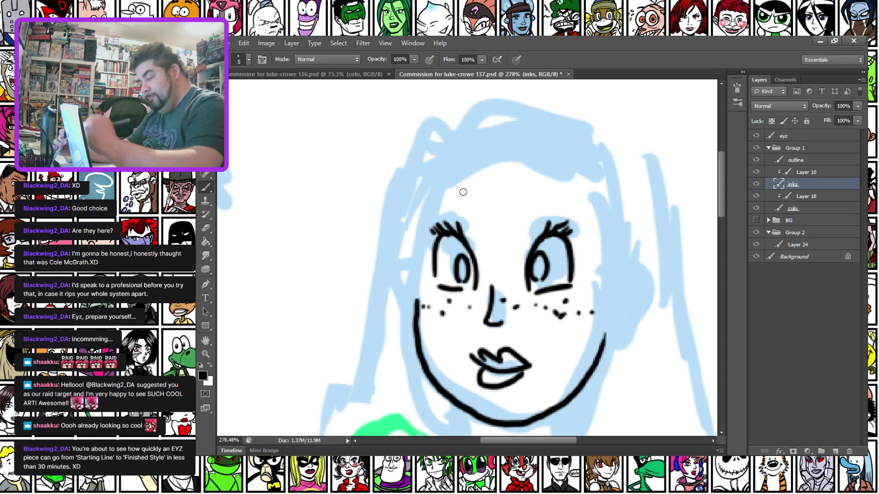
pyautogui.moveTo(419, 293)
pyautogui.mouseDown()
pyautogui.moveTo(424, 243)
pyautogui.moveTo(449, 180)
pyautogui.mouseUp()
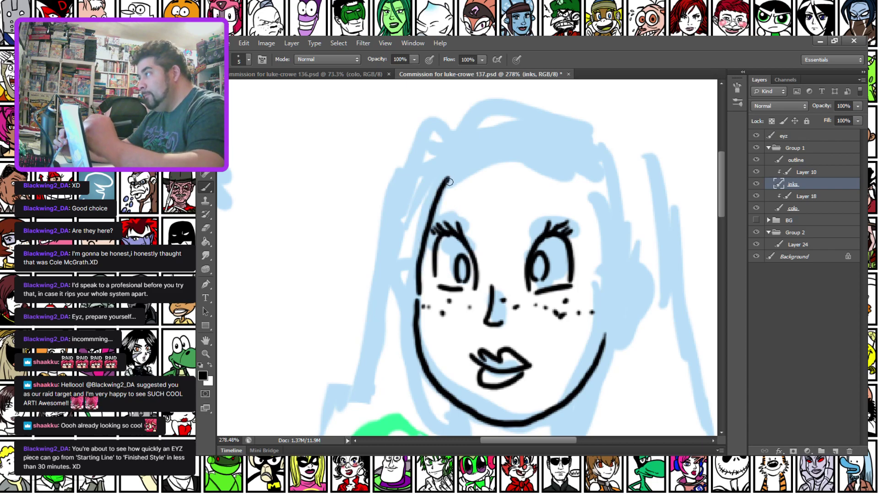
pyautogui.hotkey('ctrl', 'z')
pyautogui.moveTo(413, 225)
pyautogui.mouseDown()
pyautogui.moveTo(380, 347)
pyautogui.moveTo(419, 296)
pyautogui.moveTo(433, 219)
pyautogui.moveTo(570, 160)
pyautogui.mouseUp()
pyautogui.moveTo(413, 225); pyautogui.dragTo(560, 116)
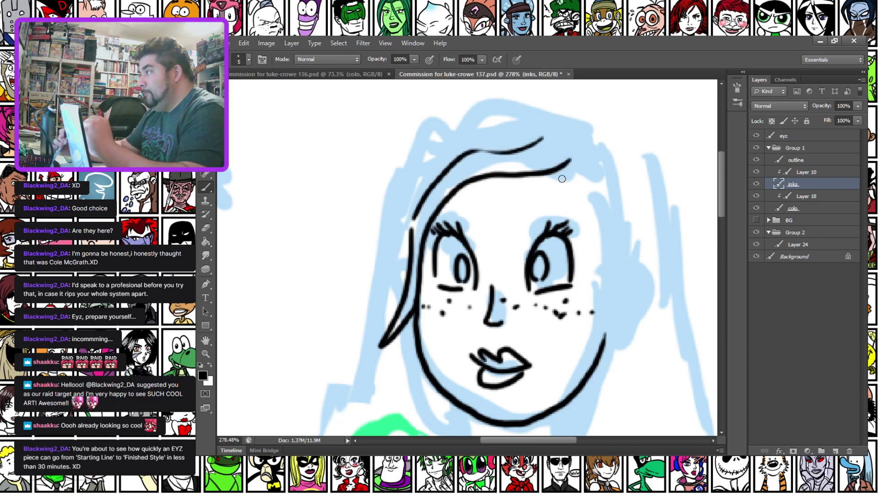
# Ink the hair edge down the face's right side and both ears.
pyautogui.moveTo(571, 170)
pyautogui.mouseDown()
pyautogui.moveTo(603, 260)
pyautogui.moveTo(605, 321)
pyautogui.mouseUp()
pyautogui.moveTo(613, 301); pyautogui.dragTo(566, 355)
pyautogui.hotkey('ctrl', 'alt', 'z')
pyautogui.hotkey('ctrl', 'alt', 'z')
pyautogui.moveTo(601, 254)
pyautogui.mouseDown()
pyautogui.moveTo(603, 310)
pyautogui.moveTo(549, 386)
pyautogui.mouseUp()
pyautogui.moveTo(579, 352)
pyautogui.mouseDown()
pyautogui.moveTo(613, 283)
pyautogui.moveTo(605, 236)
pyautogui.mouseUp()
pyautogui.moveTo(617, 276)
pyautogui.mouseDown()
pyautogui.moveTo(620, 339)
pyautogui.moveTo(600, 342)
pyautogui.moveTo(645, 326)
pyautogui.moveTo(607, 352)
pyautogui.moveTo(615, 316)
pyautogui.moveTo(614, 334)
pyautogui.mouseUp()
pyautogui.hotkey('ctrl', 'alt', 'z')
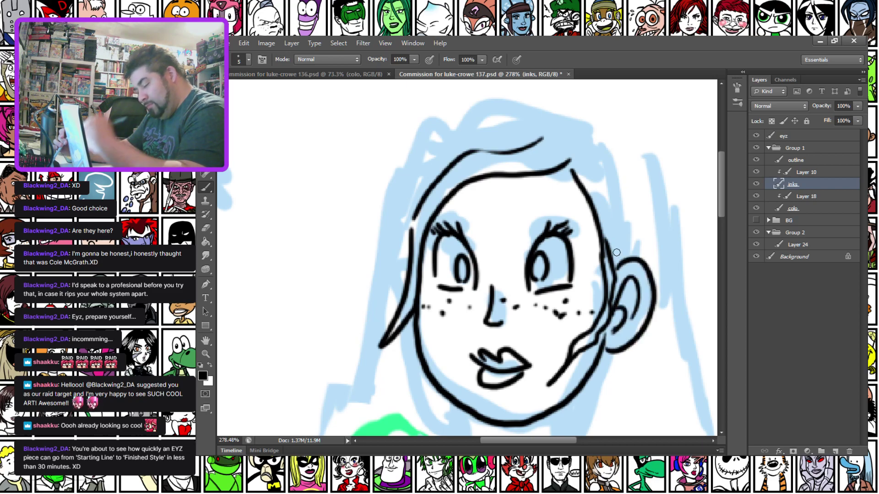
pyautogui.moveTo(410, 250)
pyautogui.mouseDown()
pyautogui.moveTo(397, 307)
pyautogui.moveTo(409, 324)
pyautogui.mouseUp()
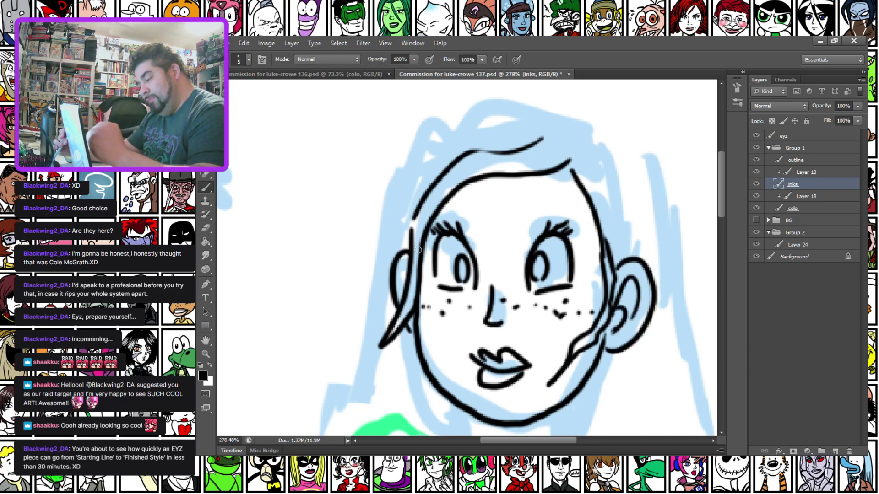
# Ink both eyebrows and fill in the pupils.
pyautogui.moveTo(531, 199); pyautogui.dragTo(576, 206)
pyautogui.moveTo(437, 212)
pyautogui.mouseDown()
pyautogui.moveTo(477, 215)
pyautogui.moveTo(469, 215)
pyautogui.mouseUp()
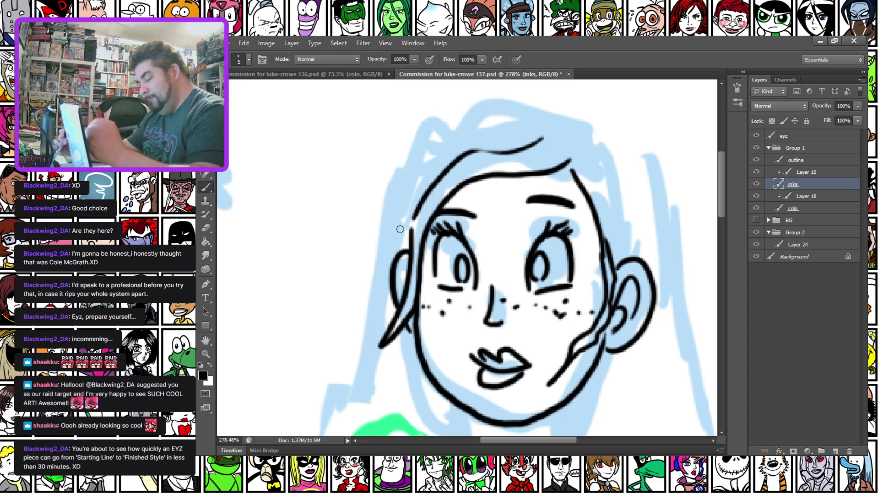
pyautogui.moveTo(464, 280); pyautogui.dragTo(463, 264)
pyautogui.moveTo(546, 264)
pyautogui.mouseDown()
pyautogui.moveTo(538, 270)
pyautogui.moveTo(537, 261)
pyautogui.mouseUp()
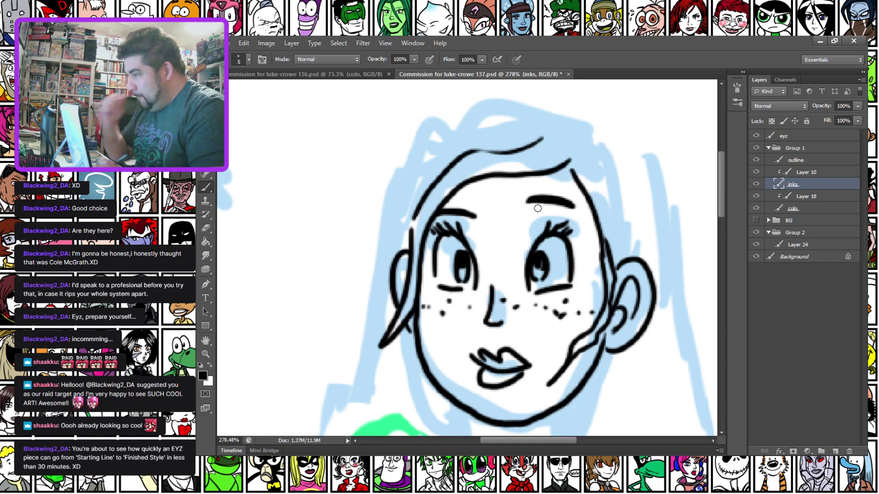
# Ink both sides of the neck and fill the shadow under the chin in black.
pyautogui.moveTo(411, 352)
pyautogui.mouseDown()
pyautogui.moveTo(398, 321)
pyautogui.moveTo(399, 153)
pyautogui.mouseUp()
pyautogui.moveTo(509, 181); pyautogui.dragTo(518, 247)
pyautogui.moveTo(414, 184); pyautogui.dragTo(414, 246)
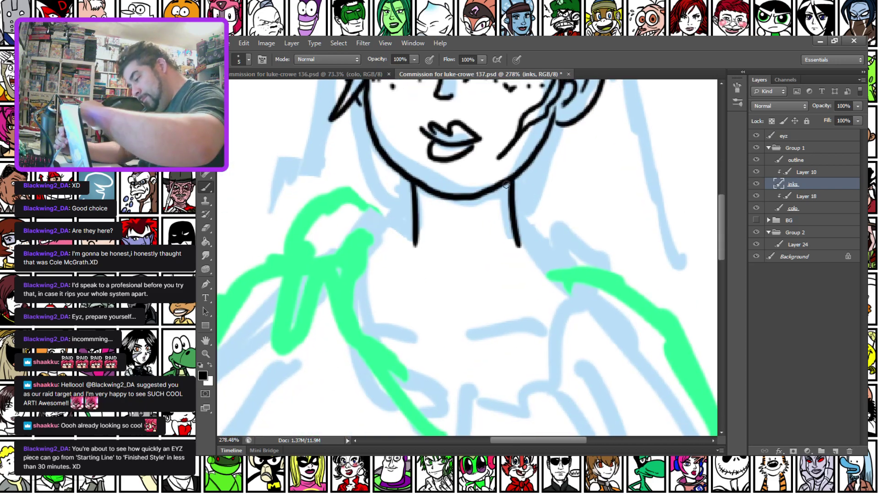
pyautogui.moveTo(508, 182); pyautogui.dragTo(420, 229)
# Ink the open neckline and the wide collar with its pointed lapels around the shoulders.
pyautogui.moveTo(428, 188)
pyautogui.mouseDown()
pyautogui.moveTo(501, 209)
pyautogui.moveTo(447, 213)
pyautogui.moveTo(377, 366)
pyautogui.moveTo(341, 206)
pyautogui.moveTo(412, 323)
pyautogui.moveTo(432, 232)
pyautogui.moveTo(483, 215)
pyautogui.mouseUp()
pyautogui.moveTo(433, 235); pyautogui.dragTo(458, 280)
pyautogui.moveTo(435, 210)
pyautogui.mouseDown()
pyautogui.moveTo(423, 282)
pyautogui.moveTo(520, 177)
pyautogui.mouseUp()
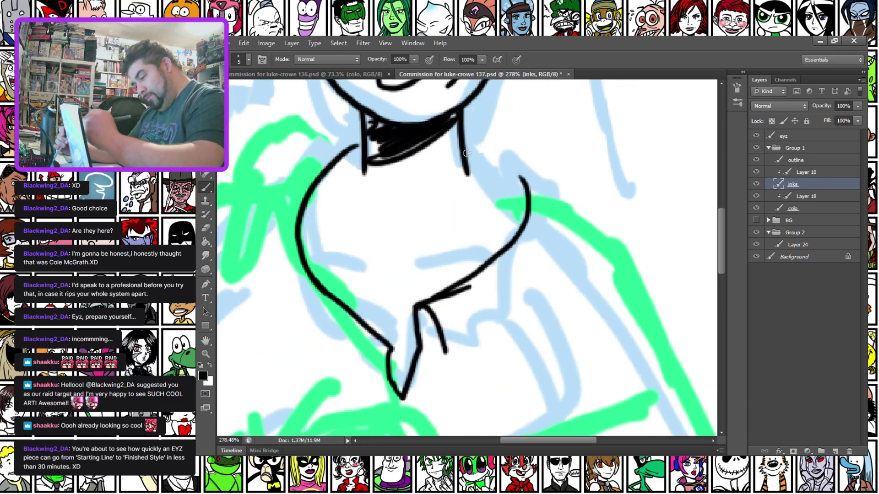
pyautogui.moveTo(463, 155); pyautogui.dragTo(527, 200)
pyautogui.moveTo(468, 160)
pyautogui.mouseDown()
pyautogui.moveTo(521, 165)
pyautogui.moveTo(560, 217)
pyautogui.mouseUp()
pyautogui.moveTo(451, 362); pyautogui.dragTo(561, 215)
pyautogui.moveTo(273, 258); pyautogui.dragTo(383, 288)
pyautogui.moveTo(425, 321)
pyautogui.mouseDown()
pyautogui.moveTo(379, 236)
pyautogui.moveTo(338, 314)
pyautogui.moveTo(353, 226)
pyautogui.moveTo(408, 160)
pyautogui.moveTo(469, 147)
pyautogui.moveTo(379, 234)
pyautogui.moveTo(422, 165)
pyautogui.moveTo(458, 158)
pyautogui.mouseUp()
pyautogui.hotkey('ctrl', 'alt', 'z')
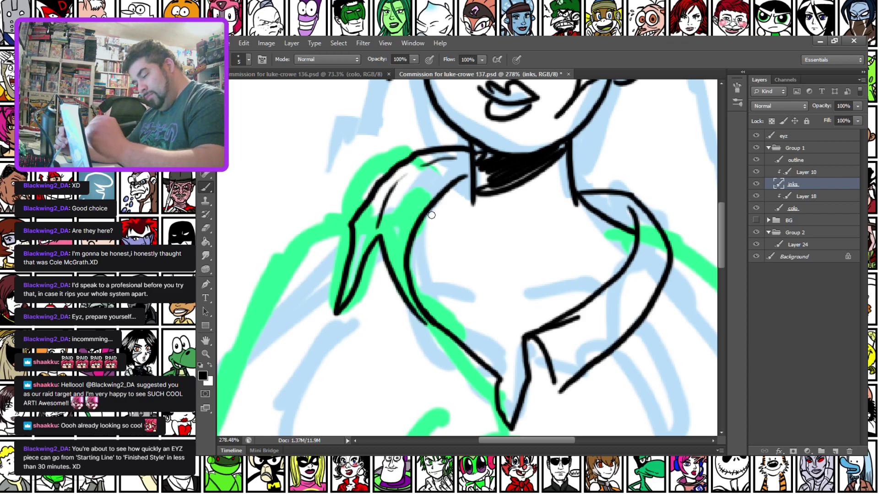
# Ink the two short collarbone lines inside the neckline, redoing the right one until it fits.
pyautogui.moveTo(528, 307); pyautogui.dragTo(600, 289)
pyautogui.hotkey('ctrl', 'alt', 'z')
pyautogui.moveTo(525, 303); pyautogui.dragTo(595, 291)
pyautogui.hotkey('ctrl', 'z')
pyautogui.moveTo(519, 298)
pyautogui.mouseDown()
pyautogui.moveTo(572, 290)
pyautogui.moveTo(519, 304)
pyautogui.mouseUp()
pyautogui.hotkey('ctrl', 'z')
pyautogui.moveTo(437, 293); pyautogui.dragTo(467, 303)
# Ink the long hair strands hanging beside the left side of the head and collar.
pyautogui.moveTo(372, 242)
pyautogui.mouseDown()
pyautogui.moveTo(390, 290)
pyautogui.moveTo(310, 284)
pyautogui.moveTo(311, 313)
pyautogui.mouseUp()
pyautogui.moveTo(551, 171)
pyautogui.mouseDown()
pyautogui.moveTo(563, 123)
pyautogui.moveTo(330, 232)
pyautogui.mouseUp()
pyautogui.moveTo(311, 281); pyautogui.dragTo(384, 187)
pyautogui.moveTo(418, 153)
pyautogui.mouseDown()
pyautogui.moveTo(418, 178)
pyautogui.moveTo(372, 258)
pyautogui.moveTo(347, 404)
pyautogui.mouseUp()
pyautogui.moveTo(431, 220); pyautogui.dragTo(356, 420)
pyautogui.moveTo(450, 278)
pyautogui.mouseDown()
pyautogui.moveTo(334, 348)
pyautogui.moveTo(285, 291)
pyautogui.moveTo(258, 319)
pyautogui.mouseUp()
pyautogui.moveTo(462, 129)
pyautogui.mouseDown()
pyautogui.moveTo(490, 199)
pyautogui.moveTo(477, 238)
pyautogui.mouseUp()
pyautogui.moveTo(437, 184); pyautogui.dragTo(390, 203)
pyautogui.moveTo(409, 102)
pyautogui.mouseDown()
pyautogui.moveTo(481, 157)
pyautogui.moveTo(495, 388)
pyautogui.mouseUp()
pyautogui.moveTo(385, 316); pyautogui.dragTo(490, 168)
pyautogui.moveTo(366, 329); pyautogui.dragTo(492, 174)
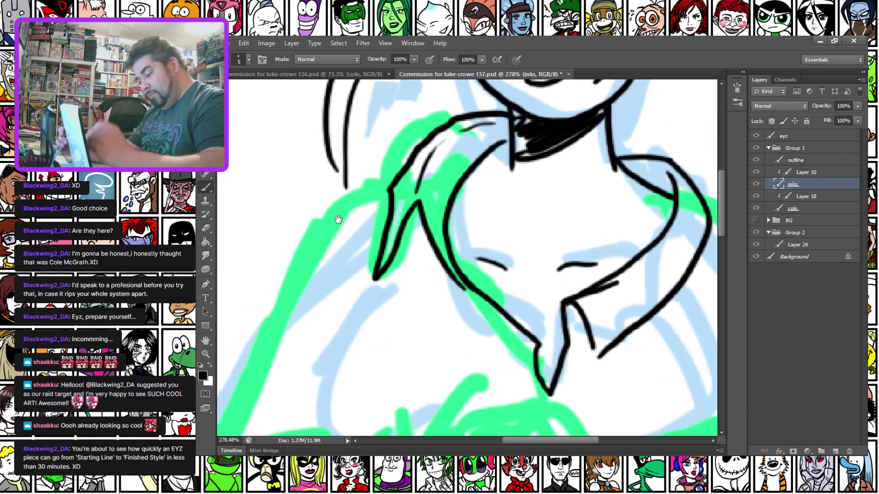
# Ink the right-hand sleeve opening and the hand emerging from it, with its thumb and curled fingers.
pyautogui.moveTo(242, 425); pyautogui.dragTo(321, 261)
pyautogui.moveTo(506, 114); pyautogui.dragTo(330, 304)
pyautogui.moveTo(540, 246); pyautogui.dragTo(547, 354)
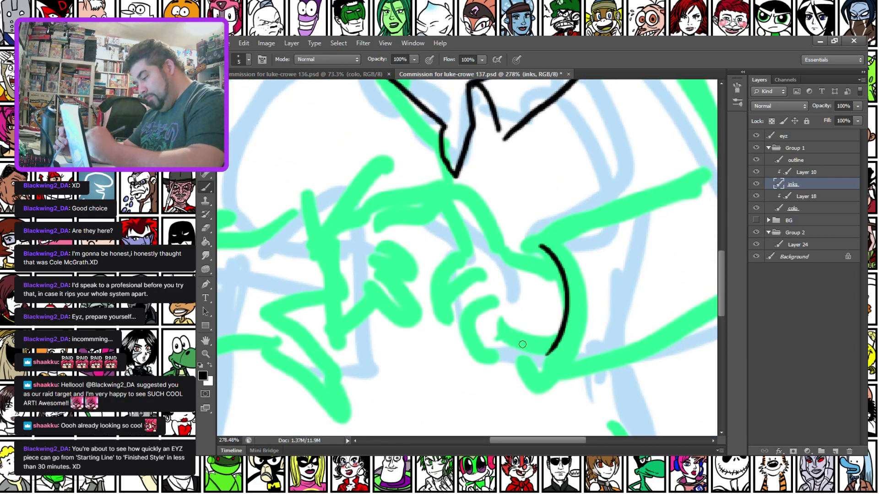
pyautogui.moveTo(505, 327); pyautogui.dragTo(550, 342)
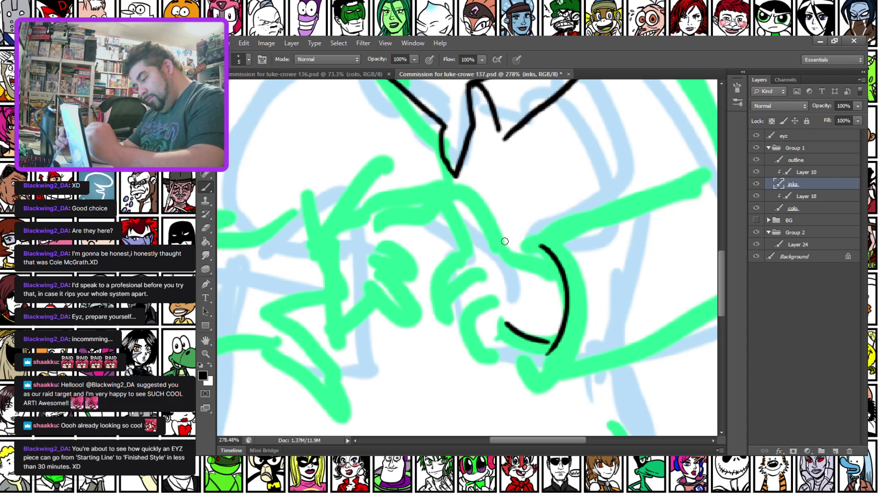
pyautogui.moveTo(507, 239); pyautogui.dragTo(546, 265)
pyautogui.moveTo(501, 293)
pyautogui.mouseDown()
pyautogui.moveTo(478, 329)
pyautogui.moveTo(515, 352)
pyautogui.mouseUp()
pyautogui.moveTo(483, 273)
pyautogui.mouseDown()
pyautogui.moveTo(460, 303)
pyautogui.moveTo(476, 333)
pyautogui.mouseUp()
pyautogui.moveTo(478, 253); pyautogui.dragTo(453, 298)
pyautogui.moveTo(505, 240)
pyautogui.mouseDown()
pyautogui.moveTo(465, 198)
pyautogui.moveTo(443, 199)
pyautogui.moveTo(468, 240)
pyautogui.moveTo(482, 219)
pyautogui.moveTo(451, 181)
pyautogui.moveTo(440, 194)
pyautogui.moveTo(476, 241)
pyautogui.moveTo(436, 186)
pyautogui.moveTo(434, 213)
pyautogui.moveTo(474, 246)
pyautogui.mouseUp()
pyautogui.hotkey('ctrl', 'z')
pyautogui.hotkey('ctrl', 'z')
pyautogui.moveTo(451, 274)
pyautogui.mouseDown()
pyautogui.moveTo(445, 333)
pyautogui.moveTo(461, 317)
pyautogui.mouseUp()
# Ink the fingers and raised thumb of the hand on the drawing's left side.
pyautogui.hscroll(-5, 245, 256)
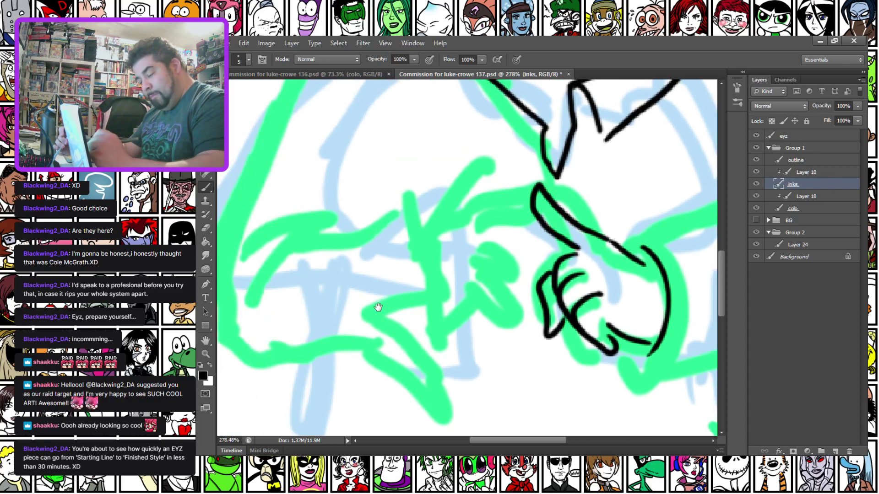
pyautogui.moveTo(413, 322)
pyautogui.mouseDown()
pyautogui.moveTo(476, 289)
pyautogui.moveTo(468, 270)
pyautogui.moveTo(480, 280)
pyautogui.mouseUp()
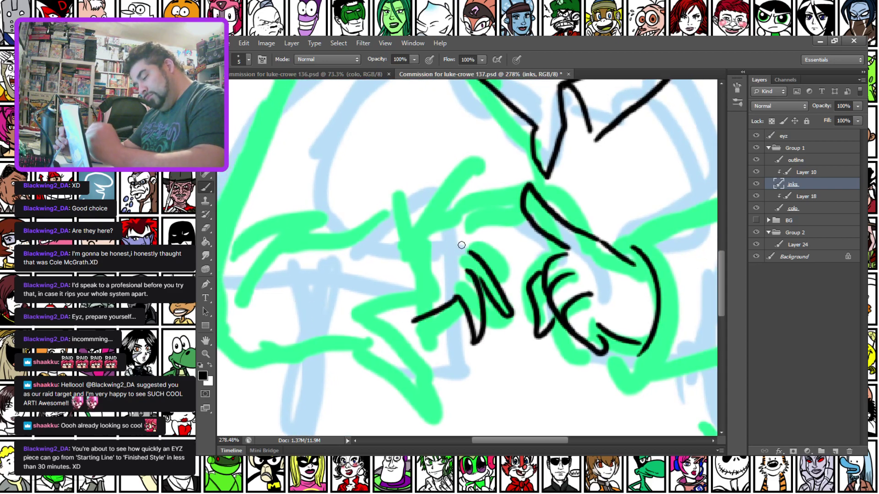
pyautogui.moveTo(459, 236); pyautogui.dragTo(489, 283)
pyautogui.moveTo(464, 234); pyautogui.dragTo(521, 200)
pyautogui.hotkey('ctrl', 'z')
pyautogui.moveTo(454, 219)
pyautogui.mouseDown()
pyautogui.moveTo(518, 180)
pyautogui.moveTo(459, 237)
pyautogui.moveTo(409, 257)
pyautogui.moveTo(448, 182)
pyautogui.moveTo(463, 224)
pyautogui.mouseUp()
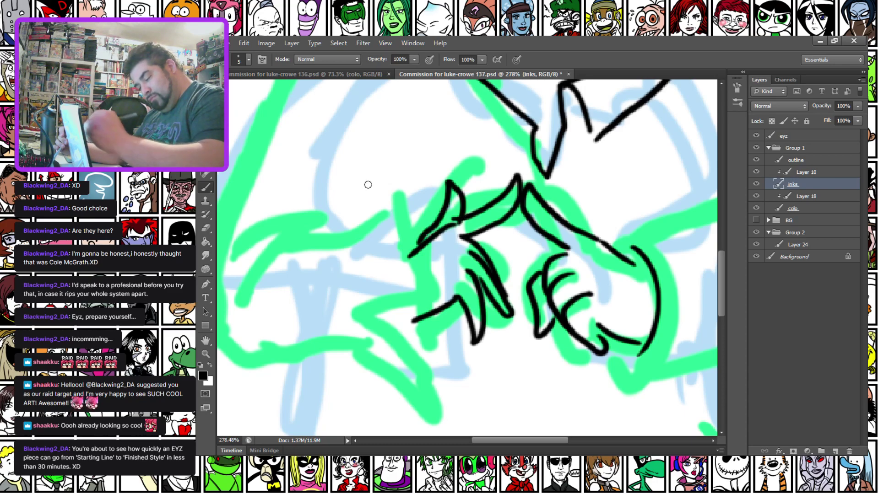
# Ink the left sleeve's folds, lower curve and pointed cuff, including the cuff seam and a small round button.
pyautogui.moveTo(262, 308); pyautogui.dragTo(395, 301)
pyautogui.moveTo(444, 234); pyautogui.dragTo(379, 281)
pyautogui.moveTo(384, 225)
pyautogui.mouseDown()
pyautogui.moveTo(470, 228)
pyautogui.moveTo(528, 209)
pyautogui.moveTo(546, 275)
pyautogui.moveTo(532, 301)
pyautogui.moveTo(571, 404)
pyautogui.moveTo(495, 349)
pyautogui.moveTo(469, 343)
pyautogui.mouseUp()
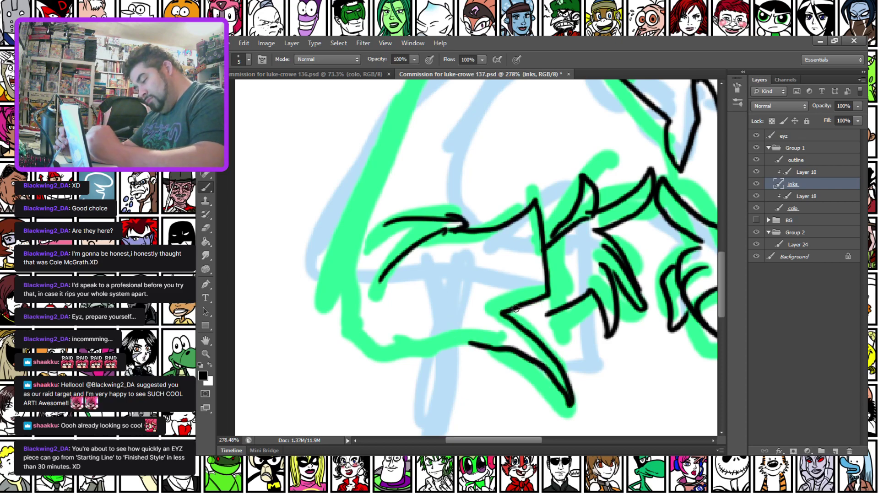
pyautogui.moveTo(545, 311); pyautogui.dragTo(507, 316)
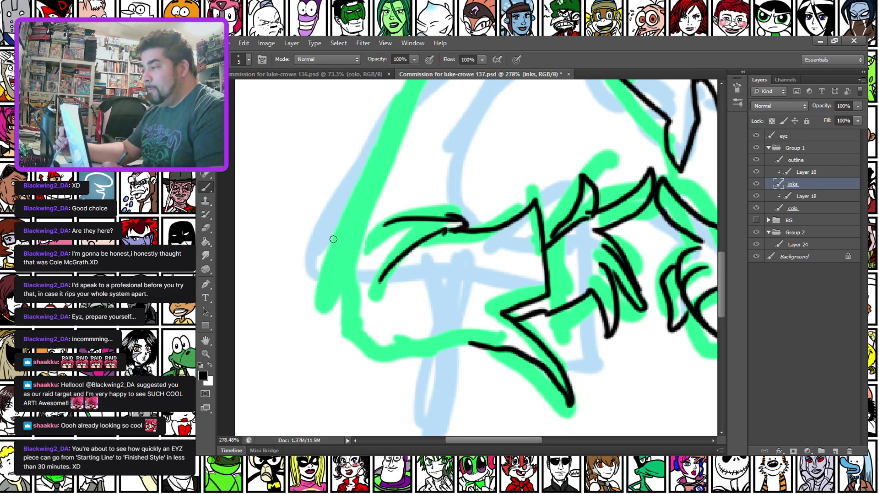
pyautogui.moveTo(354, 242)
pyautogui.mouseDown()
pyautogui.moveTo(398, 362)
pyautogui.moveTo(470, 344)
pyautogui.mouseUp()
pyautogui.moveTo(468, 235); pyautogui.dragTo(490, 312)
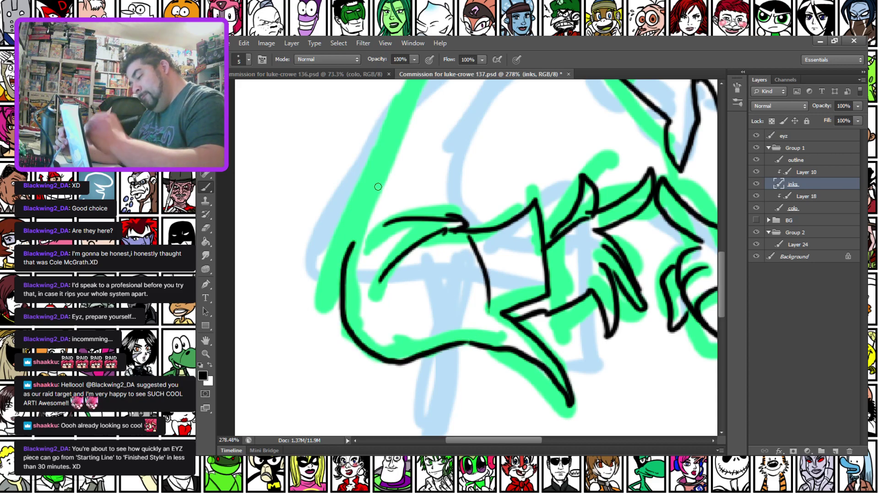
pyautogui.moveTo(514, 283); pyautogui.dragTo(511, 280)
# Ink the curved chest contours on both sides of the torso and the short creases at the lapel's point.
pyautogui.moveTo(356, 173)
pyautogui.mouseDown()
pyautogui.moveTo(252, 293)
pyautogui.moveTo(209, 291)
pyautogui.mouseUp()
pyautogui.moveTo(386, 181); pyautogui.dragTo(308, 326)
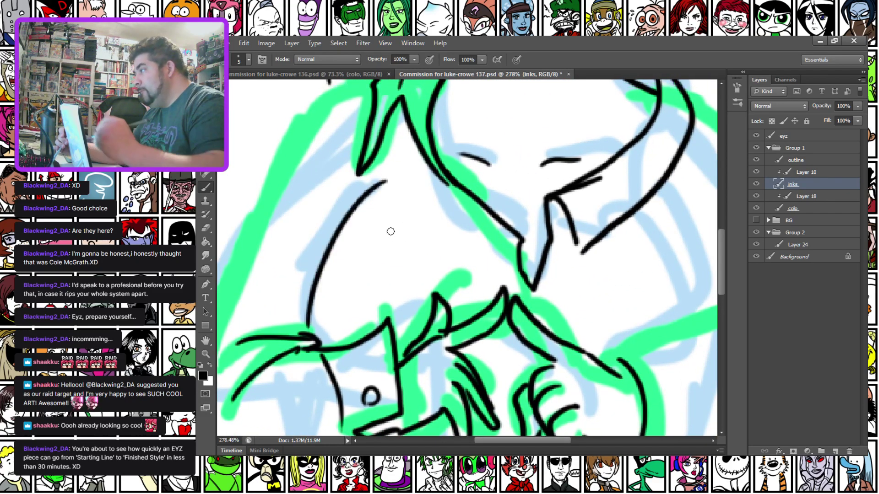
pyautogui.moveTo(579, 337)
pyautogui.mouseDown()
pyautogui.moveTo(496, 328)
pyautogui.moveTo(421, 348)
pyautogui.moveTo(431, 377)
pyautogui.mouseUp()
pyautogui.moveTo(375, 250); pyautogui.dragTo(380, 333)
pyautogui.moveTo(381, 275); pyautogui.dragTo(389, 248)
pyautogui.moveTo(517, 240); pyautogui.dragTo(553, 366)
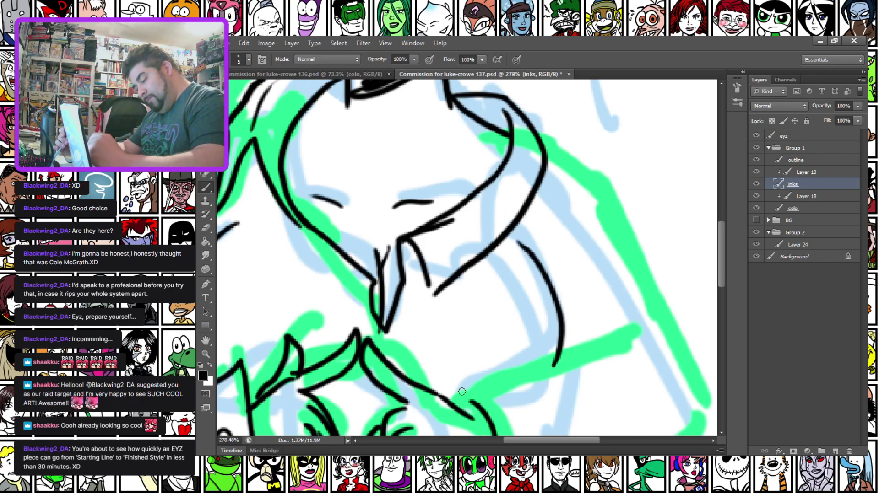
# Ink the right sleeve from shoulder to wrist, with its elbow folds, lower edge and forearm seam.
pyautogui.moveTo(457, 395)
pyautogui.mouseDown()
pyautogui.moveTo(615, 339)
pyautogui.moveTo(649, 364)
pyautogui.mouseUp()
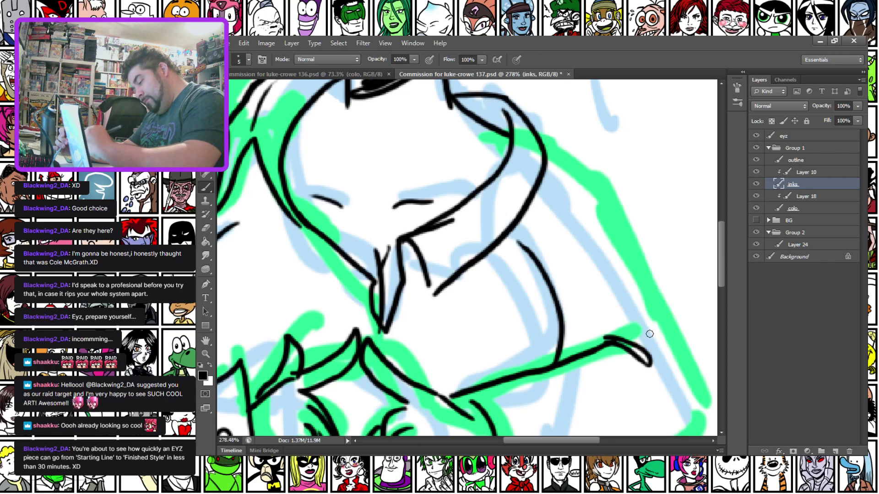
pyautogui.moveTo(611, 338); pyautogui.dragTo(650, 327)
pyautogui.moveTo(546, 155); pyautogui.dragTo(594, 188)
pyautogui.moveTo(597, 220); pyautogui.dragTo(479, 160)
pyautogui.moveTo(478, 130); pyautogui.dragTo(525, 206)
pyautogui.moveTo(549, 246); pyautogui.dragTo(521, 407)
pyautogui.moveTo(384, 378); pyautogui.dragTo(418, 233)
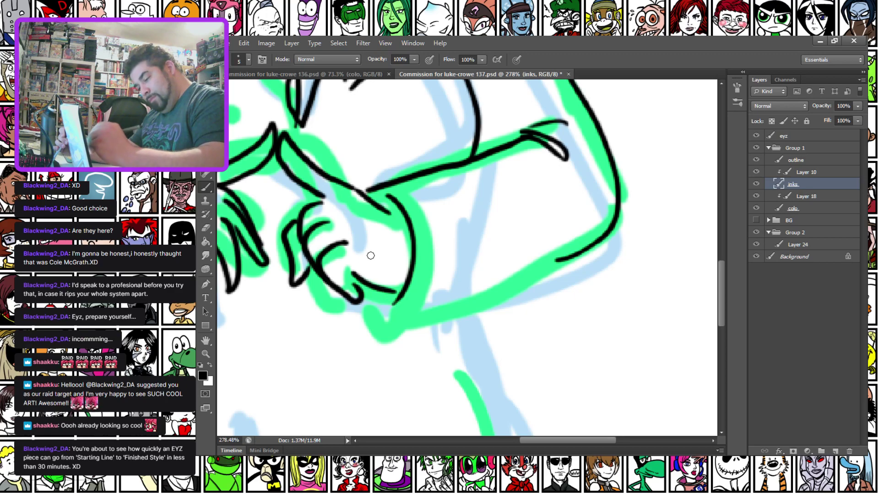
pyautogui.moveTo(373, 293)
pyautogui.mouseDown()
pyautogui.moveTo(386, 320)
pyautogui.moveTo(479, 292)
pyautogui.mouseUp()
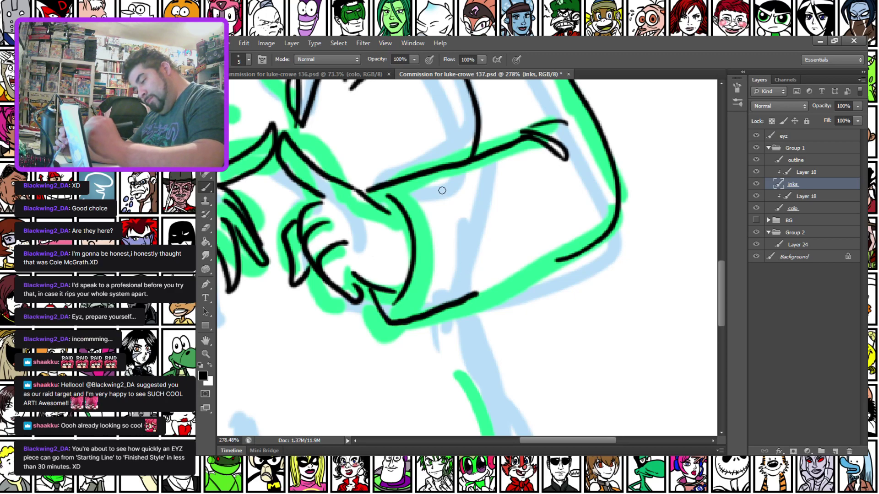
pyautogui.moveTo(452, 171)
pyautogui.mouseDown()
pyautogui.moveTo(487, 275)
pyautogui.moveTo(560, 259)
pyautogui.mouseUp()
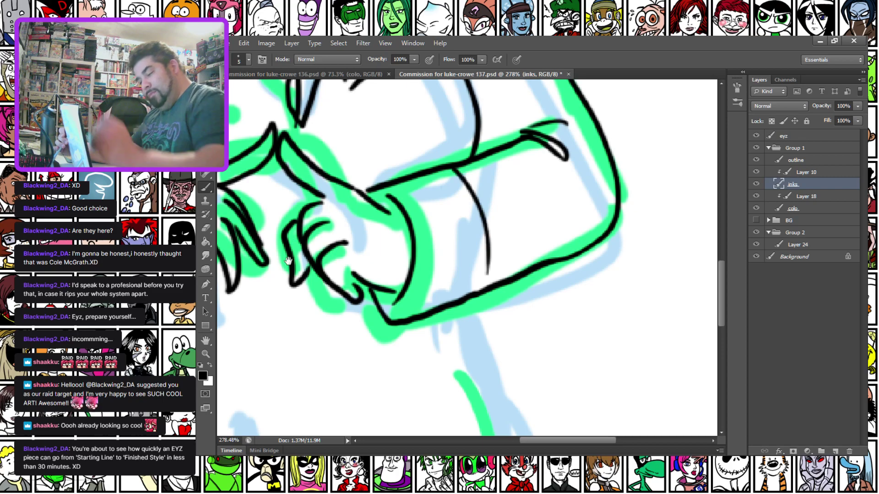
# Ink the garment's left waist edge, front opening and wavy hem below the hands.
pyautogui.moveTo(288, 261); pyautogui.dragTo(513, 279)
pyautogui.moveTo(386, 231)
pyautogui.mouseDown()
pyautogui.moveTo(368, 317)
pyautogui.moveTo(346, 364)
pyautogui.mouseUp()
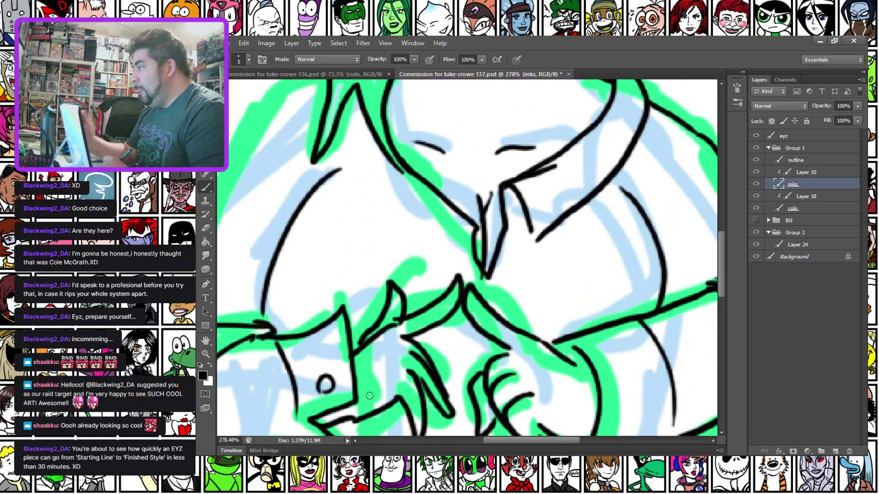
pyautogui.moveTo(378, 336)
pyautogui.mouseDown()
pyautogui.moveTo(416, 197)
pyautogui.moveTo(379, 314)
pyautogui.moveTo(362, 303)
pyautogui.mouseUp()
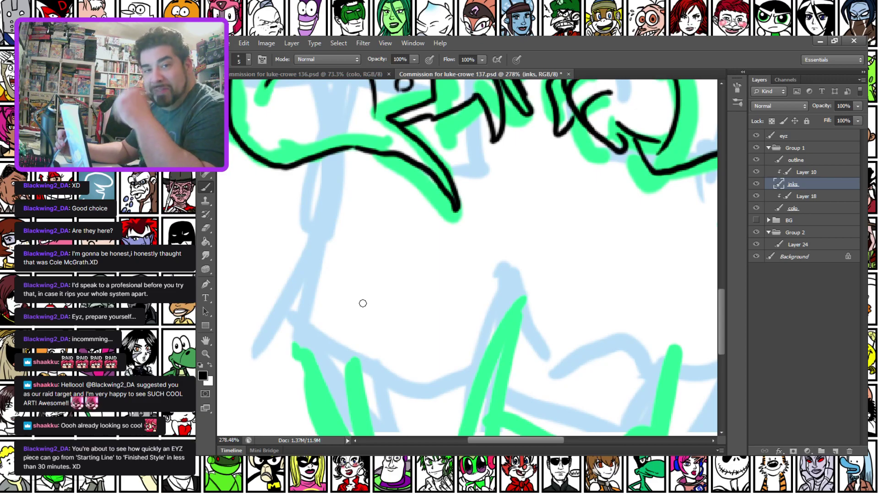
pyautogui.moveTo(318, 159)
pyautogui.mouseDown()
pyautogui.moveTo(292, 345)
pyautogui.moveTo(291, 261)
pyautogui.moveTo(287, 269)
pyautogui.moveTo(501, 325)
pyautogui.mouseUp()
pyautogui.moveTo(515, 207)
pyautogui.mouseDown()
pyautogui.moveTo(501, 347)
pyautogui.moveTo(514, 201)
pyautogui.mouseUp()
pyautogui.hotkey('ctrl', 'z')
pyautogui.moveTo(434, 125)
pyautogui.mouseDown()
pyautogui.moveTo(322, 180)
pyautogui.moveTo(226, 160)
pyautogui.mouseUp()
pyautogui.moveTo(297, 318)
pyautogui.mouseDown()
pyautogui.moveTo(353, 338)
pyautogui.moveTo(566, 277)
pyautogui.moveTo(480, 83)
pyautogui.mouseUp()
pyautogui.moveTo(335, 208)
pyautogui.mouseDown()
pyautogui.moveTo(400, 256)
pyautogui.moveTo(378, 341)
pyautogui.mouseUp()
pyautogui.moveTo(291, 321); pyautogui.dragTo(322, 174)
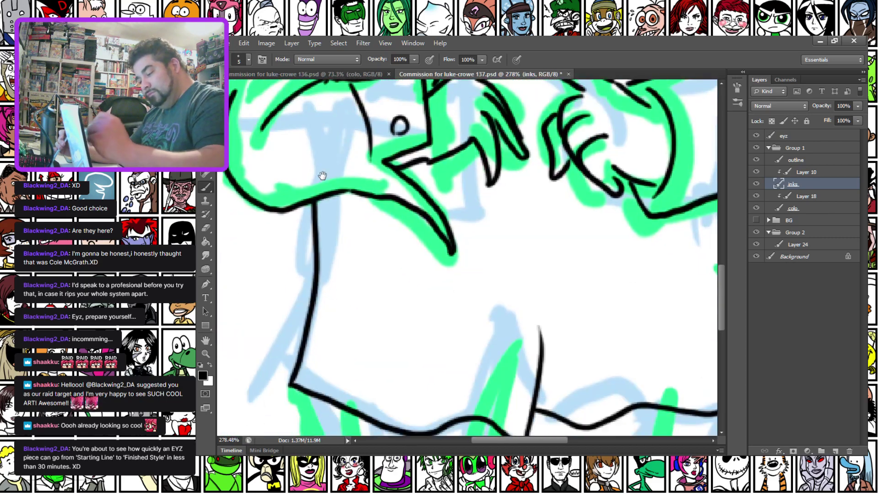
# Ink the garment's right side edge, the leg lines below the hem and a small squiggle beside the hip.
pyautogui.moveTo(311, 354); pyautogui.dragTo(325, 231)
pyautogui.moveTo(386, 351); pyautogui.dragTo(310, 259)
pyautogui.moveTo(504, 194)
pyautogui.mouseDown()
pyautogui.moveTo(369, 232)
pyautogui.moveTo(427, 198)
pyautogui.mouseUp()
pyautogui.moveTo(365, 221); pyautogui.dragTo(339, 336)
pyautogui.moveTo(643, 157)
pyautogui.mouseDown()
pyautogui.moveTo(638, 192)
pyautogui.moveTo(573, 336)
pyautogui.mouseUp()
pyautogui.moveTo(529, 252)
pyautogui.mouseDown()
pyautogui.moveTo(391, 447)
pyautogui.moveTo(549, 250)
pyautogui.moveTo(538, 266)
pyautogui.moveTo(546, 285)
pyautogui.mouseUp()
pyautogui.click(552, 291)
# Ink the garter on the right thigh: the dark horizontal band, the ring, and the straps above and below the ring.
pyautogui.moveTo(336, 319); pyautogui.dragTo(480, 211)
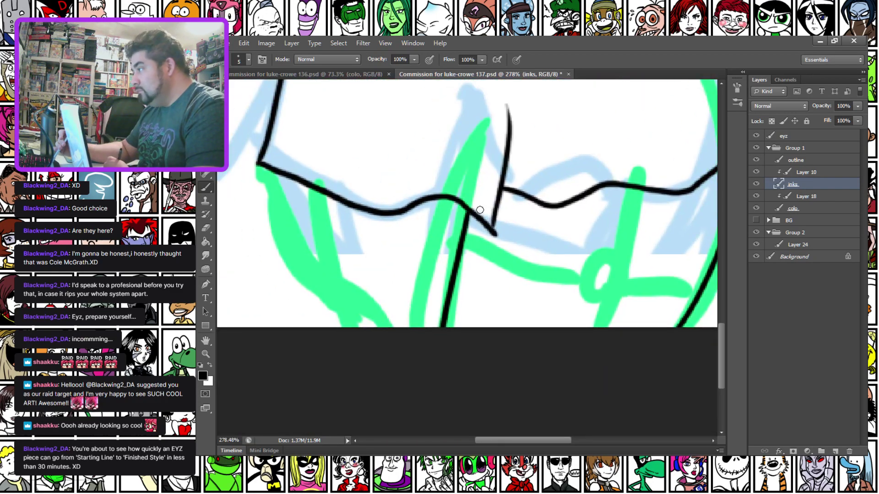
pyautogui.moveTo(422, 271)
pyautogui.mouseDown()
pyautogui.moveTo(371, 289)
pyautogui.moveTo(412, 255)
pyautogui.moveTo(387, 300)
pyautogui.mouseUp()
pyautogui.moveTo(333, 248)
pyautogui.mouseDown()
pyautogui.moveTo(380, 269)
pyautogui.moveTo(337, 265)
pyautogui.moveTo(382, 277)
pyautogui.moveTo(337, 259)
pyautogui.mouseUp()
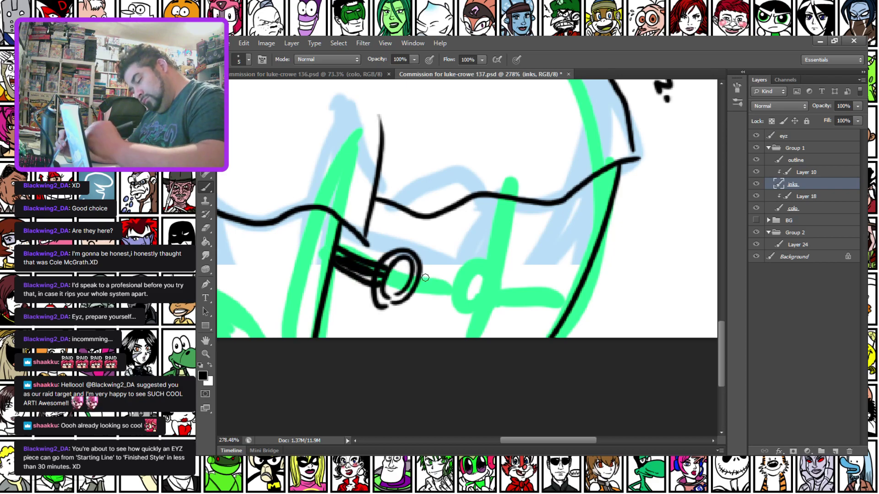
pyautogui.moveTo(424, 275)
pyautogui.mouseDown()
pyautogui.moveTo(550, 285)
pyautogui.moveTo(584, 274)
pyautogui.moveTo(456, 301)
pyautogui.moveTo(576, 293)
pyautogui.mouseUp()
pyautogui.moveTo(431, 282)
pyautogui.mouseDown()
pyautogui.moveTo(508, 295)
pyautogui.moveTo(573, 290)
pyautogui.mouseUp()
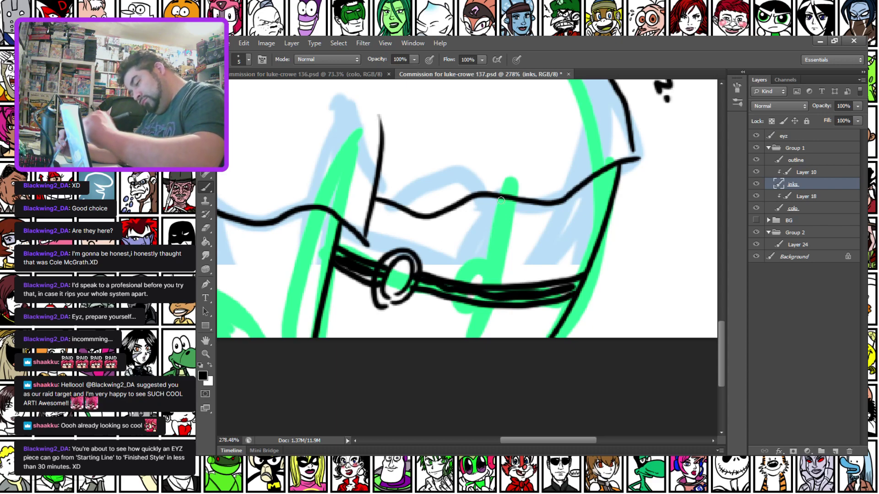
pyautogui.moveTo(412, 215)
pyautogui.mouseDown()
pyautogui.moveTo(400, 249)
pyautogui.moveTo(409, 254)
pyautogui.mouseUp()
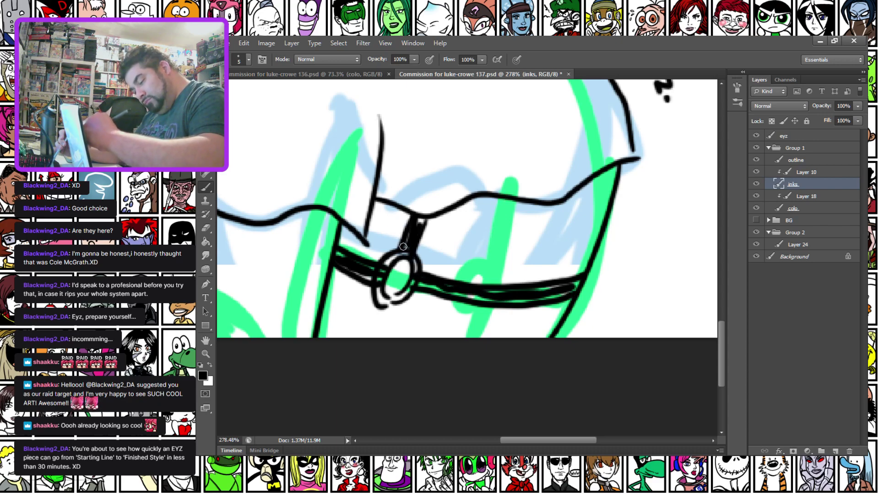
pyautogui.moveTo(382, 302); pyautogui.dragTo(364, 338)
pyautogui.moveTo(397, 300)
pyautogui.mouseDown()
pyautogui.moveTo(383, 338)
pyautogui.moveTo(374, 338)
pyautogui.mouseUp()
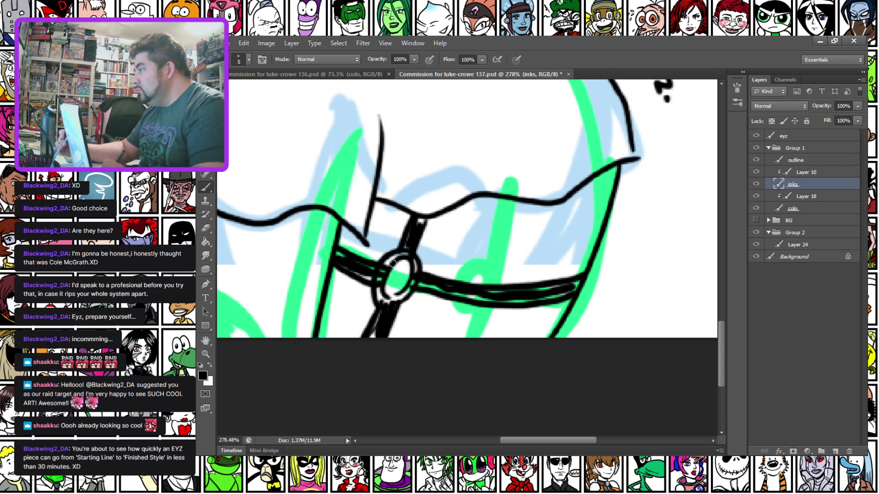
# Ink the downward-slanting fishnet lines across the right thigh, from its outer edge to the garter ring.
pyautogui.moveTo(566, 218); pyautogui.dragTo(582, 270)
pyautogui.moveTo(519, 205); pyautogui.dragTo(554, 280)
pyautogui.moveTo(484, 209); pyautogui.dragTo(541, 338)
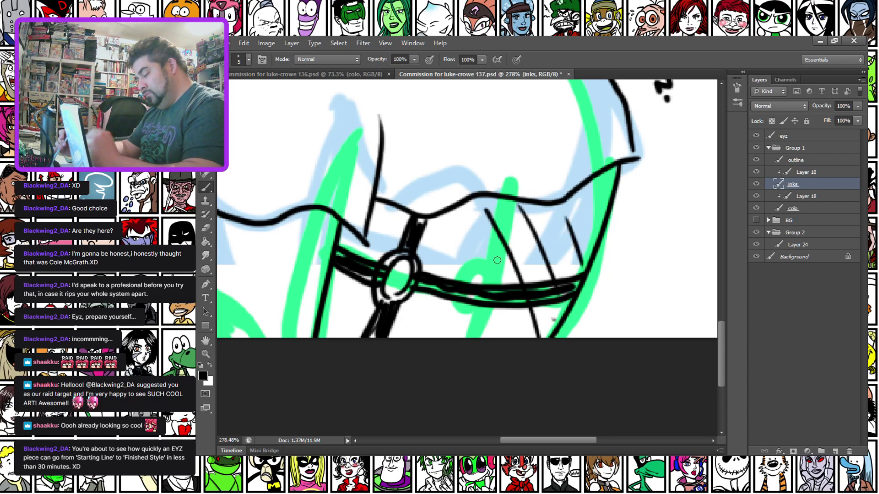
pyautogui.moveTo(471, 243); pyautogui.dragTo(504, 336)
pyautogui.moveTo(431, 249); pyautogui.dragTo(460, 327)
pyautogui.moveTo(418, 292); pyautogui.dragTo(433, 338)
# Ink the crossing fishnet lines over the right thigh and the short net lines between the ring and the inner edge.
pyautogui.moveTo(595, 185); pyautogui.dragTo(455, 245)
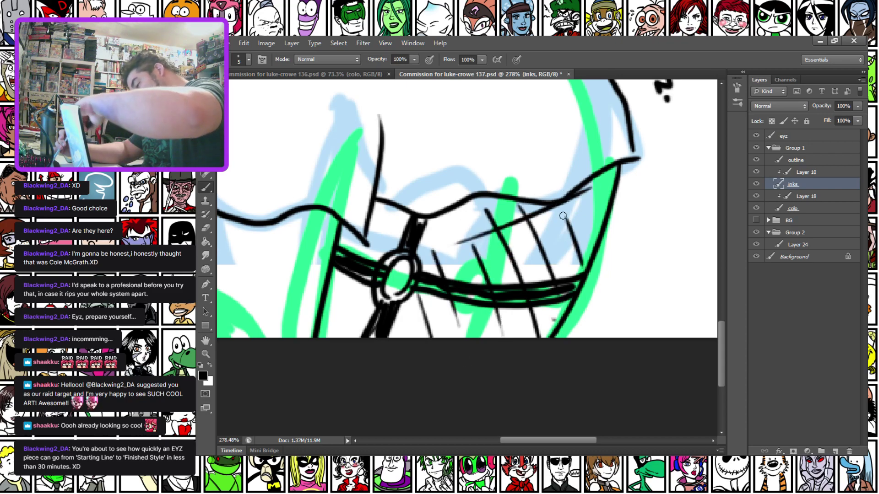
pyautogui.moveTo(602, 206); pyautogui.dragTo(460, 275)
pyautogui.moveTo(584, 248); pyautogui.dragTo(514, 283)
pyautogui.moveTo(554, 306); pyautogui.dragTo(495, 329)
pyautogui.moveTo(428, 326); pyautogui.dragTo(414, 330)
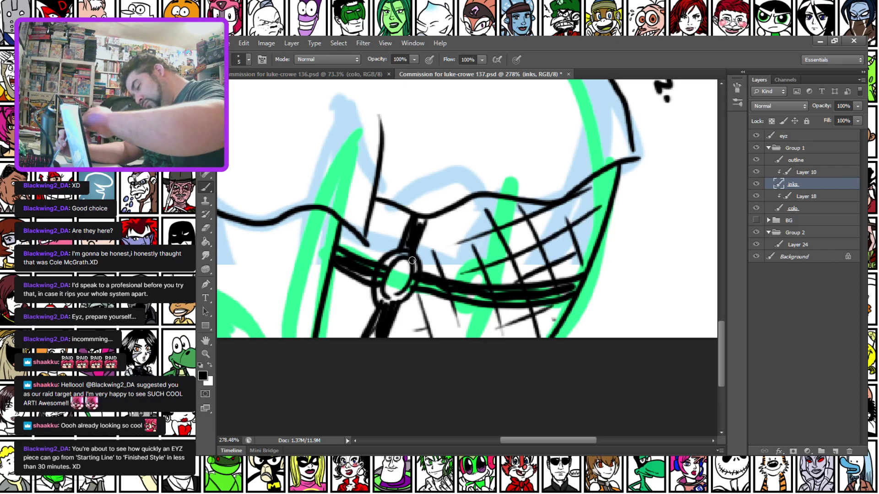
pyautogui.moveTo(367, 305)
pyautogui.mouseDown()
pyautogui.moveTo(331, 323)
pyautogui.moveTo(328, 337)
pyautogui.mouseUp()
pyautogui.moveTo(361, 282)
pyautogui.mouseDown()
pyautogui.moveTo(338, 292)
pyautogui.moveTo(346, 287)
pyautogui.mouseUp()
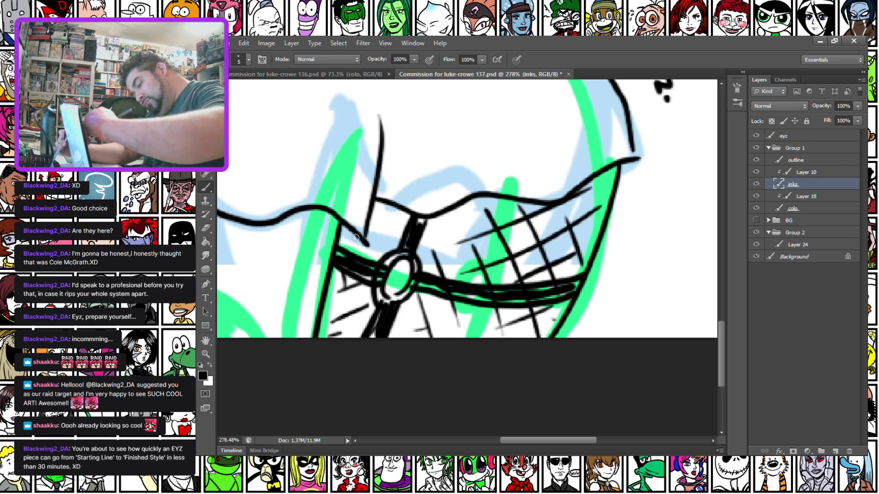
pyautogui.moveTo(357, 236); pyautogui.dragTo(360, 250)
# Ink the left thigh's outer edge below the hem and a thick curved stocking band across the thigh.
pyautogui.press('space')
pyautogui.moveTo(294, 248)
pyautogui.mouseDown()
pyautogui.moveTo(426, 277)
pyautogui.moveTo(349, 276)
pyautogui.moveTo(332, 238)
pyautogui.mouseUp()
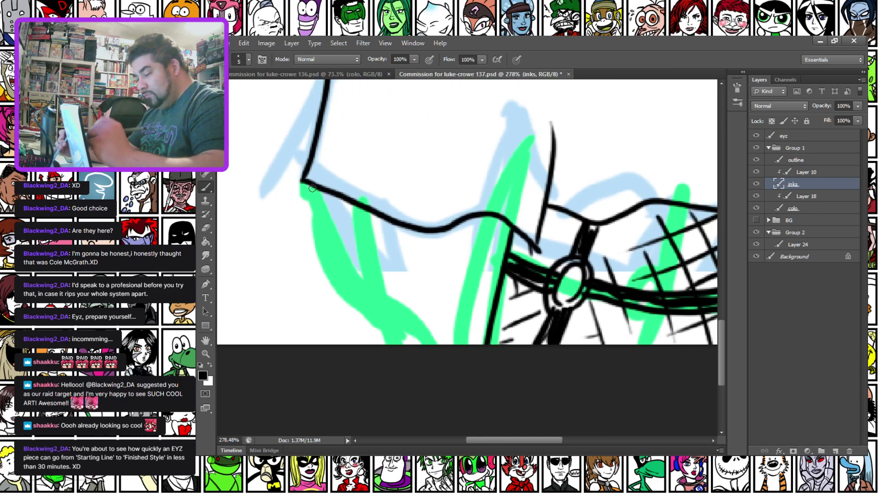
pyautogui.moveTo(322, 192)
pyautogui.mouseDown()
pyautogui.moveTo(325, 221)
pyautogui.moveTo(438, 363)
pyautogui.mouseUp()
pyautogui.hotkey('ctrl', 'z')
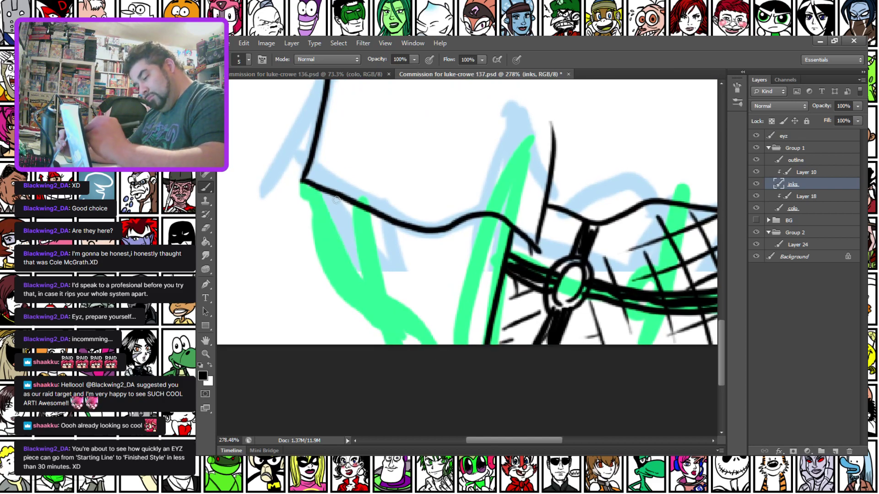
pyautogui.moveTo(341, 202); pyautogui.dragTo(389, 343)
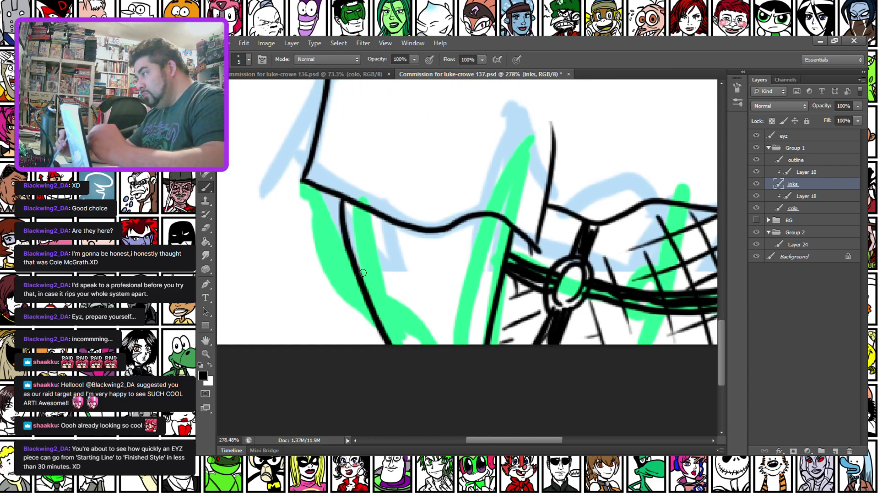
pyautogui.moveTo(361, 281)
pyautogui.mouseDown()
pyautogui.moveTo(380, 295)
pyautogui.moveTo(495, 288)
pyautogui.mouseUp()
pyautogui.moveTo(376, 306)
pyautogui.mouseDown()
pyautogui.moveTo(488, 302)
pyautogui.moveTo(373, 297)
pyautogui.moveTo(459, 312)
pyautogui.moveTo(493, 298)
pyautogui.mouseUp()
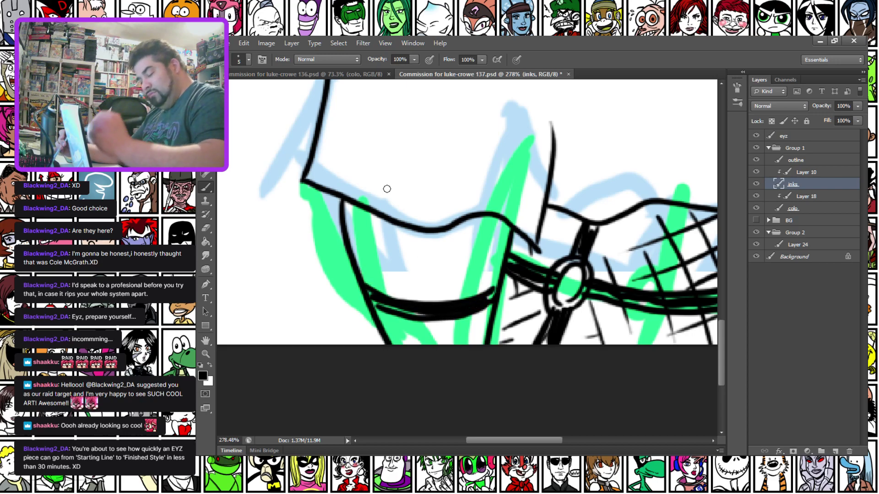
# Ink the crisscross fishnet pattern on the left thigh, both above and below its band.
pyautogui.moveTo(357, 232); pyautogui.dragTo(386, 287)
pyautogui.moveTo(368, 224); pyautogui.dragTo(417, 291)
pyautogui.moveTo(412, 229); pyautogui.dragTo(448, 289)
pyautogui.moveTo(451, 227); pyautogui.dragTo(471, 269)
pyautogui.moveTo(438, 320); pyautogui.dragTo(451, 336)
pyautogui.moveTo(399, 316); pyautogui.dragTo(422, 355)
pyautogui.moveTo(368, 265); pyautogui.dragTo(400, 227)
pyautogui.moveTo(387, 296); pyautogui.dragTo(425, 253)
pyautogui.moveTo(428, 253); pyautogui.dragTo(452, 230)
pyautogui.moveTo(426, 291); pyautogui.dragTo(486, 235)
pyautogui.moveTo(415, 345); pyautogui.dragTo(442, 320)
pyautogui.moveTo(391, 331); pyautogui.dragTo(410, 314)
# Ink the long outer edge of the hair on the right side and the inner strands between neck and shoulder.
pyautogui.moveTo(377, 172); pyautogui.dragTo(375, 305)
pyautogui.moveTo(420, 283); pyautogui.dragTo(394, 283)
pyautogui.moveTo(298, 157)
pyautogui.mouseDown()
pyautogui.moveTo(335, 362)
pyautogui.moveTo(417, 218)
pyautogui.mouseUp()
pyautogui.moveTo(418, 215); pyautogui.dragTo(450, 193)
pyautogui.moveTo(455, 125); pyautogui.dragTo(361, 267)
pyautogui.moveTo(403, 170); pyautogui.dragTo(319, 182)
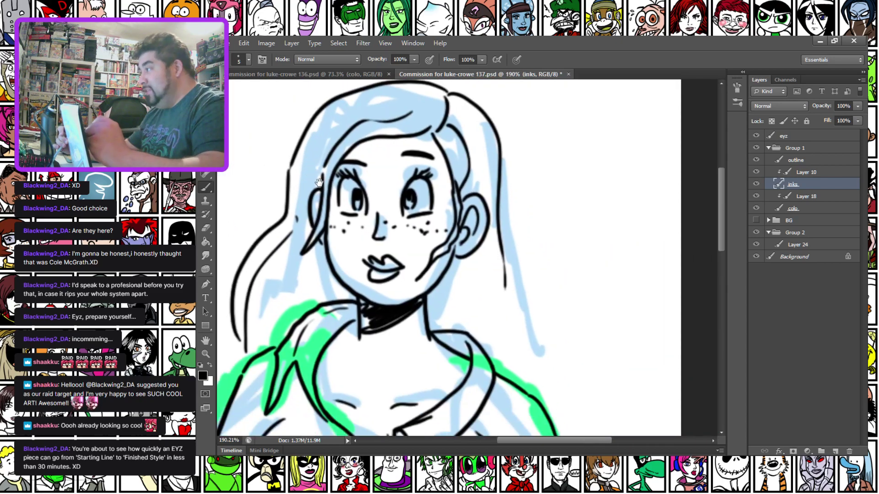
pyautogui.moveTo(491, 147)
pyautogui.mouseDown()
pyautogui.moveTo(536, 321)
pyautogui.moveTo(544, 403)
pyautogui.mouseUp()
pyautogui.moveTo(454, 238); pyautogui.dragTo(433, 302)
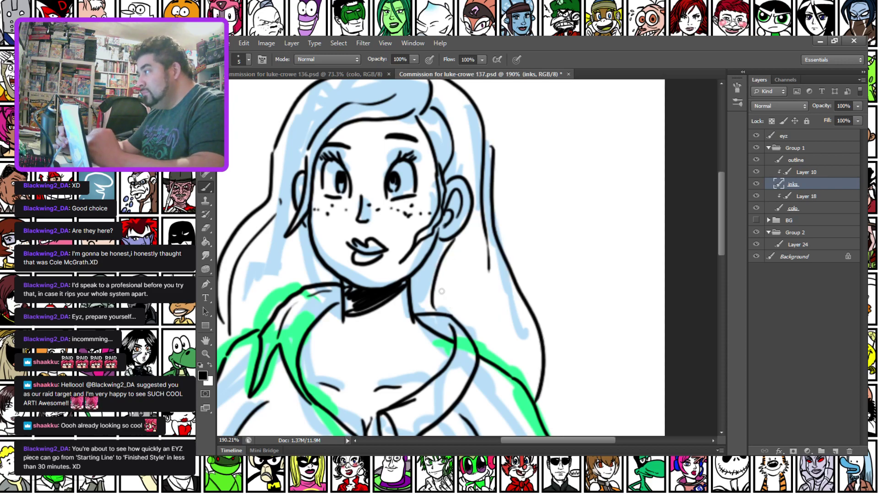
pyautogui.moveTo(426, 261); pyautogui.dragTo(421, 317)
pyautogui.moveTo(468, 242); pyautogui.dragTo(472, 321)
pyautogui.moveTo(455, 261); pyautogui.dragTo(466, 327)
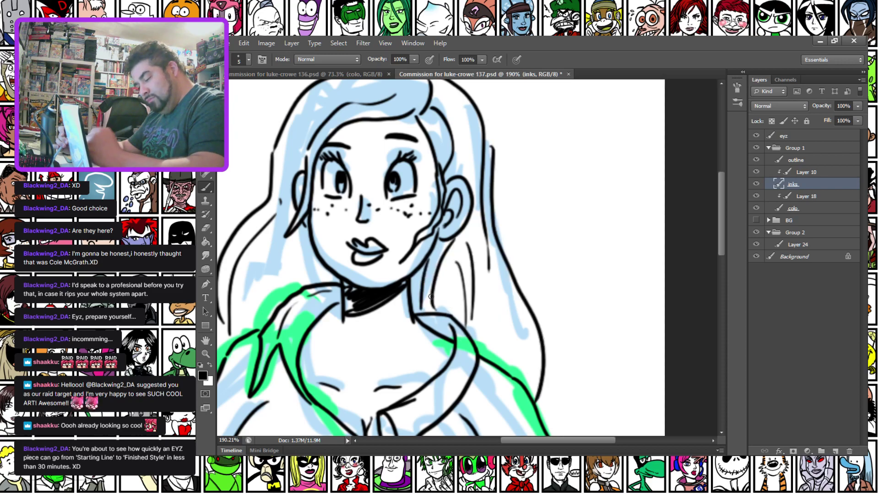
# Ink the inner hair strands on the left side, between the ear and the collar.
pyautogui.moveTo(315, 309); pyautogui.dragTo(488, 280)
pyautogui.moveTo(449, 194); pyautogui.dragTo(405, 321)
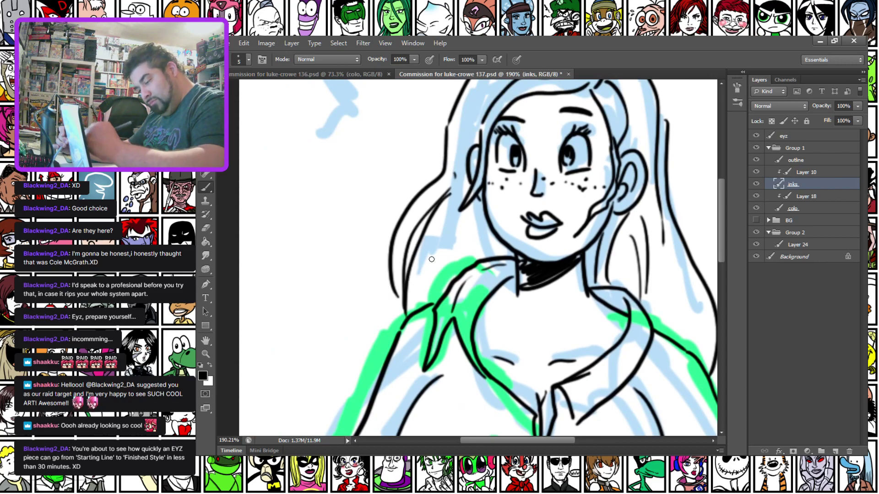
pyautogui.moveTo(461, 203)
pyautogui.mouseDown()
pyautogui.moveTo(425, 272)
pyautogui.moveTo(448, 277)
pyautogui.mouseUp()
pyautogui.moveTo(487, 223); pyautogui.dragTo(466, 263)
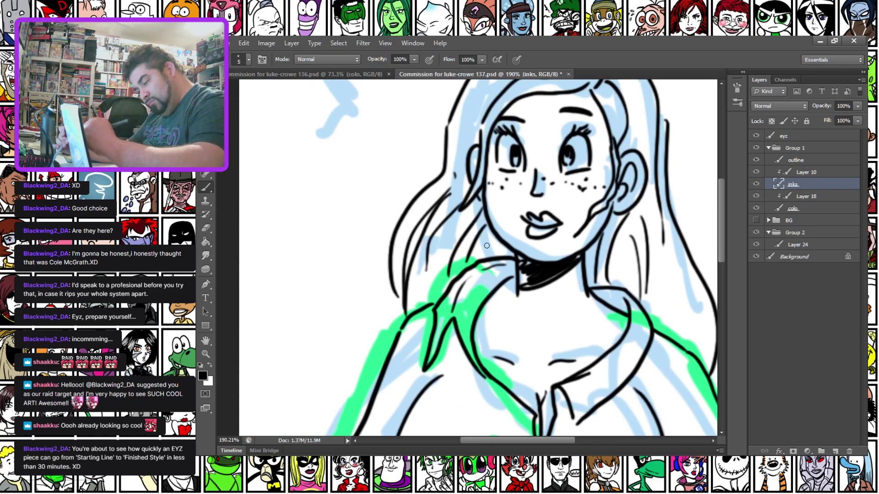
# Make the outline layer active and hide the rough sketch in Group 2.
pyautogui.scroll(-5, 414, 181)
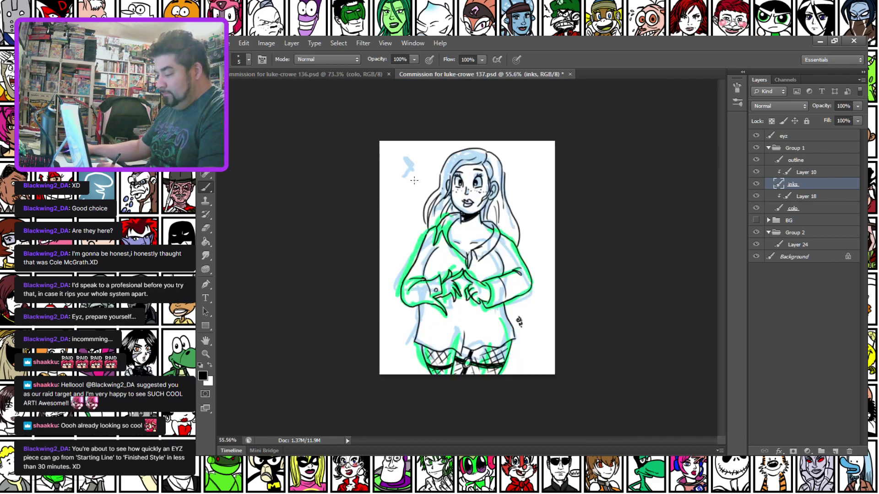
pyautogui.click(806, 161)
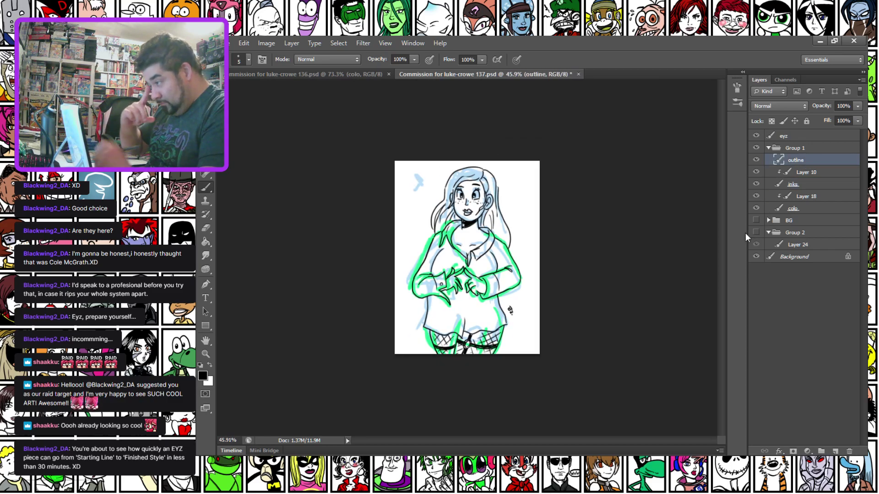
pyautogui.press('Delete')
pyautogui.scroll(10, 453, 358)
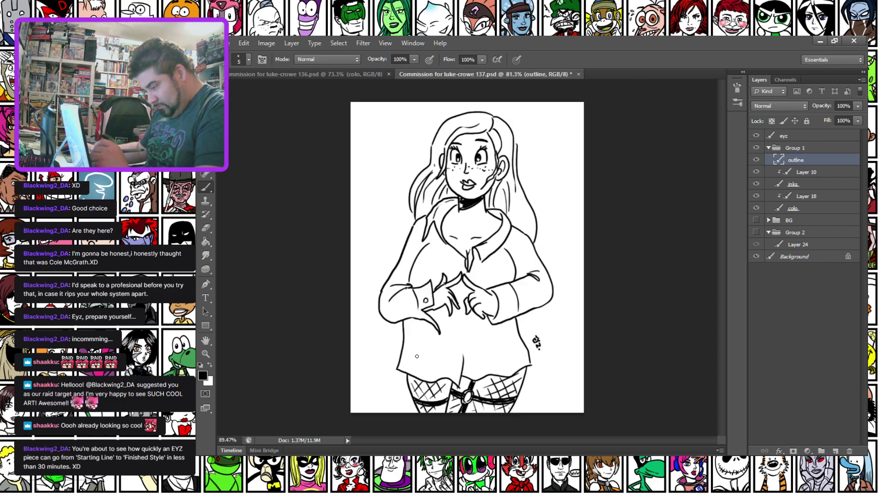
# With a size 9 brush, thicken the shirt's left side edge and the outer and inner contours of the thighs.
pyautogui.rightClick(386, 167)
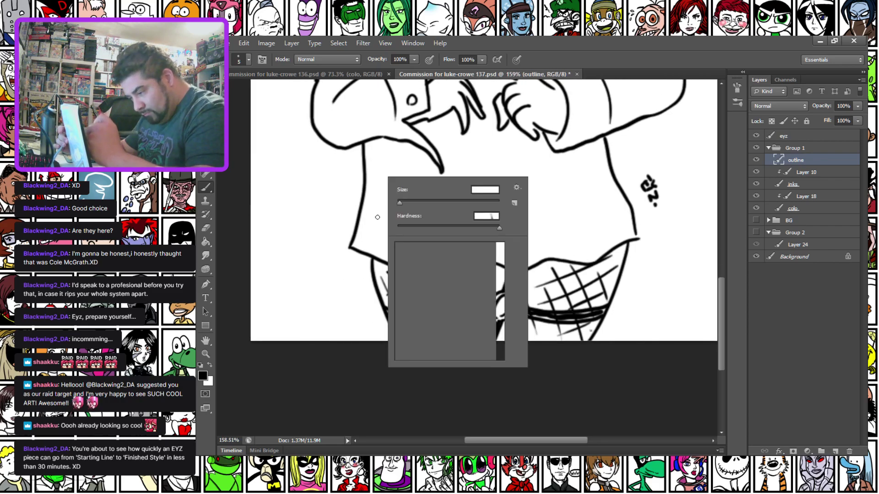
pyautogui.click(403, 276)
pyautogui.moveTo(362, 142)
pyautogui.mouseDown()
pyautogui.moveTo(365, 184)
pyautogui.moveTo(350, 246)
pyautogui.moveTo(372, 257)
pyautogui.moveTo(376, 293)
pyautogui.mouseUp()
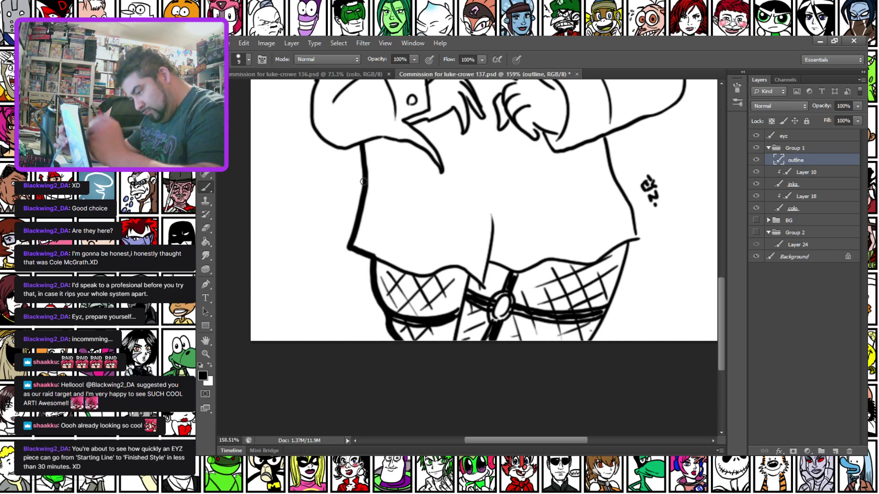
pyautogui.moveTo(493, 219)
pyautogui.mouseDown()
pyautogui.moveTo(412, 202)
pyautogui.moveTo(390, 209)
pyautogui.mouseUp()
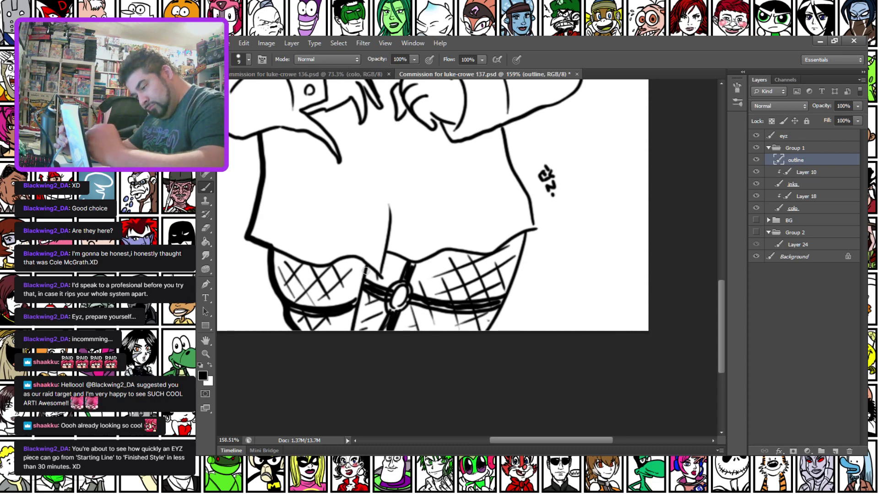
pyautogui.moveTo(366, 290); pyautogui.dragTo(359, 349)
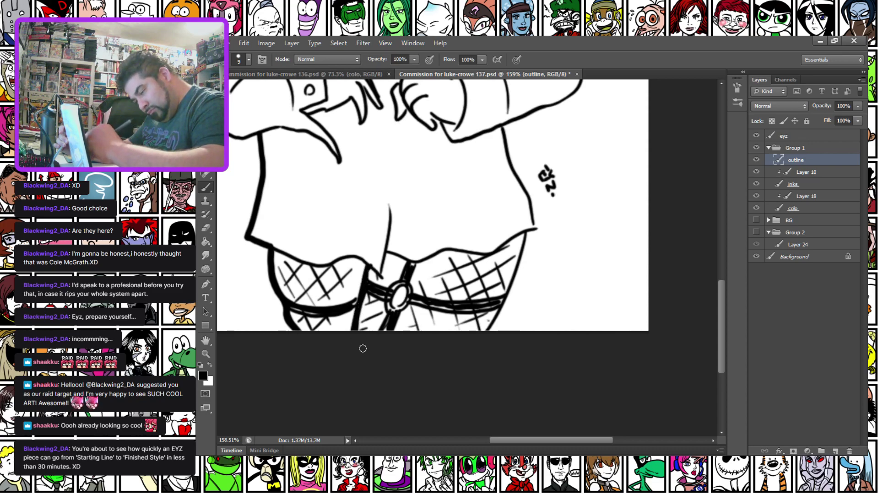
pyautogui.moveTo(526, 231); pyautogui.dragTo(501, 310)
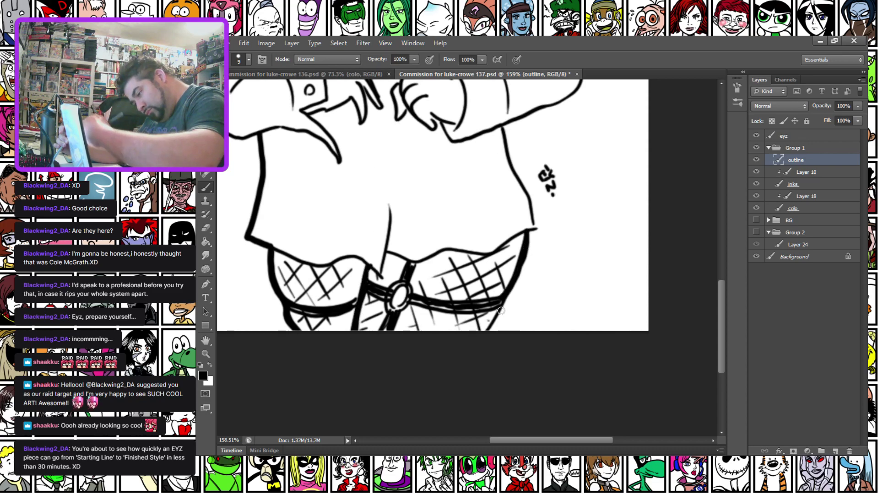
# Thicken the outer contour of the left sleeve, the hair's left side and the top of the head.
pyautogui.moveTo(314, 154); pyautogui.dragTo(384, 299)
pyautogui.moveTo(444, 170)
pyautogui.mouseDown()
pyautogui.moveTo(385, 295)
pyautogui.moveTo(377, 318)
pyautogui.moveTo(402, 363)
pyautogui.mouseUp()
pyautogui.moveTo(397, 134); pyautogui.dragTo(369, 347)
pyautogui.moveTo(451, 262)
pyautogui.mouseDown()
pyautogui.moveTo(424, 310)
pyautogui.moveTo(418, 359)
pyautogui.moveTo(425, 290)
pyautogui.moveTo(417, 345)
pyautogui.moveTo(411, 285)
pyautogui.moveTo(444, 240)
pyautogui.mouseUp()
pyautogui.moveTo(456, 207)
pyautogui.mouseDown()
pyautogui.moveTo(479, 155)
pyautogui.moveTo(505, 135)
pyautogui.moveTo(560, 125)
pyautogui.moveTo(619, 150)
pyautogui.moveTo(636, 200)
pyautogui.mouseUp()
pyautogui.moveTo(523, 245); pyautogui.dragTo(374, 189)
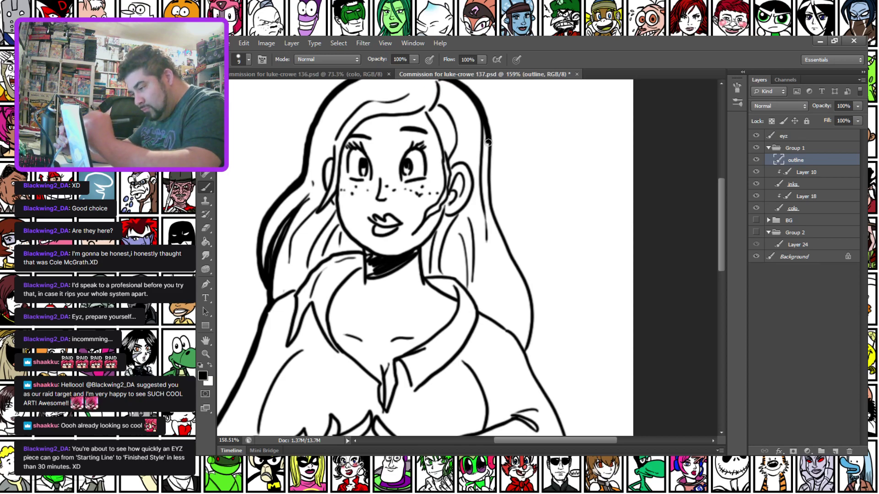
# Thicken the outer edge of the hair on the right side down to the shoulder, redoing unsatisfactory strokes.
pyautogui.moveTo(488, 142); pyautogui.dragTo(490, 192)
pyautogui.hotkey('ctrl', 'z')
pyautogui.moveTo(487, 140); pyautogui.dragTo(491, 187)
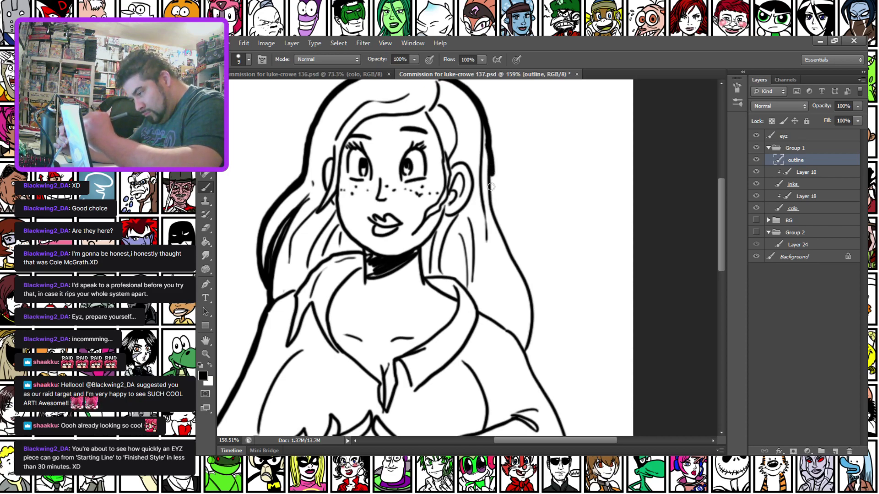
pyautogui.moveTo(496, 218); pyautogui.dragTo(519, 266)
pyautogui.moveTo(530, 304); pyautogui.dragTo(524, 350)
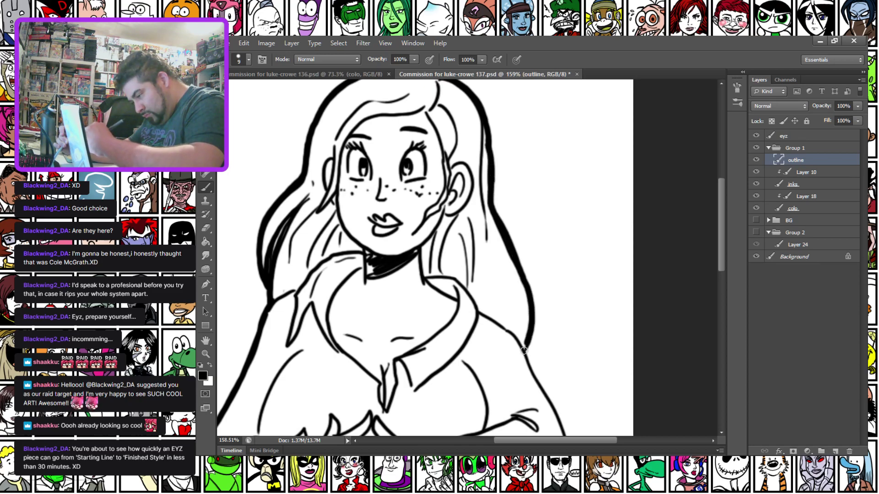
pyautogui.hotkey('ctrl', 'z')
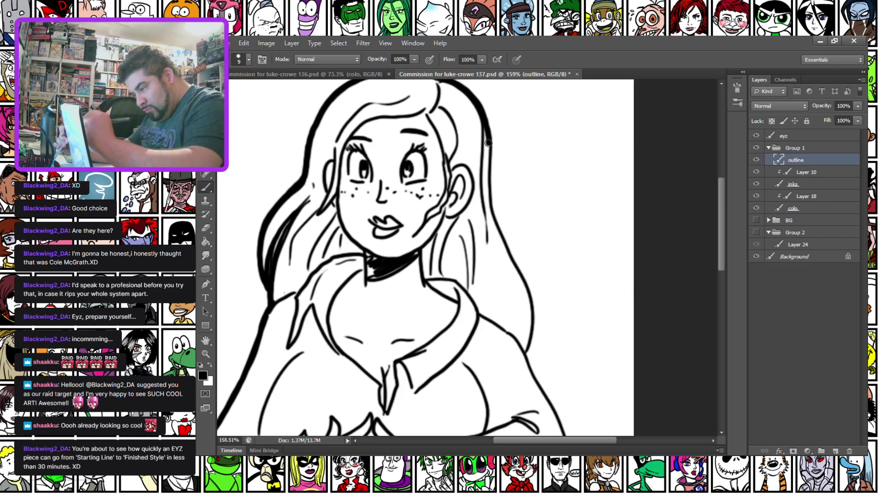
pyautogui.moveTo(490, 179)
pyautogui.mouseDown()
pyautogui.moveTo(489, 215)
pyautogui.moveTo(534, 329)
pyautogui.moveTo(531, 351)
pyautogui.moveTo(454, 123)
pyautogui.mouseUp()
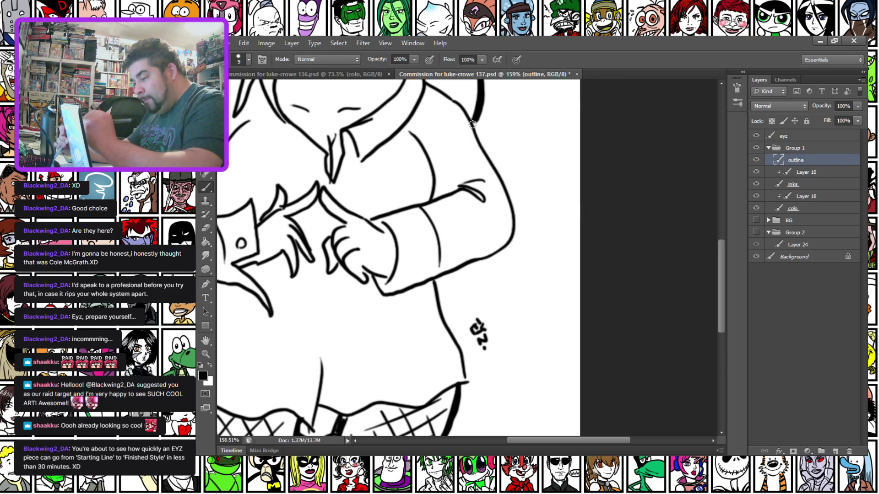
# Thicken the right sleeve's outer and lower edges and the shirt's right side down to the hem.
pyautogui.moveTo(489, 161)
pyautogui.mouseDown()
pyautogui.moveTo(511, 216)
pyautogui.moveTo(509, 244)
pyautogui.mouseUp()
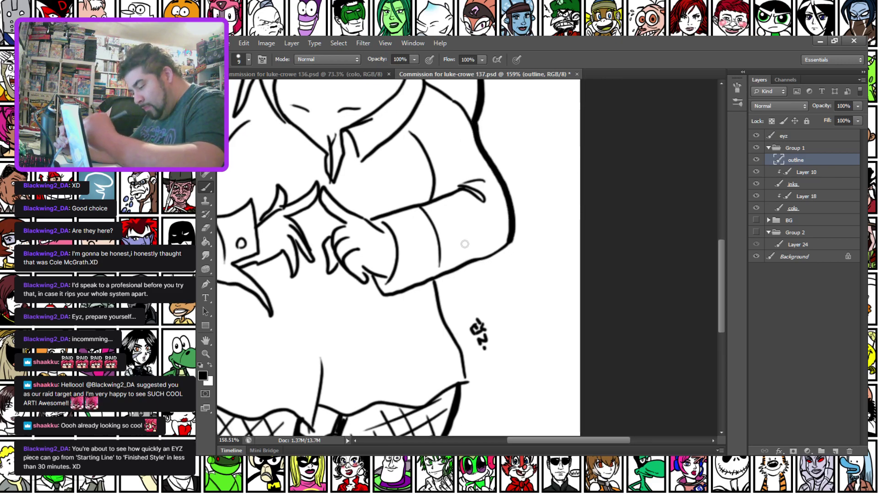
pyautogui.moveTo(435, 278); pyautogui.dragTo(472, 264)
pyautogui.moveTo(512, 233); pyautogui.dragTo(493, 258)
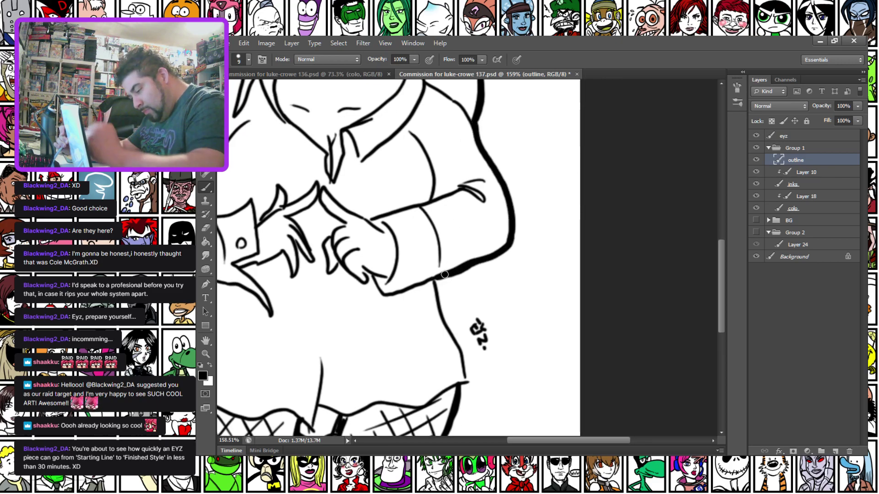
pyautogui.moveTo(436, 278); pyautogui.dragTo(467, 380)
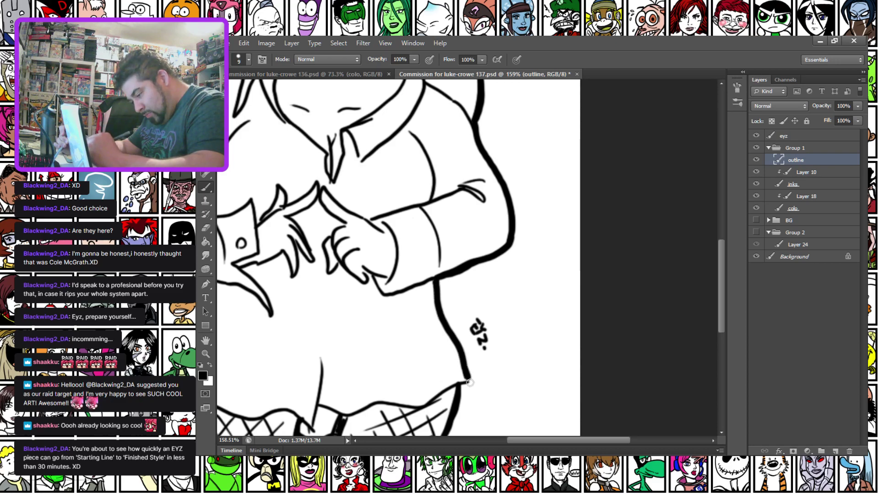
pyautogui.moveTo(340, 331); pyautogui.dragTo(395, 333)
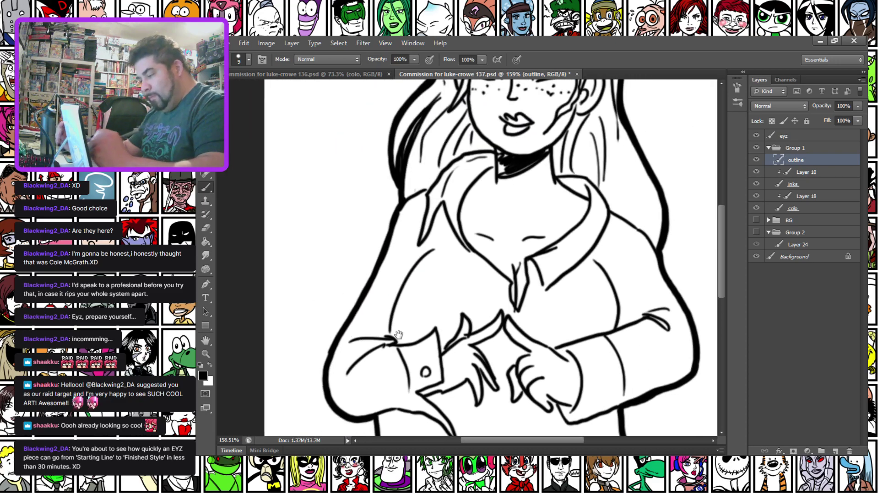
# On the colo layer, paint a pale pink skin base over the face and neck with a size 48 brush.
pyautogui.scroll(-10, 400, 329)
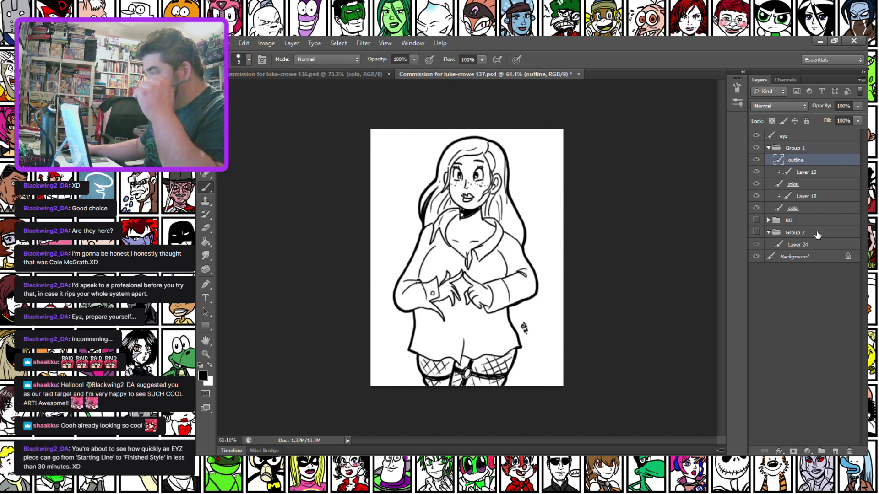
pyautogui.click(809, 208)
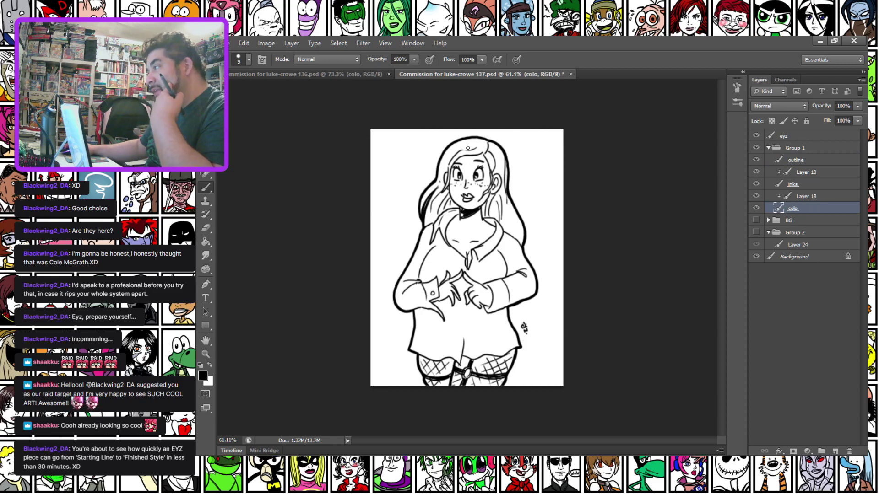
pyautogui.scroll(6, 467, 148)
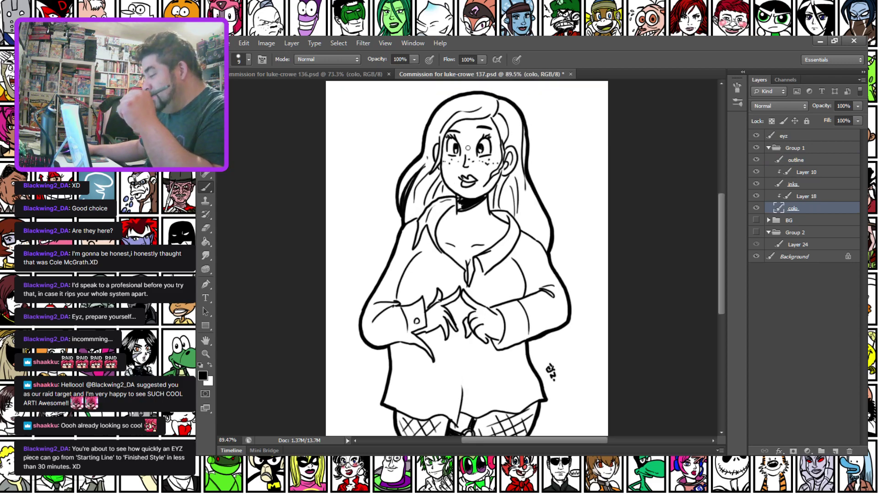
pyautogui.scroll(1, 468, 148)
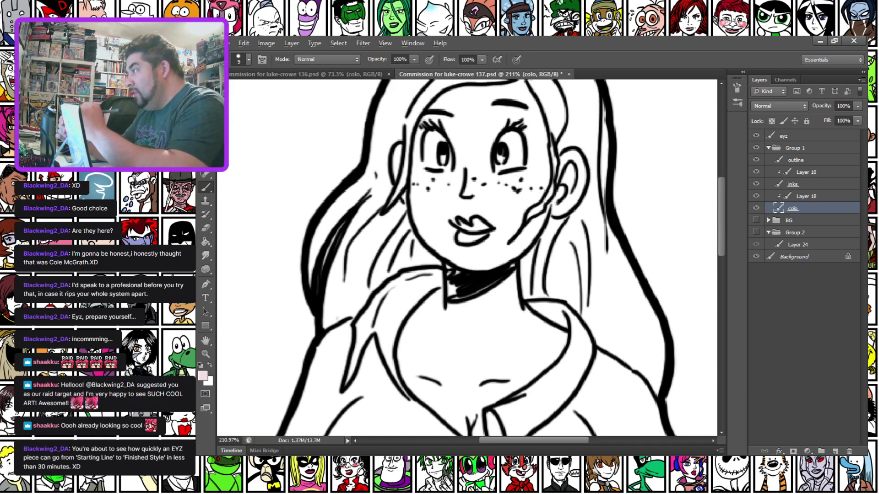
pyautogui.rightClick(453, 189)
pyautogui.click(494, 224)
pyautogui.moveTo(402, 160)
pyautogui.mouseDown()
pyautogui.moveTo(409, 229)
pyautogui.moveTo(384, 402)
pyautogui.moveTo(419, 417)
pyautogui.moveTo(477, 406)
pyautogui.moveTo(513, 377)
pyautogui.moveTo(550, 379)
pyautogui.moveTo(571, 232)
pyautogui.moveTo(515, 133)
pyautogui.moveTo(472, 118)
pyautogui.moveTo(434, 157)
pyautogui.mouseUp()
pyautogui.moveTo(385, 356); pyautogui.dragTo(394, 220)
# Extend the pale pink skin base over the chest, both hands and the thighs down to the canvas edge.
pyautogui.moveTo(483, 324); pyautogui.dragTo(483, 358)
pyautogui.moveTo(355, 278); pyautogui.dragTo(357, 271)
pyautogui.moveTo(299, 365); pyautogui.dragTo(261, 199)
pyautogui.moveTo(320, 220)
pyautogui.mouseDown()
pyautogui.moveTo(353, 278)
pyautogui.moveTo(451, 239)
pyautogui.moveTo(504, 206)
pyautogui.moveTo(527, 337)
pyautogui.mouseUp()
pyautogui.moveTo(524, 341)
pyautogui.mouseDown()
pyautogui.moveTo(538, 294)
pyautogui.moveTo(569, 21)
pyautogui.mouseUp()
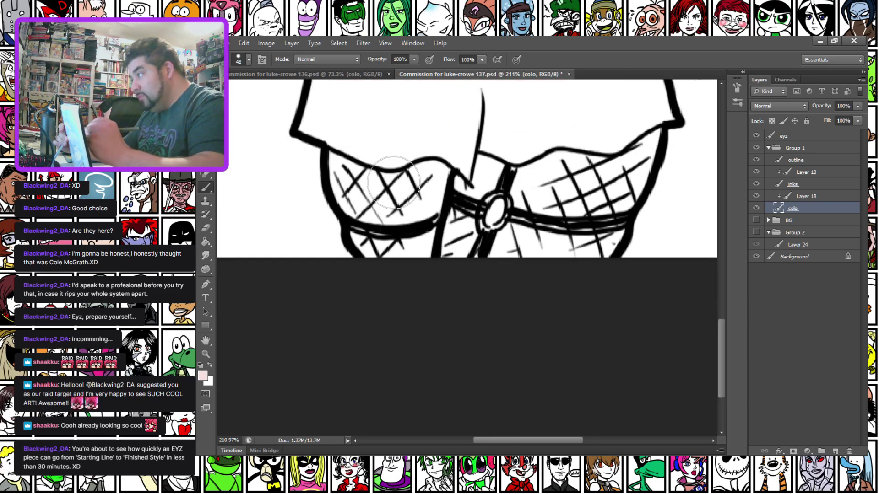
pyautogui.moveTo(356, 189)
pyautogui.mouseDown()
pyautogui.moveTo(343, 141)
pyautogui.moveTo(354, 212)
pyautogui.moveTo(380, 254)
pyautogui.moveTo(442, 268)
pyautogui.moveTo(508, 110)
pyautogui.moveTo(624, 118)
pyautogui.moveTo(641, 174)
pyautogui.moveTo(586, 257)
pyautogui.moveTo(590, 247)
pyautogui.mouseUp()
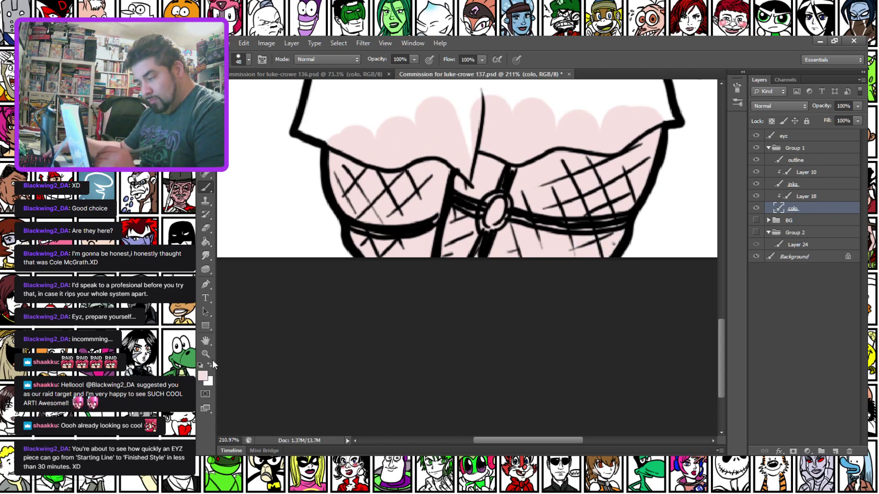
# Set the foreground colour to salmon pink e29786.
pyautogui.click(203, 376)
pyautogui.scroll(8, 310, 348)
pyautogui.click(585, 246)
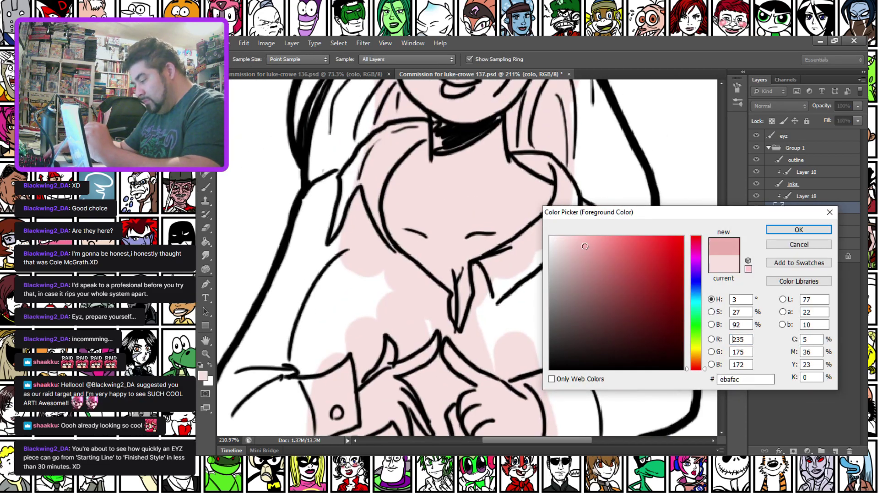
pyautogui.moveTo(585, 246); pyautogui.dragTo(583, 244)
pyautogui.moveTo(697, 369); pyautogui.dragTo(697, 366)
pyautogui.click(604, 251)
pyautogui.press('Return')
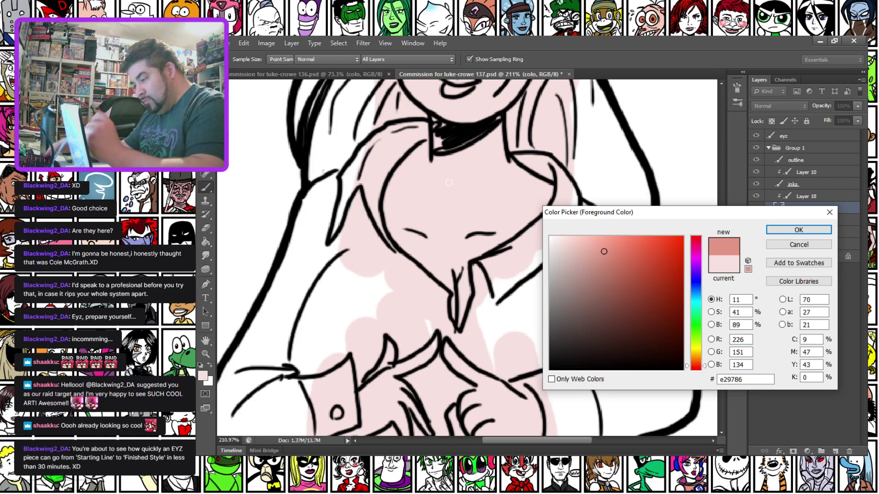
pyautogui.press('Return')
# With a soft size 56 brush, shade the neck below the chin, the cheeks and the sides of the face.
pyautogui.rightClick(450, 202)
pyautogui.click(514, 268)
pyautogui.click(484, 177)
pyautogui.moveTo(435, 133)
pyautogui.mouseDown()
pyautogui.moveTo(437, 143)
pyautogui.moveTo(489, 137)
pyautogui.mouseUp()
pyautogui.moveTo(356, 225); pyautogui.dragTo(351, 352)
pyautogui.moveTo(372, 271); pyautogui.dragTo(480, 276)
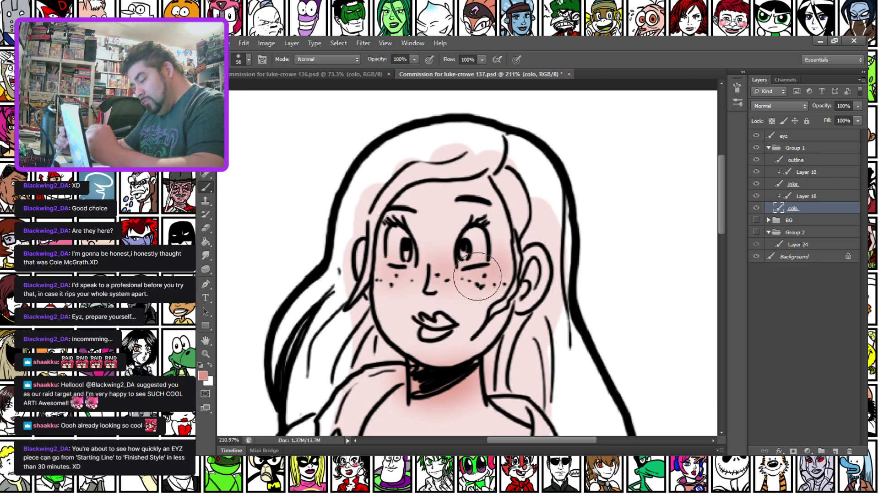
pyautogui.moveTo(392, 274); pyautogui.dragTo(371, 263)
pyautogui.moveTo(334, 336); pyautogui.dragTo(331, 359)
pyautogui.moveTo(384, 217)
pyautogui.mouseDown()
pyautogui.moveTo(415, 194)
pyautogui.moveTo(503, 191)
pyautogui.mouseUp()
# Softly shade the skin below the collar and around both wrists in salmon pink.
pyautogui.scroll(-10, 351, 250)
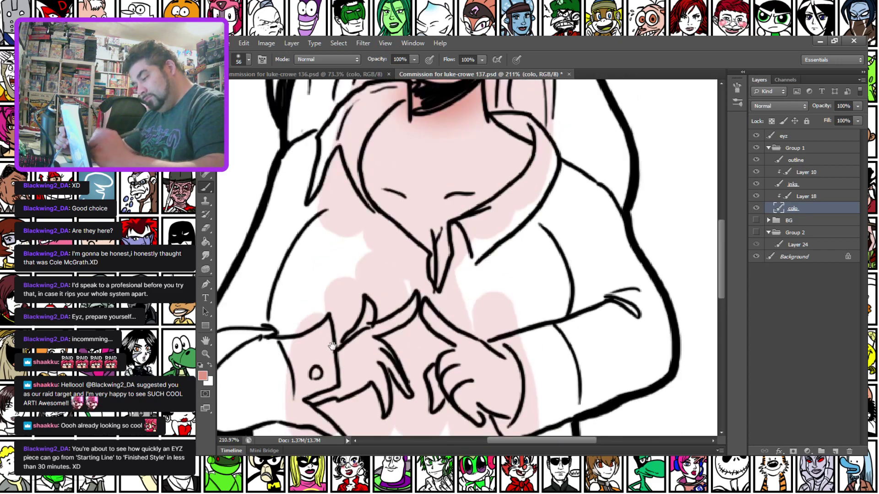
pyautogui.moveTo(454, 301)
pyautogui.mouseDown()
pyautogui.moveTo(369, 298)
pyautogui.moveTo(393, 298)
pyautogui.mouseUp()
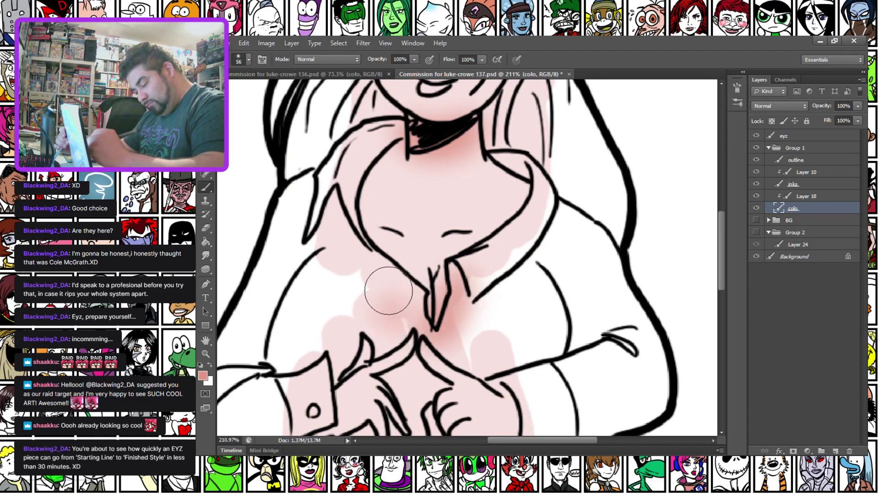
pyautogui.scroll(-6, 393, 298)
pyautogui.moveTo(499, 218); pyautogui.dragTo(539, 341)
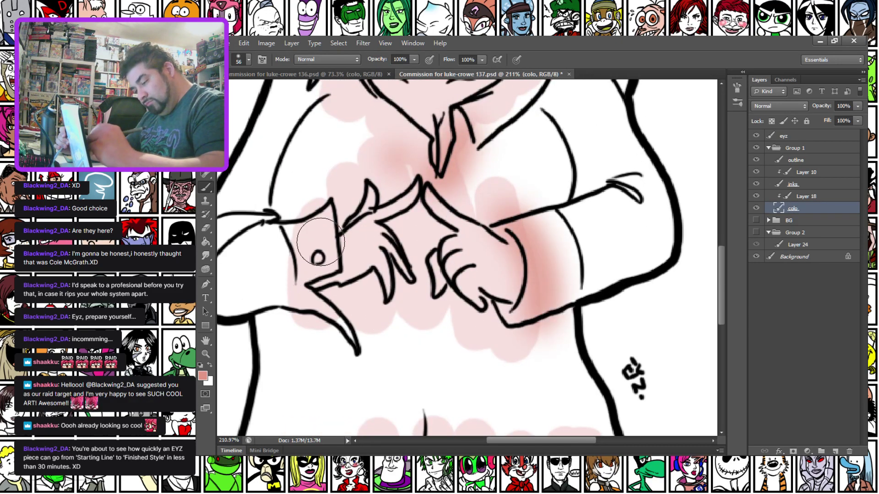
pyautogui.moveTo(323, 246); pyautogui.dragTo(340, 335)
# Softly shade the thighs below the shirt hem and along their inner edges in salmon pink.
pyautogui.scroll(-10, 308, 231)
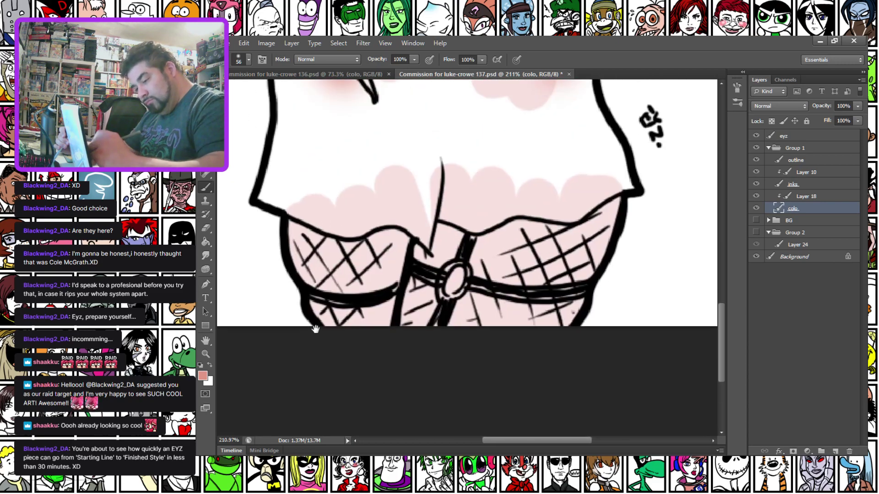
pyautogui.moveTo(300, 202)
pyautogui.mouseDown()
pyautogui.moveTo(430, 211)
pyautogui.moveTo(414, 236)
pyautogui.moveTo(409, 222)
pyautogui.mouseUp()
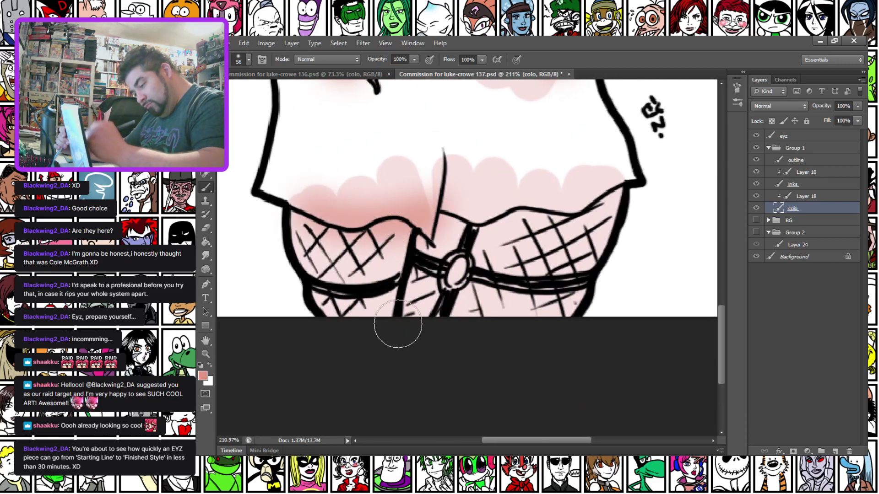
pyautogui.moveTo(395, 313); pyautogui.dragTo(410, 197)
pyautogui.moveTo(419, 235)
pyautogui.mouseDown()
pyautogui.moveTo(458, 275)
pyautogui.moveTo(412, 192)
pyautogui.moveTo(430, 228)
pyautogui.moveTo(581, 165)
pyautogui.mouseUp()
pyautogui.moveTo(309, 184); pyautogui.dragTo(311, 183)
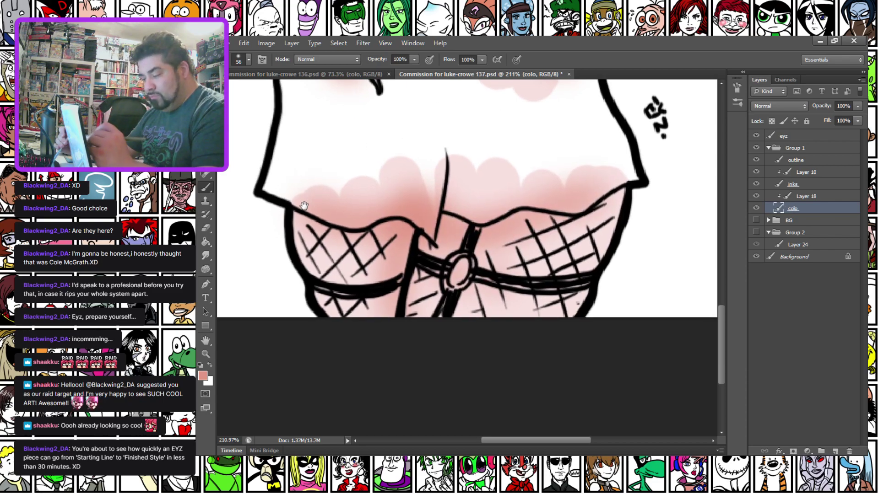
# With a pale pink size 5 brush, add small highlights to the thighs, chest, neck and cheeks.
pyautogui.click(203, 376)
pyautogui.click(203, 376)
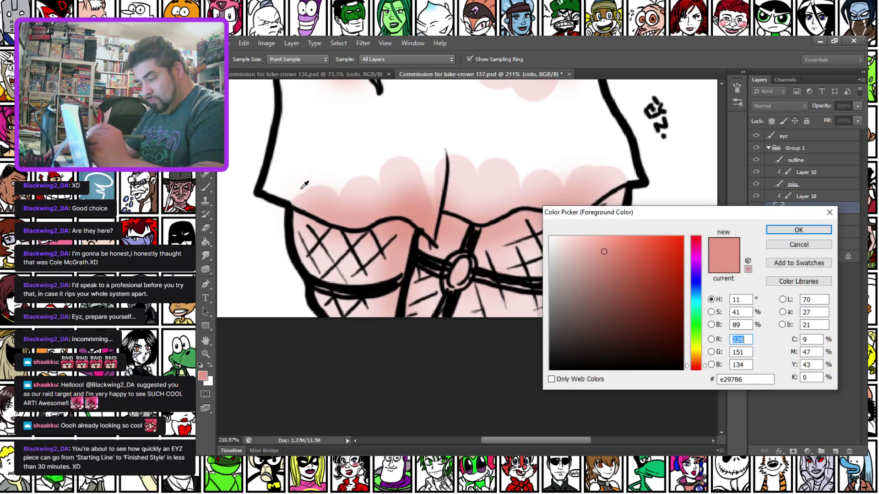
pyautogui.click(441, 186)
pyautogui.press('Return')
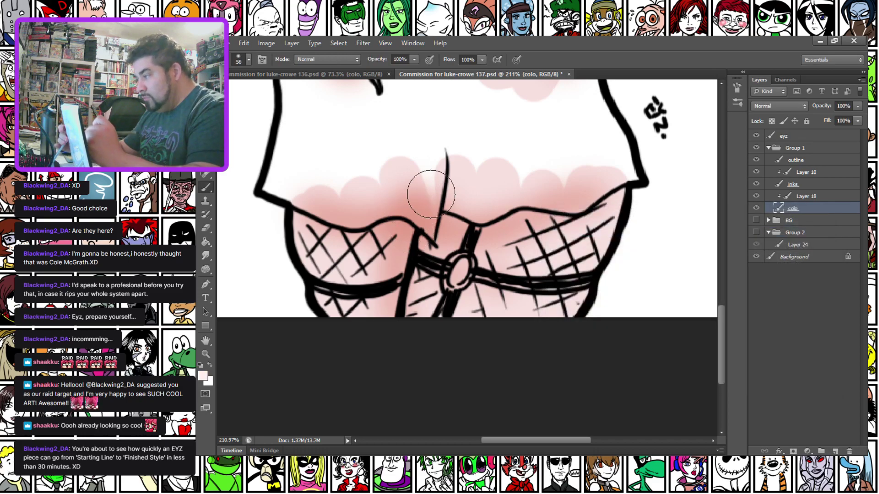
pyautogui.rightClick(432, 197)
pyautogui.click(532, 275)
pyautogui.click(314, 246)
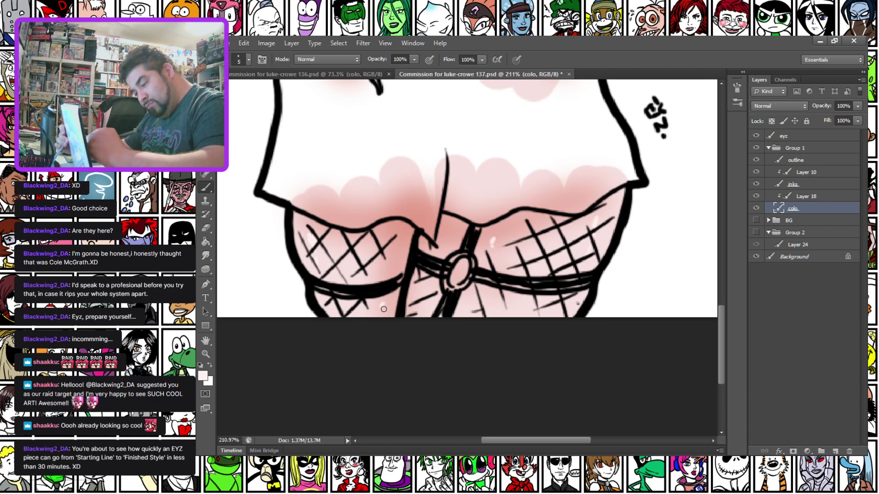
pyautogui.scroll(10, 384, 255)
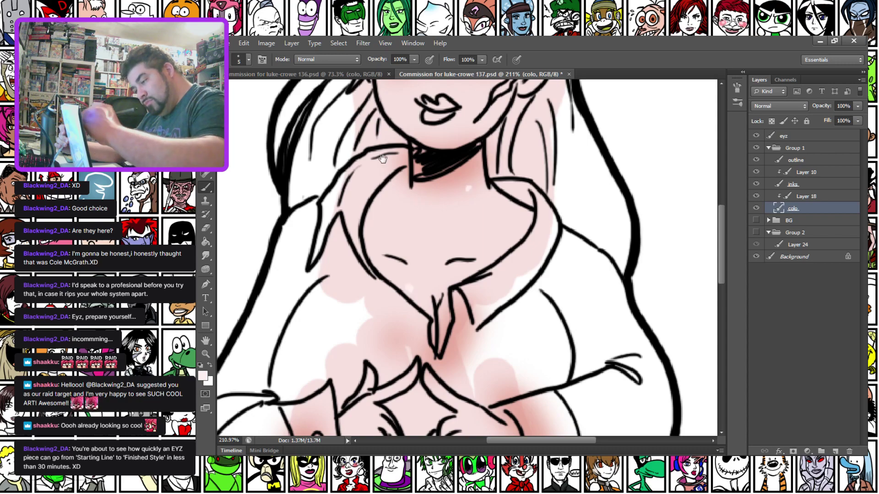
pyautogui.moveTo(384, 137); pyautogui.dragTo(384, 276)
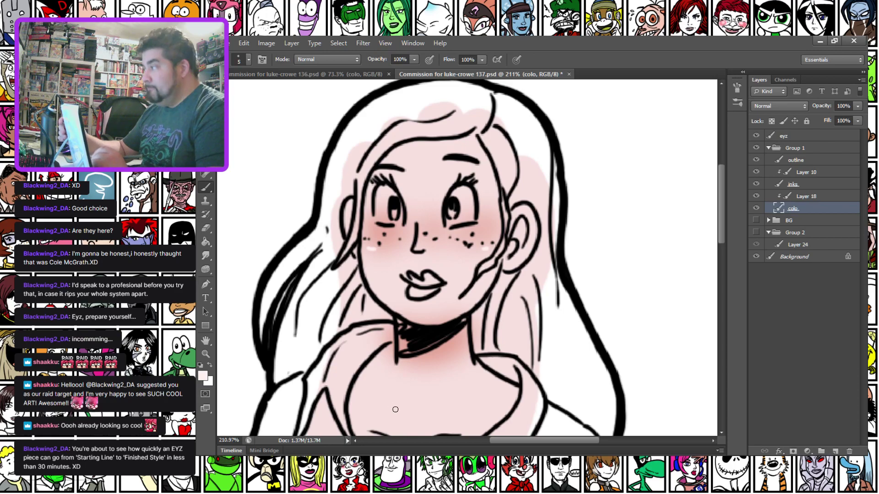
# Set the foreground colour to coral e67d6a and the brush size to 22.
pyautogui.click(202, 378)
pyautogui.click(494, 252)
pyautogui.click(623, 251)
pyautogui.click(799, 229)
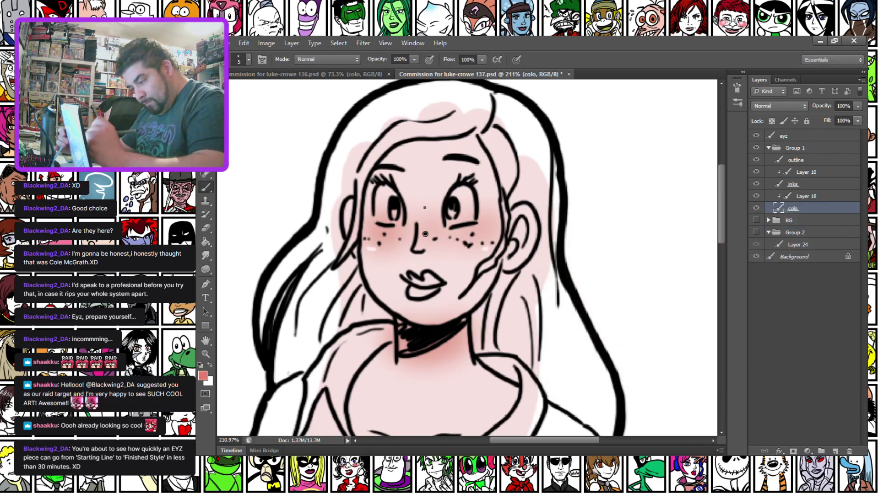
pyautogui.rightClick(423, 223)
pyautogui.moveTo(432, 235); pyautogui.dragTo(442, 236)
pyautogui.moveTo(376, 237); pyautogui.dragTo(393, 238)
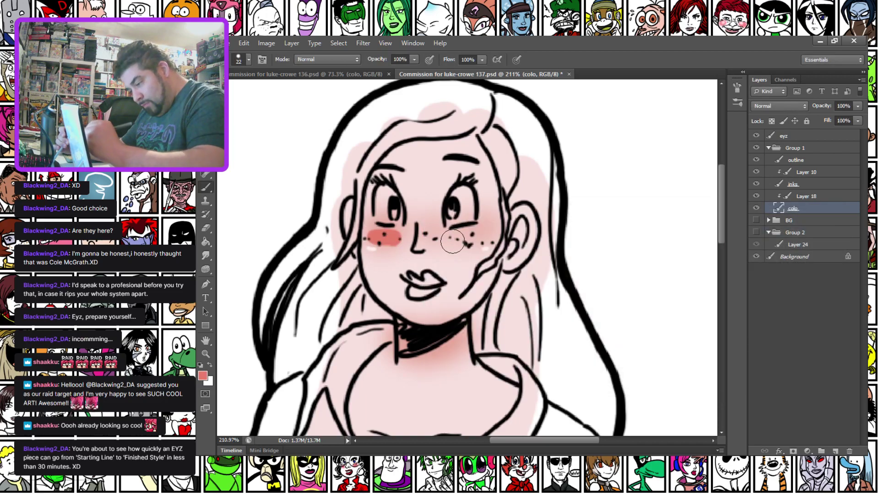
pyautogui.moveTo(454, 242); pyautogui.dragTo(480, 239)
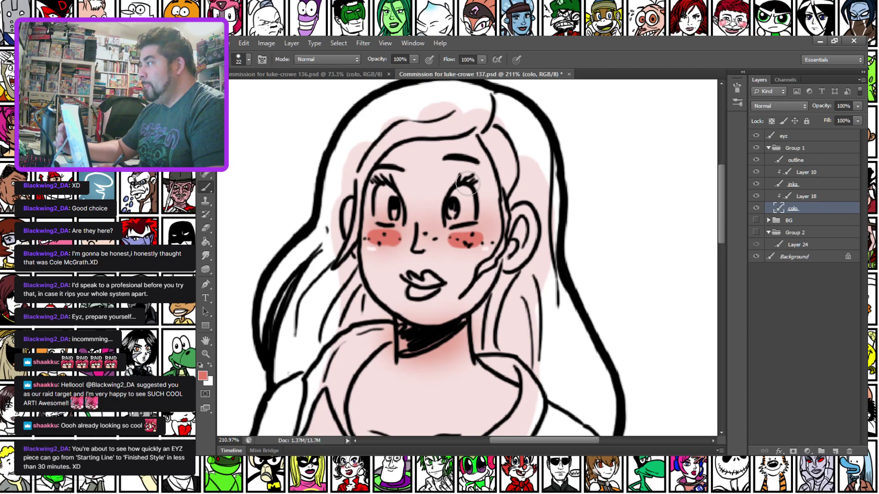
pyautogui.hotkey('ctrl', 'alt', 'z')
pyautogui.hotkey('ctrl', 'alt', 'z')
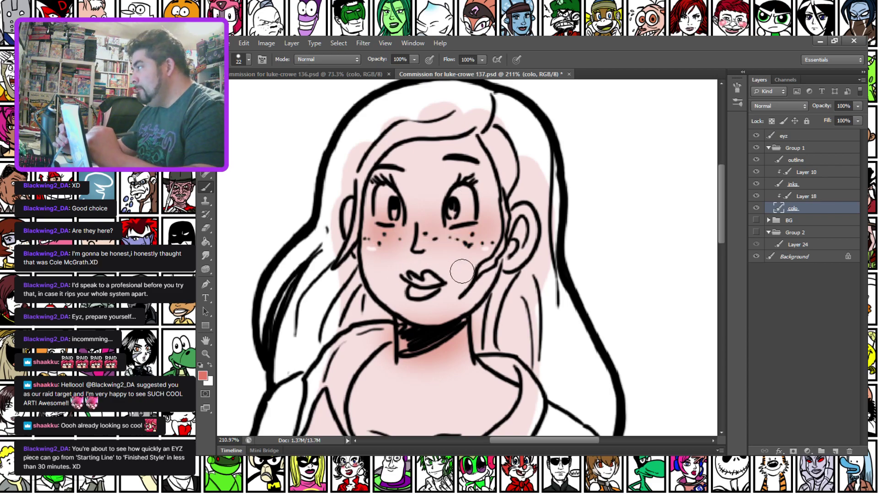
pyautogui.moveTo(461, 245)
pyautogui.mouseDown()
pyautogui.moveTo(471, 242)
pyautogui.moveTo(450, 246)
pyautogui.mouseUp()
pyautogui.hotkey('ctrl', 'alt', 'z')
# Paint a round coral blush spot on each cheek and fill the upper lip in coral red.
pyautogui.moveTo(378, 245); pyautogui.dragTo(384, 241)
pyautogui.moveTo(460, 241); pyautogui.dragTo(464, 244)
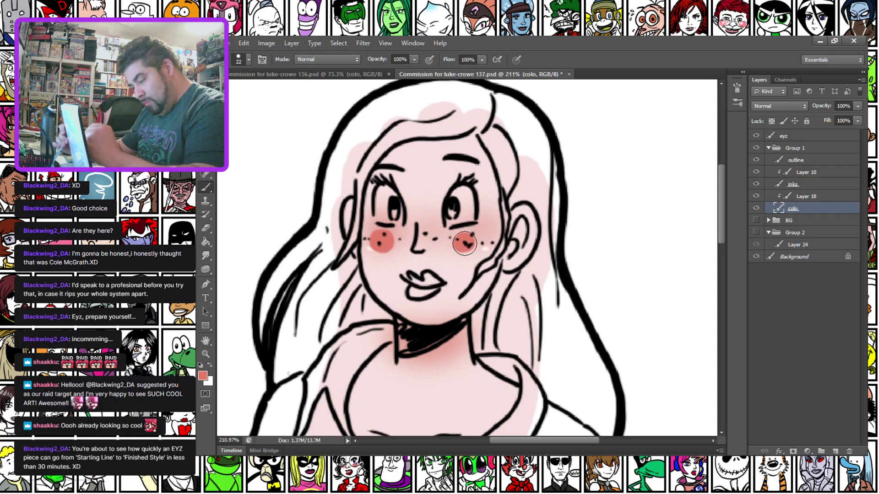
pyautogui.moveTo(414, 283); pyautogui.dragTo(420, 280)
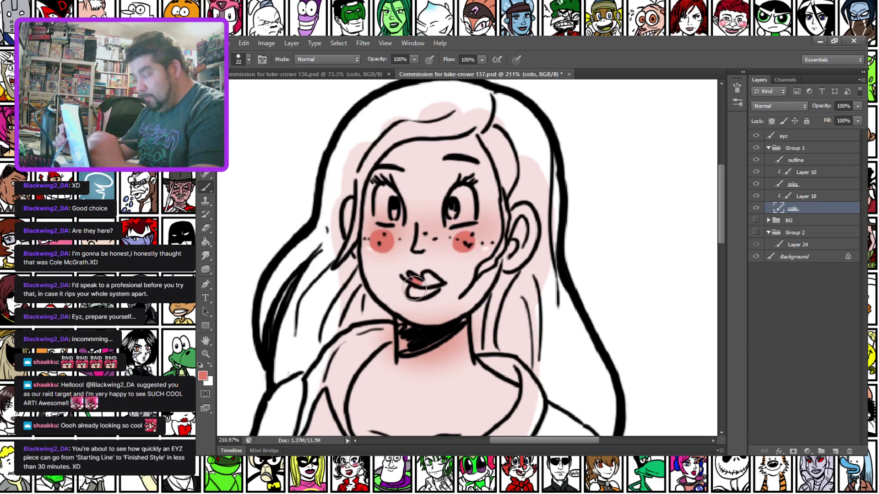
pyautogui.click(203, 375)
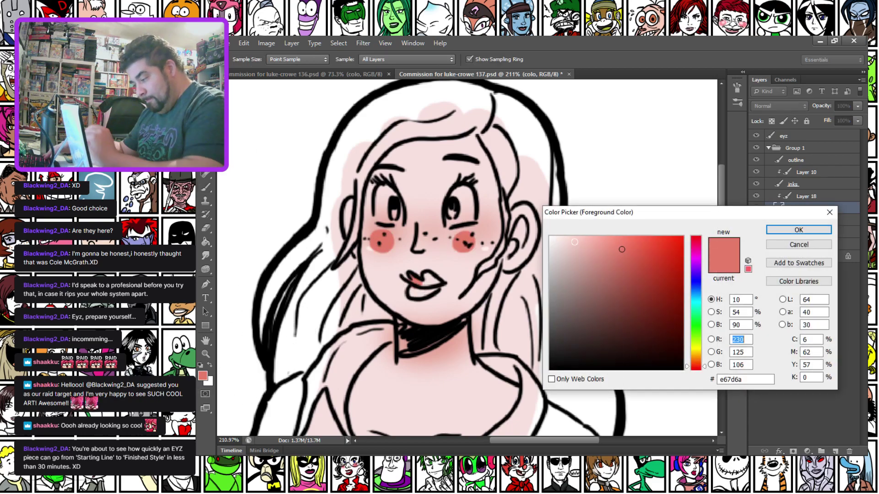
pyautogui.press('Return')
pyautogui.moveTo(412, 288); pyautogui.dragTo(434, 281)
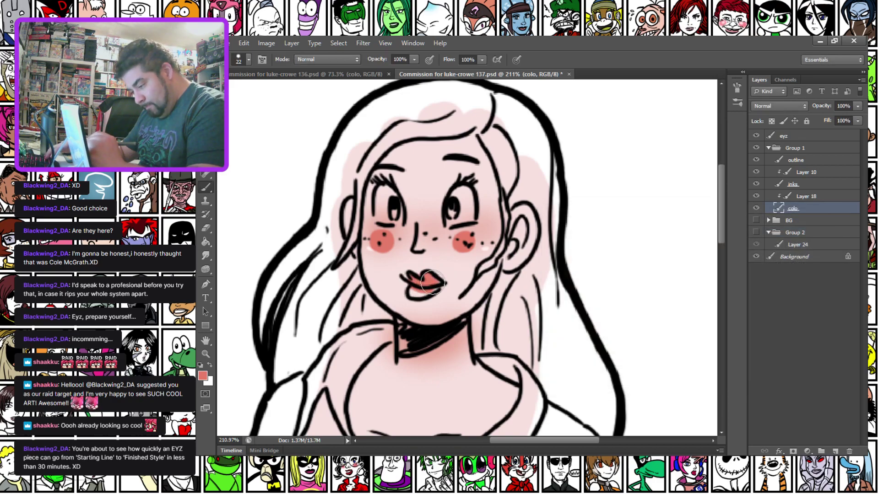
# Fill the lower lip with light pink feb5a7.
pyautogui.click(204, 377)
pyautogui.click(593, 245)
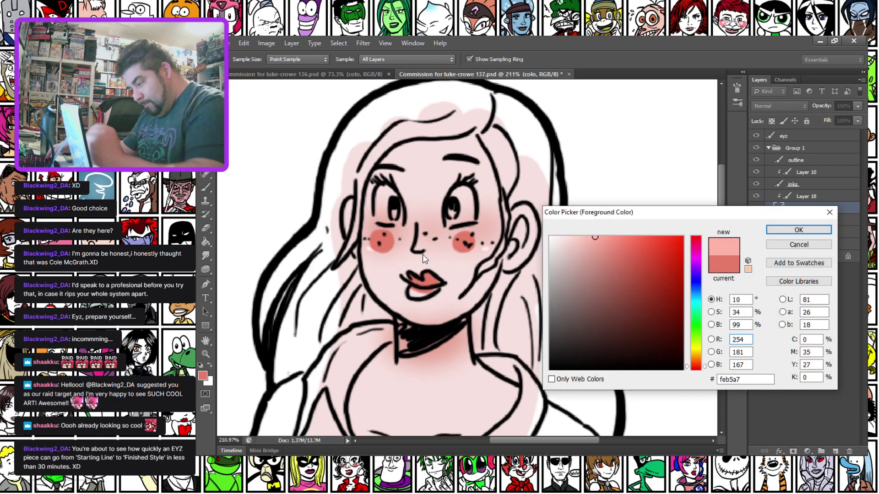
pyautogui.press('Return')
pyautogui.moveTo(407, 286); pyautogui.dragTo(431, 291)
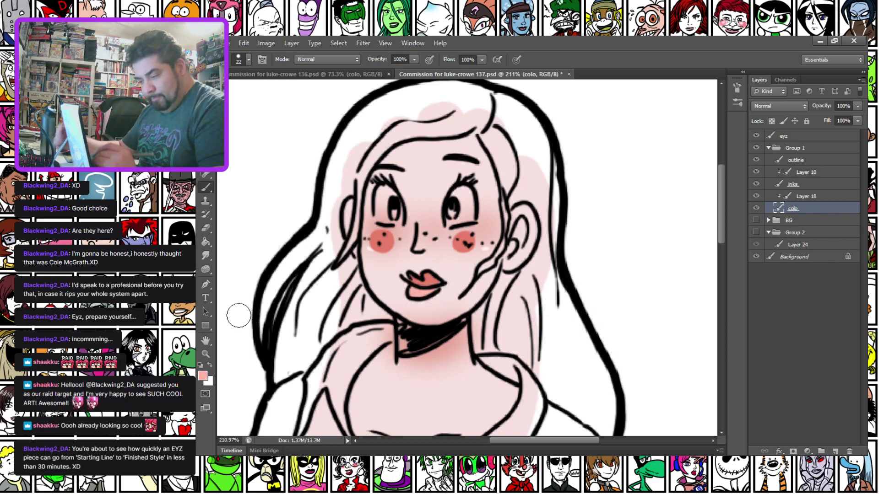
# Sample white from the background and paint the whites of both eyes.
pyautogui.keyDown('alt'); pyautogui.click(270, 183); pyautogui.keyUp('alt')
pyautogui.moveTo(383, 190)
pyautogui.mouseDown()
pyautogui.moveTo(390, 217)
pyautogui.moveTo(387, 197)
pyautogui.moveTo(399, 193)
pyautogui.mouseUp()
pyautogui.moveTo(458, 194)
pyautogui.mouseDown()
pyautogui.moveTo(463, 218)
pyautogui.moveTo(462, 195)
pyautogui.mouseUp()
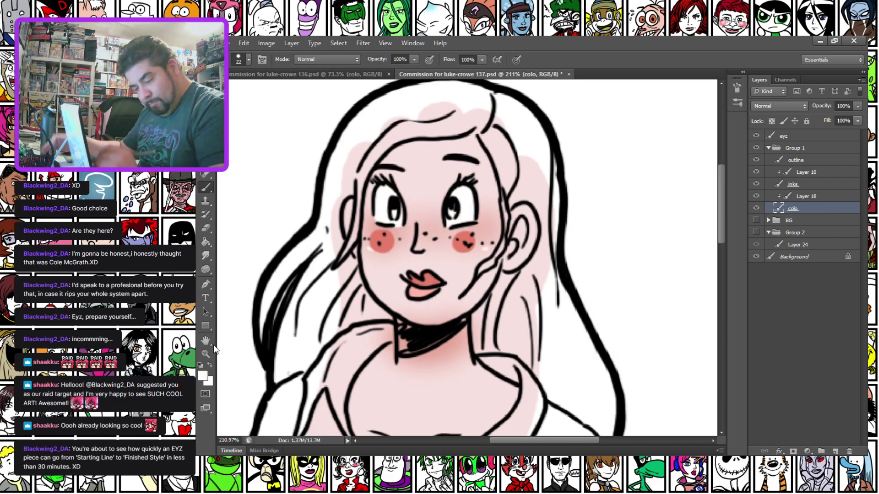
# Shade the upper part of both eye whites with a pale blue-grey.
pyautogui.click(201, 378)
pyautogui.click(556, 253)
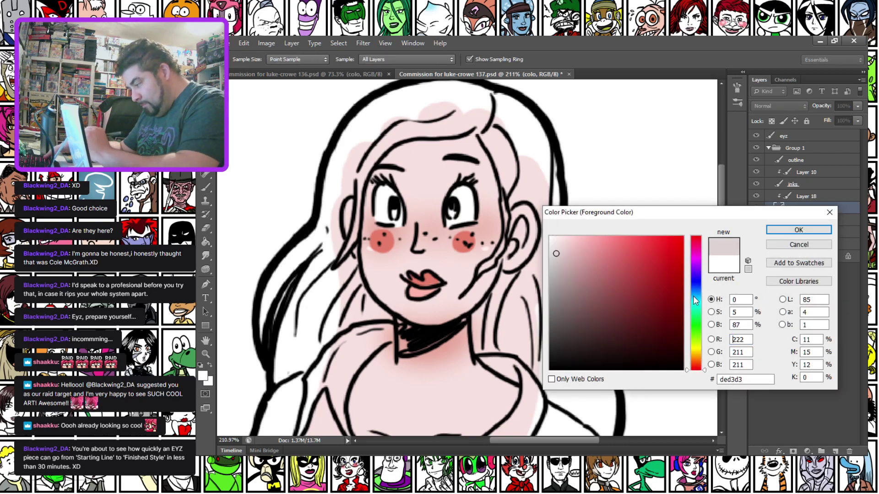
pyautogui.click(563, 246)
pyautogui.press('Return')
pyautogui.moveTo(386, 196); pyautogui.dragTo(393, 194)
pyautogui.moveTo(456, 198)
pyautogui.mouseDown()
pyautogui.moveTo(464, 195)
pyautogui.moveTo(467, 206)
pyautogui.mouseUp()
# Colour the irises of both eyes reddish brown.
pyautogui.keyDown('alt'); pyautogui.click(380, 210); pyautogui.keyUp('alt')
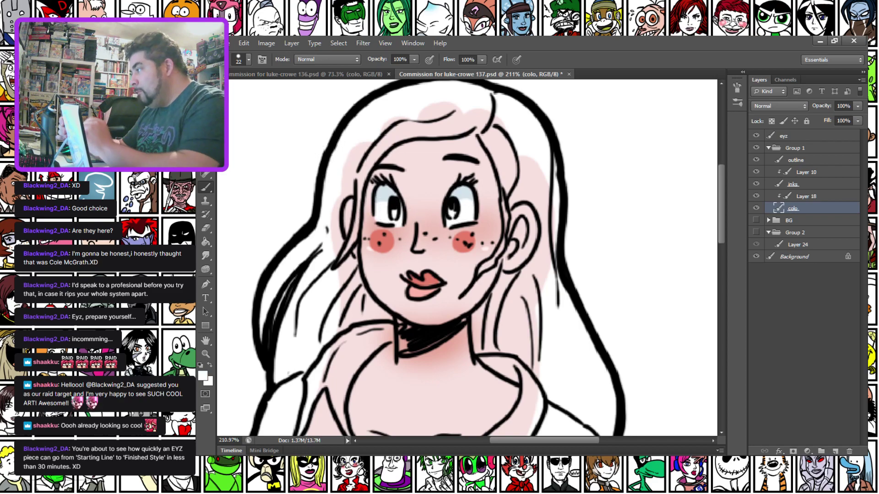
pyautogui.moveTo(397, 206); pyautogui.dragTo(392, 215)
pyautogui.moveTo(449, 202); pyautogui.dragTo(453, 212)
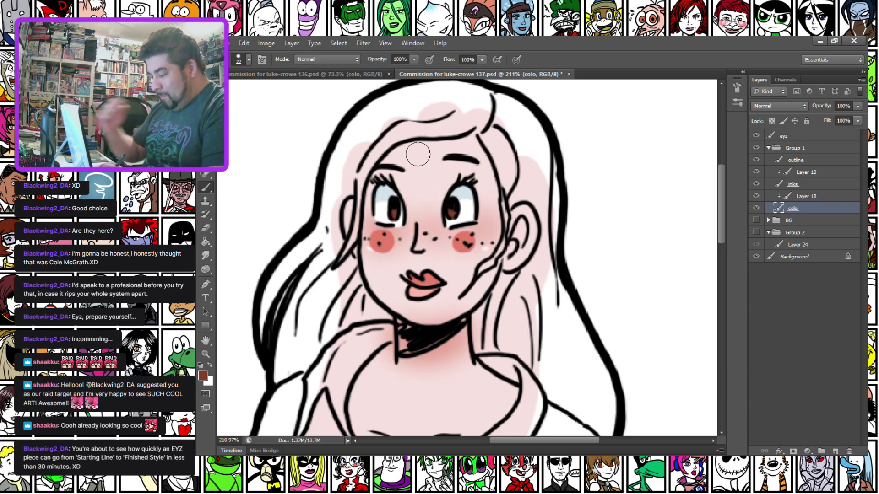
# Sample white from the background and paint a small highlight on the lower lip.
pyautogui.keyDown('alt'); pyautogui.click(289, 199); pyautogui.keyUp('alt')
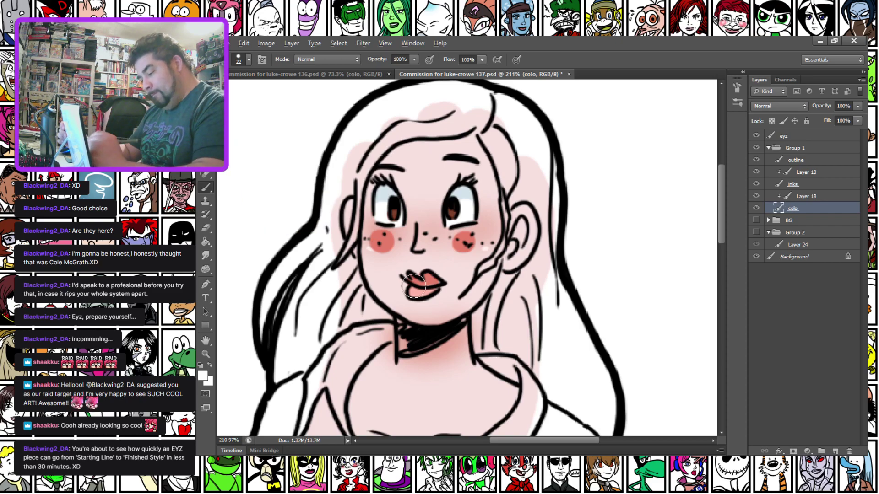
pyautogui.moveTo(413, 289); pyautogui.dragTo(417, 291)
# Create a new layer above Layer 18 and start blocking in the shirt with a pinkish-tan band down its front opening.
pyautogui.scroll(-5, 362, 255)
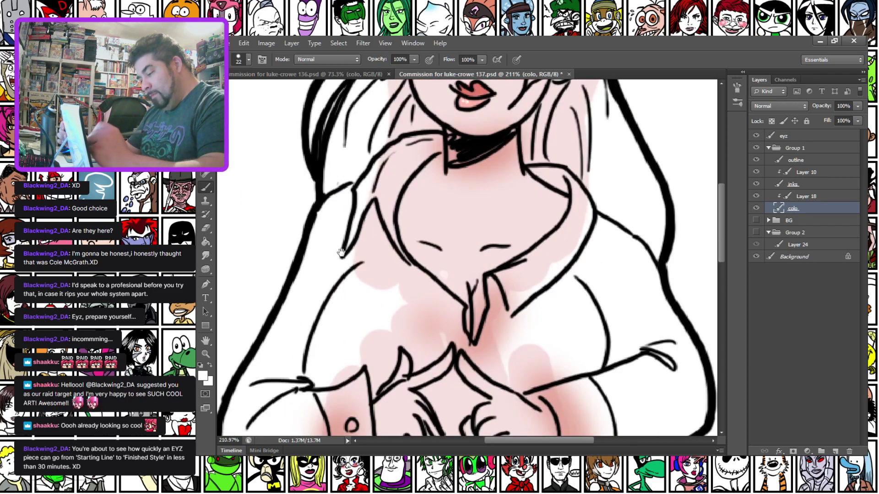
pyautogui.hotkey('alt', ']')
pyautogui.click(835, 451)
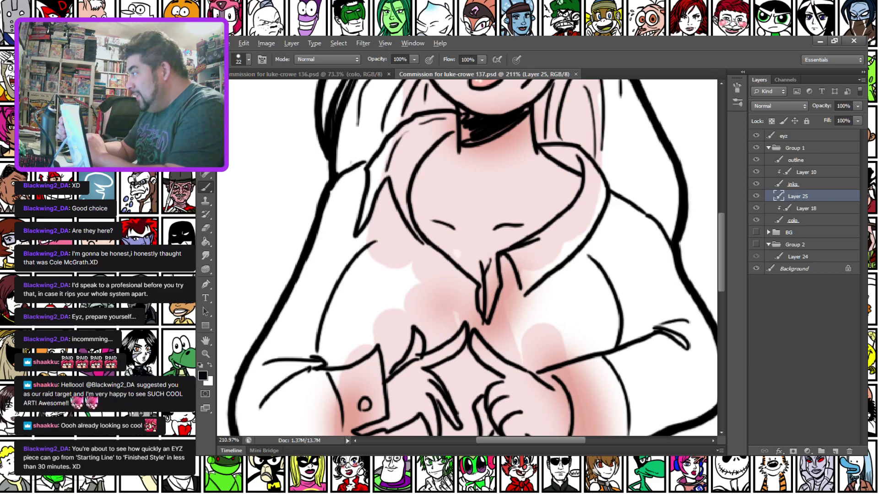
pyautogui.moveTo(366, 161); pyautogui.dragTo(384, 350)
pyautogui.moveTo(300, 322); pyautogui.dragTo(334, 137)
pyautogui.moveTo(286, 435)
pyautogui.mouseDown()
pyautogui.moveTo(307, 299)
pyautogui.moveTo(246, 367)
pyautogui.moveTo(233, 368)
pyautogui.mouseUp()
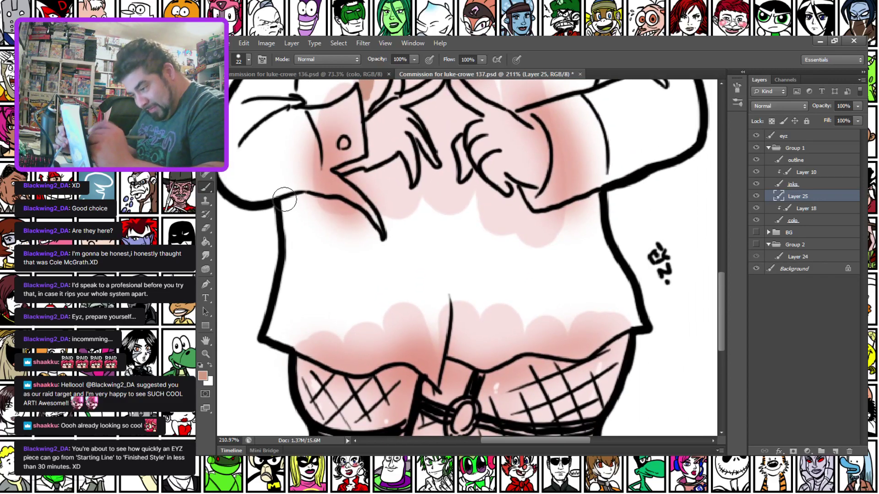
# Paint pinkish-tan bands along both sides of the shirt's torso, beneath the hands and around the cuff.
pyautogui.moveTo(291, 277)
pyautogui.mouseDown()
pyautogui.moveTo(267, 334)
pyautogui.moveTo(359, 370)
pyautogui.moveTo(404, 356)
pyautogui.moveTo(434, 381)
pyautogui.moveTo(450, 348)
pyautogui.moveTo(482, 361)
pyautogui.moveTo(517, 348)
pyautogui.moveTo(578, 350)
pyautogui.moveTo(634, 313)
pyautogui.moveTo(601, 241)
pyautogui.moveTo(590, 155)
pyautogui.mouseUp()
pyautogui.moveTo(288, 169)
pyautogui.mouseDown()
pyautogui.moveTo(326, 259)
pyautogui.moveTo(318, 299)
pyautogui.mouseUp()
pyautogui.moveTo(362, 319)
pyautogui.mouseDown()
pyautogui.moveTo(436, 295)
pyautogui.moveTo(441, 330)
pyautogui.moveTo(507, 320)
pyautogui.moveTo(509, 305)
pyautogui.moveTo(543, 339)
pyautogui.moveTo(550, 317)
pyautogui.moveTo(554, 327)
pyautogui.moveTo(577, 330)
pyautogui.mouseUp()
pyautogui.moveTo(546, 240)
pyautogui.mouseDown()
pyautogui.moveTo(584, 256)
pyautogui.moveTo(593, 273)
pyautogui.moveTo(585, 338)
pyautogui.mouseUp()
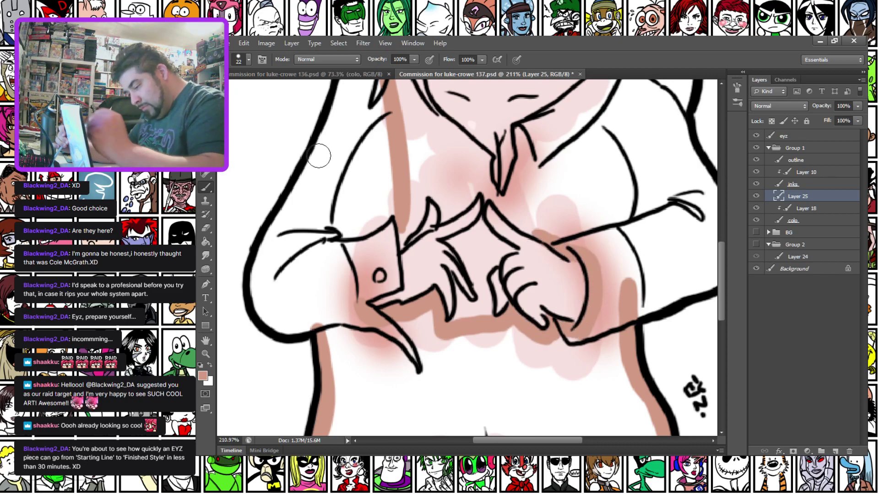
# Line the outer edges of both sleeves and the shirt's collar with the same pinkish tan.
pyautogui.moveTo(256, 268)
pyautogui.mouseDown()
pyautogui.moveTo(267, 317)
pyautogui.moveTo(287, 331)
pyautogui.moveTo(274, 237)
pyautogui.moveTo(348, 90)
pyautogui.mouseUp()
pyautogui.moveTo(424, 106)
pyautogui.mouseDown()
pyautogui.moveTo(485, 160)
pyautogui.moveTo(480, 174)
pyautogui.moveTo(496, 199)
pyautogui.moveTo(513, 193)
pyautogui.moveTo(521, 131)
pyautogui.moveTo(568, 98)
pyautogui.mouseUp()
pyautogui.moveTo(520, 114)
pyautogui.mouseDown()
pyautogui.moveTo(376, 224)
pyautogui.moveTo(458, 181)
pyautogui.moveTo(474, 160)
pyautogui.mouseUp()
pyautogui.moveTo(424, 130)
pyautogui.mouseDown()
pyautogui.moveTo(461, 151)
pyautogui.moveTo(443, 130)
pyautogui.moveTo(459, 142)
pyautogui.moveTo(494, 186)
pyautogui.mouseUp()
pyautogui.moveTo(500, 428)
pyautogui.mouseDown()
pyautogui.moveTo(576, 387)
pyautogui.moveTo(588, 364)
pyautogui.moveTo(567, 297)
pyautogui.moveTo(500, 169)
pyautogui.moveTo(540, 238)
pyautogui.mouseUp()
pyautogui.moveTo(330, 320); pyautogui.dragTo(433, 247)
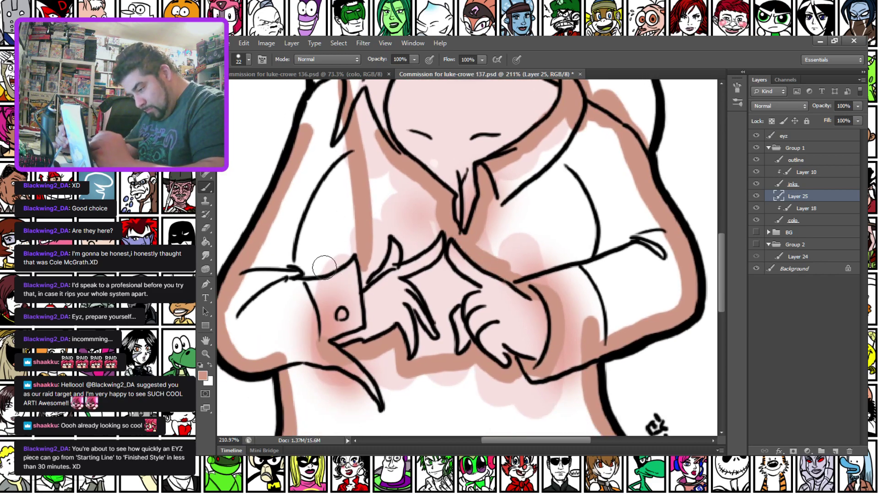
# Paint pinkish tan around the cuff and fingers, filling the gap between the hands and the shirt area just below them.
pyautogui.moveTo(320, 345)
pyautogui.mouseDown()
pyautogui.moveTo(354, 323)
pyautogui.moveTo(357, 281)
pyautogui.moveTo(387, 231)
pyautogui.moveTo(402, 235)
pyautogui.moveTo(404, 256)
pyautogui.moveTo(435, 218)
pyautogui.mouseUp()
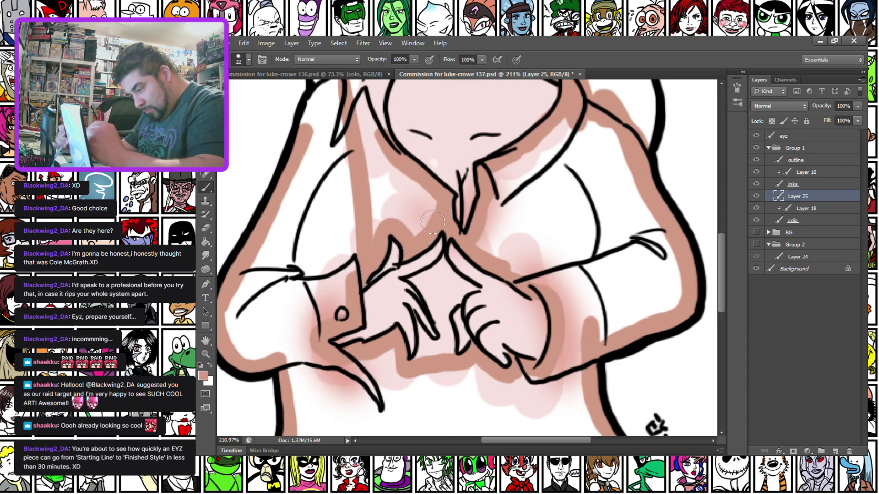
pyautogui.moveTo(413, 280)
pyautogui.mouseDown()
pyautogui.moveTo(443, 260)
pyautogui.moveTo(476, 289)
pyautogui.moveTo(411, 284)
pyautogui.moveTo(436, 310)
pyautogui.moveTo(441, 338)
pyautogui.moveTo(416, 321)
pyautogui.moveTo(415, 363)
pyautogui.moveTo(446, 334)
pyautogui.moveTo(448, 343)
pyautogui.moveTo(444, 309)
pyautogui.moveTo(459, 289)
pyautogui.moveTo(437, 294)
pyautogui.mouseUp()
pyautogui.moveTo(469, 366); pyautogui.dragTo(505, 383)
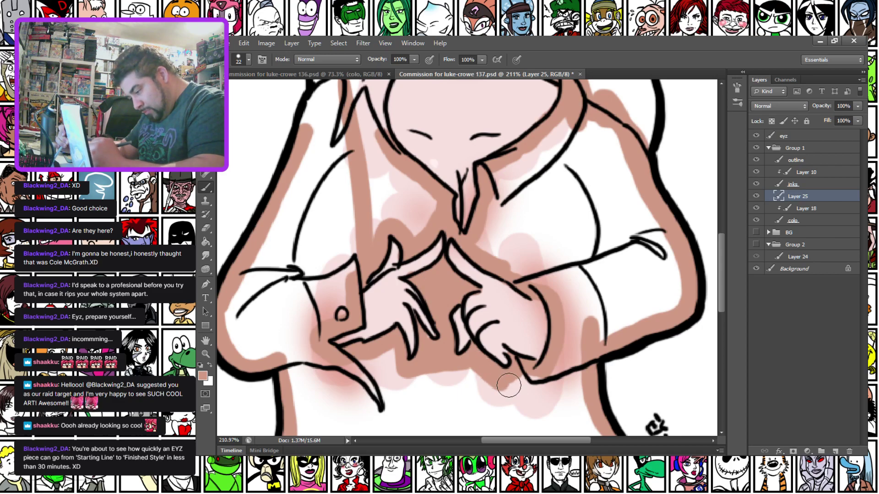
# Fill the whole shirt with flat tan on Layer 25, enlarging the brush to 44 px for the large interior areas.
pyautogui.moveTo(310, 162)
pyautogui.mouseDown()
pyautogui.moveTo(343, 266)
pyautogui.moveTo(306, 210)
pyautogui.moveTo(315, 272)
pyautogui.mouseUp()
pyautogui.moveTo(318, 241)
pyautogui.mouseDown()
pyautogui.moveTo(335, 202)
pyautogui.moveTo(371, 165)
pyautogui.moveTo(431, 135)
pyautogui.moveTo(441, 147)
pyautogui.moveTo(402, 157)
pyautogui.moveTo(410, 164)
pyautogui.moveTo(398, 182)
pyautogui.moveTo(389, 233)
pyautogui.moveTo(400, 261)
pyautogui.mouseUp()
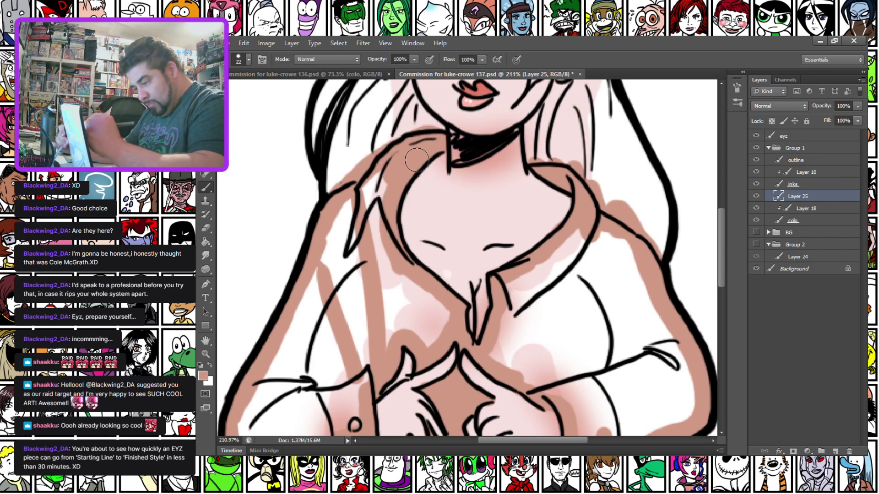
pyautogui.rightClick(373, 217)
pyautogui.click(402, 243)
pyautogui.click(375, 190)
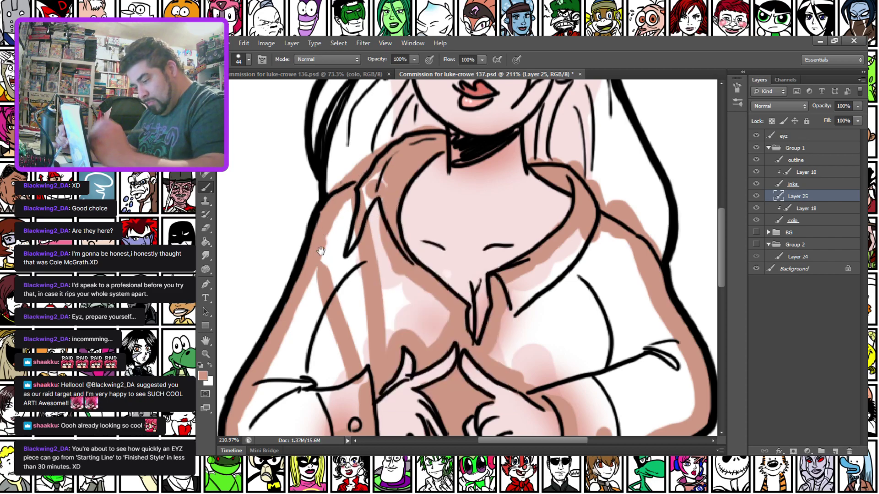
pyautogui.moveTo(318, 290); pyautogui.dragTo(385, 92)
pyautogui.moveTo(320, 364)
pyautogui.mouseDown()
pyautogui.moveTo(278, 266)
pyautogui.moveTo(233, 274)
pyautogui.mouseUp()
pyautogui.moveTo(290, 205)
pyautogui.mouseDown()
pyautogui.moveTo(288, 314)
pyautogui.moveTo(365, 337)
pyautogui.moveTo(563, 316)
pyautogui.moveTo(572, 261)
pyautogui.moveTo(432, 287)
pyautogui.moveTo(280, 275)
pyautogui.moveTo(314, 308)
pyautogui.moveTo(391, 290)
pyautogui.moveTo(461, 248)
pyautogui.moveTo(557, 255)
pyautogui.moveTo(507, 210)
pyautogui.moveTo(449, 217)
pyautogui.moveTo(424, 231)
pyautogui.moveTo(361, 218)
pyautogui.moveTo(336, 233)
pyautogui.moveTo(401, 388)
pyautogui.mouseUp()
pyautogui.moveTo(362, 304)
pyautogui.mouseDown()
pyautogui.moveTo(344, 323)
pyautogui.moveTo(398, 369)
pyautogui.moveTo(389, 321)
pyautogui.moveTo(429, 244)
pyautogui.moveTo(350, 294)
pyautogui.moveTo(398, 137)
pyautogui.moveTo(394, 192)
pyautogui.mouseUp()
pyautogui.moveTo(394, 192)
pyautogui.mouseDown()
pyautogui.moveTo(304, 296)
pyautogui.moveTo(353, 193)
pyautogui.moveTo(320, 313)
pyautogui.moveTo(373, 310)
pyautogui.moveTo(406, 278)
pyautogui.moveTo(428, 287)
pyautogui.moveTo(322, 251)
pyautogui.moveTo(264, 268)
pyautogui.moveTo(271, 255)
pyautogui.mouseUp()
pyautogui.moveTo(348, 224)
pyautogui.mouseDown()
pyautogui.moveTo(339, 283)
pyautogui.moveTo(360, 302)
pyautogui.moveTo(375, 300)
pyautogui.moveTo(361, 232)
pyautogui.moveTo(441, 180)
pyautogui.moveTo(476, 221)
pyautogui.moveTo(440, 214)
pyautogui.moveTo(399, 268)
pyautogui.moveTo(406, 319)
pyautogui.moveTo(405, 305)
pyautogui.moveTo(372, 309)
pyautogui.moveTo(426, 341)
pyautogui.moveTo(427, 406)
pyautogui.moveTo(467, 374)
pyautogui.moveTo(514, 355)
pyautogui.moveTo(489, 262)
pyautogui.moveTo(425, 284)
pyautogui.moveTo(456, 324)
pyautogui.mouseUp()
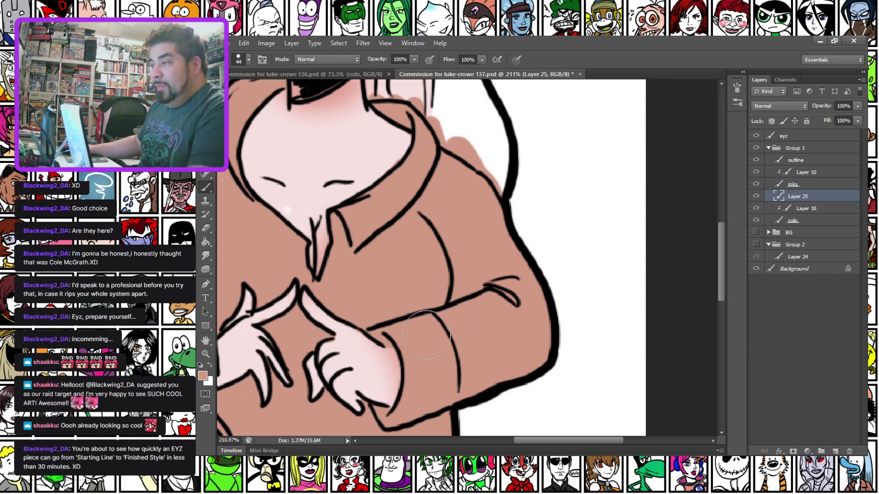
# Add a new layer above the tan shirt layer, clip it to that layer and save the document.
pyautogui.scroll(-3, 474, 384)
pyautogui.scroll(-2, 521, 294)
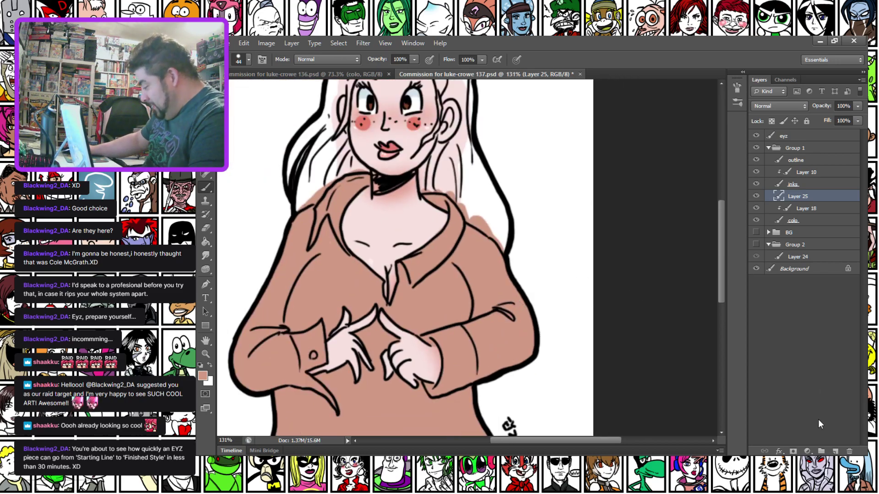
pyautogui.click(834, 452)
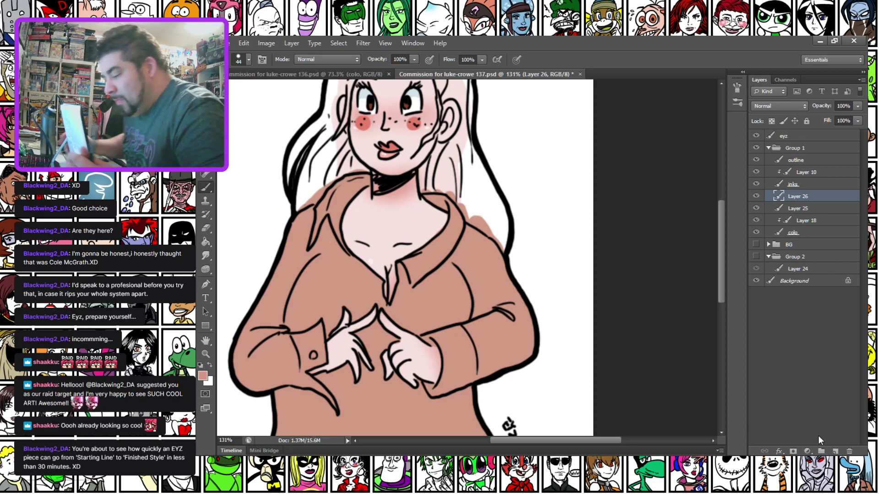
pyautogui.hotkey('ctrl', 'alt', 'g')
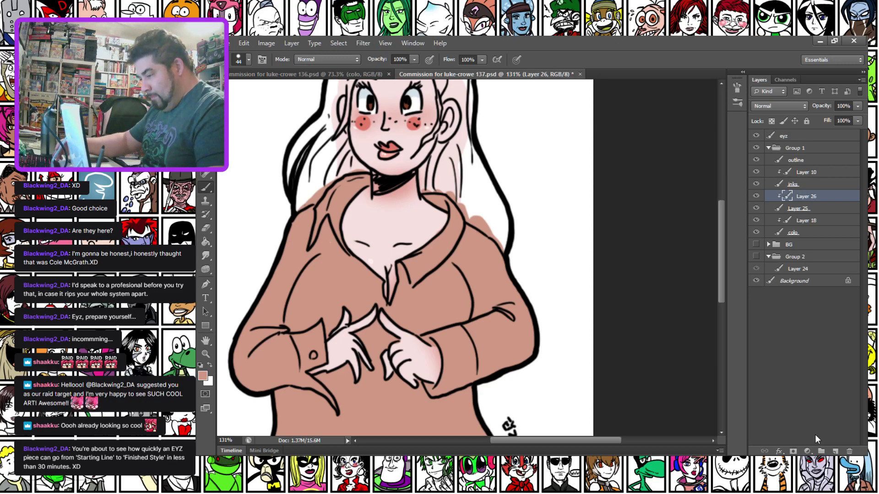
pyautogui.hotkey('ctrl', 's')
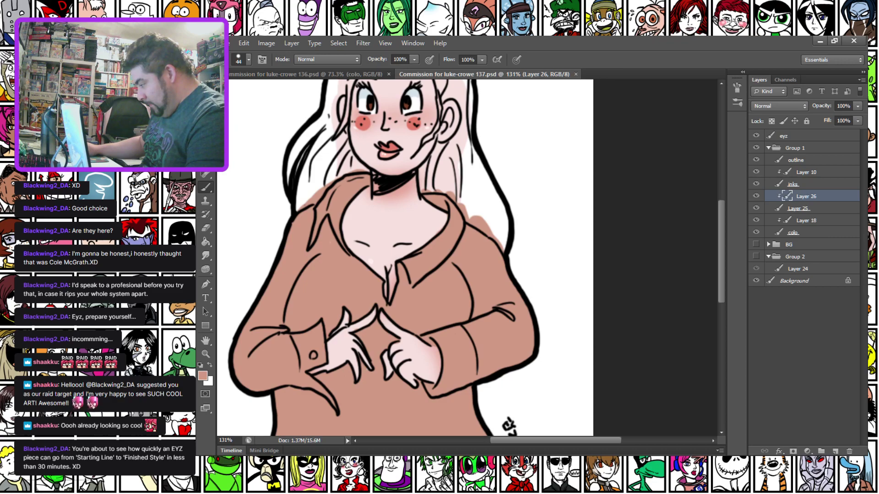
# Paste the red plaid texture directly above Layer 25, scale it to 42.75% and position it over the shirt.
pyautogui.click(819, 209)
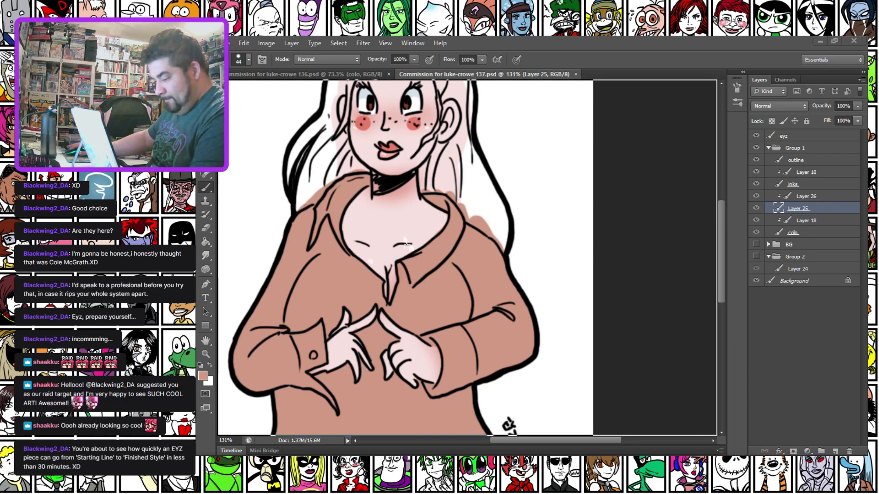
pyautogui.hotkey('ctrl', 'v')
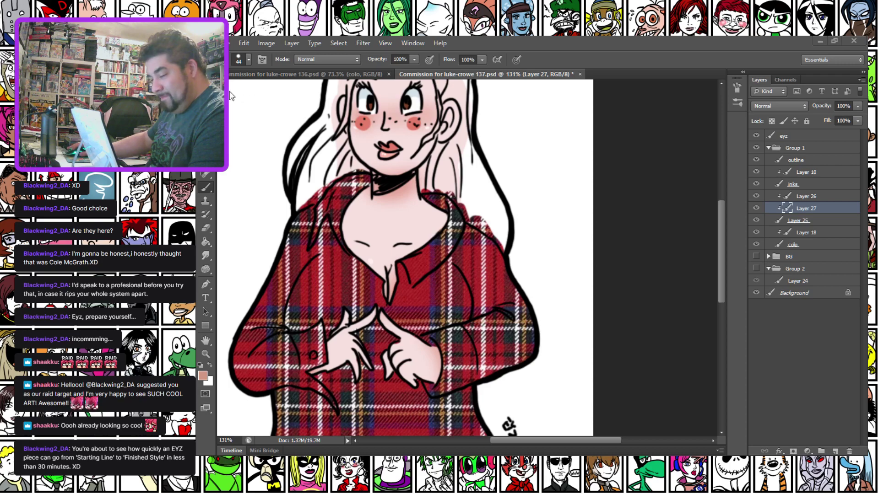
pyautogui.press('m')
pyautogui.rightClick(372, 171)
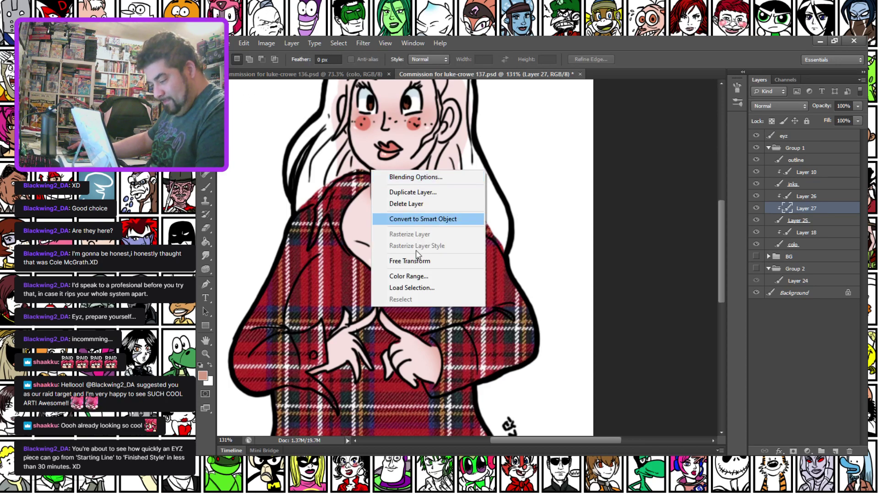
pyautogui.click(411, 262)
pyautogui.hotkey('ctrl', '0')
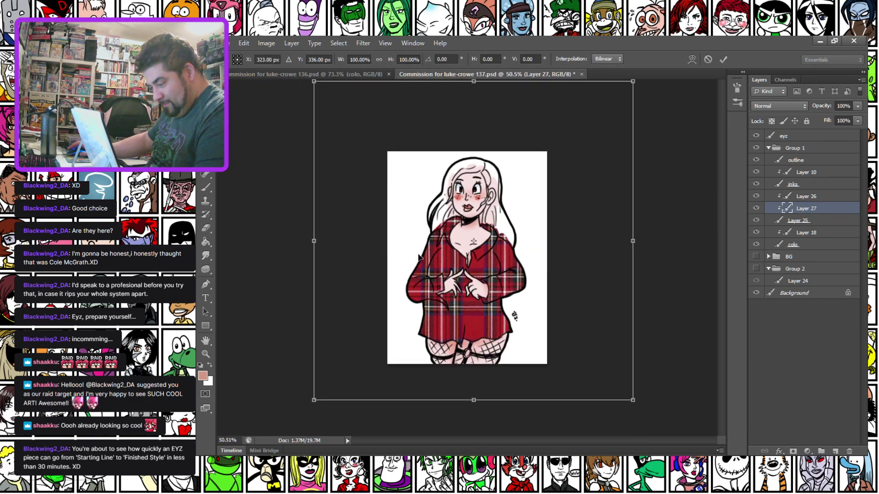
pyautogui.moveTo(633, 81); pyautogui.dragTo(487, 228)
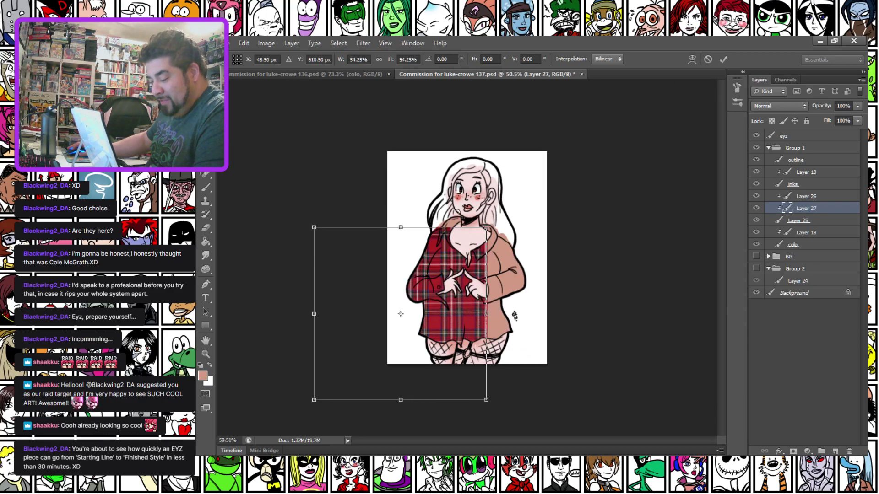
pyautogui.moveTo(442, 280); pyautogui.dragTo(528, 260)
pyautogui.moveTo(575, 386); pyautogui.dragTo(533, 353)
pyautogui.scroll(2, 499, 351)
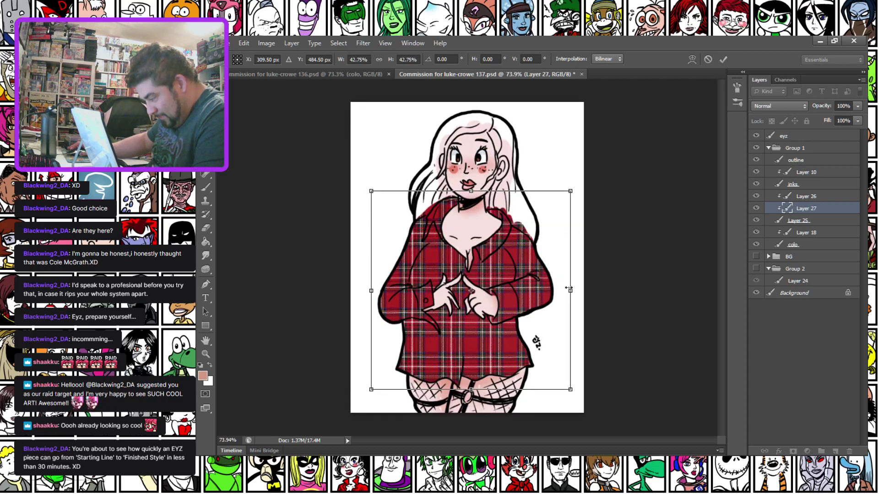
# Widen the plaid texture to 44.67%, rotate it 11.68°, shift it slightly to cover the shirt and apply the transform.
pyautogui.moveTo(565, 287)
pyautogui.mouseDown()
pyautogui.moveTo(555, 287)
pyautogui.moveTo(578, 290)
pyautogui.mouseUp()
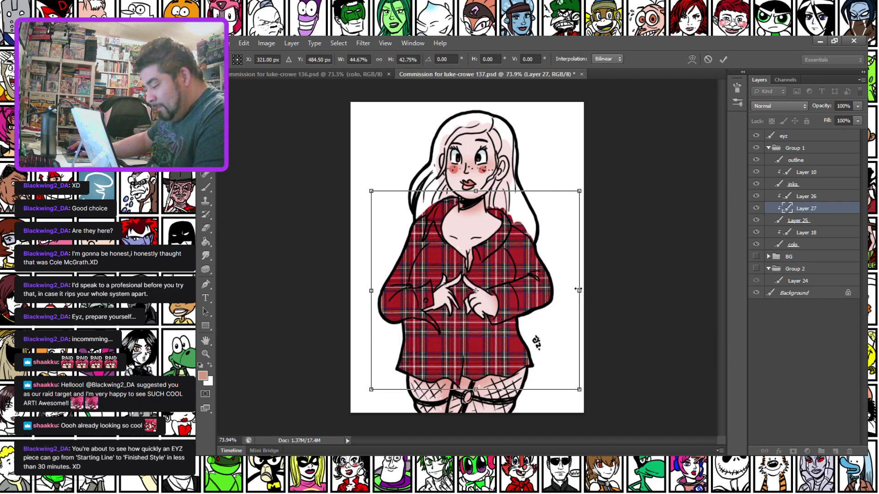
pyautogui.moveTo(609, 223); pyautogui.dragTo(620, 250)
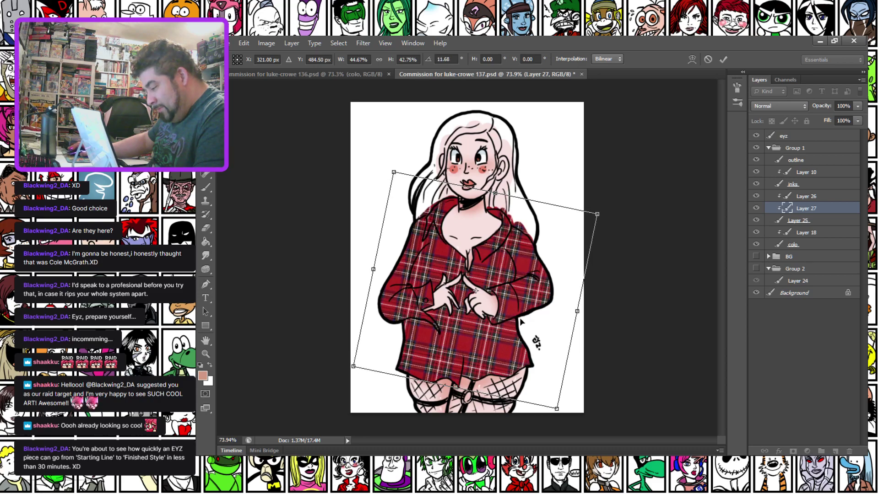
pyautogui.moveTo(513, 312); pyautogui.dragTo(514, 317)
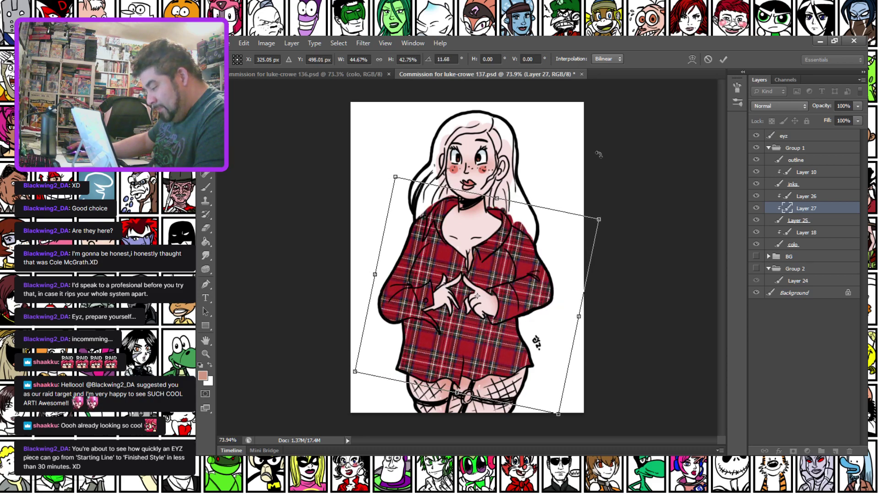
pyautogui.click(723, 58)
# Adjust the plaid layer's Hue/Saturation with saturation +48 and lightness +7.
pyautogui.click(265, 42)
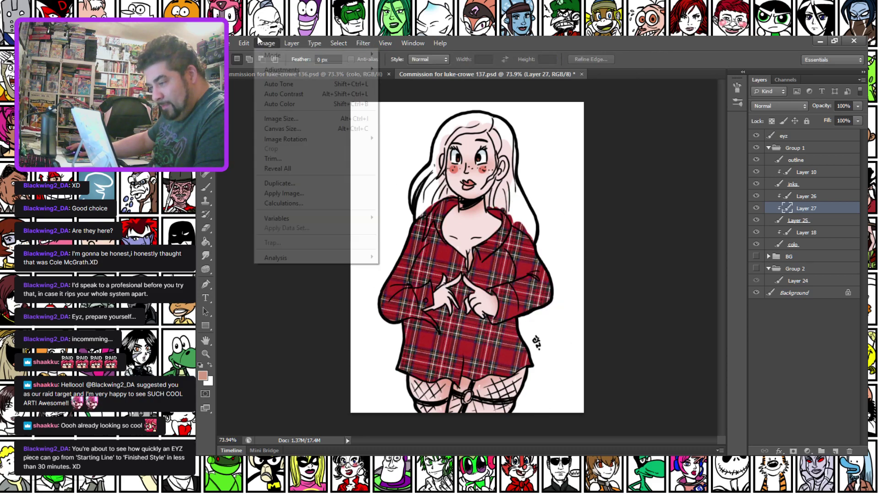
pyautogui.moveTo(287, 71)
pyautogui.click(408, 124)
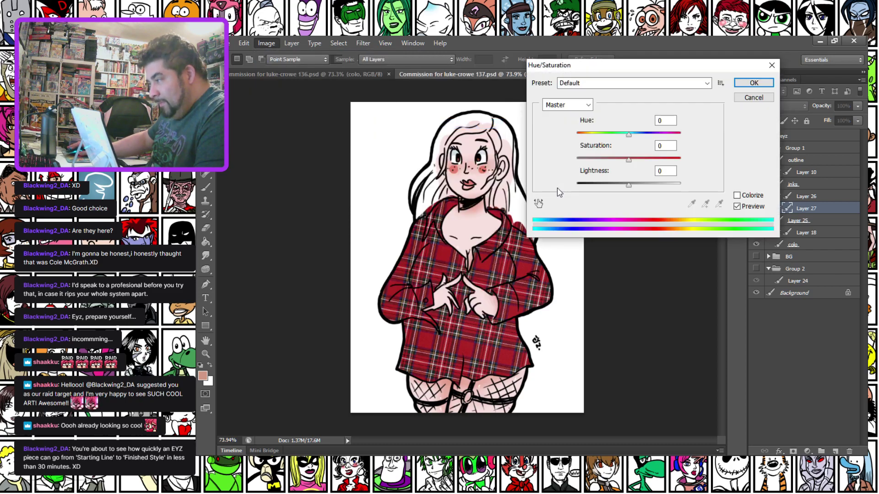
pyautogui.click(665, 158)
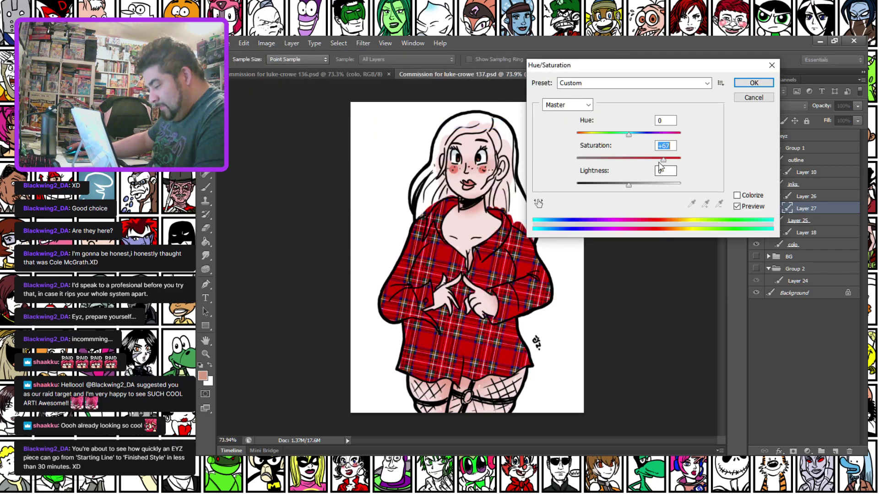
pyautogui.moveTo(654, 166); pyautogui.dragTo(631, 185)
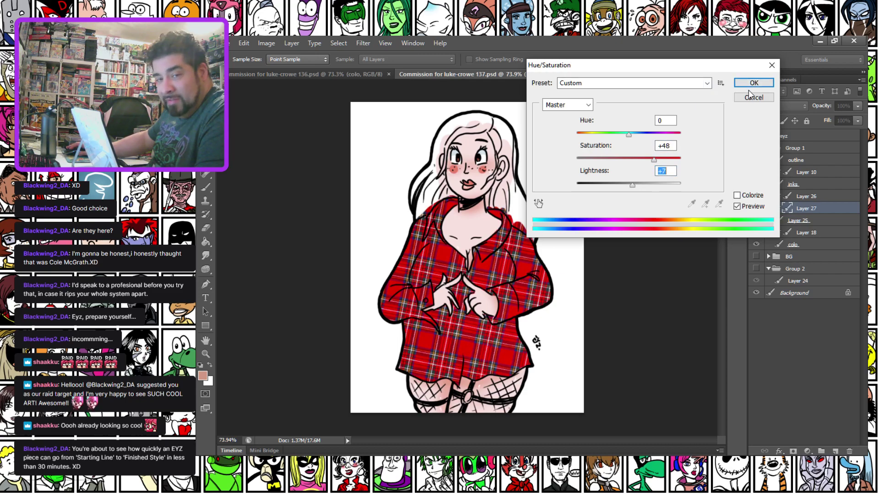
pyautogui.click(746, 85)
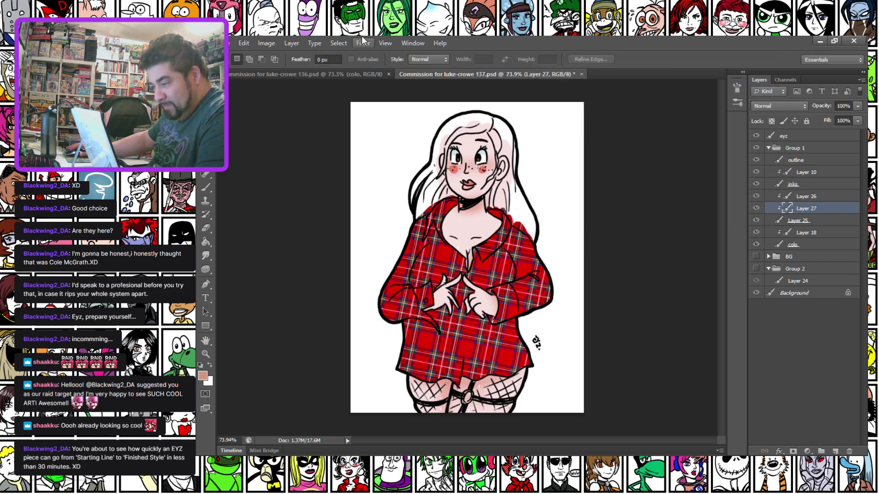
# Apply the Paint Daubs filter to the plaid with a small brush size, sharpness 2 and the Simple brush type.
pyautogui.click(363, 42)
pyautogui.click(395, 85)
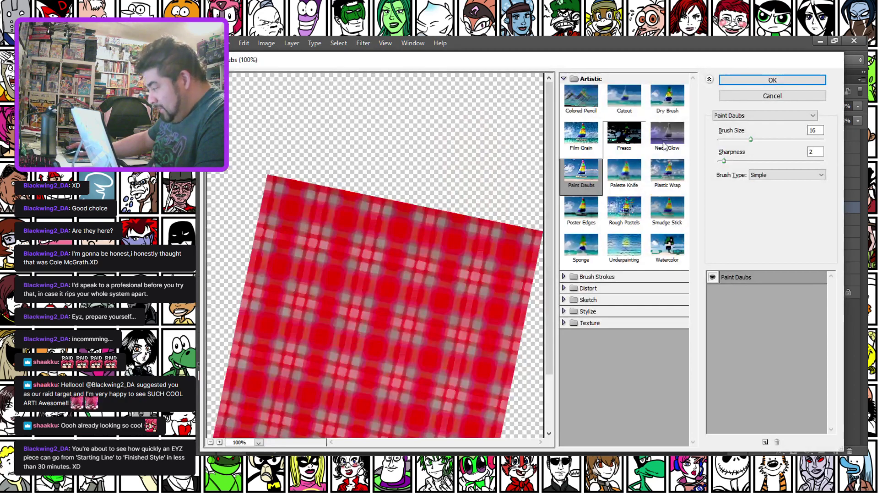
pyautogui.moveTo(751, 139); pyautogui.dragTo(727, 142)
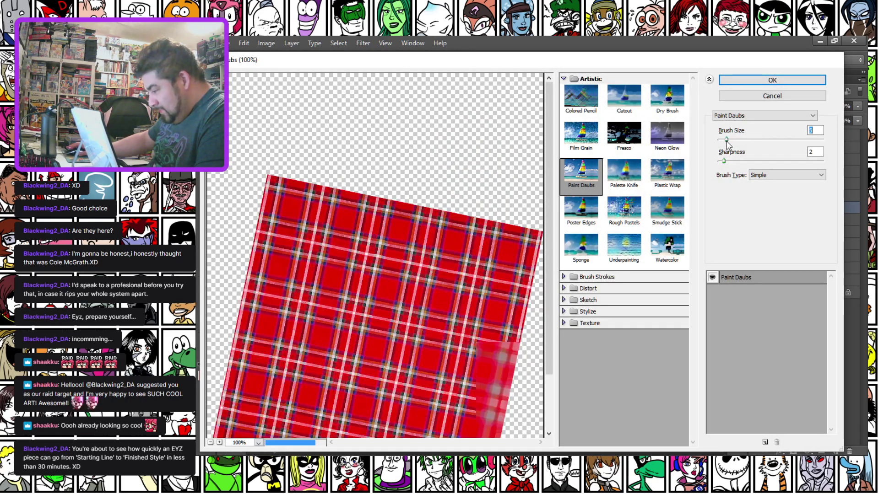
pyautogui.click(756, 82)
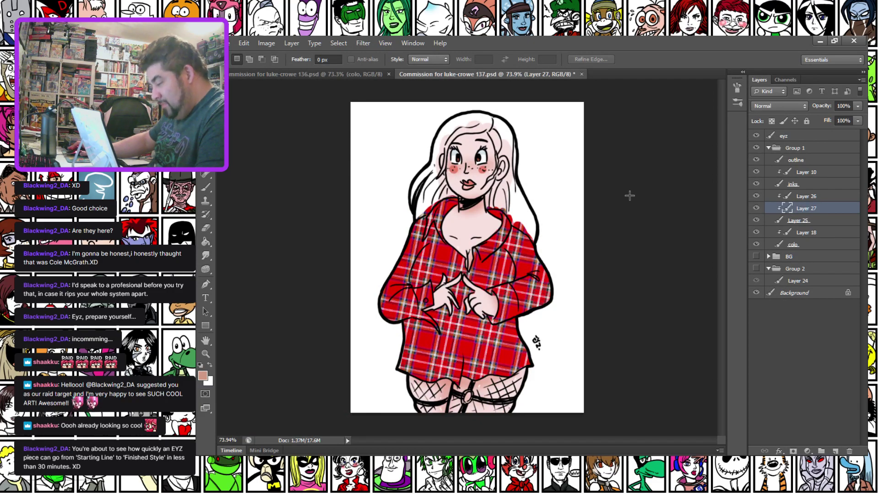
# Adjust the plaid's Hue/Saturation again with hue -5, saturation +14 and lightness -6.
pyautogui.click(266, 43)
pyautogui.moveTo(320, 69)
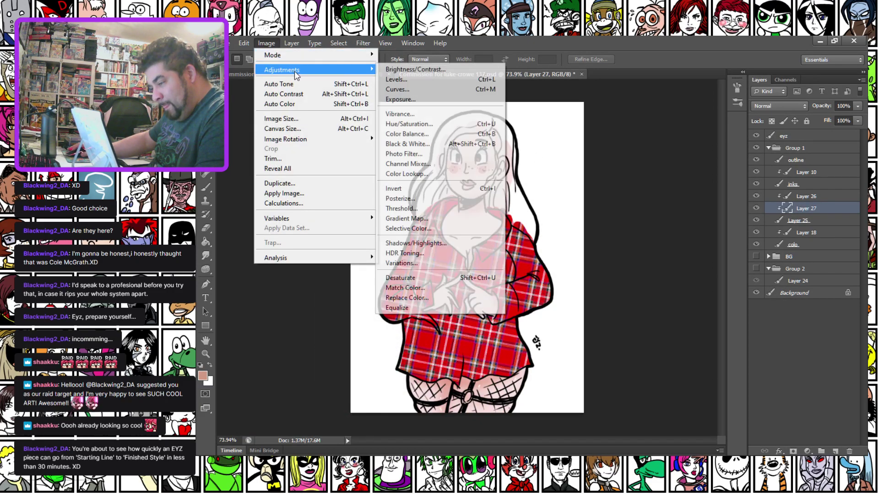
pyautogui.click(448, 130)
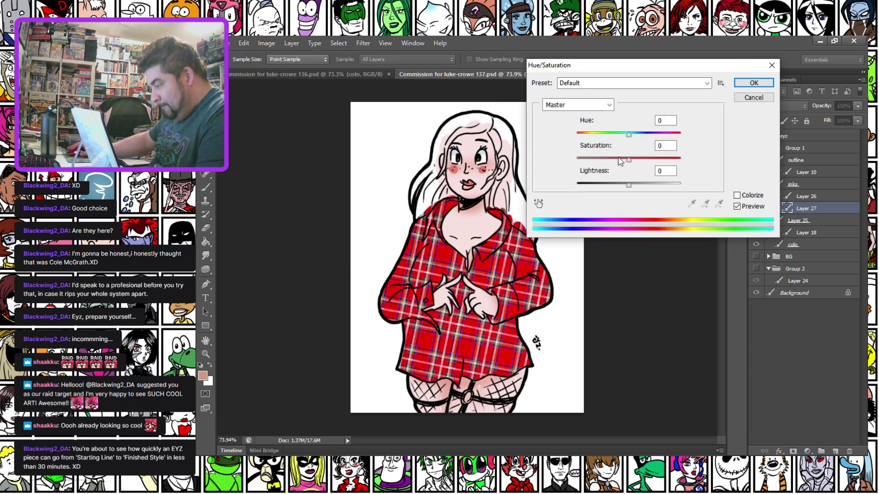
pyautogui.moveTo(627, 164); pyautogui.dragTo(618, 163)
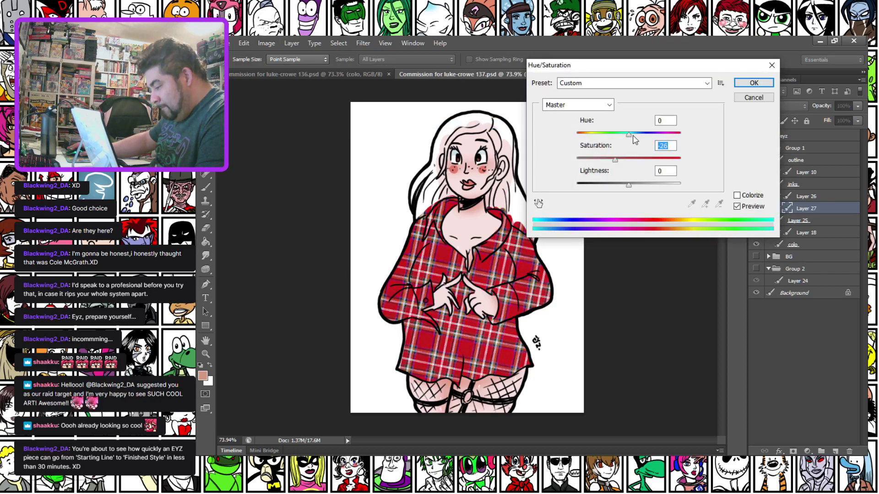
pyautogui.moveTo(634, 136)
pyautogui.mouseDown()
pyautogui.moveTo(619, 136)
pyautogui.moveTo(628, 136)
pyautogui.mouseUp()
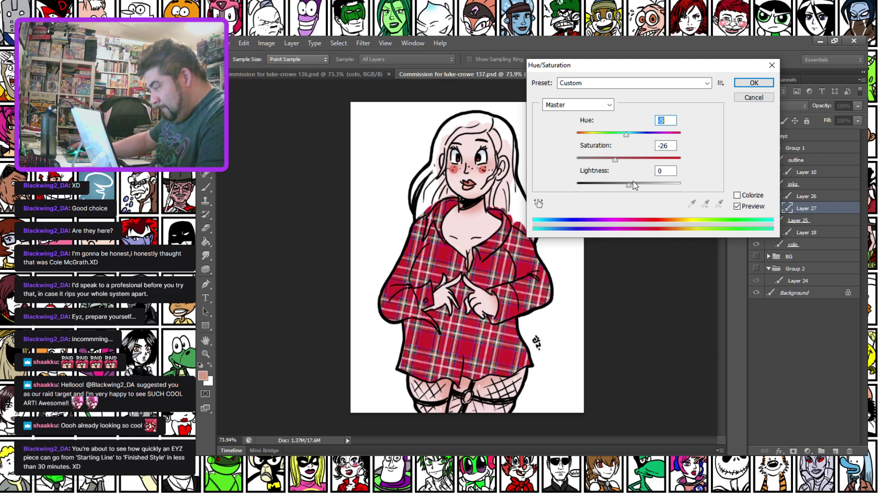
pyautogui.moveTo(626, 184); pyautogui.dragTo(629, 184)
pyautogui.click(635, 159)
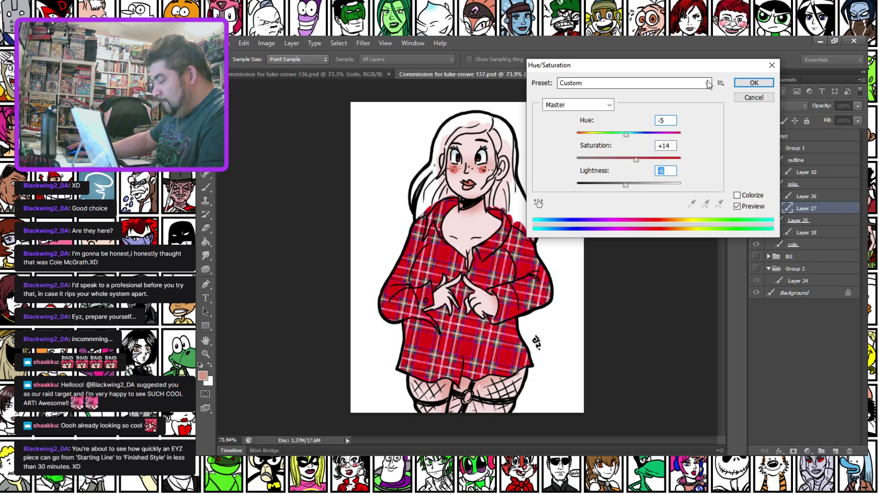
pyautogui.click(753, 83)
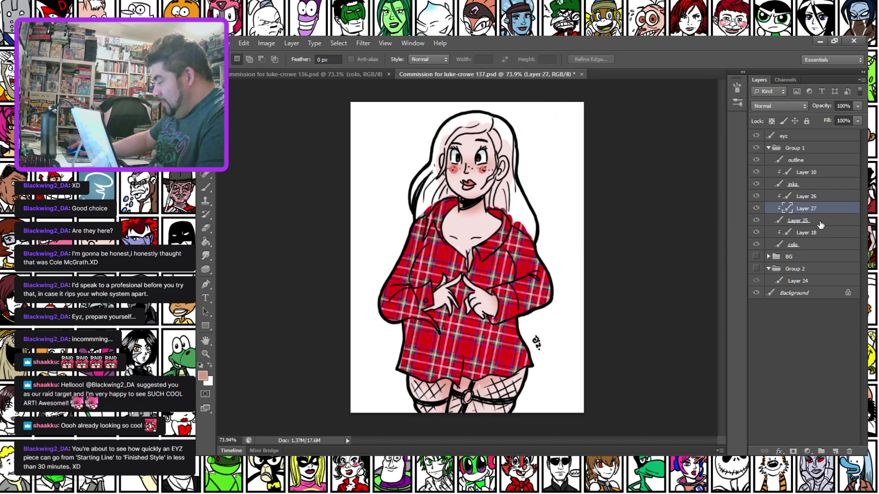
# Merge the plaid and tan shirt layers into the colo layer, keep Layer 18 clipped above it and select colo.
pyautogui.hotkey('ctrl', 'e')
pyautogui.moveTo(806, 212)
pyautogui.mouseDown()
pyautogui.moveTo(804, 229)
pyautogui.moveTo(799, 209)
pyautogui.mouseUp()
pyautogui.hotkey('ctrl', 'e')
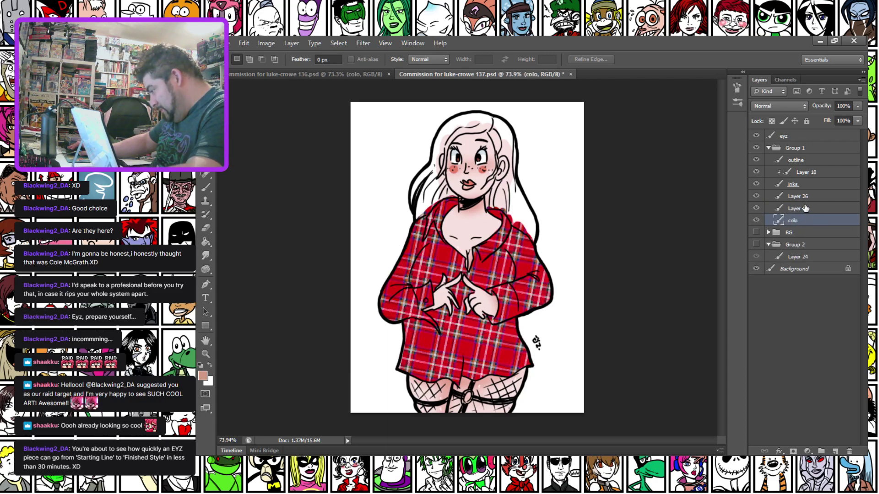
pyautogui.hotkey('ctrl', 'alt', 'g')
pyautogui.click(793, 222)
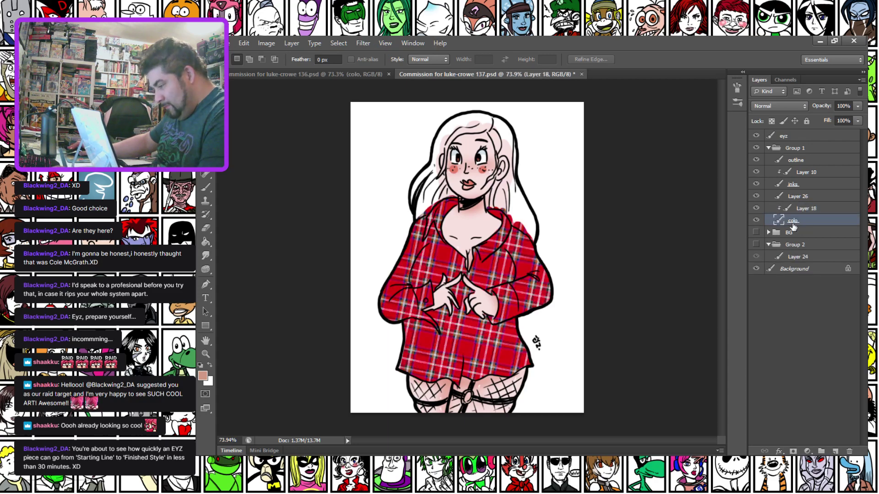
# Sample the white background, set the brush size to 15 and paint the shirt's cuff button white on the colo layer.
pyautogui.scroll(5, 488, 246)
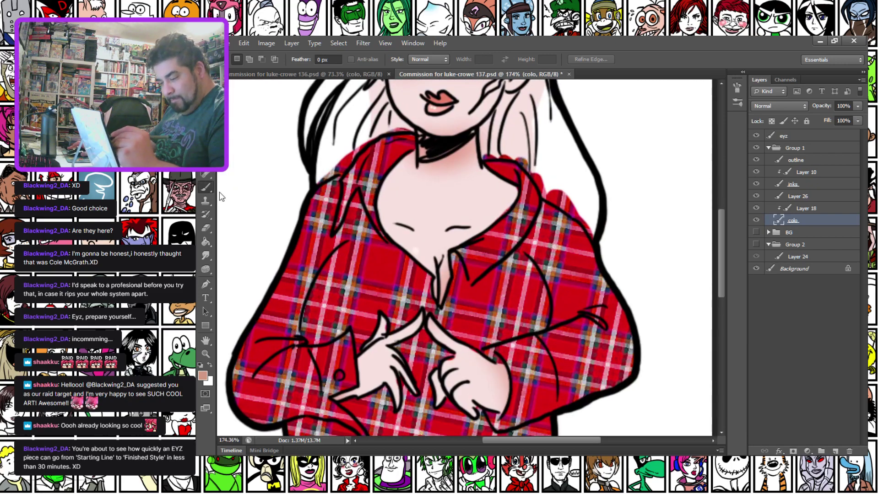
pyautogui.click(209, 186)
pyautogui.moveTo(279, 342); pyautogui.dragTo(297, 160)
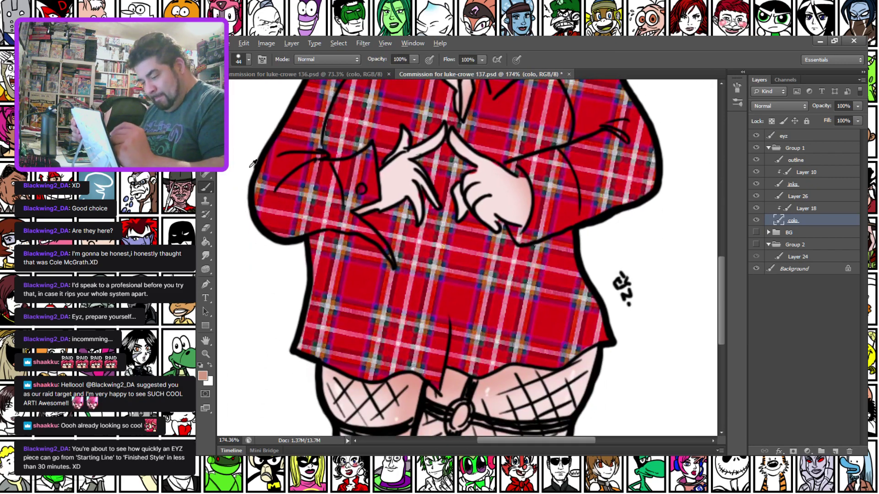
pyautogui.keyDown('alt'); pyautogui.click(251, 167); pyautogui.keyUp('alt')
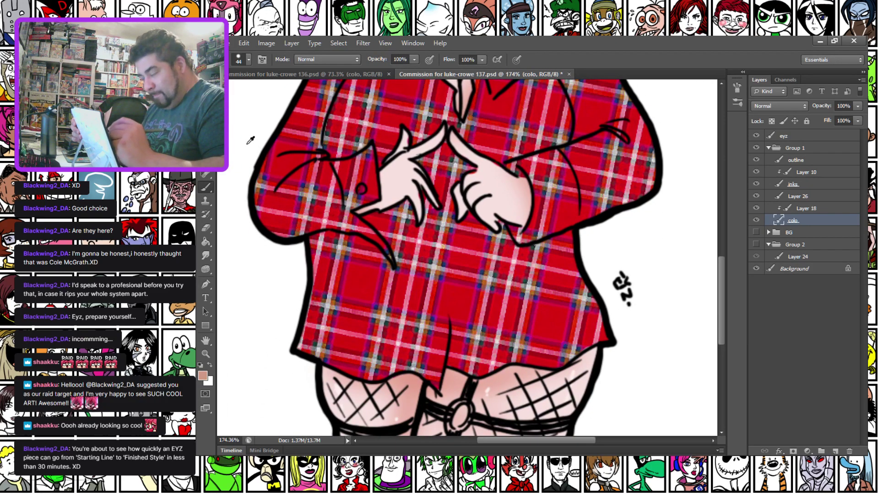
pyautogui.rightClick(356, 181)
pyautogui.click(405, 281)
pyautogui.moveTo(268, 271); pyautogui.dragTo(275, 263)
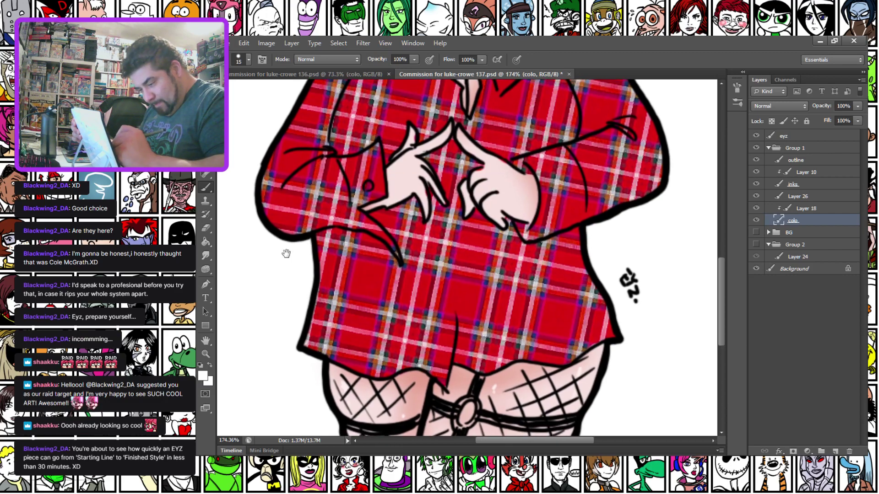
pyautogui.click(369, 183)
pyautogui.keyDown('alt'); pyautogui.click(479, 171); pyautogui.keyUp('alt')
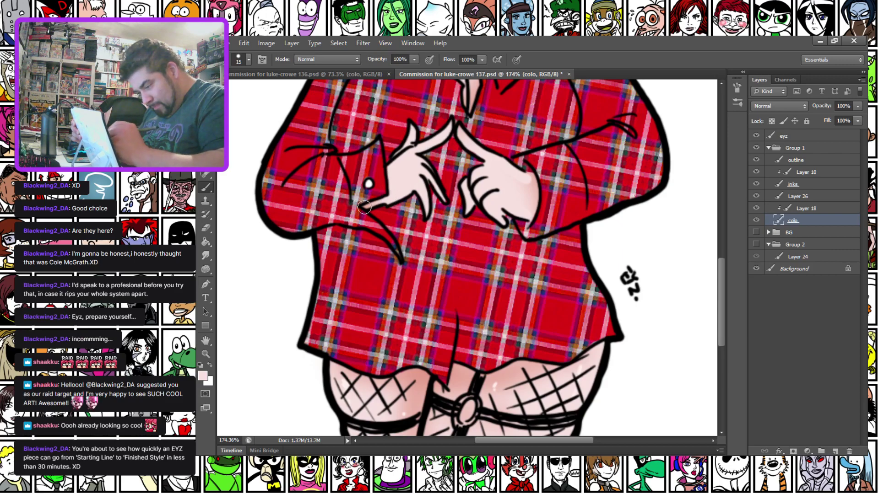
# Choose a lighter grey as the foreground colour and paint highlights along the black thigh straps.
pyautogui.scroll(-5, 319, 326)
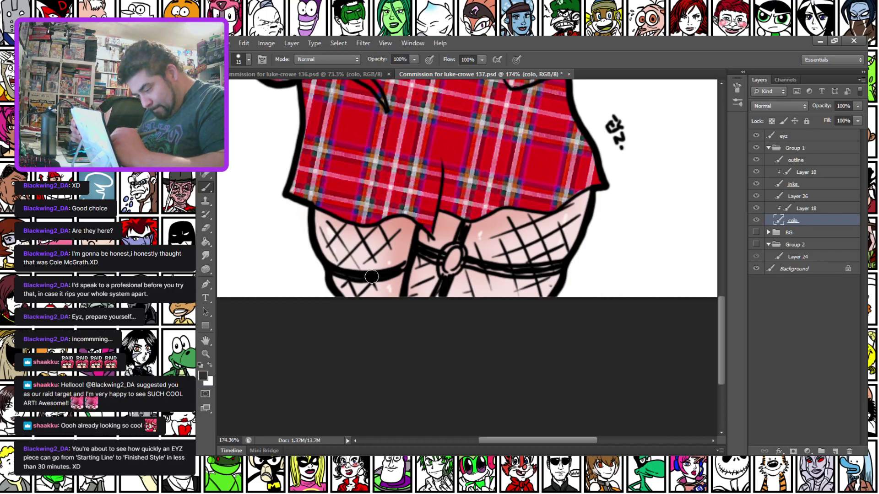
pyautogui.click(202, 376)
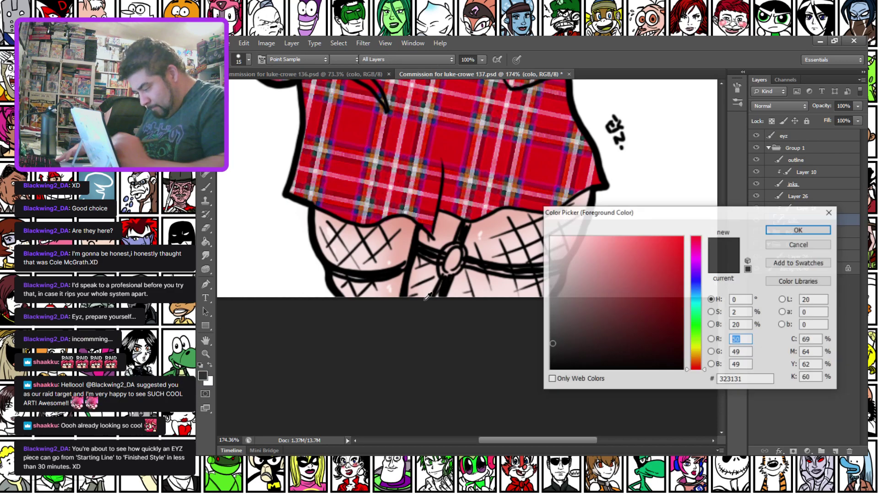
pyautogui.click(554, 309)
pyautogui.press('Return')
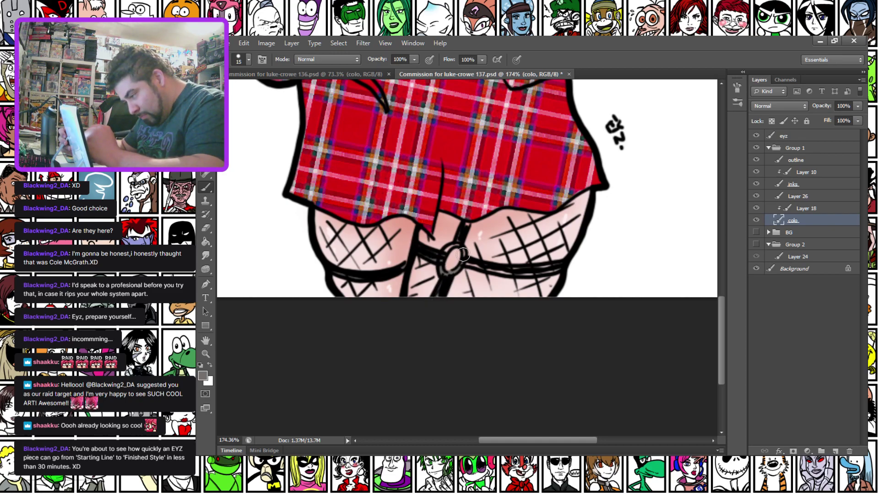
pyautogui.moveTo(473, 264); pyautogui.dragTo(548, 271)
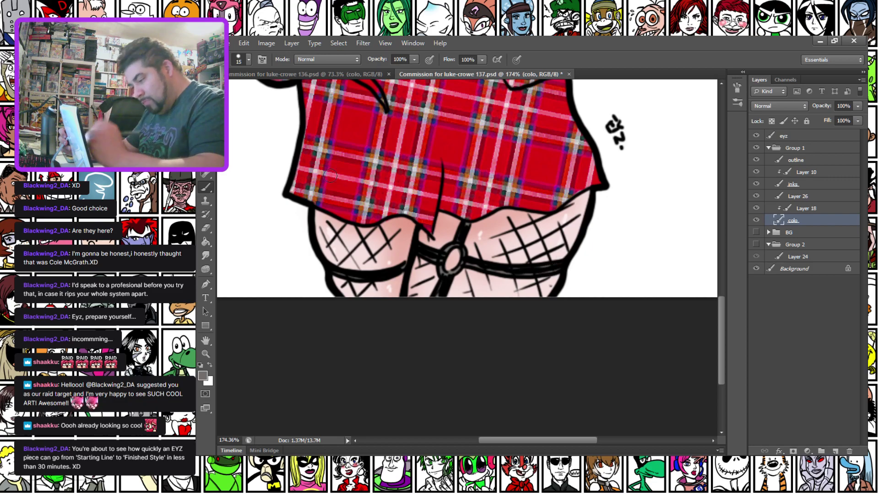
# Paint the hair's edges around the face, ears and shirt collar in brown (#764e3f).
pyautogui.moveTo(310, 172); pyautogui.dragTo(347, 361)
pyautogui.moveTo(358, 156); pyautogui.dragTo(314, 292)
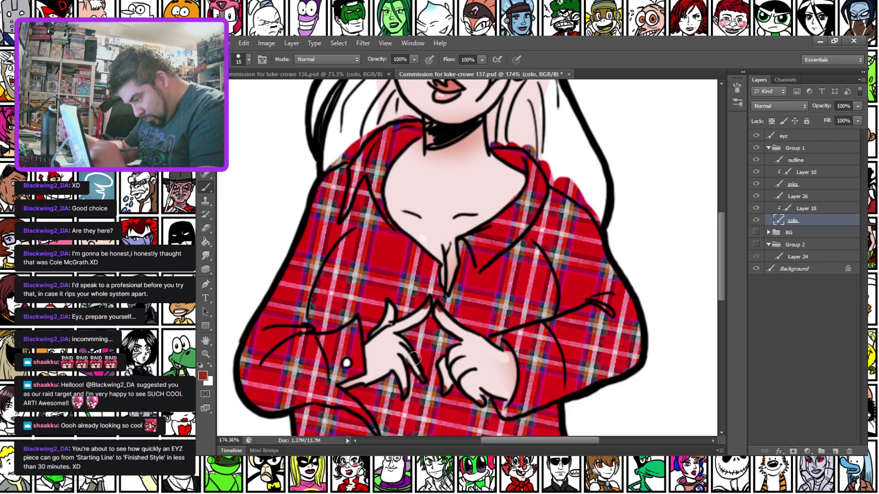
pyautogui.moveTo(325, 269); pyautogui.dragTo(336, 391)
pyautogui.moveTo(317, 314); pyautogui.dragTo(300, 395)
pyautogui.moveTo(373, 202); pyautogui.dragTo(360, 228)
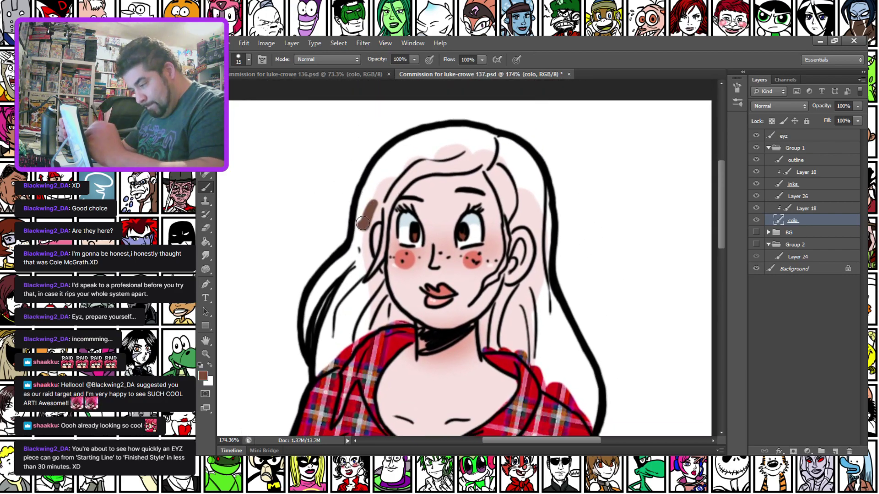
pyautogui.moveTo(305, 316); pyautogui.dragTo(309, 339)
pyautogui.moveTo(319, 372)
pyautogui.mouseDown()
pyautogui.moveTo(381, 327)
pyautogui.moveTo(410, 323)
pyautogui.moveTo(367, 256)
pyautogui.moveTo(366, 237)
pyautogui.moveTo(380, 218)
pyautogui.moveTo(370, 273)
pyautogui.mouseUp()
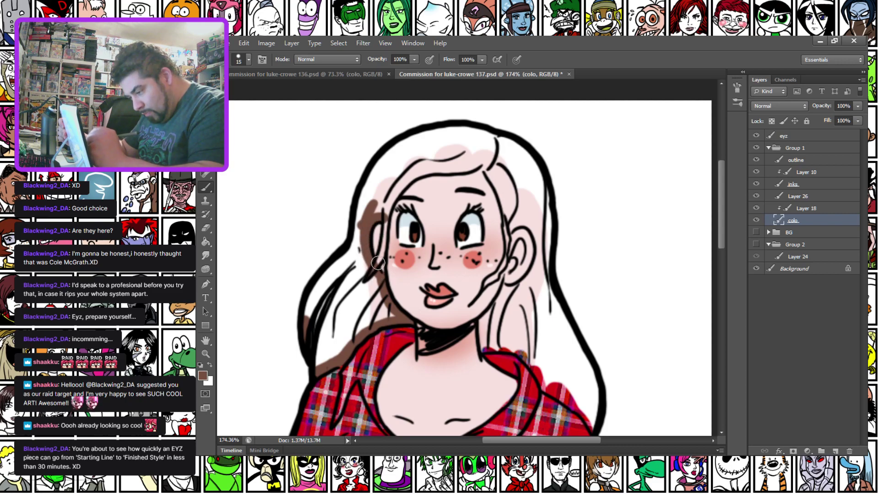
pyautogui.moveTo(384, 239)
pyautogui.mouseDown()
pyautogui.moveTo(387, 202)
pyautogui.moveTo(417, 173)
pyautogui.moveTo(455, 164)
pyautogui.moveTo(485, 163)
pyautogui.moveTo(510, 233)
pyautogui.mouseUp()
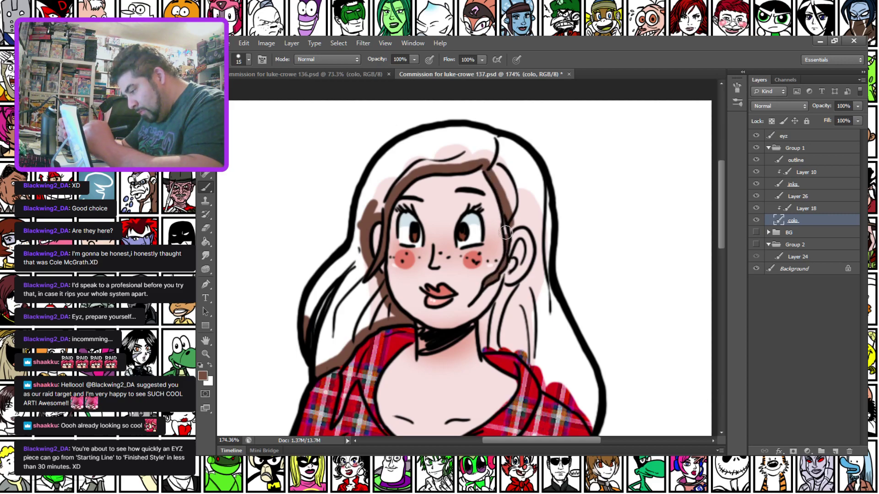
pyautogui.moveTo(504, 286)
pyautogui.mouseDown()
pyautogui.moveTo(528, 278)
pyautogui.moveTo(538, 244)
pyautogui.moveTo(522, 224)
pyautogui.mouseUp()
pyautogui.moveTo(479, 327)
pyautogui.mouseDown()
pyautogui.moveTo(504, 294)
pyautogui.moveTo(478, 325)
pyautogui.moveTo(481, 353)
pyautogui.moveTo(509, 347)
pyautogui.moveTo(523, 356)
pyautogui.moveTo(590, 423)
pyautogui.moveTo(593, 375)
pyautogui.mouseUp()
pyautogui.moveTo(554, 300)
pyautogui.mouseDown()
pyautogui.moveTo(589, 362)
pyautogui.moveTo(575, 348)
pyautogui.mouseUp()
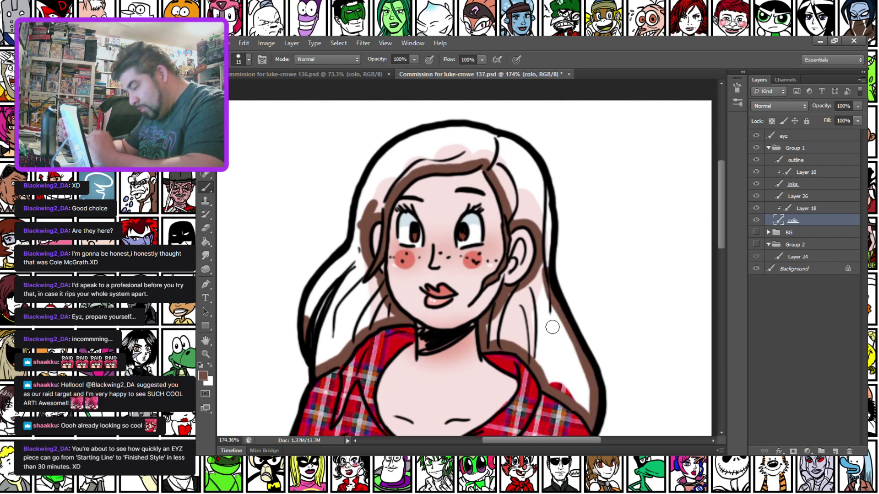
# Enlarge the brush to 22 and fill in the remaining areas of the hair with the same brown.
pyautogui.rightClick(363, 218)
pyautogui.moveTo(384, 241); pyautogui.dragTo(390, 241)
pyautogui.moveTo(319, 288)
pyautogui.mouseDown()
pyautogui.moveTo(307, 316)
pyautogui.moveTo(318, 368)
pyautogui.moveTo(345, 287)
pyautogui.moveTo(323, 281)
pyautogui.moveTo(344, 269)
pyautogui.moveTo(324, 281)
pyautogui.moveTo(359, 242)
pyautogui.moveTo(372, 178)
pyautogui.moveTo(394, 155)
pyautogui.moveTo(441, 138)
pyautogui.moveTo(400, 142)
pyautogui.moveTo(464, 132)
pyautogui.moveTo(514, 148)
pyautogui.moveTo(543, 195)
pyautogui.moveTo(540, 295)
pyautogui.moveTo(520, 287)
pyautogui.moveTo(486, 321)
pyautogui.moveTo(492, 339)
pyautogui.moveTo(532, 290)
pyautogui.moveTo(527, 311)
pyautogui.moveTo(558, 386)
pyautogui.moveTo(588, 411)
pyautogui.moveTo(552, 305)
pyautogui.mouseUp()
pyautogui.moveTo(366, 208)
pyautogui.mouseDown()
pyautogui.moveTo(411, 163)
pyautogui.moveTo(438, 148)
pyautogui.moveTo(479, 148)
pyautogui.moveTo(518, 213)
pyautogui.moveTo(542, 216)
pyautogui.mouseUp()
pyautogui.moveTo(503, 165); pyautogui.dragTo(527, 202)
pyautogui.moveTo(352, 293)
pyautogui.mouseDown()
pyautogui.moveTo(341, 345)
pyautogui.moveTo(383, 314)
pyautogui.moveTo(366, 275)
pyautogui.moveTo(355, 321)
pyautogui.moveTo(355, 304)
pyautogui.mouseUp()
# Choose a slightly lighter brown and paint a highlight near the crown of the hair.
pyautogui.click(203, 376)
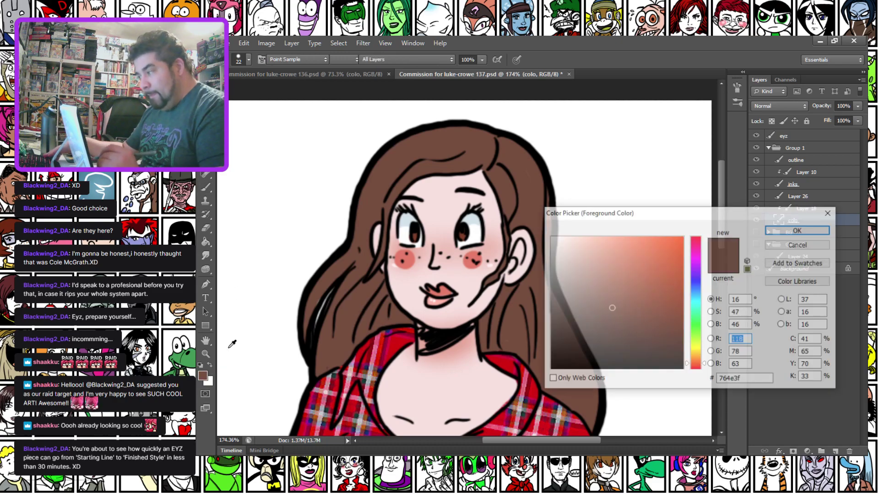
pyautogui.click(598, 293)
pyautogui.press('Return')
pyautogui.moveTo(406, 147); pyautogui.dragTo(391, 157)
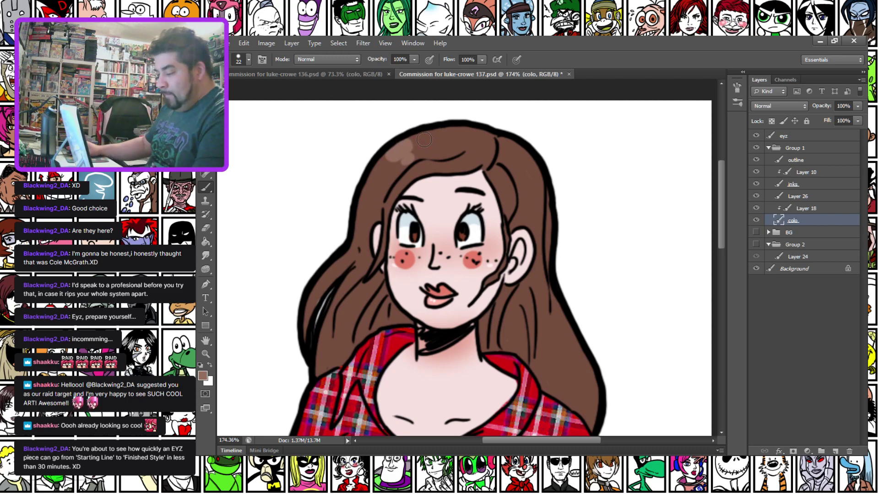
# Save a PNG copy of the finished commission 137 artwork with the default PNG options.
pyautogui.scroll(-3, 408, 122)
pyautogui.scroll(-3, 405, 175)
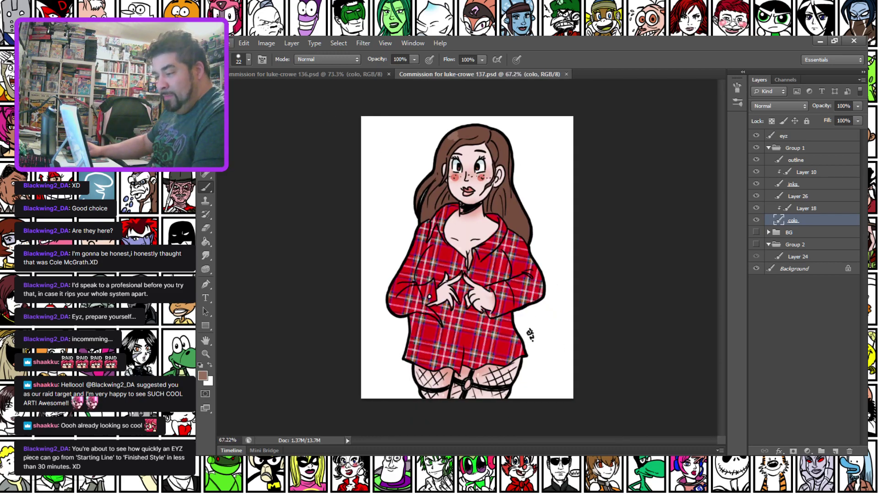
pyautogui.click(231, 43)
pyautogui.click(270, 169)
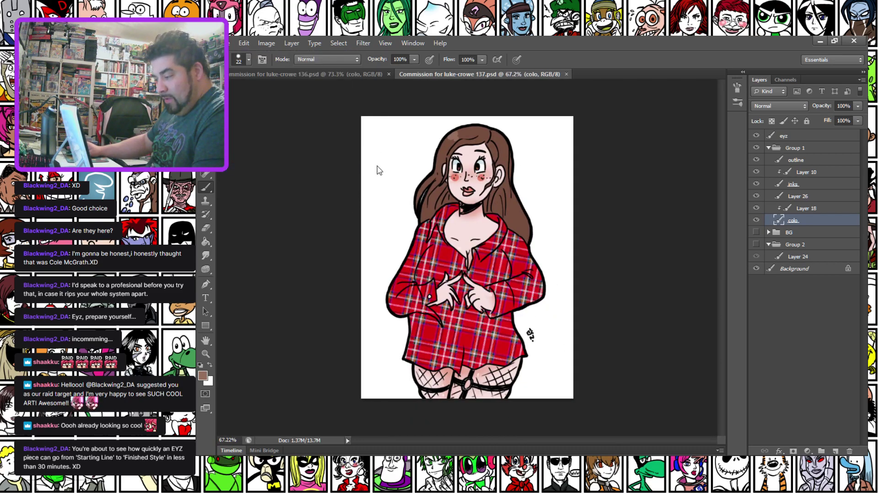
pyautogui.click(408, 270)
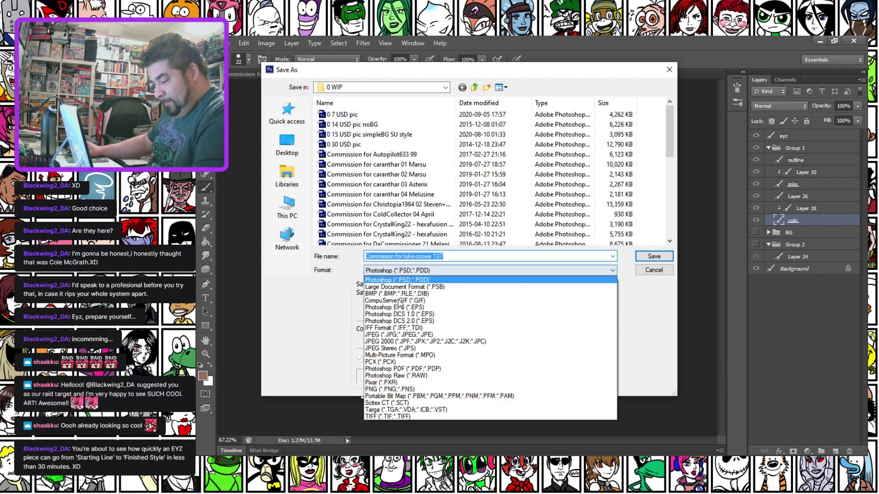
pyautogui.click(373, 388)
pyautogui.press('Return')
pyautogui.press('Return')
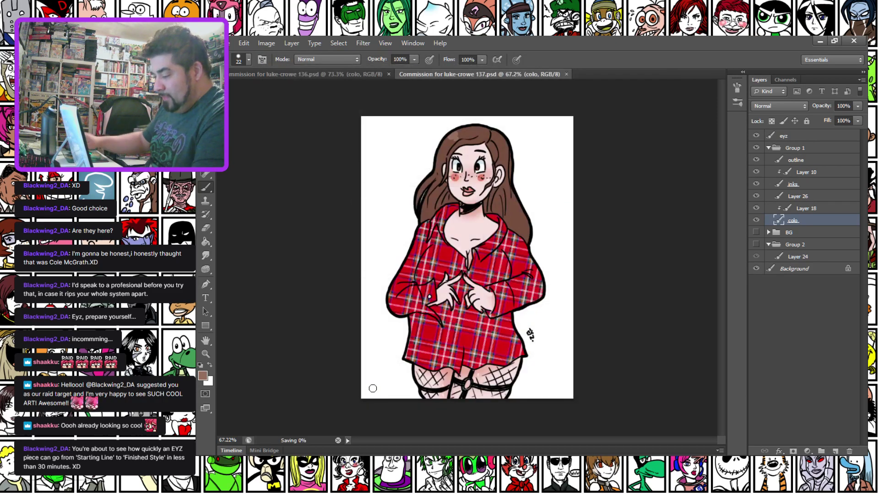
# Open the character reference images as separate documents alongside the commission 138 file.
pyautogui.press('m')
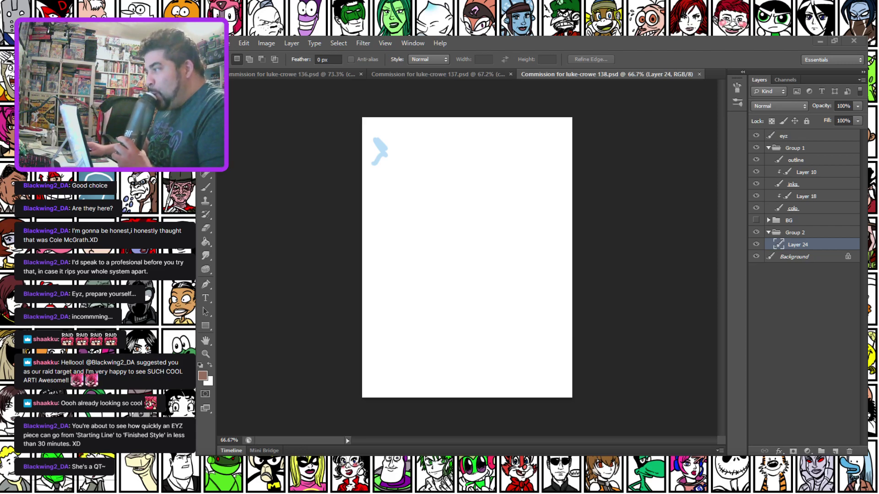
pyautogui.moveTo(612, 339); pyautogui.dragTo(644, 39)
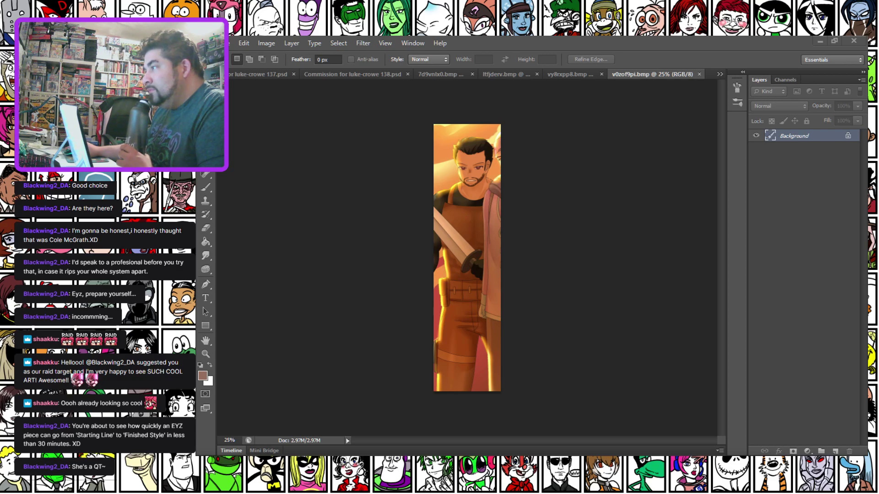
pyautogui.moveTo(586, 407); pyautogui.dragTo(633, 42)
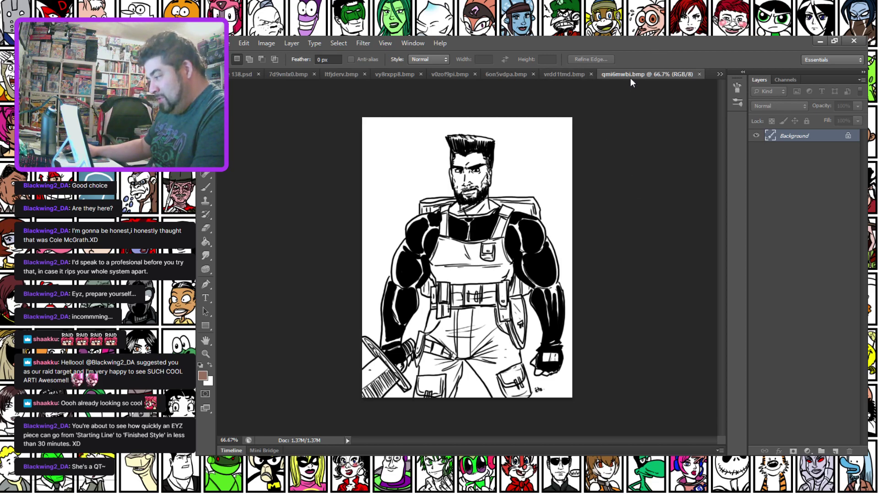
# Select all of the inked drawing qmi6mwbi.bmp, and move it and the vrdd1tmd.bmp reference out of the main workspace.
pyautogui.hotkey('ctrl', 'a')
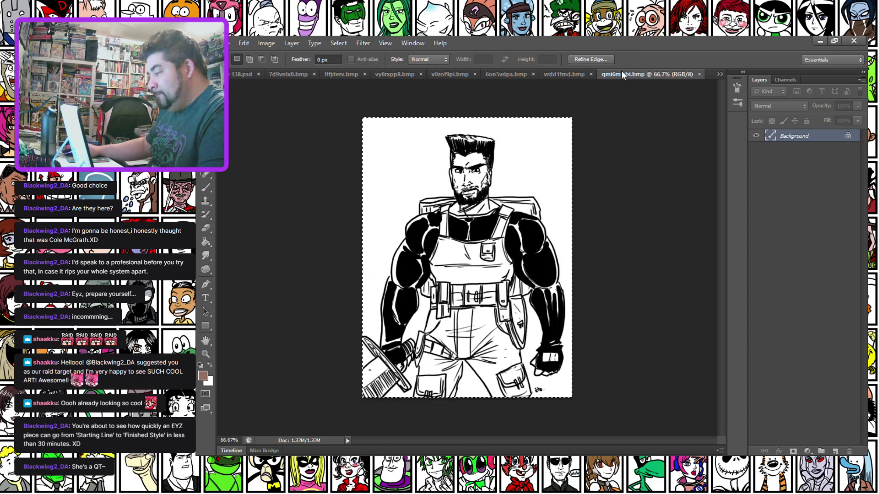
pyautogui.moveTo(620, 75); pyautogui.dragTo(868, 456)
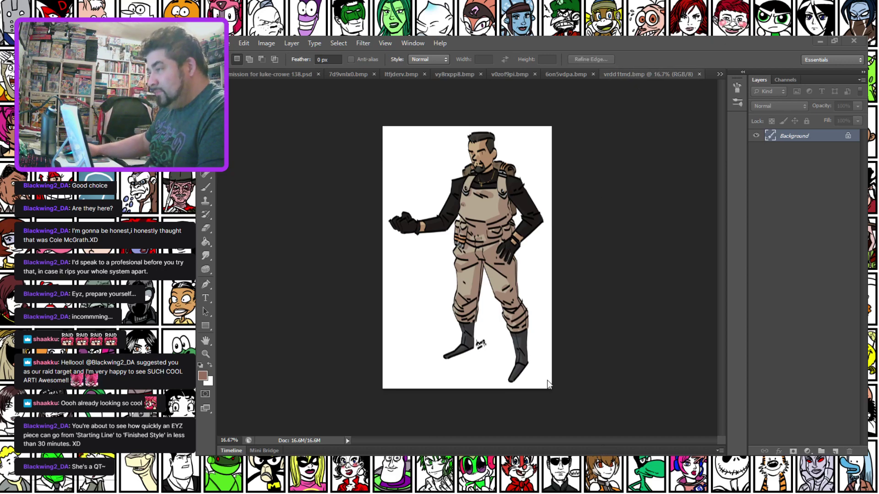
pyautogui.hotkey('ctrl', 'w')
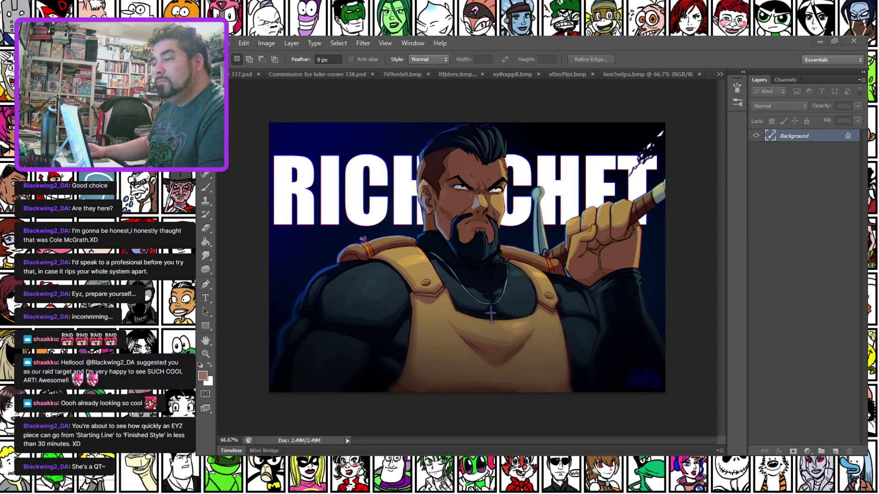
# Zoom the 6on5vdpa.bmp reference out to 55.1%, float it in its own window and move it out of the main workspace.
pyautogui.click(620, 74)
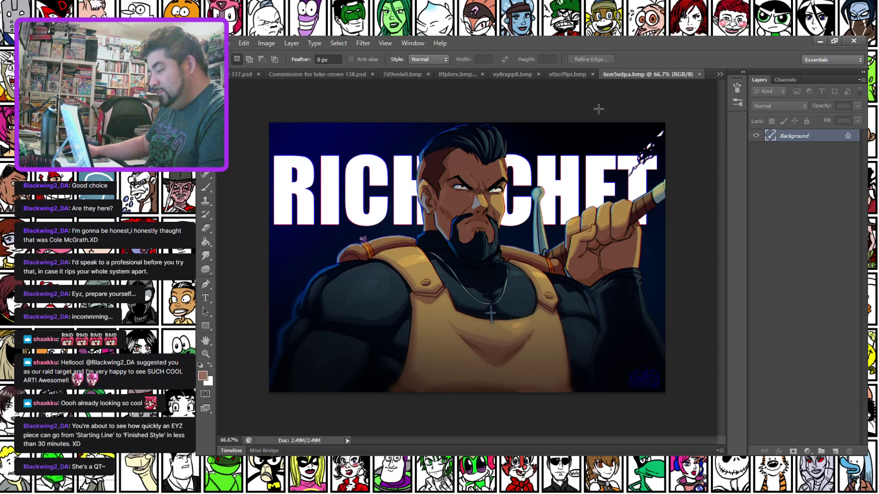
pyautogui.scroll(-2, 598, 109)
pyautogui.moveTo(646, 75); pyautogui.dragTo(462, 492)
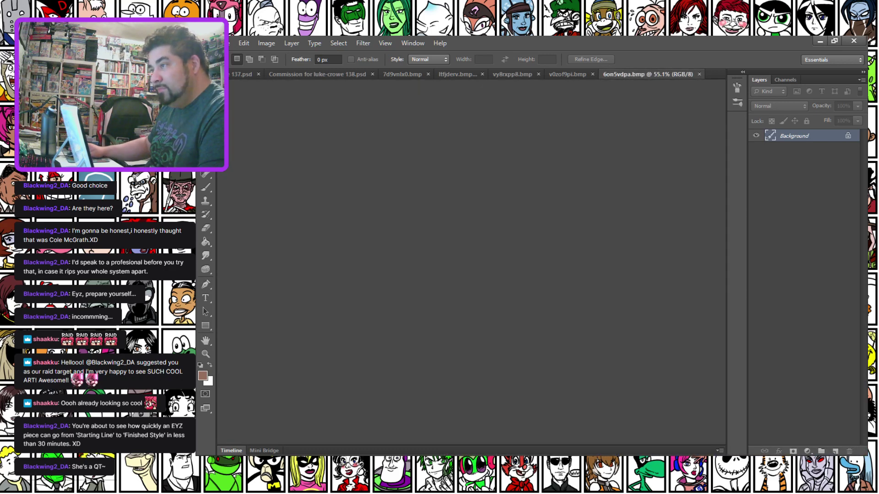
pyautogui.moveTo(526, 109); pyautogui.dragTo(393, 128)
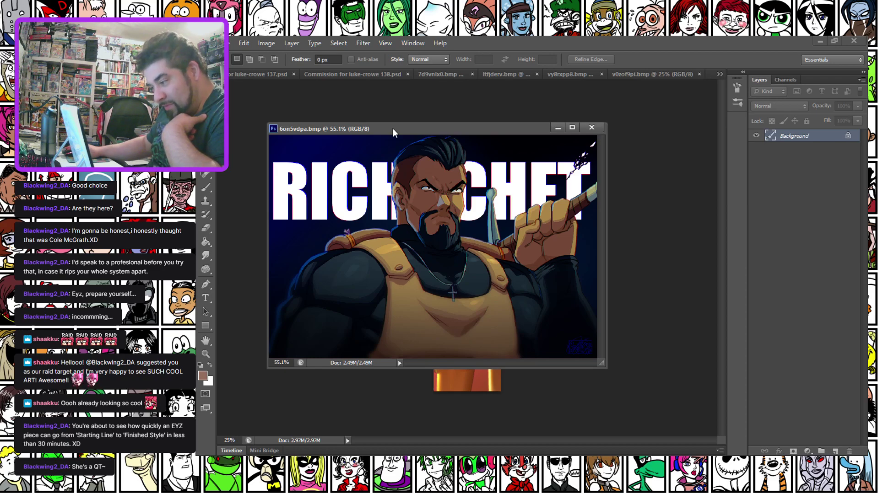
pyautogui.moveTo(393, 128); pyautogui.dragTo(394, 390)
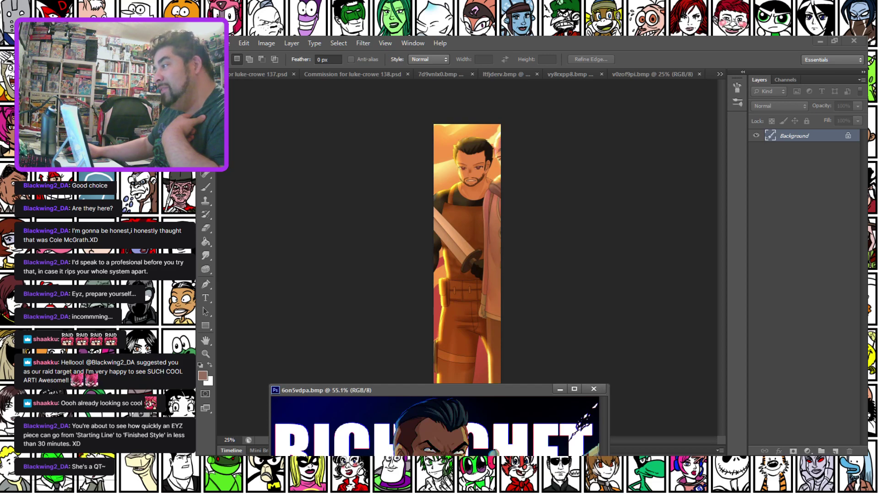
pyautogui.hotkey('ctrl', 'w')
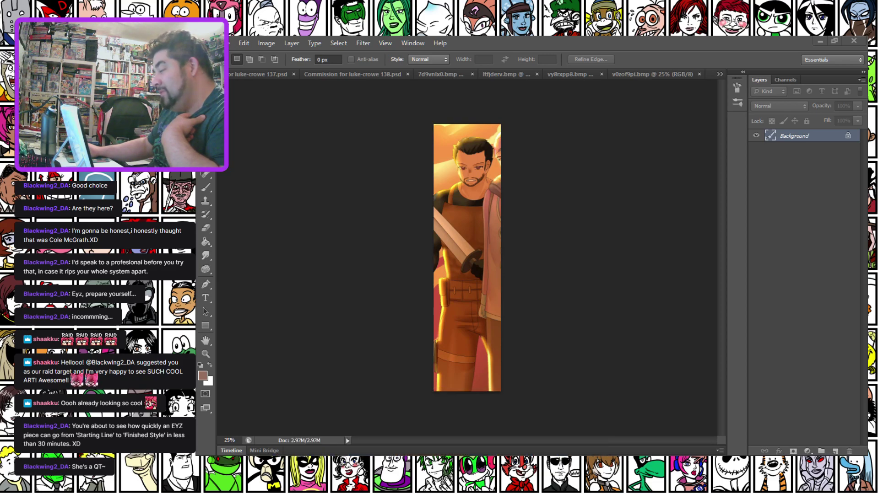
# Undock the v0zof9pi.bmp and vy8rxpp8.bmp references and move them out of the main workspace.
pyautogui.moveTo(647, 72); pyautogui.dragTo(394, 350)
pyautogui.hotkey('ctrl', 'w')
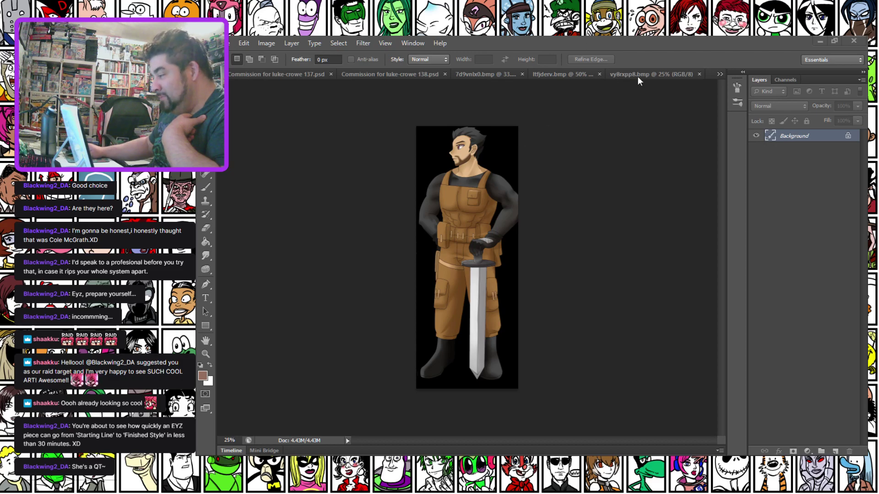
pyautogui.moveTo(647, 72); pyautogui.dragTo(259, 392)
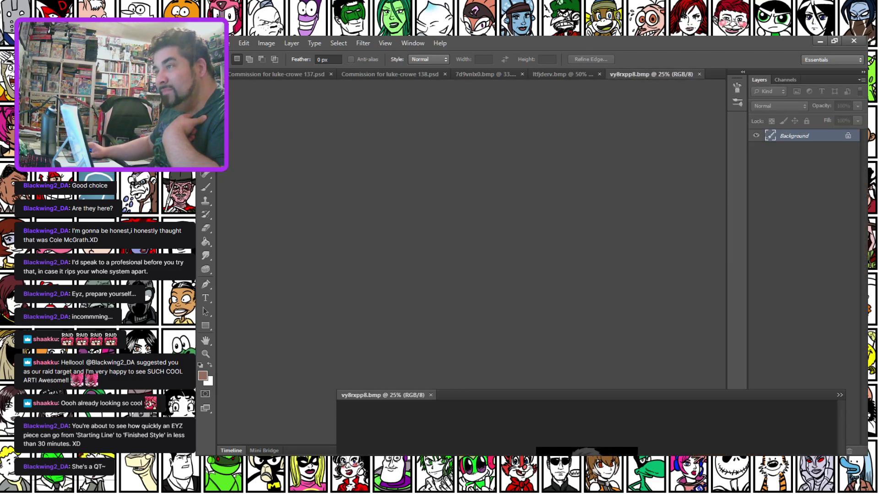
pyautogui.hotkey('ctrl', 'w')
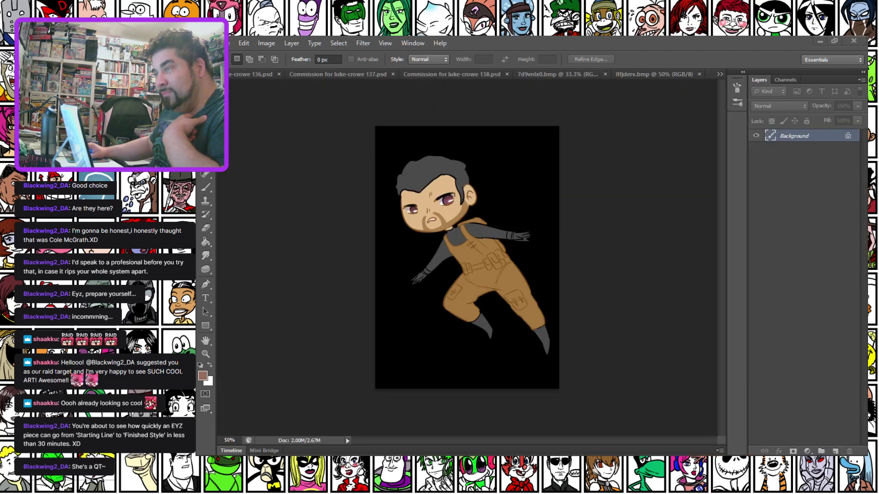
# Zoom the ltfjderv.bmp reference out to 45.5% and 7d9vnlx0.bmp to 30.3%, and move both out of the main workspace.
pyautogui.click(645, 78)
pyautogui.scroll(-1, 635, 91)
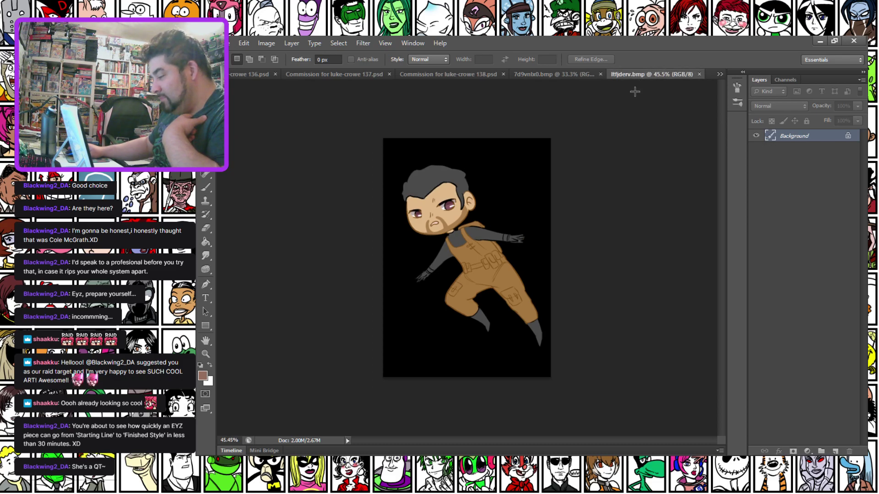
pyautogui.moveTo(638, 74); pyautogui.dragTo(540, 228)
pyautogui.hotkey('ctrl', 'w')
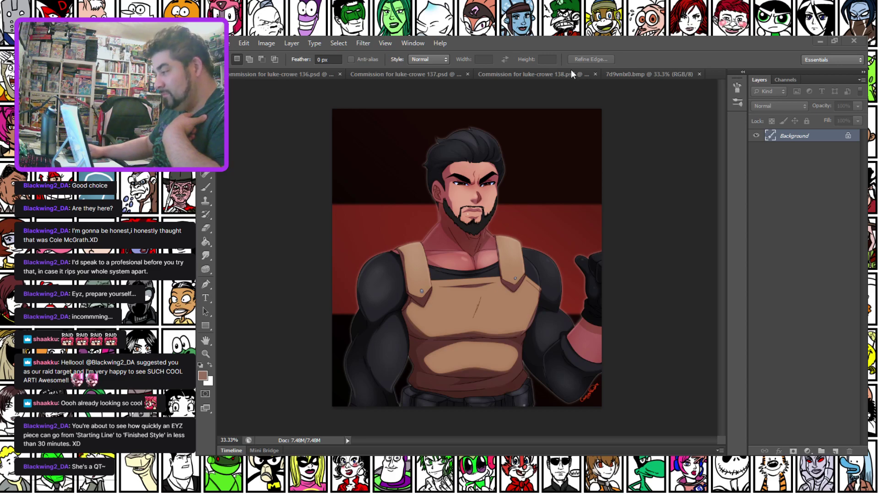
pyautogui.click(625, 76)
pyautogui.scroll(-1, 634, 69)
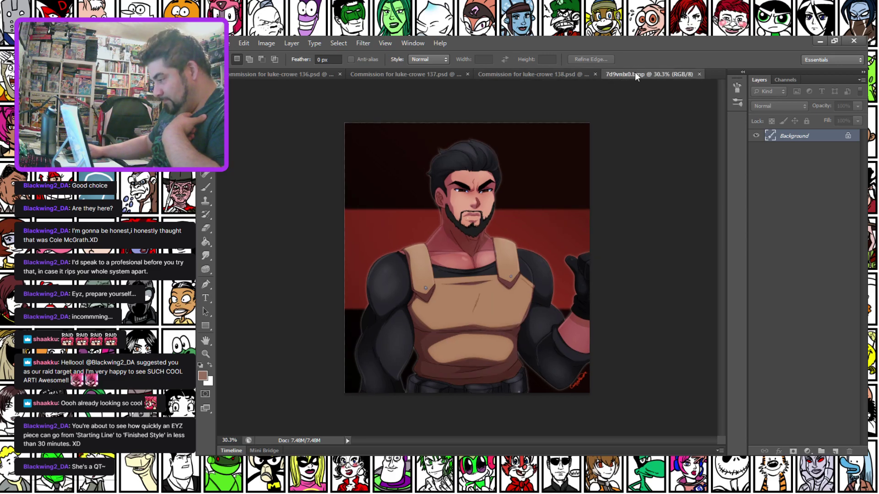
pyautogui.hotkey('ctrl', 'w')
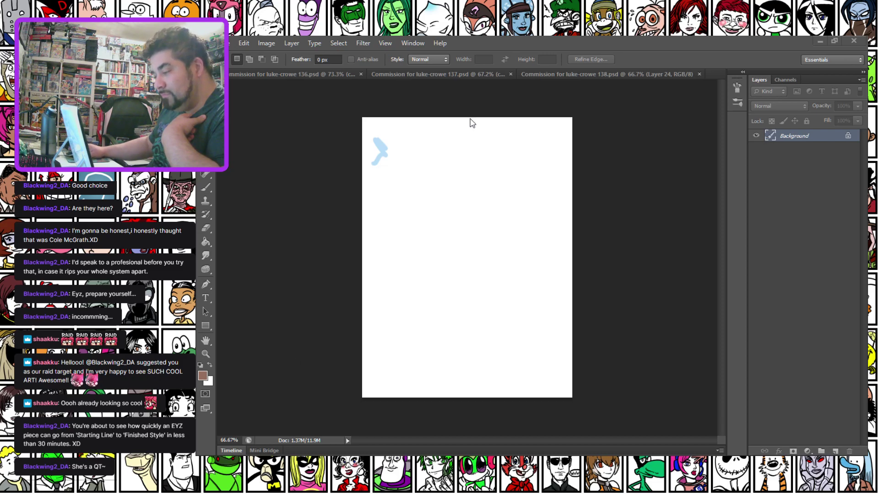
# Paste the copied inked drawing into the commission 138 file as a new layer and lower its opacity to 43%.
pyautogui.click(653, 123)
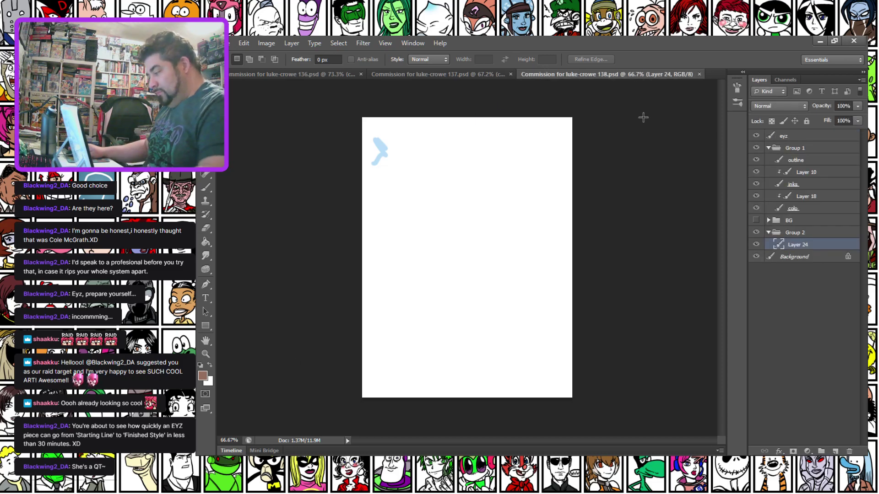
pyautogui.hotkey('ctrl', 'v')
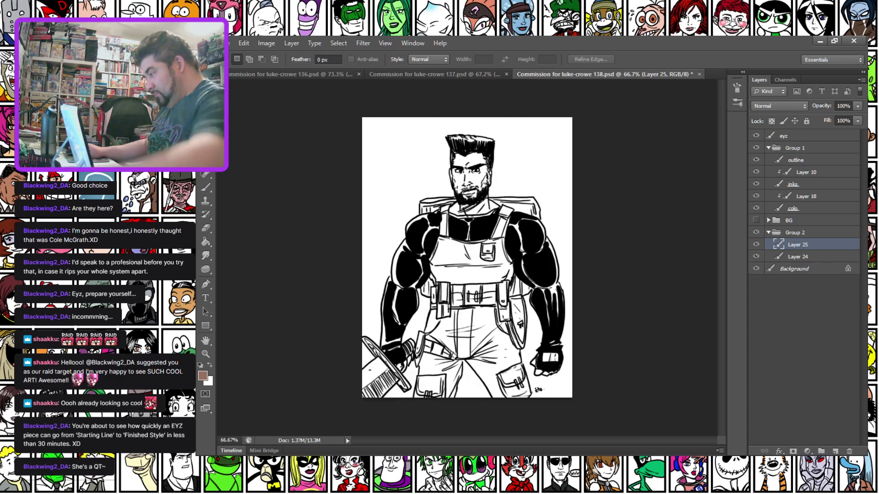
pyautogui.click(857, 106)
pyautogui.moveTo(831, 118); pyautogui.dragTo(828, 118)
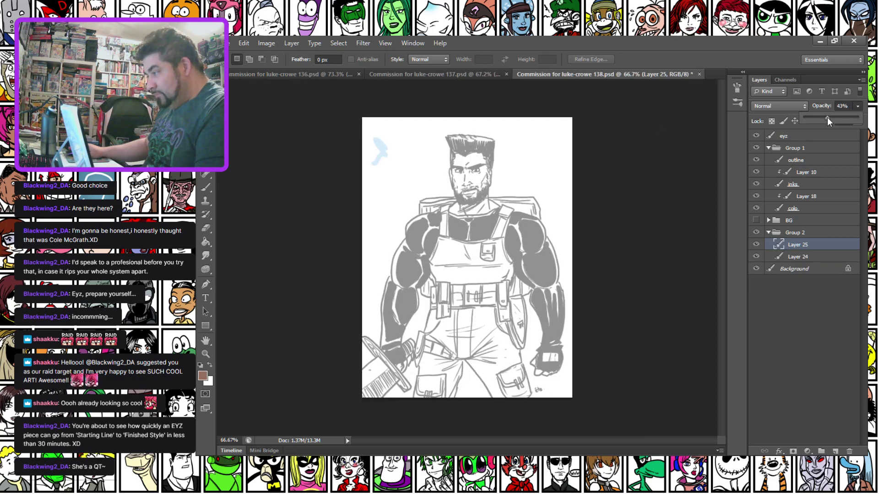
# Set up the Brush tool with the default black foreground colour and a 5 px size.
pyautogui.click(808, 172)
pyautogui.click(808, 172)
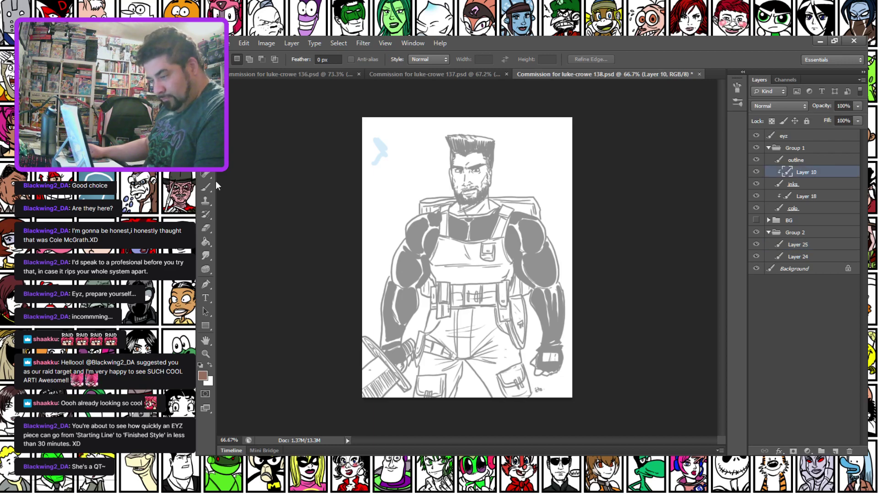
pyautogui.click(205, 187)
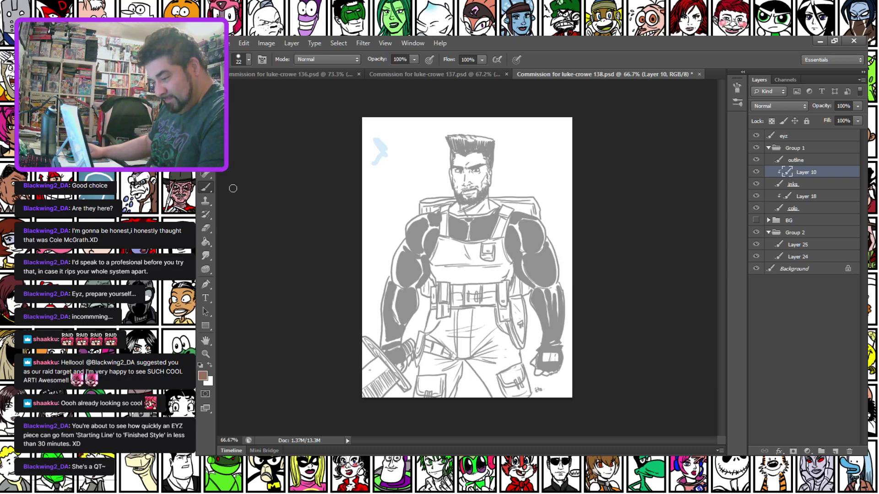
pyautogui.click(200, 365)
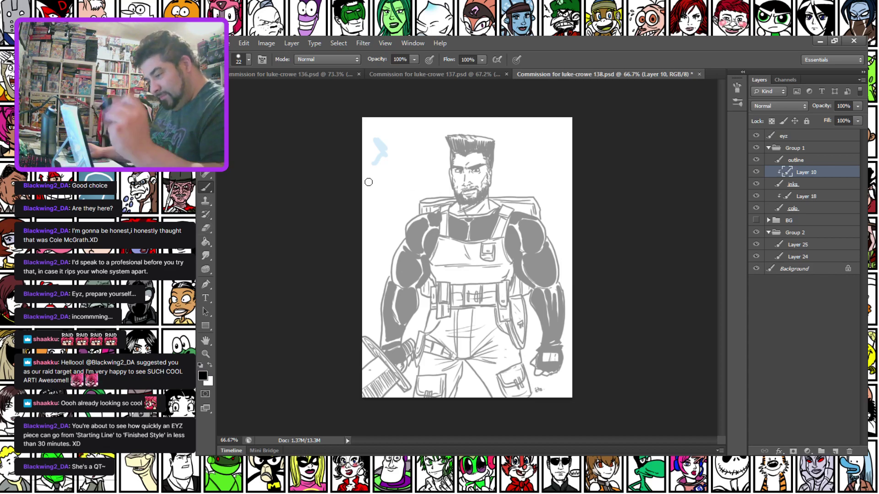
pyautogui.rightClick(416, 163)
pyautogui.click(522, 249)
pyautogui.click(323, 171)
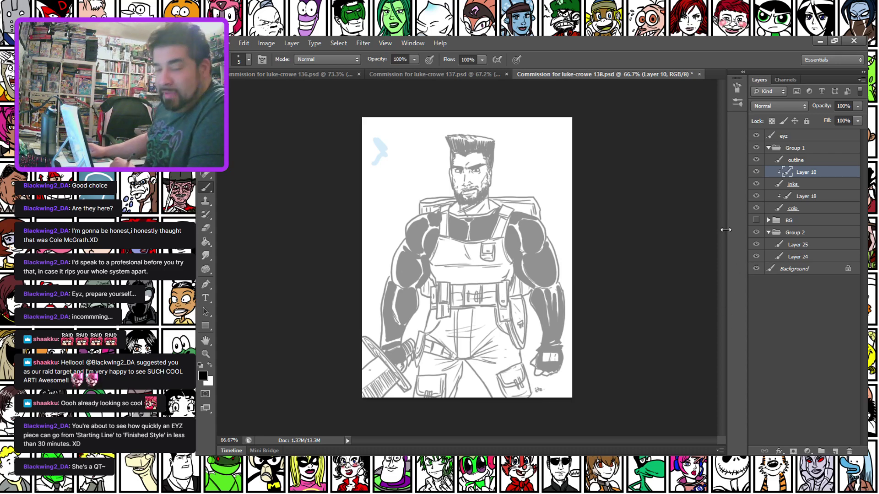
# Ink the V-shaped hairline above the forehead on the inks layer, over the faded guide drawing.
pyautogui.scroll(8, 523, 143)
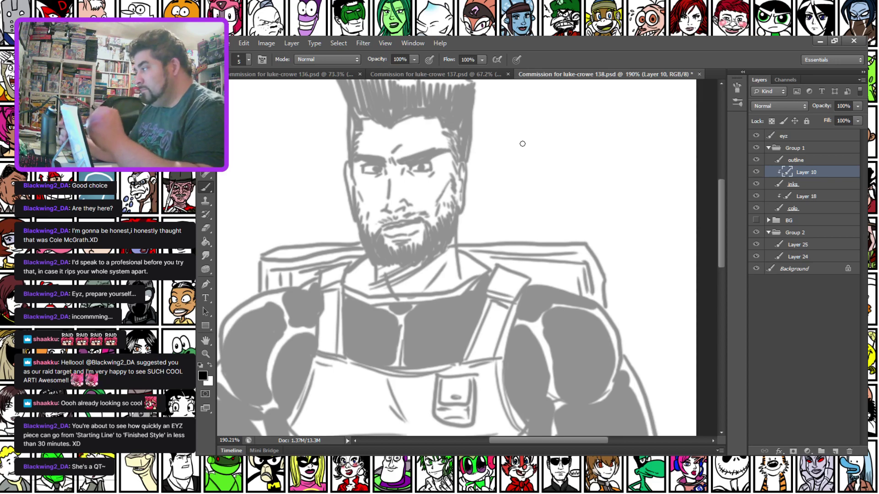
pyautogui.scroll(1, 522, 144)
pyautogui.moveTo(349, 134); pyautogui.dragTo(399, 231)
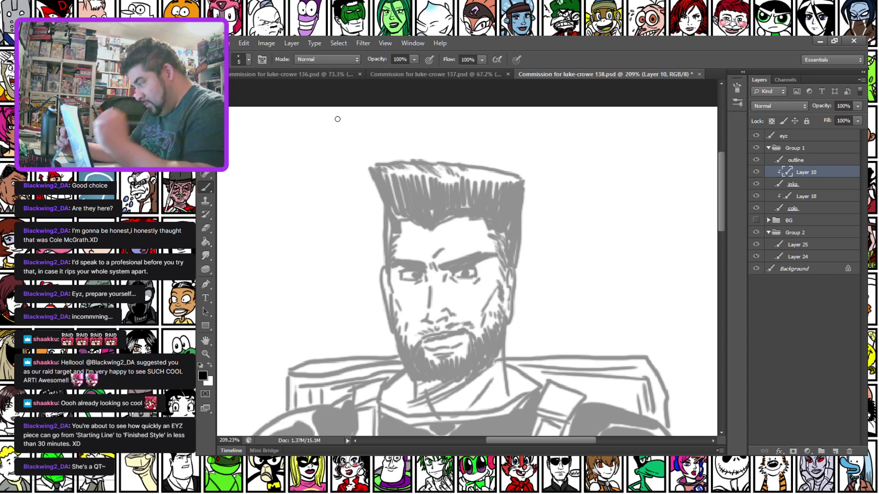
pyautogui.click(799, 184)
pyautogui.moveTo(388, 213)
pyautogui.mouseDown()
pyautogui.moveTo(425, 234)
pyautogui.moveTo(461, 215)
pyautogui.moveTo(451, 221)
pyautogui.moveTo(522, 208)
pyautogui.mouseUp()
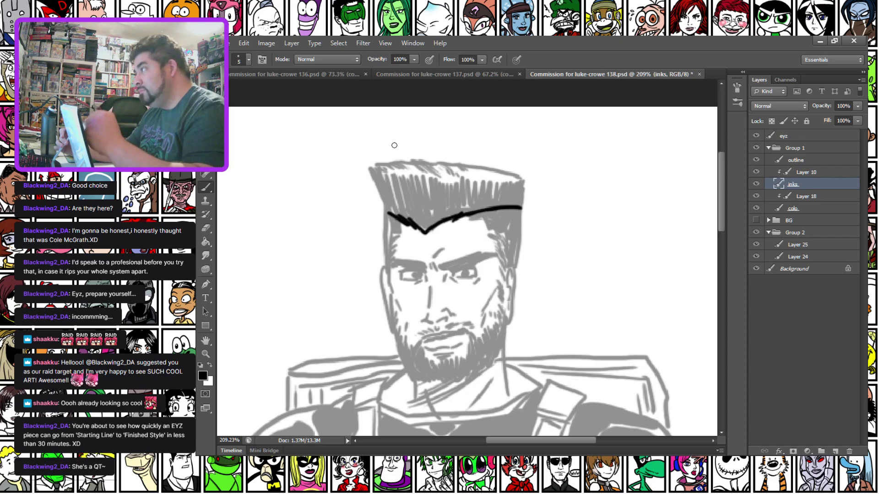
# Ink the outline of the swept-back hair and fill it with strands running up from the hairline.
pyautogui.moveTo(388, 214)
pyautogui.mouseDown()
pyautogui.moveTo(387, 176)
pyautogui.moveTo(433, 153)
pyautogui.mouseUp()
pyautogui.moveTo(431, 152)
pyautogui.mouseDown()
pyautogui.moveTo(406, 164)
pyautogui.moveTo(392, 206)
pyautogui.moveTo(454, 141)
pyautogui.moveTo(521, 164)
pyautogui.moveTo(527, 210)
pyautogui.mouseUp()
pyautogui.moveTo(504, 173)
pyautogui.mouseDown()
pyautogui.moveTo(523, 199)
pyautogui.moveTo(517, 181)
pyautogui.mouseUp()
pyautogui.moveTo(440, 217)
pyautogui.mouseDown()
pyautogui.moveTo(508, 172)
pyautogui.moveTo(476, 175)
pyautogui.mouseUp()
pyautogui.moveTo(424, 225)
pyautogui.mouseDown()
pyautogui.moveTo(486, 157)
pyautogui.moveTo(422, 223)
pyautogui.mouseUp()
pyautogui.moveTo(426, 163); pyautogui.dragTo(412, 224)
pyautogui.moveTo(413, 177); pyautogui.dragTo(406, 215)
pyautogui.moveTo(411, 184); pyautogui.dragTo(388, 216)
pyautogui.moveTo(449, 215)
pyautogui.mouseDown()
pyautogui.moveTo(486, 186)
pyautogui.moveTo(512, 198)
pyautogui.mouseUp()
pyautogui.moveTo(453, 191)
pyautogui.mouseDown()
pyautogui.moveTo(485, 169)
pyautogui.moveTo(467, 147)
pyautogui.moveTo(438, 176)
pyautogui.mouseUp()
pyautogui.moveTo(424, 159)
pyautogui.mouseDown()
pyautogui.moveTo(412, 173)
pyautogui.moveTo(425, 161)
pyautogui.mouseUp()
# Ink the contour of the face from temple to jaw, plus the ear and the side of the head.
pyautogui.moveTo(389, 219)
pyautogui.mouseDown()
pyautogui.moveTo(390, 300)
pyautogui.moveTo(402, 347)
pyautogui.moveTo(424, 383)
pyautogui.moveTo(449, 386)
pyautogui.moveTo(475, 372)
pyautogui.mouseUp()
pyautogui.moveTo(503, 333)
pyautogui.mouseDown()
pyautogui.moveTo(474, 371)
pyautogui.moveTo(504, 319)
pyautogui.mouseUp()
pyautogui.moveTo(504, 281)
pyautogui.mouseDown()
pyautogui.moveTo(516, 307)
pyautogui.moveTo(506, 326)
pyautogui.mouseUp()
pyautogui.moveTo(514, 277); pyautogui.dragTo(515, 291)
pyautogui.moveTo(518, 260); pyautogui.dragTo(524, 207)
# Ink the angry eyebrows, the side hairline at the temples, and both eyes with pupils and lower lids.
pyautogui.moveTo(392, 257)
pyautogui.mouseDown()
pyautogui.moveTo(430, 272)
pyautogui.moveTo(480, 244)
pyautogui.moveTo(492, 257)
pyautogui.mouseUp()
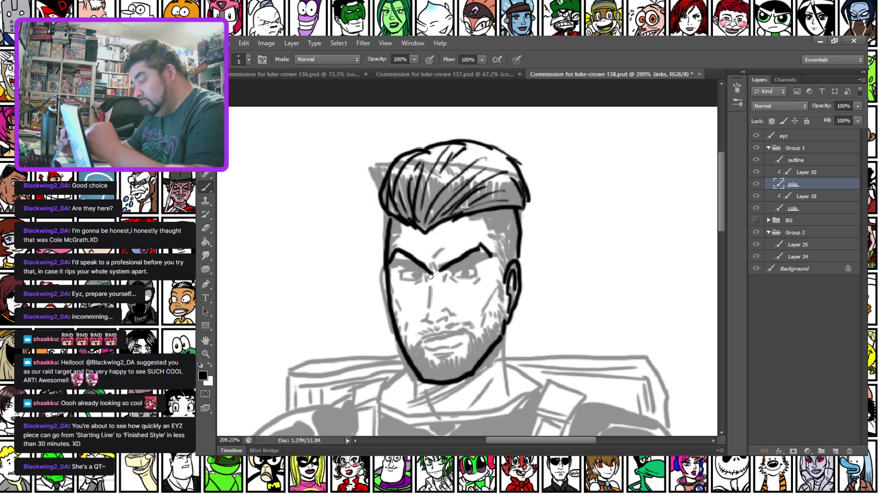
pyautogui.moveTo(437, 259)
pyautogui.mouseDown()
pyautogui.moveTo(432, 274)
pyautogui.moveTo(447, 239)
pyautogui.mouseUp()
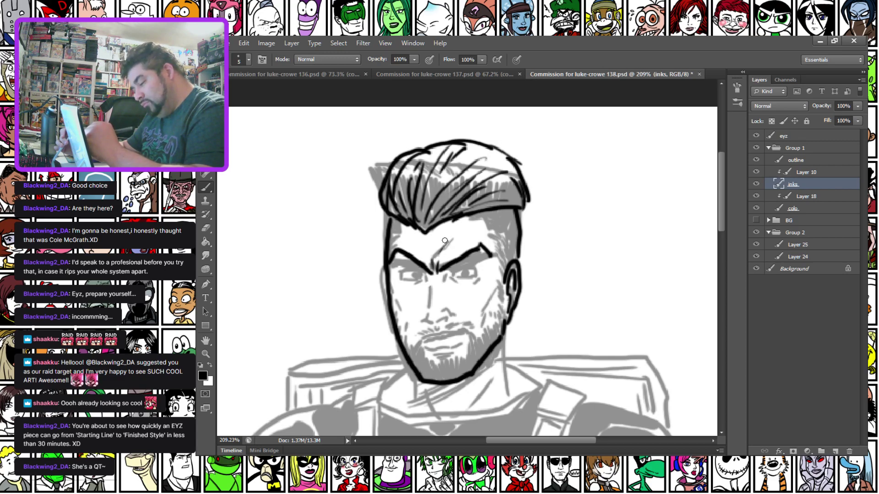
pyautogui.moveTo(481, 213)
pyautogui.mouseDown()
pyautogui.moveTo(507, 241)
pyautogui.moveTo(499, 249)
pyautogui.moveTo(502, 277)
pyautogui.mouseUp()
pyautogui.moveTo(397, 224); pyautogui.dragTo(390, 265)
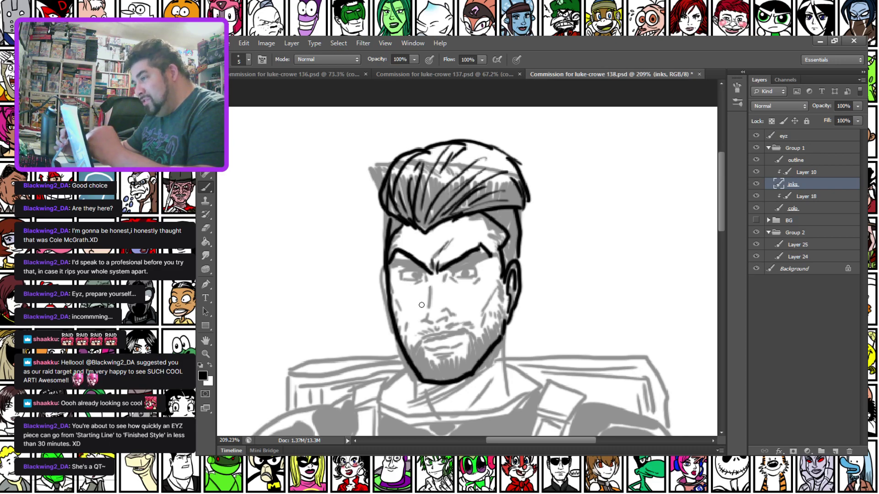
pyautogui.moveTo(451, 277)
pyautogui.mouseDown()
pyautogui.moveTo(472, 265)
pyautogui.moveTo(479, 272)
pyautogui.mouseUp()
pyautogui.moveTo(397, 275); pyautogui.dragTo(463, 277)
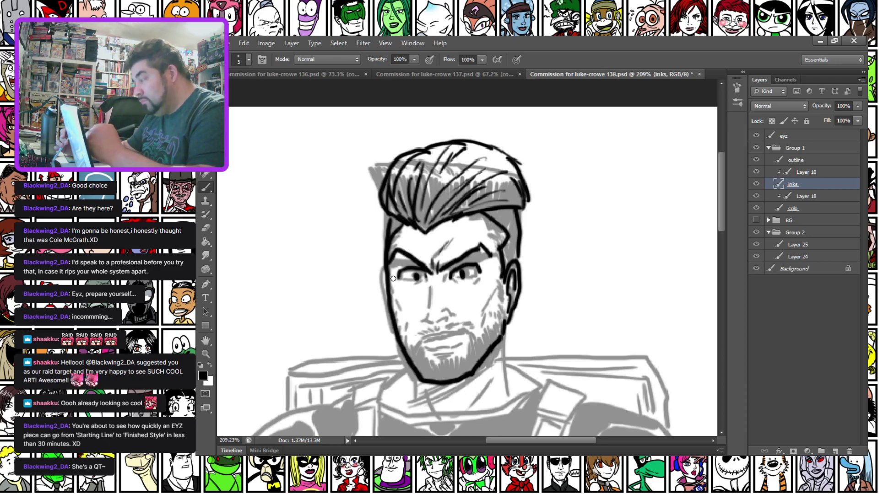
pyautogui.moveTo(399, 279)
pyautogui.mouseDown()
pyautogui.moveTo(476, 280)
pyautogui.moveTo(471, 291)
pyautogui.moveTo(413, 289)
pyautogui.mouseUp()
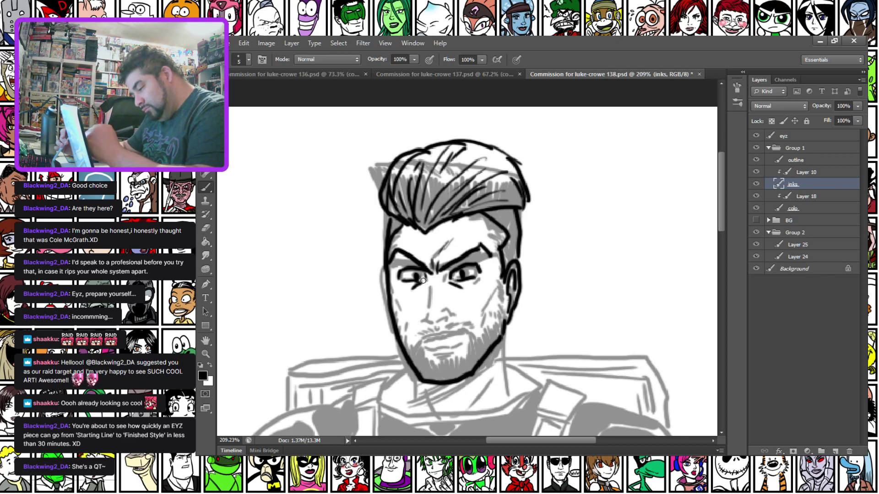
pyautogui.moveTo(476, 285); pyautogui.dragTo(471, 257)
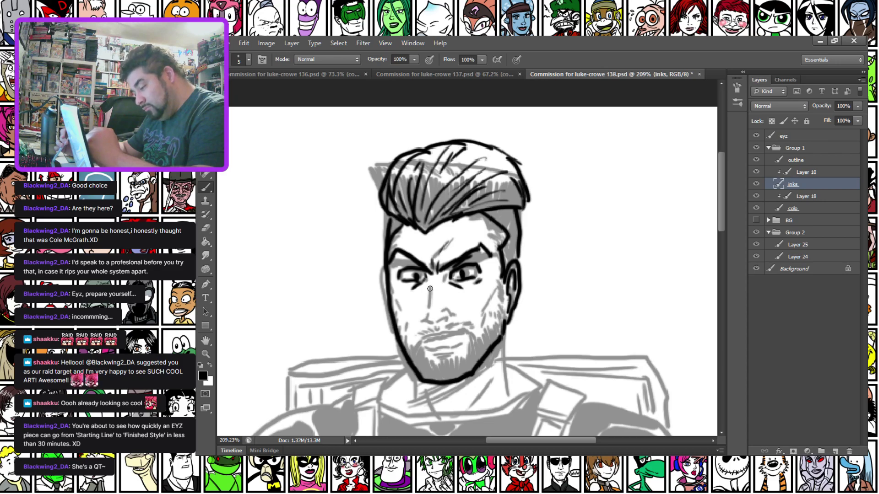
# Ink the nose, the frowning mouth and the outline of the moustache and goatee.
pyautogui.moveTo(430, 283)
pyautogui.mouseDown()
pyautogui.moveTo(423, 322)
pyautogui.moveTo(451, 320)
pyautogui.moveTo(438, 276)
pyautogui.mouseUp()
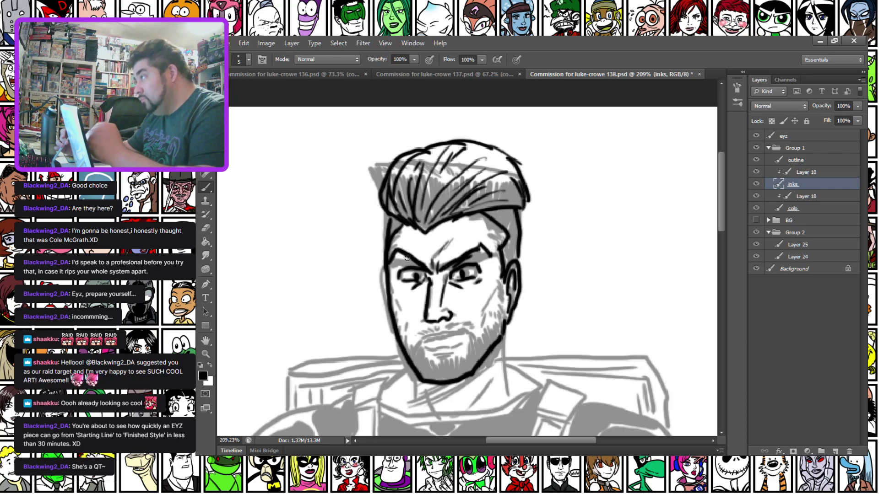
pyautogui.moveTo(422, 334)
pyautogui.mouseDown()
pyautogui.moveTo(385, 251)
pyautogui.moveTo(433, 265)
pyautogui.moveTo(400, 273)
pyautogui.moveTo(380, 253)
pyautogui.moveTo(414, 248)
pyautogui.moveTo(438, 261)
pyautogui.moveTo(437, 274)
pyautogui.mouseUp()
pyautogui.moveTo(373, 276)
pyautogui.mouseDown()
pyautogui.moveTo(378, 259)
pyautogui.moveTo(381, 276)
pyautogui.moveTo(411, 286)
pyautogui.moveTo(381, 272)
pyautogui.moveTo(397, 295)
pyautogui.mouseUp()
pyautogui.moveTo(434, 274); pyautogui.dragTo(418, 275)
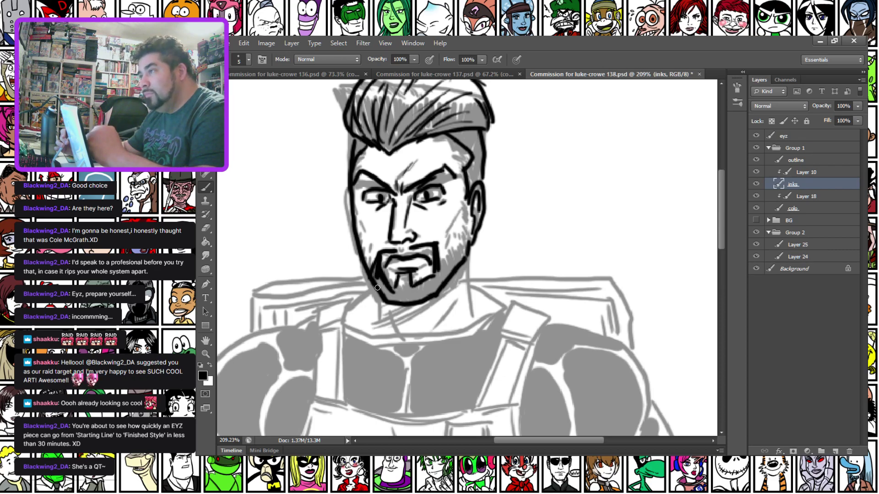
# Fill the beard along the chin and jaw with black strokes and add the cheek and sideburn lines.
pyautogui.moveTo(369, 274); pyautogui.dragTo(394, 314)
pyautogui.moveTo(403, 274)
pyautogui.mouseDown()
pyautogui.moveTo(401, 315)
pyautogui.moveTo(415, 318)
pyautogui.mouseUp()
pyautogui.moveTo(442, 275); pyautogui.dragTo(426, 316)
pyautogui.moveTo(453, 259); pyautogui.dragTo(440, 277)
pyautogui.moveTo(472, 233); pyautogui.dragTo(452, 272)
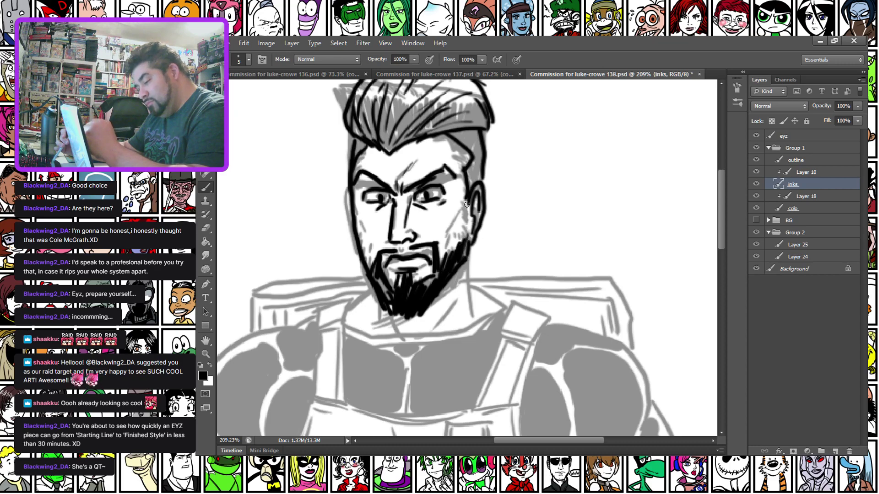
pyautogui.moveTo(470, 212); pyautogui.dragTo(462, 239)
pyautogui.moveTo(362, 215); pyautogui.dragTo(369, 252)
pyautogui.moveTo(465, 206); pyautogui.dragTo(442, 250)
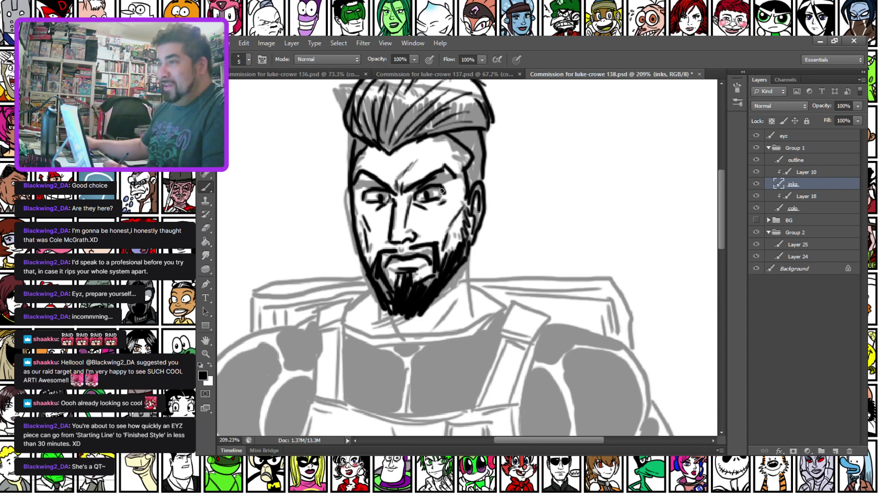
# Ink a long angled sword blade crossing the torso, with a pointed tip, bevel marks and an inner ridge.
pyautogui.scroll(-5, 442, 191)
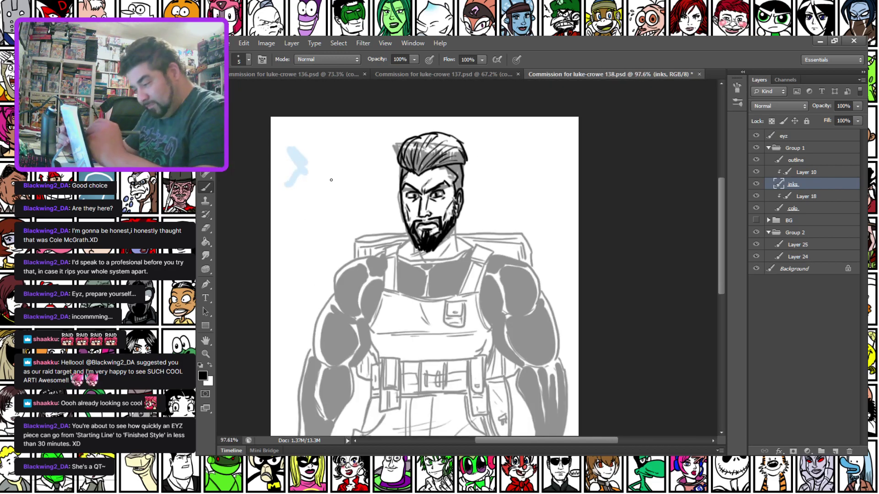
pyautogui.moveTo(324, 160); pyautogui.dragTo(359, 185)
pyautogui.moveTo(323, 161)
pyautogui.mouseDown()
pyautogui.moveTo(313, 209)
pyautogui.moveTo(359, 162)
pyautogui.moveTo(414, 326)
pyautogui.mouseUp()
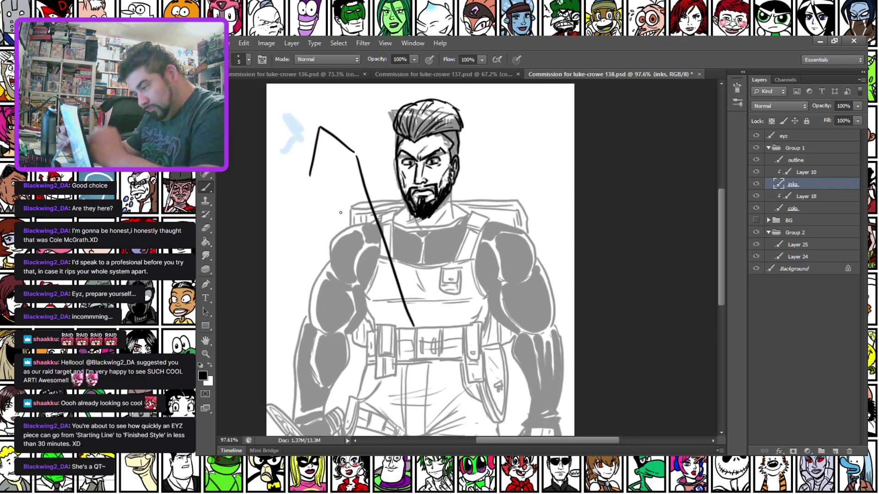
pyautogui.moveTo(311, 179); pyautogui.dragTo(379, 338)
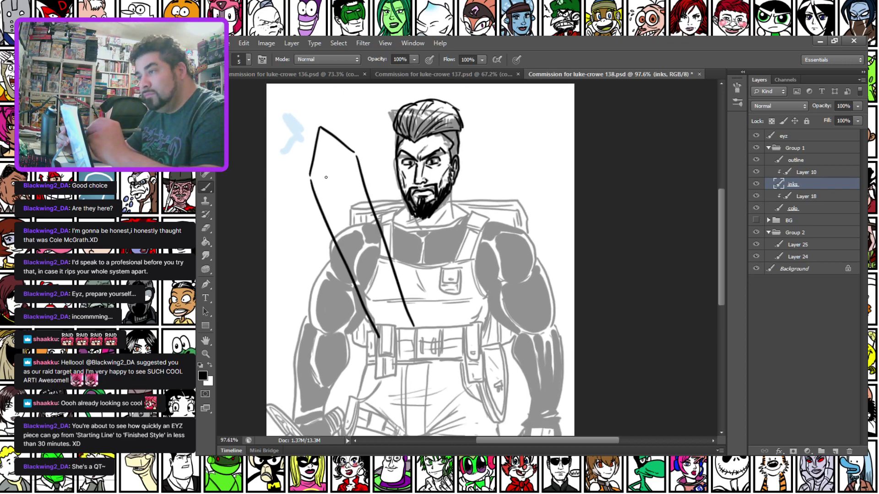
pyautogui.moveTo(320, 177); pyautogui.dragTo(342, 188)
pyautogui.moveTo(356, 155)
pyautogui.mouseDown()
pyautogui.moveTo(349, 182)
pyautogui.moveTo(399, 319)
pyautogui.mouseUp()
pyautogui.moveTo(346, 192); pyautogui.dragTo(401, 336)
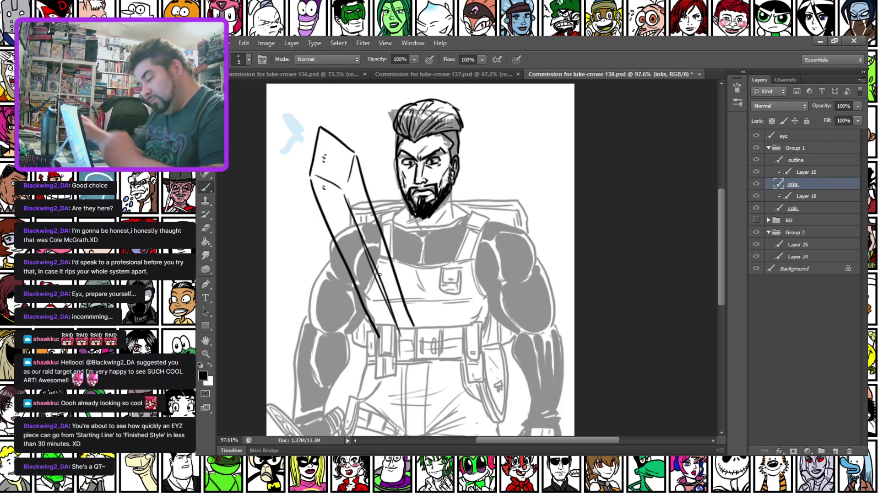
# Ink the curved crossguard at the base of the sword blade and shade its lower end black.
pyautogui.scroll(6, 379, 275)
pyautogui.moveTo(407, 383)
pyautogui.mouseDown()
pyautogui.moveTo(361, 280)
pyautogui.moveTo(402, 248)
pyautogui.mouseUp()
pyautogui.moveTo(317, 295)
pyautogui.mouseDown()
pyautogui.moveTo(367, 287)
pyautogui.moveTo(430, 236)
pyautogui.moveTo(374, 282)
pyautogui.moveTo(337, 294)
pyautogui.moveTo(397, 264)
pyautogui.mouseUp()
pyautogui.moveTo(429, 224); pyautogui.dragTo(432, 232)
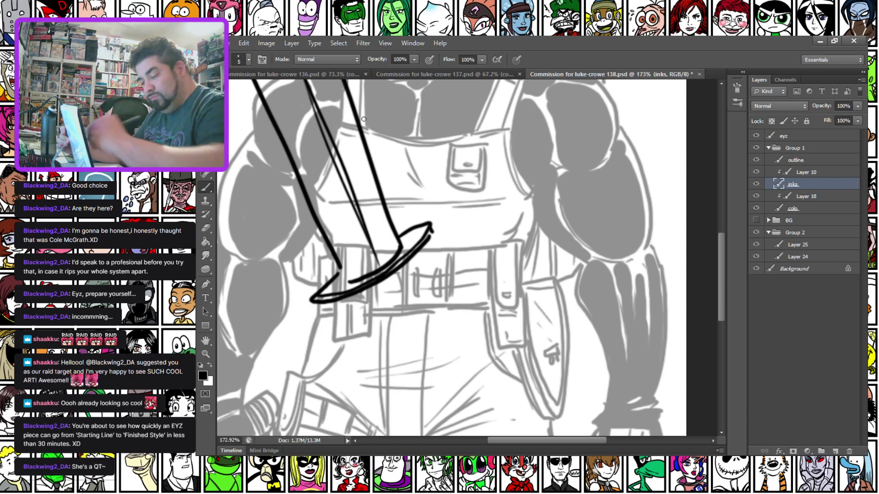
pyautogui.moveTo(340, 278)
pyautogui.mouseDown()
pyautogui.moveTo(326, 293)
pyautogui.moveTo(354, 283)
pyautogui.mouseUp()
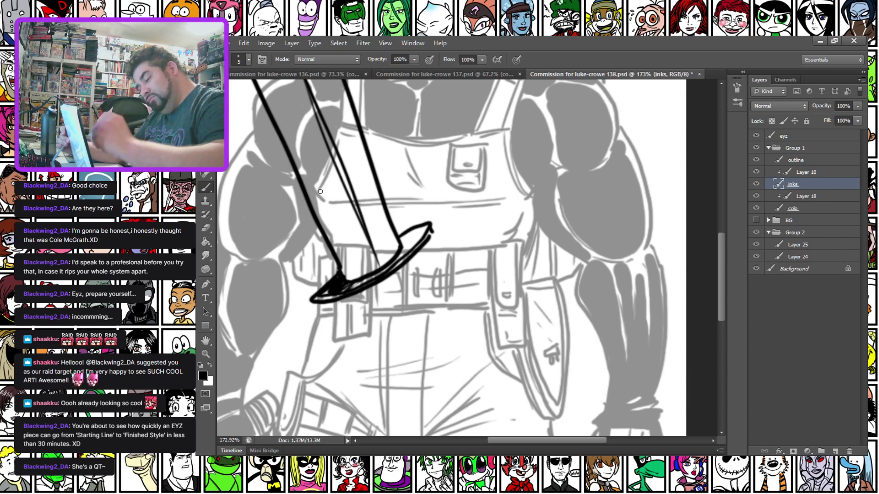
# Ink the fist gripping the sword below the crossguard, with jagged finger edges and the back of the hand.
pyautogui.moveTo(349, 296)
pyautogui.mouseDown()
pyautogui.moveTo(370, 344)
pyautogui.moveTo(390, 349)
pyautogui.moveTo(379, 345)
pyautogui.moveTo(384, 354)
pyautogui.moveTo(400, 354)
pyautogui.moveTo(438, 315)
pyautogui.mouseUp()
pyautogui.moveTo(410, 268); pyautogui.dragTo(430, 318)
pyautogui.hotkey('ctrl', 'z')
pyautogui.moveTo(410, 271)
pyautogui.mouseDown()
pyautogui.moveTo(376, 292)
pyautogui.moveTo(402, 338)
pyautogui.moveTo(406, 274)
pyautogui.mouseUp()
pyautogui.moveTo(380, 293)
pyautogui.mouseDown()
pyautogui.moveTo(402, 342)
pyautogui.moveTo(427, 321)
pyautogui.mouseUp()
pyautogui.moveTo(405, 284); pyautogui.dragTo(392, 292)
pyautogui.moveTo(385, 296); pyautogui.dragTo(404, 337)
pyautogui.moveTo(410, 288); pyautogui.dragTo(405, 335)
pyautogui.moveTo(415, 303)
pyautogui.mouseDown()
pyautogui.moveTo(411, 322)
pyautogui.moveTo(417, 315)
pyautogui.mouseUp()
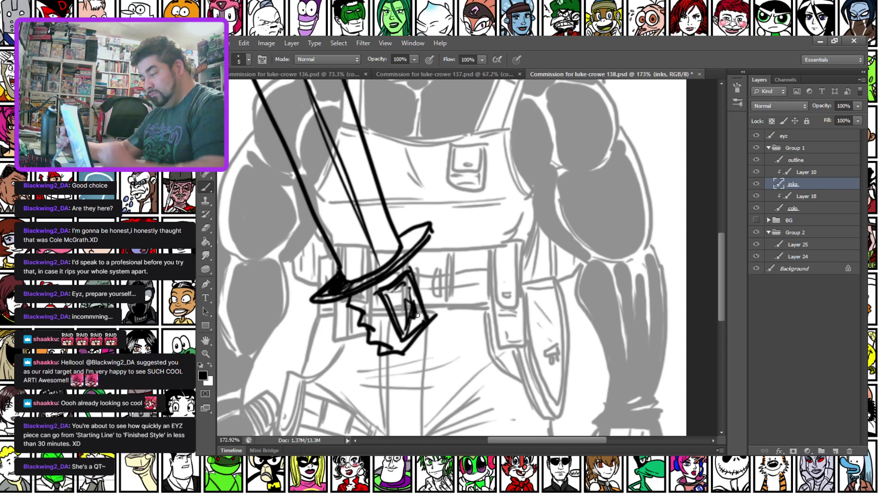
# Ink the outline of the sword arm from the shoulder down to the bent elbow.
pyautogui.scroll(5, 417, 315)
pyautogui.moveTo(530, 175)
pyautogui.mouseDown()
pyautogui.moveTo(556, 176)
pyautogui.moveTo(596, 268)
pyautogui.moveTo(586, 287)
pyautogui.mouseUp()
pyautogui.moveTo(512, 266)
pyautogui.mouseDown()
pyautogui.moveTo(492, 321)
pyautogui.moveTo(499, 372)
pyautogui.mouseUp()
pyautogui.moveTo(592, 290)
pyautogui.mouseDown()
pyautogui.moveTo(564, 362)
pyautogui.moveTo(547, 378)
pyautogui.mouseUp()
pyautogui.moveTo(516, 365); pyautogui.dragTo(546, 355)
pyautogui.moveTo(568, 294); pyautogui.dragTo(504, 372)
pyautogui.moveTo(418, 359); pyautogui.dragTo(417, 190)
# Ink the upper and lower edges of the forearm from elbow to fist and add the cuff at the wrist.
pyautogui.moveTo(418, 224)
pyautogui.mouseDown()
pyautogui.moveTo(511, 212)
pyautogui.moveTo(540, 225)
pyautogui.mouseUp()
pyautogui.moveTo(433, 274)
pyautogui.mouseDown()
pyautogui.moveTo(494, 279)
pyautogui.moveTo(510, 292)
pyautogui.mouseUp()
pyautogui.hotkey('ctrl', 'alt', 'z')
pyautogui.hotkey('ctrl', 'alt', 'z')
pyautogui.moveTo(428, 274)
pyautogui.mouseDown()
pyautogui.moveTo(498, 291)
pyautogui.moveTo(545, 282)
pyautogui.moveTo(569, 211)
pyautogui.mouseUp()
pyautogui.moveTo(540, 279); pyautogui.dragTo(568, 212)
pyautogui.hotkey('ctrl', 'alt', 'z')
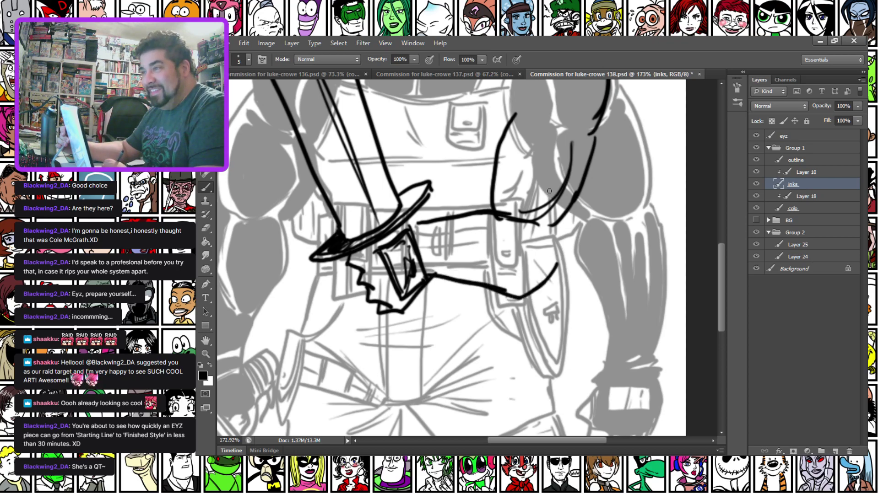
pyautogui.moveTo(415, 226)
pyautogui.mouseDown()
pyautogui.moveTo(436, 282)
pyautogui.moveTo(413, 222)
pyautogui.mouseUp()
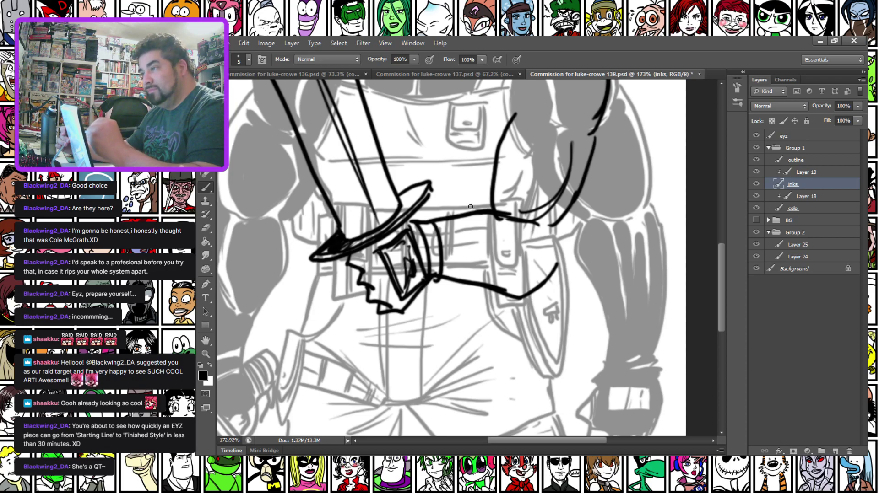
# Close off the shoulder muscle of the sword arm and ink the elbow edge and forearm crease lines.
pyautogui.moveTo(427, 206); pyautogui.dragTo(379, 356)
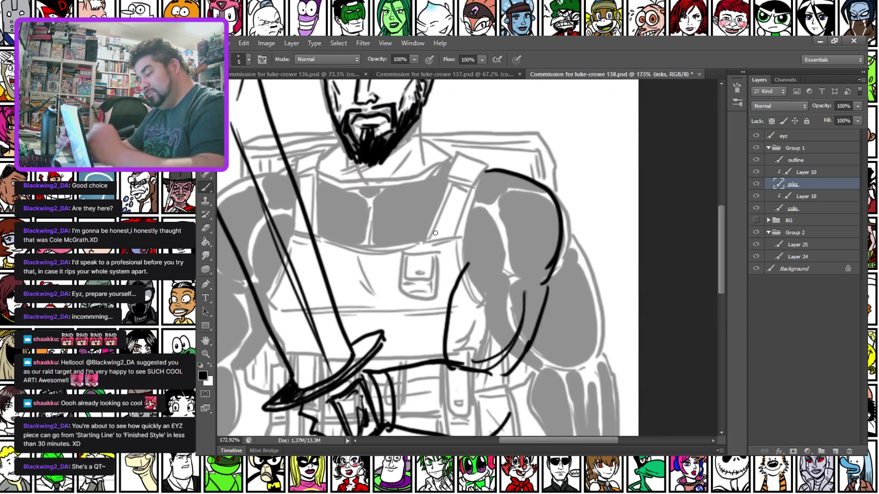
pyautogui.moveTo(486, 174)
pyautogui.mouseDown()
pyautogui.moveTo(468, 266)
pyautogui.moveTo(536, 276)
pyautogui.mouseUp()
pyautogui.moveTo(469, 271)
pyautogui.mouseDown()
pyautogui.moveTo(536, 275)
pyautogui.moveTo(478, 379)
pyautogui.moveTo(495, 419)
pyautogui.mouseUp()
pyautogui.moveTo(423, 403)
pyautogui.mouseDown()
pyautogui.moveTo(467, 399)
pyautogui.moveTo(444, 412)
pyautogui.mouseUp()
pyautogui.moveTo(471, 408); pyautogui.dragTo(428, 416)
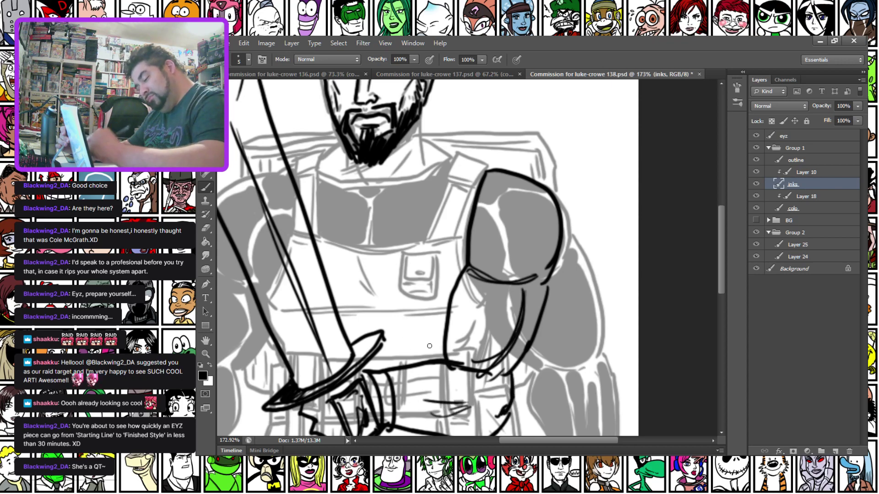
# Ink the sword's grip and pommel below the fist, filling it with solid black.
pyautogui.moveTo(278, 415)
pyautogui.mouseDown()
pyautogui.moveTo(396, 366)
pyautogui.moveTo(391, 239)
pyautogui.moveTo(298, 214)
pyautogui.moveTo(300, 225)
pyautogui.mouseUp()
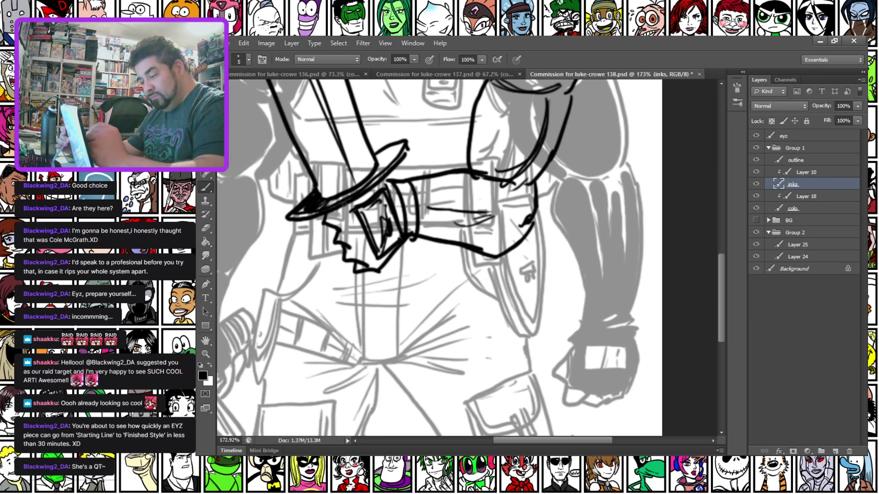
pyautogui.moveTo(380, 275); pyautogui.dragTo(390, 293)
pyautogui.moveTo(396, 251)
pyautogui.mouseDown()
pyautogui.moveTo(411, 282)
pyautogui.moveTo(398, 278)
pyautogui.moveTo(403, 288)
pyautogui.moveTo(389, 298)
pyautogui.moveTo(413, 285)
pyautogui.moveTo(411, 277)
pyautogui.mouseUp()
# Ink both sides of the neck from the beard down to the shoulders.
pyautogui.moveTo(310, 305)
pyautogui.mouseDown()
pyautogui.moveTo(426, 450)
pyautogui.moveTo(213, 406)
pyautogui.moveTo(209, 472)
pyautogui.mouseUp()
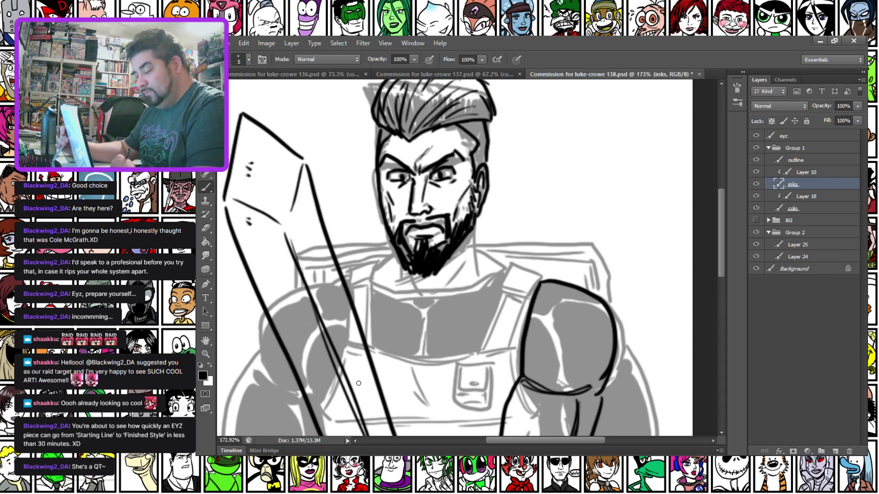
pyautogui.moveTo(393, 248)
pyautogui.mouseDown()
pyautogui.moveTo(396, 272)
pyautogui.moveTo(373, 276)
pyautogui.mouseUp()
pyautogui.moveTo(473, 221)
pyautogui.mouseDown()
pyautogui.moveTo(478, 256)
pyautogui.moveTo(509, 271)
pyautogui.mouseUp()
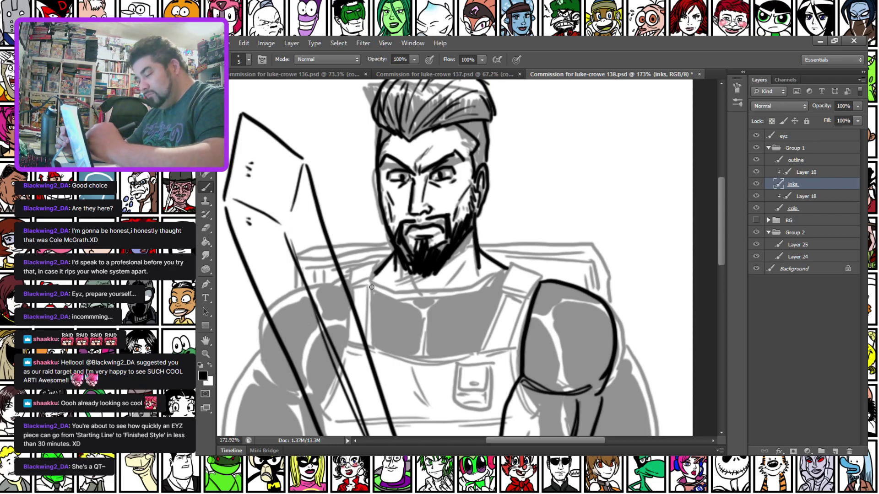
# Ink the curved, notched shirt collar and add the tendon and shadow lines on the neck below the beard.
pyautogui.moveTo(483, 289)
pyautogui.mouseDown()
pyautogui.moveTo(435, 309)
pyautogui.moveTo(424, 336)
pyautogui.mouseUp()
pyautogui.moveTo(384, 291)
pyautogui.mouseDown()
pyautogui.moveTo(420, 306)
pyautogui.moveTo(424, 336)
pyautogui.moveTo(420, 310)
pyautogui.moveTo(433, 334)
pyautogui.moveTo(501, 293)
pyautogui.mouseUp()
pyautogui.moveTo(466, 239); pyautogui.dragTo(444, 299)
pyautogui.moveTo(393, 261); pyautogui.dragTo(404, 296)
pyautogui.moveTo(457, 254)
pyautogui.mouseDown()
pyautogui.moveTo(411, 291)
pyautogui.moveTo(412, 274)
pyautogui.moveTo(419, 297)
pyautogui.mouseUp()
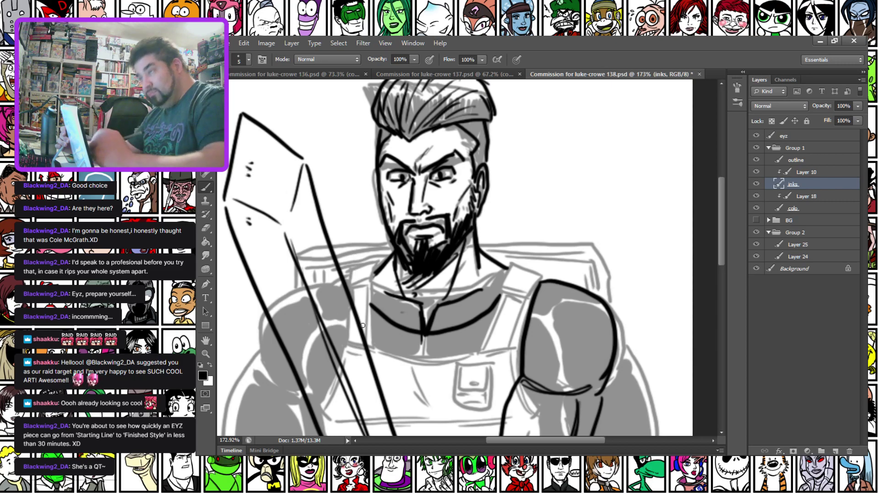
# Ink the two vest shoulder straps, ending the one by the sword arm in a pointed tab with a button.
pyautogui.moveTo(371, 272); pyautogui.dragTo(369, 320)
pyautogui.moveTo(342, 271); pyautogui.dragTo(373, 263)
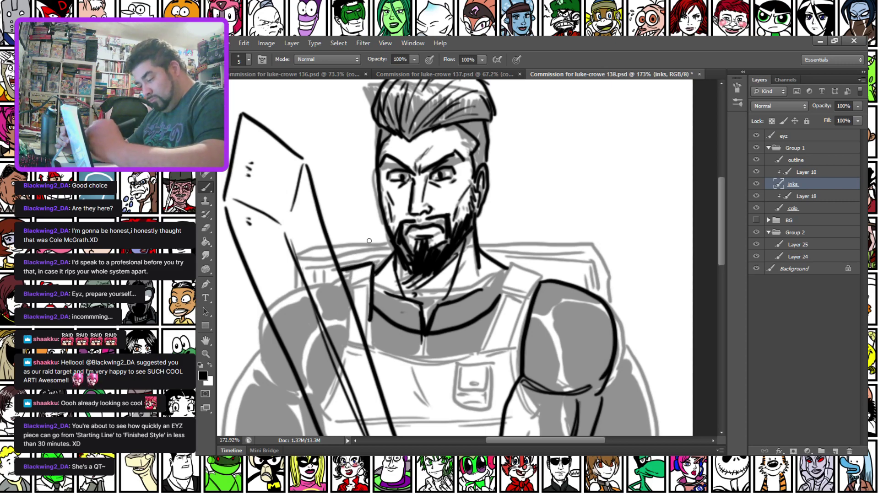
pyautogui.moveTo(509, 270)
pyautogui.mouseDown()
pyautogui.moveTo(474, 355)
pyautogui.moveTo(543, 275)
pyautogui.mouseUp()
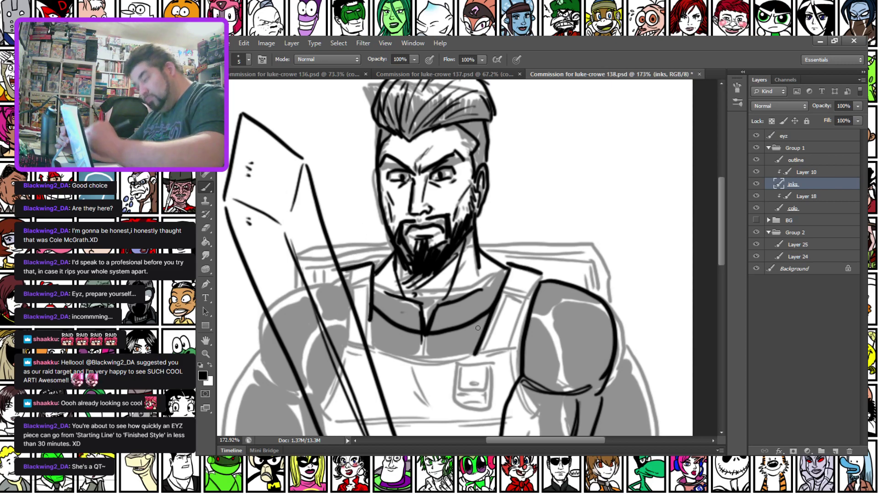
pyautogui.moveTo(477, 352); pyautogui.dragTo(493, 372)
pyautogui.moveTo(512, 270)
pyautogui.mouseDown()
pyautogui.moveTo(485, 344)
pyautogui.moveTo(496, 361)
pyautogui.moveTo(534, 287)
pyautogui.mouseUp()
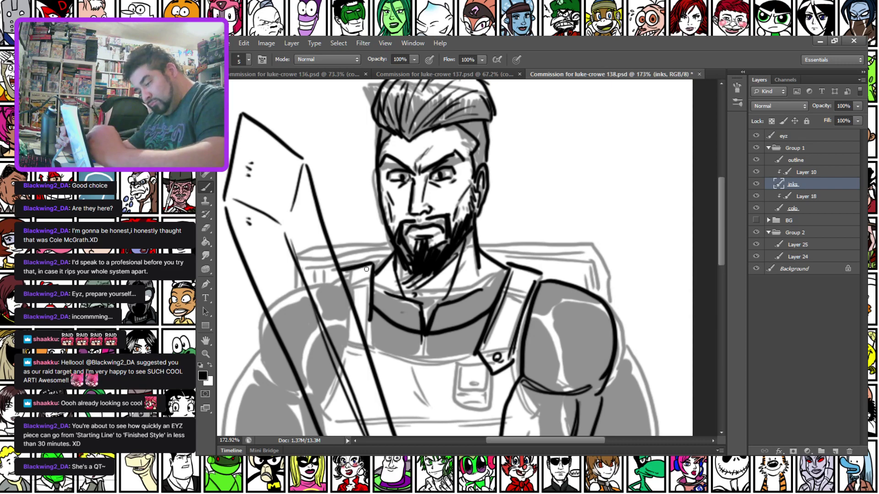
# Ink the vest's upper edge across the chest and scribble dark shading on the shirt beneath the collar.
pyautogui.moveTo(274, 370)
pyautogui.mouseDown()
pyautogui.moveTo(278, 238)
pyautogui.moveTo(261, 288)
pyautogui.mouseUp()
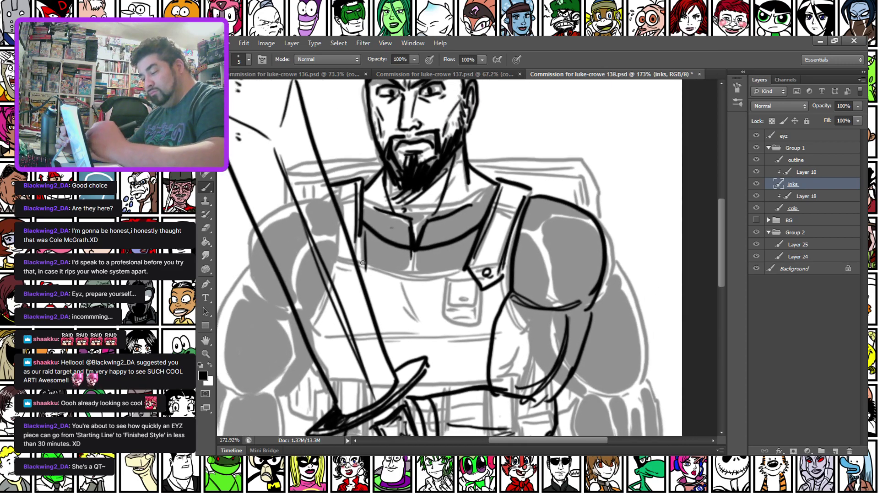
pyautogui.moveTo(366, 264)
pyautogui.mouseDown()
pyautogui.moveTo(469, 259)
pyautogui.moveTo(437, 282)
pyautogui.mouseUp()
pyautogui.moveTo(469, 235); pyautogui.dragTo(422, 264)
pyautogui.moveTo(375, 240); pyautogui.dragTo(393, 259)
# Ink the belt pouches beside the sword's crossguard, with their vertical side lines and small rectangular buckle.
pyautogui.moveTo(299, 318); pyautogui.dragTo(338, 108)
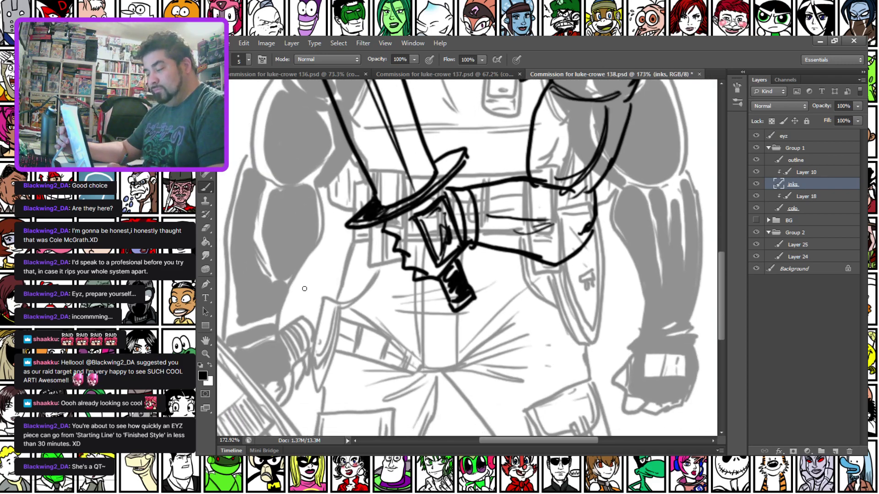
pyautogui.moveTo(358, 163)
pyautogui.mouseDown()
pyautogui.moveTo(346, 230)
pyautogui.moveTo(353, 227)
pyautogui.mouseUp()
pyautogui.moveTo(344, 172)
pyautogui.mouseDown()
pyautogui.moveTo(343, 227)
pyautogui.moveTo(360, 207)
pyautogui.moveTo(336, 286)
pyautogui.moveTo(372, 278)
pyautogui.mouseUp()
pyautogui.moveTo(378, 229)
pyautogui.mouseDown()
pyautogui.moveTo(373, 279)
pyautogui.moveTo(388, 280)
pyautogui.moveTo(383, 285)
pyautogui.moveTo(377, 271)
pyautogui.mouseUp()
pyautogui.moveTo(389, 235); pyautogui.dragTo(387, 259)
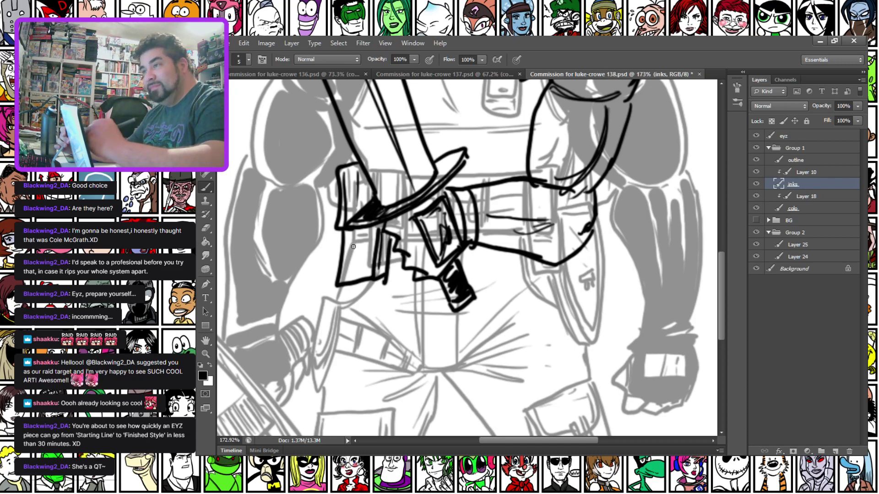
pyautogui.moveTo(354, 232)
pyautogui.mouseDown()
pyautogui.moveTo(353, 254)
pyautogui.moveTo(365, 250)
pyautogui.mouseUp()
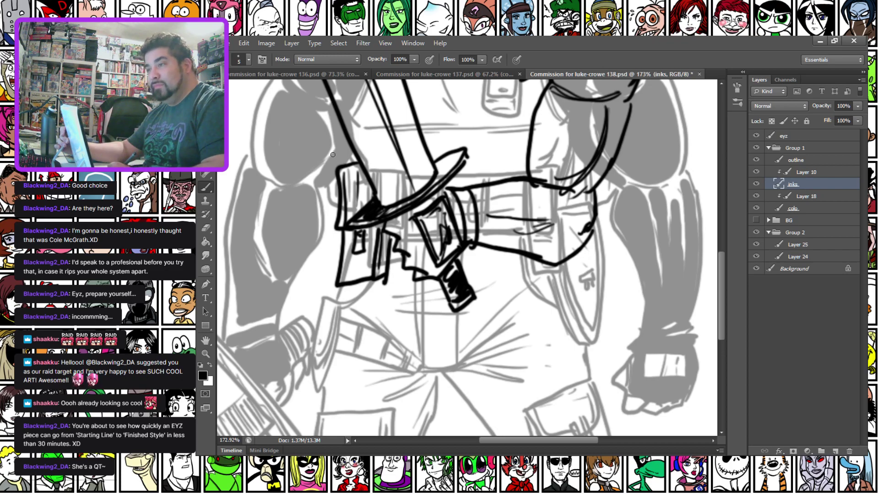
# Ink the long hip pouch with its buckle below the bent elbow, and the segmented belt under the forearm.
pyautogui.moveTo(565, 270)
pyautogui.mouseDown()
pyautogui.moveTo(581, 322)
pyautogui.moveTo(601, 320)
pyautogui.moveTo(596, 187)
pyautogui.mouseUp()
pyautogui.moveTo(570, 260); pyautogui.dragTo(573, 320)
pyautogui.moveTo(598, 250)
pyautogui.mouseDown()
pyautogui.moveTo(570, 261)
pyautogui.moveTo(590, 260)
pyautogui.moveTo(580, 244)
pyautogui.moveTo(547, 310)
pyautogui.moveTo(571, 324)
pyautogui.mouseUp()
pyautogui.moveTo(559, 265); pyautogui.dragTo(568, 319)
pyautogui.moveTo(548, 270); pyautogui.dragTo(554, 310)
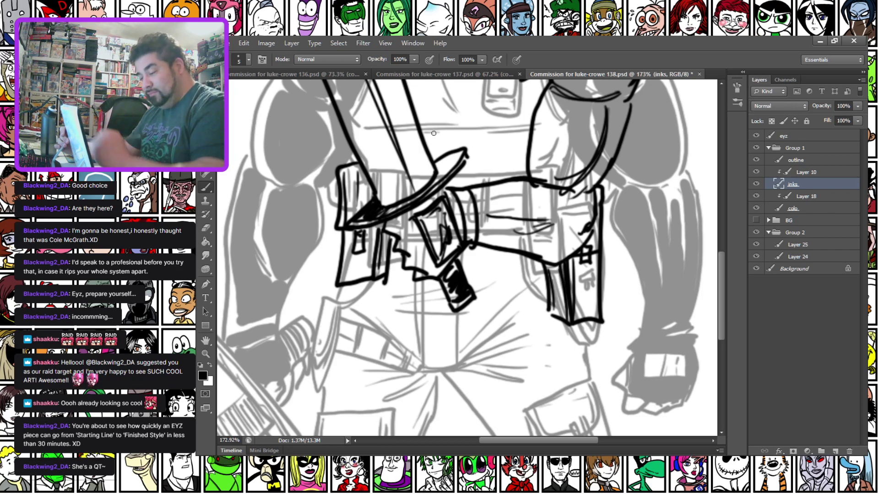
pyautogui.moveTo(391, 262); pyautogui.dragTo(402, 261)
pyautogui.moveTo(459, 263)
pyautogui.mouseDown()
pyautogui.moveTo(540, 265)
pyautogui.moveTo(516, 257)
pyautogui.mouseUp()
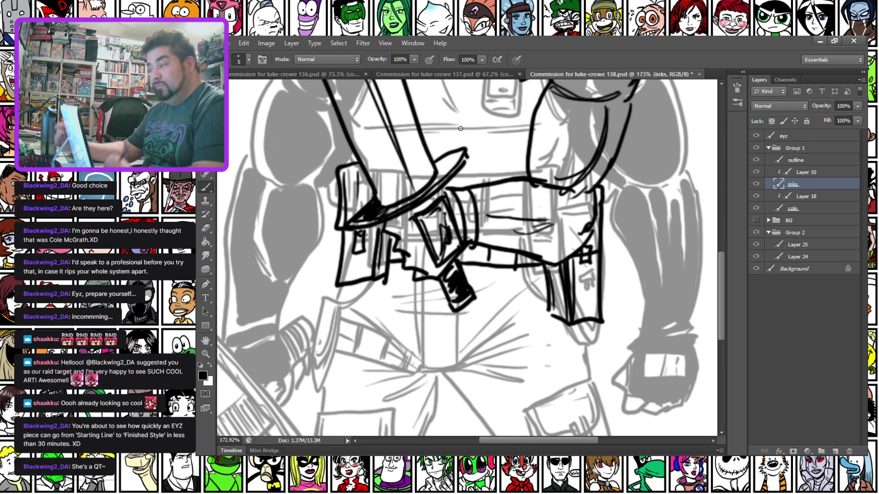
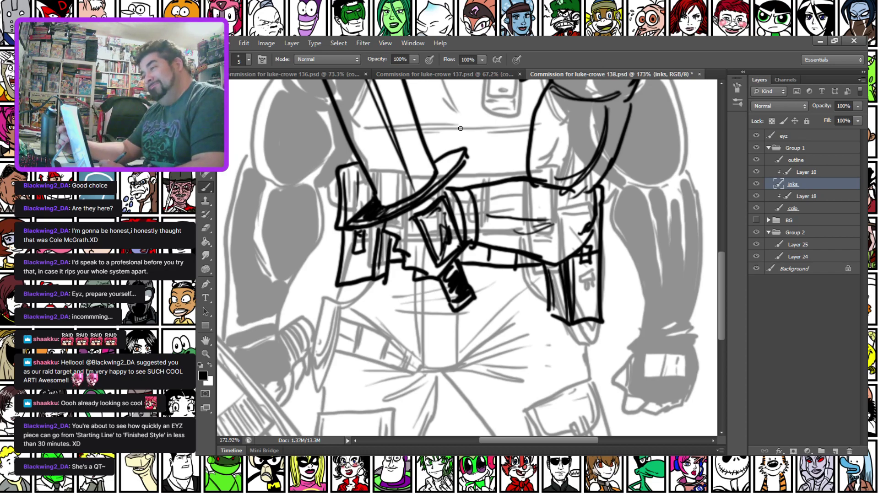
# Ink the chest pocket on the vest with its square flap, side thickness and lower pouch lines.
pyautogui.moveTo(408, 137); pyautogui.dragTo(419, 288)
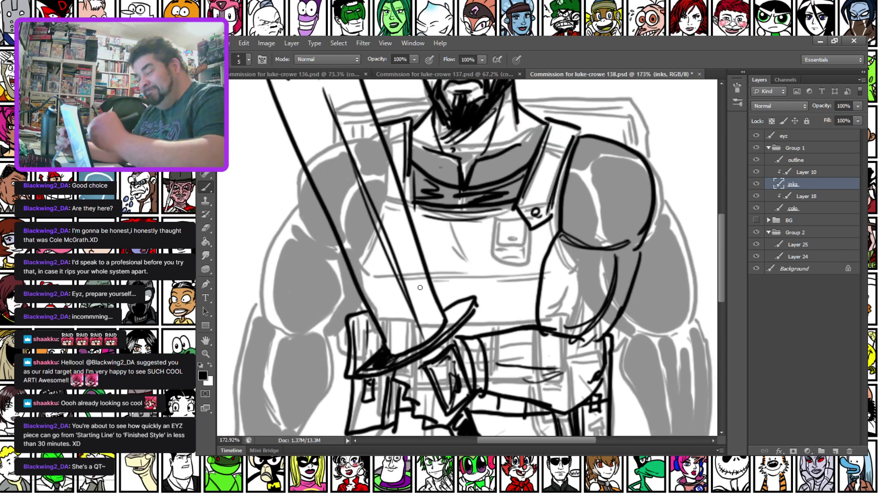
pyautogui.moveTo(514, 228)
pyautogui.mouseDown()
pyautogui.moveTo(475, 234)
pyautogui.moveTo(471, 268)
pyautogui.mouseUp()
pyautogui.moveTo(471, 268); pyautogui.dragTo(517, 265)
pyautogui.moveTo(518, 265)
pyautogui.mouseDown()
pyautogui.moveTo(514, 227)
pyautogui.moveTo(473, 267)
pyautogui.mouseUp()
pyautogui.moveTo(513, 232); pyautogui.dragTo(509, 264)
pyautogui.moveTo(476, 292); pyautogui.dragTo(527, 286)
pyautogui.moveTo(522, 229)
pyautogui.mouseDown()
pyautogui.moveTo(526, 289)
pyautogui.moveTo(520, 277)
pyautogui.moveTo(483, 289)
pyautogui.moveTo(501, 287)
pyautogui.mouseUp()
pyautogui.moveTo(497, 270); pyautogui.dragTo(495, 286)
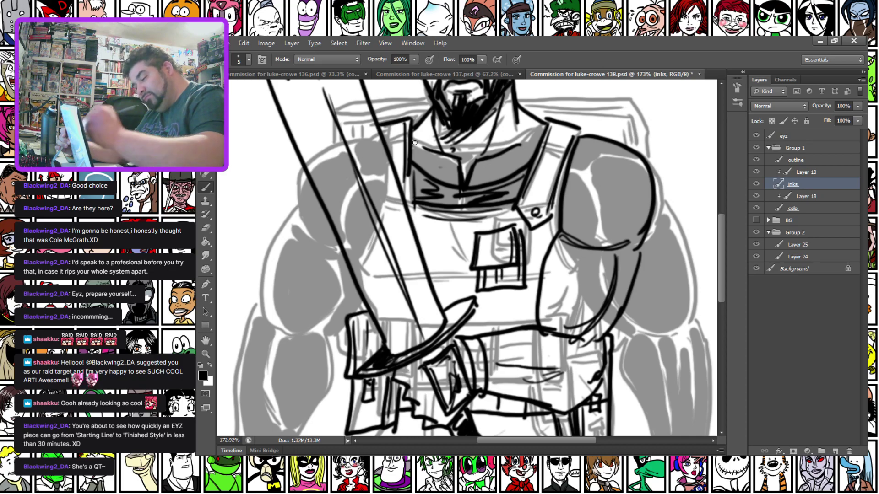
# Add the vest's vertical seam and short lower seam beside the chest pocket, plus the torso edge behind the sword.
pyautogui.moveTo(458, 225); pyautogui.dragTo(456, 280)
pyautogui.moveTo(448, 283); pyautogui.dragTo(471, 283)
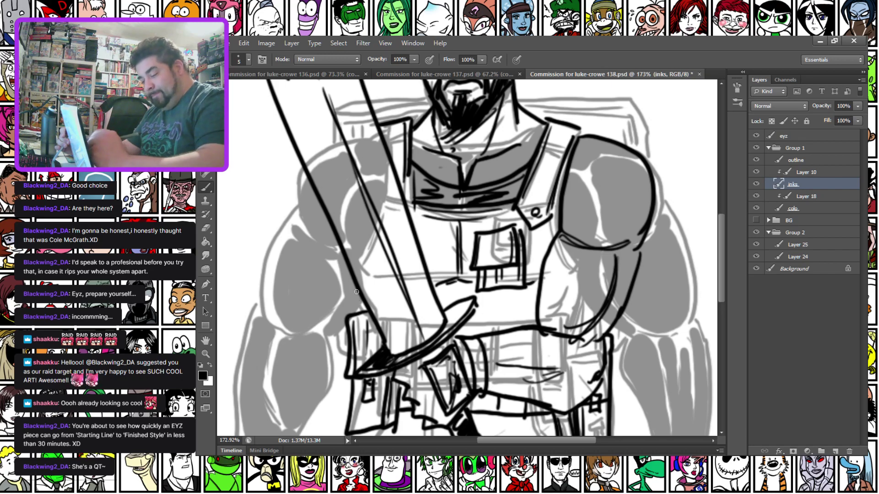
pyautogui.moveTo(357, 292); pyautogui.dragTo(361, 320)
# Ink the sheath on the outer thigh, the strap running from it to the crotch, and the inner leg edge.
pyautogui.moveTo(288, 308)
pyautogui.mouseDown()
pyautogui.moveTo(282, 37)
pyautogui.moveTo(268, 67)
pyautogui.moveTo(275, 72)
pyautogui.mouseUp()
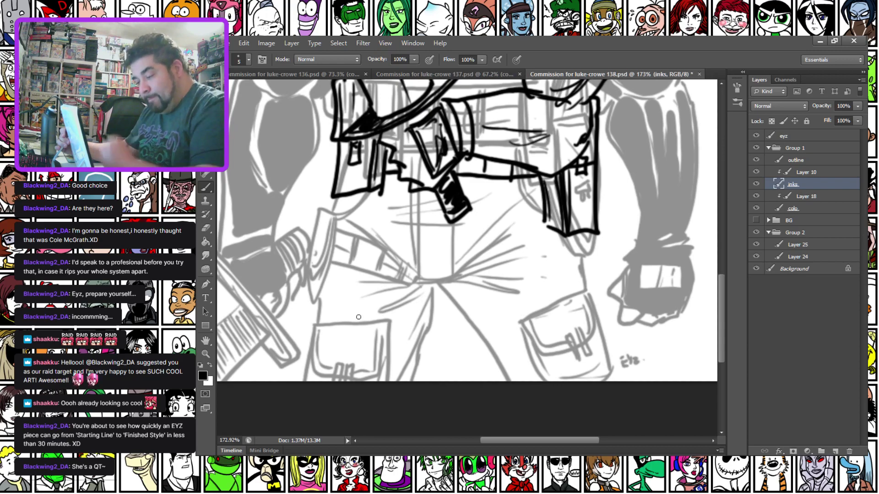
pyautogui.moveTo(316, 213)
pyautogui.mouseDown()
pyautogui.moveTo(310, 275)
pyautogui.moveTo(325, 274)
pyautogui.moveTo(330, 219)
pyautogui.moveTo(316, 270)
pyautogui.mouseUp()
pyautogui.moveTo(309, 299)
pyautogui.mouseDown()
pyautogui.moveTo(336, 216)
pyautogui.moveTo(319, 289)
pyautogui.moveTo(326, 267)
pyautogui.moveTo(310, 269)
pyautogui.moveTo(310, 255)
pyautogui.moveTo(365, 256)
pyautogui.moveTo(433, 284)
pyautogui.mouseUp()
pyautogui.moveTo(339, 269)
pyautogui.mouseDown()
pyautogui.moveTo(434, 304)
pyautogui.moveTo(418, 380)
pyautogui.mouseUp()
# Ink the cargo pocket below the thigh sheath, with its flap, side edges and small buckle.
pyautogui.moveTo(319, 311)
pyautogui.mouseDown()
pyautogui.moveTo(318, 323)
pyautogui.moveTo(383, 323)
pyautogui.moveTo(385, 381)
pyautogui.moveTo(308, 369)
pyautogui.moveTo(372, 373)
pyautogui.mouseUp()
pyautogui.moveTo(377, 329); pyautogui.dragTo(370, 373)
pyautogui.moveTo(322, 325); pyautogui.dragTo(316, 366)
pyautogui.moveTo(374, 326)
pyautogui.mouseDown()
pyautogui.moveTo(369, 368)
pyautogui.moveTo(325, 379)
pyautogui.moveTo(342, 379)
pyautogui.mouseUp()
pyautogui.moveTo(336, 365); pyautogui.dragTo(346, 365)
pyautogui.moveTo(347, 365)
pyautogui.mouseDown()
pyautogui.moveTo(341, 379)
pyautogui.moveTo(315, 365)
pyautogui.mouseUp()
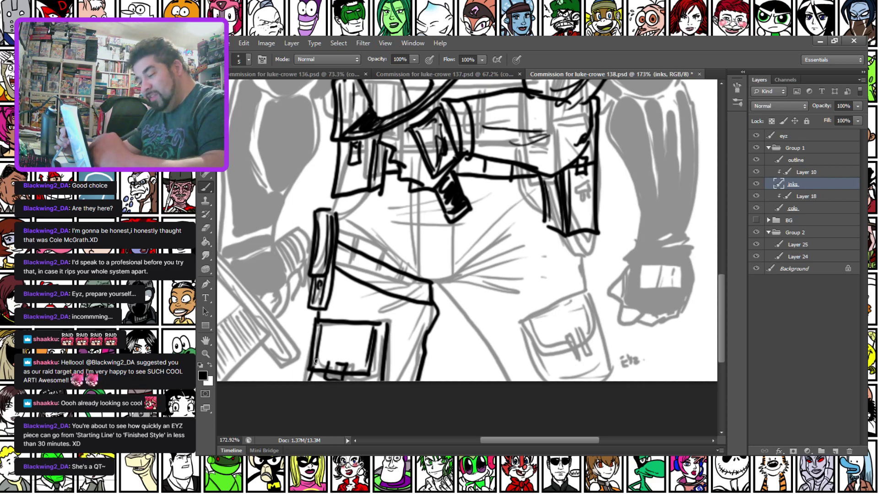
# Add fold lines to the inner thigh and divider lines to the thigh strap, extending the line at the crotch.
pyautogui.moveTo(430, 307)
pyautogui.mouseDown()
pyautogui.moveTo(398, 333)
pyautogui.moveTo(402, 352)
pyautogui.mouseUp()
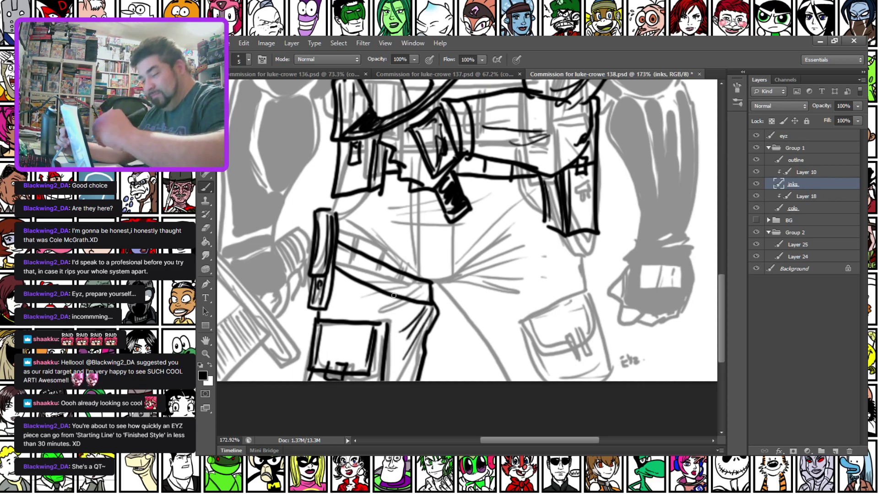
pyautogui.moveTo(343, 248); pyautogui.dragTo(342, 271)
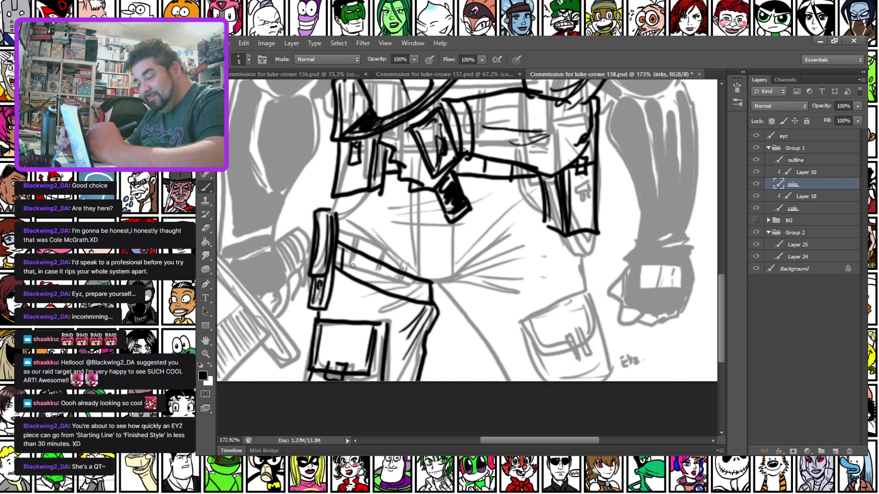
pyautogui.moveTo(425, 305); pyautogui.dragTo(424, 282)
pyautogui.moveTo(417, 300)
pyautogui.mouseDown()
pyautogui.moveTo(416, 285)
pyautogui.moveTo(458, 282)
pyautogui.mouseUp()
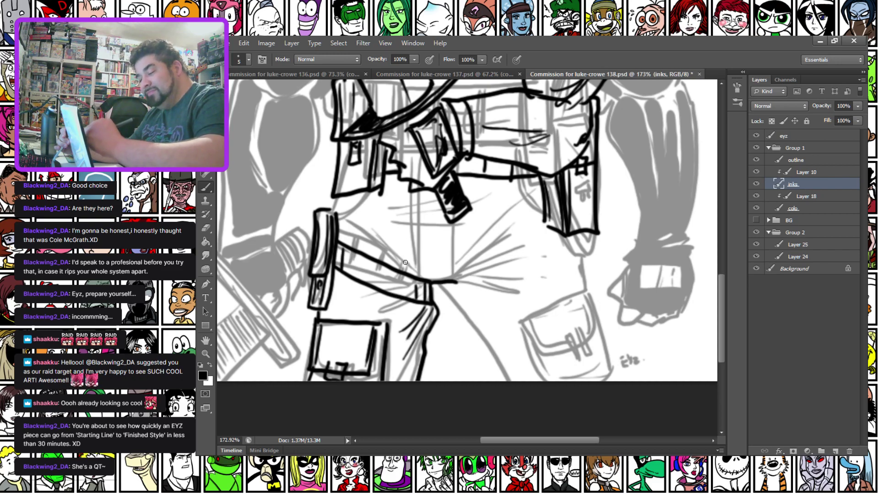
# Ink the trouser fly with its crossing creases and the inner edge of the other leg.
pyautogui.moveTo(399, 249); pyautogui.dragTo(422, 274)
pyautogui.moveTo(390, 212)
pyautogui.mouseDown()
pyautogui.moveTo(449, 245)
pyautogui.moveTo(467, 244)
pyautogui.mouseUp()
pyautogui.moveTo(418, 192); pyautogui.dragTo(417, 276)
pyautogui.moveTo(452, 230); pyautogui.dragTo(450, 279)
pyautogui.moveTo(415, 194)
pyautogui.mouseDown()
pyautogui.moveTo(412, 273)
pyautogui.moveTo(480, 275)
pyautogui.moveTo(441, 285)
pyautogui.moveTo(458, 309)
pyautogui.moveTo(477, 381)
pyautogui.mouseUp()
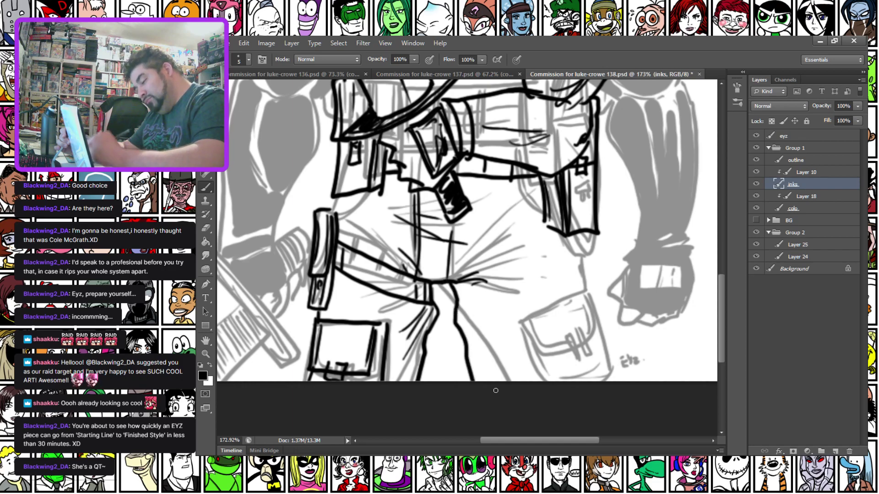
# Ink the tilted cargo pocket with flap and buckle on the other leg, and add crease strokes to the first pocket's flap.
pyautogui.moveTo(526, 312)
pyautogui.mouseDown()
pyautogui.moveTo(585, 288)
pyautogui.moveTo(604, 341)
pyautogui.mouseUp()
pyautogui.moveTo(522, 319)
pyautogui.mouseDown()
pyautogui.moveTo(542, 358)
pyautogui.moveTo(594, 341)
pyautogui.moveTo(542, 345)
pyautogui.moveTo(588, 337)
pyautogui.mouseUp()
pyautogui.moveTo(584, 300)
pyautogui.mouseDown()
pyautogui.moveTo(595, 339)
pyautogui.moveTo(572, 362)
pyautogui.moveTo(587, 359)
pyautogui.mouseUp()
pyautogui.moveTo(566, 336); pyautogui.dragTo(585, 327)
pyautogui.moveTo(512, 320); pyautogui.dragTo(542, 380)
pyautogui.moveTo(535, 350); pyautogui.dragTo(549, 380)
pyautogui.moveTo(587, 312)
pyautogui.mouseDown()
pyautogui.moveTo(613, 380)
pyautogui.moveTo(565, 380)
pyautogui.mouseUp()
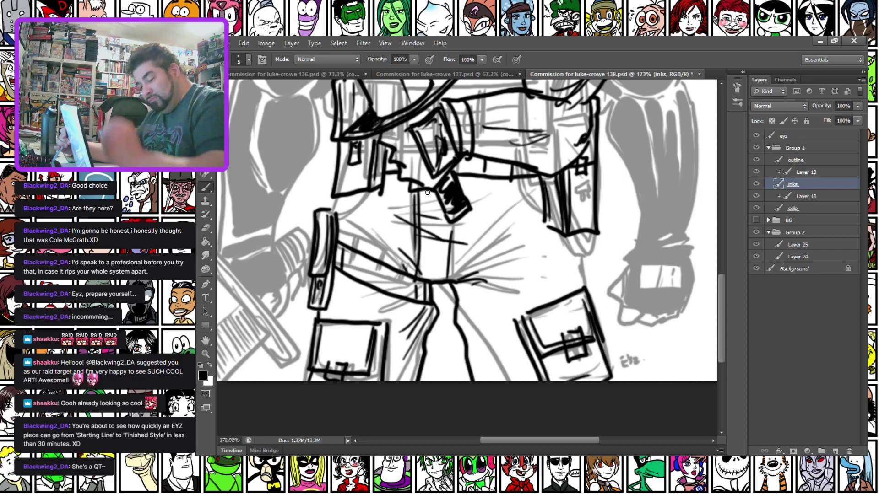
pyautogui.moveTo(350, 332); pyautogui.dragTo(331, 357)
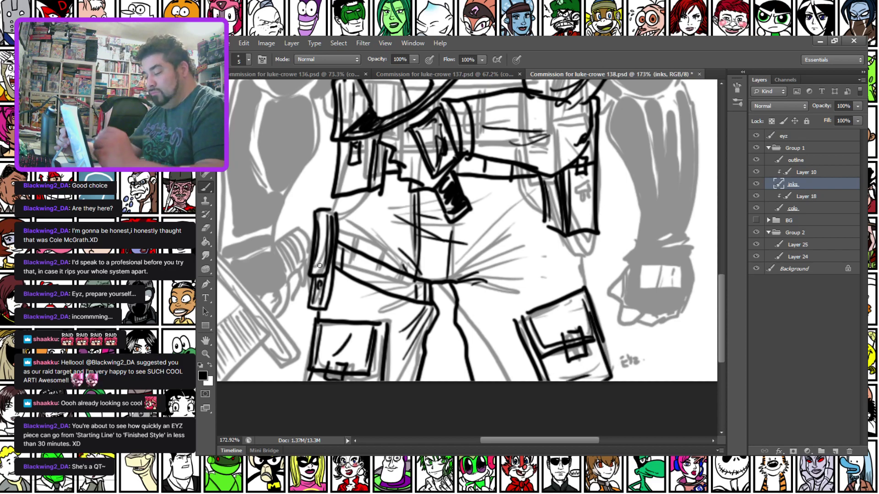
# Ink the outer thigh edge and the short hip line, and ink the artist's signature beside the tilted cargo pocket.
pyautogui.moveTo(571, 238); pyautogui.dragTo(582, 291)
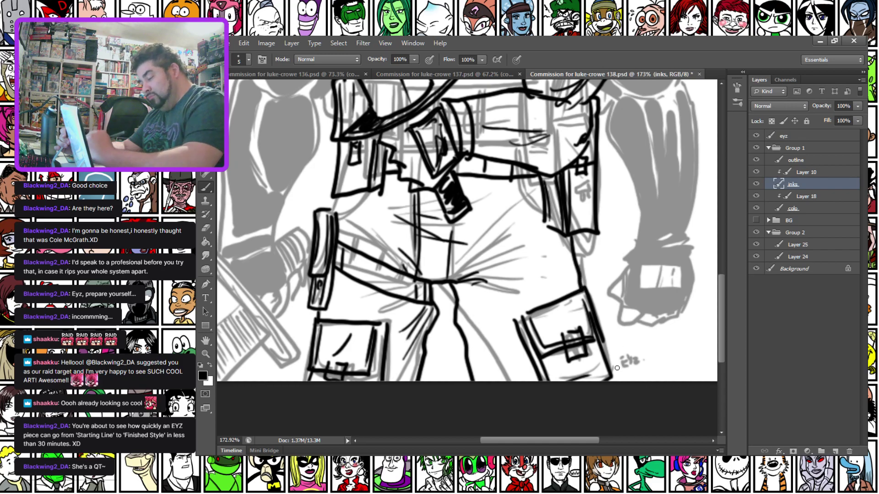
pyautogui.moveTo(618, 350)
pyautogui.mouseDown()
pyautogui.moveTo(623, 361)
pyautogui.moveTo(627, 347)
pyautogui.moveTo(647, 357)
pyautogui.mouseUp()
pyautogui.click(649, 355)
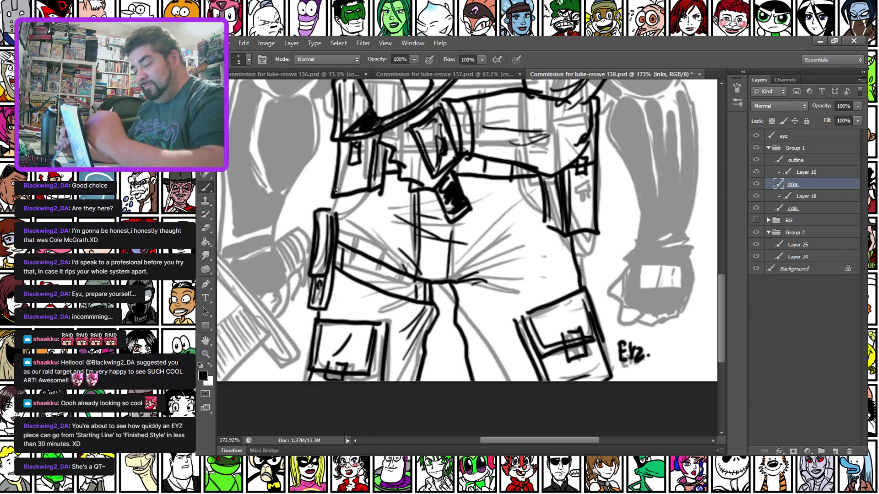
pyautogui.moveTo(338, 198); pyautogui.dragTo(337, 211)
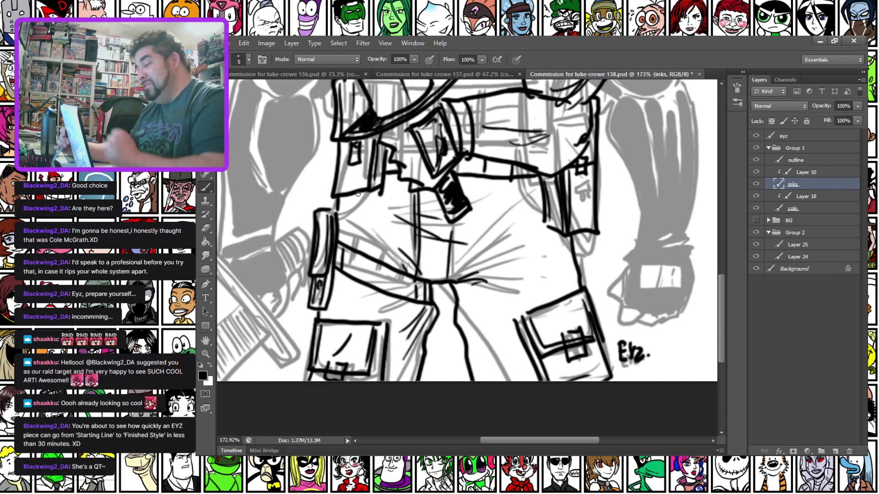
# Add fold strokes to the vest below the chest pocket and ink the upper arm of the lowered arm.
pyautogui.moveTo(370, 133)
pyautogui.mouseDown()
pyautogui.moveTo(412, 174)
pyautogui.moveTo(412, 212)
pyautogui.moveTo(323, 192)
pyautogui.mouseUp()
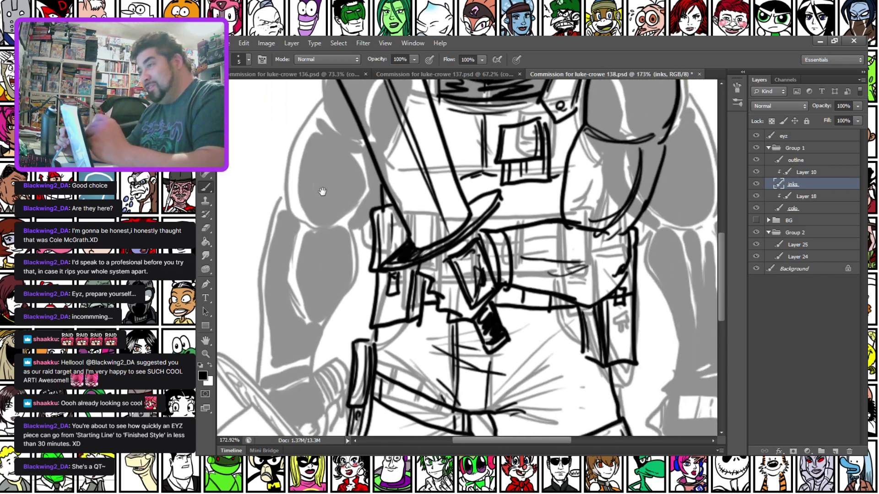
pyautogui.moveTo(499, 204); pyautogui.dragTo(540, 187)
pyautogui.moveTo(274, 167)
pyautogui.mouseDown()
pyautogui.moveTo(297, 245)
pyautogui.moveTo(359, 99)
pyautogui.moveTo(351, 188)
pyautogui.moveTo(310, 223)
pyautogui.moveTo(311, 215)
pyautogui.moveTo(225, 248)
pyautogui.moveTo(209, 268)
pyautogui.moveTo(310, 167)
pyautogui.moveTo(308, 185)
pyautogui.moveTo(310, 165)
pyautogui.mouseUp()
pyautogui.moveTo(381, 123)
pyautogui.mouseDown()
pyautogui.moveTo(373, 144)
pyautogui.moveTo(390, 188)
pyautogui.moveTo(351, 281)
pyautogui.mouseUp()
pyautogui.moveTo(434, 236)
pyautogui.mouseDown()
pyautogui.moveTo(402, 287)
pyautogui.moveTo(380, 277)
pyautogui.moveTo(409, 254)
pyautogui.mouseUp()
# Ink the outer and inner edges of the lowered forearm, with muscle lines running down its length.
pyautogui.moveTo(341, 269); pyautogui.dragTo(310, 430)
pyautogui.moveTo(406, 291); pyautogui.dragTo(366, 414)
pyautogui.moveTo(350, 298); pyautogui.dragTo(344, 389)
pyautogui.moveTo(347, 306); pyautogui.dragTo(341, 338)
pyautogui.moveTo(348, 288); pyautogui.dragTo(329, 378)
# Ink the wrist band and the open hand of the lowered arm, with thumb, separated fingers and palm creases.
pyautogui.moveTo(328, 334); pyautogui.dragTo(360, 188)
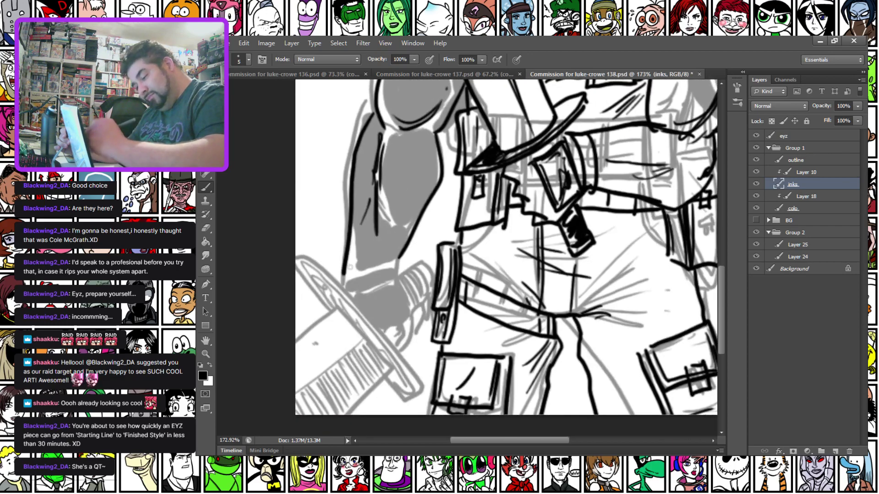
pyautogui.moveTo(344, 284)
pyautogui.mouseDown()
pyautogui.moveTo(402, 269)
pyautogui.moveTo(401, 253)
pyautogui.mouseUp()
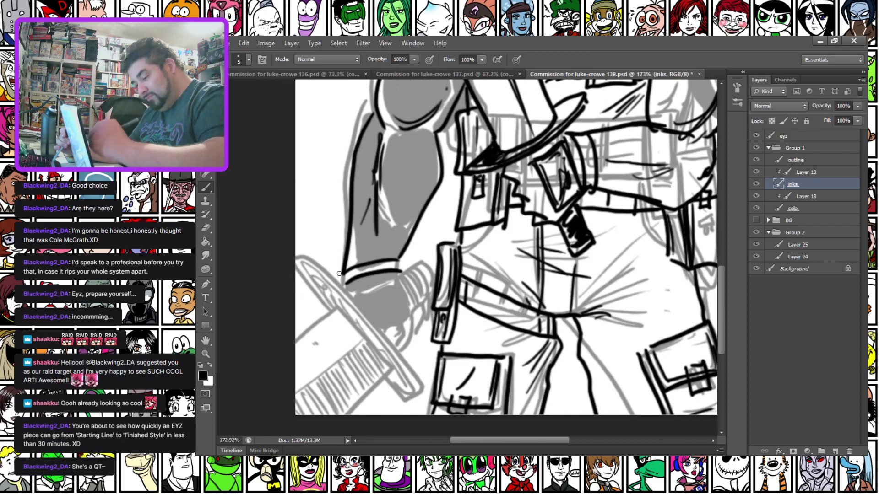
pyautogui.moveTo(343, 291)
pyautogui.mouseDown()
pyautogui.moveTo(312, 341)
pyautogui.moveTo(339, 343)
pyautogui.moveTo(375, 293)
pyautogui.mouseUp()
pyautogui.moveTo(341, 340)
pyautogui.mouseDown()
pyautogui.moveTo(333, 371)
pyautogui.moveTo(361, 322)
pyautogui.moveTo(360, 391)
pyautogui.moveTo(380, 334)
pyautogui.moveTo(393, 381)
pyautogui.moveTo(399, 317)
pyautogui.mouseUp()
pyautogui.moveTo(399, 271)
pyautogui.mouseDown()
pyautogui.moveTo(414, 343)
pyautogui.moveTo(399, 360)
pyautogui.mouseUp()
pyautogui.moveTo(357, 326)
pyautogui.mouseDown()
pyautogui.moveTo(348, 327)
pyautogui.moveTo(389, 300)
pyautogui.moveTo(341, 310)
pyautogui.moveTo(338, 336)
pyautogui.moveTo(393, 334)
pyautogui.moveTo(386, 349)
pyautogui.moveTo(352, 355)
pyautogui.moveTo(337, 331)
pyautogui.mouseUp()
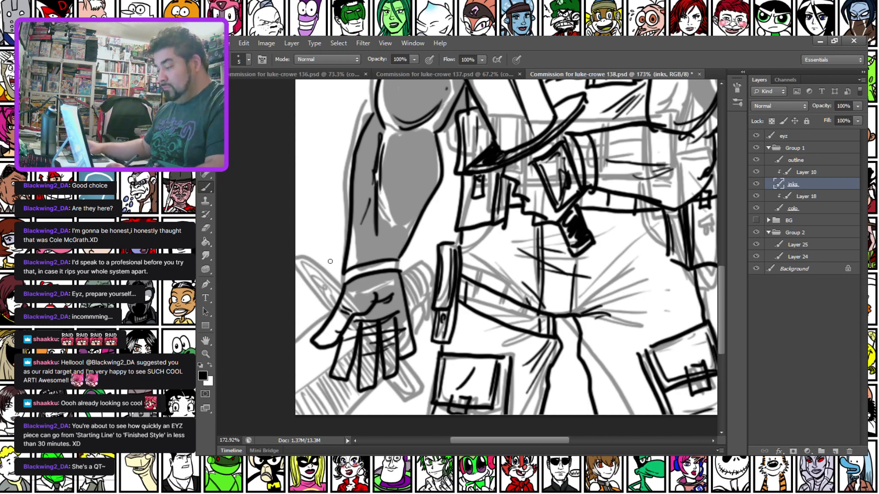
# Hide the Group 2 guide drawings and make the outline layer active.
pyautogui.hotkey('ctrl', '-')
pyautogui.hotkey('ctrl', '-')
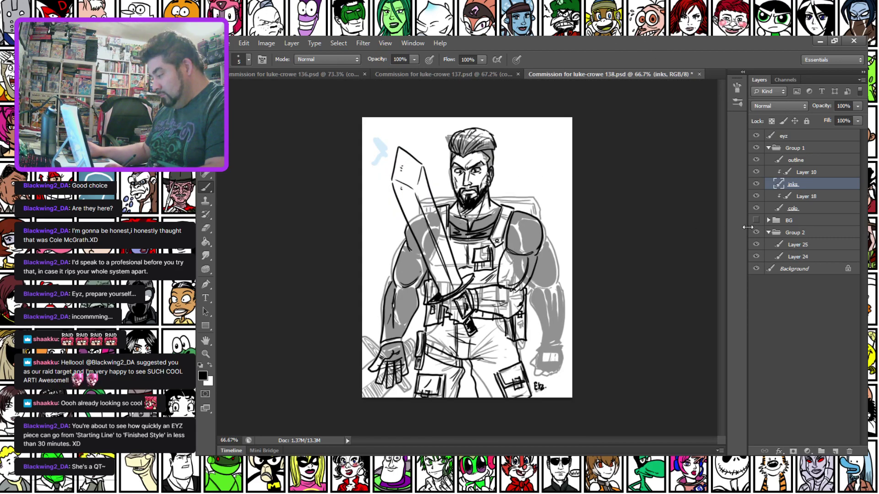
pyautogui.click(757, 232)
pyautogui.click(797, 161)
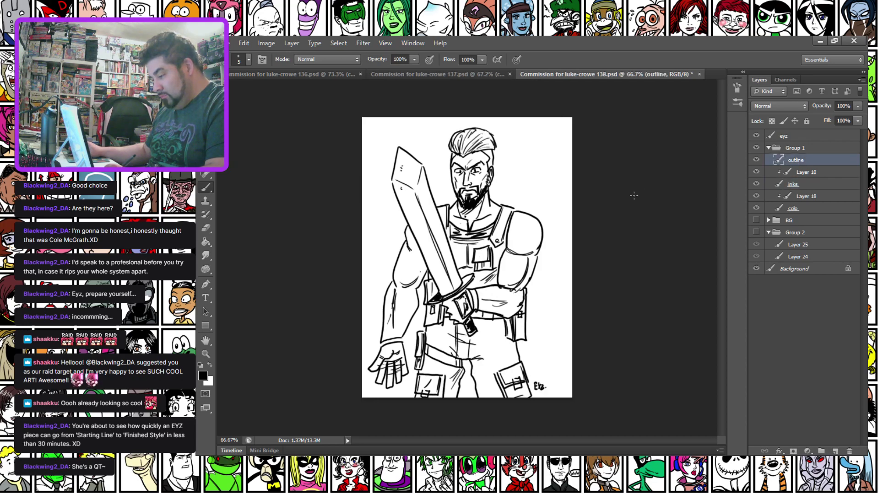
pyautogui.scroll(9, 480, 257)
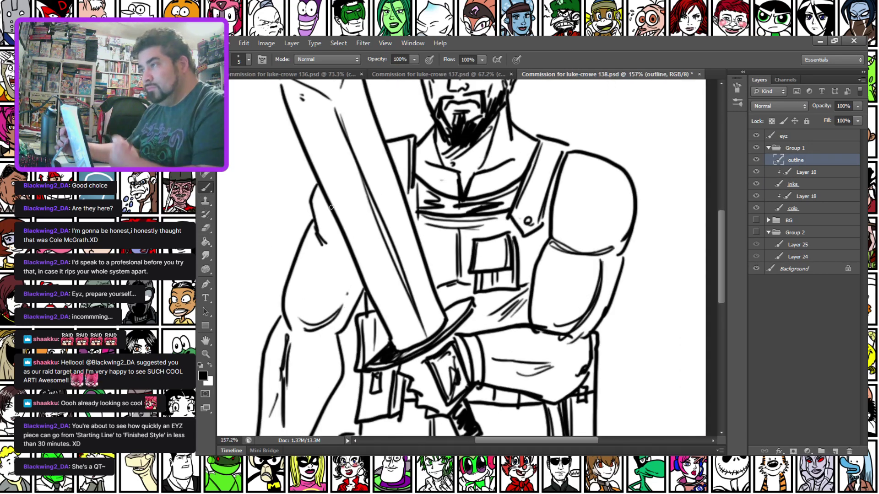
# With a 9 px hard brush, thicken the outer contour of the bent arm's side, down past the hip pouch to the thigh pouch.
pyautogui.rightClick(314, 169)
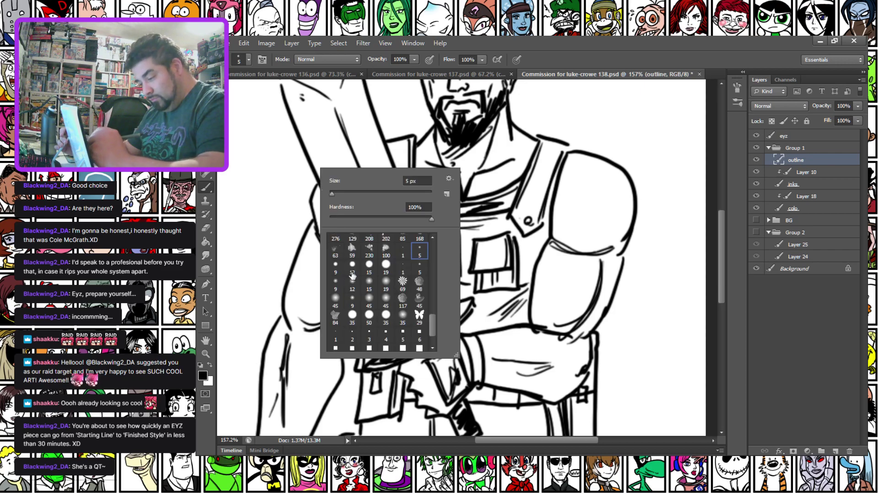
pyautogui.click(334, 267)
pyautogui.moveTo(273, 197); pyautogui.dragTo(302, 301)
pyautogui.moveTo(307, 185)
pyautogui.mouseDown()
pyautogui.moveTo(344, 286)
pyautogui.moveTo(308, 174)
pyautogui.moveTo(322, 109)
pyautogui.moveTo(386, 154)
pyautogui.moveTo(412, 241)
pyautogui.moveTo(452, 239)
pyautogui.moveTo(462, 229)
pyautogui.mouseUp()
pyautogui.moveTo(449, 118)
pyautogui.mouseDown()
pyautogui.moveTo(450, 204)
pyautogui.moveTo(464, 224)
pyautogui.moveTo(431, 119)
pyautogui.moveTo(378, 216)
pyautogui.moveTo(398, 172)
pyautogui.moveTo(470, 160)
pyautogui.moveTo(499, 205)
pyautogui.moveTo(488, 213)
pyautogui.moveTo(494, 206)
pyautogui.moveTo(491, 277)
pyautogui.moveTo(479, 302)
pyautogui.moveTo(485, 331)
pyautogui.moveTo(536, 347)
pyautogui.moveTo(547, 323)
pyautogui.moveTo(503, 174)
pyautogui.moveTo(423, 188)
pyautogui.moveTo(433, 184)
pyautogui.moveTo(482, 221)
pyautogui.moveTo(470, 303)
pyautogui.moveTo(440, 364)
pyautogui.moveTo(437, 188)
pyautogui.moveTo(453, 202)
pyautogui.moveTo(450, 284)
pyautogui.moveTo(422, 315)
pyautogui.moveTo(452, 304)
pyautogui.mouseUp()
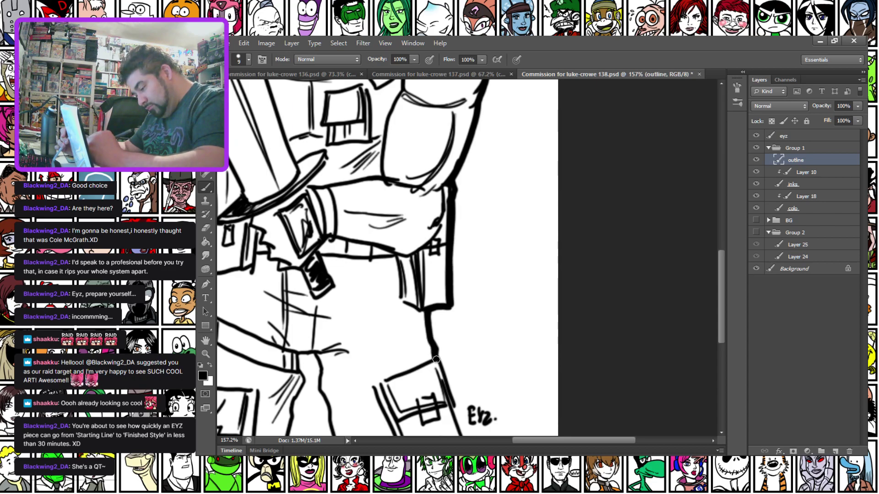
pyautogui.moveTo(446, 374)
pyautogui.mouseDown()
pyautogui.moveTo(458, 406)
pyautogui.moveTo(443, 335)
pyautogui.moveTo(450, 256)
pyautogui.mouseUp()
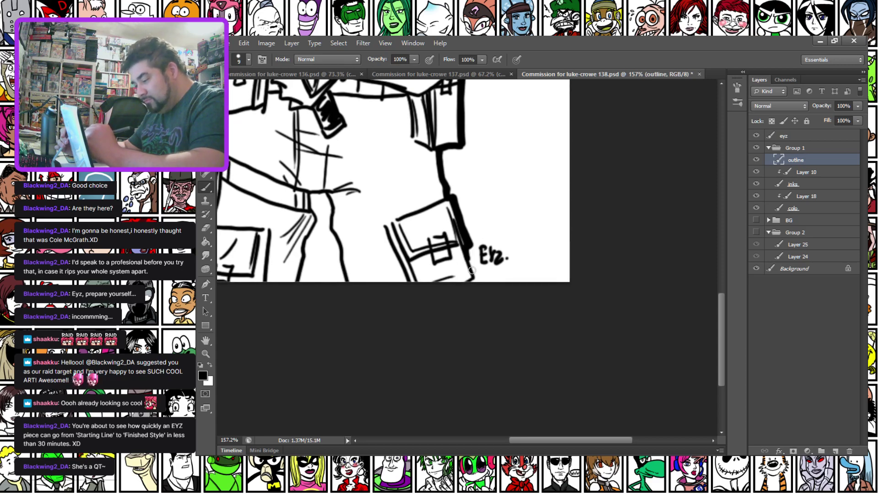
# Thicken the two inner leg contours below the crotch down to the canvas edge.
pyautogui.moveTo(344, 288); pyautogui.dragTo(479, 319)
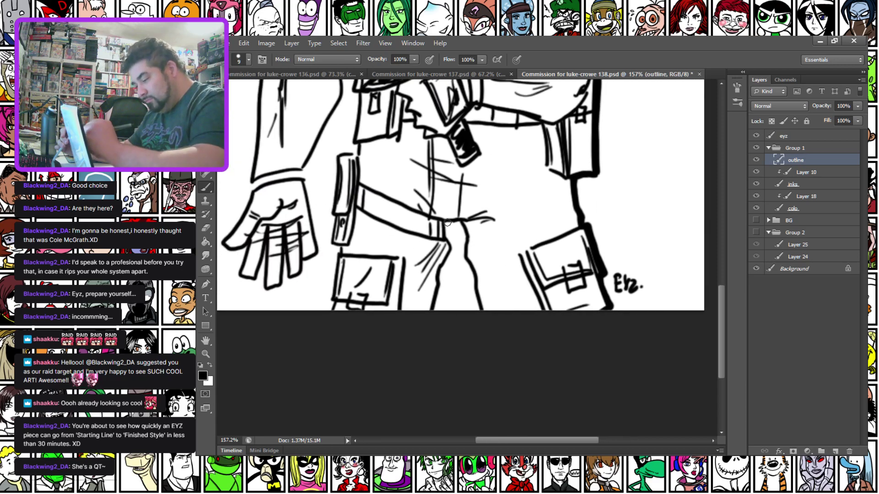
pyautogui.moveTo(451, 245); pyautogui.dragTo(441, 274)
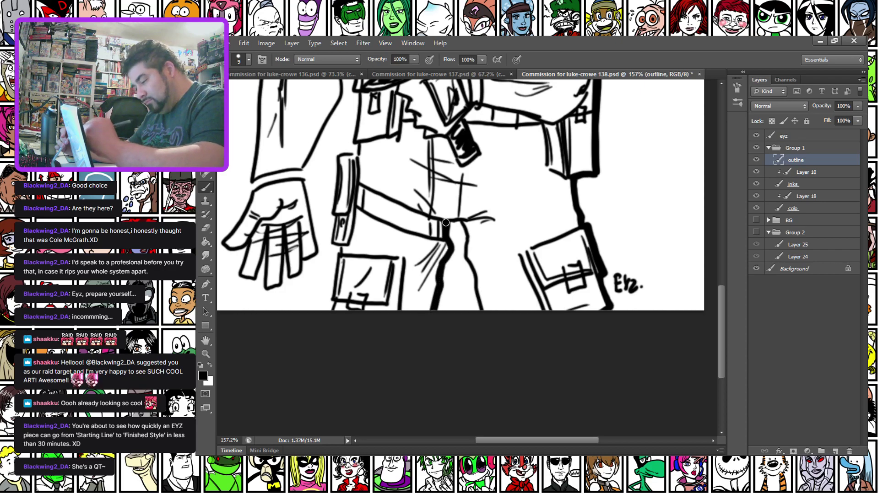
pyautogui.moveTo(465, 233); pyautogui.dragTo(481, 309)
# Thicken the contour of the open hand, going around the thumb, each fingertip and the palm's inner edge.
pyautogui.moveTo(291, 200)
pyautogui.mouseDown()
pyautogui.moveTo(373, 257)
pyautogui.moveTo(353, 307)
pyautogui.mouseUp()
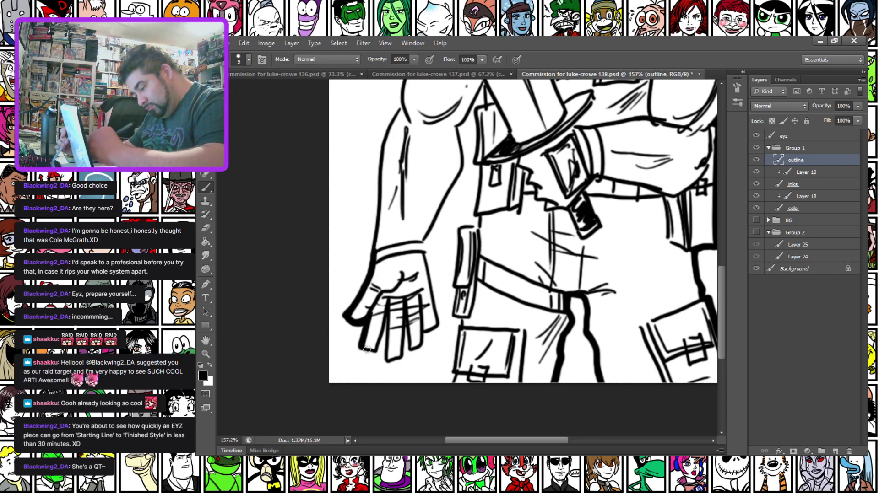
pyautogui.moveTo(388, 326); pyautogui.dragTo(386, 355)
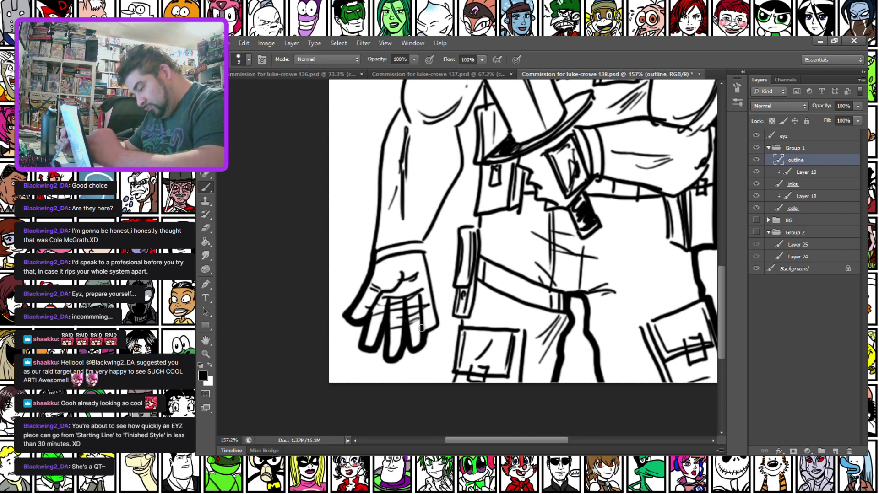
pyautogui.moveTo(434, 307); pyautogui.dragTo(428, 273)
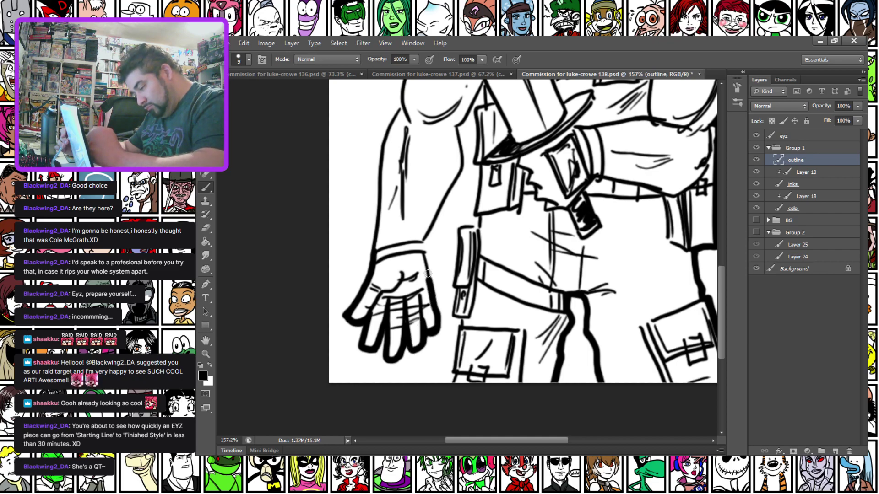
# Thicken the inner contour of the lowered arm and the outer edges of the belt, hip and thigh pouches beside it.
pyautogui.moveTo(437, 218)
pyautogui.mouseDown()
pyautogui.moveTo(462, 171)
pyautogui.moveTo(459, 133)
pyautogui.moveTo(483, 85)
pyautogui.mouseUp()
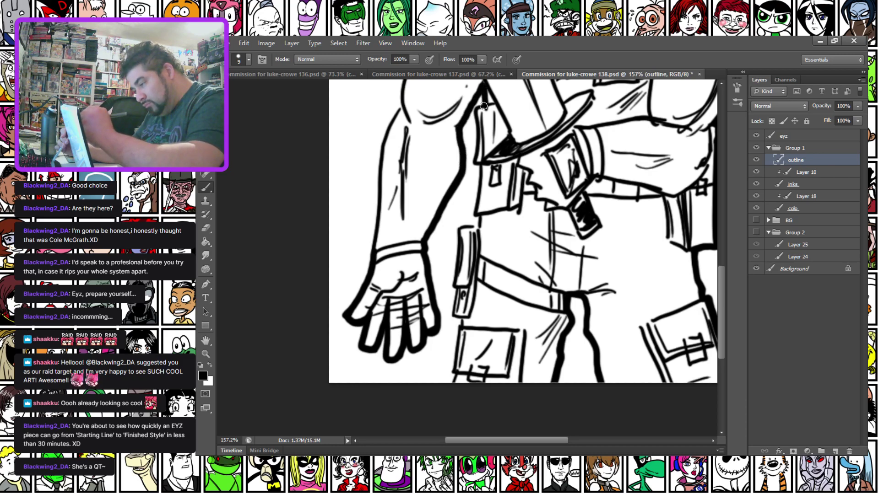
pyautogui.moveTo(475, 134)
pyautogui.mouseDown()
pyautogui.moveTo(479, 223)
pyautogui.moveTo(460, 229)
pyautogui.moveTo(454, 292)
pyautogui.mouseUp()
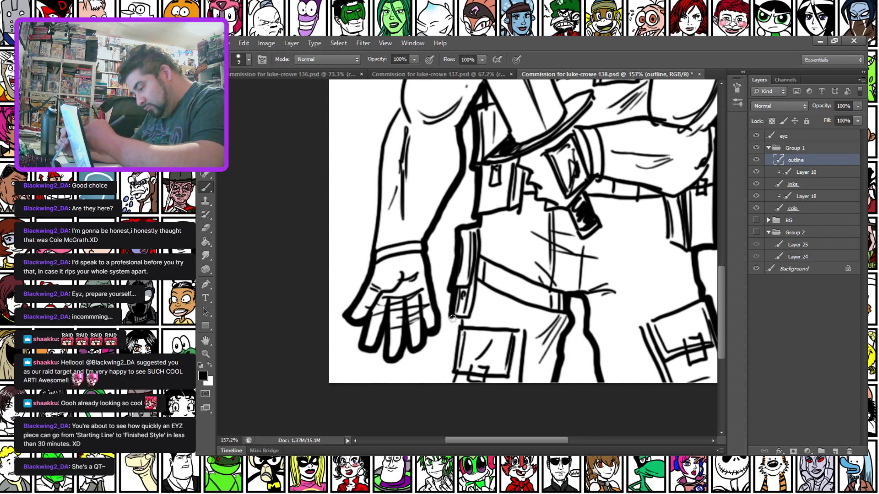
pyautogui.moveTo(459, 340); pyautogui.dragTo(456, 371)
# Thicken the remaining silhouette along the lowered arm's outer edge, the shoulders and the sword.
pyautogui.moveTo(340, 167); pyautogui.dragTo(359, 328)
pyautogui.moveTo(413, 277)
pyautogui.mouseDown()
pyautogui.moveTo(418, 229)
pyautogui.moveTo(402, 370)
pyautogui.mouseUp()
pyautogui.moveTo(429, 224); pyautogui.dragTo(461, 96)
pyautogui.moveTo(418, 190); pyautogui.dragTo(230, 201)
pyautogui.moveTo(316, 117); pyautogui.dragTo(353, 243)
pyautogui.moveTo(385, 356); pyautogui.dragTo(378, 249)
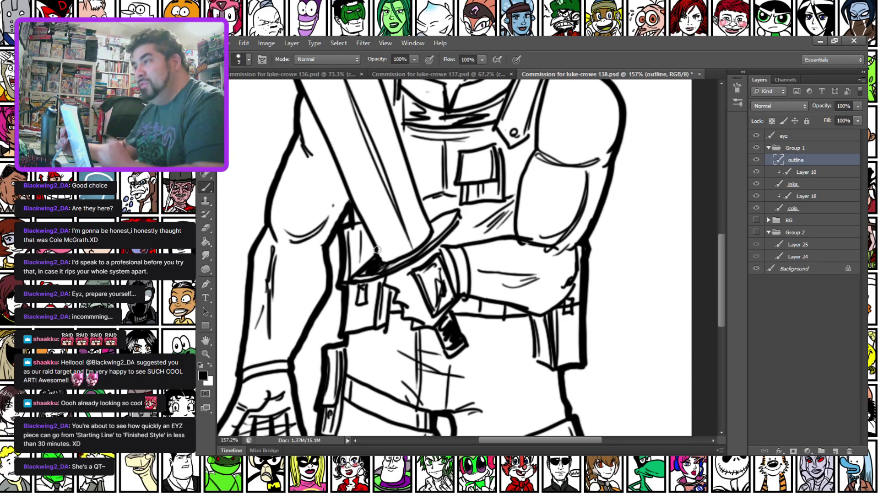
pyautogui.moveTo(359, 176)
pyautogui.mouseDown()
pyautogui.moveTo(345, 208)
pyautogui.moveTo(355, 257)
pyautogui.mouseUp()
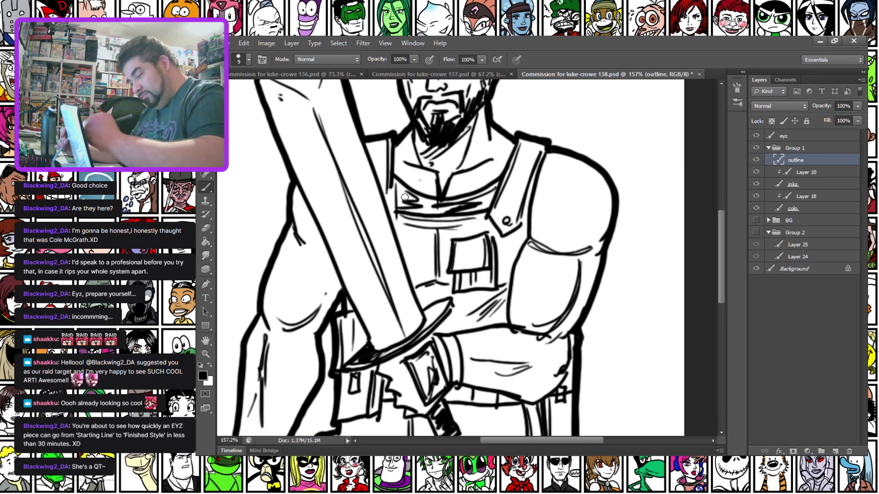
# Fill the band across the chest below the collar with black, using a 15 px brush.
pyautogui.rightClick(414, 182)
pyautogui.click(461, 279)
pyautogui.moveTo(398, 188)
pyautogui.mouseDown()
pyautogui.moveTo(442, 206)
pyautogui.moveTo(400, 208)
pyautogui.moveTo(439, 213)
pyautogui.moveTo(486, 199)
pyautogui.mouseUp()
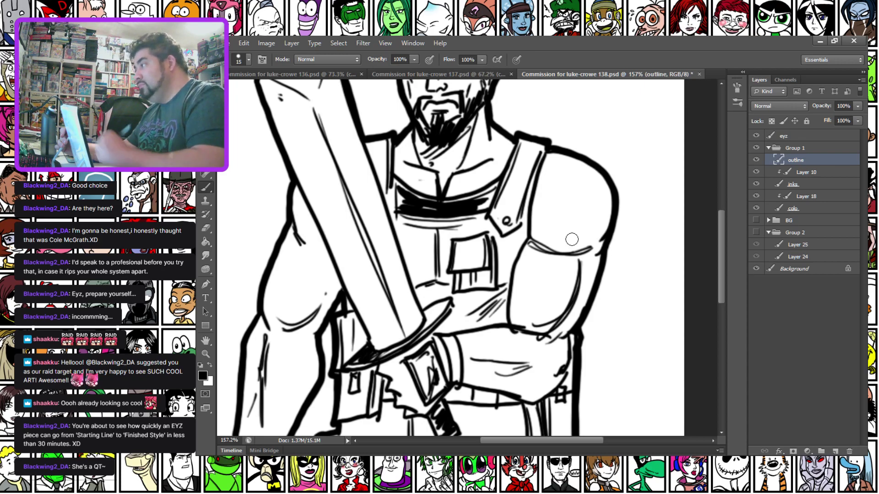
# Fill the bent arm's shoulder, upper arm and forearm with black, leaving thin white highlights along the muscle edges.
pyautogui.moveTo(548, 172)
pyautogui.mouseDown()
pyautogui.moveTo(536, 231)
pyautogui.moveTo(552, 238)
pyautogui.mouseUp()
pyautogui.moveTo(591, 192); pyautogui.dragTo(570, 241)
pyautogui.moveTo(533, 188)
pyautogui.mouseDown()
pyautogui.moveTo(534, 238)
pyautogui.moveTo(561, 245)
pyautogui.moveTo(595, 220)
pyautogui.moveTo(578, 224)
pyautogui.moveTo(586, 240)
pyautogui.mouseUp()
pyautogui.moveTo(599, 213)
pyautogui.mouseDown()
pyautogui.moveTo(579, 224)
pyautogui.moveTo(585, 231)
pyautogui.moveTo(552, 234)
pyautogui.mouseUp()
pyautogui.moveTo(591, 226); pyautogui.dragTo(560, 224)
pyautogui.moveTo(553, 261)
pyautogui.mouseDown()
pyautogui.moveTo(519, 293)
pyautogui.moveTo(527, 326)
pyautogui.moveTo(560, 303)
pyautogui.moveTo(548, 264)
pyautogui.moveTo(526, 294)
pyautogui.moveTo(562, 295)
pyautogui.moveTo(580, 270)
pyautogui.moveTo(567, 320)
pyautogui.moveTo(591, 260)
pyautogui.mouseUp()
pyautogui.moveTo(382, 312)
pyautogui.mouseDown()
pyautogui.moveTo(394, 293)
pyautogui.moveTo(390, 222)
pyautogui.mouseUp()
pyautogui.moveTo(458, 249)
pyautogui.mouseDown()
pyautogui.moveTo(469, 271)
pyautogui.moveTo(474, 254)
pyautogui.moveTo(479, 278)
pyautogui.moveTo(529, 246)
pyautogui.moveTo(559, 269)
pyautogui.moveTo(497, 267)
pyautogui.moveTo(516, 253)
pyautogui.moveTo(541, 256)
pyautogui.moveTo(529, 266)
pyautogui.moveTo(482, 244)
pyautogui.mouseUp()
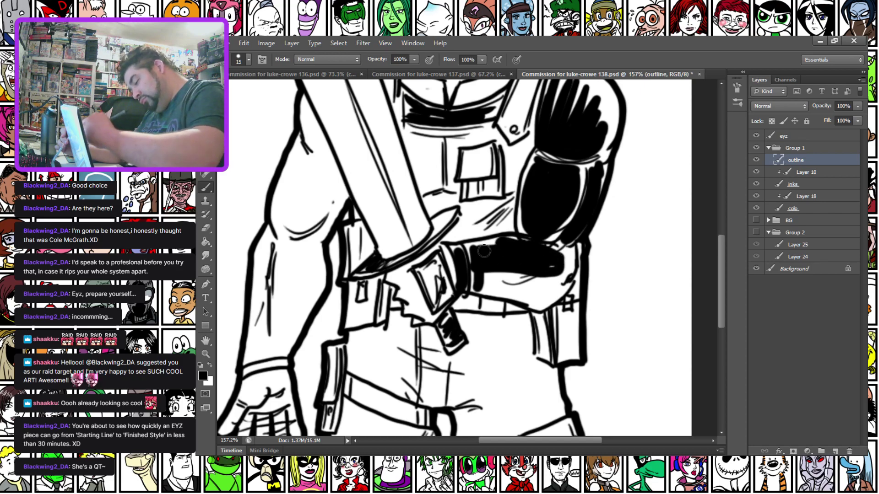
pyautogui.moveTo(551, 264)
pyautogui.mouseDown()
pyautogui.moveTo(487, 278)
pyautogui.moveTo(528, 283)
pyautogui.moveTo(484, 285)
pyautogui.moveTo(520, 294)
pyautogui.moveTo(555, 288)
pyautogui.moveTo(494, 288)
pyautogui.moveTo(529, 261)
pyautogui.moveTo(566, 258)
pyautogui.moveTo(555, 283)
pyautogui.mouseUp()
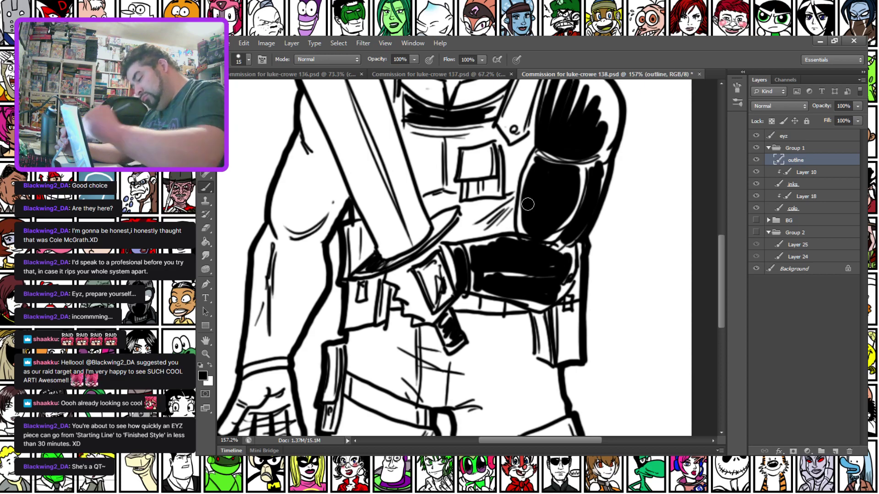
# Fill the lowered arm's shoulder, upper arm, forearm and wrist band with black, leaving white edge highlights.
pyautogui.moveTo(293, 279)
pyautogui.mouseDown()
pyautogui.moveTo(355, 255)
pyautogui.moveTo(354, 178)
pyautogui.moveTo(407, 194)
pyautogui.moveTo(402, 267)
pyautogui.moveTo(417, 260)
pyautogui.moveTo(447, 169)
pyautogui.moveTo(416, 166)
pyautogui.moveTo(436, 177)
pyautogui.moveTo(434, 206)
pyautogui.moveTo(405, 267)
pyautogui.moveTo(421, 246)
pyautogui.mouseUp()
pyautogui.moveTo(399, 164)
pyautogui.mouseDown()
pyautogui.moveTo(385, 275)
pyautogui.moveTo(399, 155)
pyautogui.moveTo(380, 284)
pyautogui.moveTo(418, 276)
pyautogui.mouseUp()
pyautogui.moveTo(375, 174); pyautogui.dragTo(332, 355)
pyautogui.moveTo(389, 251)
pyautogui.mouseDown()
pyautogui.moveTo(374, 300)
pyautogui.moveTo(381, 332)
pyautogui.moveTo(413, 303)
pyautogui.moveTo(415, 266)
pyautogui.moveTo(377, 317)
pyautogui.moveTo(399, 322)
pyautogui.moveTo(398, 289)
pyautogui.moveTo(382, 319)
pyautogui.moveTo(397, 211)
pyautogui.moveTo(414, 250)
pyautogui.moveTo(400, 207)
pyautogui.moveTo(435, 287)
pyautogui.moveTo(414, 336)
pyautogui.mouseUp()
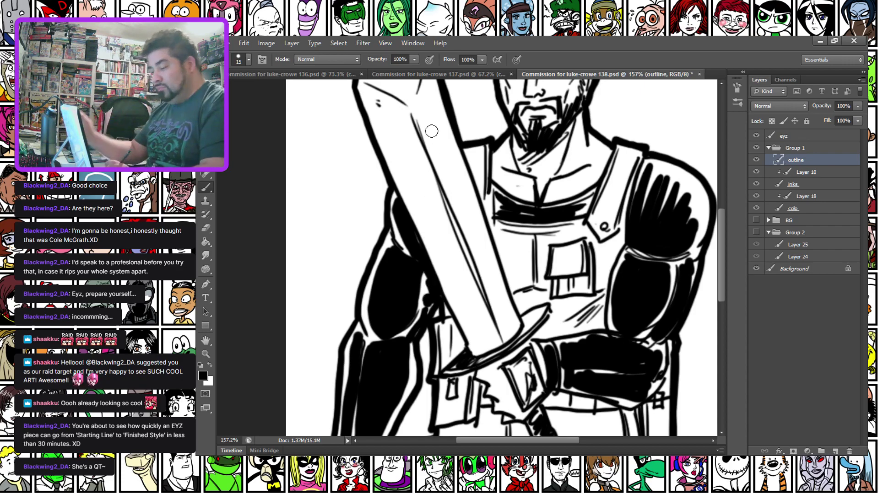
# Add heavy black shading strokes along the sword blade's edge nearest the chest, redoing the first attempt.
pyautogui.scroll(-6, 531, 168)
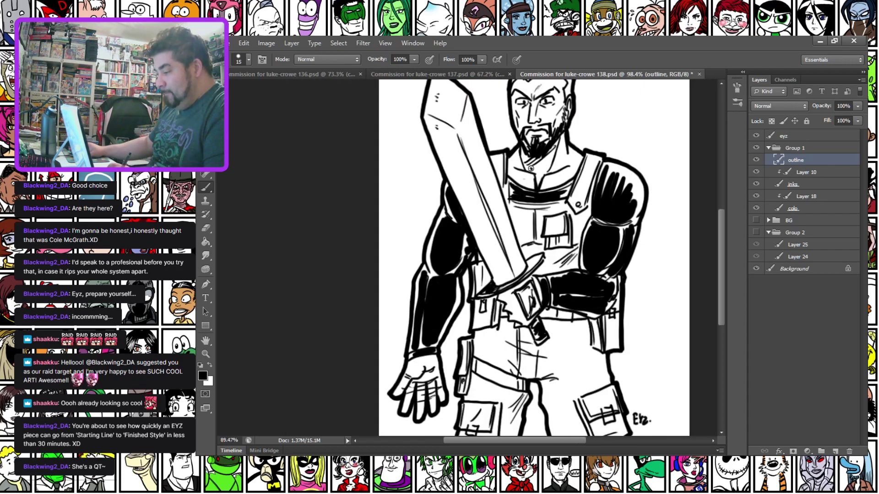
pyautogui.scroll(5, 531, 169)
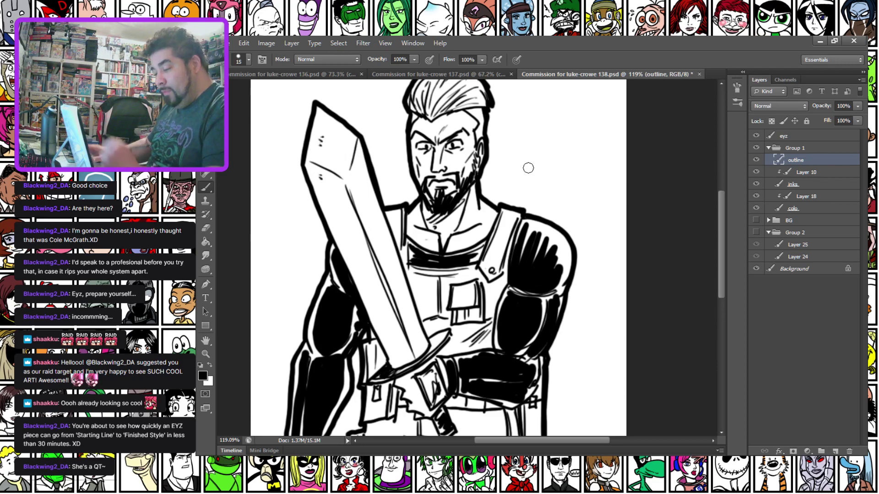
pyautogui.scroll(1, 528, 168)
pyautogui.moveTo(346, 171); pyautogui.dragTo(352, 221)
pyautogui.moveTo(357, 202); pyautogui.dragTo(365, 269)
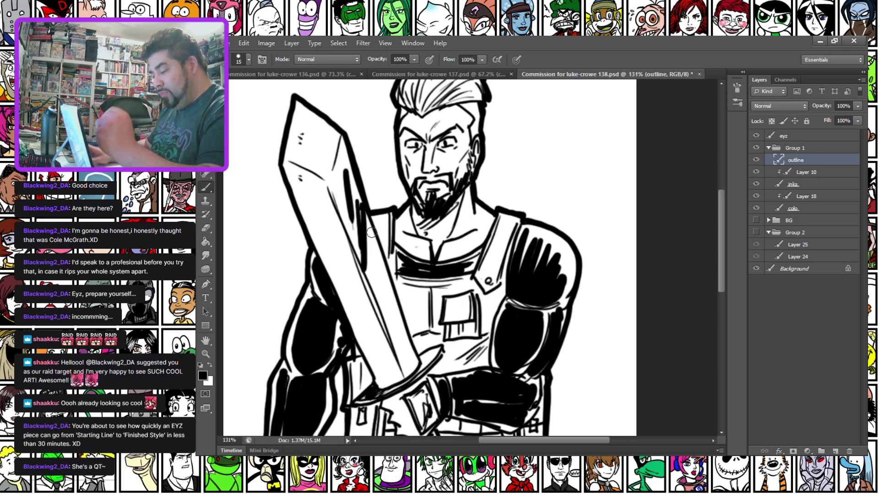
pyautogui.hotkey('ctrl', 'alt', 'z')
pyautogui.hotkey('ctrl', 'alt', 'z')
pyautogui.moveTo(357, 188); pyautogui.dragTo(364, 249)
pyautogui.moveTo(384, 279); pyautogui.dragTo(402, 341)
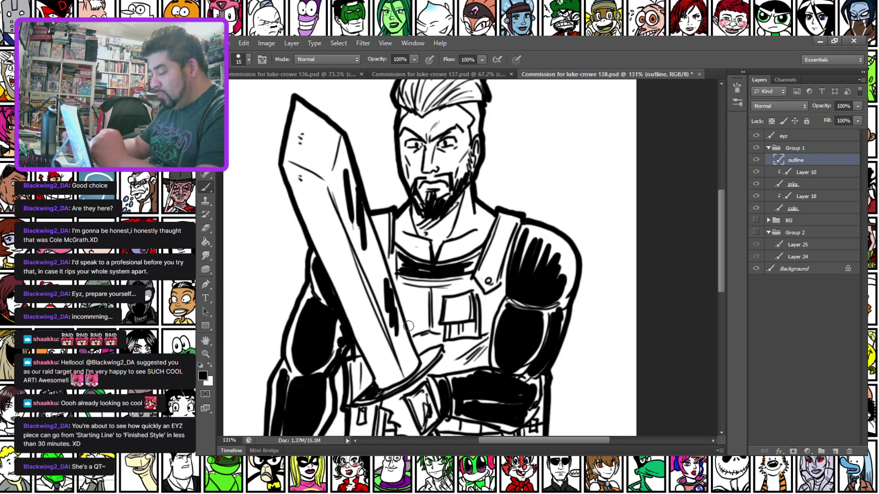
# On the colo layer, paint the face, neck and upper chest in a tan skin tone with a 32 px brush.
pyautogui.click(815, 213)
pyautogui.scroll(1, 451, 161)
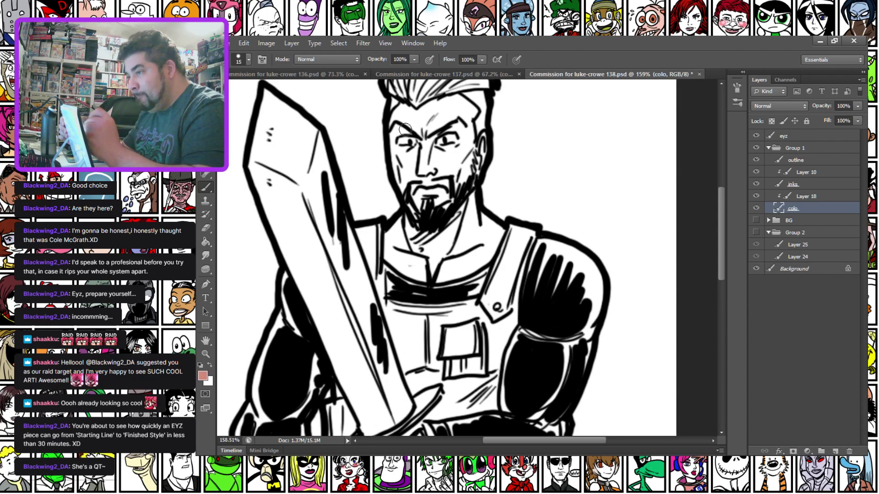
pyautogui.rightClick(427, 146)
pyautogui.click(451, 172)
pyautogui.moveTo(430, 129); pyautogui.dragTo(429, 190)
pyautogui.moveTo(387, 168); pyautogui.dragTo(391, 227)
pyautogui.moveTo(419, 156); pyautogui.dragTo(433, 286)
pyautogui.moveTo(400, 163); pyautogui.dragTo(422, 275)
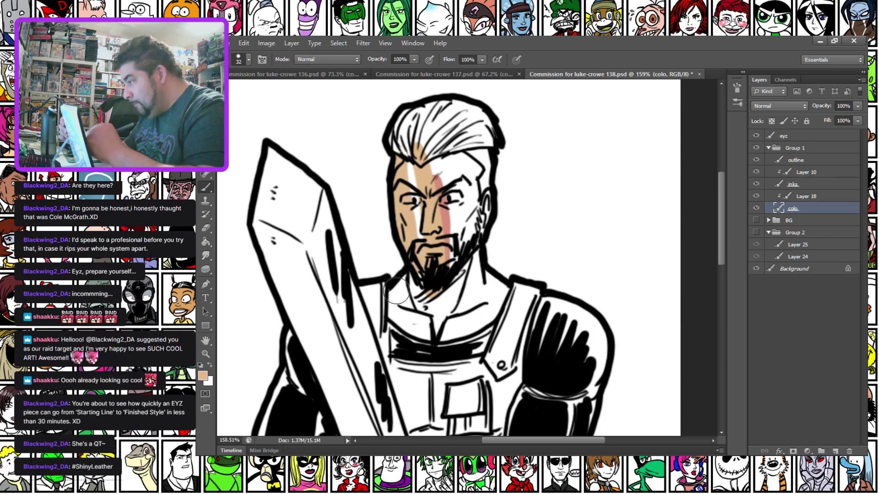
pyautogui.moveTo(383, 301)
pyautogui.mouseDown()
pyautogui.moveTo(412, 339)
pyautogui.moveTo(434, 330)
pyautogui.moveTo(472, 275)
pyautogui.moveTo(503, 293)
pyautogui.moveTo(472, 339)
pyautogui.mouseUp()
pyautogui.moveTo(475, 229)
pyautogui.mouseDown()
pyautogui.moveTo(481, 192)
pyautogui.moveTo(454, 137)
pyautogui.moveTo(421, 174)
pyautogui.moveTo(419, 208)
pyautogui.mouseUp()
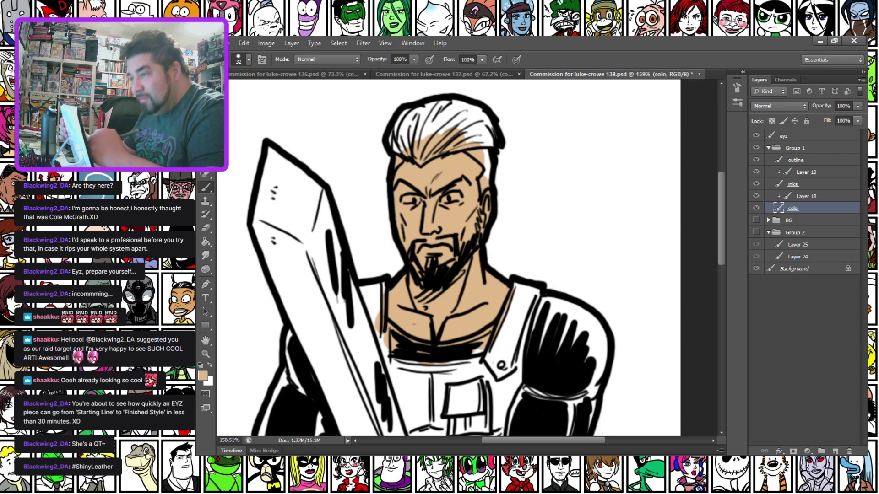
# Shade the brow, eye sockets, face and neck below the beard with a darker tan.
pyautogui.press('Return')
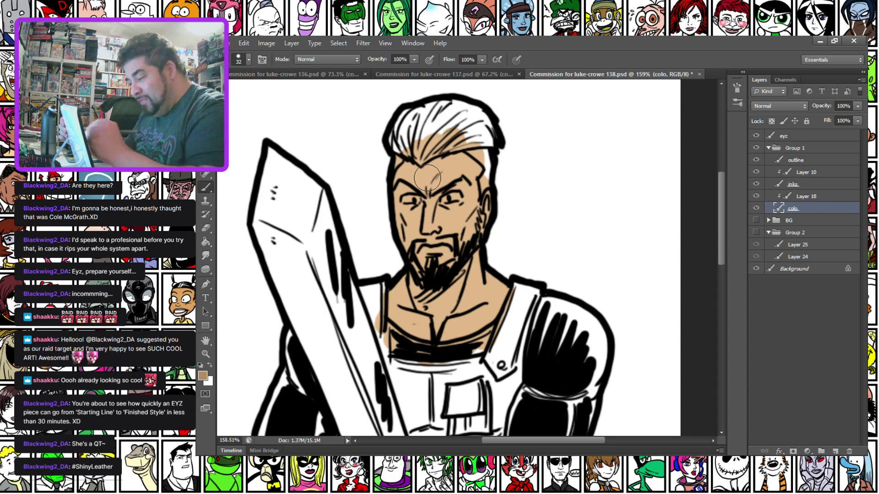
pyautogui.moveTo(456, 187); pyautogui.dragTo(476, 190)
pyautogui.moveTo(398, 187)
pyautogui.mouseDown()
pyautogui.moveTo(421, 200)
pyautogui.moveTo(441, 195)
pyautogui.mouseUp()
pyautogui.moveTo(416, 222)
pyautogui.mouseDown()
pyautogui.moveTo(428, 243)
pyautogui.moveTo(417, 293)
pyautogui.moveTo(444, 293)
pyautogui.moveTo(431, 319)
pyautogui.mouseUp()
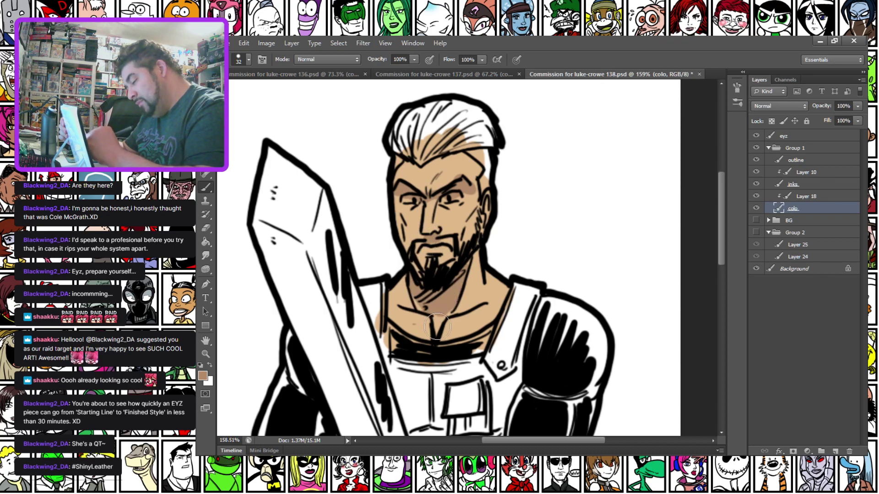
pyautogui.moveTo(476, 252)
pyautogui.mouseDown()
pyautogui.moveTo(486, 208)
pyautogui.moveTo(445, 149)
pyautogui.moveTo(413, 153)
pyautogui.moveTo(462, 146)
pyautogui.mouseUp()
pyautogui.hotkey('ctrl', 'z')
pyautogui.press('space')
pyautogui.moveTo(337, 376)
pyautogui.mouseDown()
pyautogui.moveTo(367, 109)
pyautogui.moveTo(420, 89)
pyautogui.moveTo(321, 388)
pyautogui.mouseUp()
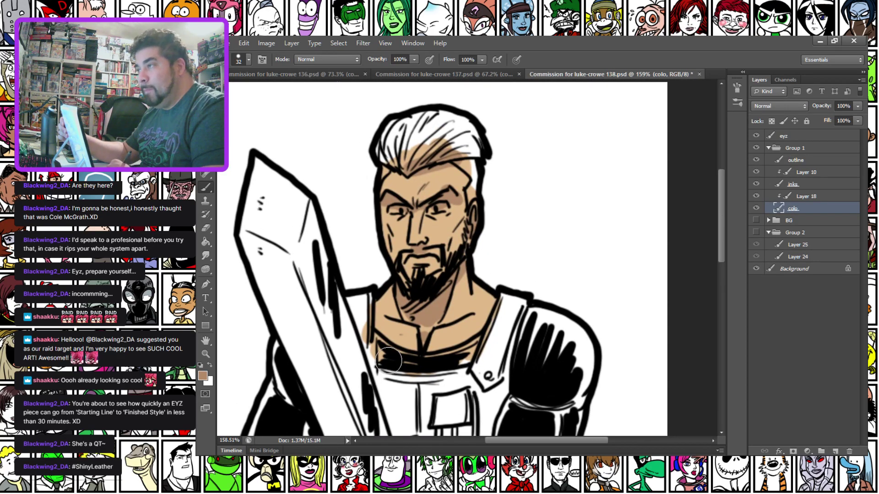
# Sample white from the canvas and paint the whites of both eyes with a 15 px brush.
pyautogui.keyDown('alt'); pyautogui.click(347, 194); pyautogui.keyUp('alt')
pyautogui.rightClick(422, 180)
pyautogui.click(470, 277)
pyautogui.moveTo(394, 212); pyautogui.dragTo(409, 210)
pyautogui.moveTo(431, 209); pyautogui.dragTo(448, 208)
# Sample the tan tones from the face and touch up the mouth, cheek and beard area.
pyautogui.press('d')
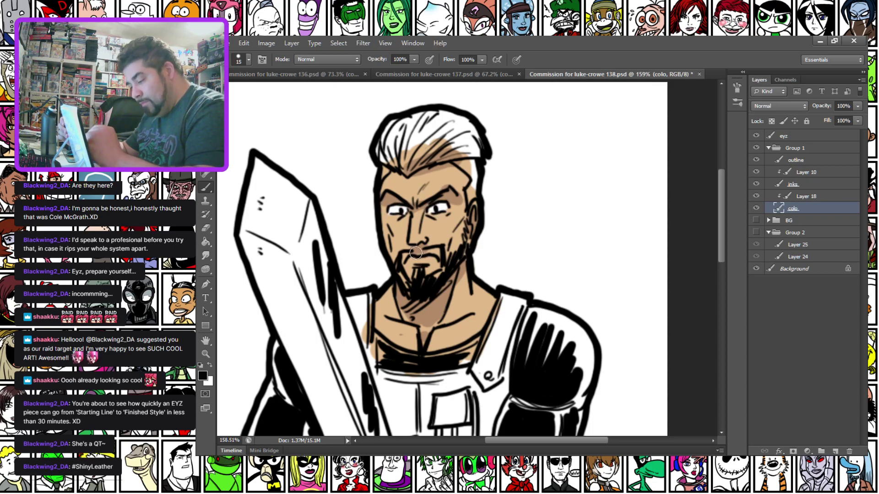
pyautogui.keyDown('alt'); pyautogui.click(404, 232); pyautogui.keyUp('alt')
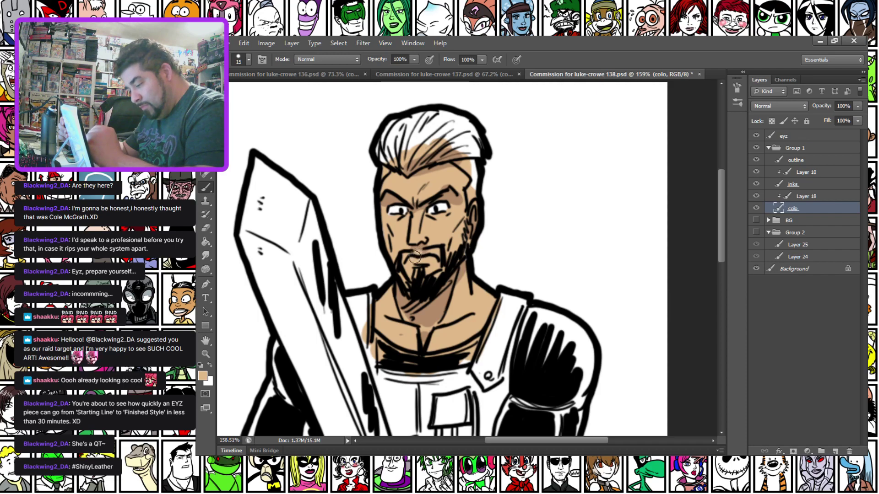
pyautogui.keyDown('alt'); pyautogui.click(410, 261); pyautogui.keyUp('alt')
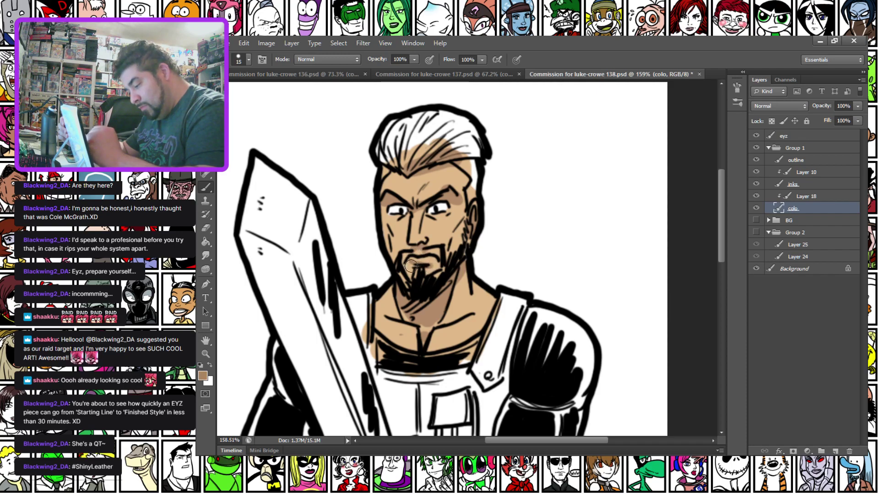
pyautogui.moveTo(461, 226); pyautogui.dragTo(453, 254)
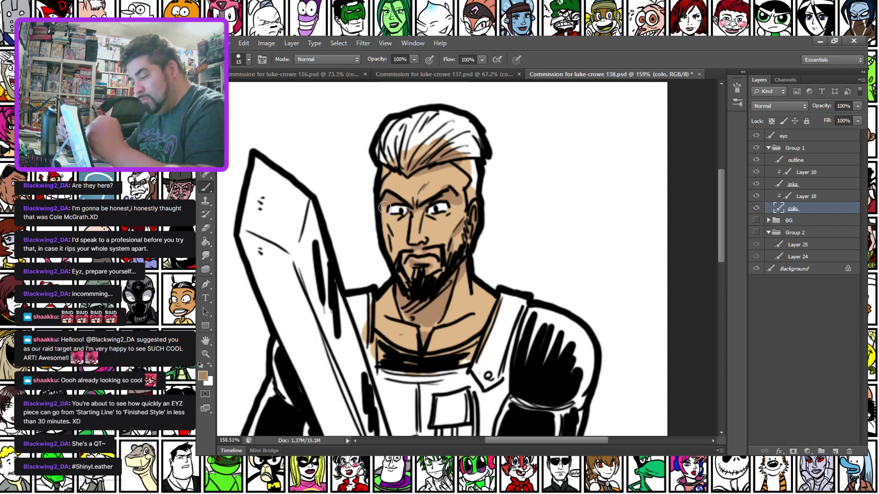
pyautogui.moveTo(397, 275)
pyautogui.mouseDown()
pyautogui.moveTo(417, 291)
pyautogui.moveTo(469, 243)
pyautogui.mouseUp()
# Paint the hair dark gray, from the hairline and sides up to the swept-back top, enlarging the brush to 27 px.
pyautogui.press('d')
pyautogui.moveTo(380, 183)
pyautogui.mouseDown()
pyautogui.moveTo(395, 162)
pyautogui.moveTo(463, 158)
pyautogui.moveTo(472, 168)
pyautogui.mouseUp()
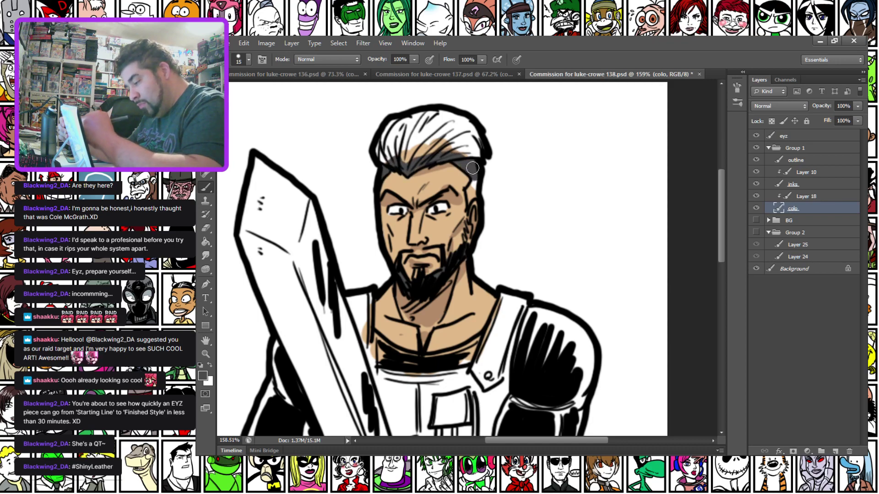
pyautogui.moveTo(467, 198); pyautogui.dragTo(474, 187)
pyautogui.rightClick(396, 141)
pyautogui.click(414, 170)
pyautogui.moveTo(381, 156)
pyautogui.mouseDown()
pyautogui.moveTo(384, 140)
pyautogui.moveTo(415, 116)
pyautogui.moveTo(453, 120)
pyautogui.moveTo(478, 153)
pyautogui.moveTo(421, 130)
pyautogui.moveTo(394, 151)
pyautogui.moveTo(407, 167)
pyautogui.mouseUp()
pyautogui.rightClick(399, 131)
pyautogui.write('27')
pyautogui.press('Return')
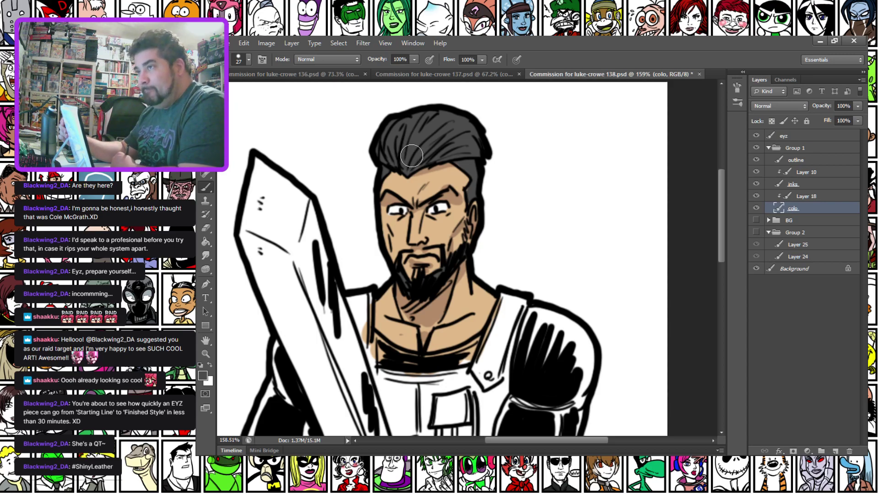
# Paint the side pouches, hip holster and outer thigh of the trousers brown #a5773f on the colo layer.
pyautogui.moveTo(332, 324); pyautogui.dragTo(362, 101)
pyautogui.moveTo(338, 372); pyautogui.dragTo(366, 257)
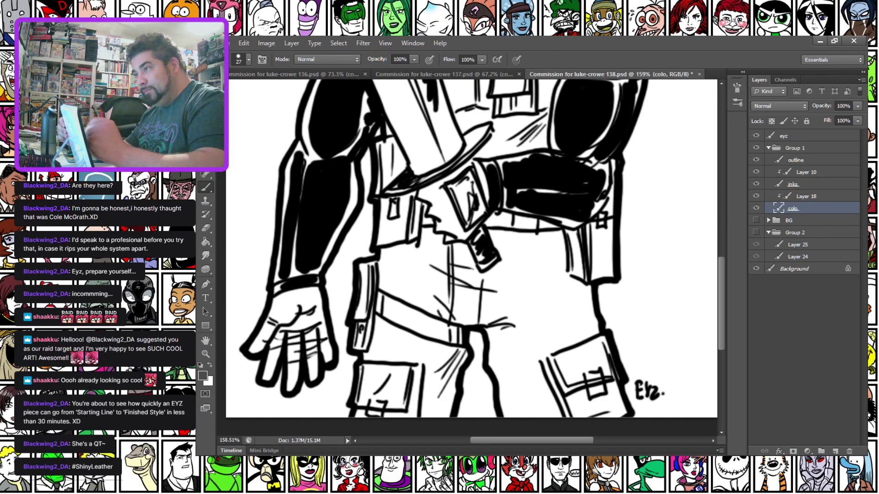
pyautogui.moveTo(422, 195); pyautogui.dragTo(397, 414)
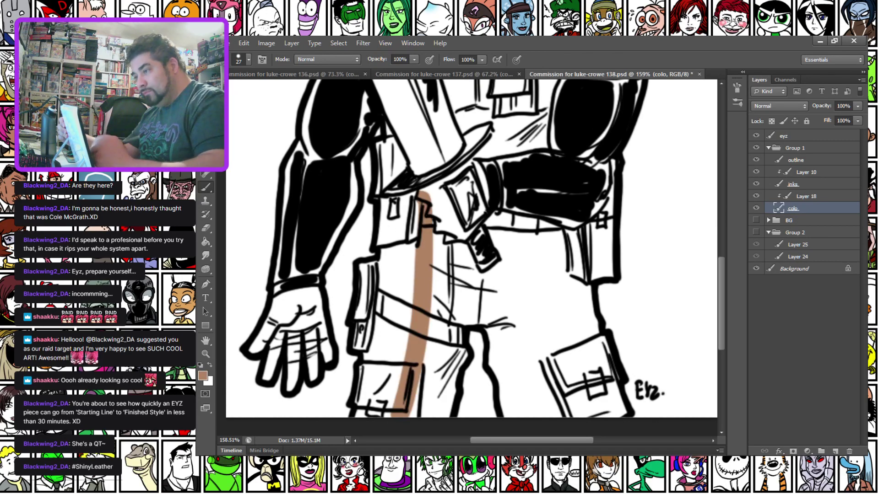
pyautogui.moveTo(421, 198); pyautogui.dragTo(398, 415)
pyautogui.moveTo(360, 265)
pyautogui.mouseDown()
pyautogui.moveTo(381, 267)
pyautogui.moveTo(362, 281)
pyautogui.moveTo(362, 355)
pyautogui.moveTo(375, 275)
pyautogui.mouseUp()
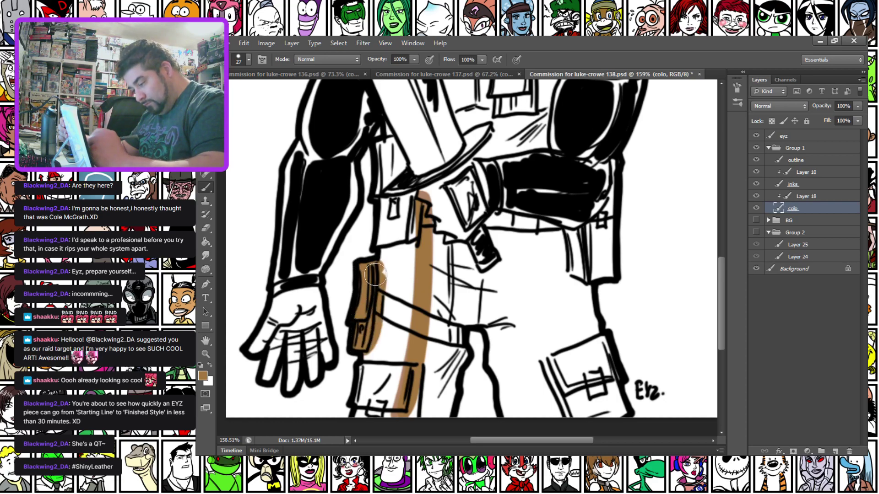
pyautogui.moveTo(595, 206)
pyautogui.mouseDown()
pyautogui.moveTo(591, 275)
pyautogui.moveTo(607, 257)
pyautogui.moveTo(606, 159)
pyautogui.moveTo(572, 231)
pyautogui.mouseUp()
pyautogui.moveTo(380, 331)
pyautogui.mouseDown()
pyautogui.moveTo(362, 408)
pyautogui.moveTo(395, 328)
pyautogui.moveTo(386, 231)
pyautogui.mouseUp()
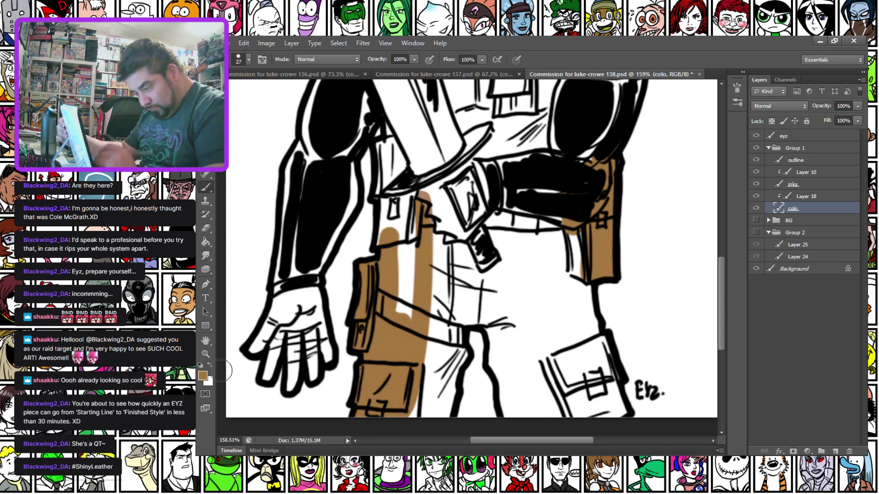
# Adjust the brown to a slightly lighter tone and paint the whole trousers, pockets, belt area and hip pouches with it.
pyautogui.click(203, 375)
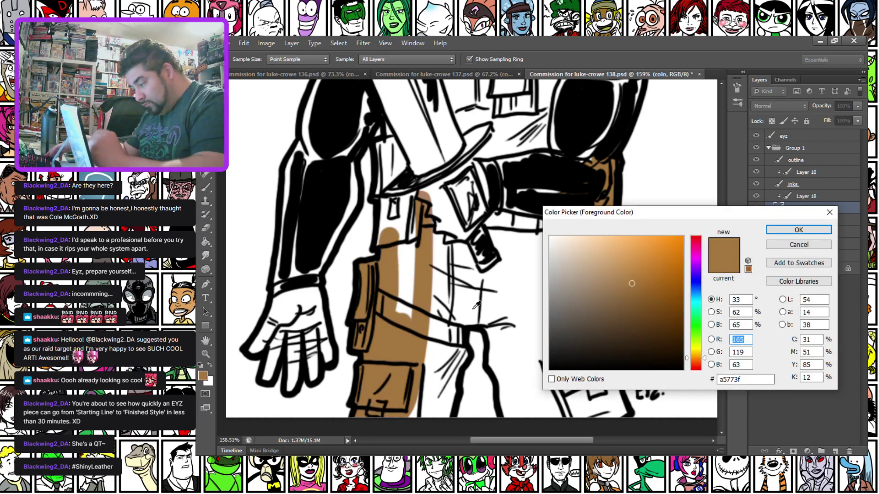
pyautogui.moveTo(623, 276); pyautogui.dragTo(627, 277)
pyautogui.moveTo(692, 357); pyautogui.dragTo(693, 357)
pyautogui.click(798, 230)
pyautogui.moveTo(385, 199)
pyautogui.mouseDown()
pyautogui.moveTo(384, 318)
pyautogui.moveTo(364, 394)
pyautogui.moveTo(383, 369)
pyautogui.moveTo(449, 412)
pyautogui.moveTo(458, 357)
pyautogui.moveTo(440, 372)
pyautogui.moveTo(428, 275)
pyautogui.moveTo(400, 297)
pyautogui.moveTo(403, 174)
pyautogui.moveTo(450, 198)
pyautogui.moveTo(455, 303)
pyautogui.mouseUp()
pyautogui.moveTo(478, 319)
pyautogui.mouseDown()
pyautogui.moveTo(497, 366)
pyautogui.moveTo(428, 270)
pyautogui.moveTo(458, 337)
pyautogui.mouseUp()
pyautogui.moveTo(524, 204)
pyautogui.mouseDown()
pyautogui.moveTo(558, 277)
pyautogui.moveTo(563, 348)
pyautogui.moveTo(528, 373)
pyautogui.moveTo(499, 335)
pyautogui.moveTo(469, 324)
pyautogui.moveTo(457, 265)
pyautogui.mouseUp()
pyautogui.moveTo(405, 151)
pyautogui.mouseDown()
pyautogui.moveTo(382, 269)
pyautogui.moveTo(417, 267)
pyautogui.moveTo(438, 323)
pyautogui.moveTo(447, 262)
pyautogui.moveTo(457, 313)
pyautogui.moveTo(467, 293)
pyautogui.moveTo(470, 311)
pyautogui.moveTo(494, 316)
pyautogui.moveTo(501, 331)
pyautogui.moveTo(496, 305)
pyautogui.moveTo(511, 287)
pyautogui.moveTo(503, 265)
pyautogui.moveTo(522, 238)
pyautogui.mouseUp()
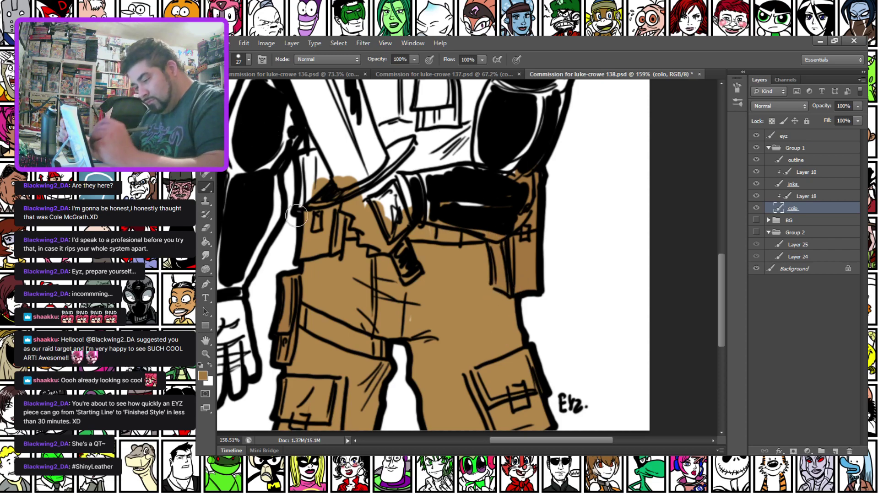
# Paint the vest, its shoulder straps and the chest pocket with the same brown, on both sides of the sword.
pyautogui.moveTo(307, 234); pyautogui.dragTo(325, 343)
pyautogui.moveTo(324, 254)
pyautogui.mouseDown()
pyautogui.moveTo(331, 268)
pyautogui.moveTo(314, 278)
pyautogui.mouseUp()
pyautogui.moveTo(312, 314)
pyautogui.mouseDown()
pyautogui.moveTo(327, 268)
pyautogui.moveTo(348, 281)
pyautogui.moveTo(332, 248)
pyautogui.mouseUp()
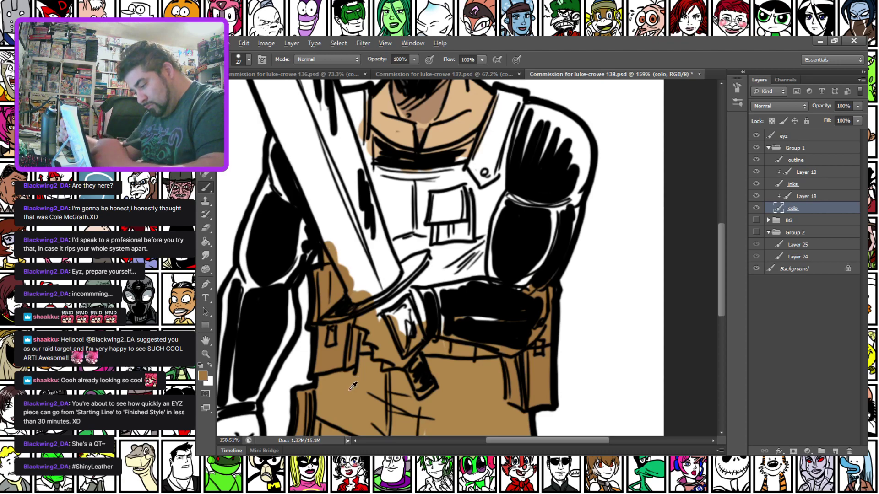
pyautogui.moveTo(344, 115)
pyautogui.mouseDown()
pyautogui.moveTo(363, 97)
pyautogui.moveTo(354, 156)
pyautogui.moveTo(359, 120)
pyautogui.mouseUp()
pyautogui.moveTo(364, 152)
pyautogui.mouseDown()
pyautogui.moveTo(381, 212)
pyautogui.moveTo(401, 175)
pyautogui.moveTo(422, 179)
pyautogui.moveTo(473, 161)
pyautogui.moveTo(502, 97)
pyautogui.moveTo(517, 102)
pyautogui.moveTo(499, 228)
pyautogui.moveTo(464, 181)
pyautogui.moveTo(445, 184)
pyautogui.moveTo(418, 204)
pyautogui.moveTo(405, 198)
pyautogui.moveTo(386, 249)
pyautogui.moveTo(418, 228)
pyautogui.moveTo(412, 264)
pyautogui.moveTo(429, 296)
pyautogui.moveTo(495, 236)
pyautogui.moveTo(490, 214)
pyautogui.moveTo(442, 281)
pyautogui.moveTo(430, 228)
pyautogui.moveTo(413, 244)
pyautogui.mouseUp()
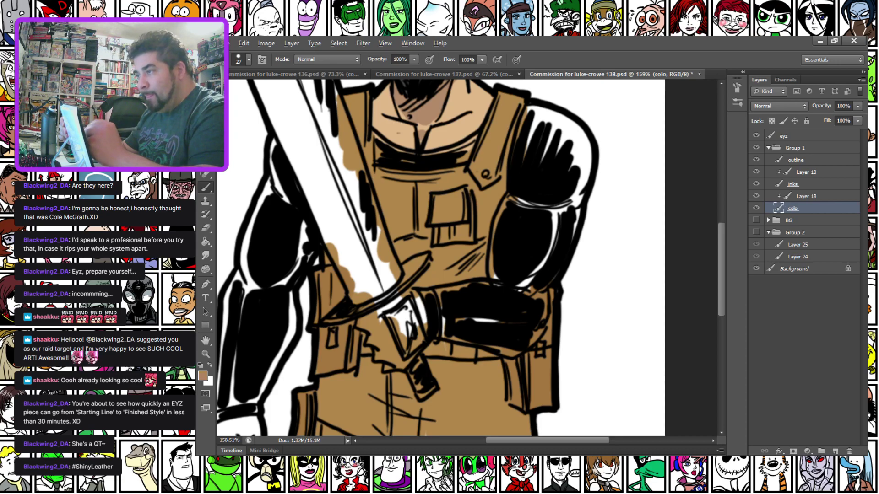
# Paint the hanging arm and the undershirt below the collar dark bluish gray.
pyautogui.moveTo(280, 265); pyautogui.dragTo(268, 337)
pyautogui.moveTo(315, 271); pyautogui.dragTo(451, 132)
pyautogui.moveTo(325, 343)
pyautogui.mouseDown()
pyautogui.moveTo(337, 325)
pyautogui.moveTo(327, 337)
pyautogui.moveTo(343, 334)
pyautogui.moveTo(338, 367)
pyautogui.moveTo(356, 307)
pyautogui.moveTo(363, 374)
pyautogui.moveTo(367, 307)
pyautogui.moveTo(387, 362)
pyautogui.moveTo(393, 344)
pyautogui.moveTo(401, 347)
pyautogui.moveTo(377, 261)
pyautogui.moveTo(354, 316)
pyautogui.mouseUp()
pyautogui.moveTo(349, 179); pyautogui.dragTo(339, 286)
pyautogui.moveTo(348, 321)
pyautogui.mouseDown()
pyautogui.moveTo(352, 274)
pyautogui.moveTo(372, 236)
pyautogui.moveTo(402, 117)
pyautogui.moveTo(394, 242)
pyautogui.moveTo(432, 220)
pyautogui.moveTo(397, 279)
pyautogui.moveTo(402, 271)
pyautogui.moveTo(410, 289)
pyautogui.moveTo(409, 315)
pyautogui.moveTo(374, 375)
pyautogui.moveTo(381, 340)
pyautogui.moveTo(355, 363)
pyautogui.moveTo(361, 318)
pyautogui.mouseUp()
pyautogui.moveTo(393, 193)
pyautogui.mouseDown()
pyautogui.moveTo(340, 260)
pyautogui.moveTo(397, 282)
pyautogui.moveTo(476, 276)
pyautogui.mouseUp()
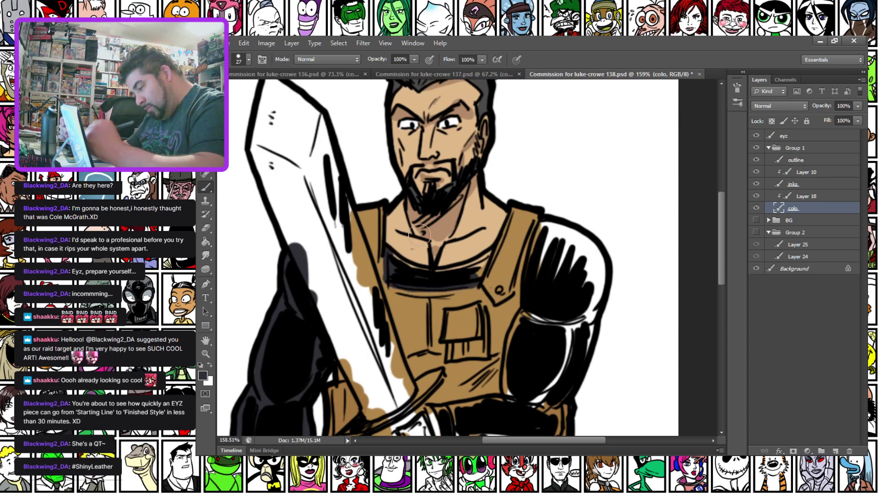
pyautogui.moveTo(386, 255)
pyautogui.mouseDown()
pyautogui.moveTo(428, 274)
pyautogui.moveTo(465, 271)
pyautogui.moveTo(483, 256)
pyautogui.moveTo(472, 278)
pyautogui.mouseUp()
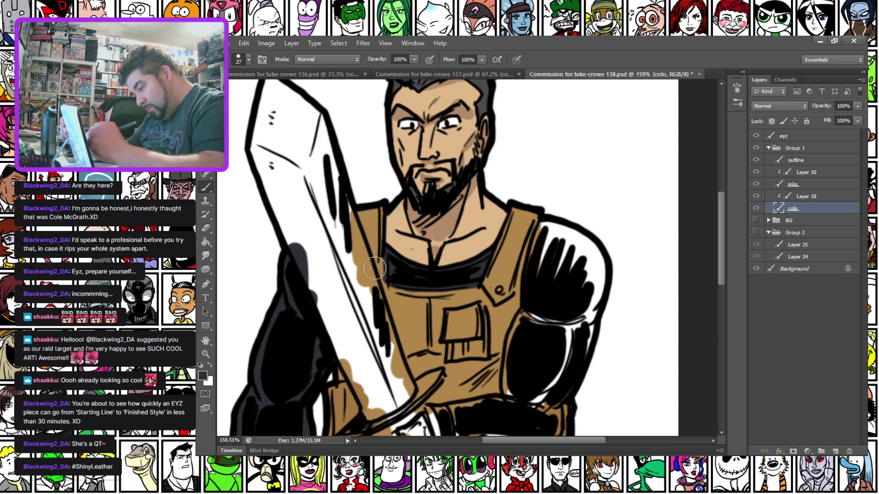
# Paint the other shoulder, the bent arm and the glove holding the sword dark bluish gray.
pyautogui.moveTo(540, 239)
pyautogui.mouseDown()
pyautogui.moveTo(556, 229)
pyautogui.moveTo(595, 243)
pyautogui.moveTo(595, 298)
pyautogui.moveTo(536, 309)
pyautogui.moveTo(522, 239)
pyautogui.mouseUp()
pyautogui.moveTo(380, 357)
pyautogui.mouseDown()
pyautogui.moveTo(408, 403)
pyautogui.moveTo(438, 386)
pyautogui.moveTo(530, 385)
pyautogui.moveTo(560, 356)
pyautogui.moveTo(560, 335)
pyautogui.moveTo(542, 362)
pyautogui.moveTo(571, 230)
pyautogui.moveTo(590, 259)
pyautogui.mouseUp()
pyautogui.moveTo(524, 245)
pyautogui.mouseDown()
pyautogui.moveTo(512, 320)
pyautogui.moveTo(539, 237)
pyautogui.moveTo(547, 283)
pyautogui.moveTo(541, 331)
pyautogui.mouseUp()
pyautogui.moveTo(424, 335)
pyautogui.mouseDown()
pyautogui.moveTo(513, 329)
pyautogui.moveTo(514, 348)
pyautogui.moveTo(450, 348)
pyautogui.moveTo(508, 354)
pyautogui.moveTo(478, 345)
pyautogui.moveTo(462, 354)
pyautogui.moveTo(457, 379)
pyautogui.moveTo(430, 330)
pyautogui.moveTo(400, 325)
pyautogui.moveTo(401, 373)
pyautogui.moveTo(424, 342)
pyautogui.moveTo(416, 322)
pyautogui.mouseUp()
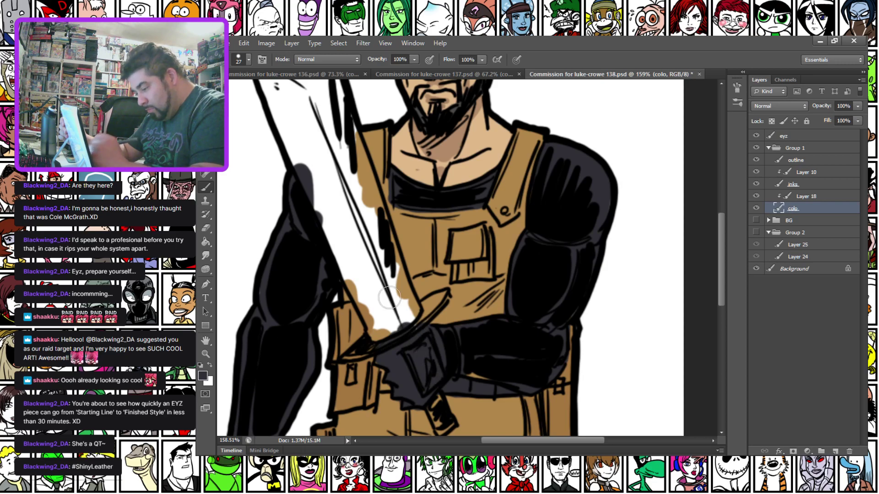
# Paint the plate on the sword hand's glove light gray and the sword's grip and crossguard dark brownish gray.
pyautogui.moveTo(286, 266)
pyautogui.mouseDown()
pyautogui.moveTo(281, 46)
pyautogui.moveTo(287, 229)
pyautogui.moveTo(293, 215)
pyautogui.mouseUp()
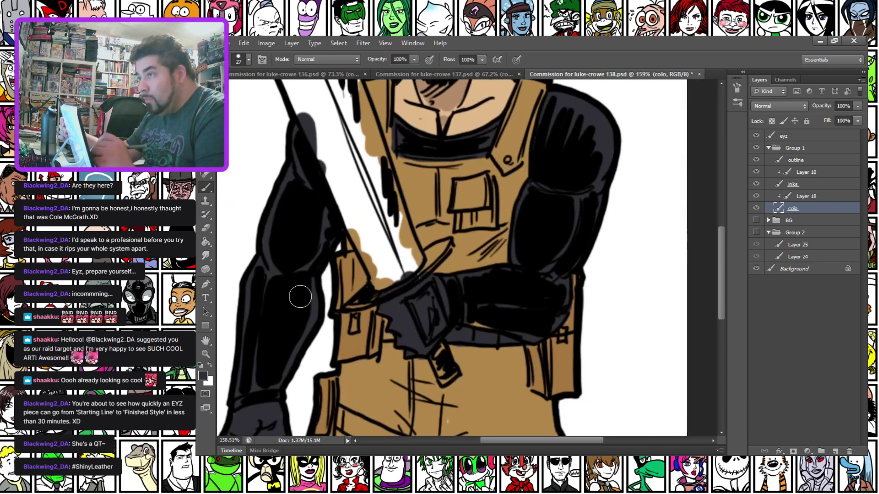
pyautogui.moveTo(416, 304)
pyautogui.mouseDown()
pyautogui.moveTo(426, 339)
pyautogui.moveTo(439, 323)
pyautogui.moveTo(429, 290)
pyautogui.mouseUp()
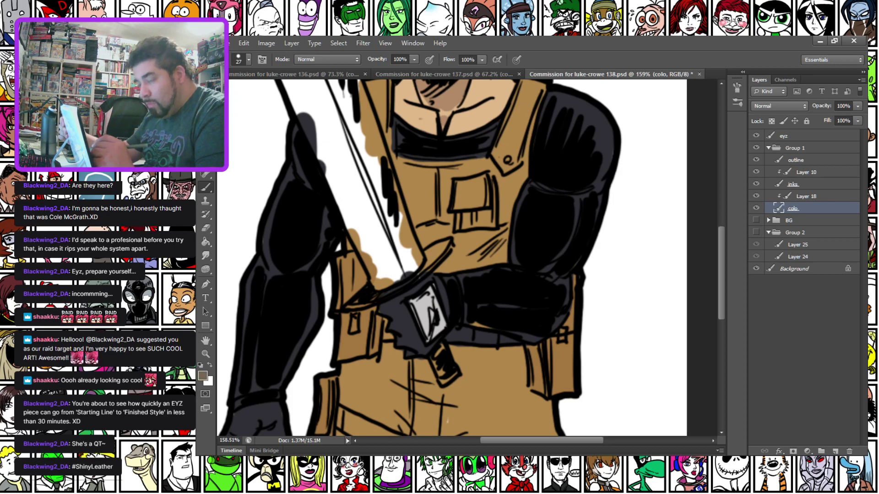
pyautogui.moveTo(435, 359); pyautogui.dragTo(442, 380)
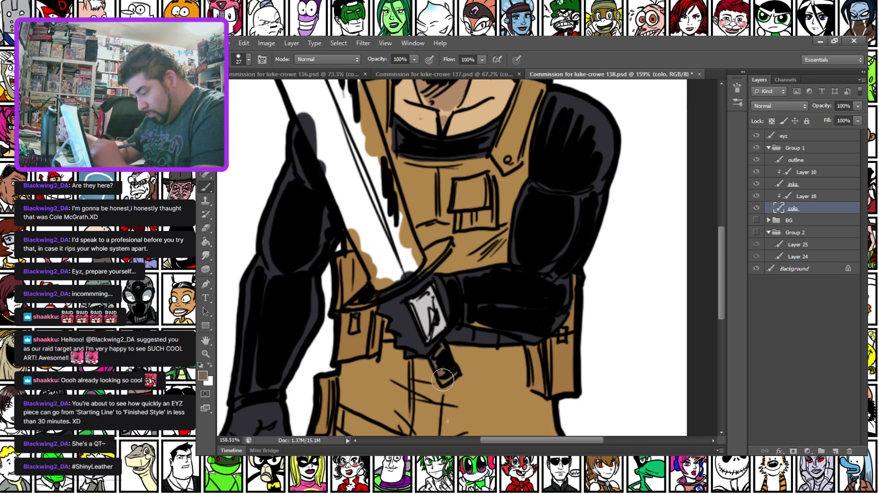
pyautogui.moveTo(340, 289)
pyautogui.mouseDown()
pyautogui.moveTo(347, 323)
pyautogui.moveTo(371, 338)
pyautogui.moveTo(434, 308)
pyautogui.moveTo(465, 277)
pyautogui.moveTo(428, 291)
pyautogui.mouseUp()
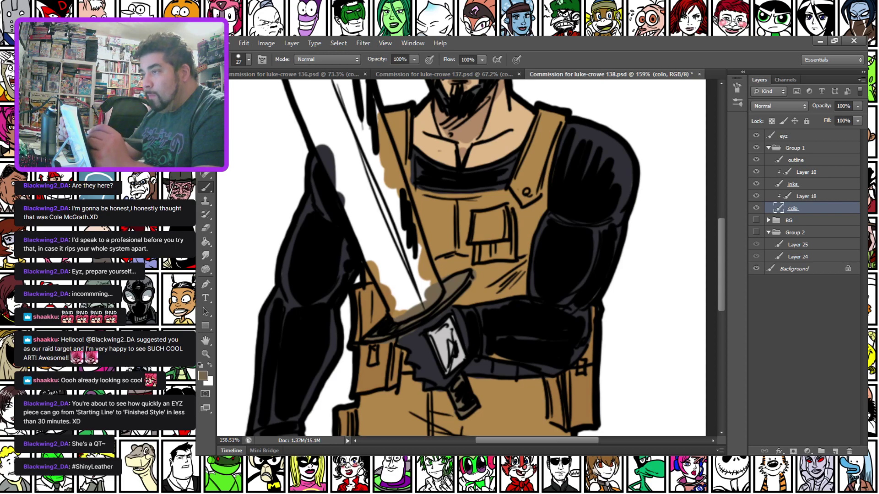
# Fill the sword blade with light gray and touch up the brown vest along the blade's edge.
pyautogui.moveTo(291, 172); pyautogui.dragTo(345, 282)
pyautogui.moveTo(399, 252)
pyautogui.mouseDown()
pyautogui.moveTo(340, 159)
pyautogui.moveTo(404, 339)
pyautogui.moveTo(393, 322)
pyautogui.moveTo(446, 420)
pyautogui.mouseUp()
pyautogui.moveTo(431, 388); pyautogui.dragTo(424, 317)
pyautogui.moveTo(354, 176)
pyautogui.mouseDown()
pyautogui.moveTo(444, 354)
pyautogui.moveTo(464, 337)
pyautogui.moveTo(441, 326)
pyautogui.moveTo(425, 238)
pyautogui.moveTo(372, 166)
pyautogui.moveTo(382, 197)
pyautogui.mouseUp()
pyautogui.keyDown('alt'); pyautogui.click(423, 347); pyautogui.keyUp('alt')
pyautogui.moveTo(409, 319); pyautogui.dragTo(427, 350)
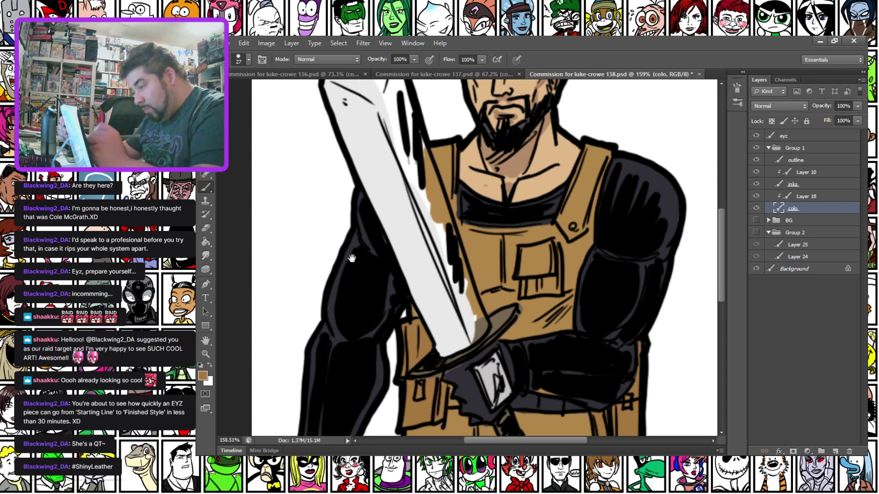
# Paint the shaded bevel along the sword blade's inner edge medium gray.
pyautogui.moveTo(351, 259); pyautogui.dragTo(363, 301)
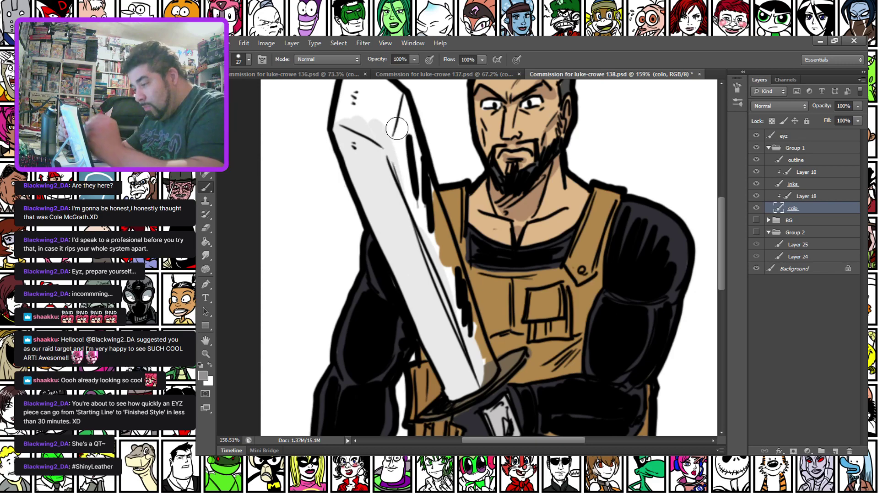
pyautogui.moveTo(386, 147)
pyautogui.mouseDown()
pyautogui.moveTo(486, 380)
pyautogui.moveTo(470, 326)
pyautogui.mouseUp()
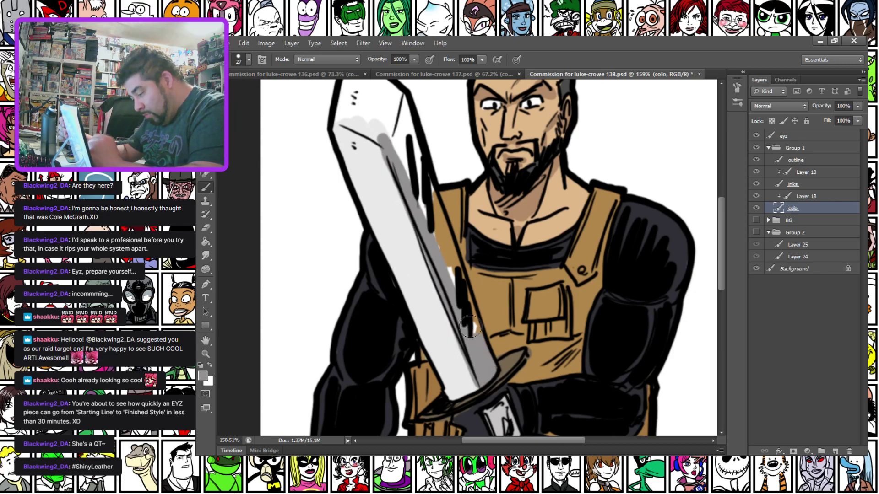
pyautogui.moveTo(391, 135)
pyautogui.mouseDown()
pyautogui.moveTo(400, 102)
pyautogui.moveTo(419, 195)
pyautogui.moveTo(436, 230)
pyautogui.moveTo(412, 186)
pyautogui.mouseUp()
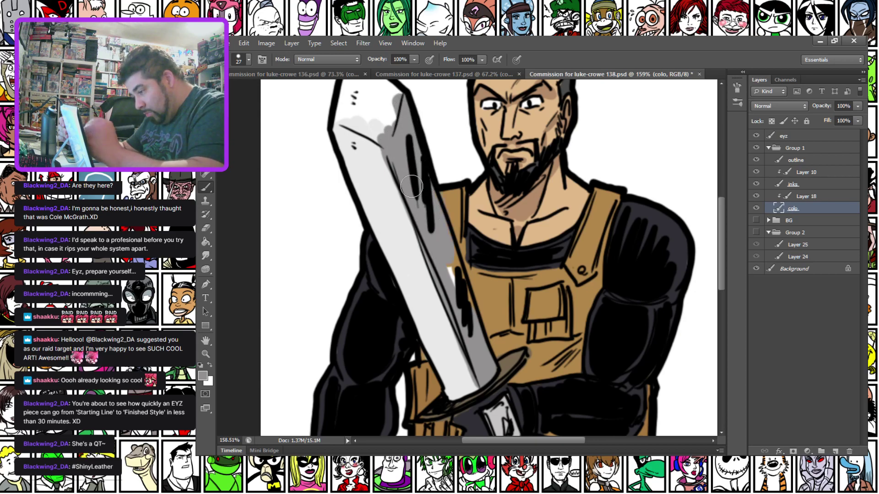
# Try black on the sword's tip and fill the tip with dark red.
pyautogui.moveTo(365, 223); pyautogui.dragTo(441, 373)
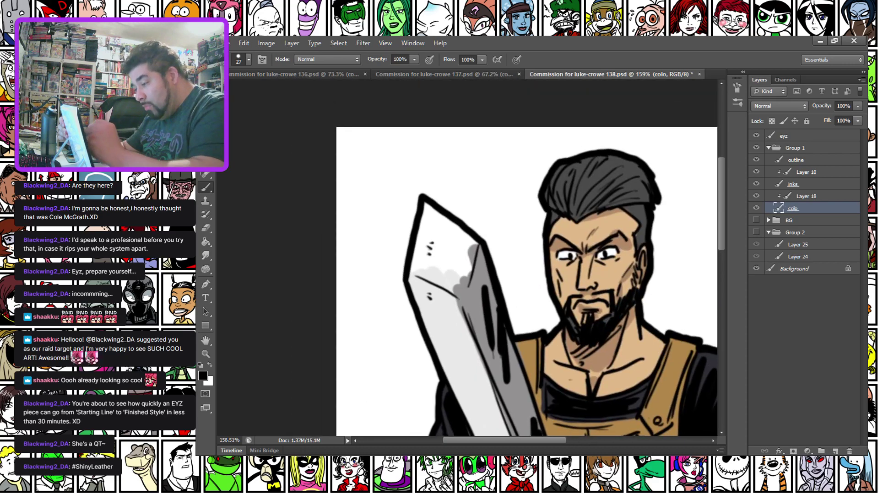
pyautogui.moveTo(426, 208); pyautogui.dragTo(429, 245)
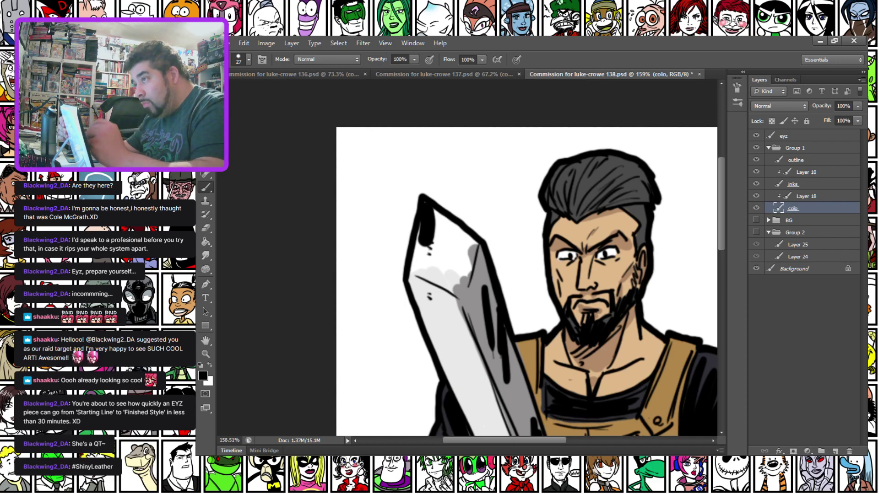
pyautogui.moveTo(423, 201)
pyautogui.mouseDown()
pyautogui.moveTo(413, 268)
pyautogui.moveTo(462, 293)
pyautogui.moveTo(472, 238)
pyautogui.moveTo(435, 215)
pyautogui.moveTo(427, 243)
pyautogui.moveTo(444, 247)
pyautogui.moveTo(456, 268)
pyautogui.moveTo(439, 262)
pyautogui.mouseUp()
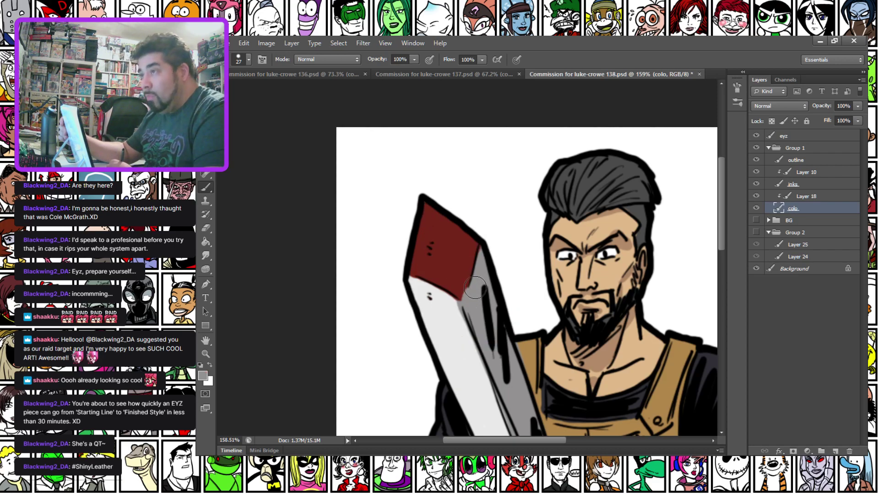
# Sample the tip's dark red, make it paler and less saturated, and repaint the sword's tip with it.
pyautogui.click(203, 376)
pyautogui.click(456, 246)
pyautogui.moveTo(600, 279)
pyautogui.mouseDown()
pyautogui.moveTo(581, 270)
pyautogui.moveTo(590, 283)
pyautogui.mouseUp()
pyautogui.press('Return')
pyautogui.press('Return')
pyautogui.moveTo(424, 202)
pyautogui.mouseDown()
pyautogui.moveTo(412, 275)
pyautogui.moveTo(442, 278)
pyautogui.moveTo(460, 293)
pyautogui.moveTo(465, 239)
pyautogui.moveTo(433, 227)
pyautogui.moveTo(433, 261)
pyautogui.mouseUp()
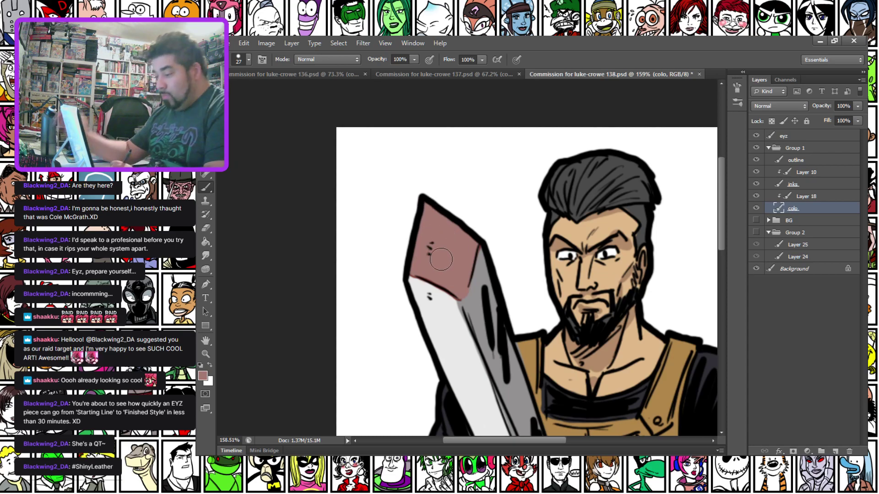
# Set the foreground color to white and dab highlights on the sword blade and its gray bevel.
pyautogui.click(203, 376)
pyautogui.click(481, 316)
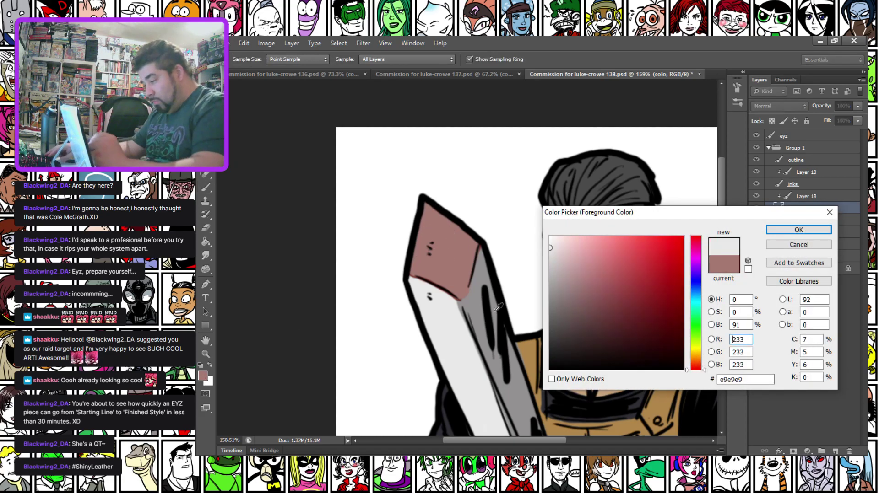
pyautogui.click(549, 237)
pyautogui.press('Return')
pyautogui.moveTo(437, 331)
pyautogui.mouseDown()
pyautogui.moveTo(449, 363)
pyautogui.moveTo(459, 352)
pyautogui.moveTo(407, 199)
pyautogui.mouseUp()
pyautogui.moveTo(494, 219); pyautogui.dragTo(489, 235)
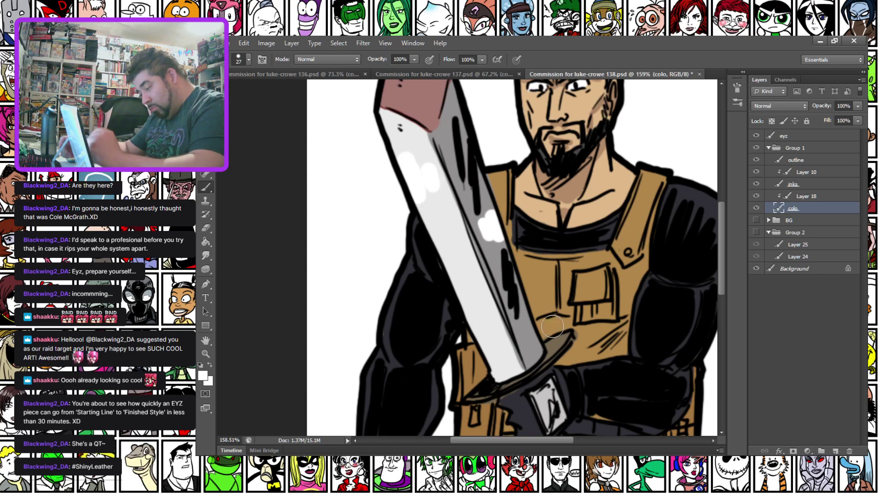
pyautogui.moveTo(535, 349)
pyautogui.mouseDown()
pyautogui.moveTo(522, 336)
pyautogui.moveTo(525, 314)
pyautogui.mouseUp()
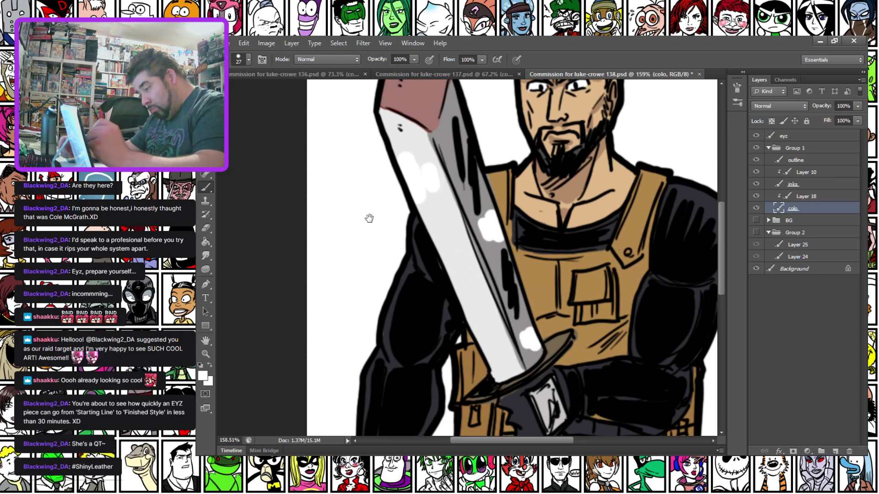
# Add white highlights to the plate on the sword hand's glove.
pyautogui.moveTo(370, 219); pyautogui.dragTo(392, 299)
pyautogui.moveTo(386, 265); pyautogui.dragTo(342, 243)
pyautogui.moveTo(366, 366); pyautogui.dragTo(376, 238)
pyautogui.moveTo(376, 389); pyautogui.dragTo(385, 266)
pyautogui.moveTo(383, 358); pyautogui.dragTo(392, 276)
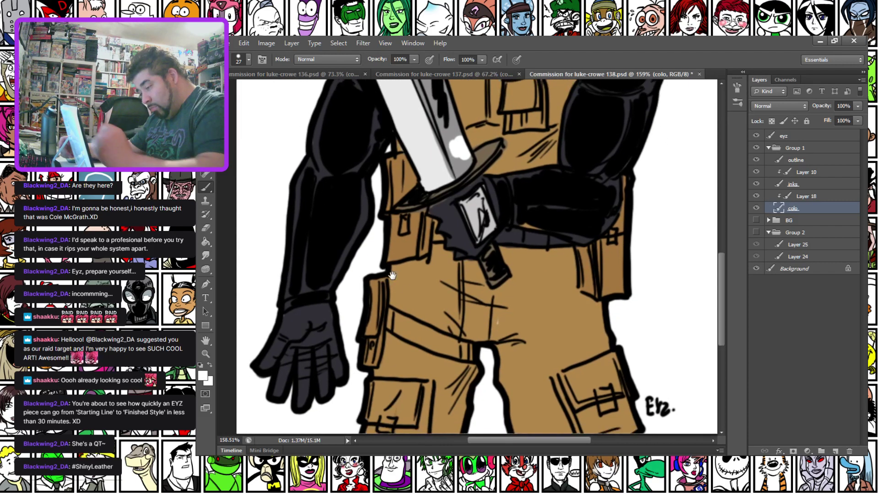
pyautogui.moveTo(472, 202); pyautogui.dragTo(472, 220)
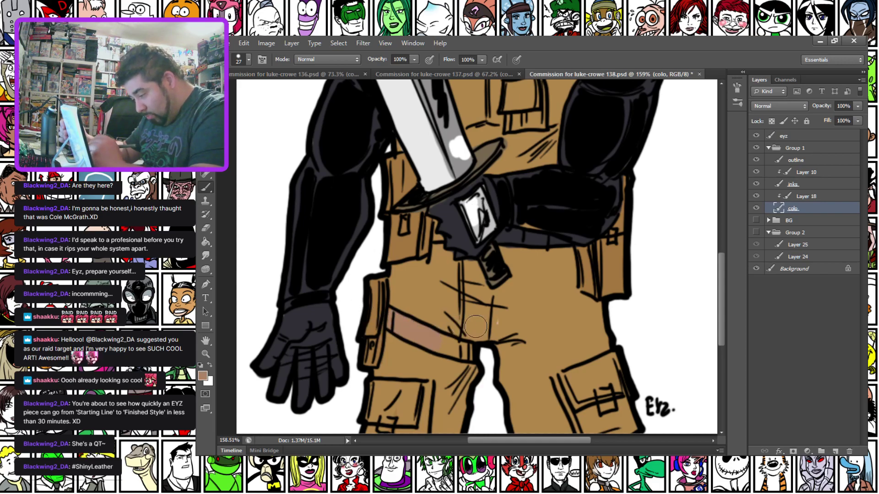
# Lighten the foreground color to tan #d5a98a, repaint the thigh strap with it, and sample the trousers' brown.
pyautogui.click(202, 377)
pyautogui.click(597, 260)
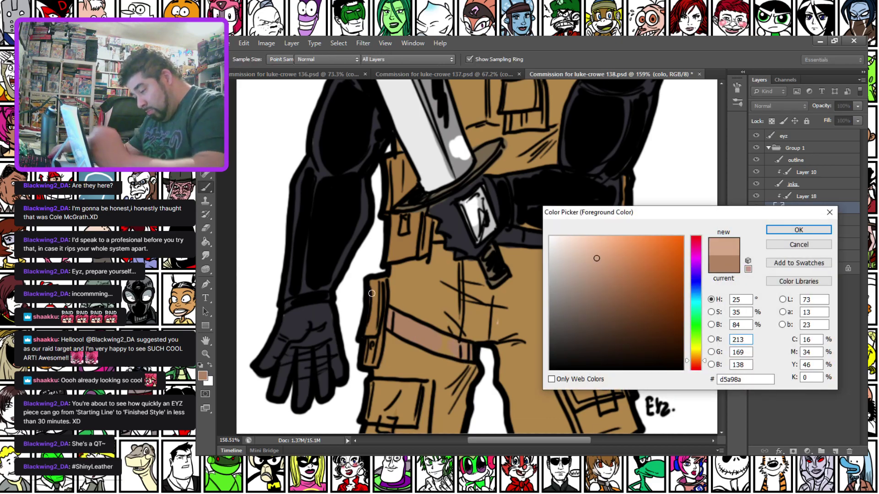
pyautogui.press('Return')
pyautogui.moveTo(392, 321); pyautogui.dragTo(458, 350)
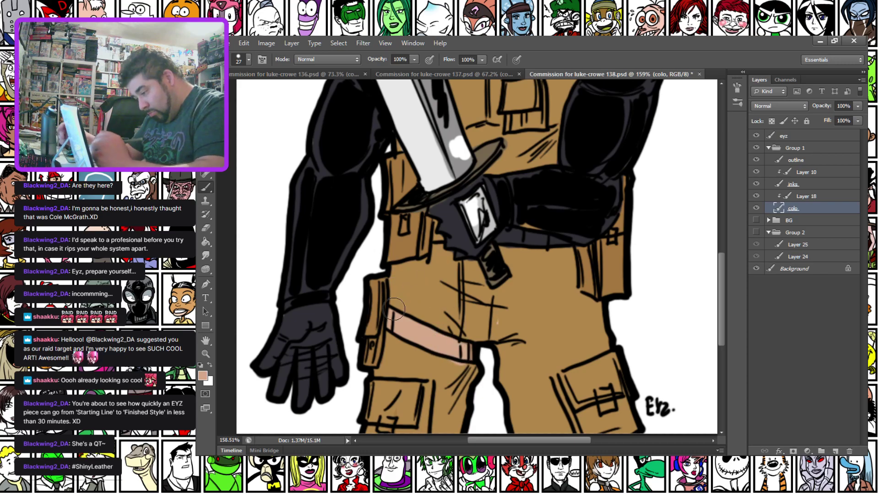
pyautogui.keyDown('alt'); pyautogui.click(424, 367); pyautogui.keyUp('alt')
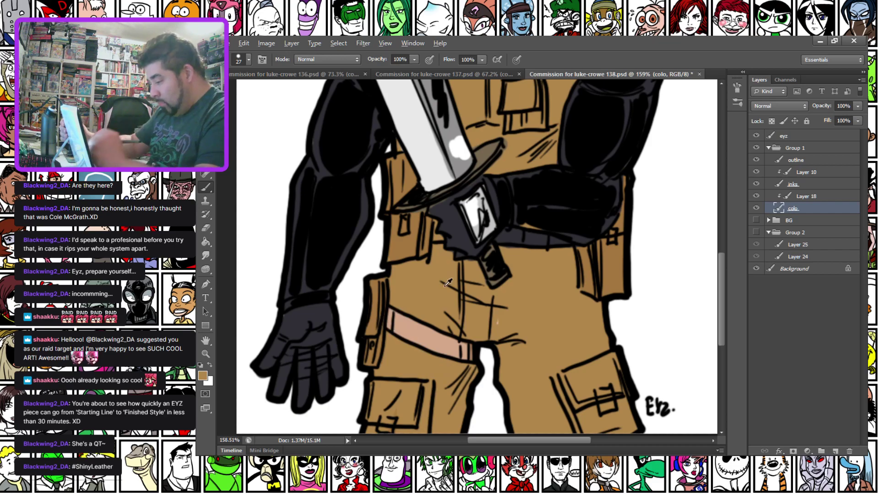
# Save the commission 138 drawing and export a PNG copy with smallest compression and no interlacing.
pyautogui.hotkey('ctrl', '0')
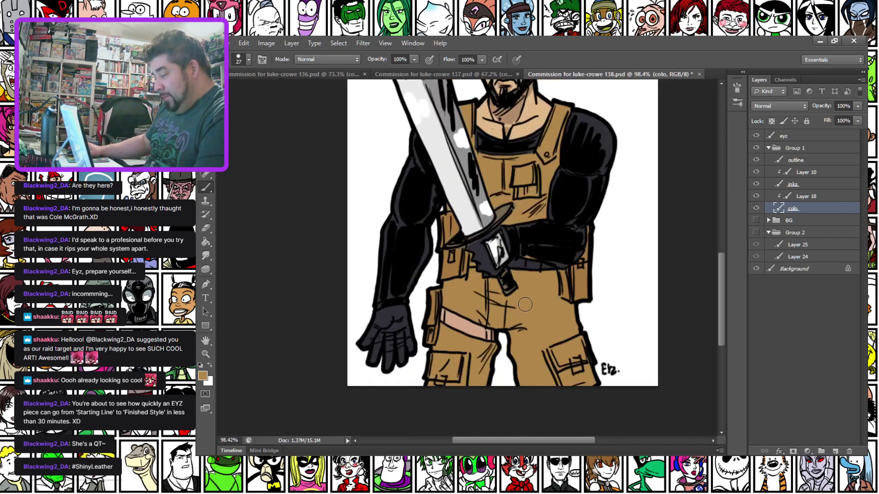
pyautogui.hotkey('ctrl', 's')
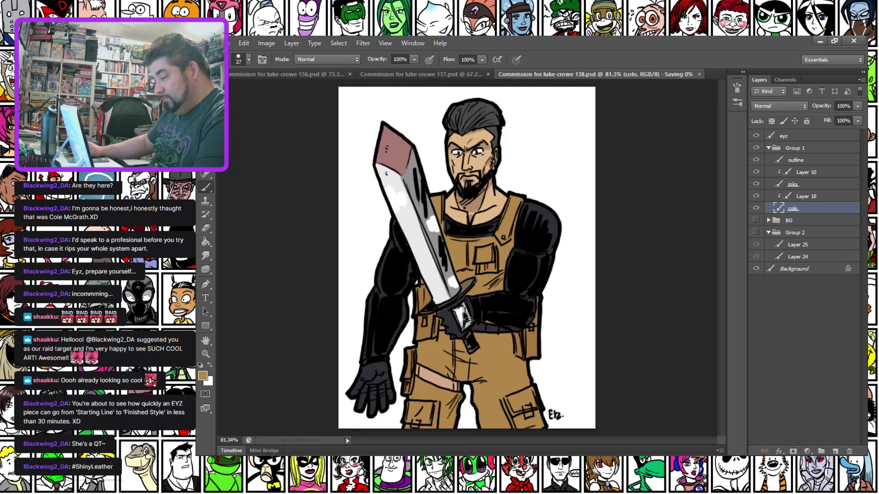
pyautogui.click(220, 43)
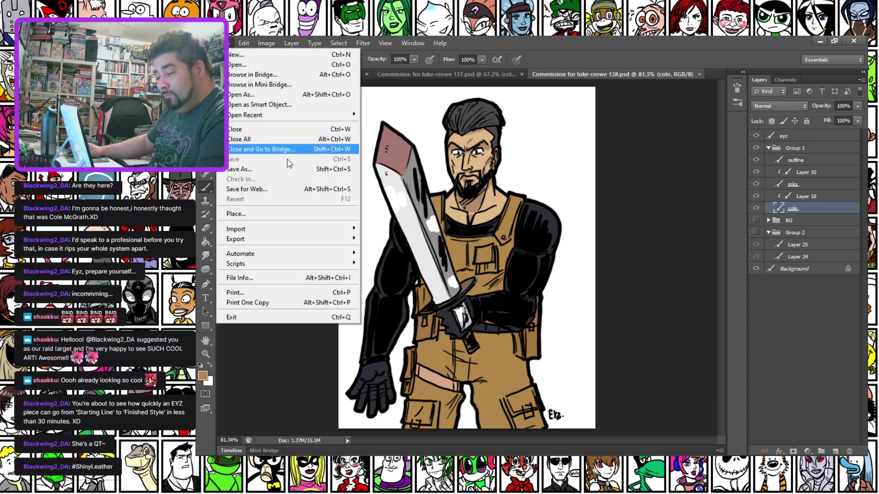
pyautogui.click(278, 169)
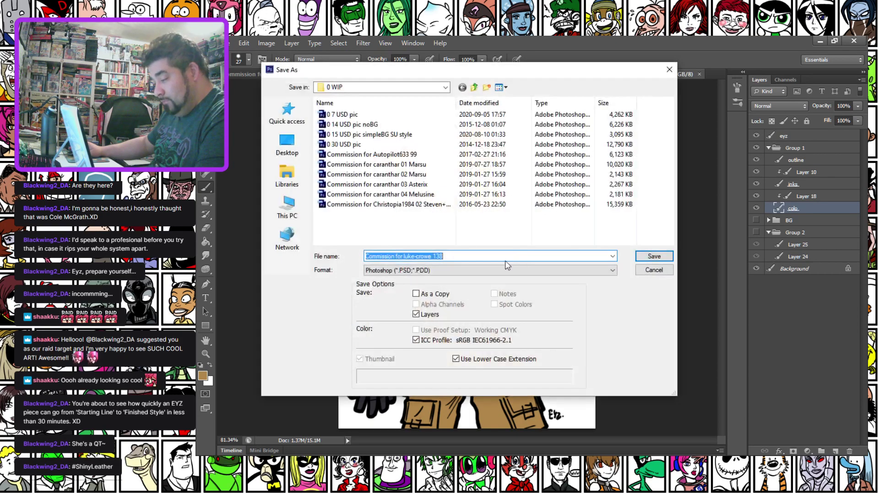
pyautogui.click(489, 271)
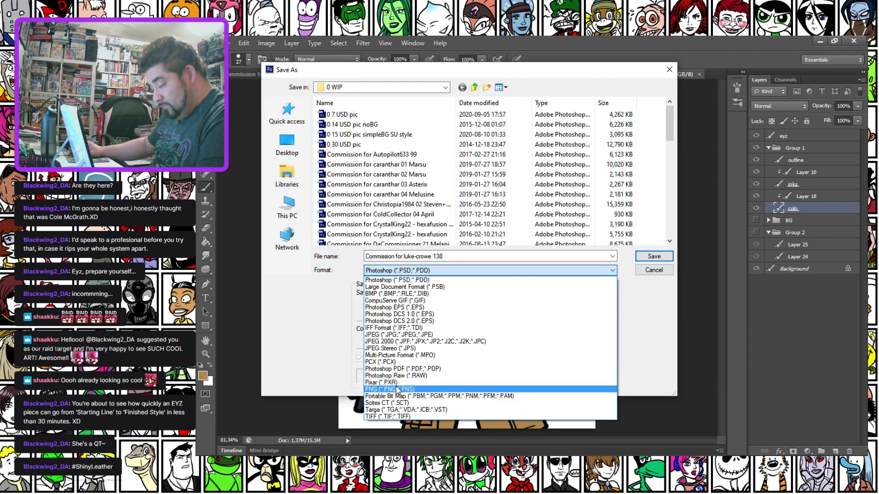
pyautogui.click(392, 389)
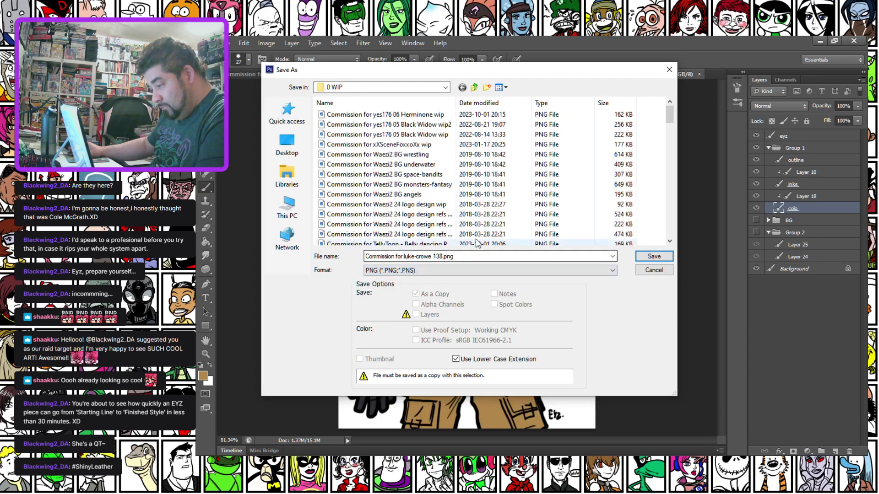
pyautogui.click(643, 259)
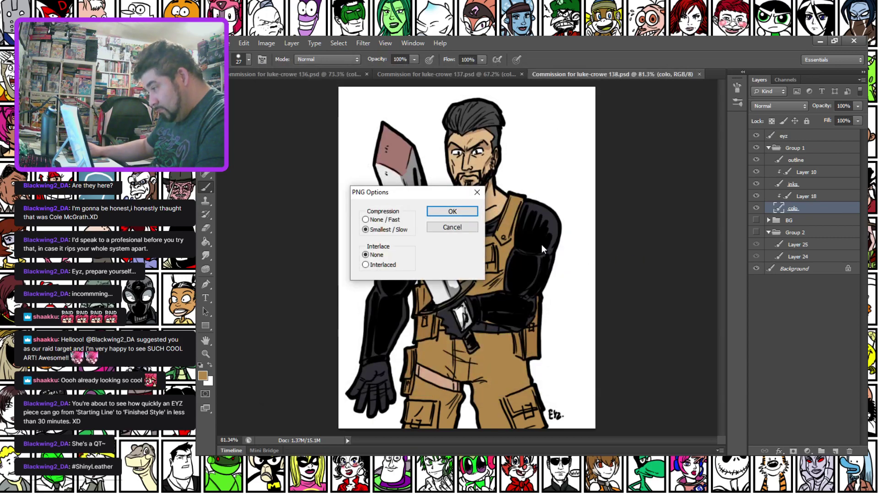
pyautogui.click(447, 210)
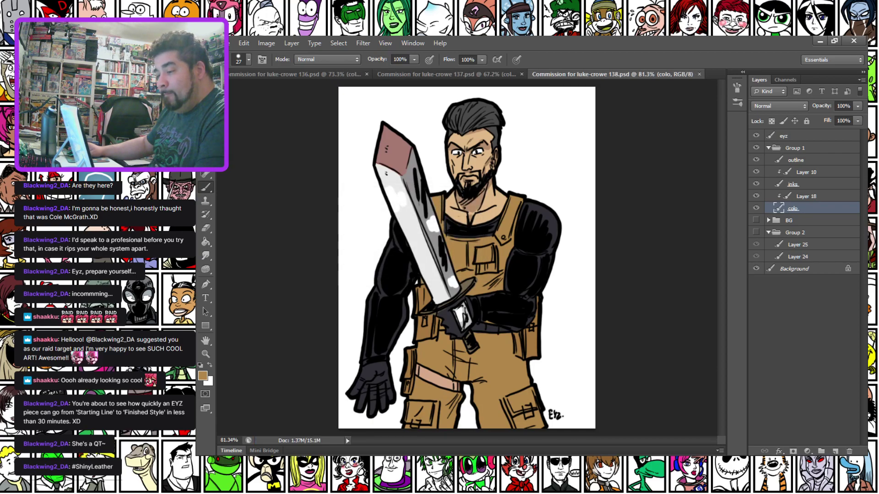
# Look at the commission 137 picture and the ky2vyho5.bmp reference, close the reference and return to commission 138.
pyautogui.click(205, 104)
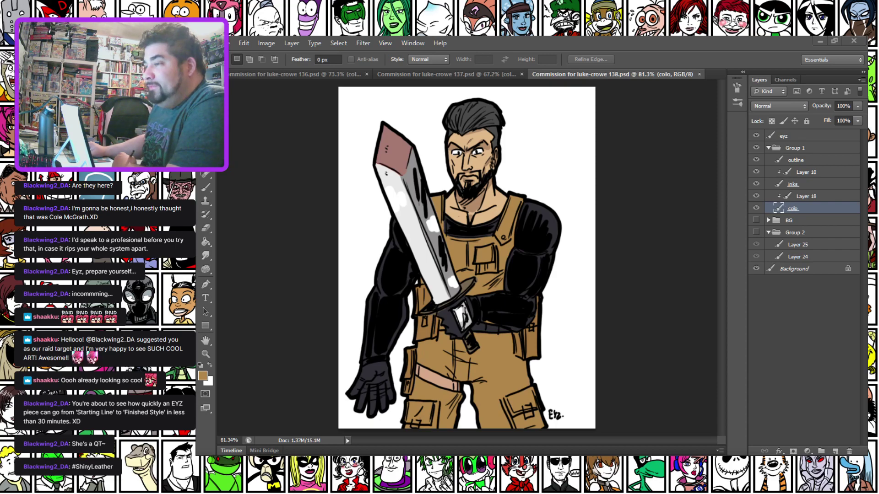
pyautogui.click(486, 76)
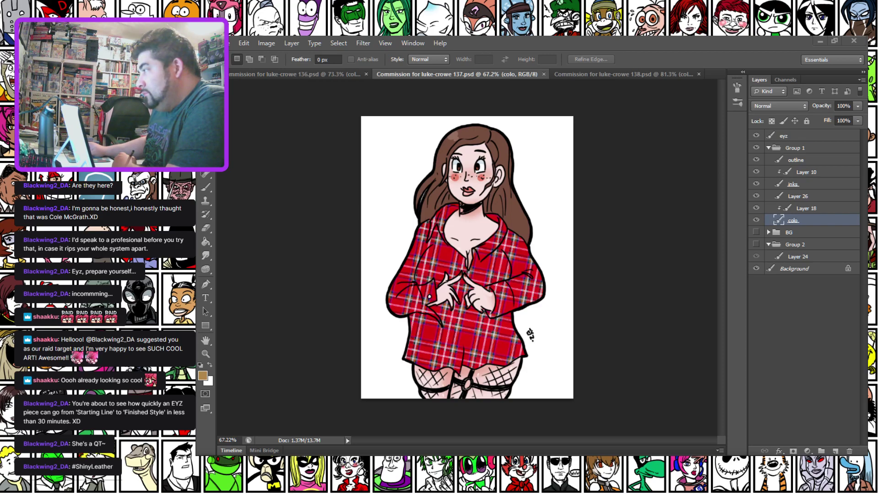
pyautogui.click(589, 36)
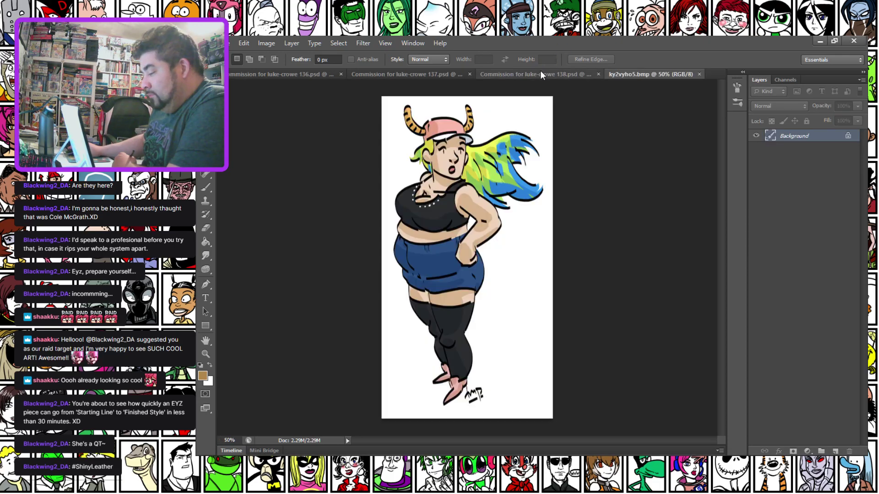
pyautogui.hotkey('ctrl', 'w')
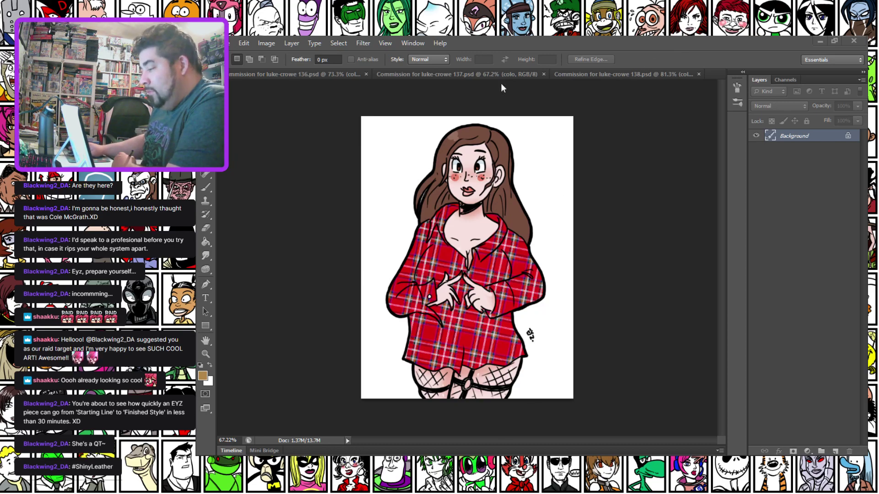
pyautogui.click(590, 76)
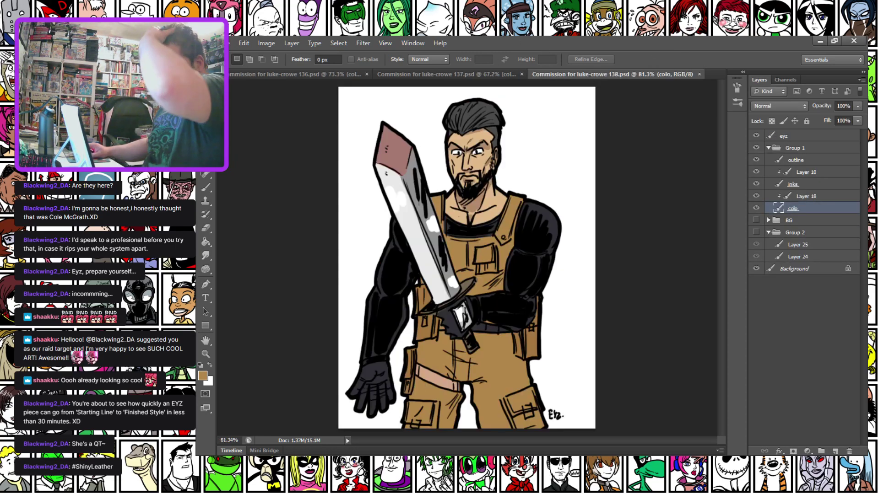
# Open the commission 139 file, view the utnh8kp3.bmp and 348v2aes.bmp reference pictures, and close both references.
pyautogui.hotkey('ctrl', 'alt', 'shift', 's')
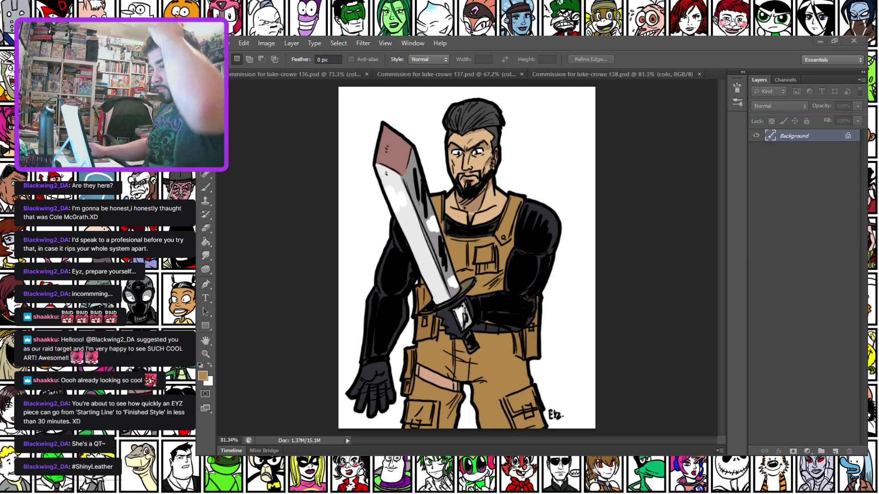
pyautogui.hotkey('ctrl', 'z')
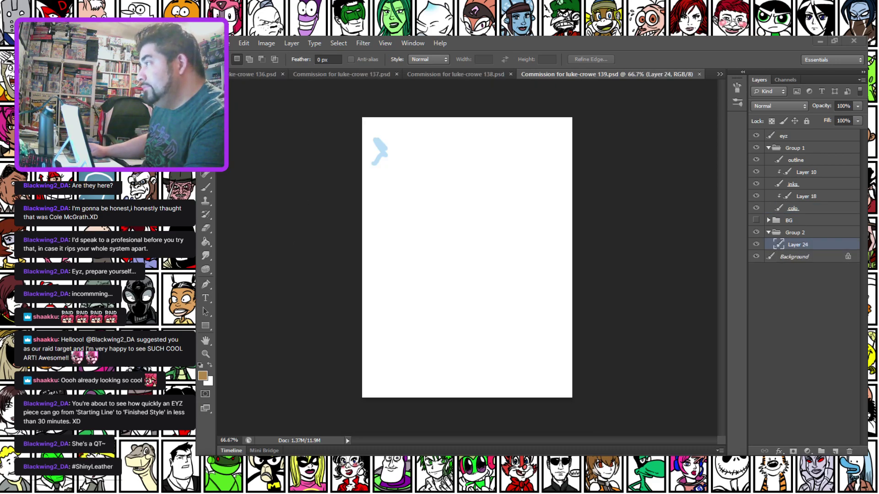
pyautogui.moveTo(535, 437); pyautogui.dragTo(592, 44)
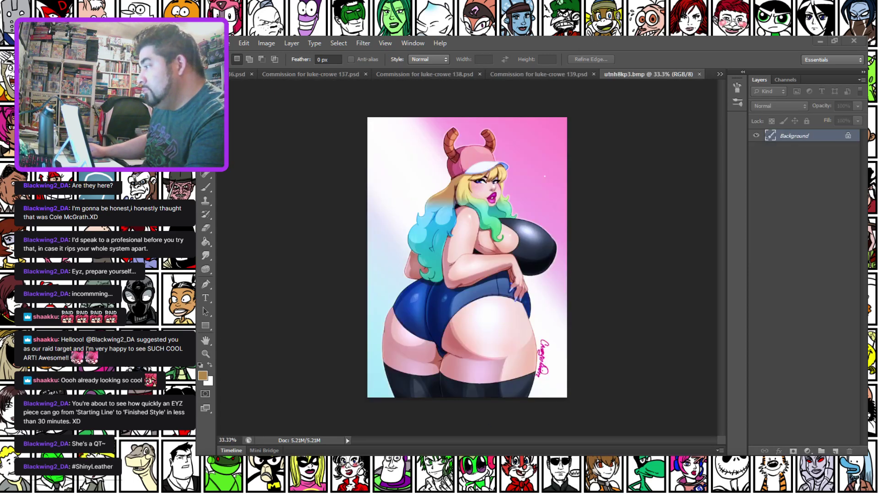
pyautogui.click(463, 317)
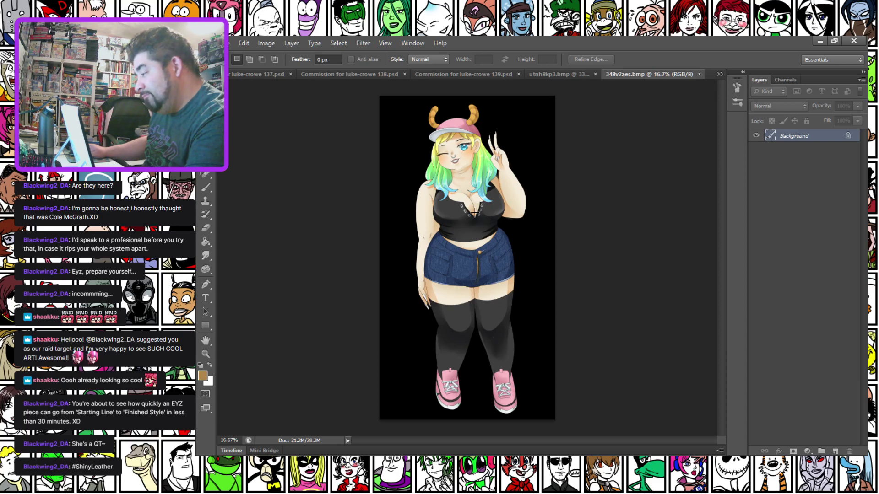
pyautogui.scroll(1, 549, 171)
pyautogui.click(699, 74)
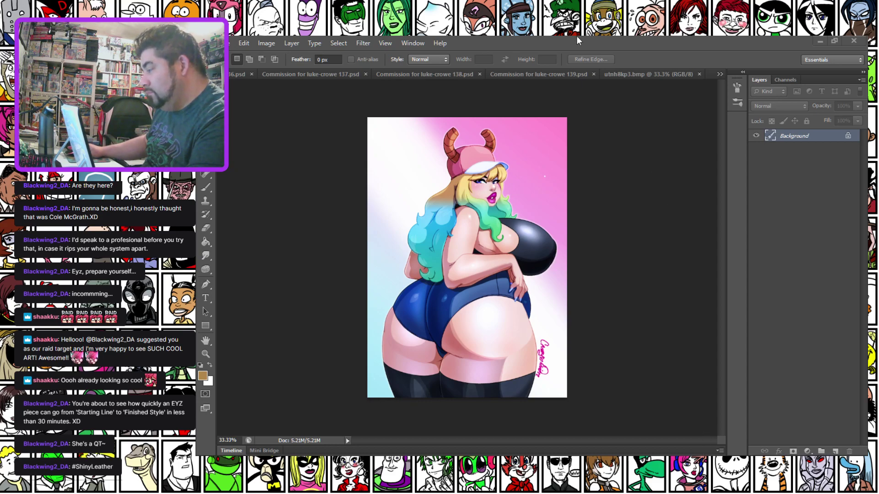
pyautogui.click(633, 75)
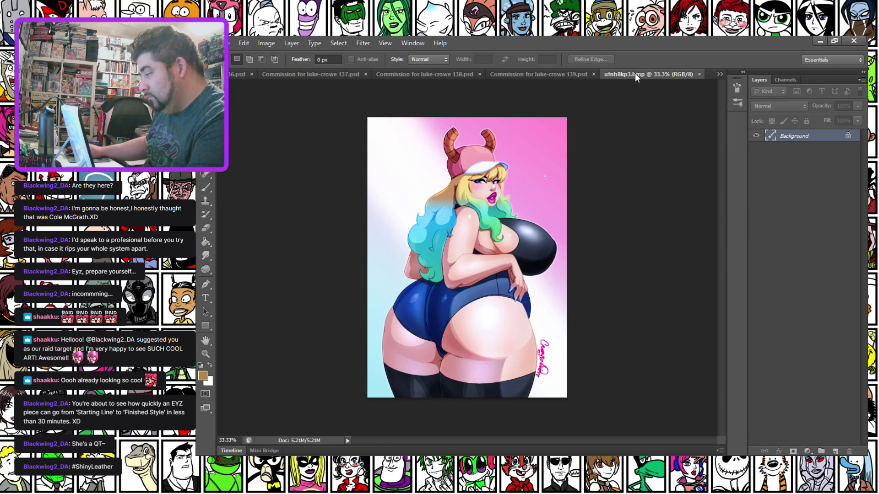
pyautogui.hotkey('ctrl', 'w')
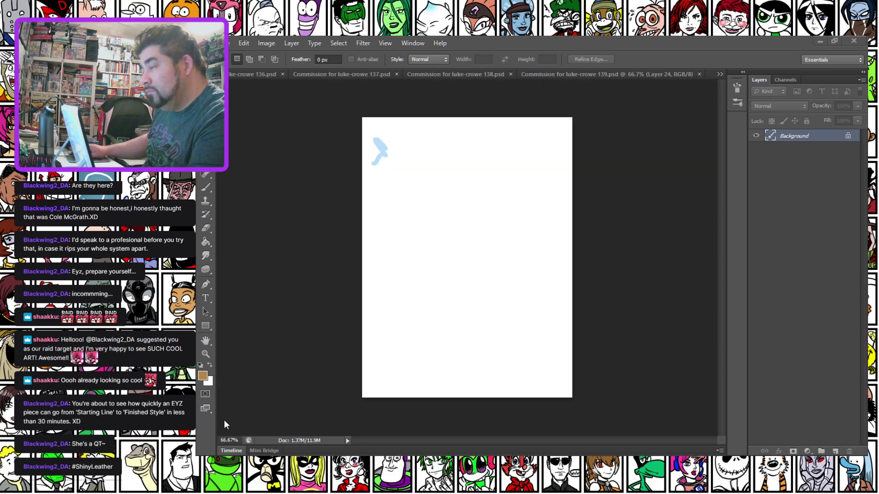
# On Layer 24 of commission 139, sample the light blue mark and sketch the oval head outline with the Brush.
pyautogui.click(644, 77)
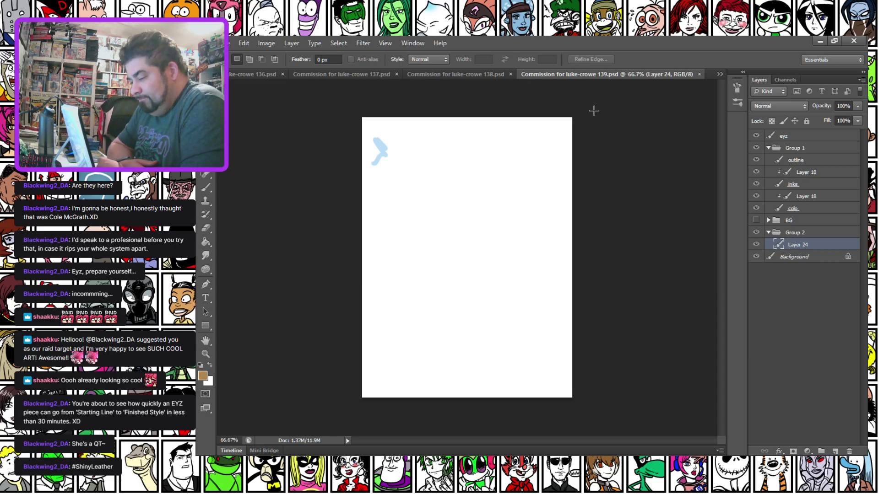
pyautogui.moveTo(259, 167); pyautogui.dragTo(267, 174)
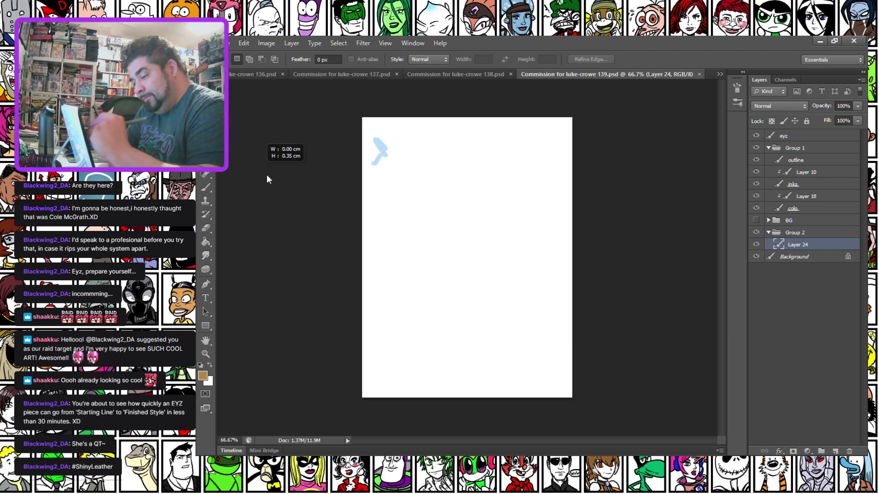
pyautogui.click(532, 208)
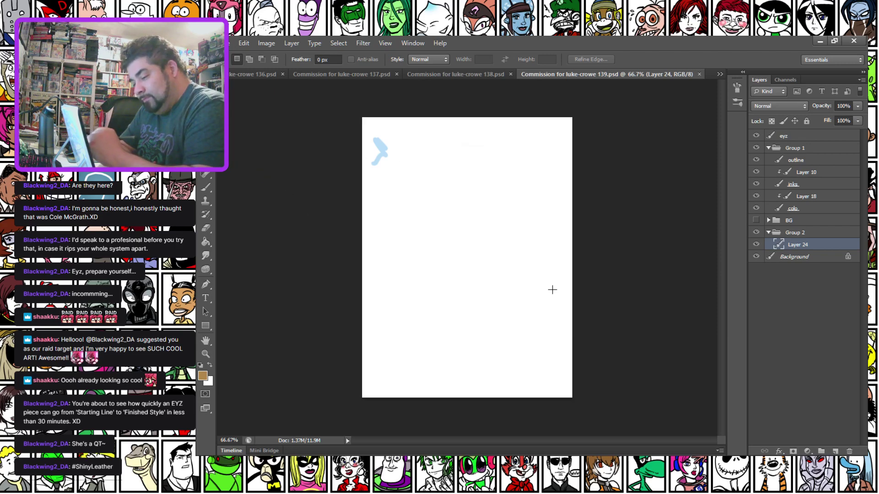
pyautogui.click(206, 187)
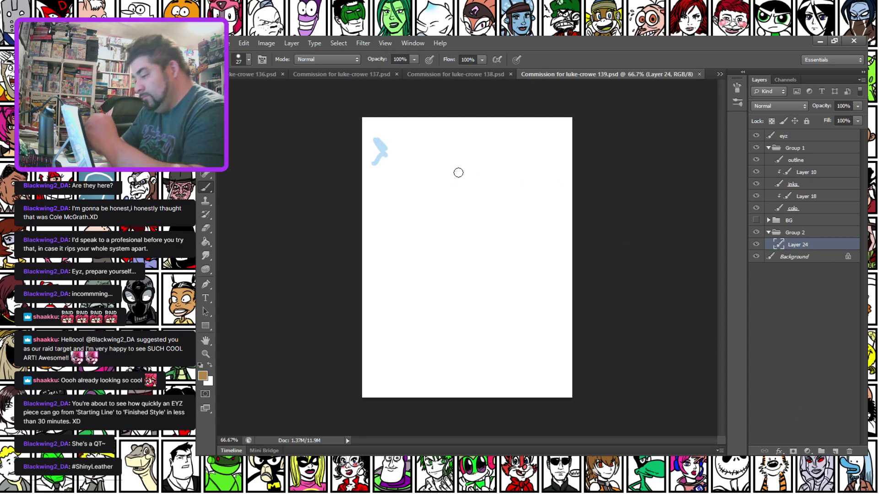
pyautogui.moveTo(485, 212)
pyautogui.mouseDown()
pyautogui.moveTo(490, 180)
pyautogui.moveTo(439, 171)
pyautogui.moveTo(439, 193)
pyautogui.mouseUp()
pyautogui.hotkey('ctrl', 'z')
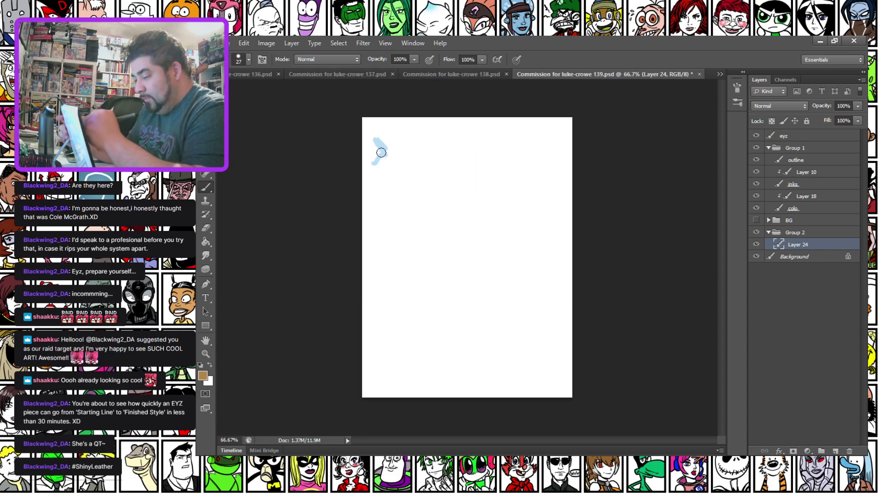
pyautogui.keyDown('alt'); pyautogui.click(382, 143); pyautogui.keyUp('alt')
pyautogui.moveTo(486, 213)
pyautogui.mouseDown()
pyautogui.moveTo(481, 153)
pyautogui.moveTo(439, 186)
pyautogui.moveTo(458, 193)
pyautogui.mouseUp()
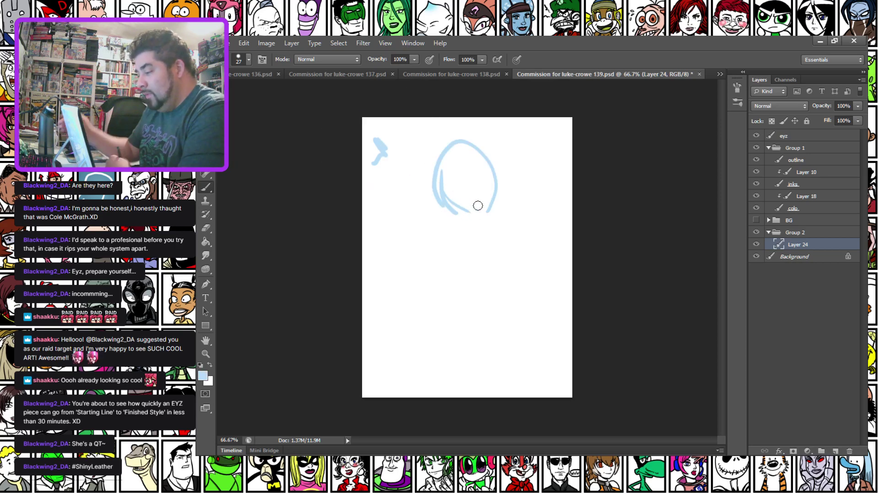
# Close the commission 137 picture and sketch the open eye, winking eye, nose, mouth and jaw in commission 139's head oval.
pyautogui.click(355, 72)
pyautogui.moveTo(358, 91); pyautogui.dragTo(356, 493)
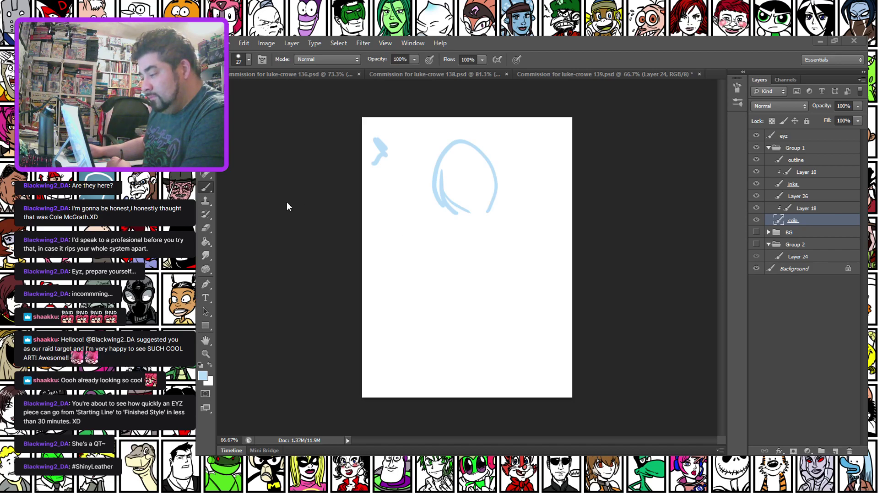
pyautogui.moveTo(489, 182); pyautogui.dragTo(475, 178)
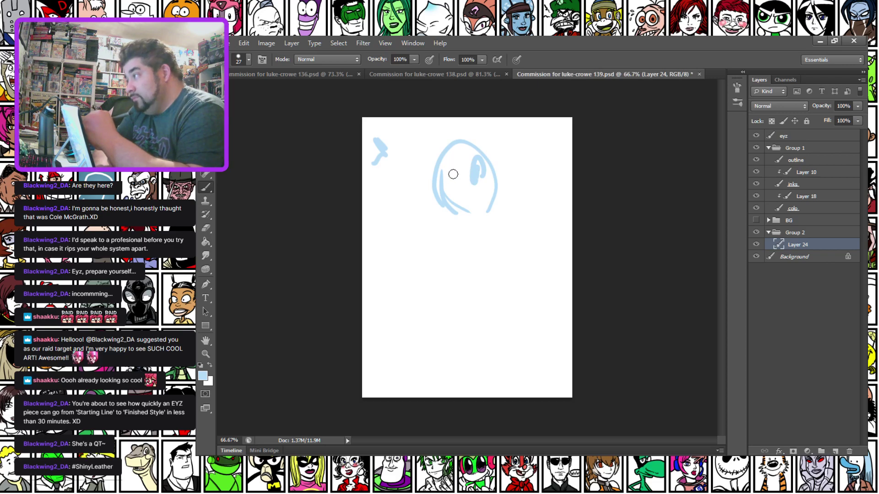
pyautogui.moveTo(459, 174); pyautogui.dragTo(440, 166)
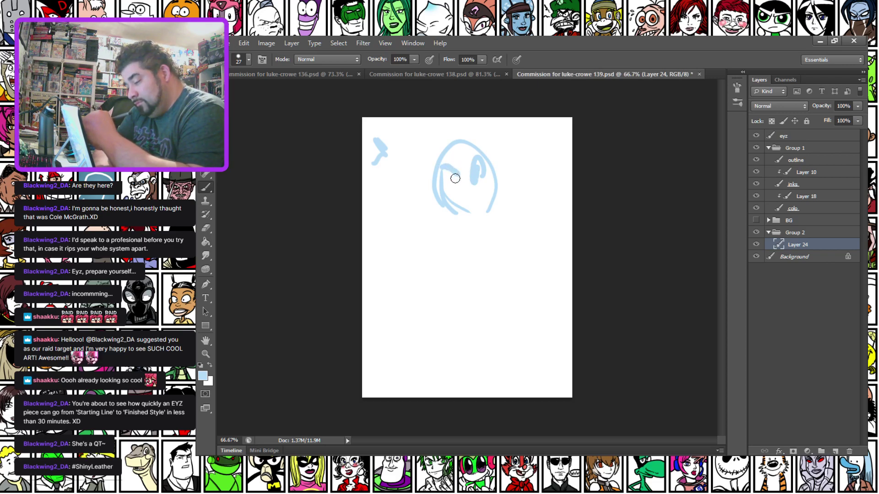
pyautogui.moveTo(453, 201)
pyautogui.mouseDown()
pyautogui.moveTo(476, 198)
pyautogui.moveTo(461, 216)
pyautogui.moveTo(438, 182)
pyautogui.moveTo(446, 211)
pyautogui.moveTo(440, 198)
pyautogui.moveTo(470, 222)
pyautogui.moveTo(495, 181)
pyautogui.mouseUp()
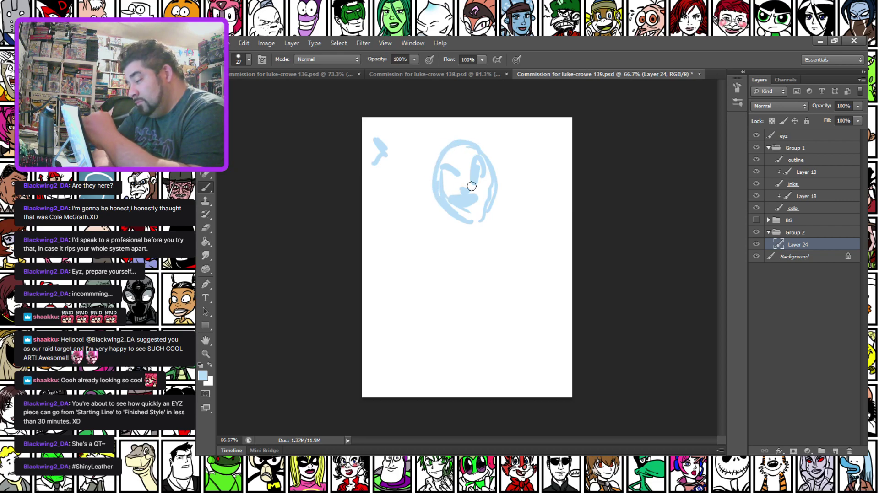
pyautogui.moveTo(484, 180); pyautogui.dragTo(483, 205)
# Sketch the neck, shoulder line and wavy hair falling on both sides of the head in light blue.
pyautogui.moveTo(485, 150)
pyautogui.mouseDown()
pyautogui.moveTo(514, 197)
pyautogui.moveTo(476, 232)
pyautogui.moveTo(452, 231)
pyautogui.moveTo(493, 247)
pyautogui.moveTo(492, 232)
pyautogui.mouseUp()
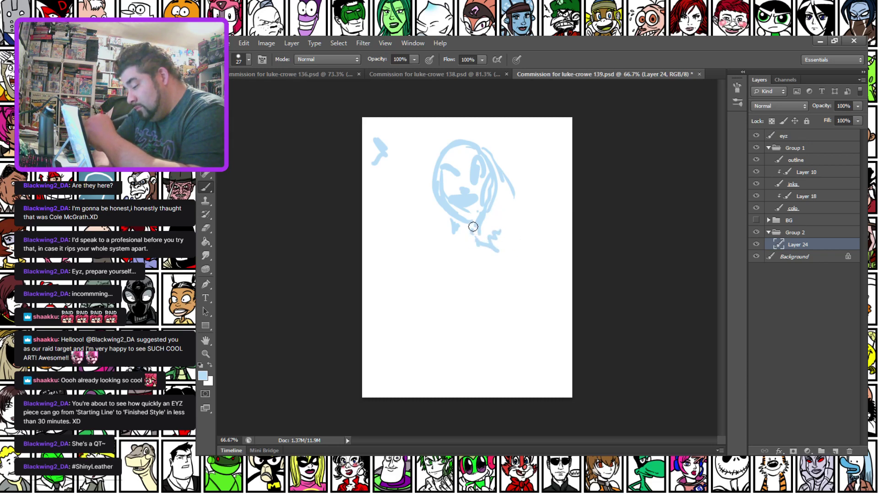
pyautogui.moveTo(506, 252)
pyautogui.mouseDown()
pyautogui.moveTo(487, 232)
pyautogui.moveTo(517, 238)
pyautogui.moveTo(494, 175)
pyautogui.mouseUp()
pyautogui.moveTo(415, 198)
pyautogui.mouseDown()
pyautogui.moveTo(413, 220)
pyautogui.moveTo(438, 263)
pyautogui.moveTo(450, 227)
pyautogui.moveTo(452, 239)
pyautogui.moveTo(413, 251)
pyautogui.moveTo(436, 264)
pyautogui.moveTo(430, 302)
pyautogui.moveTo(428, 277)
pyautogui.moveTo(455, 316)
pyautogui.moveTo(469, 264)
pyautogui.moveTo(473, 282)
pyautogui.moveTo(497, 252)
pyautogui.moveTo(467, 252)
pyautogui.mouseUp()
# Sketch the figure's chest, waist, hips and shorts down to the page's lower edge in light blue.
pyautogui.moveTo(413, 269)
pyautogui.mouseDown()
pyautogui.moveTo(426, 320)
pyautogui.moveTo(418, 304)
pyautogui.moveTo(401, 367)
pyautogui.mouseUp()
pyautogui.moveTo(491, 310)
pyautogui.mouseDown()
pyautogui.moveTo(491, 349)
pyautogui.moveTo(515, 383)
pyautogui.mouseUp()
pyautogui.moveTo(412, 339)
pyautogui.mouseDown()
pyautogui.moveTo(463, 350)
pyautogui.moveTo(492, 341)
pyautogui.moveTo(431, 338)
pyautogui.moveTo(429, 330)
pyautogui.moveTo(390, 388)
pyautogui.mouseUp()
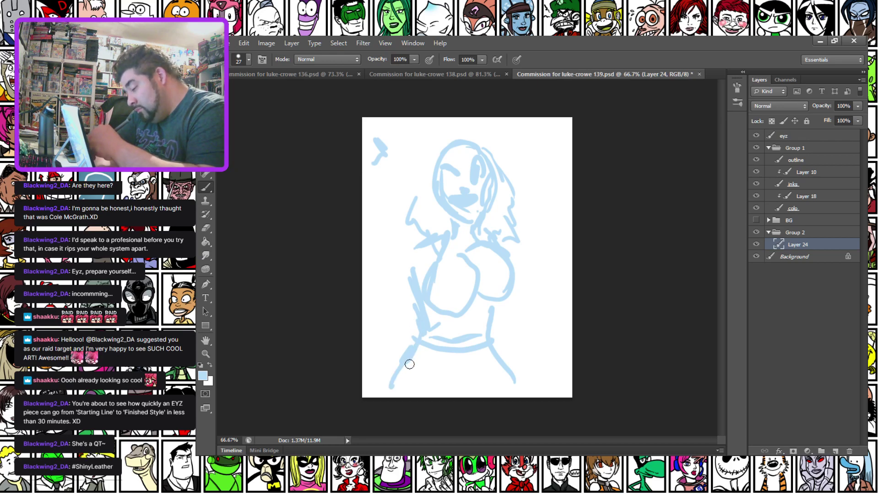
pyautogui.moveTo(412, 360)
pyautogui.mouseDown()
pyautogui.moveTo(455, 380)
pyautogui.moveTo(504, 367)
pyautogui.moveTo(482, 388)
pyautogui.moveTo(519, 397)
pyautogui.mouseUp()
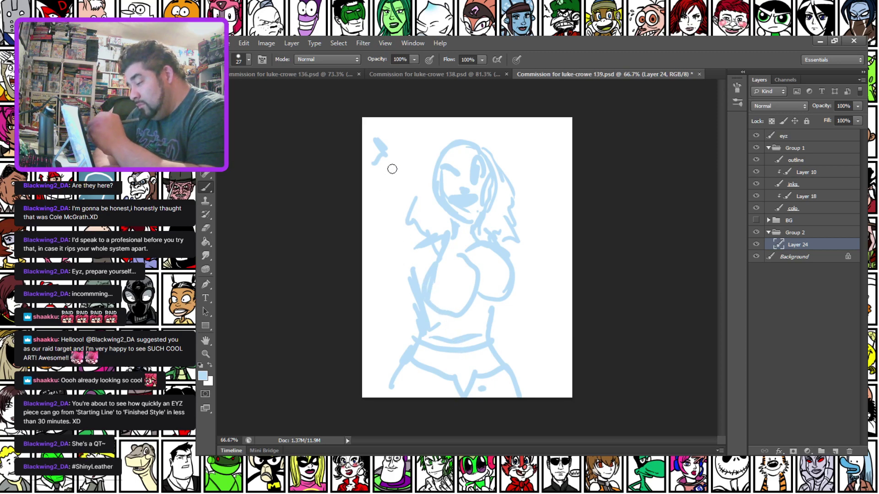
# Sketch the raised hand with extended fingers beside the head, plus its wrist, forearm and bent elbow.
pyautogui.moveTo(418, 203); pyautogui.dragTo(432, 231)
pyautogui.moveTo(383, 138)
pyautogui.mouseDown()
pyautogui.moveTo(381, 172)
pyautogui.moveTo(397, 140)
pyautogui.mouseUp()
pyautogui.moveTo(398, 141)
pyautogui.mouseDown()
pyautogui.moveTo(415, 158)
pyautogui.moveTo(415, 204)
pyautogui.moveTo(383, 176)
pyautogui.moveTo(377, 145)
pyautogui.moveTo(392, 150)
pyautogui.moveTo(390, 180)
pyautogui.moveTo(412, 178)
pyautogui.moveTo(394, 195)
pyautogui.mouseUp()
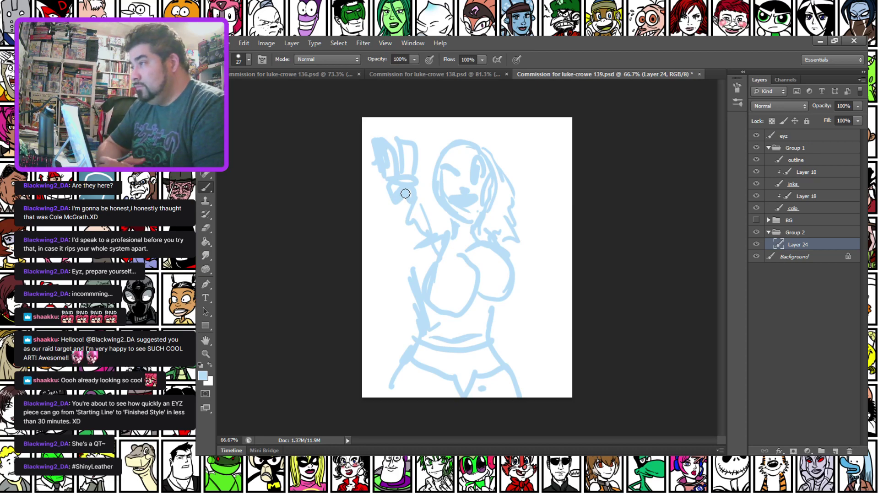
pyautogui.moveTo(390, 196)
pyautogui.mouseDown()
pyautogui.moveTo(373, 249)
pyautogui.moveTo(407, 212)
pyautogui.moveTo(362, 269)
pyautogui.mouseUp()
pyautogui.moveTo(403, 220)
pyautogui.mouseDown()
pyautogui.moveTo(400, 273)
pyautogui.moveTo(374, 252)
pyautogui.moveTo(372, 266)
pyautogui.moveTo(411, 300)
pyautogui.mouseUp()
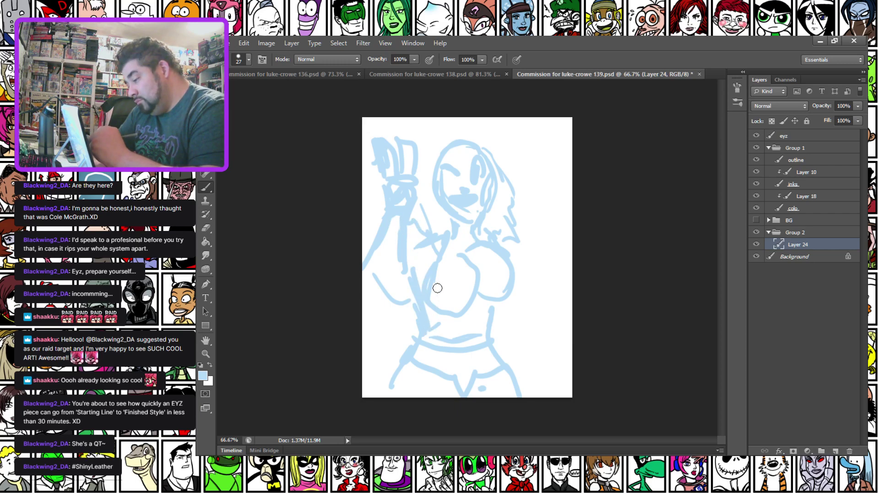
# Sketch the other arm reaching out from the body and the cap with its two curved horns in light blue.
pyautogui.moveTo(509, 255)
pyautogui.mouseDown()
pyautogui.moveTo(561, 314)
pyautogui.moveTo(532, 326)
pyautogui.moveTo(513, 298)
pyautogui.mouseUp()
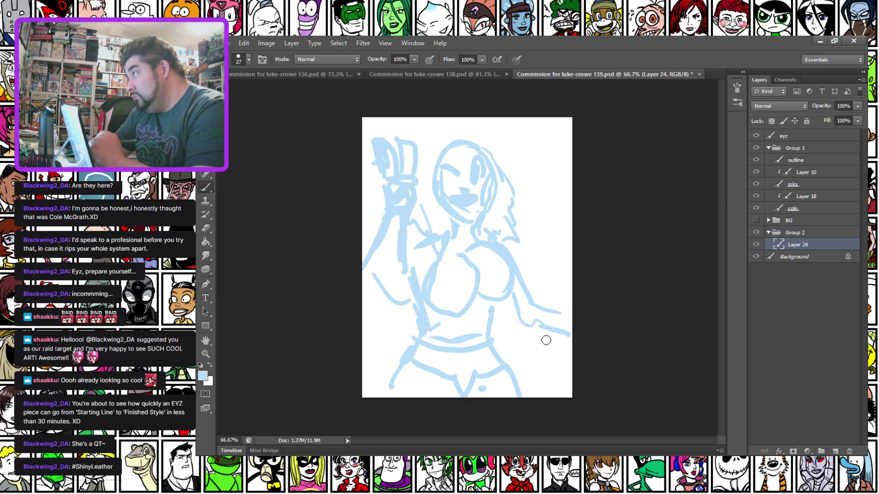
pyautogui.moveTo(431, 157)
pyautogui.mouseDown()
pyautogui.moveTo(437, 140)
pyautogui.moveTo(485, 137)
pyautogui.moveTo(462, 132)
pyautogui.mouseUp()
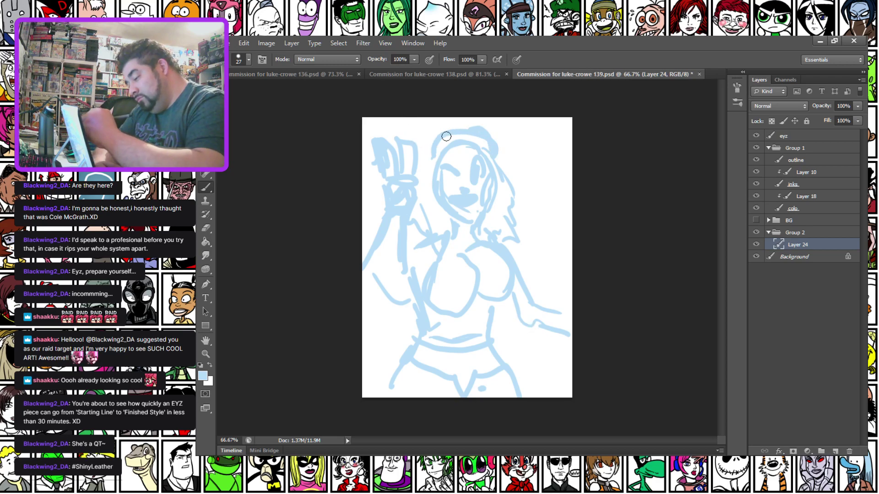
pyautogui.moveTo(510, 147); pyautogui.dragTo(515, 124)
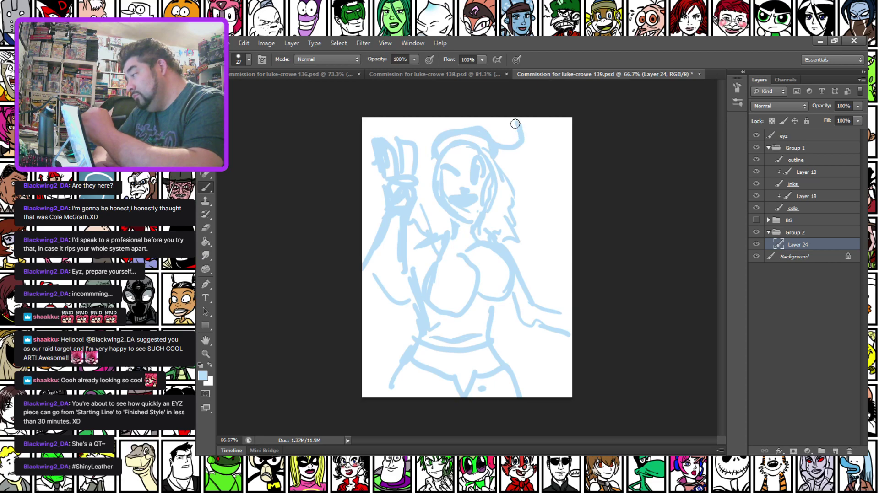
pyautogui.moveTo(498, 154)
pyautogui.mouseDown()
pyautogui.moveTo(519, 155)
pyautogui.moveTo(537, 118)
pyautogui.mouseUp()
pyautogui.moveTo(435, 141)
pyautogui.mouseDown()
pyautogui.moveTo(426, 111)
pyautogui.moveTo(414, 119)
pyautogui.moveTo(431, 156)
pyautogui.mouseUp()
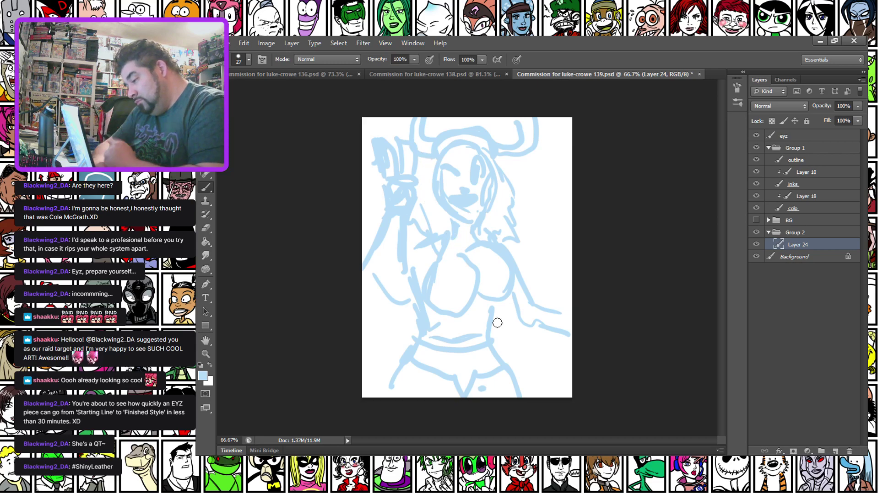
# Sketch the top's plunging neckline across the chest and its lower edge above the waist in light blue.
pyautogui.moveTo(430, 247)
pyautogui.mouseDown()
pyautogui.moveTo(461, 272)
pyautogui.moveTo(471, 300)
pyautogui.moveTo(486, 273)
pyautogui.mouseUp()
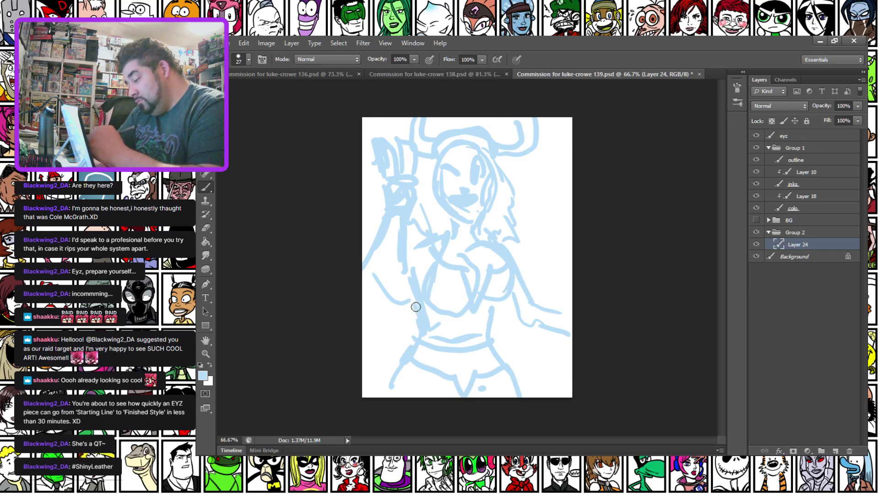
pyautogui.moveTo(425, 321); pyautogui.dragTo(486, 317)
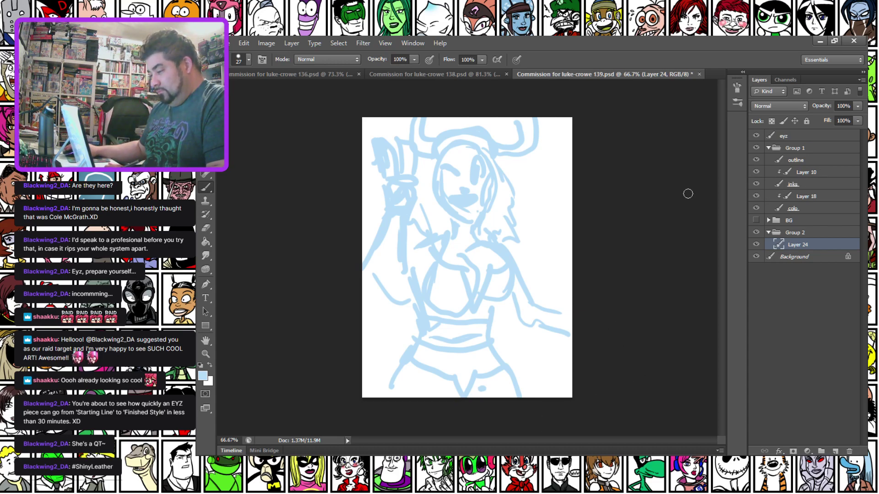
# Set the foreground colour to the darker blue #8ab9d9 and reduce the brush size to 9.
pyautogui.scroll(8, 600, 176)
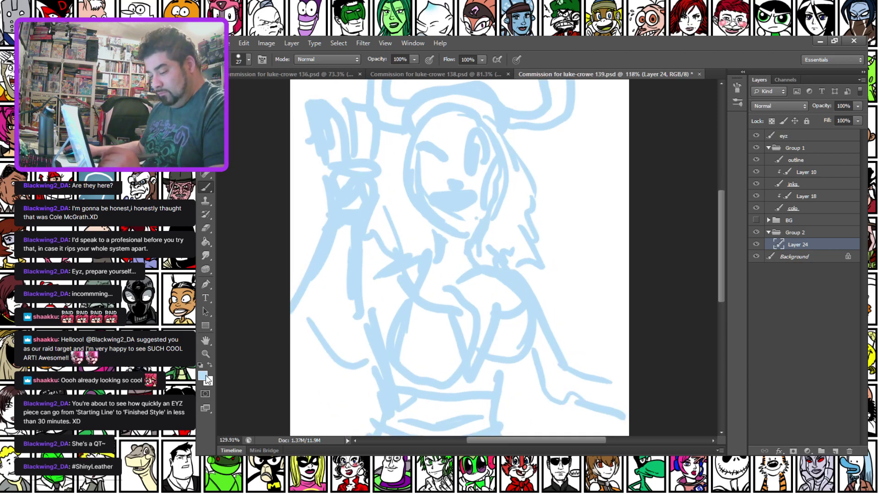
pyautogui.click(203, 377)
pyautogui.click(607, 259)
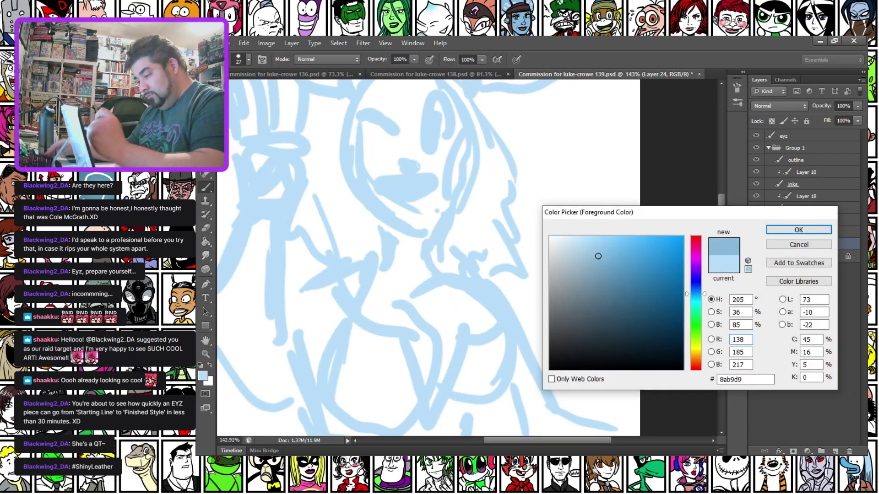
pyautogui.press('Return')
pyautogui.rightClick(435, 275)
pyautogui.click(443, 264)
# Draw the lid and brow lines of the open eye and the winking eye in darker blue over the rough sketch.
pyautogui.moveTo(365, 183); pyautogui.dragTo(387, 286)
pyautogui.moveTo(441, 226); pyautogui.dragTo(485, 208)
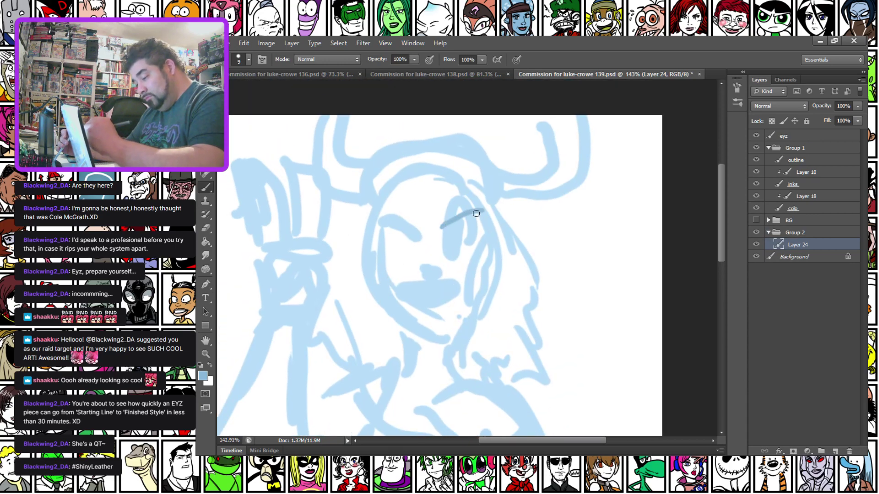
pyautogui.hotkey('ctrl', 'z')
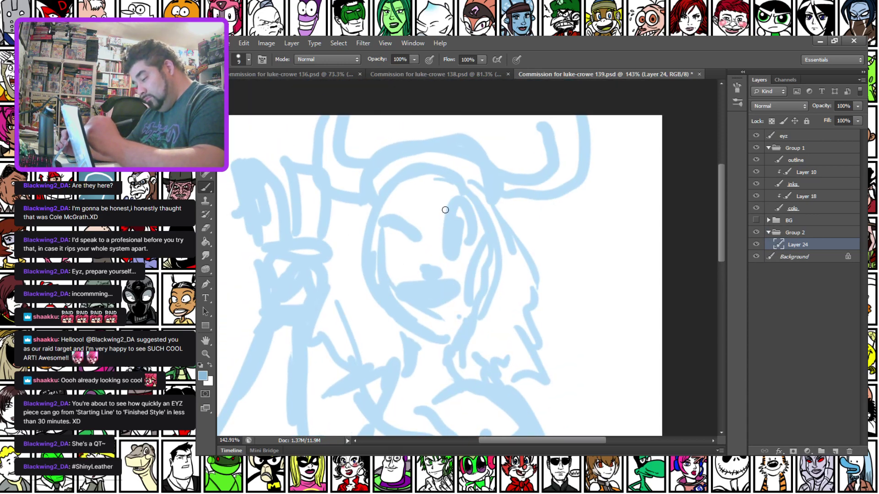
pyautogui.moveTo(456, 216)
pyautogui.mouseDown()
pyautogui.moveTo(488, 211)
pyautogui.moveTo(450, 224)
pyautogui.mouseUp()
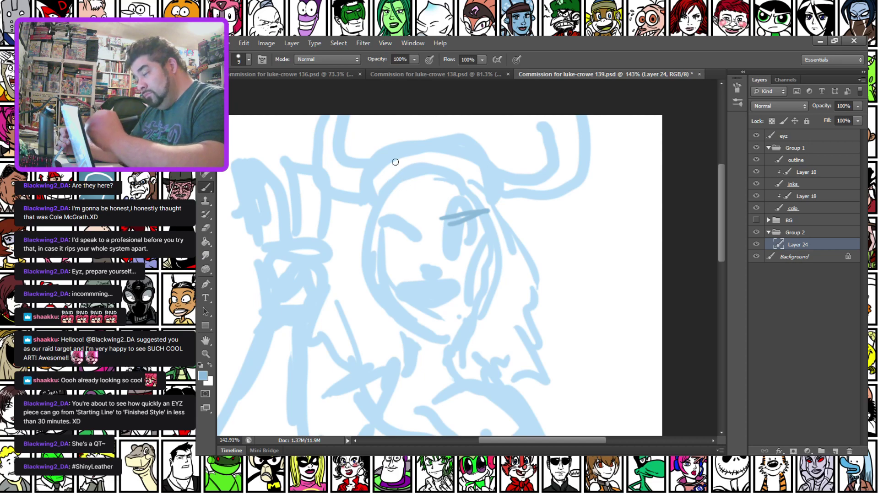
pyautogui.moveTo(438, 212); pyautogui.dragTo(462, 214)
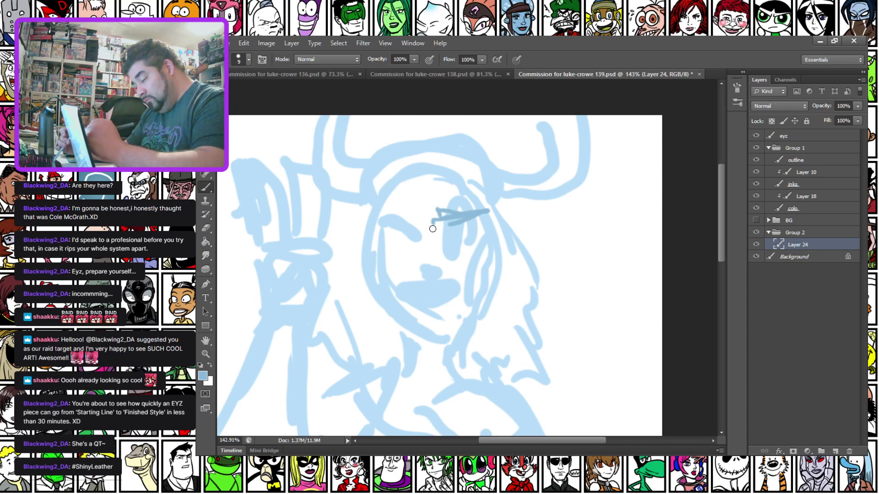
pyautogui.moveTo(387, 207); pyautogui.dragTo(417, 230)
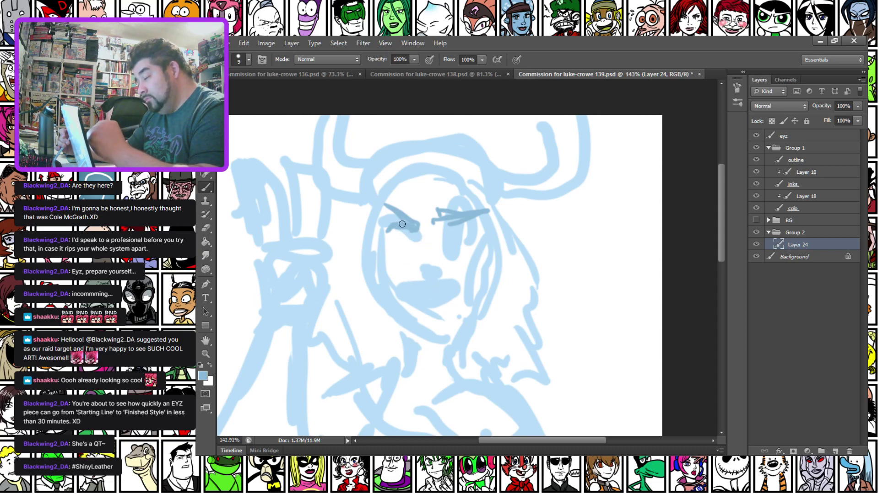
# Draw the hair strands framing the face and forehead, plus the nose and smirking mouth with its lower lip, in darker blue.
pyautogui.moveTo(369, 204); pyautogui.dragTo(380, 312)
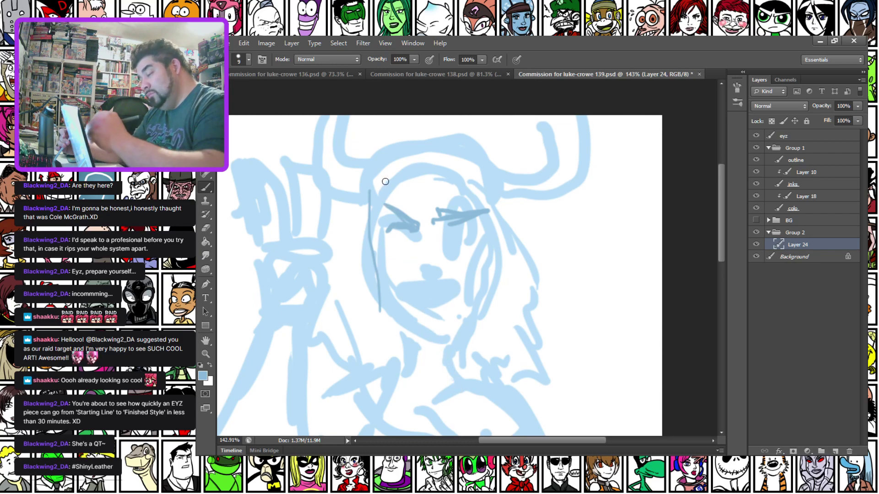
pyautogui.moveTo(379, 233); pyautogui.dragTo(459, 181)
pyautogui.moveTo(446, 177)
pyautogui.mouseDown()
pyautogui.moveTo(389, 196)
pyautogui.moveTo(360, 275)
pyautogui.mouseUp()
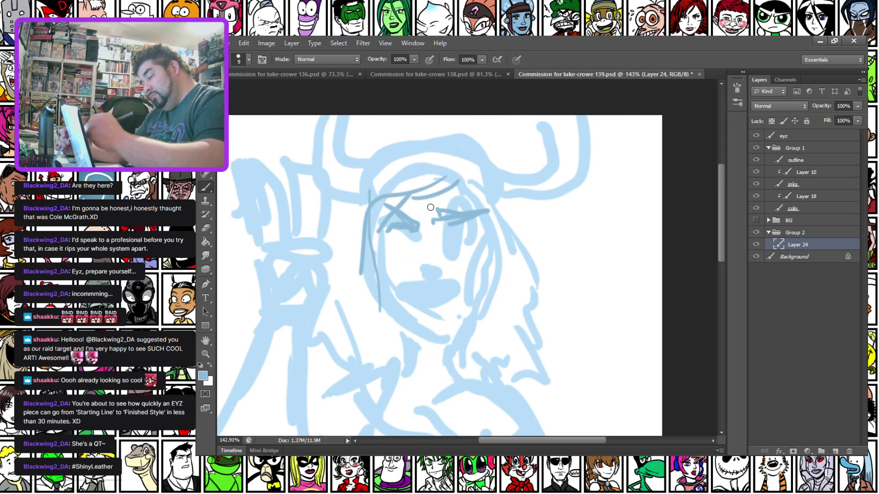
pyautogui.moveTo(482, 186)
pyautogui.mouseDown()
pyautogui.moveTo(493, 237)
pyautogui.moveTo(479, 277)
pyautogui.moveTo(490, 320)
pyautogui.mouseUp()
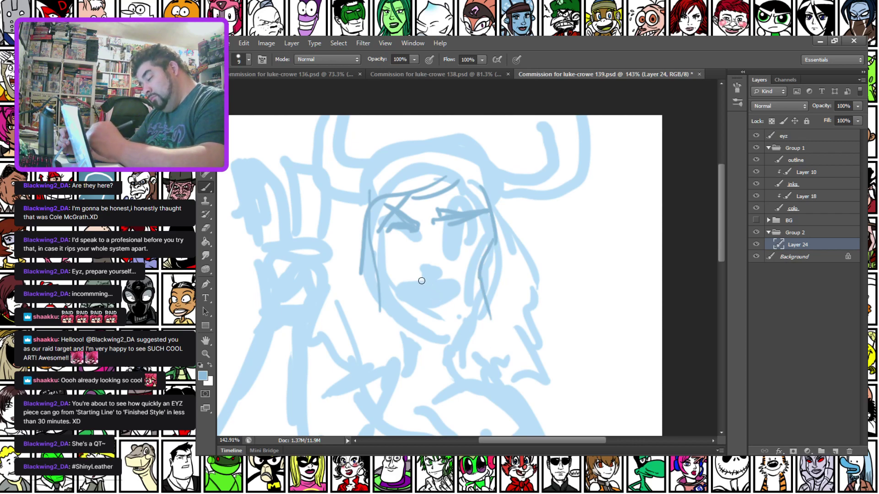
pyautogui.moveTo(417, 279)
pyautogui.mouseDown()
pyautogui.moveTo(455, 273)
pyautogui.moveTo(456, 298)
pyautogui.mouseUp()
pyautogui.hotkey('ctrl', 'z')
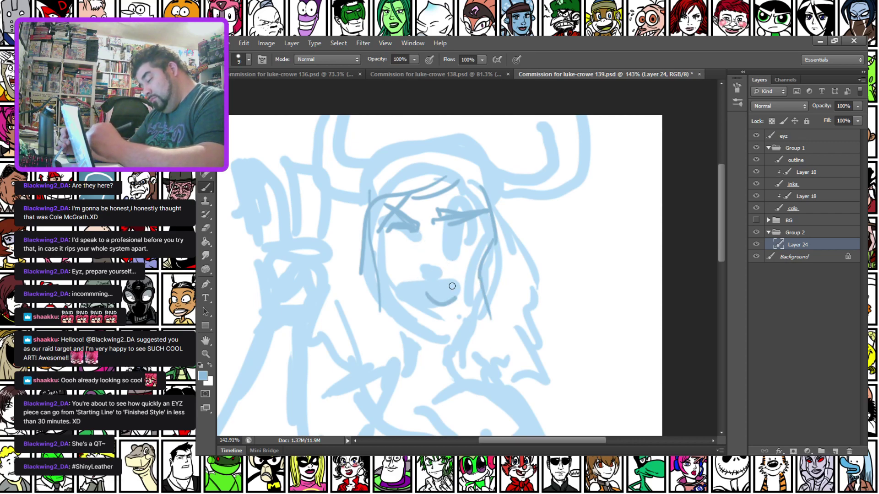
pyautogui.moveTo(430, 246)
pyautogui.mouseDown()
pyautogui.moveTo(441, 263)
pyautogui.moveTo(397, 267)
pyautogui.mouseUp()
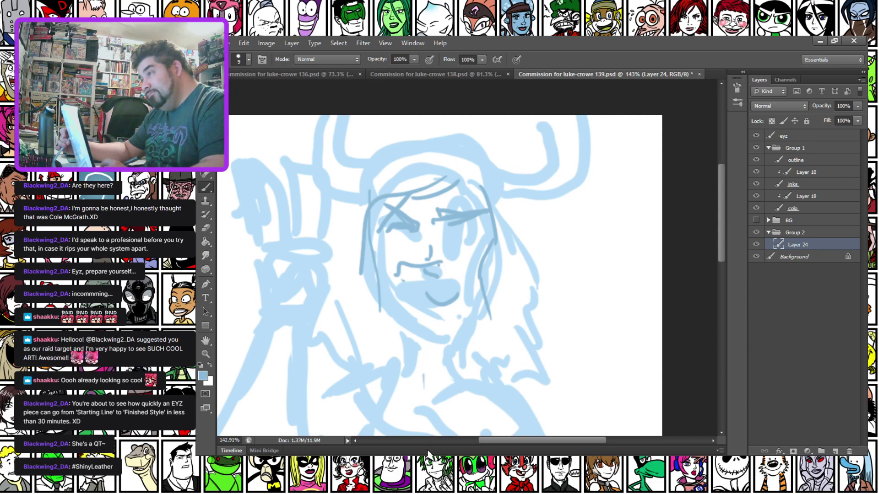
# Draw the sides of the neck and a choker band beneath the chin in darker blue.
pyautogui.moveTo(409, 330); pyautogui.dragTo(408, 382)
pyautogui.moveTo(410, 328)
pyautogui.mouseDown()
pyautogui.moveTo(433, 338)
pyautogui.moveTo(444, 354)
pyautogui.moveTo(420, 354)
pyautogui.mouseUp()
pyautogui.moveTo(347, 371)
pyautogui.mouseDown()
pyautogui.moveTo(394, 284)
pyautogui.moveTo(337, 252)
pyautogui.mouseUp()
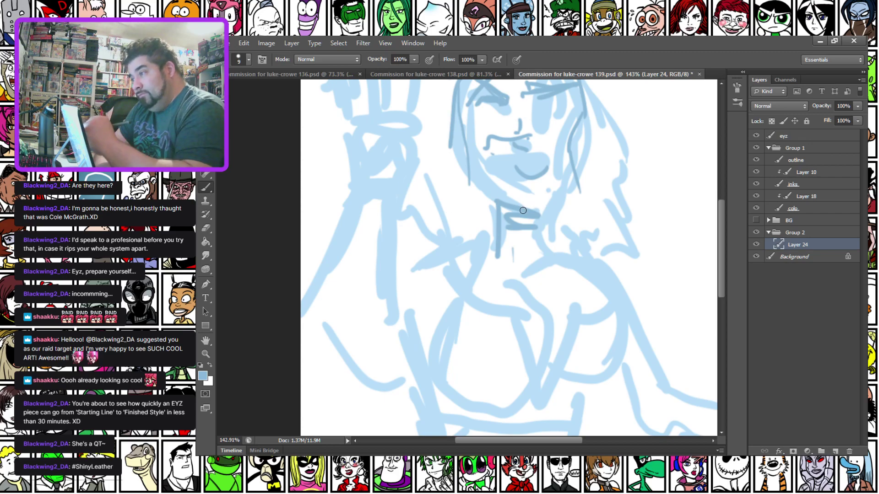
pyautogui.moveTo(545, 217); pyautogui.dragTo(542, 249)
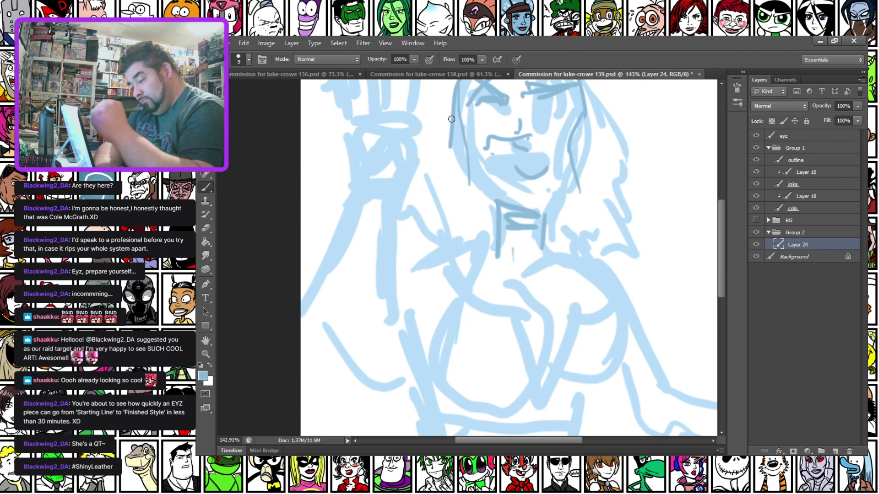
# Refine the raised hand's palm and curled fingers and both edges of its forearm in darker blue.
pyautogui.moveTo(395, 194); pyautogui.dragTo(402, 284)
pyautogui.moveTo(401, 195)
pyautogui.mouseDown()
pyautogui.moveTo(409, 166)
pyautogui.moveTo(376, 137)
pyautogui.moveTo(374, 172)
pyautogui.moveTo(392, 152)
pyautogui.moveTo(371, 131)
pyautogui.moveTo(349, 155)
pyautogui.moveTo(392, 171)
pyautogui.moveTo(350, 166)
pyautogui.moveTo(350, 175)
pyautogui.moveTo(381, 178)
pyautogui.mouseUp()
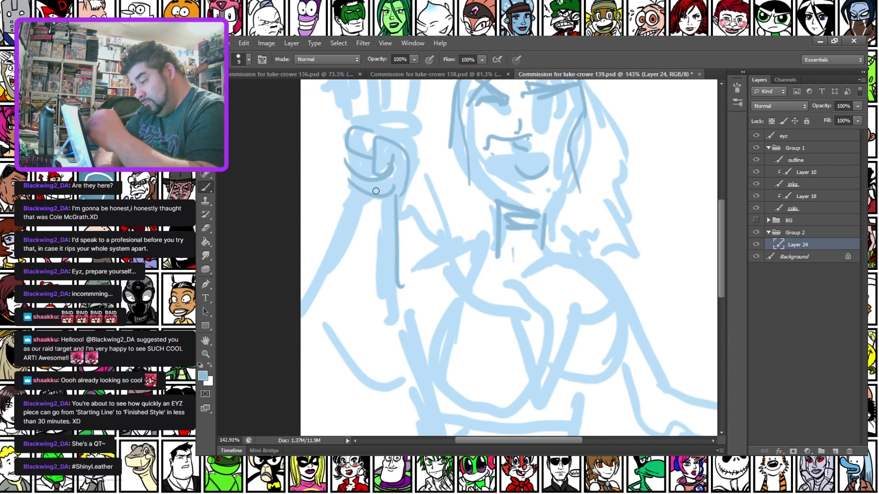
pyautogui.moveTo(355, 195); pyautogui.dragTo(324, 242)
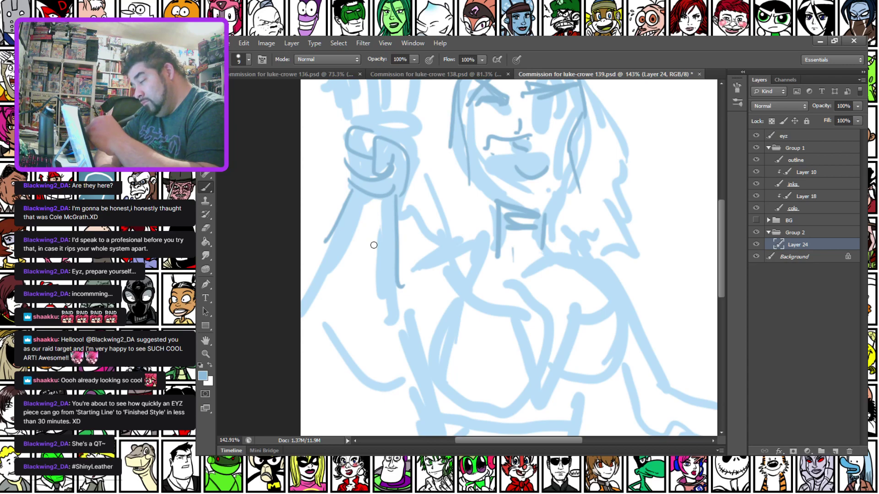
# Draw the top's plunging neckline and the rounded chest contours in darker blue over the rough sketch.
pyautogui.moveTo(412, 251)
pyautogui.mouseDown()
pyautogui.moveTo(347, 188)
pyautogui.moveTo(328, 197)
pyautogui.moveTo(412, 253)
pyautogui.moveTo(387, 232)
pyautogui.moveTo(391, 239)
pyautogui.mouseUp()
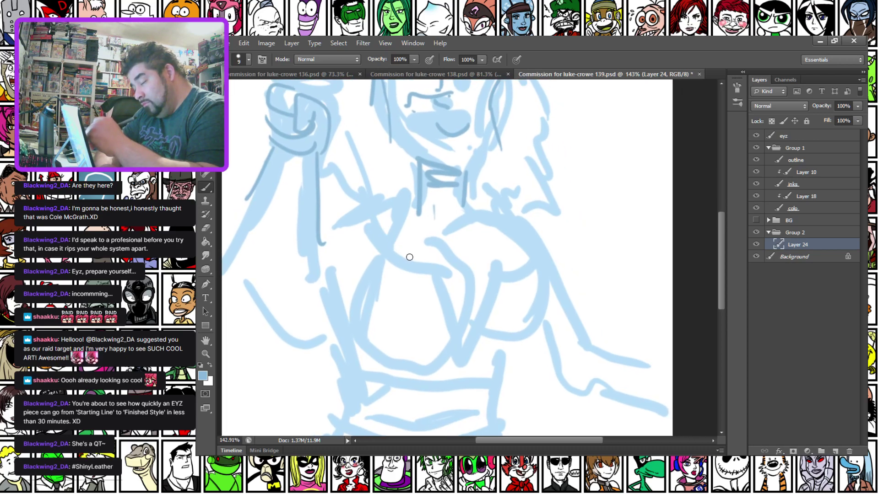
pyautogui.moveTo(380, 229)
pyautogui.mouseDown()
pyautogui.moveTo(334, 212)
pyautogui.moveTo(344, 227)
pyautogui.moveTo(352, 239)
pyautogui.moveTo(349, 231)
pyautogui.moveTo(382, 232)
pyautogui.moveTo(384, 240)
pyautogui.moveTo(347, 176)
pyautogui.moveTo(359, 204)
pyautogui.moveTo(429, 269)
pyautogui.mouseUp()
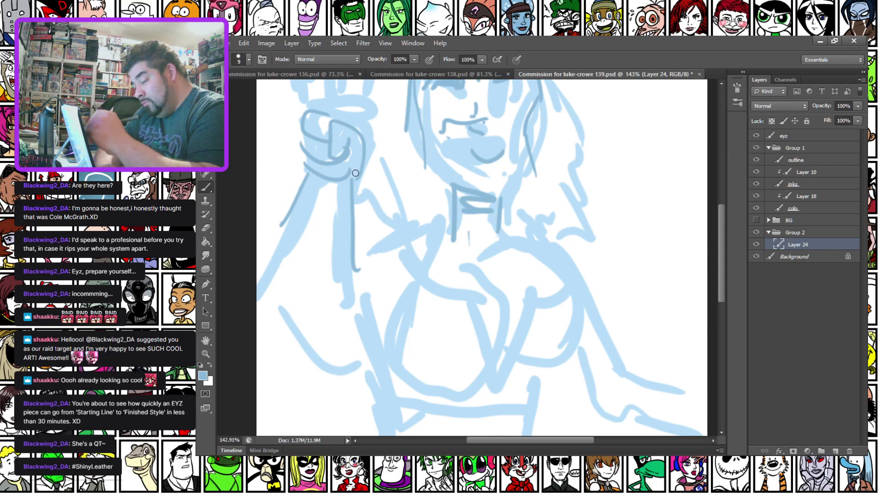
pyautogui.moveTo(401, 277)
pyautogui.mouseDown()
pyautogui.moveTo(400, 226)
pyautogui.moveTo(389, 232)
pyautogui.moveTo(441, 302)
pyautogui.mouseUp()
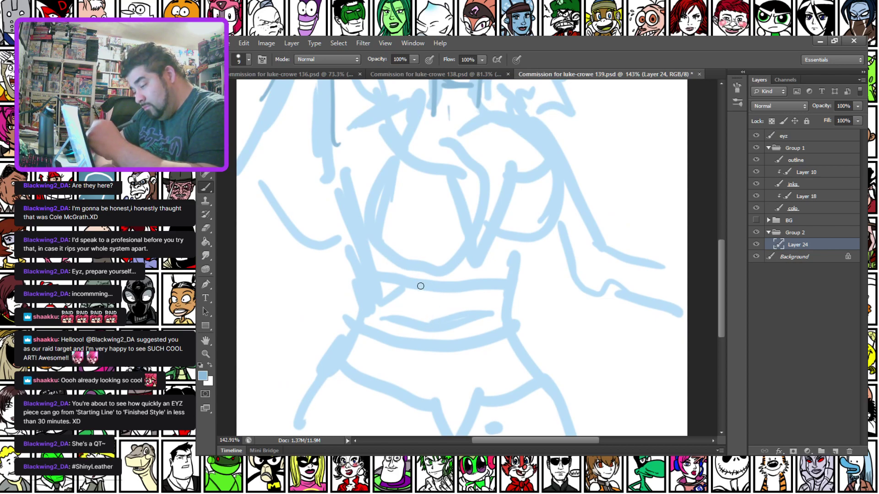
pyautogui.moveTo(392, 269)
pyautogui.mouseDown()
pyautogui.moveTo(379, 276)
pyautogui.moveTo(379, 293)
pyautogui.moveTo(385, 282)
pyautogui.mouseUp()
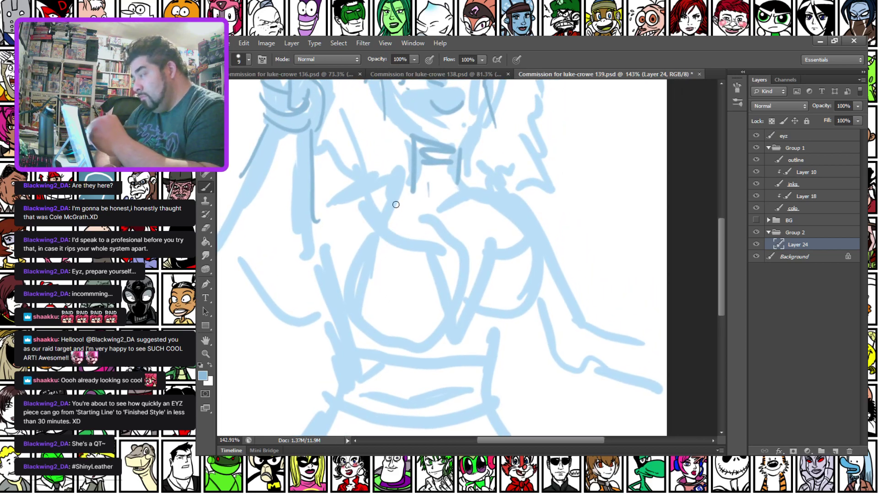
pyautogui.moveTo(384, 206)
pyautogui.mouseDown()
pyautogui.moveTo(429, 246)
pyautogui.moveTo(449, 320)
pyautogui.moveTo(499, 252)
pyautogui.moveTo(456, 195)
pyautogui.moveTo(461, 317)
pyautogui.mouseUp()
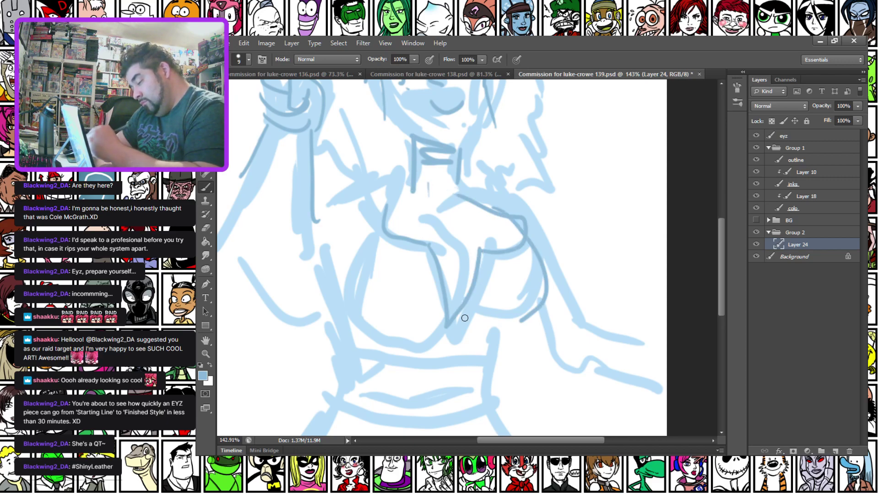
pyautogui.moveTo(367, 231)
pyautogui.mouseDown()
pyautogui.moveTo(356, 312)
pyautogui.moveTo(440, 307)
pyautogui.mouseUp()
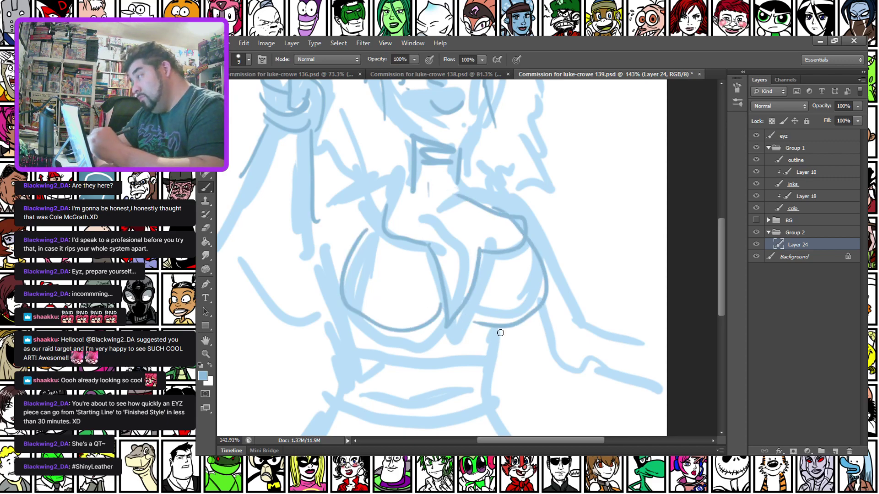
# Draw the top's lower edge, the midriff fold lines and both sides of the waist in darker blue.
pyautogui.moveTo(467, 347)
pyautogui.mouseDown()
pyautogui.moveTo(386, 348)
pyautogui.moveTo(493, 368)
pyautogui.mouseUp()
pyautogui.moveTo(491, 370); pyautogui.dragTo(441, 393)
pyautogui.moveTo(497, 337); pyautogui.dragTo(499, 401)
pyautogui.moveTo(342, 395)
pyautogui.mouseDown()
pyautogui.moveTo(356, 349)
pyautogui.moveTo(331, 254)
pyautogui.mouseUp()
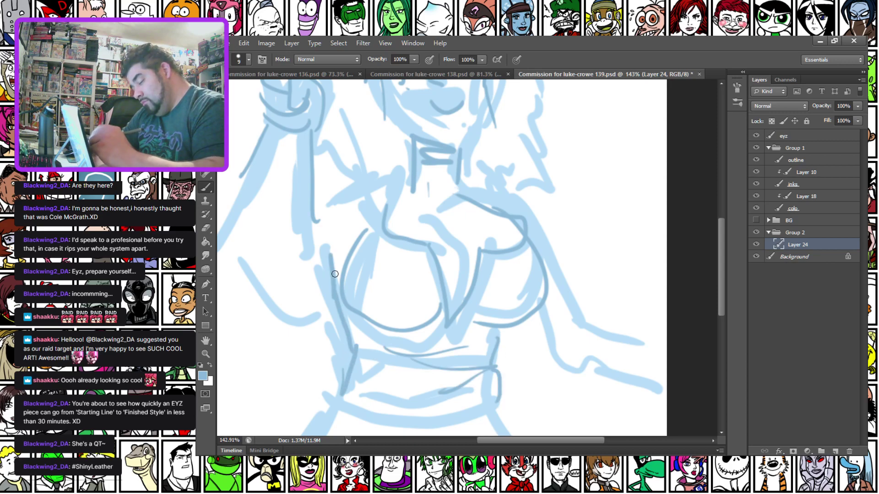
# Draw the collarbone and shoulder lines and the raised arm's outer contour around the bent elbow in darker blue.
pyautogui.moveTo(318, 303); pyautogui.dragTo(321, 358)
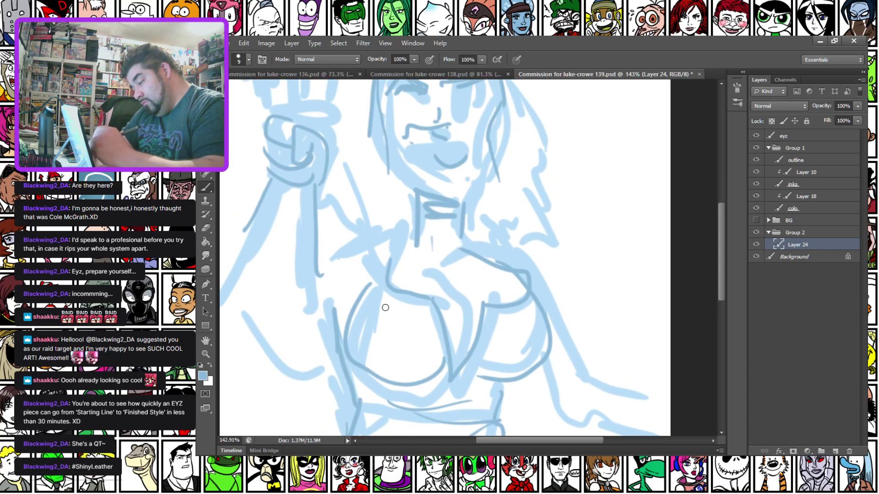
pyautogui.moveTo(419, 259); pyautogui.dragTo(446, 274)
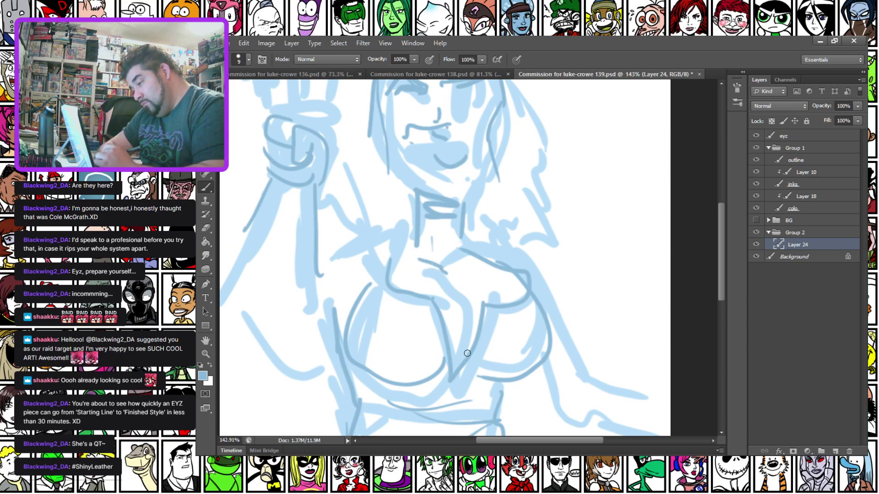
pyautogui.moveTo(316, 278)
pyautogui.mouseDown()
pyautogui.moveTo(329, 316)
pyautogui.moveTo(353, 275)
pyautogui.moveTo(413, 244)
pyautogui.moveTo(421, 228)
pyautogui.moveTo(377, 256)
pyautogui.mouseUp()
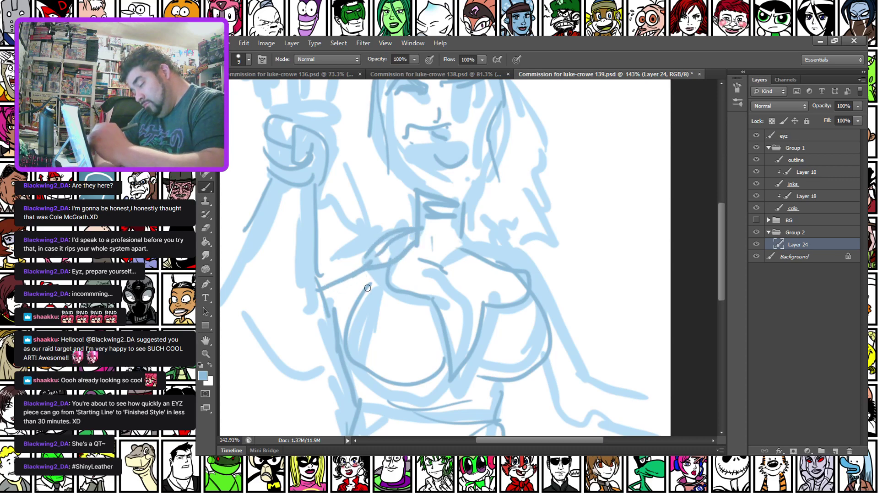
pyautogui.moveTo(276, 200); pyautogui.dragTo(249, 300)
pyautogui.moveTo(264, 259)
pyautogui.mouseDown()
pyautogui.moveTo(260, 321)
pyautogui.moveTo(300, 404)
pyautogui.moveTo(336, 396)
pyautogui.mouseUp()
pyautogui.moveTo(253, 328); pyautogui.dragTo(334, 376)
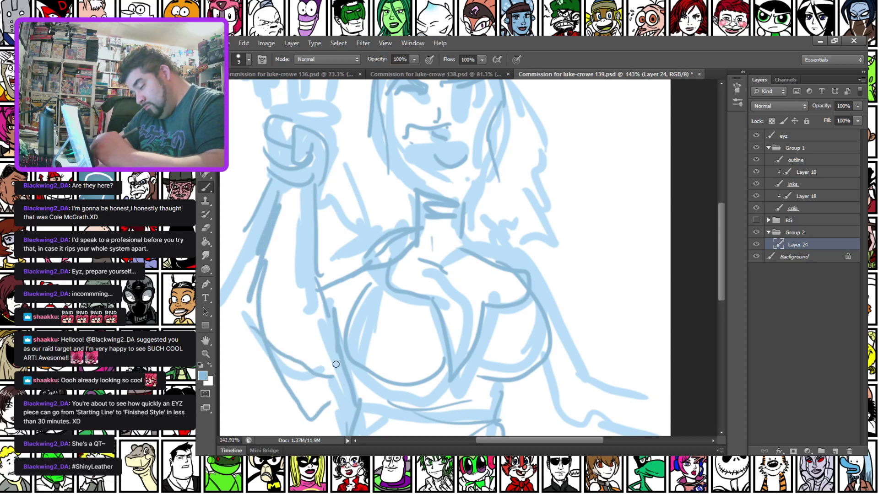
# Draw the hip and thigh contours on both sides and the shorts' front edge down to the crotch in darker blue.
pyautogui.moveTo(296, 402)
pyautogui.mouseDown()
pyautogui.moveTo(297, 341)
pyautogui.moveTo(315, 332)
pyautogui.moveTo(267, 230)
pyautogui.mouseUp()
pyautogui.moveTo(325, 225)
pyautogui.mouseDown()
pyautogui.moveTo(325, 251)
pyautogui.moveTo(292, 319)
pyautogui.moveTo(292, 366)
pyautogui.mouseUp()
pyautogui.moveTo(300, 298); pyautogui.dragTo(255, 396)
pyautogui.moveTo(290, 321)
pyautogui.mouseDown()
pyautogui.moveTo(375, 355)
pyautogui.moveTo(401, 400)
pyautogui.moveTo(411, 381)
pyautogui.moveTo(440, 391)
pyautogui.mouseUp()
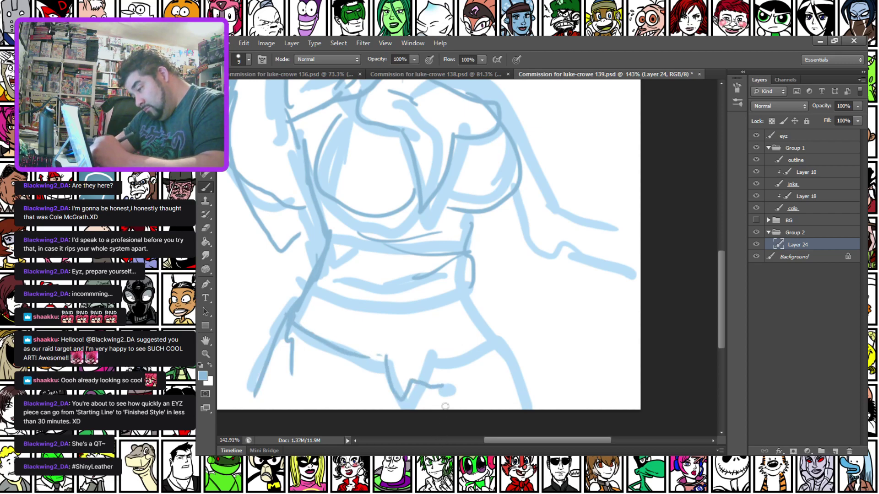
pyautogui.moveTo(472, 293); pyautogui.dragTo(504, 386)
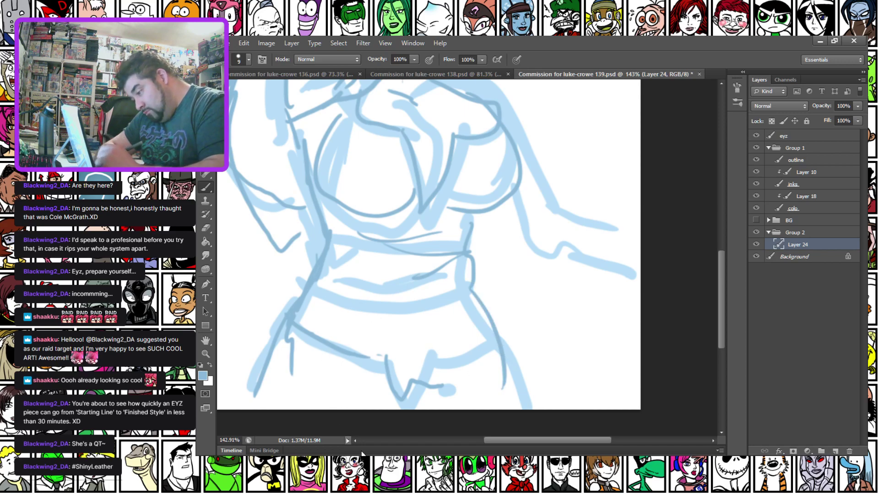
# Draw the shoulder line and the lowered arm's outer contour in darker blue over the rough sketch.
pyautogui.moveTo(373, 183); pyautogui.dragTo(329, 255)
pyautogui.moveTo(340, 291)
pyautogui.mouseDown()
pyautogui.moveTo(349, 337)
pyautogui.moveTo(339, 287)
pyautogui.moveTo(328, 283)
pyautogui.mouseUp()
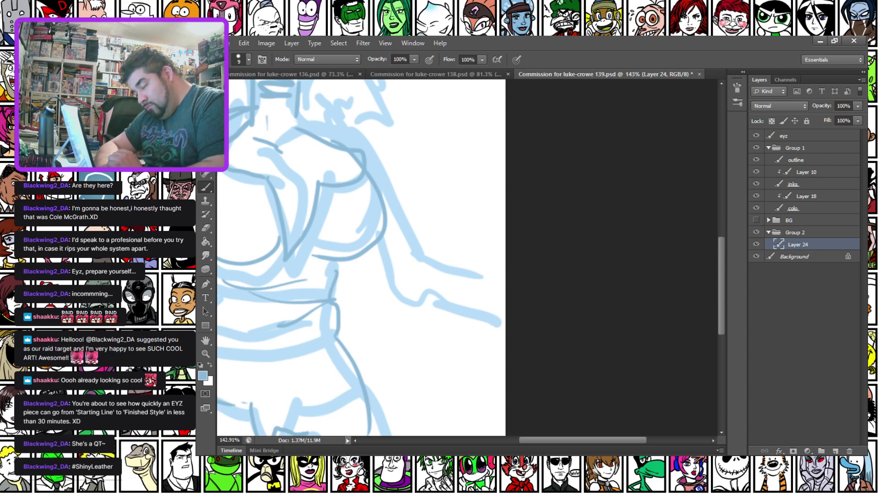
pyautogui.moveTo(304, 118)
pyautogui.mouseDown()
pyautogui.moveTo(422, 261)
pyautogui.moveTo(435, 336)
pyautogui.mouseUp()
pyautogui.moveTo(425, 401); pyautogui.dragTo(429, 418)
pyautogui.moveTo(323, 259)
pyautogui.mouseDown()
pyautogui.moveTo(304, 294)
pyautogui.moveTo(388, 365)
pyautogui.mouseUp()
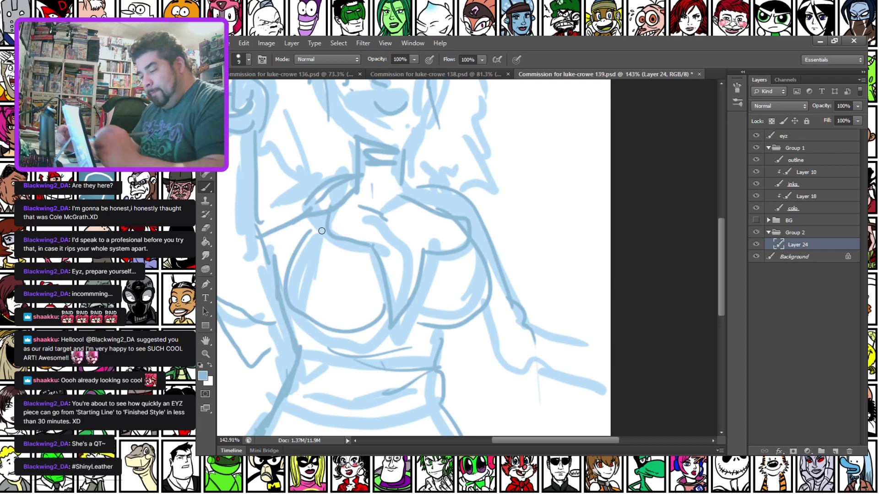
# Draw the face's vertical centre line and the curved cap brim lines across the forehead in darker blue.
pyautogui.moveTo(278, 171); pyautogui.dragTo(316, 333)
pyautogui.moveTo(415, 147); pyautogui.dragTo(409, 303)
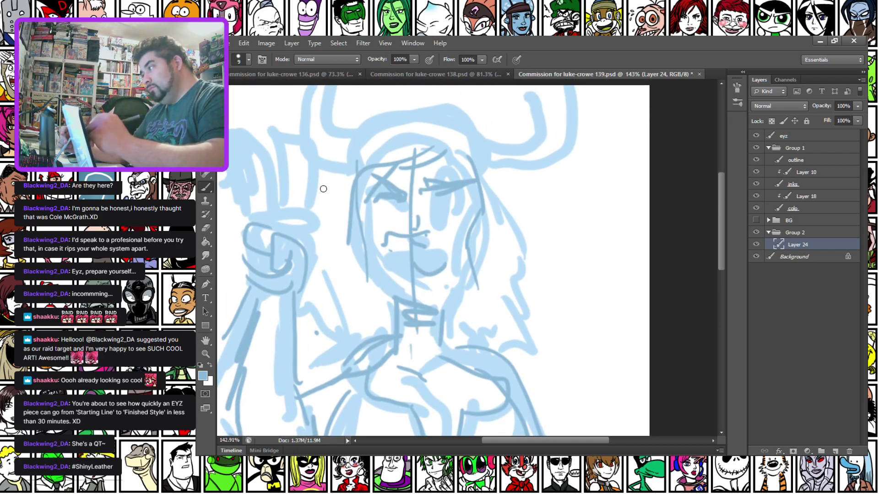
pyautogui.scroll(3, 325, 178)
pyautogui.moveTo(323, 234)
pyautogui.mouseDown()
pyautogui.moveTo(350, 210)
pyautogui.moveTo(463, 212)
pyautogui.moveTo(320, 199)
pyautogui.moveTo(316, 232)
pyautogui.mouseUp()
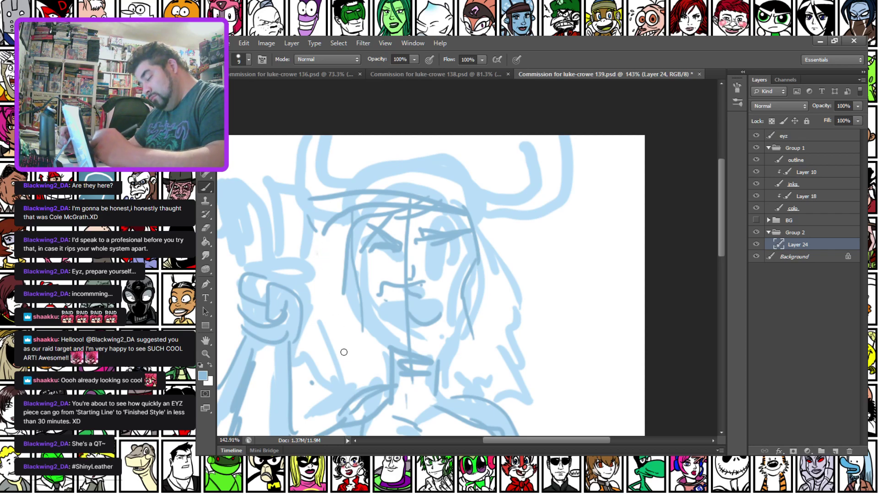
# Draw the inner and outer curves of both cap horns in darker blue.
pyautogui.moveTo(304, 270); pyautogui.dragTo(339, 330)
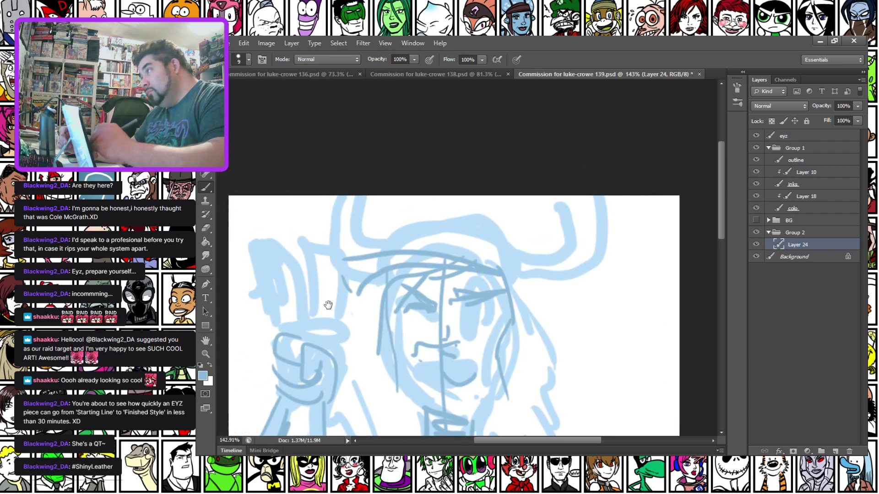
pyautogui.moveTo(486, 262)
pyautogui.mouseDown()
pyautogui.moveTo(551, 252)
pyautogui.moveTo(567, 202)
pyautogui.mouseUp()
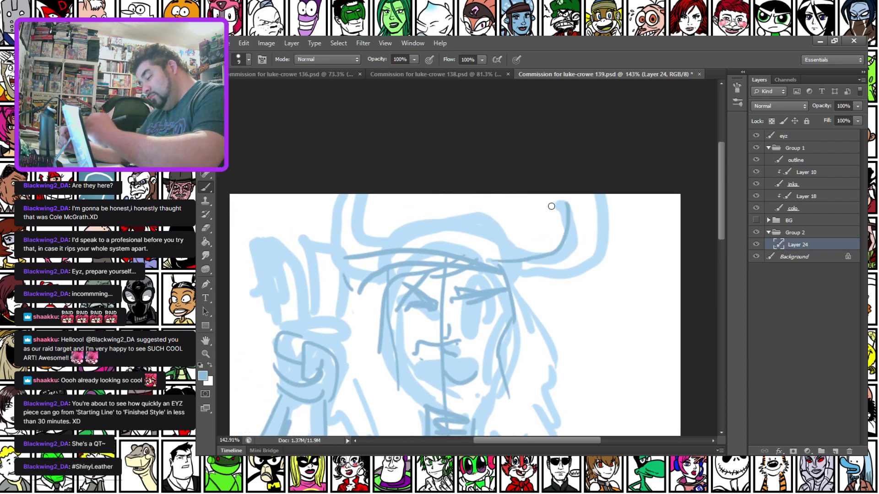
pyautogui.moveTo(504, 278)
pyautogui.mouseDown()
pyautogui.moveTo(588, 258)
pyautogui.moveTo(611, 195)
pyautogui.mouseUp()
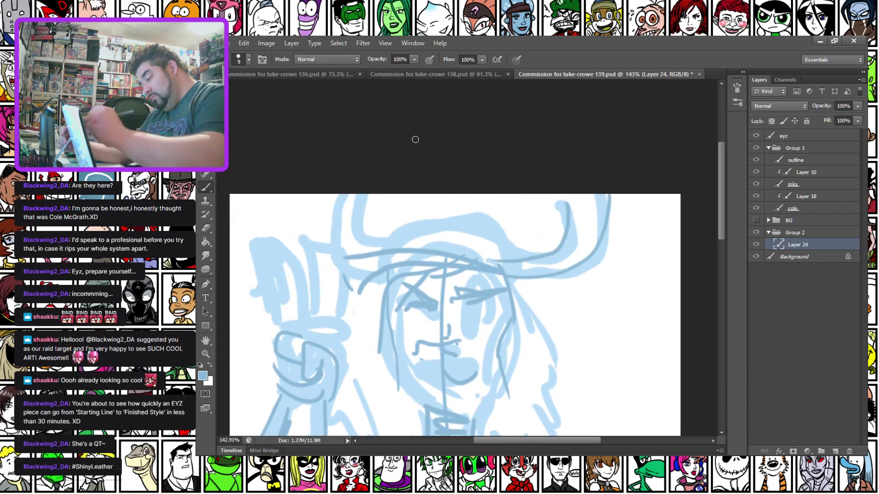
pyautogui.moveTo(364, 251)
pyautogui.mouseDown()
pyautogui.moveTo(353, 199)
pyautogui.moveTo(344, 201)
pyautogui.moveTo(332, 259)
pyautogui.moveTo(348, 284)
pyautogui.moveTo(375, 297)
pyautogui.mouseUp()
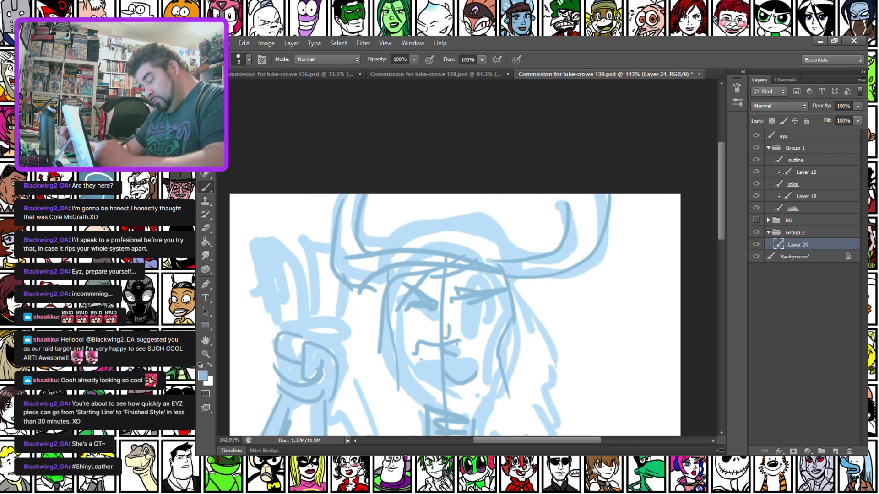
# Draw the face contour around the chin and the long hair outlines falling to both shoulders in darker blue.
pyautogui.moveTo(358, 222)
pyautogui.mouseDown()
pyautogui.moveTo(370, 195)
pyautogui.moveTo(376, 257)
pyautogui.moveTo(360, 242)
pyautogui.moveTo(395, 169)
pyautogui.moveTo(418, 226)
pyautogui.mouseUp()
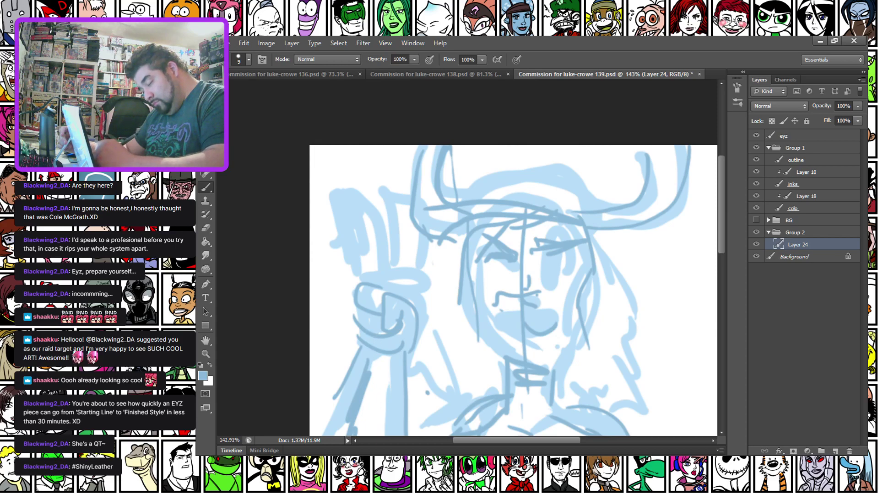
pyautogui.moveTo(358, 317); pyautogui.dragTo(343, 268)
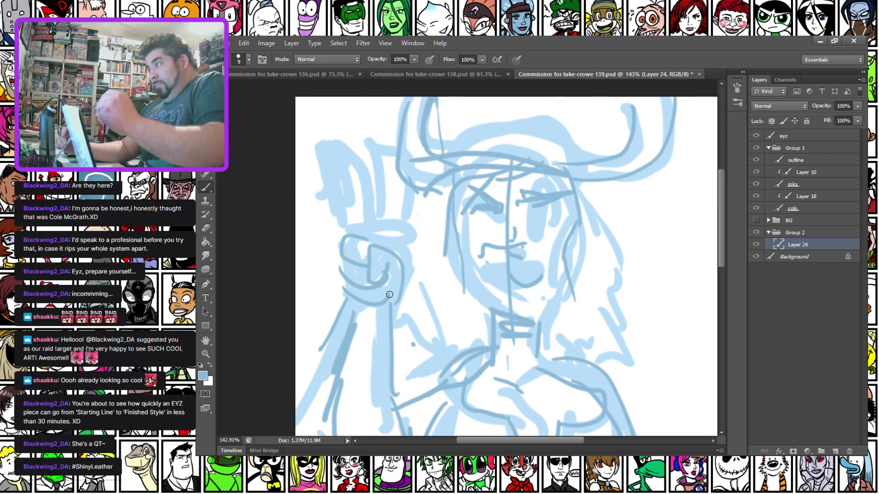
pyautogui.moveTo(440, 193); pyautogui.dragTo(430, 257)
pyautogui.moveTo(455, 207)
pyautogui.mouseDown()
pyautogui.moveTo(479, 295)
pyautogui.moveTo(500, 313)
pyautogui.moveTo(567, 277)
pyautogui.mouseUp()
pyautogui.moveTo(430, 203)
pyautogui.mouseDown()
pyautogui.moveTo(421, 247)
pyautogui.moveTo(393, 291)
pyautogui.moveTo(423, 359)
pyautogui.mouseUp()
pyautogui.moveTo(473, 331)
pyautogui.mouseDown()
pyautogui.moveTo(440, 403)
pyautogui.moveTo(480, 339)
pyautogui.moveTo(442, 357)
pyautogui.mouseUp()
pyautogui.moveTo(542, 344)
pyautogui.mouseDown()
pyautogui.moveTo(632, 408)
pyautogui.moveTo(609, 325)
pyautogui.moveTo(569, 310)
pyautogui.moveTo(575, 327)
pyautogui.mouseUp()
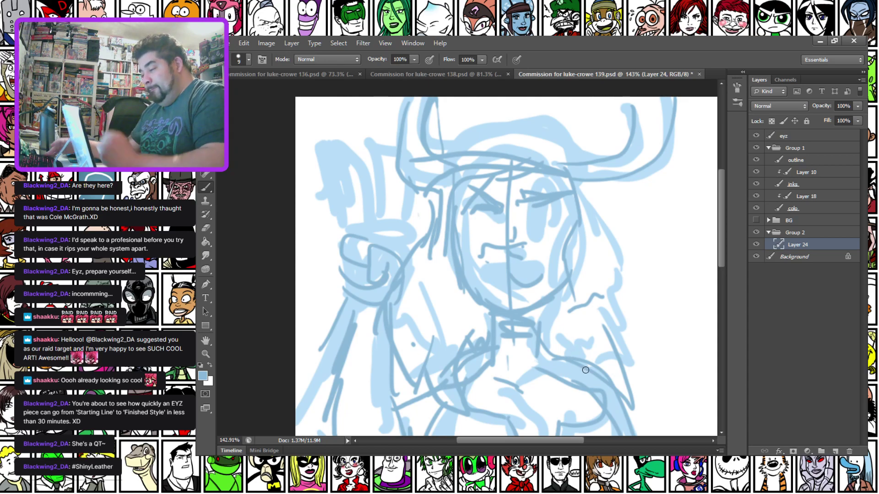
# Draw the cap's crown and sides, and rework the jawline and smiling mouth in darker blue.
pyautogui.moveTo(447, 158)
pyautogui.mouseDown()
pyautogui.moveTo(459, 119)
pyautogui.moveTo(578, 125)
pyautogui.moveTo(581, 218)
pyautogui.mouseUp()
pyautogui.moveTo(568, 119)
pyautogui.mouseDown()
pyautogui.moveTo(578, 203)
pyautogui.moveTo(570, 233)
pyautogui.mouseUp()
pyautogui.moveTo(447, 178)
pyautogui.mouseDown()
pyautogui.moveTo(450, 289)
pyautogui.moveTo(511, 319)
pyautogui.mouseUp()
pyautogui.moveTo(553, 288); pyautogui.dragTo(529, 307)
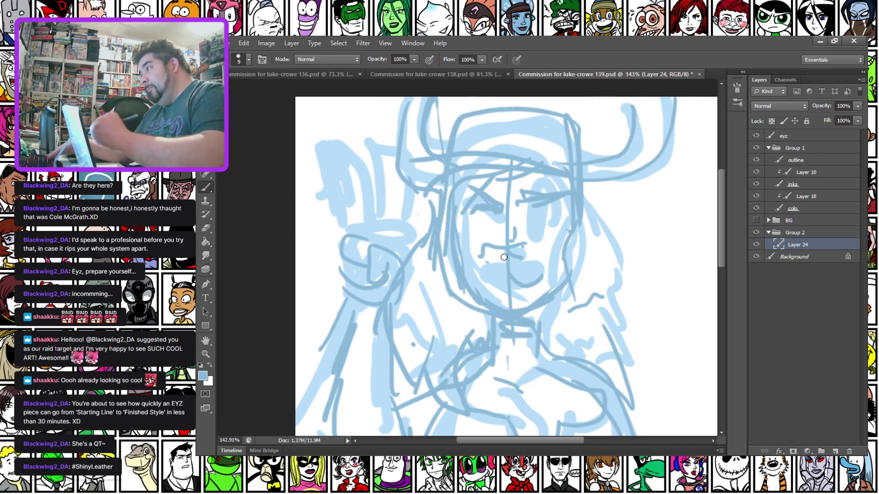
pyautogui.moveTo(478, 254)
pyautogui.mouseDown()
pyautogui.moveTo(547, 249)
pyautogui.moveTo(479, 267)
pyautogui.moveTo(522, 273)
pyautogui.mouseUp()
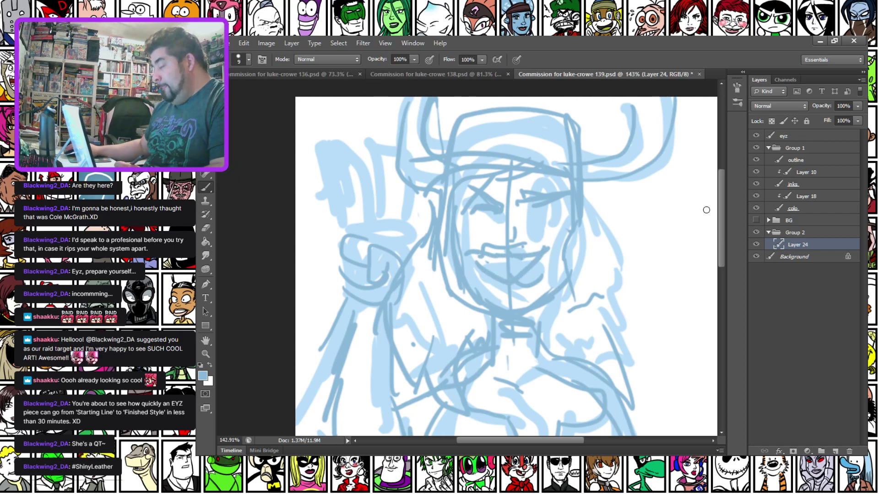
# Switch to the inks layer and set up a black brush of size 5 for inking.
pyautogui.click(815, 183)
pyautogui.click(201, 365)
pyautogui.scroll(5, 282, 284)
pyautogui.rightClick(389, 225)
pyautogui.click(487, 321)
pyautogui.click(492, 311)
# Ink both sides of the neck in black below the chin.
pyautogui.moveTo(358, 245)
pyautogui.mouseDown()
pyautogui.moveTo(396, 300)
pyautogui.moveTo(404, 357)
pyautogui.moveTo(404, 320)
pyautogui.moveTo(351, 143)
pyautogui.mouseUp()
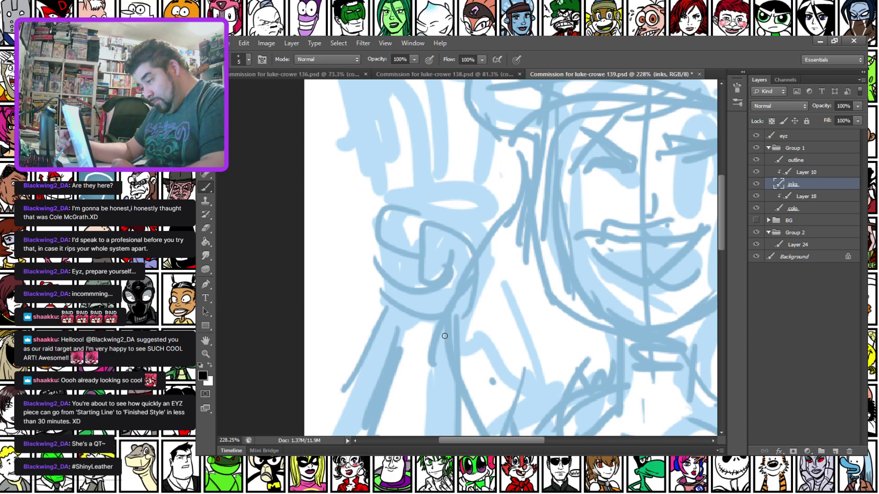
pyautogui.moveTo(499, 302)
pyautogui.mouseDown()
pyautogui.moveTo(418, 229)
pyautogui.moveTo(394, 136)
pyautogui.mouseUp()
pyautogui.moveTo(520, 178); pyautogui.dragTo(516, 243)
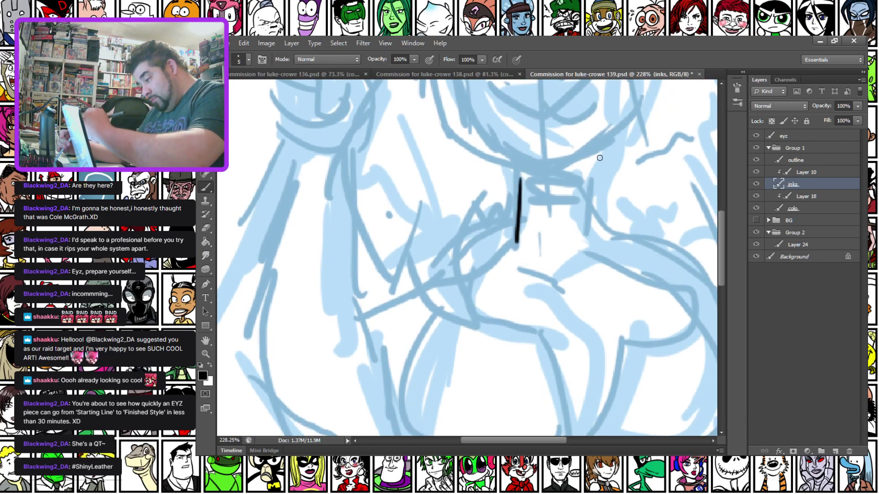
pyautogui.moveTo(592, 161); pyautogui.dragTo(585, 245)
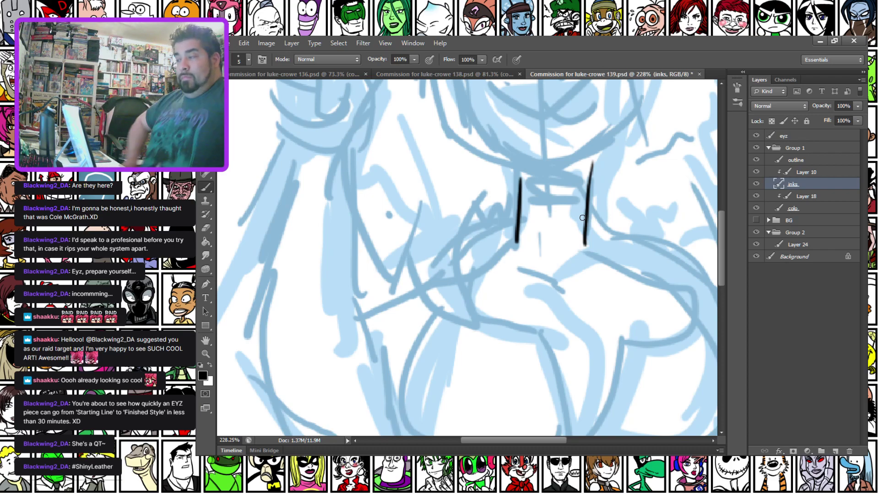
# Ink the curled fingers and the rounded thumb-side contour of the raised hand in black.
pyautogui.moveTo(328, 191)
pyautogui.mouseDown()
pyautogui.moveTo(315, 275)
pyautogui.moveTo(359, 256)
pyautogui.moveTo(350, 295)
pyautogui.mouseUp()
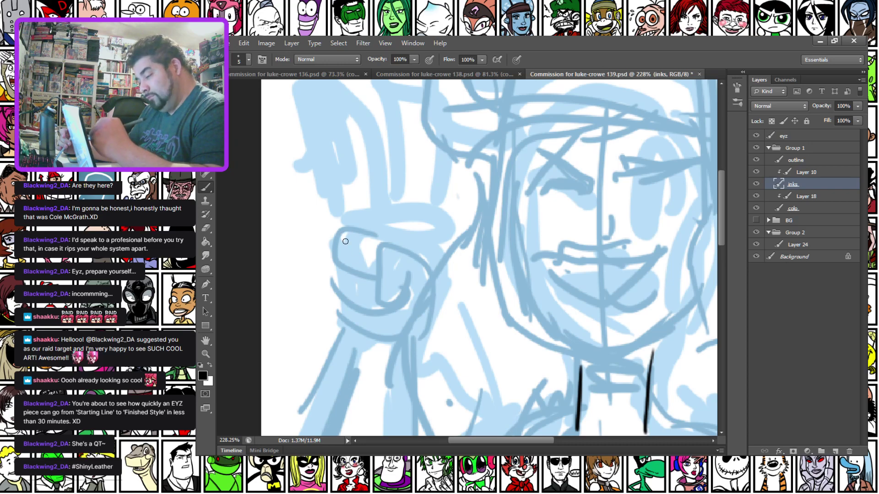
pyautogui.moveTo(379, 246)
pyautogui.mouseDown()
pyautogui.moveTo(373, 310)
pyautogui.moveTo(414, 254)
pyautogui.moveTo(430, 318)
pyautogui.moveTo(398, 346)
pyautogui.mouseUp()
pyautogui.moveTo(371, 246)
pyautogui.mouseDown()
pyautogui.moveTo(360, 272)
pyautogui.moveTo(368, 284)
pyautogui.mouseUp()
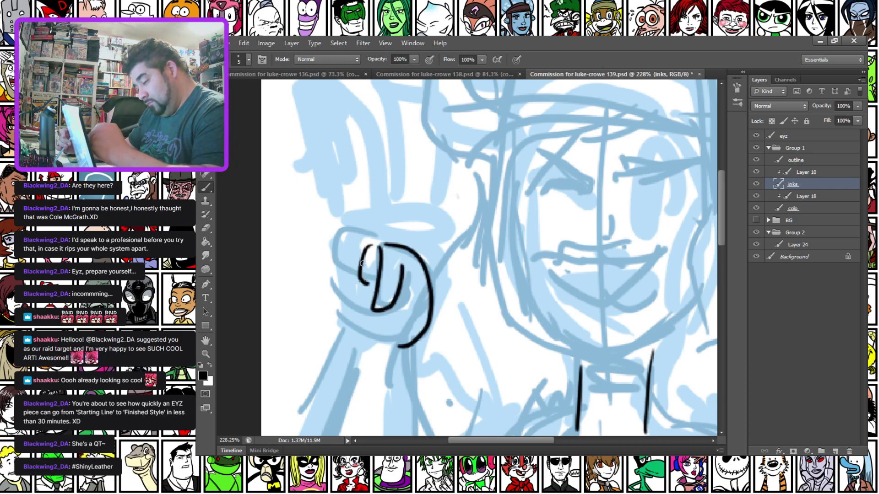
pyautogui.moveTo(364, 246)
pyautogui.mouseDown()
pyautogui.moveTo(349, 244)
pyautogui.moveTo(344, 286)
pyautogui.moveTo(365, 283)
pyautogui.mouseUp()
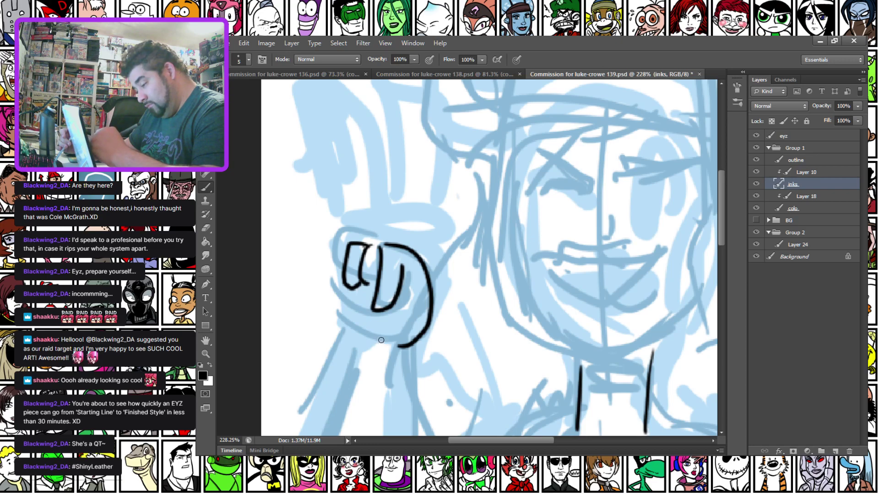
# Ink the cap's brim with its upper and lower edges and the domed crown above it.
pyautogui.moveTo(379, 243); pyautogui.dragTo(263, 297)
pyautogui.moveTo(221, 193); pyautogui.dragTo(349, 220)
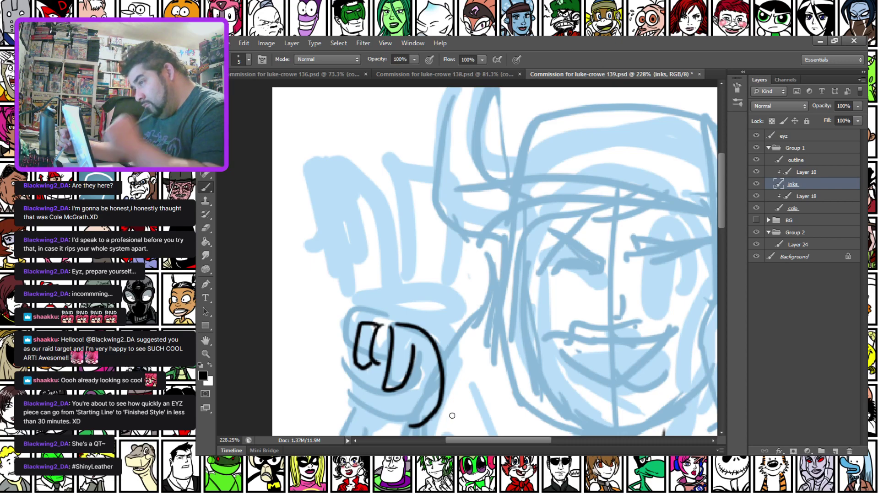
pyautogui.hscroll(6, 412, 190)
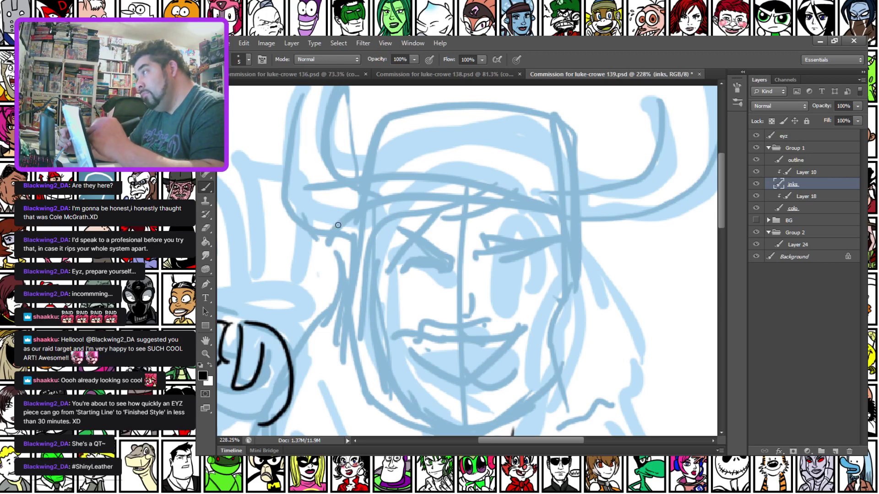
pyautogui.moveTo(358, 231)
pyautogui.mouseDown()
pyautogui.moveTo(313, 193)
pyautogui.moveTo(383, 177)
pyautogui.moveTo(505, 175)
pyautogui.moveTo(561, 185)
pyautogui.moveTo(579, 217)
pyautogui.mouseUp()
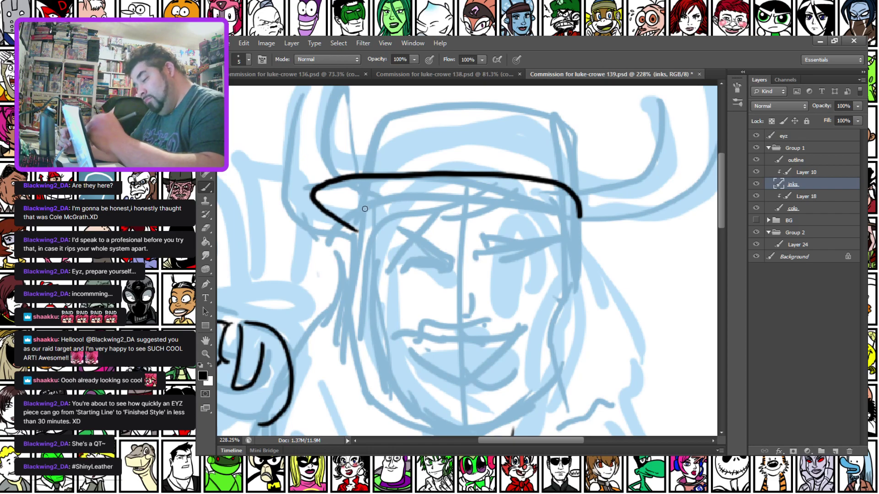
pyautogui.moveTo(354, 203)
pyautogui.mouseDown()
pyautogui.moveTo(489, 198)
pyautogui.moveTo(579, 217)
pyautogui.mouseUp()
pyautogui.moveTo(359, 229)
pyautogui.mouseDown()
pyautogui.moveTo(364, 205)
pyautogui.moveTo(332, 277)
pyautogui.moveTo(420, 216)
pyautogui.moveTo(478, 219)
pyautogui.moveTo(527, 233)
pyautogui.moveTo(551, 258)
pyautogui.moveTo(561, 295)
pyautogui.mouseUp()
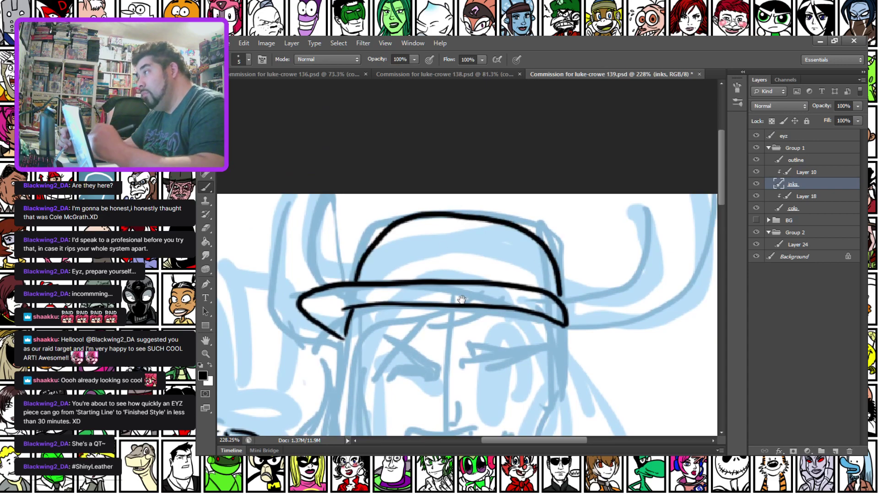
# Ink three seam lines running down the cap's crown toward the brim.
pyautogui.moveTo(449, 295); pyautogui.dragTo(447, 296)
pyautogui.moveTo(525, 242); pyautogui.dragTo(537, 282)
pyautogui.moveTo(445, 222); pyautogui.dragTo(414, 276)
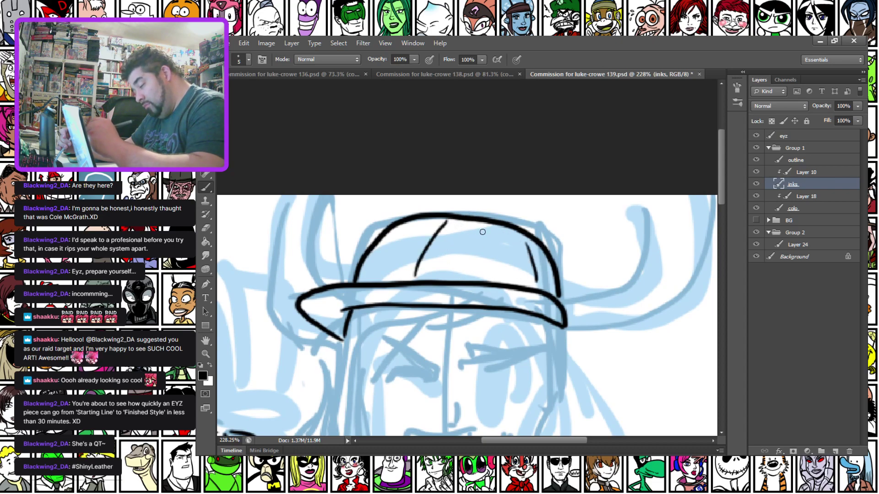
pyautogui.moveTo(489, 238); pyautogui.dragTo(493, 279)
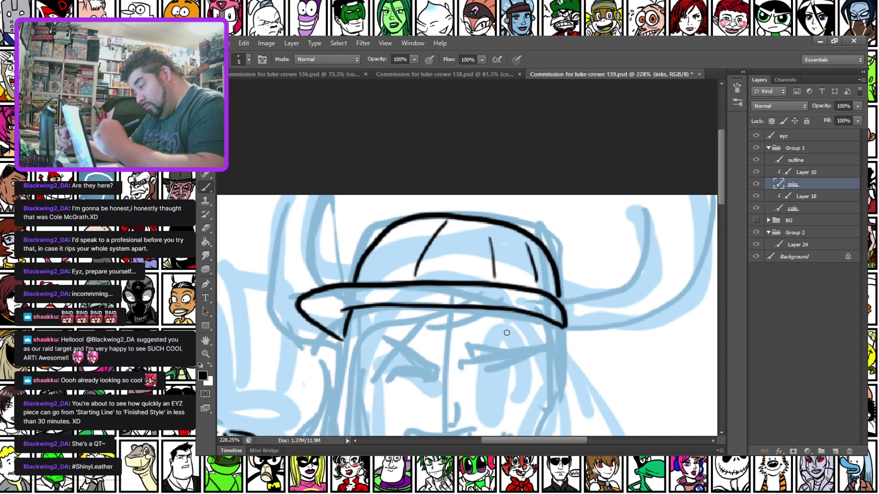
# Ink the outline of the cap's right horn, curving upward to a blunt, squared-off end.
pyautogui.moveTo(486, 256)
pyautogui.mouseDown()
pyautogui.moveTo(543, 196)
pyautogui.moveTo(551, 239)
pyautogui.moveTo(455, 279)
pyautogui.mouseUp()
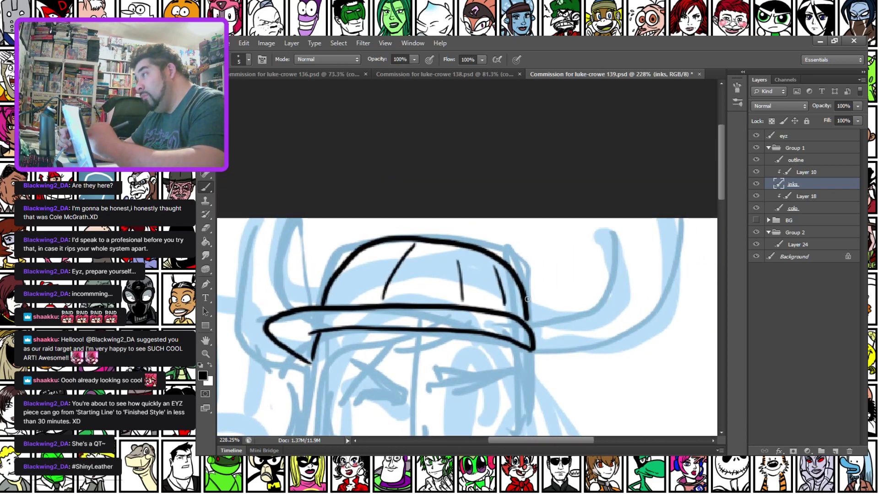
pyautogui.moveTo(529, 302)
pyautogui.mouseDown()
pyautogui.moveTo(566, 288)
pyautogui.moveTo(590, 254)
pyautogui.moveTo(592, 230)
pyautogui.moveTo(624, 228)
pyautogui.moveTo(645, 230)
pyautogui.moveTo(652, 300)
pyautogui.mouseUp()
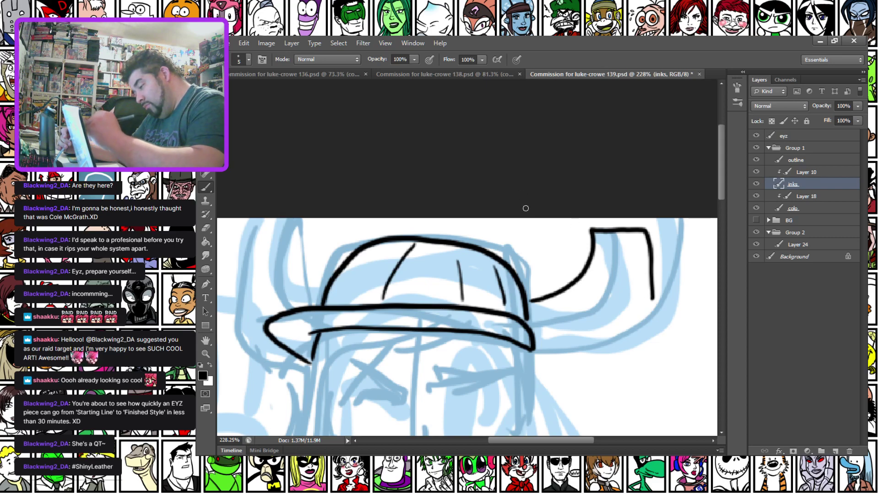
pyautogui.moveTo(537, 331); pyautogui.dragTo(652, 299)
pyautogui.moveTo(427, 327); pyautogui.dragTo(682, 312)
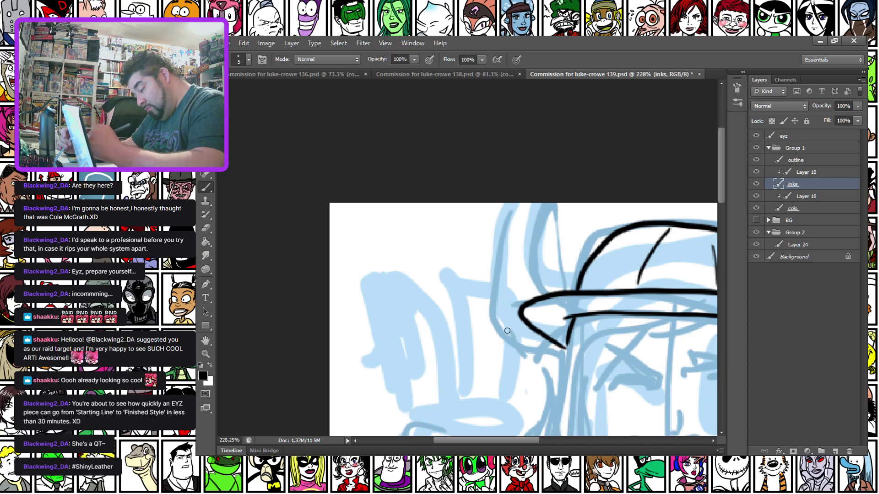
pyautogui.moveTo(504, 338)
pyautogui.mouseDown()
pyautogui.moveTo(446, 290)
pyautogui.moveTo(408, 279)
pyautogui.moveTo(486, 308)
pyautogui.moveTo(434, 259)
pyautogui.moveTo(474, 324)
pyautogui.moveTo(511, 349)
pyautogui.mouseUp()
pyautogui.moveTo(513, 318)
pyautogui.mouseDown()
pyautogui.moveTo(468, 318)
pyautogui.moveTo(474, 303)
pyautogui.mouseUp()
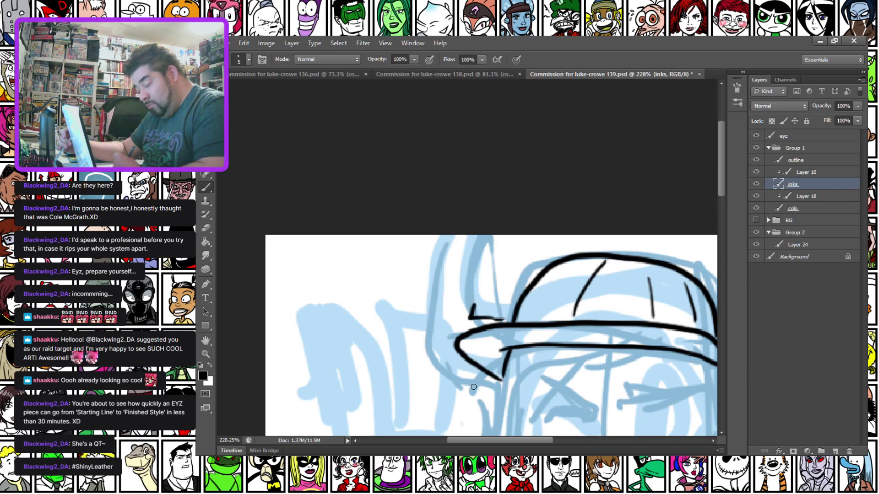
pyautogui.hotkey('ctrl', 'z')
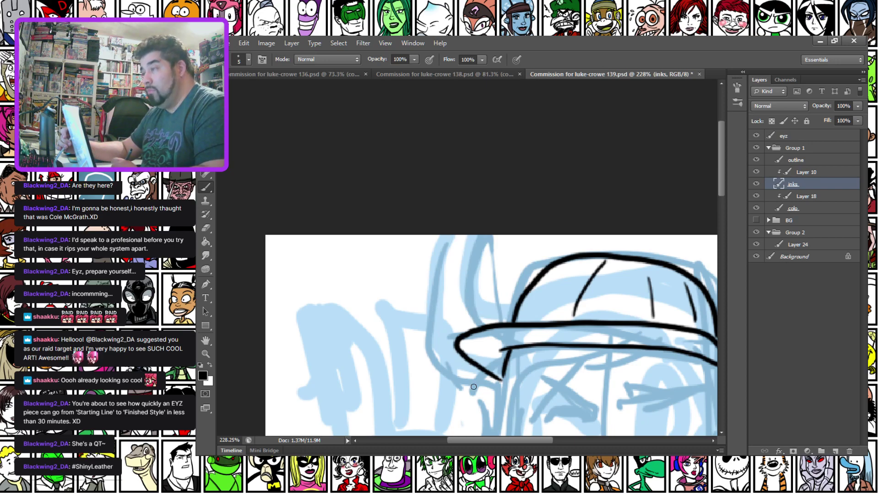
# Ink the cap's left horn with its outer and inner curves and short ridge lines across it.
pyautogui.moveTo(443, 284)
pyautogui.mouseDown()
pyautogui.moveTo(365, 263)
pyautogui.moveTo(409, 273)
pyautogui.moveTo(422, 184)
pyautogui.moveTo(366, 235)
pyautogui.moveTo(357, 274)
pyautogui.moveTo(390, 308)
pyautogui.mouseUp()
pyautogui.moveTo(424, 285); pyautogui.dragTo(416, 303)
pyautogui.moveTo(402, 266)
pyautogui.mouseDown()
pyautogui.moveTo(391, 292)
pyautogui.moveTo(390, 266)
pyautogui.moveTo(371, 282)
pyautogui.moveTo(398, 259)
pyautogui.moveTo(374, 251)
pyautogui.moveTo(406, 243)
pyautogui.moveTo(412, 229)
pyautogui.mouseUp()
pyautogui.hotkey('ctrl', 'alt', 'z')
pyautogui.hotkey('ctrl', 'alt', 'z')
pyautogui.moveTo(373, 275); pyautogui.dragTo(381, 284)
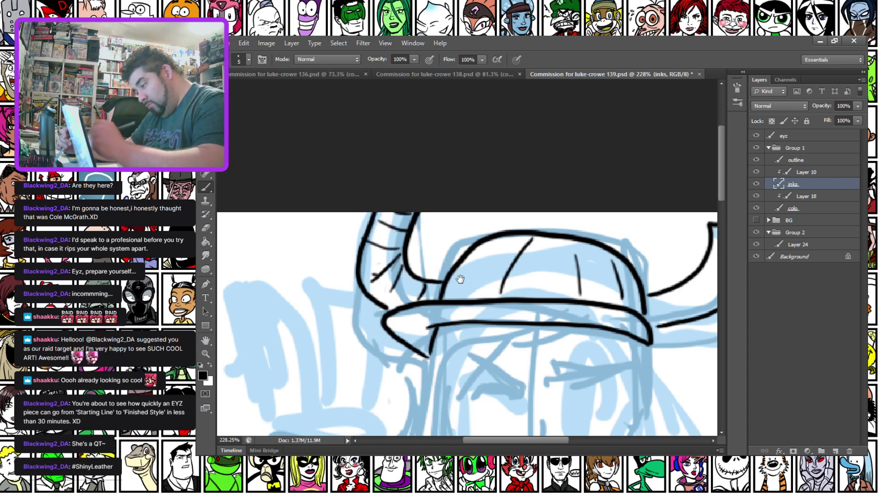
# Ink short ridge lines along the right horn and add the remaining ridges near the left horn's base.
pyautogui.hscroll(5, 405, 278)
pyautogui.moveTo(472, 296)
pyautogui.mouseDown()
pyautogui.moveTo(473, 311)
pyautogui.moveTo(495, 316)
pyautogui.mouseUp()
pyautogui.moveTo(512, 280); pyautogui.dragTo(514, 308)
pyautogui.moveTo(530, 259)
pyautogui.mouseDown()
pyautogui.moveTo(536, 286)
pyautogui.moveTo(540, 252)
pyautogui.moveTo(560, 274)
pyautogui.mouseUp()
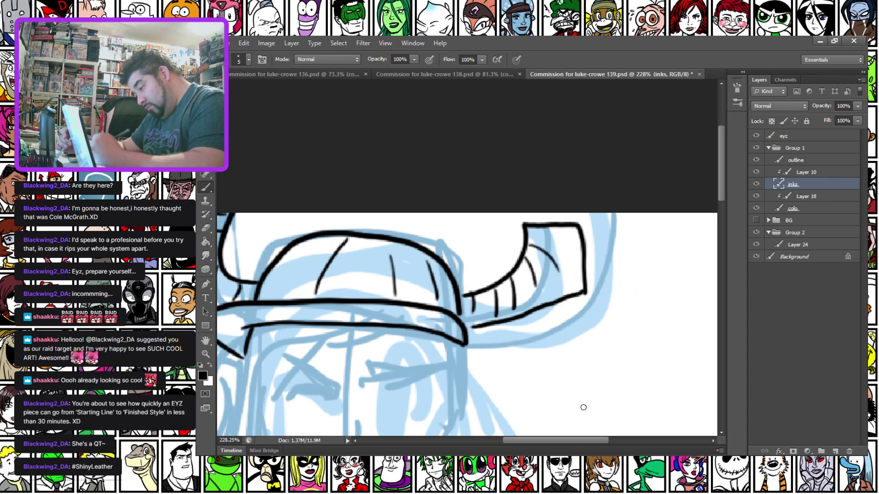
pyautogui.moveTo(544, 260)
pyautogui.mouseDown()
pyautogui.moveTo(562, 293)
pyautogui.moveTo(569, 287)
pyautogui.mouseUp()
pyautogui.moveTo(566, 251)
pyautogui.mouseDown()
pyautogui.moveTo(570, 257)
pyautogui.moveTo(572, 249)
pyautogui.mouseUp()
pyautogui.moveTo(345, 316); pyautogui.dragTo(581, 300)
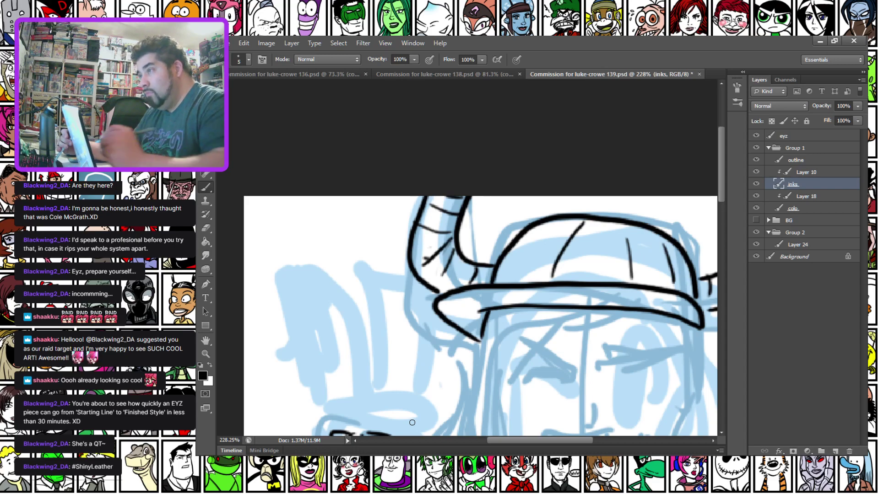
pyautogui.press('space')
pyautogui.moveTo(386, 278)
pyautogui.mouseDown()
pyautogui.moveTo(314, 226)
pyautogui.moveTo(312, 237)
pyautogui.moveTo(319, 232)
pyautogui.mouseUp()
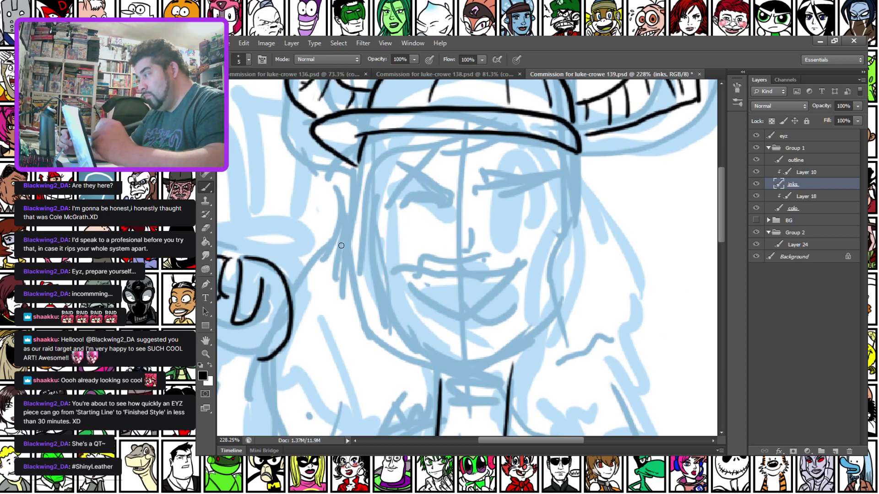
pyautogui.moveTo(360, 155)
pyautogui.mouseDown()
pyautogui.moveTo(334, 321)
pyautogui.moveTo(315, 333)
pyautogui.mouseUp()
pyautogui.hotkey('ctrl', 'z')
pyautogui.moveTo(360, 155)
pyautogui.mouseDown()
pyautogui.moveTo(337, 231)
pyautogui.moveTo(355, 297)
pyautogui.moveTo(328, 348)
pyautogui.moveTo(309, 345)
pyautogui.mouseUp()
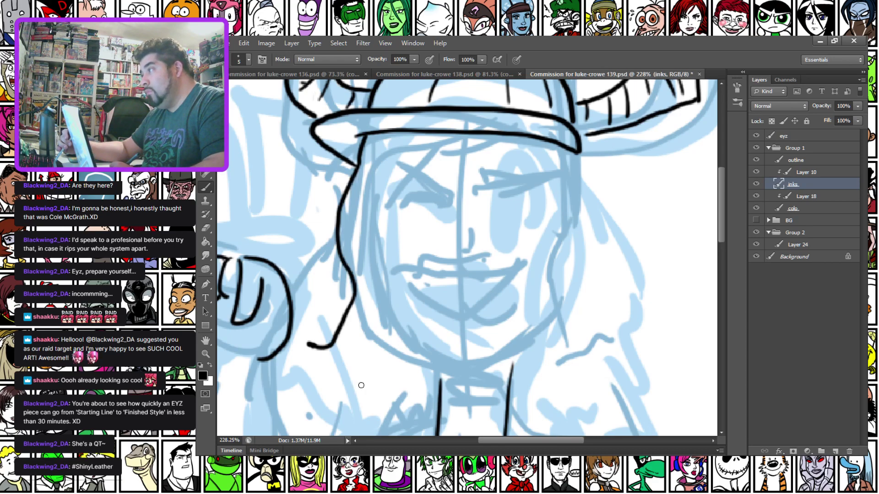
pyautogui.hotkey('ctrl', 'z')
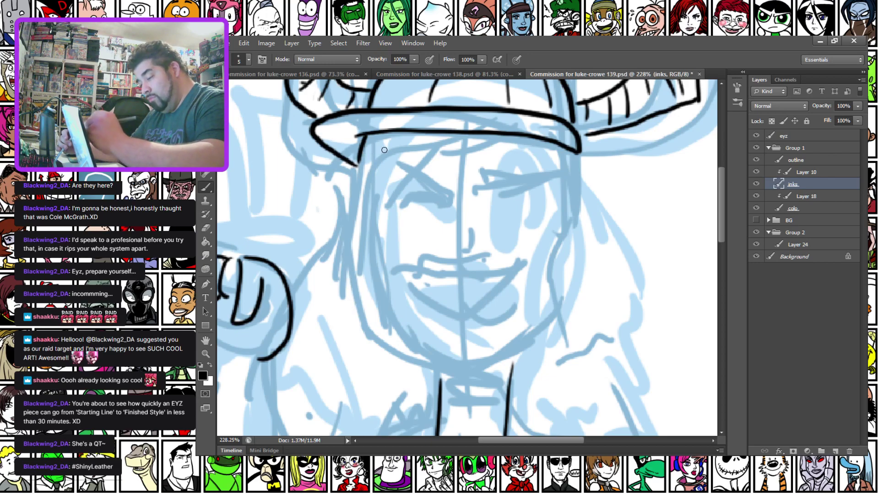
# Ink the thin wavy hair lock falling from under the brim beside the face, and a short cheek line.
pyautogui.moveTo(441, 137)
pyautogui.mouseDown()
pyautogui.moveTo(368, 161)
pyautogui.moveTo(373, 249)
pyautogui.moveTo(355, 317)
pyautogui.moveTo(306, 338)
pyautogui.mouseUp()
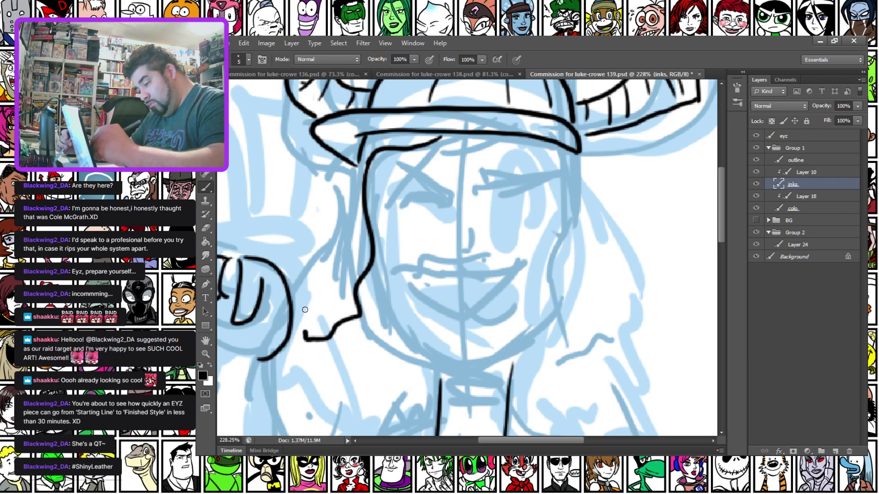
pyautogui.moveTo(303, 328)
pyautogui.mouseDown()
pyautogui.moveTo(324, 330)
pyautogui.moveTo(324, 314)
pyautogui.moveTo(343, 305)
pyautogui.moveTo(339, 292)
pyautogui.moveTo(359, 254)
pyautogui.moveTo(350, 205)
pyautogui.moveTo(367, 143)
pyautogui.mouseUp()
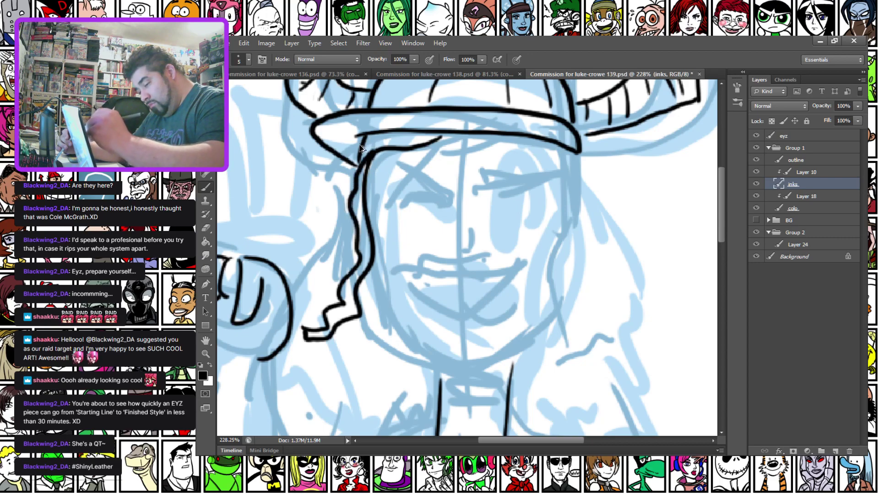
pyautogui.hotkey('ctrl', 'z')
pyautogui.moveTo(301, 329)
pyautogui.mouseDown()
pyautogui.moveTo(334, 348)
pyautogui.moveTo(345, 330)
pyautogui.moveTo(370, 324)
pyautogui.moveTo(365, 287)
pyautogui.moveTo(389, 260)
pyautogui.moveTo(375, 173)
pyautogui.moveTo(386, 145)
pyautogui.mouseUp()
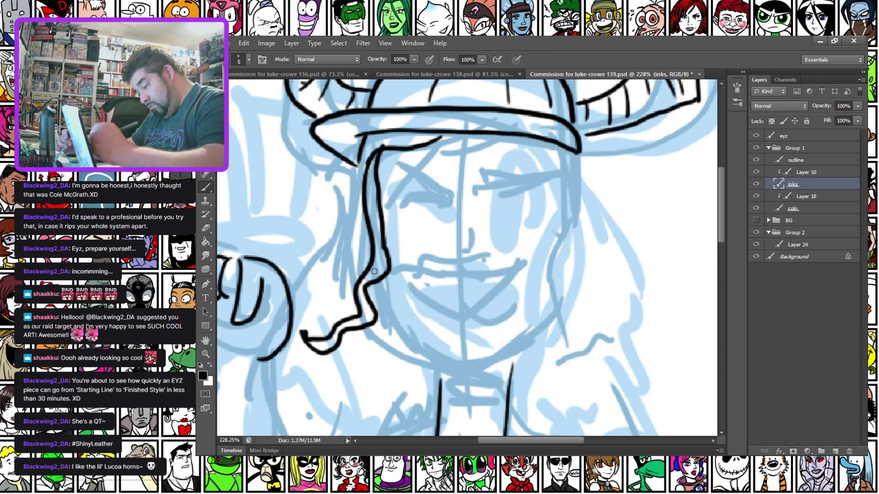
pyautogui.moveTo(430, 225)
pyautogui.mouseDown()
pyautogui.moveTo(321, 209)
pyautogui.moveTo(333, 264)
pyautogui.moveTo(308, 219)
pyautogui.mouseUp()
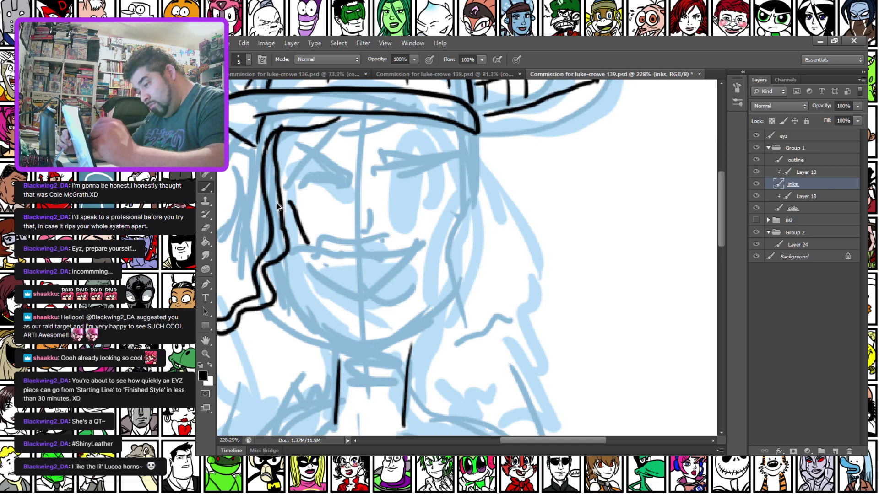
# Ink the curved jawline over the blue sketch, from the wavy hair strand around the chin to the opposite cheek.
pyautogui.moveTo(323, 271); pyautogui.dragTo(330, 275)
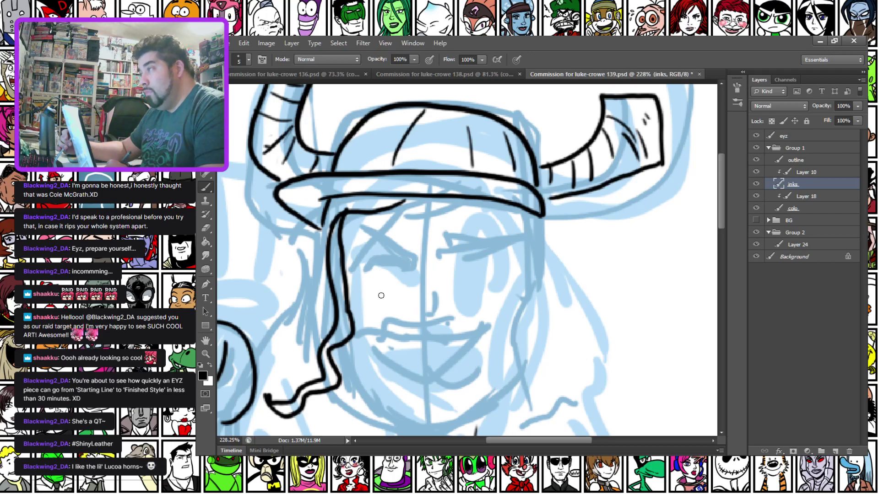
pyautogui.moveTo(321, 307); pyautogui.dragTo(309, 207)
pyautogui.moveTo(327, 252)
pyautogui.mouseDown()
pyautogui.moveTo(375, 307)
pyautogui.moveTo(435, 319)
pyautogui.moveTo(488, 281)
pyautogui.moveTo(502, 222)
pyautogui.mouseUp()
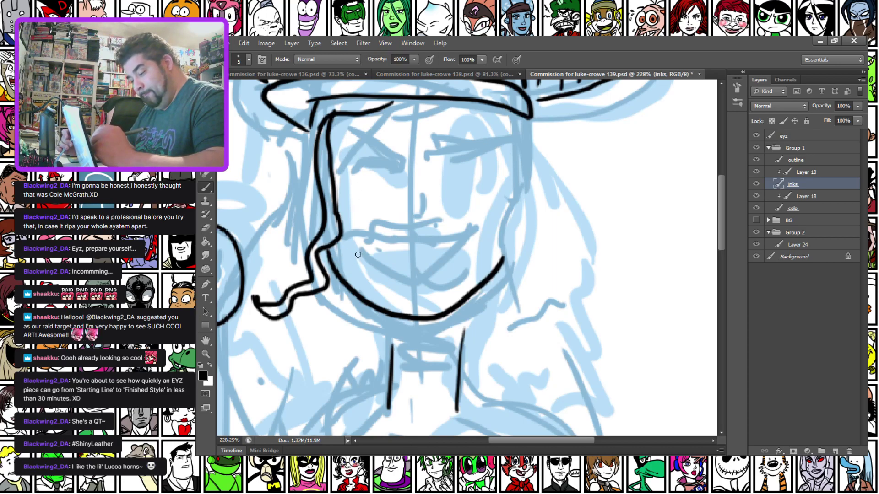
pyautogui.moveTo(360, 243); pyautogui.dragTo(467, 229)
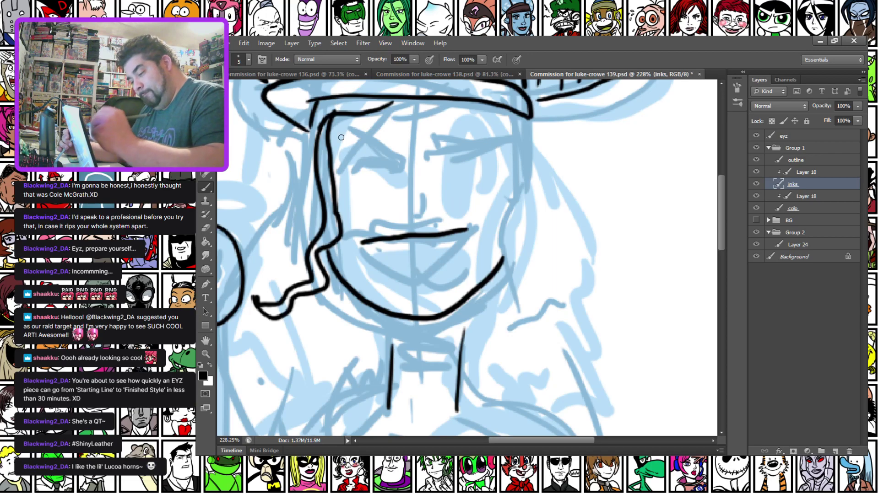
pyautogui.hotkey('ctrl', 'z')
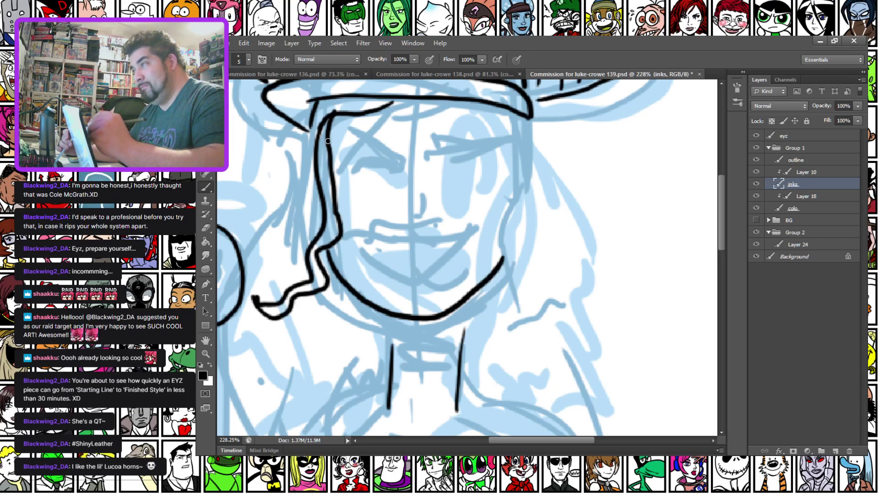
# Ink two angled eyebrows and both eyes with their oval irises, following the sketched scowling expression.
pyautogui.moveTo(347, 130)
pyautogui.mouseDown()
pyautogui.moveTo(403, 162)
pyautogui.moveTo(491, 141)
pyautogui.moveTo(506, 129)
pyautogui.mouseUp()
pyautogui.moveTo(427, 143)
pyautogui.mouseDown()
pyautogui.moveTo(499, 131)
pyautogui.moveTo(433, 143)
pyautogui.moveTo(458, 136)
pyautogui.mouseUp()
pyautogui.moveTo(357, 190); pyautogui.dragTo(370, 147)
pyautogui.moveTo(400, 192); pyautogui.dragTo(398, 165)
pyautogui.moveTo(439, 192)
pyautogui.mouseDown()
pyautogui.moveTo(450, 158)
pyautogui.moveTo(477, 143)
pyautogui.moveTo(488, 177)
pyautogui.moveTo(444, 204)
pyautogui.moveTo(490, 188)
pyautogui.mouseUp()
pyautogui.moveTo(360, 197)
pyautogui.mouseDown()
pyautogui.moveTo(397, 187)
pyautogui.moveTo(404, 163)
pyautogui.mouseUp()
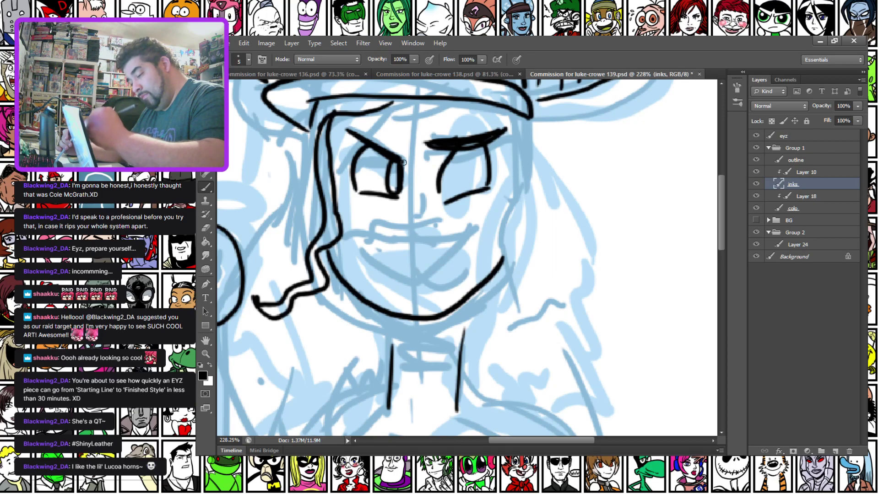
pyautogui.moveTo(470, 188)
pyautogui.mouseDown()
pyautogui.moveTo(460, 181)
pyautogui.moveTo(468, 158)
pyautogui.mouseUp()
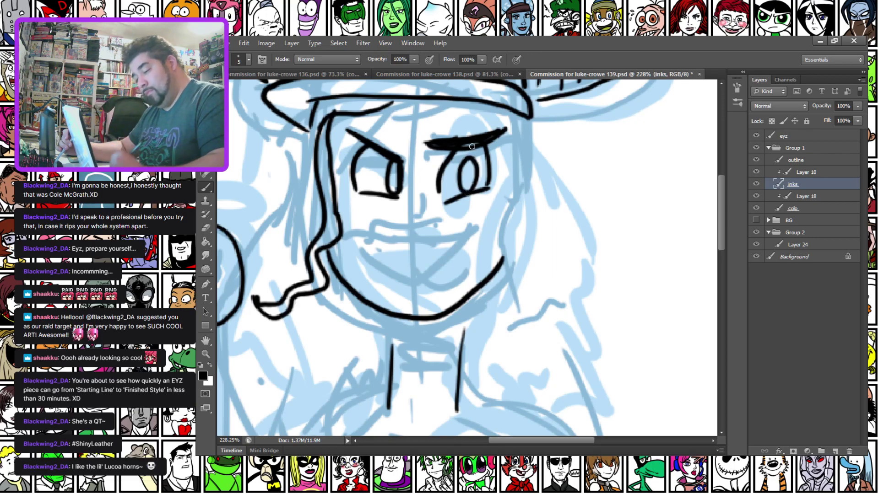
# Ink the nose and the smirking lips, adding a short smile crease beside the mouth.
pyautogui.moveTo(413, 174)
pyautogui.mouseDown()
pyautogui.moveTo(404, 231)
pyautogui.moveTo(420, 232)
pyautogui.mouseUp()
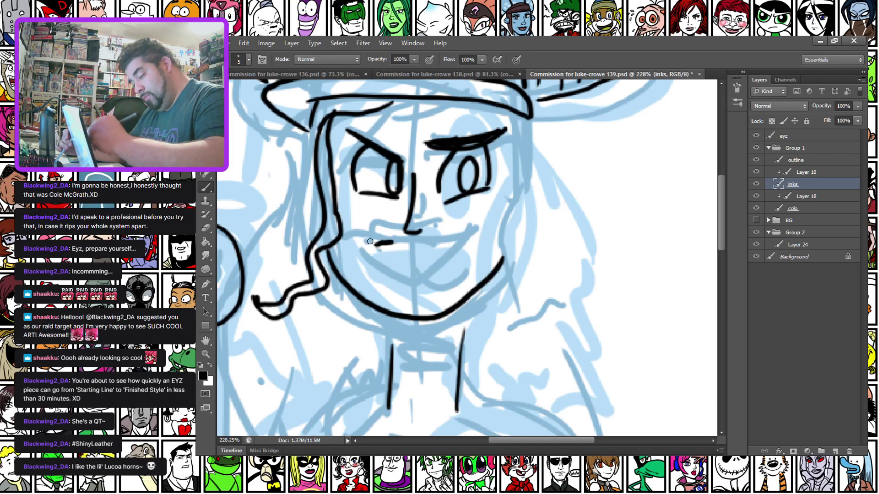
pyautogui.moveTo(377, 247)
pyautogui.mouseDown()
pyautogui.moveTo(411, 254)
pyautogui.moveTo(473, 238)
pyautogui.mouseUp()
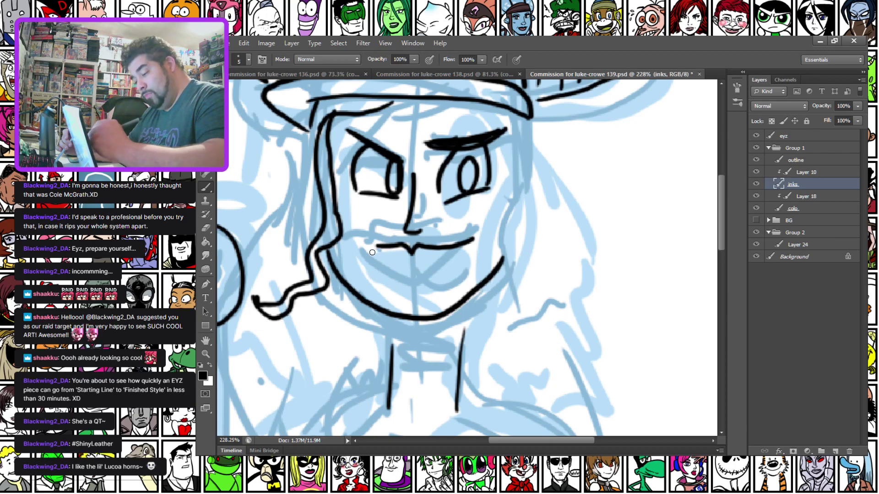
pyautogui.moveTo(366, 252)
pyautogui.mouseDown()
pyautogui.moveTo(419, 280)
pyautogui.moveTo(464, 259)
pyautogui.mouseUp()
pyautogui.hotkey('ctrl', 'z')
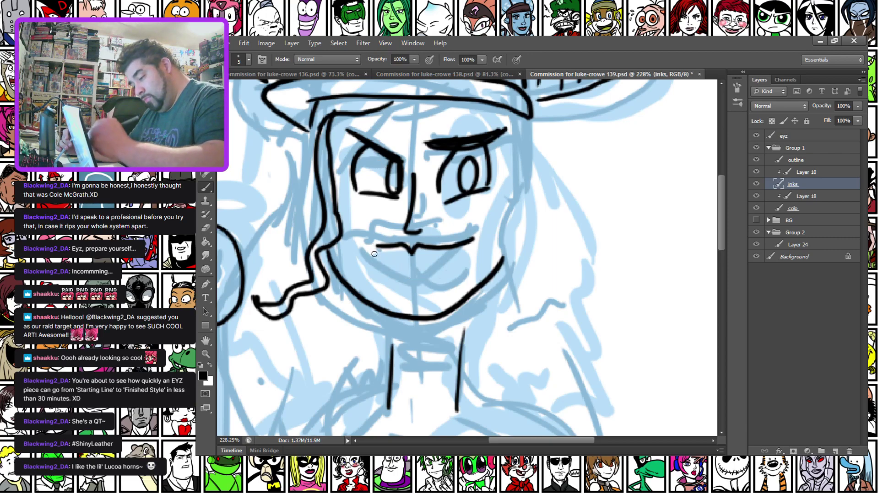
pyautogui.moveTo(367, 255)
pyautogui.mouseDown()
pyautogui.moveTo(426, 274)
pyautogui.moveTo(484, 236)
pyautogui.moveTo(475, 253)
pyautogui.mouseUp()
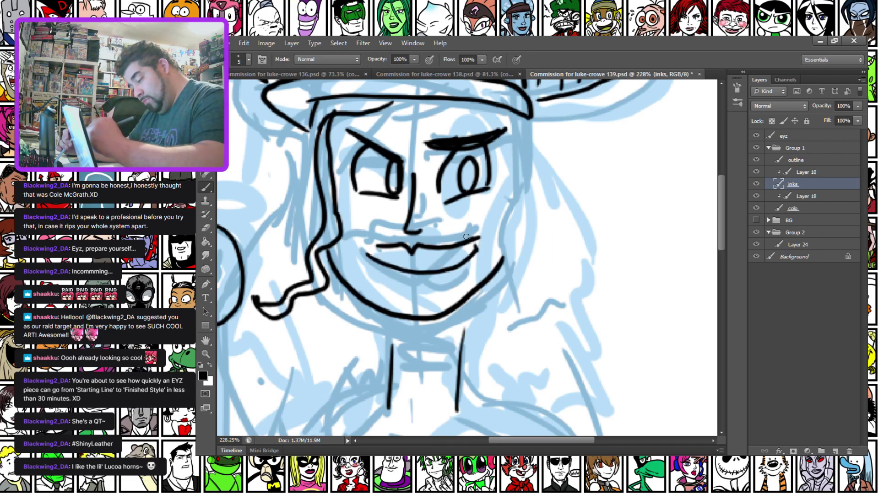
pyautogui.moveTo(374, 224); pyautogui.dragTo(362, 237)
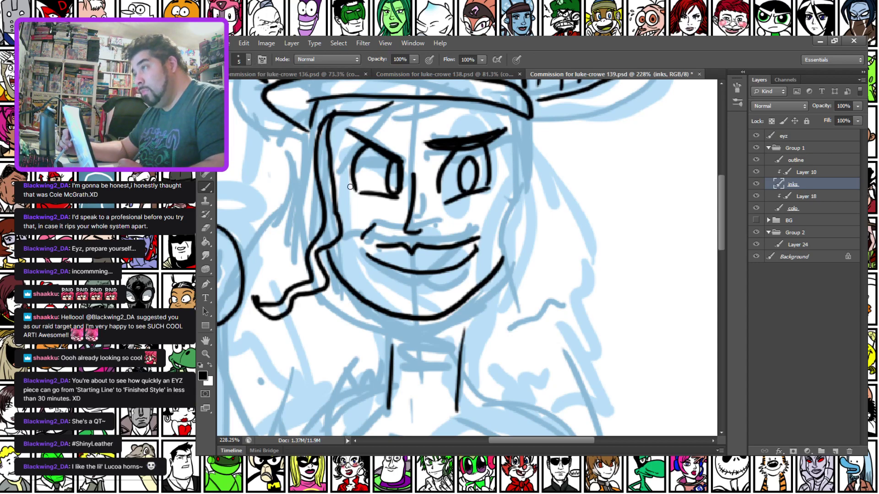
# Ink the wavy hair strand and ear curve on the face's right side, plus a short crease below the lower lip.
pyautogui.moveTo(504, 112)
pyautogui.mouseDown()
pyautogui.moveTo(507, 198)
pyautogui.moveTo(492, 236)
pyautogui.moveTo(506, 271)
pyautogui.moveTo(491, 318)
pyautogui.moveTo(493, 366)
pyautogui.moveTo(504, 354)
pyautogui.moveTo(501, 320)
pyautogui.moveTo(517, 262)
pyautogui.moveTo(507, 228)
pyautogui.moveTo(531, 156)
pyautogui.moveTo(518, 114)
pyautogui.moveTo(532, 168)
pyautogui.moveTo(559, 176)
pyautogui.moveTo(560, 204)
pyautogui.moveTo(522, 235)
pyautogui.mouseUp()
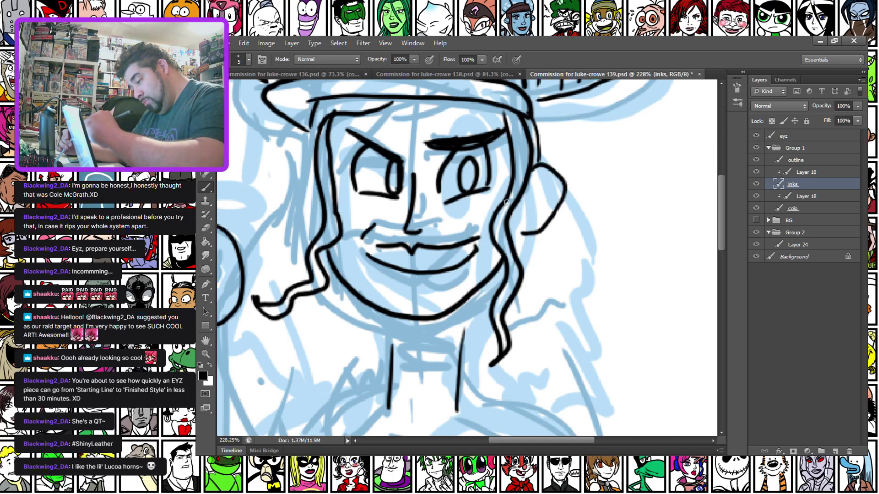
pyautogui.hotkey('ctrl', 'z')
pyautogui.moveTo(531, 170)
pyautogui.mouseDown()
pyautogui.moveTo(547, 177)
pyautogui.moveTo(518, 251)
pyautogui.mouseUp()
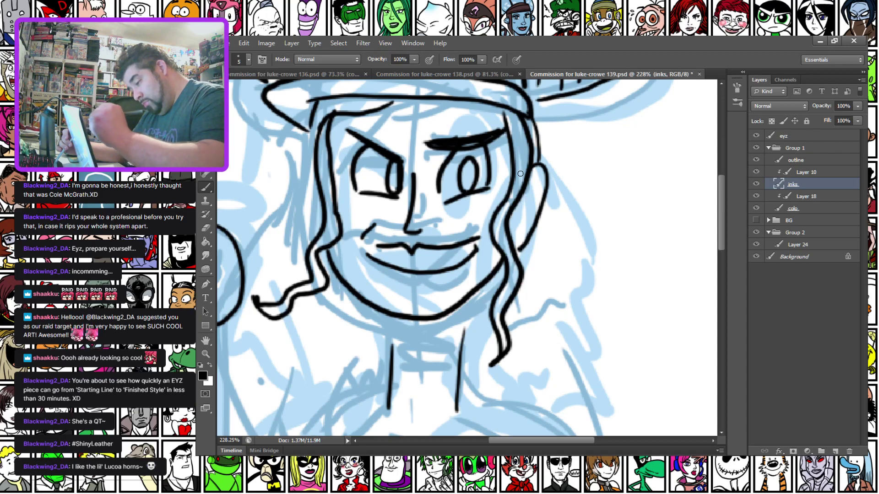
pyautogui.moveTo(402, 277); pyautogui.dragTo(440, 280)
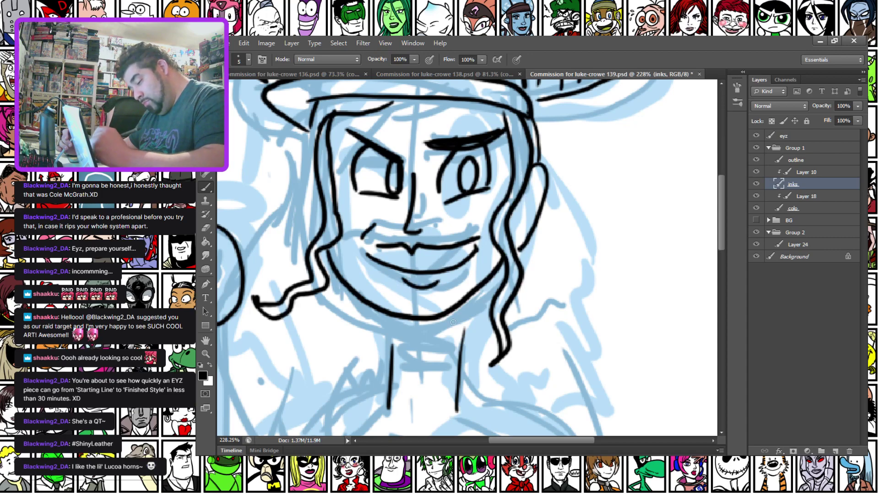
# Hatch a black shadow under the chin and erase the strokes that spill past the neck's left edge.
pyautogui.moveTo(463, 326)
pyautogui.mouseDown()
pyautogui.moveTo(443, 360)
pyautogui.moveTo(421, 370)
pyautogui.mouseUp()
pyautogui.moveTo(441, 348)
pyautogui.mouseDown()
pyautogui.moveTo(434, 360)
pyautogui.moveTo(426, 344)
pyautogui.moveTo(400, 353)
pyautogui.moveTo(403, 339)
pyautogui.moveTo(364, 372)
pyautogui.moveTo(357, 349)
pyautogui.moveTo(342, 341)
pyautogui.mouseUp()
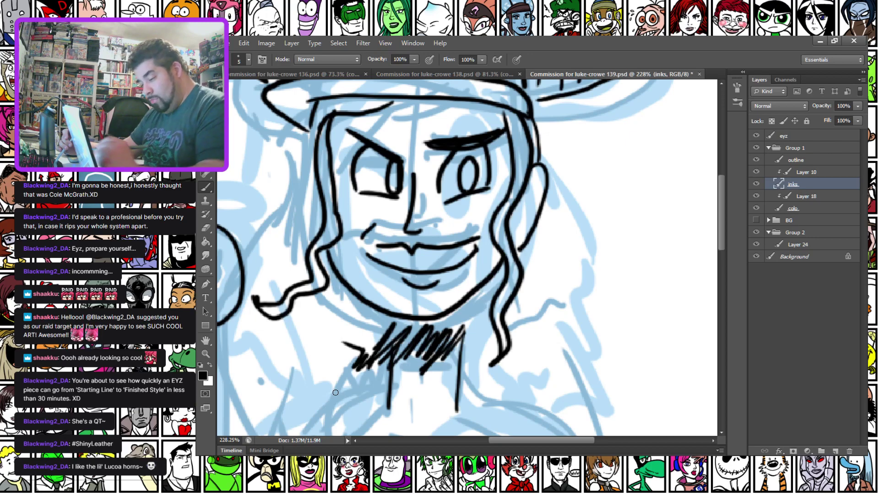
pyautogui.click(205, 227)
pyautogui.moveTo(375, 338)
pyautogui.mouseDown()
pyautogui.moveTo(380, 366)
pyautogui.moveTo(389, 329)
pyautogui.moveTo(334, 356)
pyautogui.moveTo(348, 349)
pyautogui.mouseUp()
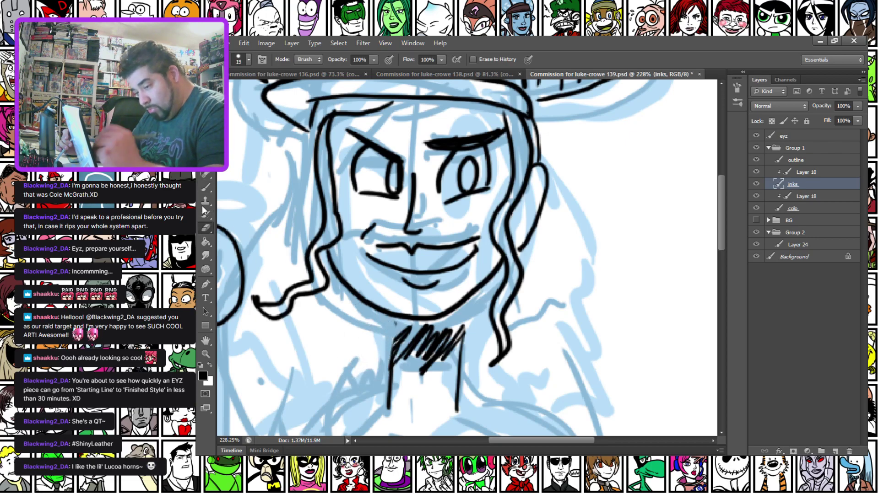
# Re-ink both neck sides up to the jaw and extend the black hatching under the chin.
pyautogui.press('b')
pyautogui.moveTo(389, 383); pyautogui.dragTo(393, 322)
pyautogui.moveTo(462, 347); pyautogui.dragTo(460, 364)
pyautogui.moveTo(469, 293)
pyautogui.mouseDown()
pyautogui.moveTo(460, 351)
pyautogui.moveTo(460, 313)
pyautogui.moveTo(428, 324)
pyautogui.moveTo(400, 320)
pyautogui.mouseUp()
# Ink the garment's open neckline from the neck down to a sharp point, with the collar line over the right shoulder.
pyautogui.moveTo(311, 370); pyautogui.dragTo(397, 169)
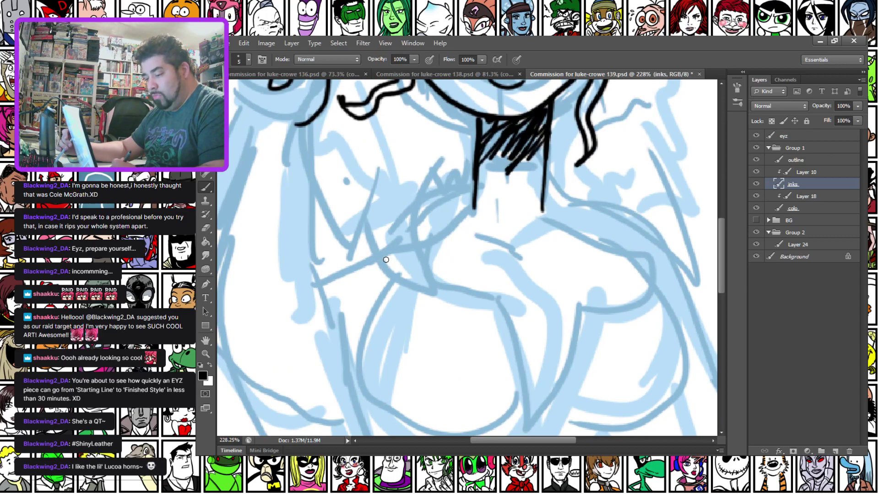
pyautogui.moveTo(474, 207)
pyautogui.mouseDown()
pyautogui.moveTo(432, 246)
pyautogui.moveTo(437, 279)
pyautogui.moveTo(501, 299)
pyautogui.moveTo(529, 370)
pyautogui.moveTo(527, 420)
pyautogui.moveTo(546, 400)
pyautogui.moveTo(571, 304)
pyautogui.moveTo(629, 294)
pyautogui.moveTo(633, 249)
pyautogui.moveTo(575, 210)
pyautogui.moveTo(530, 163)
pyautogui.moveTo(543, 216)
pyautogui.moveTo(637, 258)
pyautogui.mouseUp()
pyautogui.moveTo(545, 171)
pyautogui.mouseDown()
pyautogui.moveTo(588, 199)
pyautogui.moveTo(632, 207)
pyautogui.moveTo(663, 238)
pyautogui.moveTo(670, 257)
pyautogui.mouseUp()
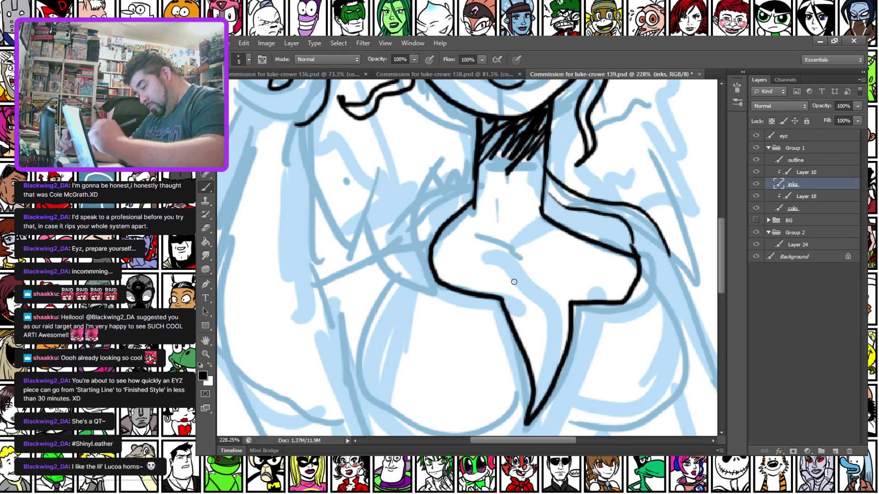
# Ink two small round buttons beside the right edge of the pointed neckline.
pyautogui.moveTo(550, 323)
pyautogui.mouseDown()
pyautogui.moveTo(536, 313)
pyautogui.moveTo(543, 325)
pyautogui.mouseUp()
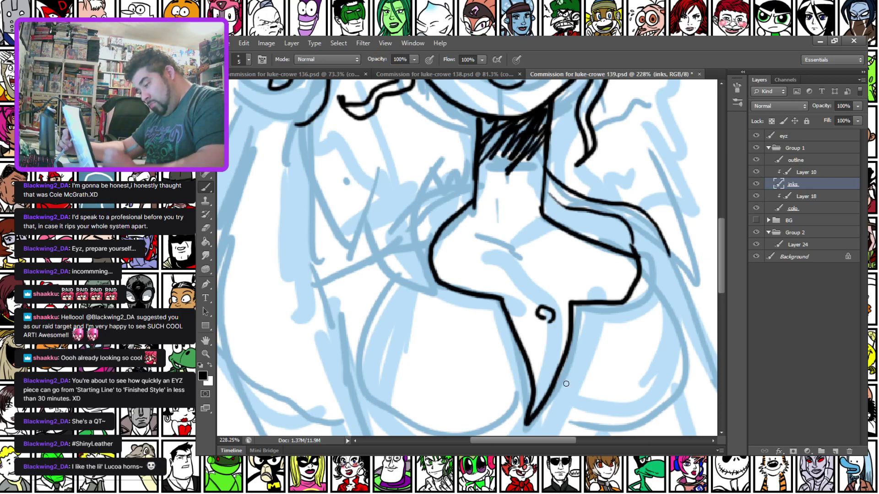
pyautogui.hotkey('ctrl', 'z')
pyautogui.moveTo(592, 347)
pyautogui.mouseDown()
pyautogui.moveTo(587, 333)
pyautogui.moveTo(591, 344)
pyautogui.mouseUp()
pyautogui.moveTo(571, 400); pyautogui.dragTo(567, 397)
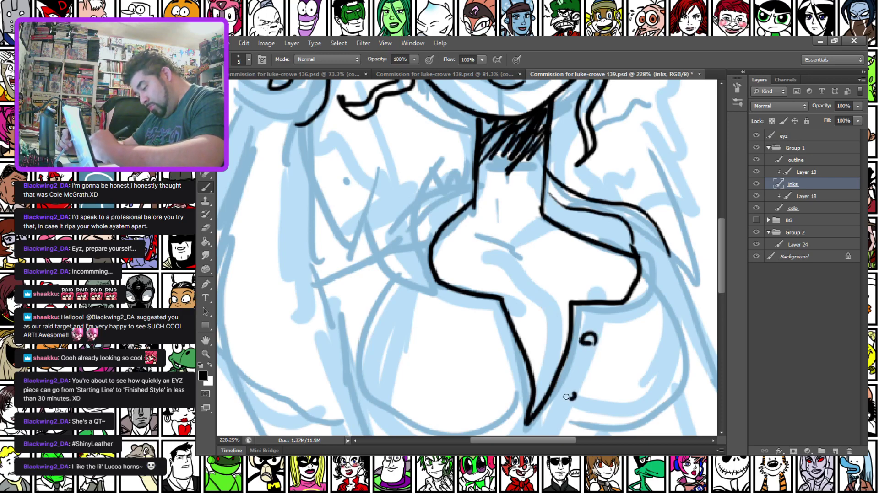
# Ink the cleavage lines inside the pointed neckline and the rounded outer contours of the bust.
pyautogui.moveTo(320, 274)
pyautogui.mouseDown()
pyautogui.moveTo(471, 342)
pyautogui.moveTo(359, 327)
pyautogui.mouseUp()
pyautogui.moveTo(507, 382); pyautogui.dragTo(414, 379)
pyautogui.moveTo(472, 353); pyautogui.dragTo(467, 203)
pyautogui.moveTo(520, 212)
pyautogui.mouseDown()
pyautogui.moveTo(536, 262)
pyautogui.moveTo(521, 334)
pyautogui.mouseUp()
pyautogui.moveTo(548, 216); pyautogui.dragTo(539, 250)
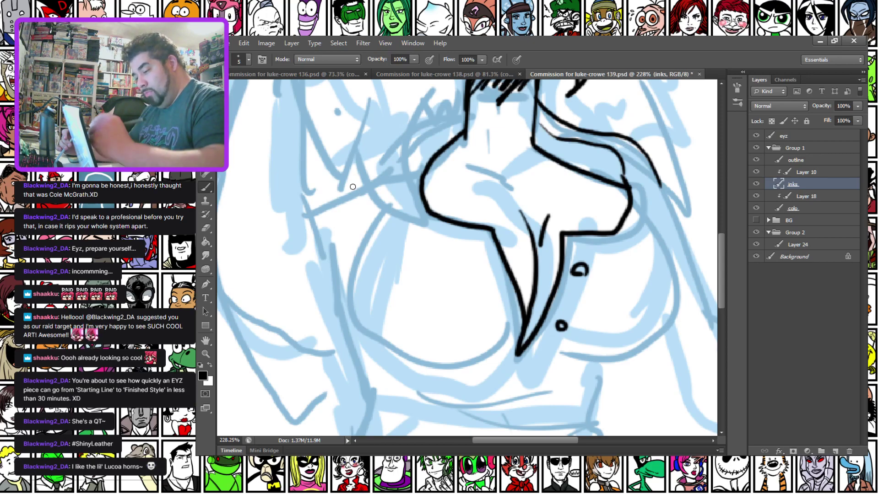
pyautogui.moveTo(380, 212)
pyautogui.mouseDown()
pyautogui.moveTo(397, 356)
pyautogui.moveTo(476, 355)
pyautogui.mouseUp()
pyautogui.moveTo(572, 353)
pyautogui.mouseDown()
pyautogui.moveTo(623, 353)
pyautogui.moveTo(636, 207)
pyautogui.mouseUp()
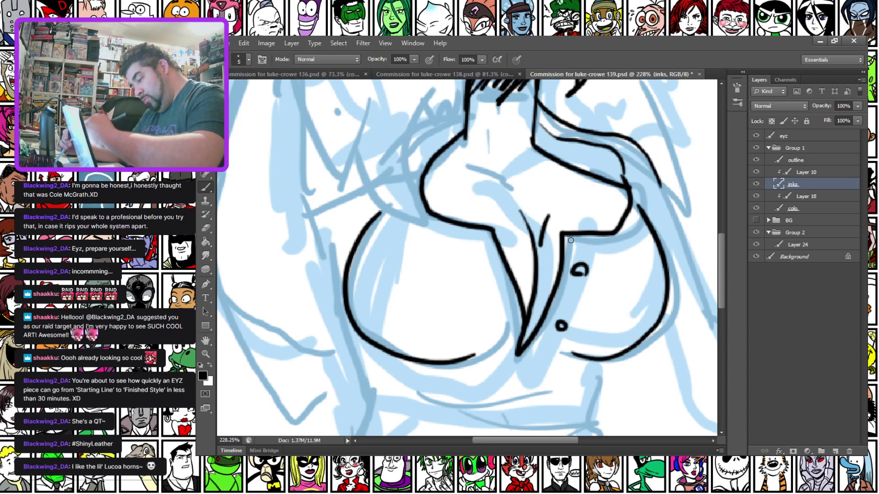
# Ink the folded collar flap below the right side of the neckline, with a short crease beneath it.
pyautogui.moveTo(571, 239); pyautogui.dragTo(588, 245)
pyautogui.hotkey('ctrl', 'z')
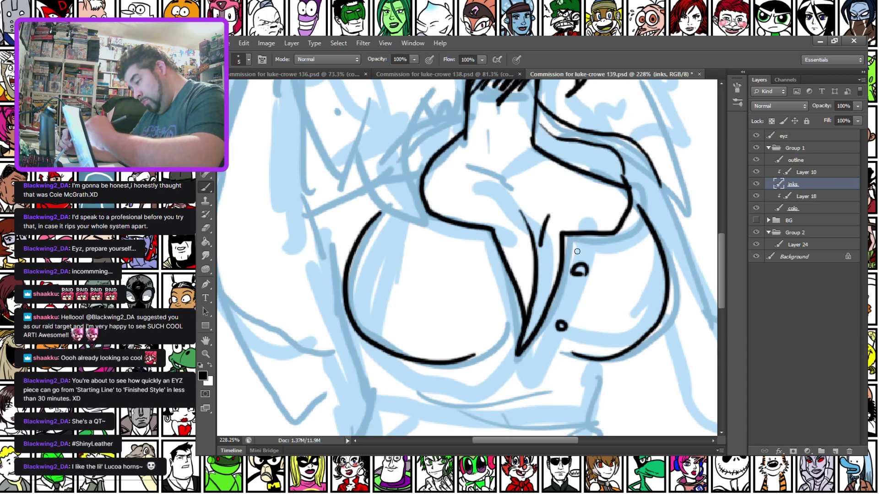
pyautogui.moveTo(586, 244)
pyautogui.mouseDown()
pyautogui.moveTo(600, 279)
pyautogui.moveTo(627, 273)
pyautogui.moveTo(628, 205)
pyautogui.mouseUp()
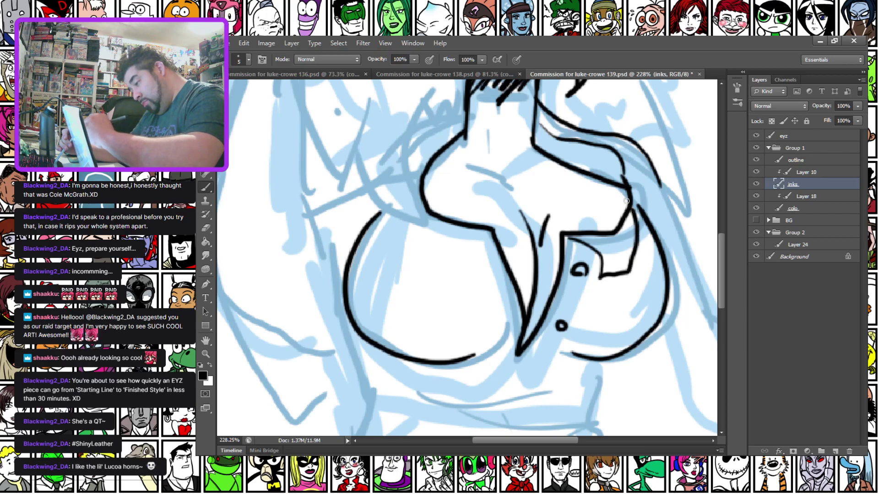
pyautogui.moveTo(600, 278); pyautogui.dragTo(594, 300)
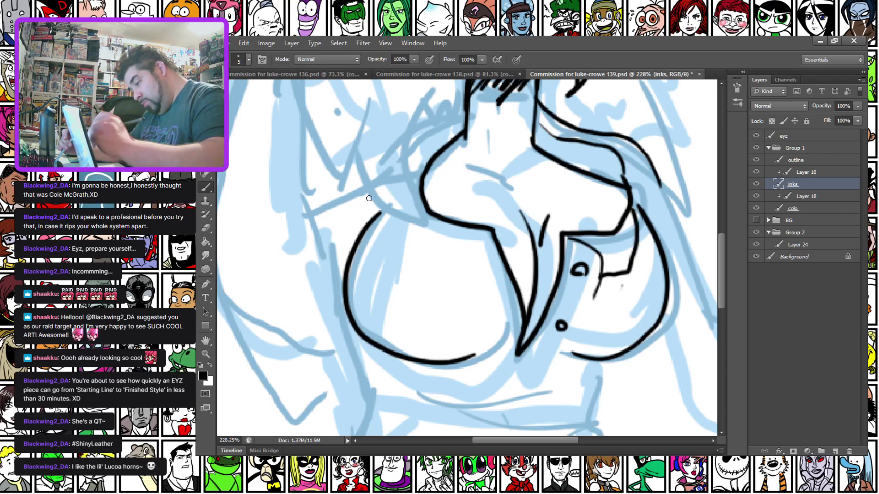
# Ink the curved shirt folds across the midriff just below the bust.
pyautogui.moveTo(425, 337); pyautogui.dragTo(449, 261)
pyautogui.moveTo(430, 369); pyautogui.dragTo(456, 288)
pyautogui.moveTo(420, 201)
pyautogui.mouseDown()
pyautogui.moveTo(446, 247)
pyautogui.moveTo(606, 222)
pyautogui.mouseUp()
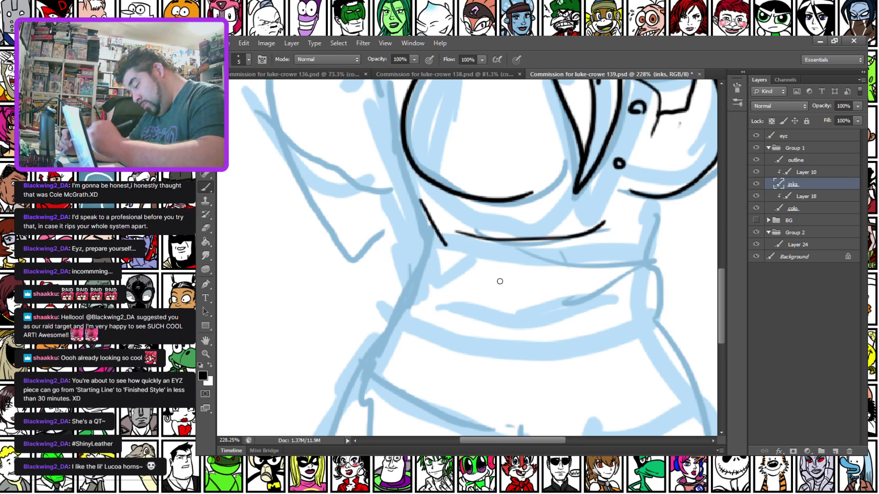
pyautogui.moveTo(456, 249)
pyautogui.mouseDown()
pyautogui.moveTo(526, 276)
pyautogui.moveTo(613, 269)
pyautogui.moveTo(595, 284)
pyautogui.mouseUp()
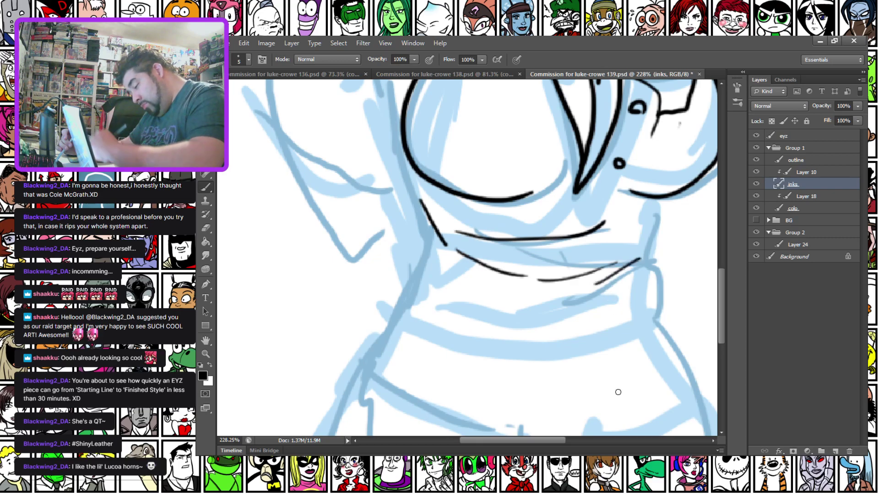
# Ink both side contours of the torso, from under the bust through the bunched waist and down the hips.
pyautogui.moveTo(666, 197); pyautogui.dragTo(656, 277)
pyautogui.moveTo(417, 176); pyautogui.dragTo(445, 245)
pyautogui.moveTo(440, 242); pyautogui.dragTo(394, 374)
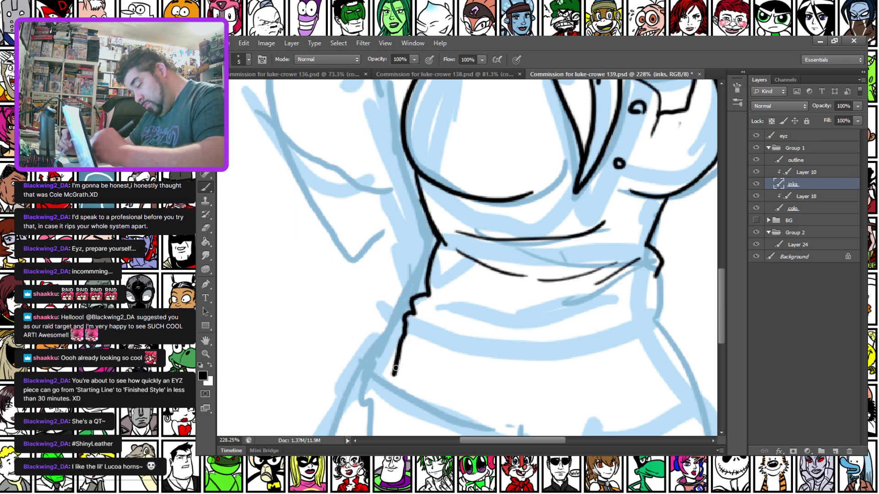
pyautogui.moveTo(561, 307); pyautogui.dragTo(451, 211)
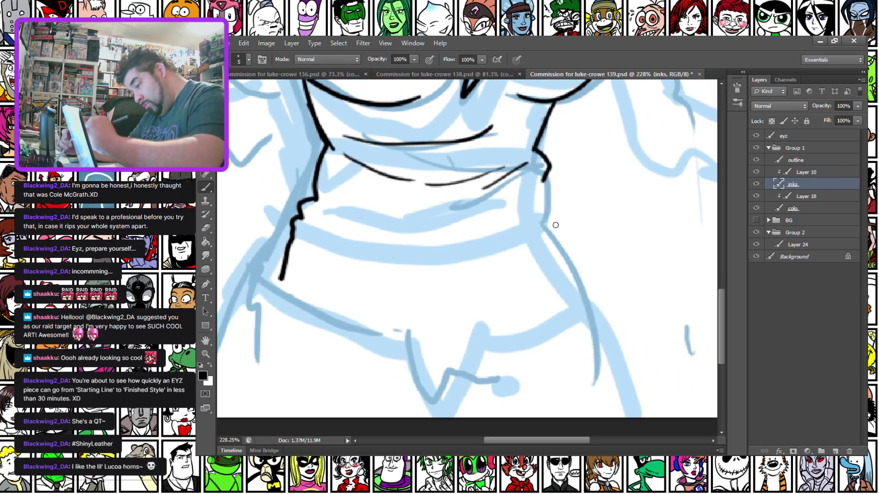
pyautogui.moveTo(548, 184)
pyautogui.mouseDown()
pyautogui.moveTo(547, 223)
pyautogui.moveTo(572, 264)
pyautogui.moveTo(590, 335)
pyautogui.moveTo(590, 384)
pyautogui.mouseUp()
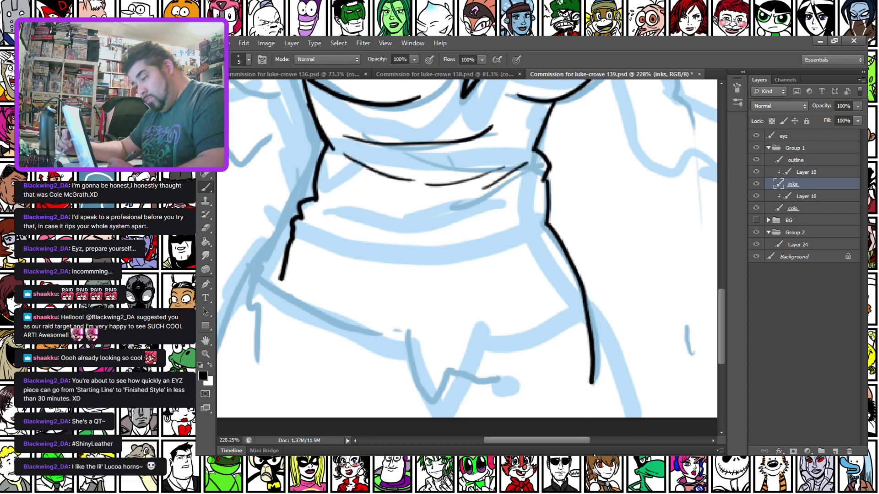
# Ink the tapered fabric creases that fan inward from both sides of the waist.
pyautogui.moveTo(540, 231); pyautogui.dragTo(494, 273)
pyautogui.moveTo(543, 229); pyautogui.dragTo(512, 277)
pyautogui.moveTo(548, 229); pyautogui.dragTo(523, 282)
pyautogui.moveTo(321, 227); pyautogui.dragTo(369, 261)
pyautogui.moveTo(334, 226)
pyautogui.mouseDown()
pyautogui.moveTo(384, 257)
pyautogui.moveTo(405, 250)
pyautogui.mouseUp()
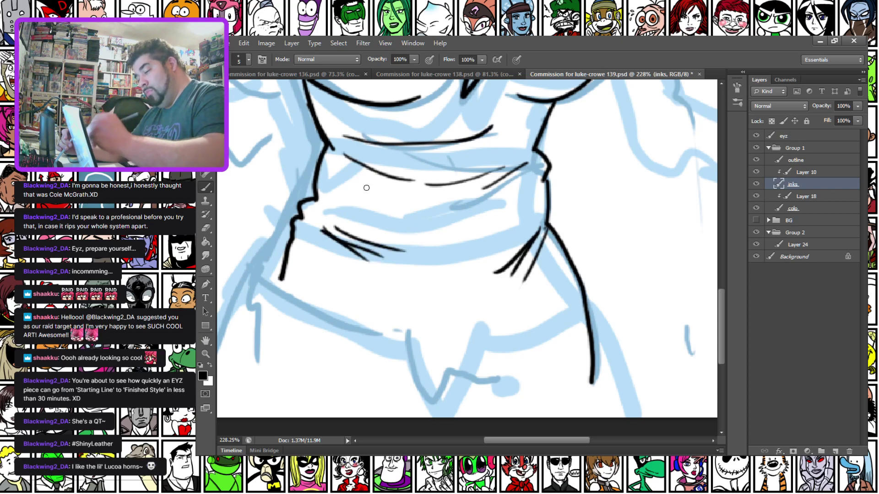
pyautogui.moveTo(354, 197); pyautogui.dragTo(437, 247)
pyautogui.moveTo(529, 199); pyautogui.dragTo(462, 225)
# Ink the inner and outer contours of the raised arm on the figure's left side of the canvas, curving around the elbow.
pyautogui.moveTo(336, 197); pyautogui.dragTo(451, 415)
pyautogui.moveTo(322, 280); pyautogui.dragTo(370, 269)
pyautogui.moveTo(485, 335); pyautogui.dragTo(386, 324)
pyautogui.moveTo(400, 260); pyautogui.dragTo(394, 299)
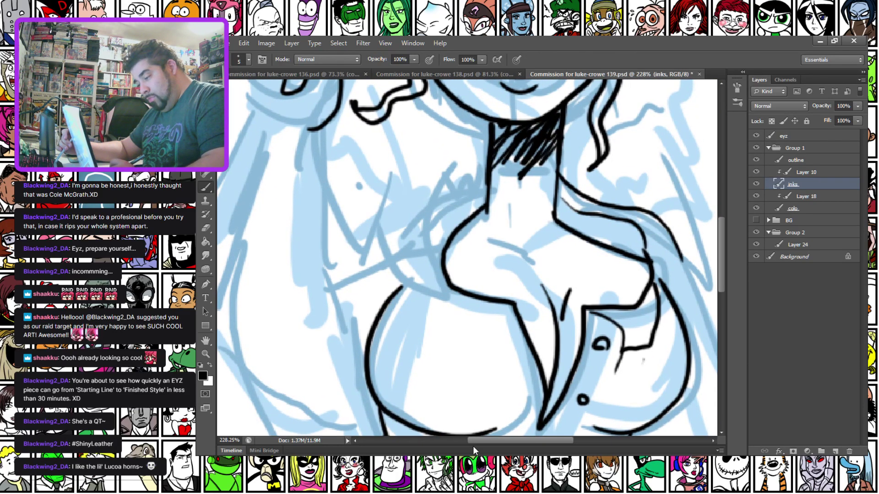
pyautogui.moveTo(353, 245)
pyautogui.mouseDown()
pyautogui.moveTo(457, 269)
pyautogui.moveTo(384, 283)
pyautogui.moveTo(398, 246)
pyautogui.moveTo(375, 230)
pyautogui.mouseUp()
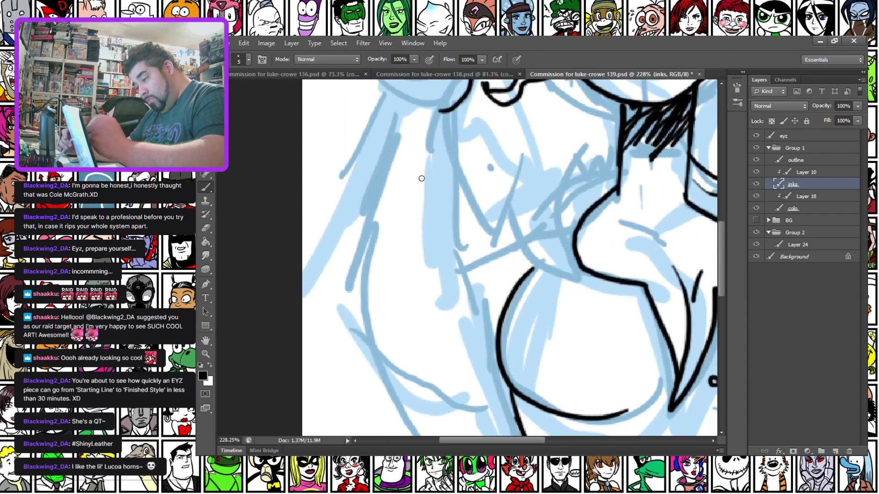
pyautogui.moveTo(443, 170); pyautogui.dragTo(453, 293)
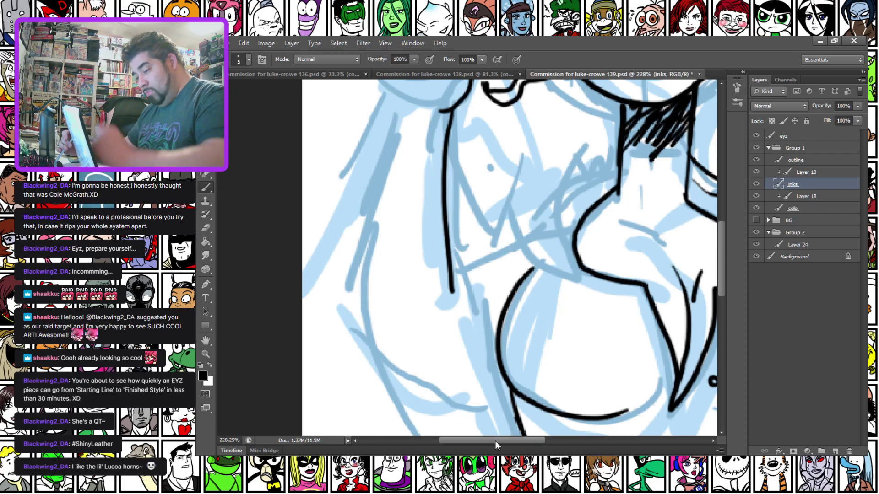
pyautogui.moveTo(392, 124)
pyautogui.mouseDown()
pyautogui.moveTo(366, 214)
pyautogui.moveTo(360, 289)
pyautogui.moveTo(372, 326)
pyautogui.moveTo(405, 356)
pyautogui.moveTo(452, 389)
pyautogui.moveTo(479, 387)
pyautogui.mouseUp()
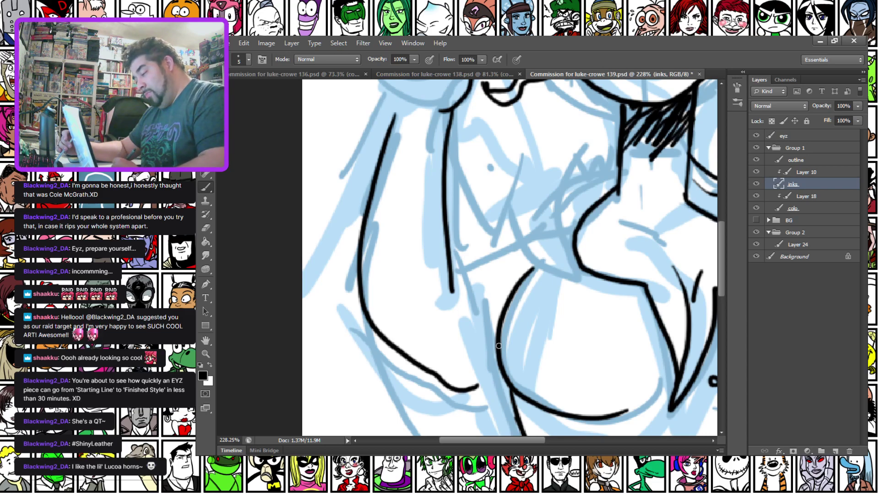
# Ink the two collarbone lines below the neck, inside the open shirt collar.
pyautogui.moveTo(607, 217); pyautogui.dragTo(463, 270)
pyautogui.moveTo(554, 267); pyautogui.dragTo(522, 291)
pyautogui.moveTo(442, 282); pyautogui.dragTo(500, 294)
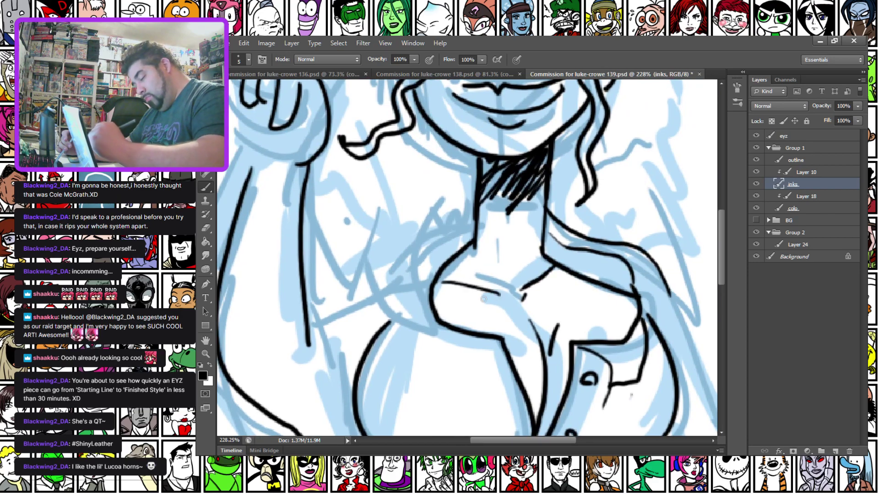
# Ink the back edge of the hair lock framing the face, the ear outline behind it, and the inner folds of the opposite ear.
pyautogui.moveTo(322, 169); pyautogui.dragTo(363, 355)
pyautogui.moveTo(341, 261); pyautogui.dragTo(330, 250)
pyautogui.moveTo(439, 255); pyautogui.dragTo(446, 299)
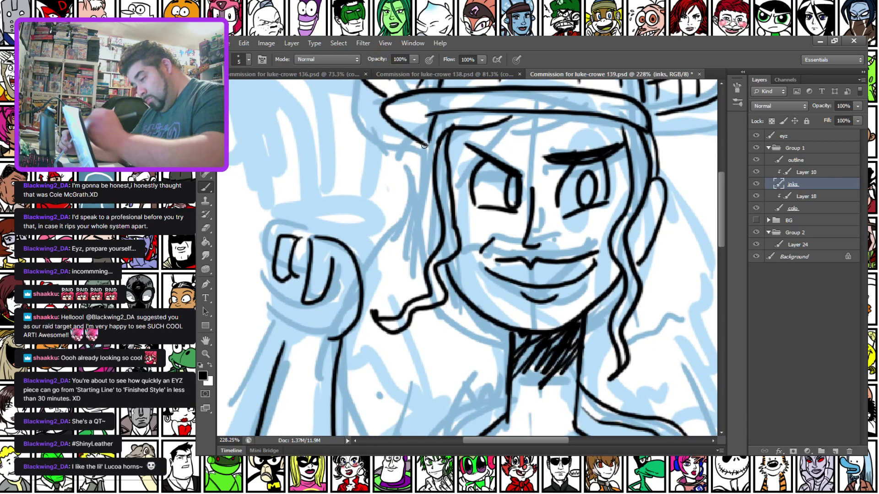
pyautogui.moveTo(430, 148)
pyautogui.mouseDown()
pyautogui.moveTo(429, 275)
pyautogui.moveTo(439, 315)
pyautogui.moveTo(447, 301)
pyautogui.moveTo(442, 317)
pyautogui.moveTo(448, 309)
pyautogui.moveTo(452, 328)
pyautogui.mouseUp()
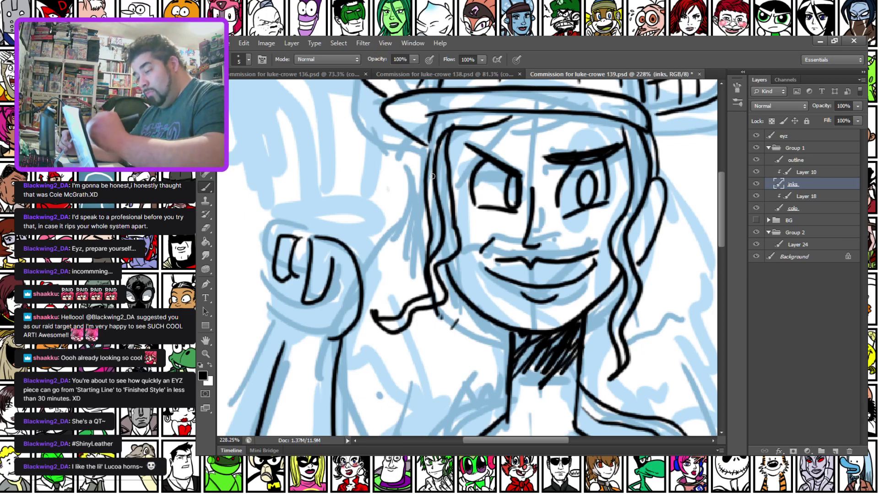
pyautogui.moveTo(425, 174); pyautogui.dragTo(415, 202)
pyautogui.moveTo(651, 187)
pyautogui.mouseDown()
pyautogui.moveTo(652, 218)
pyautogui.moveTo(642, 219)
pyautogui.moveTo(634, 247)
pyautogui.mouseUp()
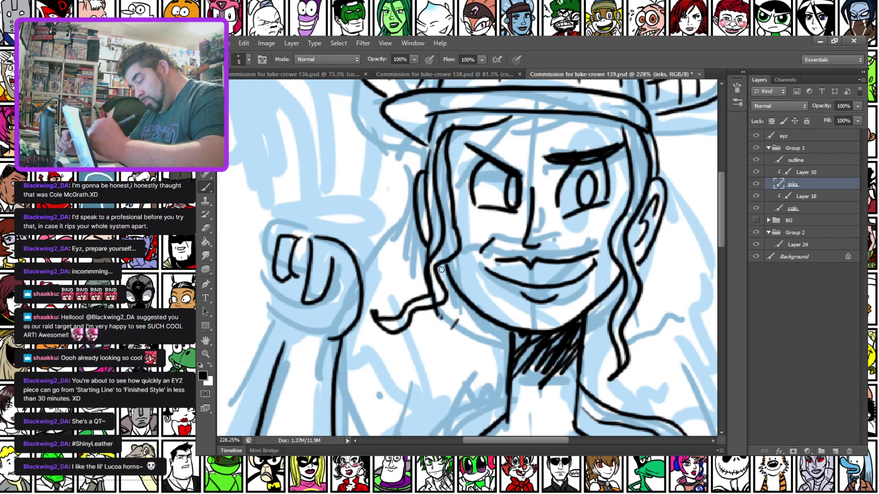
pyautogui.moveTo(488, 240); pyautogui.dragTo(429, 246)
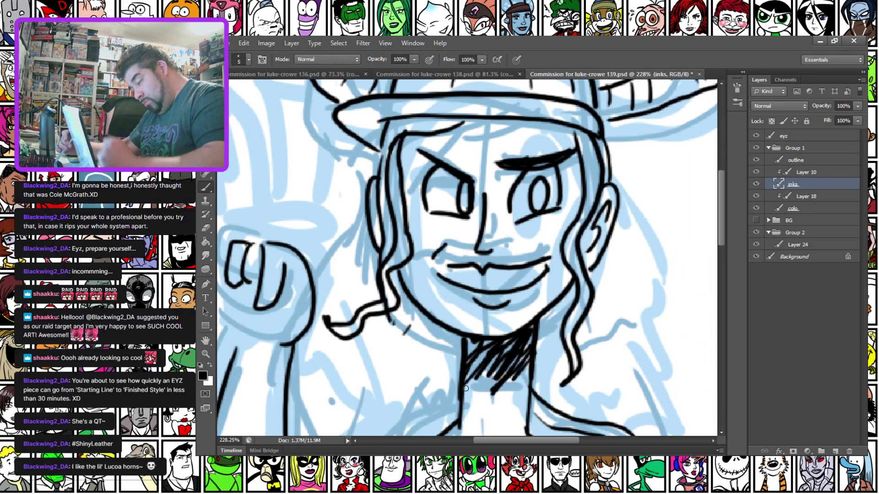
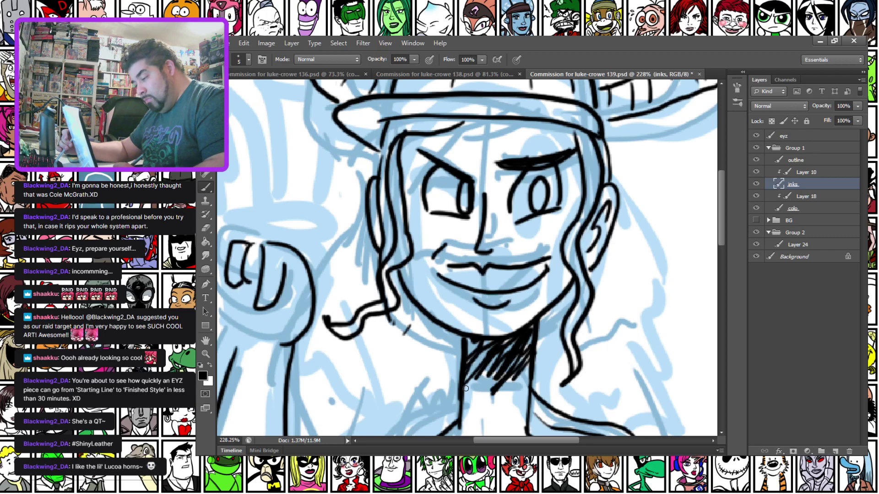
# Ink the raised collar on the figure's left side of the canvas, with its pointed tip and a short shirt crease below it.
pyautogui.moveTo(321, 313); pyautogui.dragTo(501, 294)
pyautogui.moveTo(348, 289)
pyautogui.mouseDown()
pyautogui.moveTo(337, 230)
pyautogui.moveTo(341, 251)
pyautogui.mouseUp()
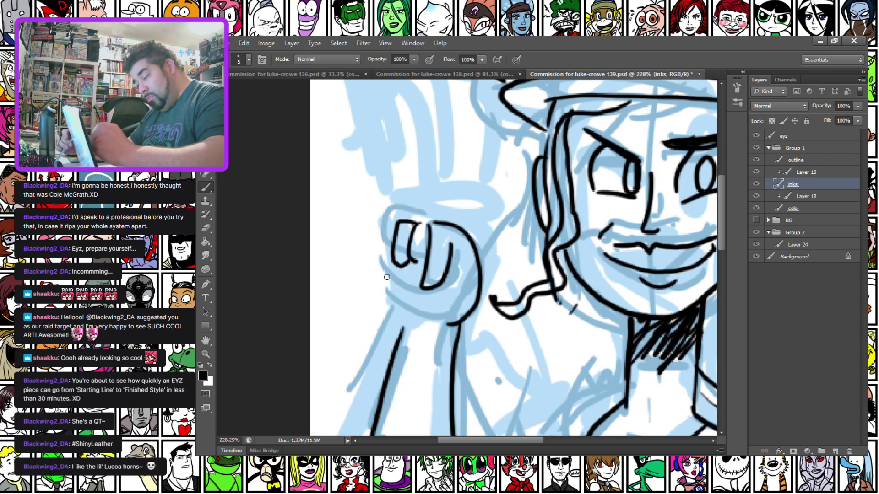
pyautogui.moveTo(486, 387)
pyautogui.mouseDown()
pyautogui.moveTo(335, 215)
pyautogui.moveTo(399, 265)
pyautogui.mouseUp()
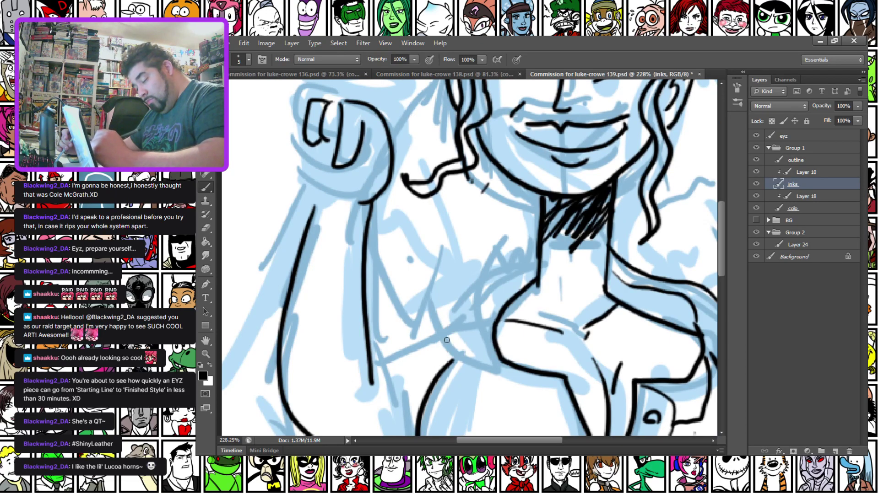
pyautogui.moveTo(487, 332)
pyautogui.mouseDown()
pyautogui.moveTo(356, 223)
pyautogui.moveTo(294, 161)
pyautogui.moveTo(304, 150)
pyautogui.mouseUp()
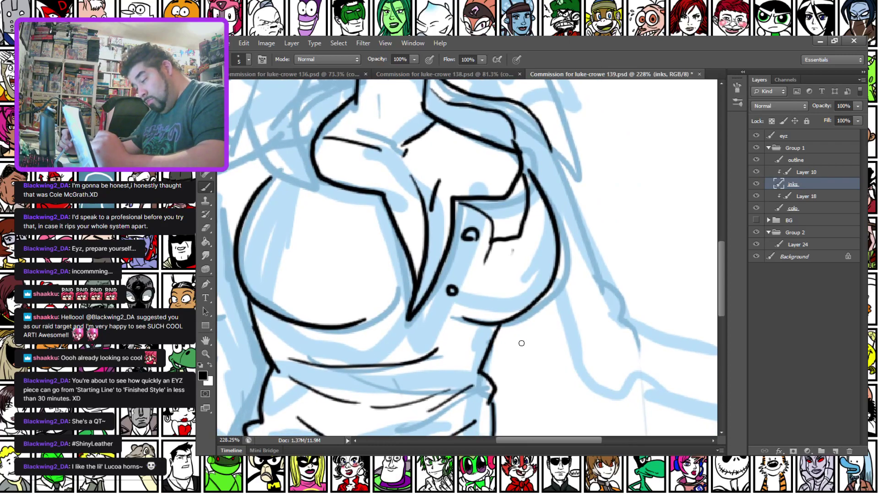
pyautogui.moveTo(382, 350); pyautogui.dragTo(517, 369)
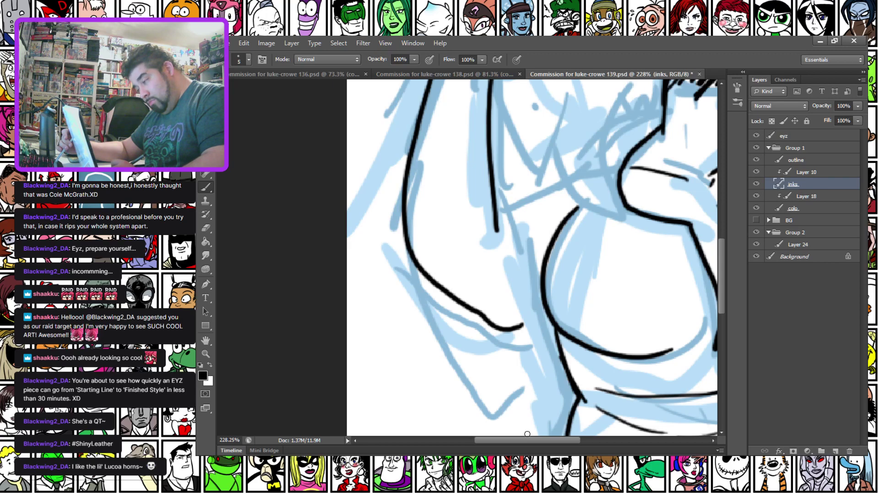
pyautogui.moveTo(481, 156)
pyautogui.mouseDown()
pyautogui.moveTo(377, 257)
pyautogui.moveTo(337, 204)
pyautogui.moveTo(323, 209)
pyautogui.mouseUp()
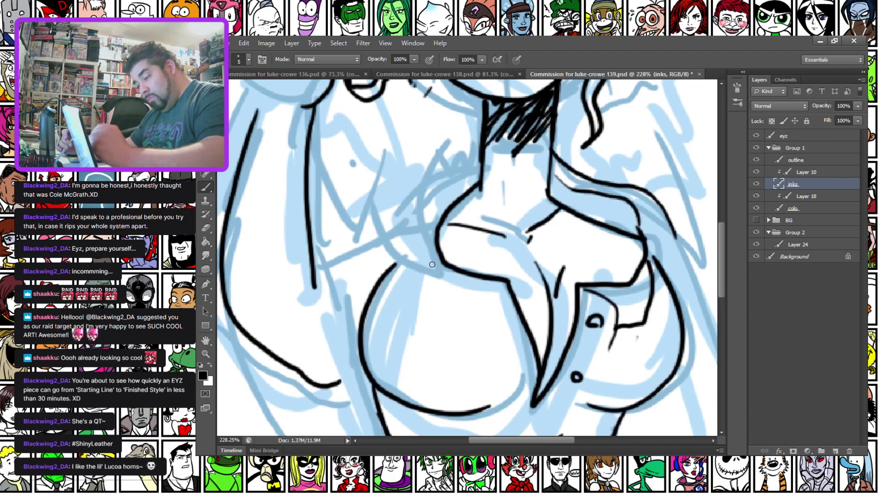
pyautogui.moveTo(437, 266)
pyautogui.mouseDown()
pyautogui.moveTo(406, 240)
pyautogui.moveTo(399, 254)
pyautogui.moveTo(401, 212)
pyautogui.moveTo(440, 168)
pyautogui.moveTo(474, 159)
pyautogui.moveTo(423, 201)
pyautogui.moveTo(412, 228)
pyautogui.moveTo(414, 239)
pyautogui.moveTo(436, 224)
pyautogui.moveTo(454, 310)
pyautogui.mouseUp()
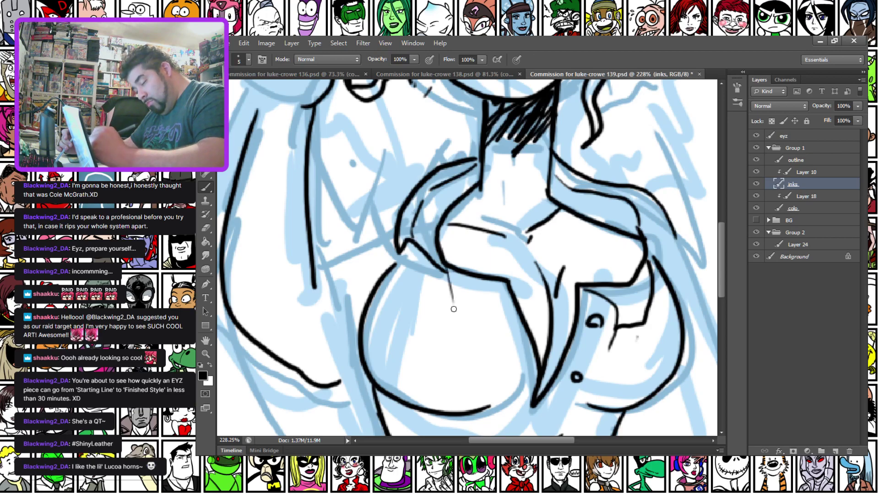
# Ink the outer edge and folded tip of the collar over the shoulder on the right side of the canvas.
pyautogui.moveTo(451, 259); pyautogui.dragTo(439, 308)
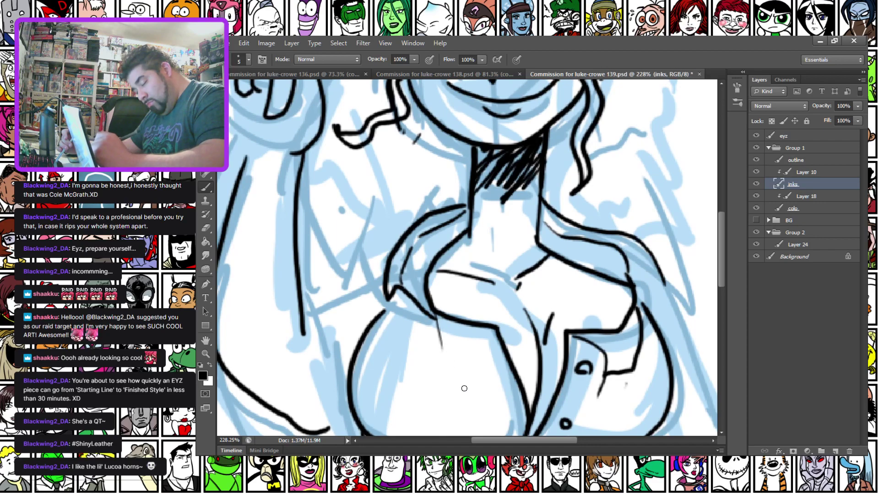
pyautogui.moveTo(470, 318)
pyautogui.mouseDown()
pyautogui.moveTo(420, 278)
pyautogui.moveTo(359, 250)
pyautogui.moveTo(368, 268)
pyautogui.mouseUp()
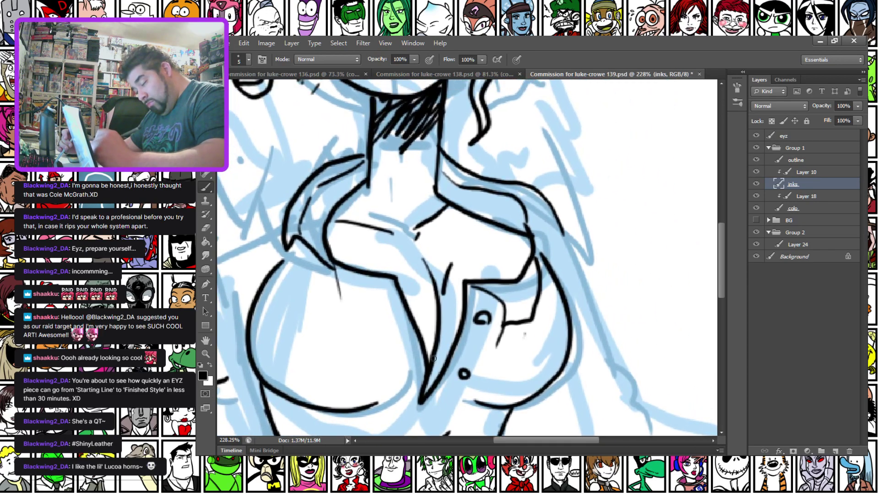
pyautogui.moveTo(423, 377)
pyautogui.mouseDown()
pyautogui.moveTo(424, 355)
pyautogui.moveTo(449, 347)
pyautogui.moveTo(378, 299)
pyautogui.moveTo(378, 315)
pyautogui.mouseUp()
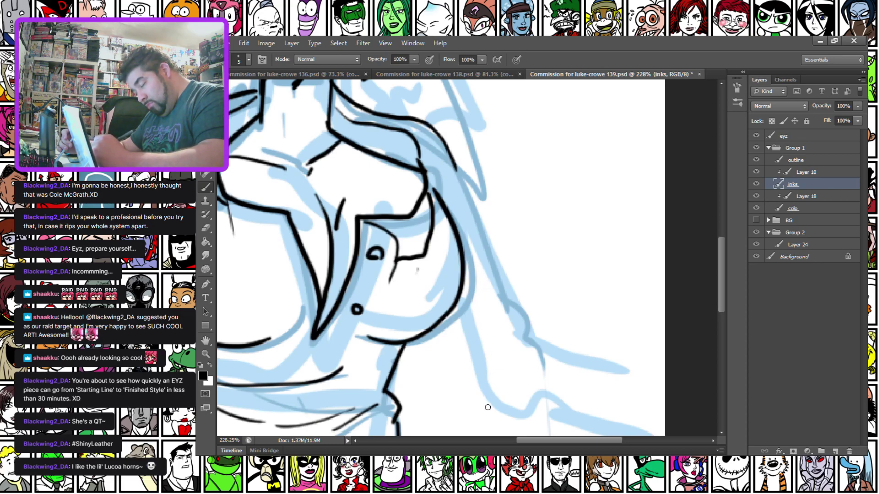
pyautogui.moveTo(417, 178)
pyautogui.mouseDown()
pyautogui.moveTo(434, 193)
pyautogui.moveTo(445, 165)
pyautogui.moveTo(457, 185)
pyautogui.moveTo(453, 177)
pyautogui.mouseUp()
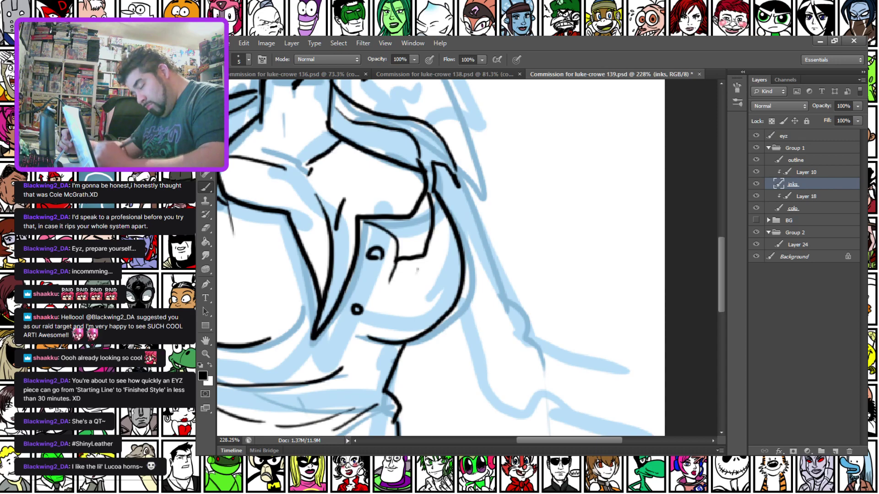
pyautogui.moveTo(388, 221)
pyautogui.mouseDown()
pyautogui.moveTo(381, 290)
pyautogui.moveTo(424, 328)
pyautogui.moveTo(434, 354)
pyautogui.mouseUp()
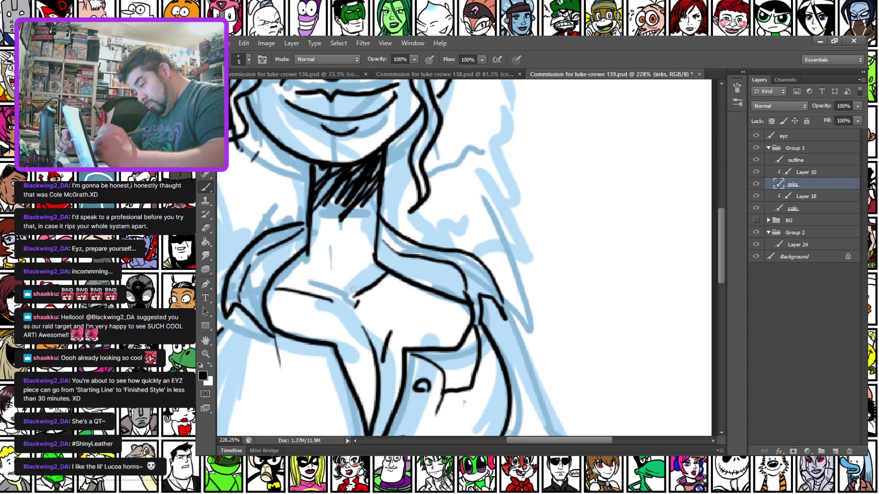
pyautogui.moveTo(440, 424); pyautogui.dragTo(389, 286)
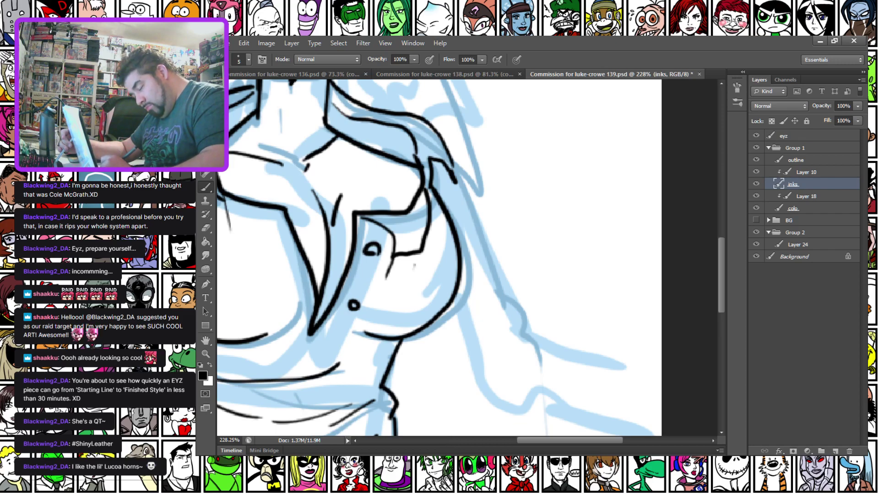
pyautogui.moveTo(387, 185)
pyautogui.mouseDown()
pyautogui.moveTo(485, 278)
pyautogui.moveTo(403, 349)
pyautogui.mouseUp()
pyautogui.moveTo(461, 328); pyautogui.dragTo(492, 364)
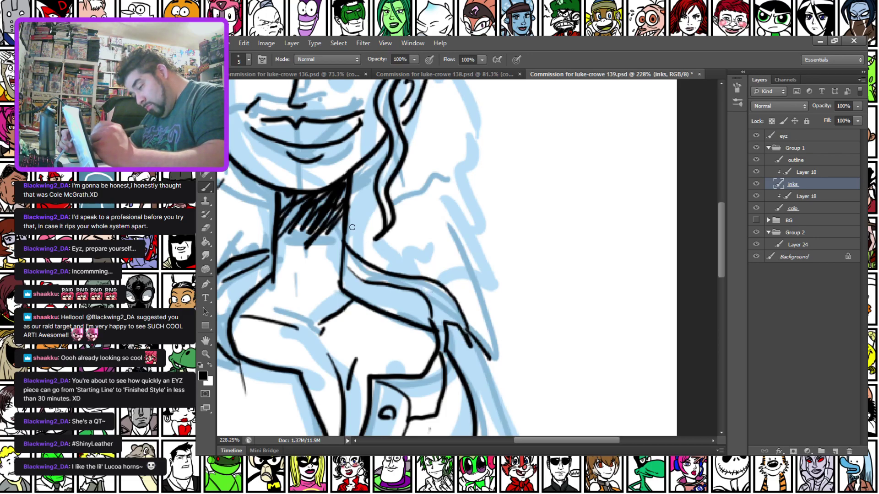
# Ink a line from the side of the neck out over the right-hand collar, undoing and redrawing the first stroke.
pyautogui.moveTo(350, 224); pyautogui.dragTo(424, 339)
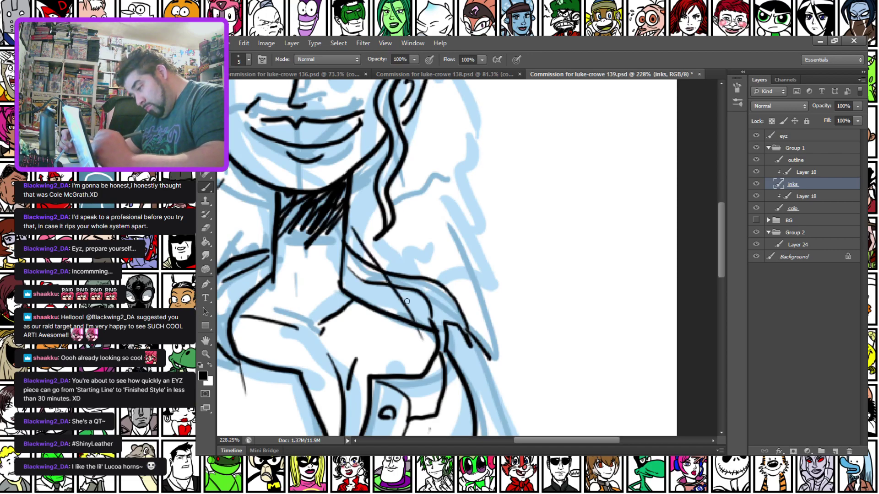
pyautogui.hotkey('ctrl', 'z')
pyautogui.moveTo(348, 220)
pyautogui.mouseDown()
pyautogui.moveTo(362, 233)
pyautogui.moveTo(435, 256)
pyautogui.moveTo(471, 293)
pyautogui.moveTo(494, 353)
pyautogui.moveTo(469, 319)
pyautogui.mouseUp()
# Fill the area behind the neck and above the left-hand collar with dense black hatching.
pyautogui.moveTo(309, 306)
pyautogui.mouseDown()
pyautogui.moveTo(388, 300)
pyautogui.moveTo(592, 318)
pyautogui.mouseUp()
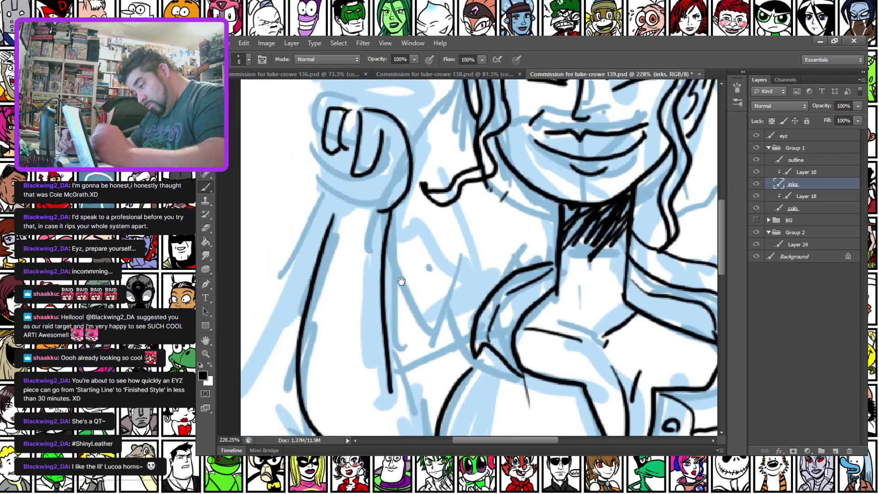
pyautogui.moveTo(556, 226)
pyautogui.mouseDown()
pyautogui.moveTo(543, 210)
pyautogui.moveTo(537, 252)
pyautogui.moveTo(520, 226)
pyautogui.moveTo(506, 277)
pyautogui.mouseUp()
pyautogui.moveTo(471, 303)
pyautogui.mouseDown()
pyautogui.moveTo(510, 263)
pyautogui.moveTo(498, 261)
pyautogui.moveTo(500, 251)
pyautogui.moveTo(557, 202)
pyautogui.mouseUp()
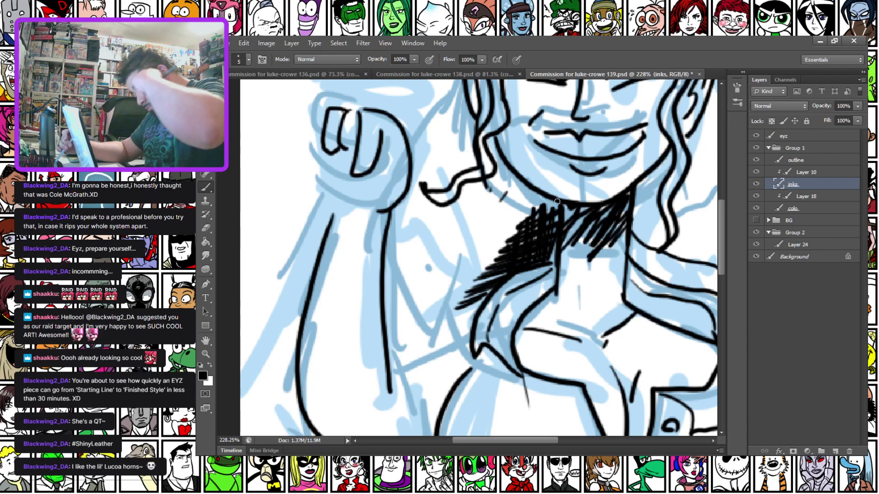
# Ink the wavy outer hair strands beside the left-hand ear, flowing from the hat brim down toward the hatched shadow.
pyautogui.moveTo(378, 144)
pyautogui.mouseDown()
pyautogui.moveTo(390, 163)
pyautogui.moveTo(410, 320)
pyautogui.mouseUp()
pyautogui.moveTo(404, 229)
pyautogui.mouseDown()
pyautogui.moveTo(404, 178)
pyautogui.moveTo(417, 156)
pyautogui.mouseUp()
pyautogui.moveTo(495, 141)
pyautogui.mouseDown()
pyautogui.moveTo(487, 164)
pyautogui.moveTo(497, 208)
pyautogui.moveTo(464, 285)
pyautogui.moveTo(518, 230)
pyautogui.mouseUp()
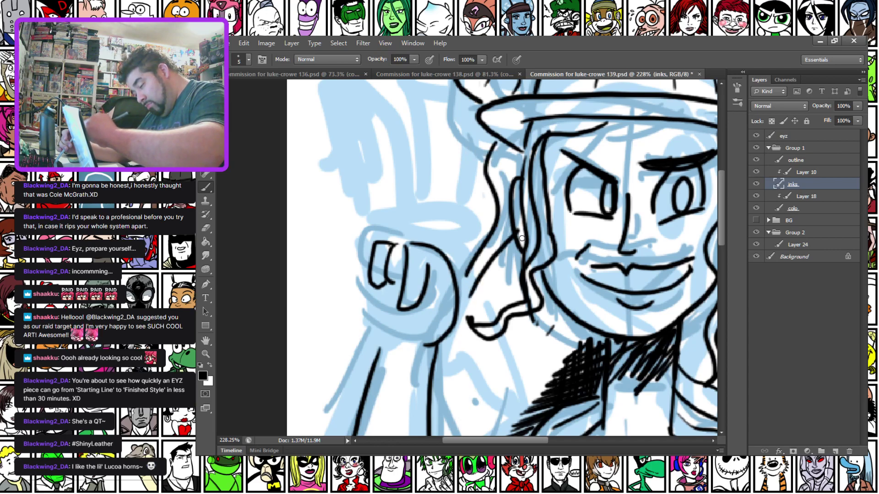
pyautogui.moveTo(545, 319); pyautogui.dragTo(549, 380)
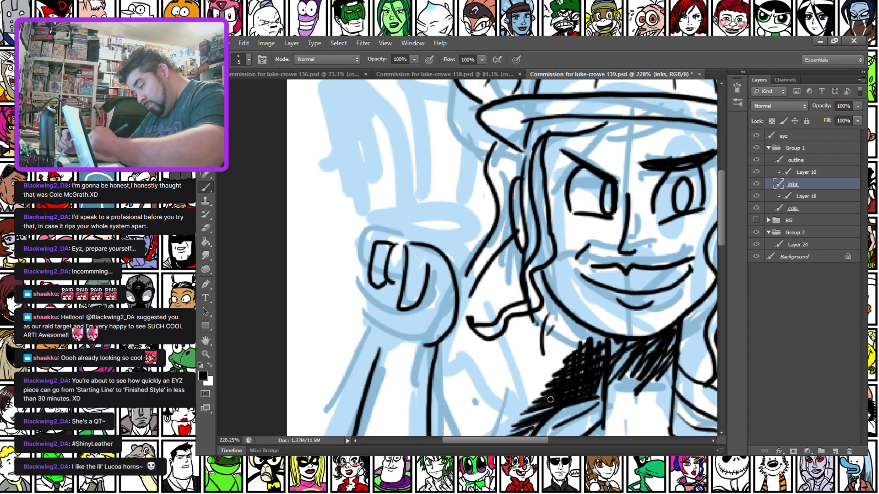
pyautogui.moveTo(528, 325); pyautogui.dragTo(534, 399)
# Ink an extra contour line along the raised arm's elbow and short creases beneath both sides of the bust.
pyautogui.moveTo(446, 288)
pyautogui.mouseDown()
pyautogui.moveTo(466, 249)
pyautogui.moveTo(432, 262)
pyautogui.moveTo(431, 207)
pyautogui.moveTo(388, 257)
pyautogui.moveTo(443, 324)
pyautogui.moveTo(464, 316)
pyautogui.moveTo(485, 337)
pyautogui.mouseUp()
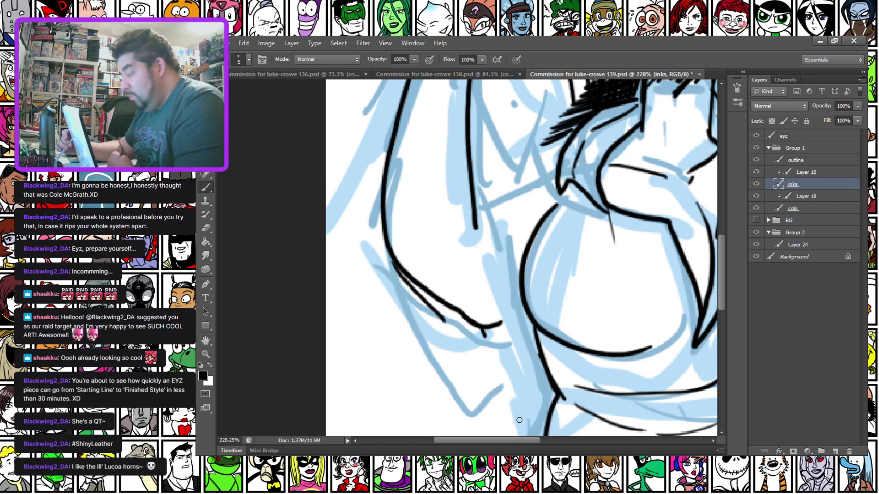
pyautogui.moveTo(545, 342)
pyautogui.mouseDown()
pyautogui.moveTo(561, 367)
pyautogui.moveTo(568, 358)
pyautogui.mouseUp()
pyautogui.moveTo(564, 346); pyautogui.dragTo(576, 360)
pyautogui.moveTo(644, 380); pyautogui.dragTo(457, 278)
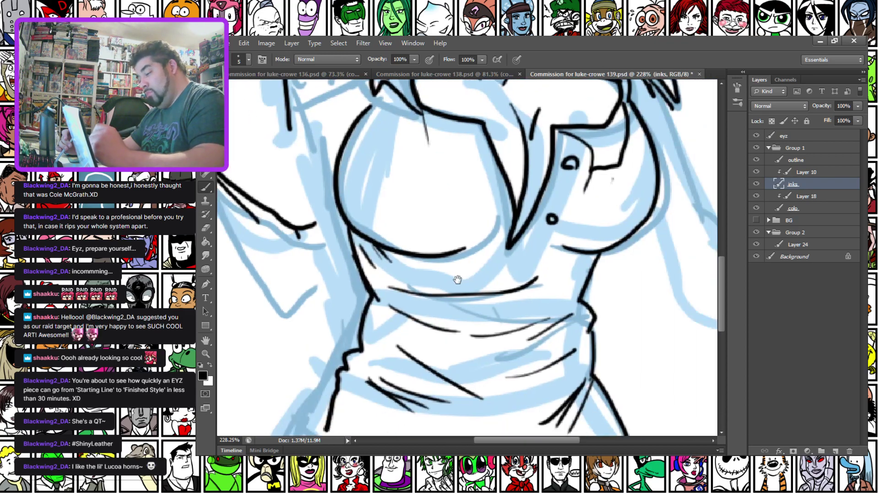
pyautogui.moveTo(585, 251); pyautogui.dragTo(556, 260)
pyautogui.moveTo(581, 255); pyautogui.dragTo(561, 272)
# Erase the left hip line below the bunched waist, re-ink it flaring outward, and add the stepped hem between the hips.
pyautogui.moveTo(361, 172); pyautogui.dragTo(376, 81)
pyautogui.moveTo(336, 325)
pyautogui.mouseDown()
pyautogui.moveTo(344, 240)
pyautogui.moveTo(382, 188)
pyautogui.moveTo(387, 225)
pyautogui.moveTo(386, 201)
pyautogui.mouseUp()
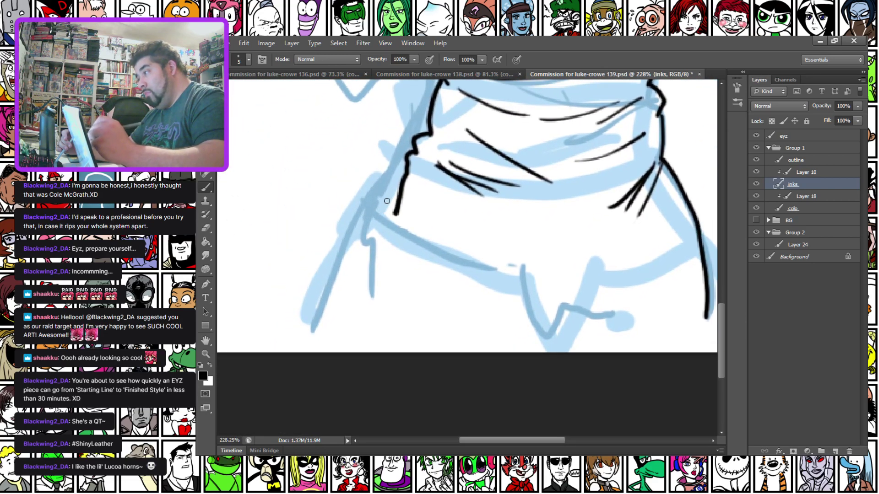
pyautogui.click(205, 227)
pyautogui.moveTo(410, 160); pyautogui.dragTo(393, 214)
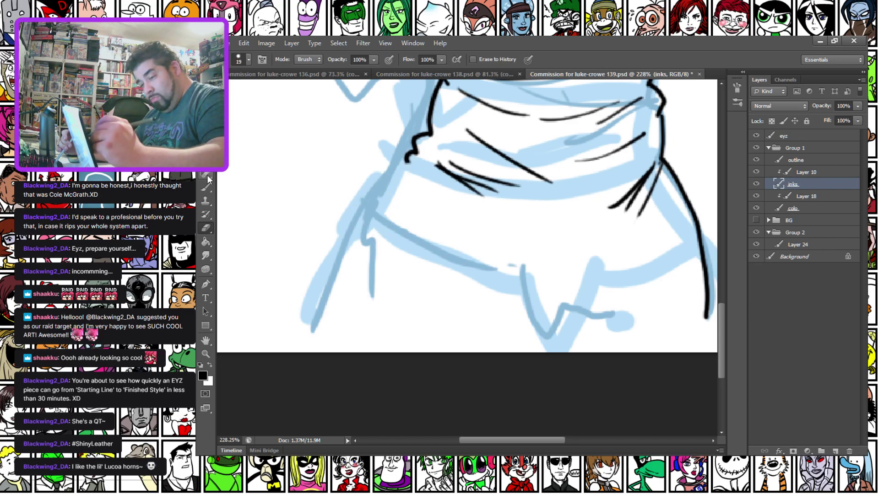
pyautogui.click(206, 187)
pyautogui.moveTo(408, 166)
pyautogui.mouseDown()
pyautogui.moveTo(332, 280)
pyautogui.moveTo(296, 226)
pyautogui.moveTo(321, 259)
pyautogui.mouseUp()
pyautogui.moveTo(468, 274)
pyautogui.mouseDown()
pyautogui.moveTo(471, 292)
pyautogui.moveTo(497, 298)
pyautogui.moveTo(563, 293)
pyautogui.moveTo(582, 258)
pyautogui.mouseUp()
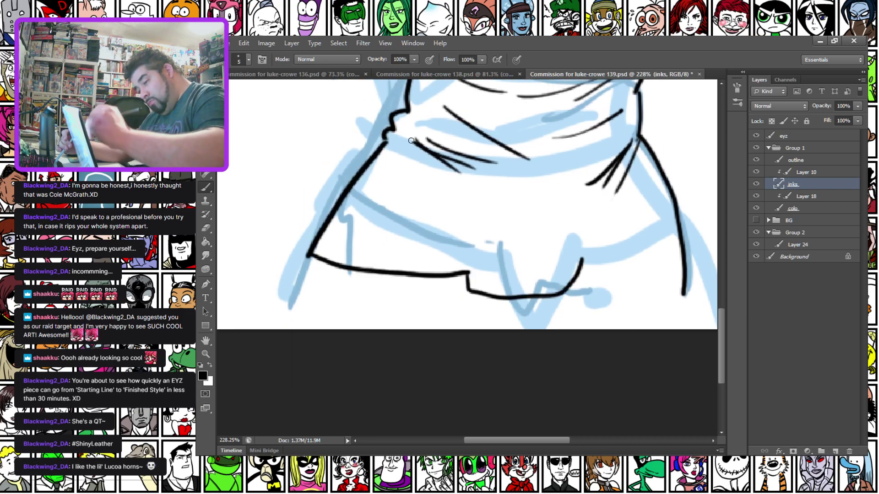
# Thicken the left waist creases and ink two parallel curved lines across the hips as a waistband.
pyautogui.moveTo(403, 135); pyautogui.dragTo(439, 166)
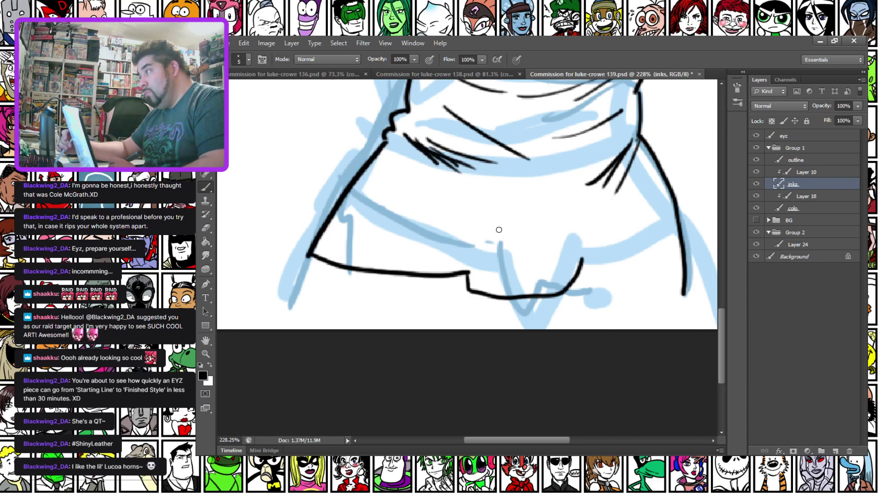
pyautogui.moveTo(359, 129)
pyautogui.mouseDown()
pyautogui.moveTo(349, 226)
pyautogui.moveTo(343, 166)
pyautogui.moveTo(470, 245)
pyautogui.moveTo(576, 242)
pyautogui.moveTo(631, 186)
pyautogui.mouseUp()
pyautogui.moveTo(382, 227)
pyautogui.mouseDown()
pyautogui.moveTo(500, 264)
pyautogui.moveTo(561, 262)
pyautogui.moveTo(617, 244)
pyautogui.moveTo(650, 213)
pyautogui.mouseUp()
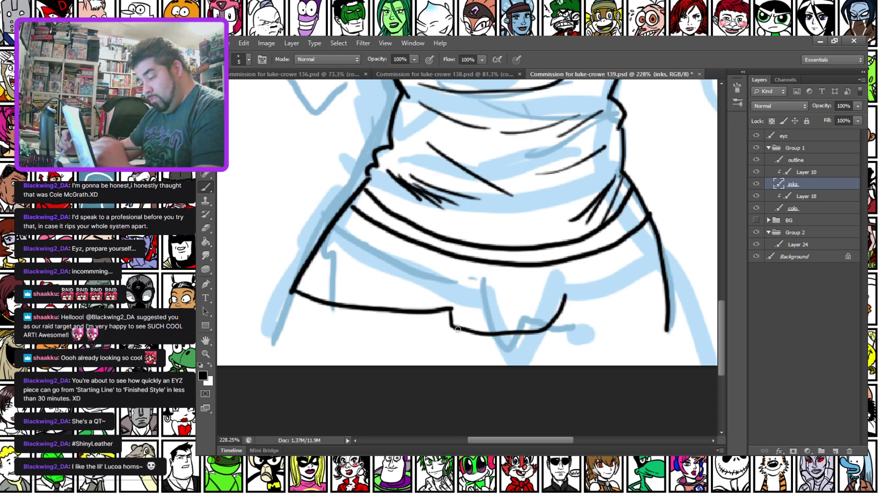
# Ink vertical strap lines with small dark marks below the stepped hem, plus the left thigh outline and its angular seam lines.
pyautogui.moveTo(426, 326)
pyautogui.mouseDown()
pyautogui.moveTo(429, 366)
pyautogui.moveTo(444, 336)
pyautogui.moveTo(451, 365)
pyautogui.mouseUp()
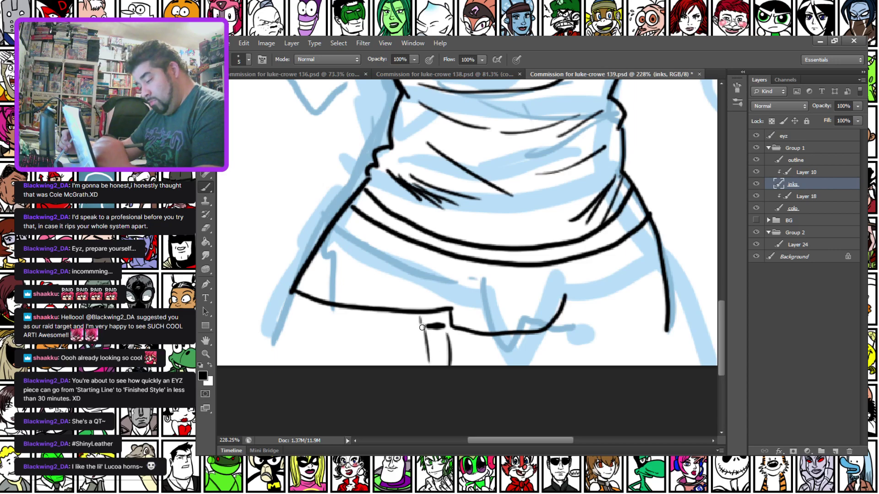
pyautogui.moveTo(552, 333); pyautogui.dragTo(555, 364)
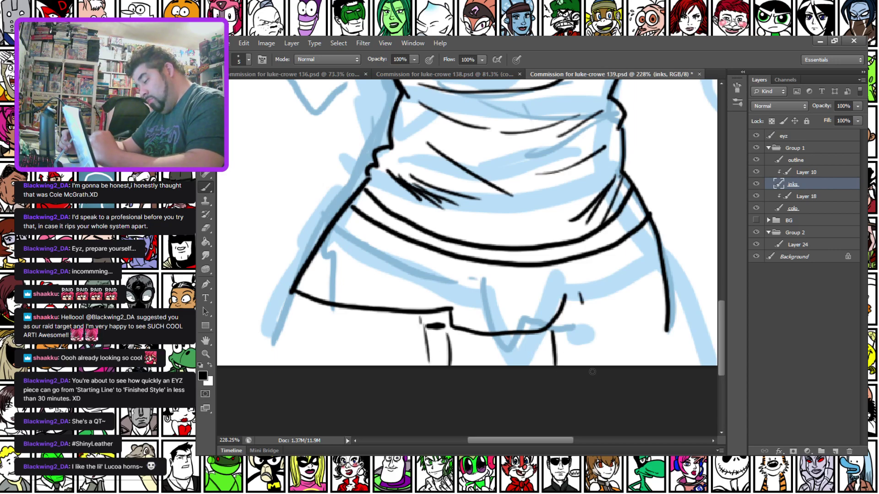
pyautogui.moveTo(580, 302); pyautogui.dragTo(594, 365)
pyautogui.moveTo(568, 324); pyautogui.dragTo(569, 338)
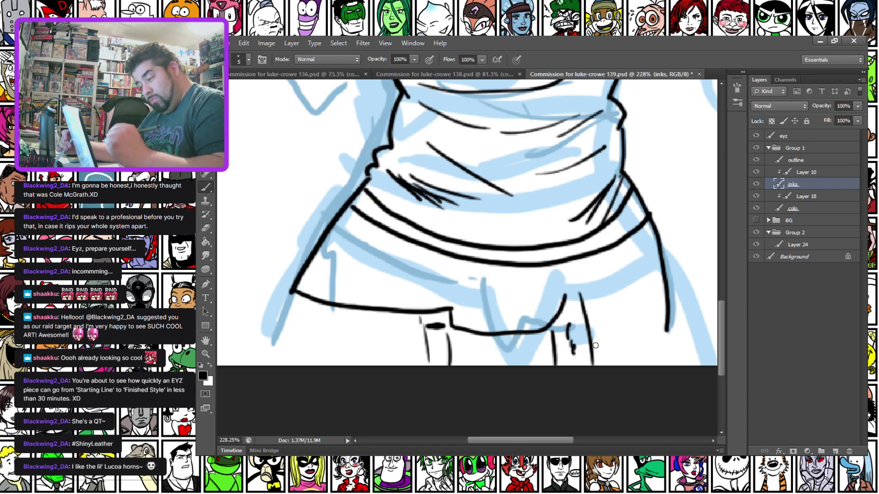
pyautogui.moveTo(294, 295)
pyautogui.mouseDown()
pyautogui.moveTo(265, 365)
pyautogui.moveTo(341, 313)
pyautogui.moveTo(329, 365)
pyautogui.moveTo(318, 349)
pyautogui.mouseUp()
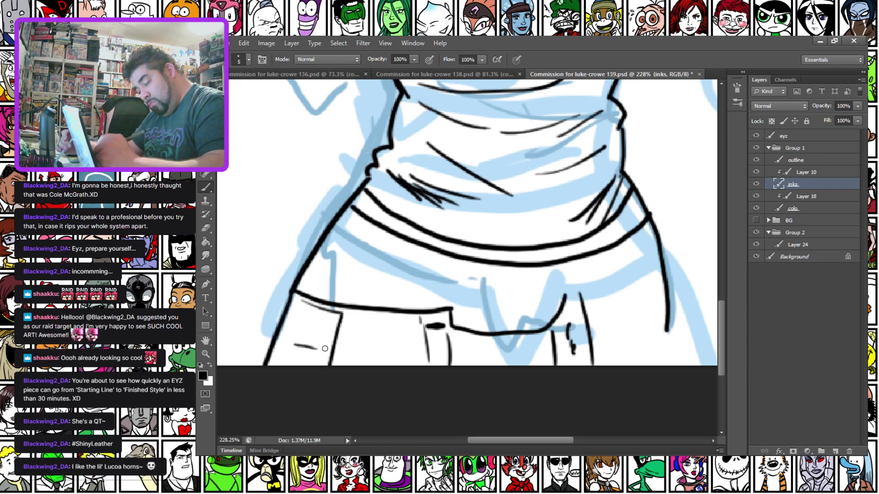
pyautogui.moveTo(351, 321); pyautogui.dragTo(394, 318)
# Erase the lower end of the right hip line, re-ink it down to the canvas edge, and add paired creases along its inside.
pyautogui.moveTo(589, 344); pyautogui.dragTo(440, 275)
pyautogui.press('e')
pyautogui.moveTo(515, 236); pyautogui.dragTo(532, 269)
pyautogui.moveTo(516, 209); pyautogui.dragTo(517, 231)
pyautogui.press('b')
pyautogui.moveTo(517, 190); pyautogui.dragTo(556, 294)
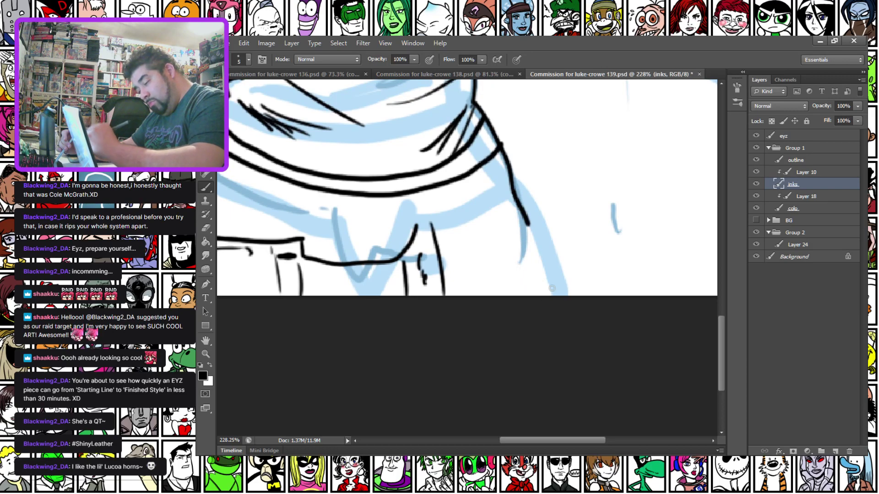
pyautogui.moveTo(511, 191)
pyautogui.mouseDown()
pyautogui.moveTo(463, 224)
pyautogui.moveTo(483, 224)
pyautogui.mouseUp()
pyautogui.moveTo(541, 274); pyautogui.dragTo(517, 295)
pyautogui.moveTo(539, 261); pyautogui.dragTo(508, 295)
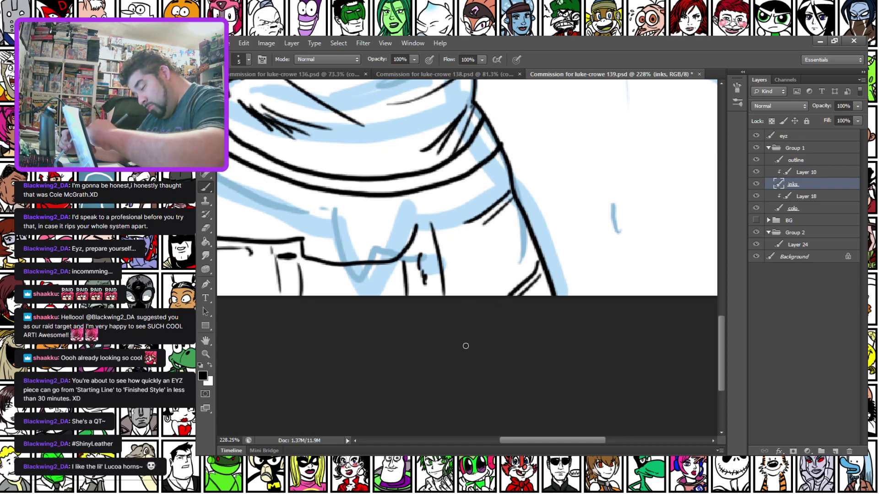
# Ink two short crease lines at the center just below the curved waistband.
pyautogui.moveTo(397, 249)
pyautogui.mouseDown()
pyautogui.moveTo(613, 309)
pyautogui.moveTo(543, 294)
pyautogui.mouseUp()
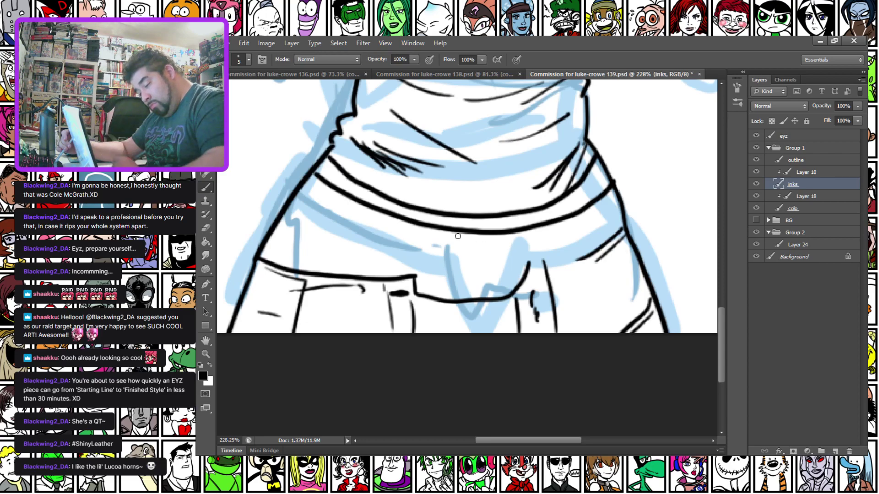
pyautogui.moveTo(360, 207)
pyautogui.mouseDown()
pyautogui.moveTo(371, 422)
pyautogui.moveTo(346, 230)
pyautogui.mouseUp()
pyautogui.moveTo(423, 269)
pyautogui.mouseDown()
pyautogui.moveTo(480, 275)
pyautogui.moveTo(455, 265)
pyautogui.moveTo(441, 282)
pyautogui.moveTo(468, 275)
pyautogui.mouseUp()
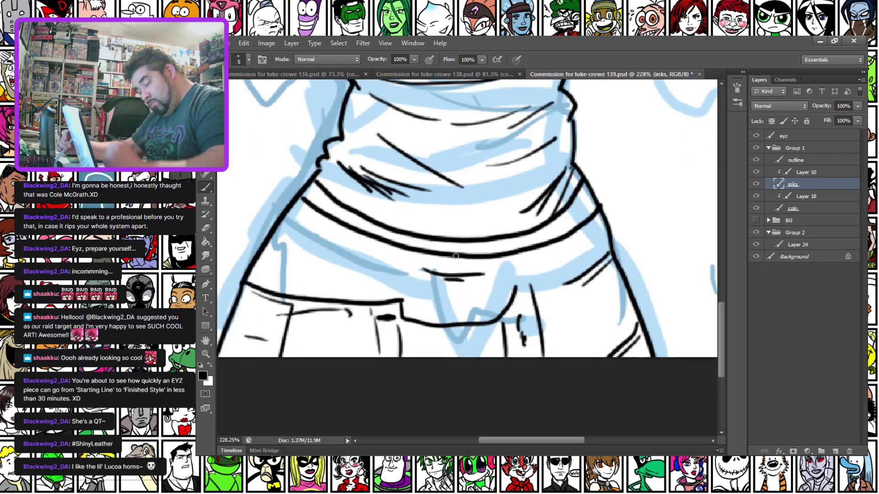
# Ink the right-hand arm from shoulder through the bent elbow, with the forearm sleeve ending in a curved, flared opening.
pyautogui.moveTo(312, 151); pyautogui.dragTo(369, 326)
pyautogui.moveTo(349, 232); pyautogui.dragTo(379, 379)
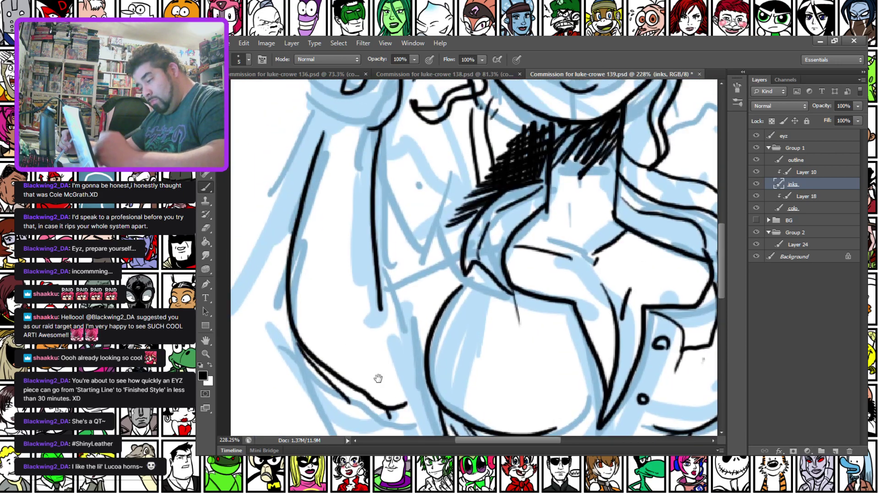
pyautogui.moveTo(348, 197); pyautogui.dragTo(381, 376)
pyautogui.moveTo(334, 212)
pyautogui.mouseDown()
pyautogui.moveTo(361, 354)
pyautogui.moveTo(374, 363)
pyautogui.moveTo(314, 294)
pyautogui.moveTo(365, 365)
pyautogui.moveTo(322, 303)
pyautogui.moveTo(339, 309)
pyautogui.moveTo(385, 381)
pyautogui.mouseUp()
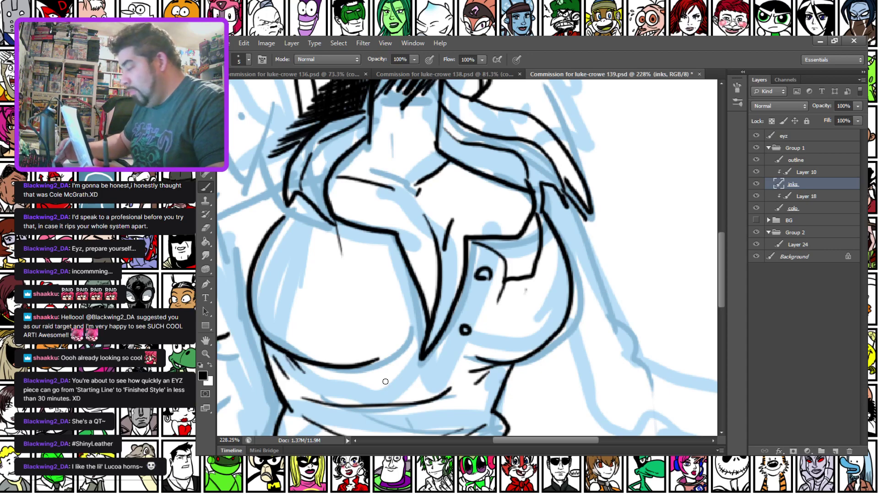
pyautogui.moveTo(503, 221)
pyautogui.mouseDown()
pyautogui.moveTo(381, 145)
pyautogui.moveTo(389, 224)
pyautogui.moveTo(381, 251)
pyautogui.moveTo(438, 213)
pyautogui.moveTo(449, 288)
pyautogui.moveTo(462, 315)
pyautogui.mouseUp()
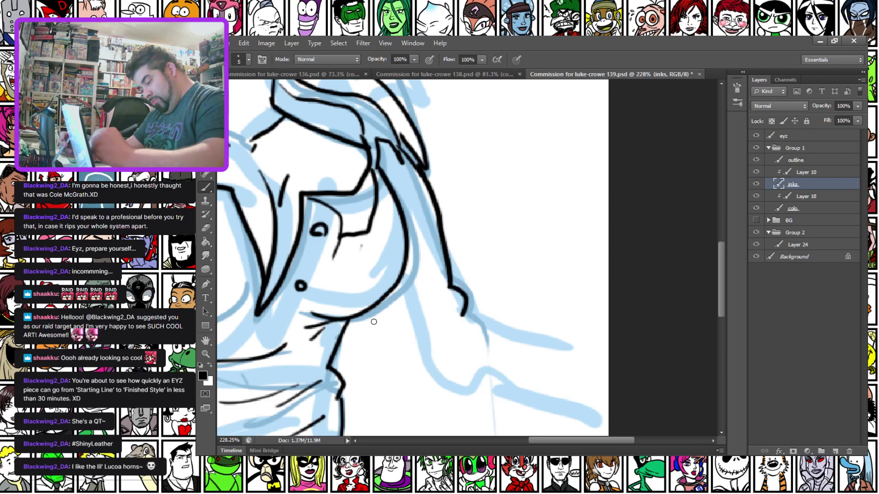
pyautogui.moveTo(374, 307)
pyautogui.mouseDown()
pyautogui.moveTo(426, 380)
pyautogui.moveTo(527, 395)
pyautogui.mouseUp()
pyautogui.moveTo(460, 311)
pyautogui.mouseDown()
pyautogui.moveTo(548, 320)
pyautogui.moveTo(538, 401)
pyautogui.mouseUp()
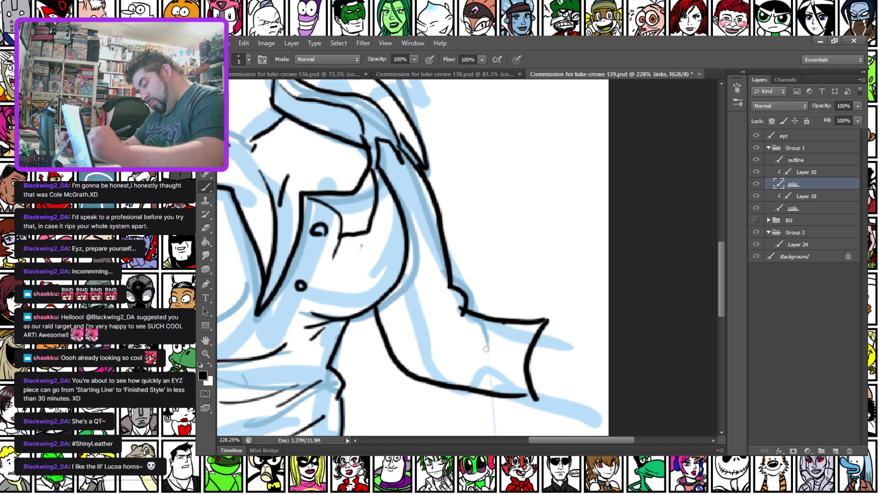
# Ink a curved cuff band on the right-hand sleeve and an open hand with spread fingers and palm creases.
pyautogui.moveTo(502, 324); pyautogui.dragTo(484, 387)
pyautogui.moveTo(549, 336)
pyautogui.mouseDown()
pyautogui.moveTo(591, 326)
pyautogui.moveTo(562, 354)
pyautogui.moveTo(609, 337)
pyautogui.moveTo(609, 383)
pyautogui.moveTo(576, 379)
pyautogui.mouseUp()
pyautogui.moveTo(609, 419)
pyautogui.mouseDown()
pyautogui.moveTo(561, 390)
pyautogui.moveTo(585, 418)
pyautogui.moveTo(572, 426)
pyautogui.mouseUp()
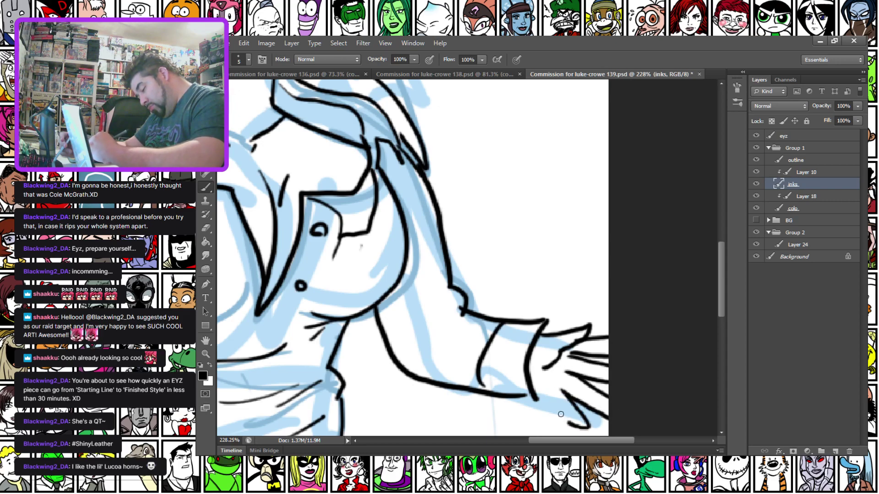
pyautogui.moveTo(543, 389); pyautogui.dragTo(573, 427)
pyautogui.moveTo(539, 378); pyautogui.dragTo(556, 407)
pyautogui.moveTo(578, 340); pyautogui.dragTo(556, 384)
pyautogui.hotkey('ctrl', 'z')
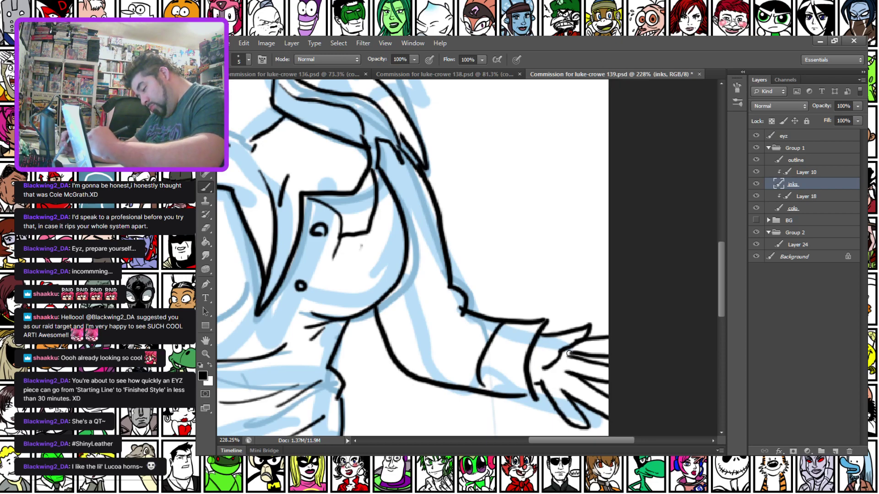
pyautogui.moveTo(572, 346); pyautogui.dragTo(553, 393)
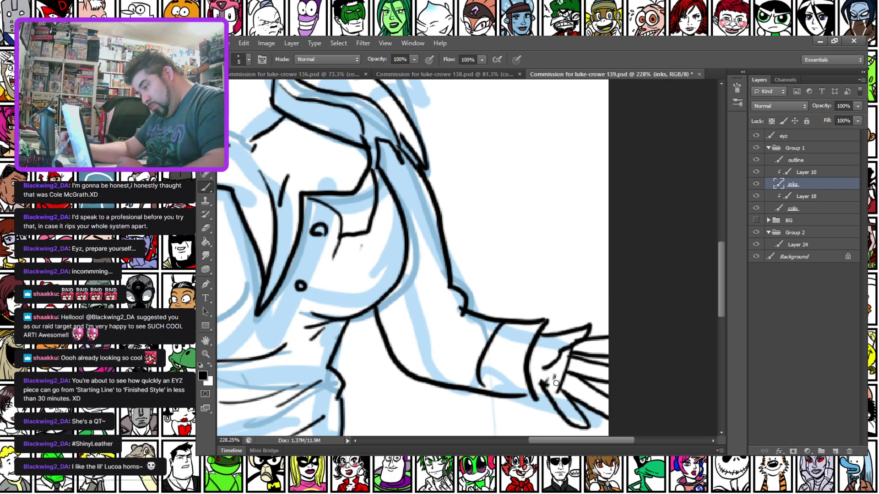
# Ink the shoulder line from the raised arm toward the collar and join the arm's elbow to the side of the bust.
pyautogui.moveTo(438, 287)
pyautogui.mouseDown()
pyautogui.moveTo(433, 319)
pyautogui.moveTo(416, 340)
pyautogui.mouseUp()
pyautogui.moveTo(446, 319)
pyautogui.mouseDown()
pyautogui.moveTo(419, 348)
pyautogui.moveTo(687, 367)
pyautogui.mouseUp()
pyautogui.moveTo(371, 209)
pyautogui.mouseDown()
pyautogui.moveTo(383, 222)
pyautogui.moveTo(451, 153)
pyautogui.moveTo(427, 195)
pyautogui.moveTo(446, 174)
pyautogui.mouseUp()
pyautogui.hotkey('ctrl', 'z')
pyautogui.moveTo(419, 305); pyautogui.dragTo(392, 323)
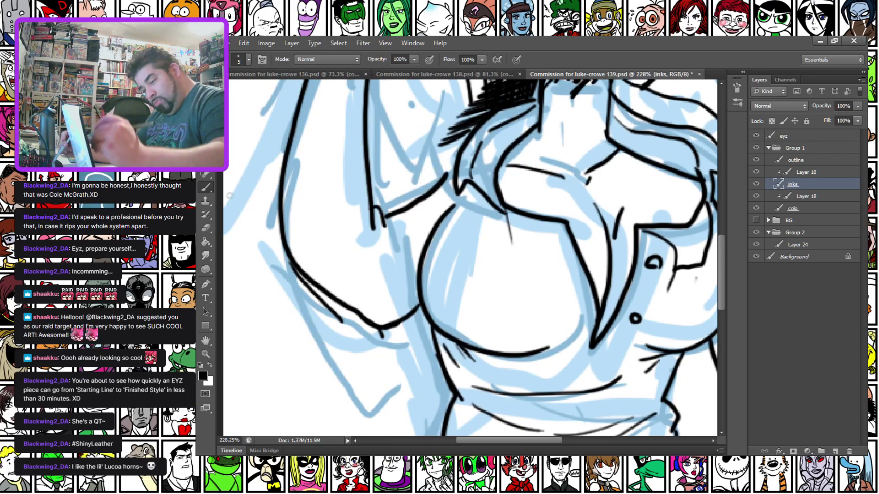
# Erase the extra contour at the raised arm's elbow and the upper part of the forearm's outer line.
pyautogui.click(206, 228)
pyautogui.moveTo(308, 289); pyautogui.dragTo(339, 317)
pyautogui.moveTo(372, 332); pyautogui.dragTo(384, 320)
pyautogui.moveTo(280, 104)
pyautogui.mouseDown()
pyautogui.moveTo(304, 330)
pyautogui.moveTo(302, 296)
pyautogui.mouseUp()
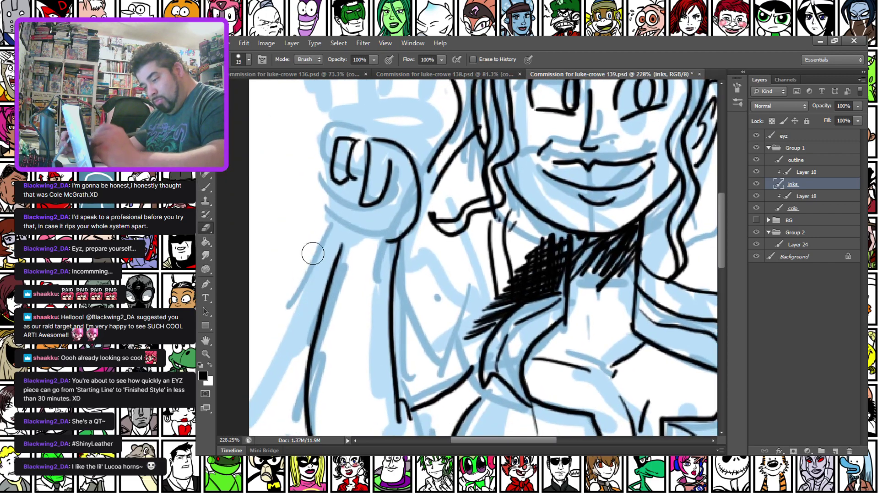
pyautogui.click(206, 187)
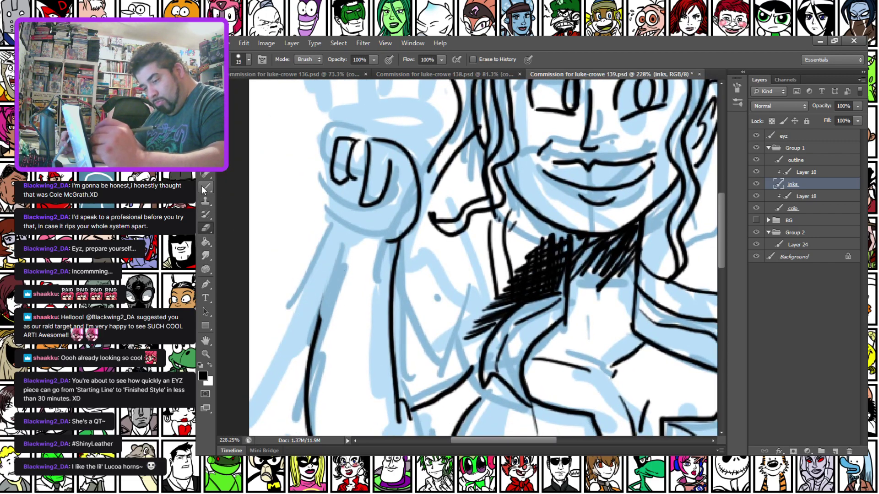
# Ink a jagged, notched sleeve cuff on the raised forearm, with long creases below it and a short wrist line above.
pyautogui.moveTo(394, 259)
pyautogui.mouseDown()
pyautogui.moveTo(360, 272)
pyautogui.moveTo(345, 309)
pyautogui.moveTo(343, 251)
pyautogui.moveTo(309, 255)
pyautogui.moveTo(311, 295)
pyautogui.moveTo(345, 355)
pyautogui.moveTo(356, 421)
pyautogui.mouseUp()
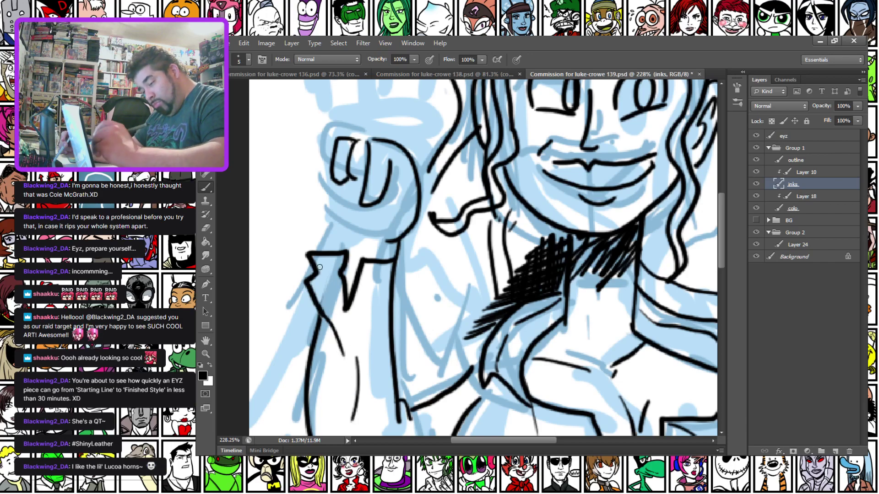
pyautogui.moveTo(341, 329); pyautogui.dragTo(349, 380)
pyautogui.moveTo(310, 227)
pyautogui.mouseDown()
pyautogui.moveTo(304, 327)
pyautogui.moveTo(336, 321)
pyautogui.mouseUp()
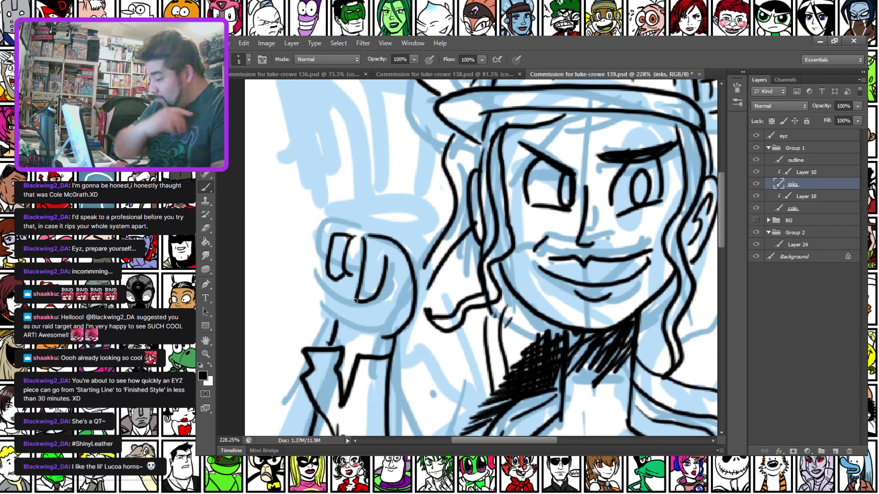
# Select the inked raised hand with the lasso, delete it, and clear the selection.
pyautogui.press('l')
pyautogui.moveTo(296, 188)
pyautogui.mouseDown()
pyautogui.moveTo(316, 296)
pyautogui.moveTo(398, 345)
pyautogui.moveTo(255, 220)
pyautogui.mouseUp()
pyautogui.press('Delete')
pyautogui.hotkey('ctrl', 'd')
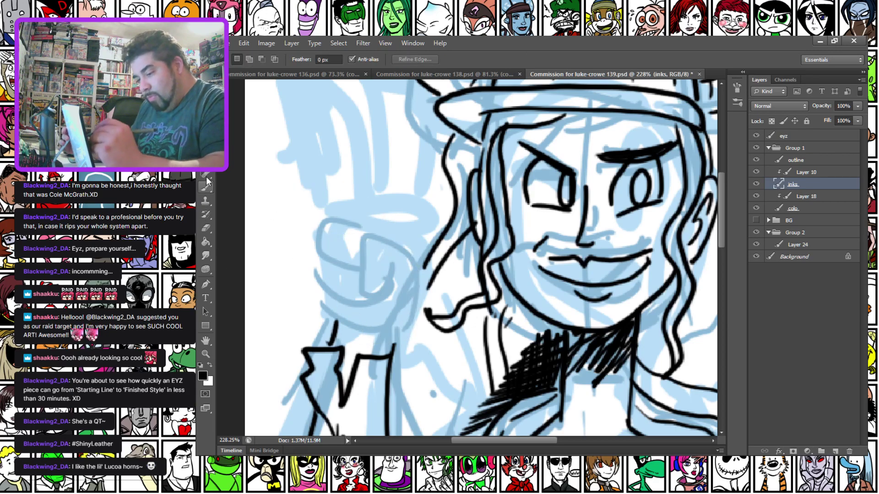
pyautogui.press('b')
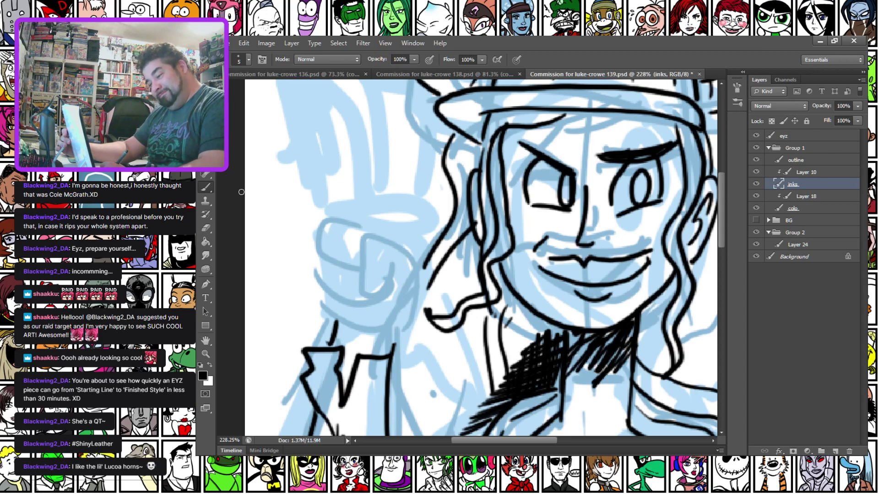
# Re-ink the raised hand as a peace sign with two upright fingers, folded fingers and thumb, and a rounded palm edge.
pyautogui.moveTo(283, 209); pyautogui.dragTo(334, 338)
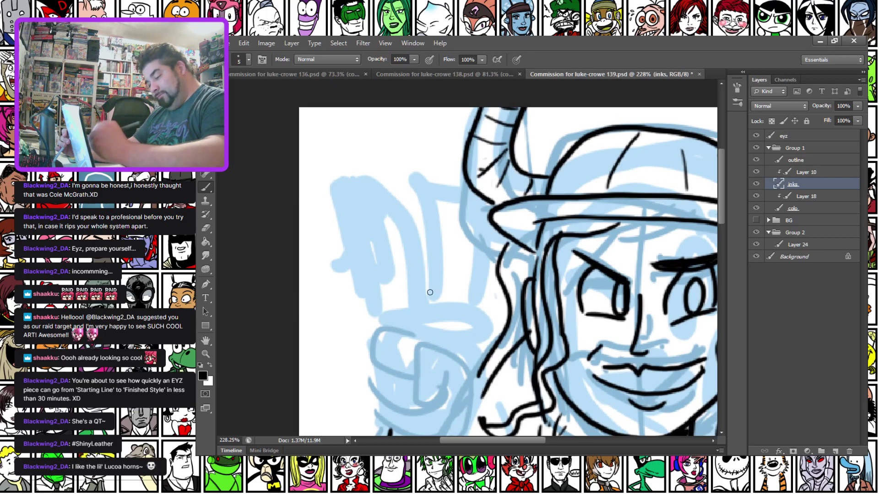
pyautogui.moveTo(421, 347)
pyautogui.mouseDown()
pyautogui.moveTo(410, 402)
pyautogui.moveTo(443, 364)
pyautogui.moveTo(436, 339)
pyautogui.moveTo(476, 384)
pyautogui.mouseUp()
pyautogui.moveTo(474, 351)
pyautogui.mouseDown()
pyautogui.moveTo(477, 257)
pyautogui.moveTo(445, 239)
pyautogui.moveTo(427, 333)
pyautogui.moveTo(418, 243)
pyautogui.moveTo(381, 313)
pyautogui.moveTo(382, 349)
pyautogui.moveTo(394, 362)
pyautogui.moveTo(383, 272)
pyautogui.moveTo(416, 301)
pyautogui.mouseUp()
pyautogui.moveTo(385, 242)
pyautogui.mouseDown()
pyautogui.moveTo(362, 267)
pyautogui.moveTo(394, 316)
pyautogui.moveTo(416, 304)
pyautogui.mouseUp()
pyautogui.moveTo(363, 299)
pyautogui.mouseDown()
pyautogui.moveTo(408, 343)
pyautogui.moveTo(417, 304)
pyautogui.moveTo(450, 307)
pyautogui.mouseUp()
pyautogui.moveTo(488, 277); pyautogui.dragTo(452, 347)
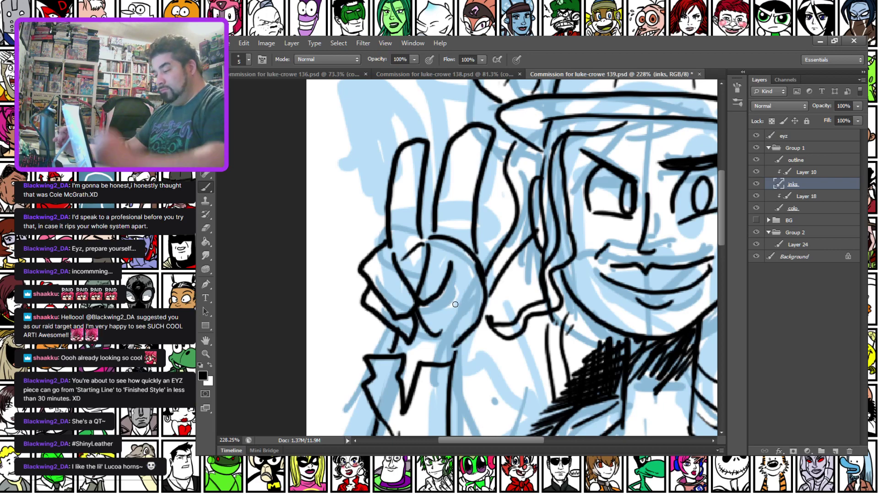
pyautogui.moveTo(486, 132); pyautogui.dragTo(477, 158)
pyautogui.moveTo(419, 142); pyautogui.dragTo(414, 170)
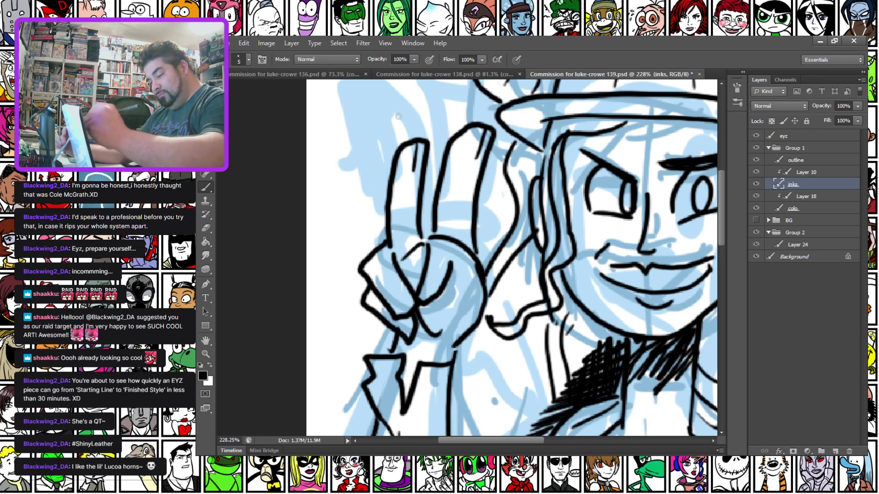
pyautogui.hotkey('ctrl', 'alt', 'z')
pyautogui.hotkey('ctrl', 'alt', 'z')
# Ink small fingernail and crease details on the folded fingers and thumb of the peace-sign hand.
pyautogui.moveTo(428, 281)
pyautogui.mouseDown()
pyautogui.moveTo(425, 297)
pyautogui.moveTo(431, 287)
pyautogui.moveTo(402, 298)
pyautogui.mouseUp()
pyautogui.moveTo(397, 295)
pyautogui.mouseDown()
pyautogui.moveTo(412, 331)
pyautogui.moveTo(391, 320)
pyautogui.mouseUp()
pyautogui.click(413, 355)
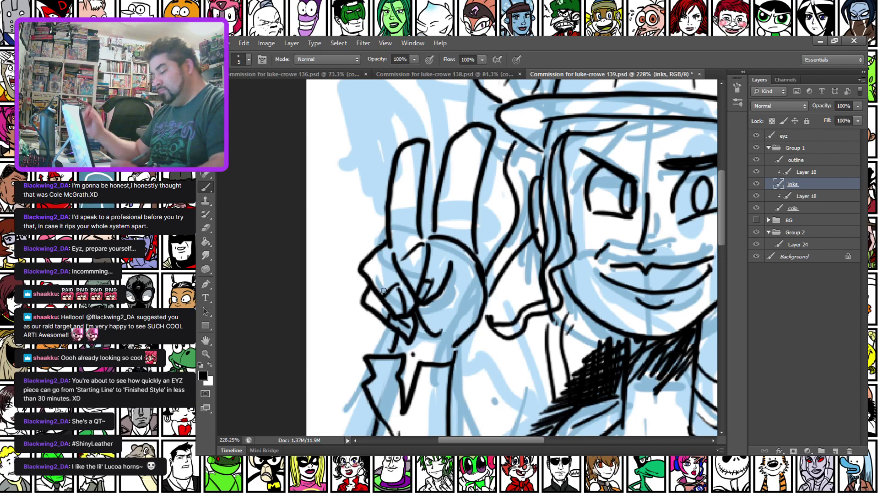
pyautogui.scroll(-2, 384, 291)
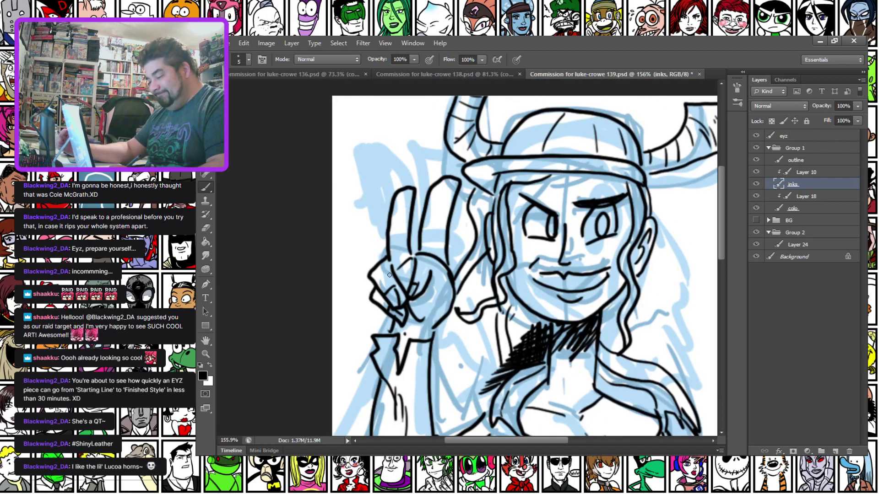
pyautogui.moveTo(448, 334)
pyautogui.mouseDown()
pyautogui.moveTo(333, 230)
pyautogui.moveTo(313, 233)
pyautogui.moveTo(310, 256)
pyautogui.mouseUp()
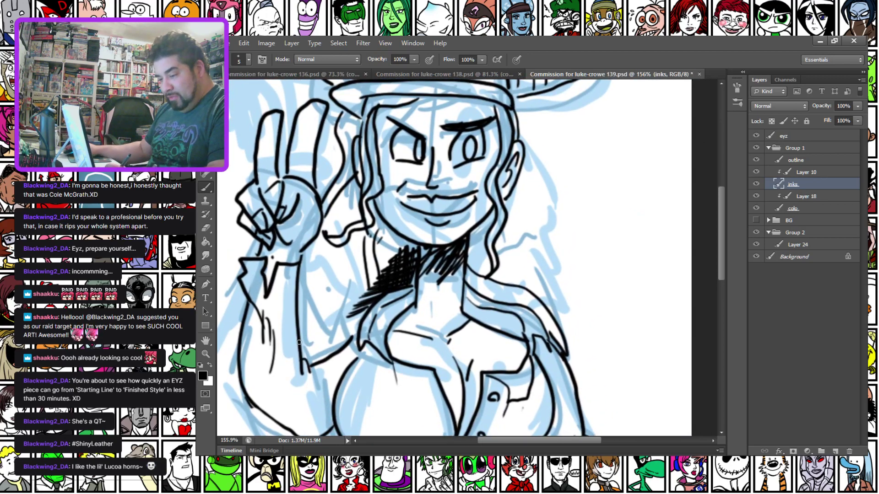
# Erase the hatched shadow beside the neck and the hair locks lying over both shoulders.
pyautogui.scroll(1, 299, 342)
pyautogui.press('e')
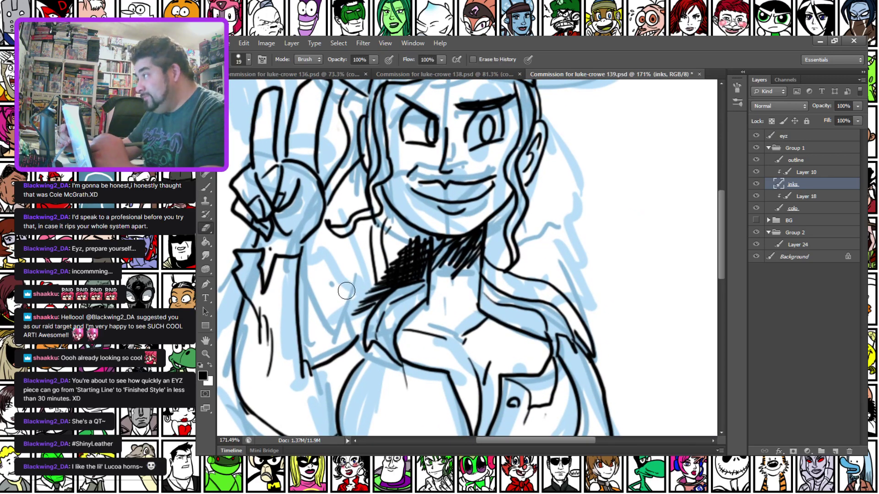
pyautogui.moveTo(348, 299)
pyautogui.mouseDown()
pyautogui.moveTo(364, 336)
pyautogui.moveTo(387, 351)
pyautogui.moveTo(384, 302)
pyautogui.moveTo(369, 303)
pyautogui.moveTo(365, 238)
pyautogui.moveTo(394, 288)
pyautogui.moveTo(417, 240)
pyautogui.moveTo(414, 288)
pyautogui.moveTo(396, 294)
pyautogui.mouseUp()
pyautogui.moveTo(488, 276)
pyautogui.mouseDown()
pyautogui.moveTo(531, 302)
pyautogui.moveTo(567, 347)
pyautogui.moveTo(591, 353)
pyautogui.moveTo(549, 302)
pyautogui.moveTo(594, 357)
pyautogui.mouseUp()
pyautogui.moveTo(337, 208)
pyautogui.mouseDown()
pyautogui.moveTo(360, 309)
pyautogui.moveTo(367, 299)
pyautogui.mouseUp()
# Erase the inked mouth, both eyes, and both eyebrows, keeping the nose and face outline.
pyautogui.moveTo(438, 260)
pyautogui.mouseDown()
pyautogui.moveTo(503, 275)
pyautogui.moveTo(455, 299)
pyautogui.mouseUp()
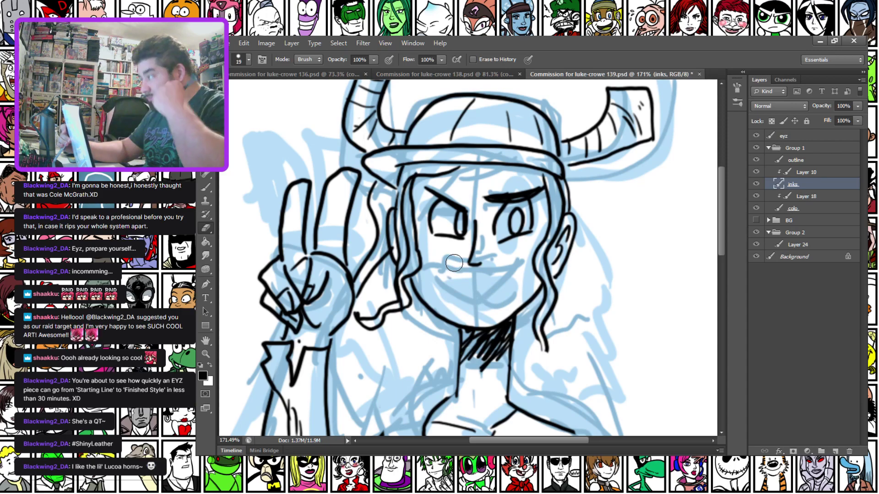
pyautogui.moveTo(422, 188)
pyautogui.mouseDown()
pyautogui.moveTo(461, 232)
pyautogui.moveTo(489, 198)
pyautogui.mouseUp()
pyautogui.moveTo(503, 240); pyautogui.dragTo(530, 190)
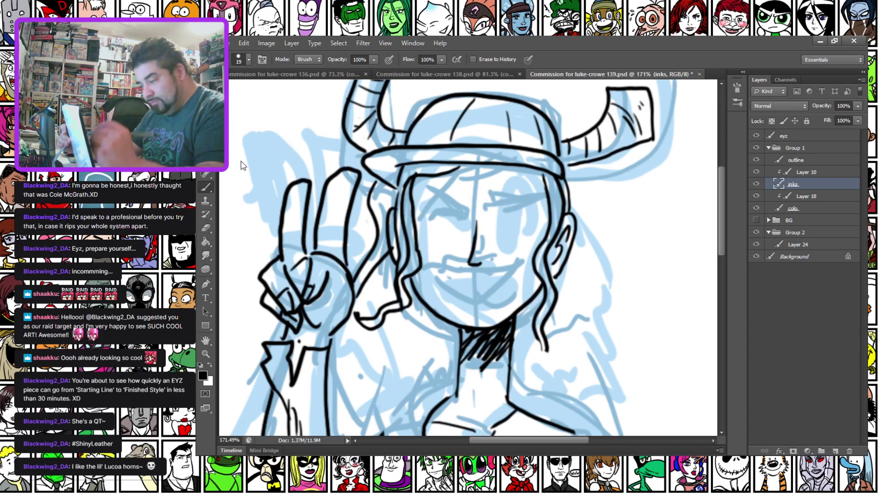
# Ink the open oval eye with pupil, lashes and brow, and a wide open smile with a curved upper lip line.
pyautogui.press('b')
pyautogui.moveTo(495, 234); pyautogui.dragTo(529, 237)
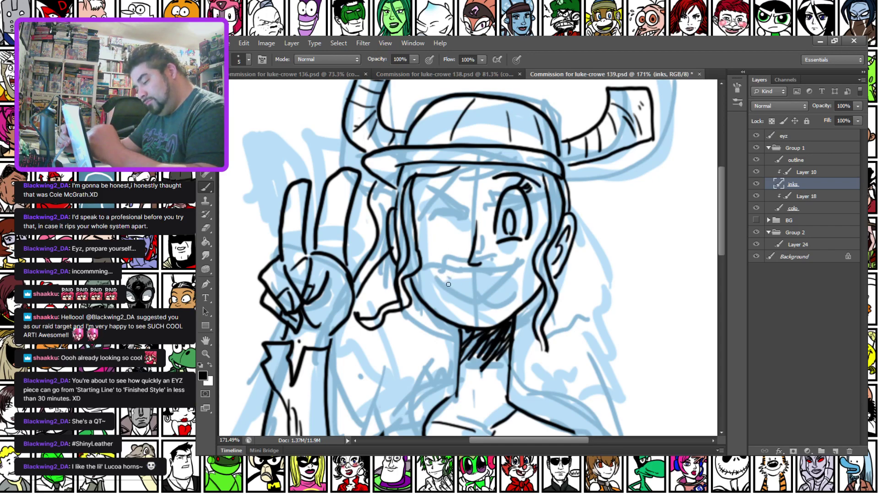
pyautogui.moveTo(443, 278); pyautogui.dragTo(504, 273)
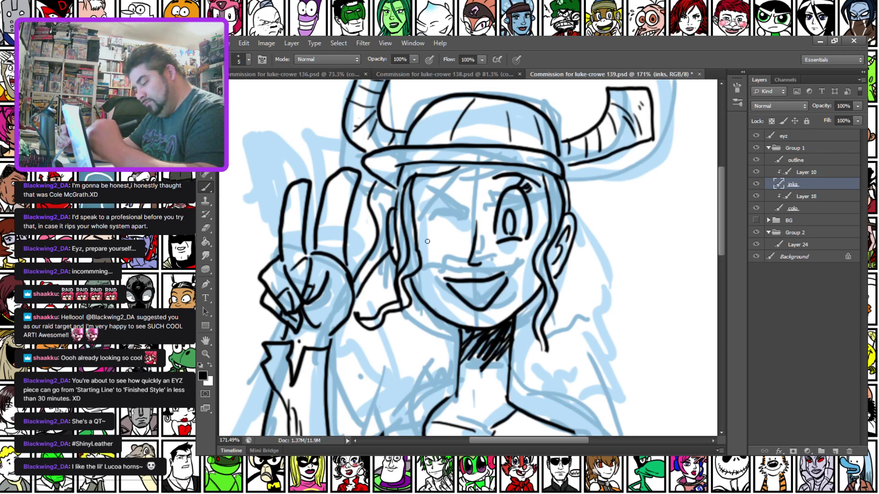
pyautogui.hotkey('ctrl', 'z')
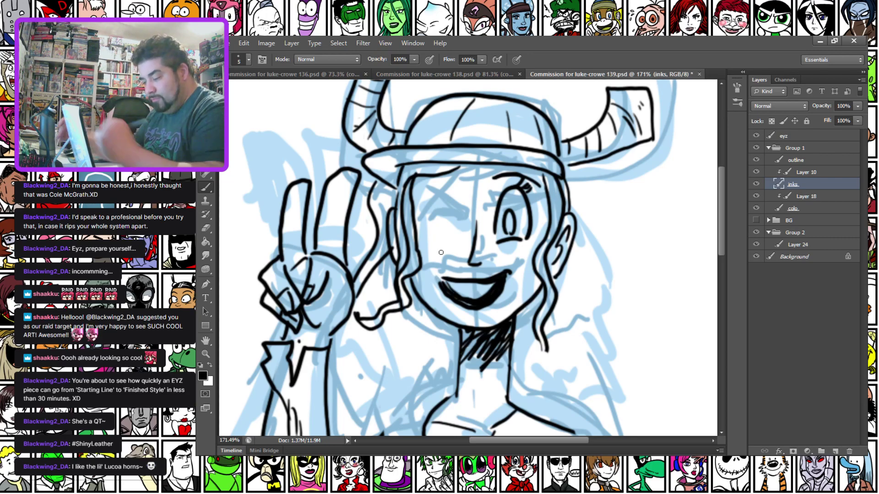
pyautogui.scroll(3, 451, 246)
pyautogui.click(203, 229)
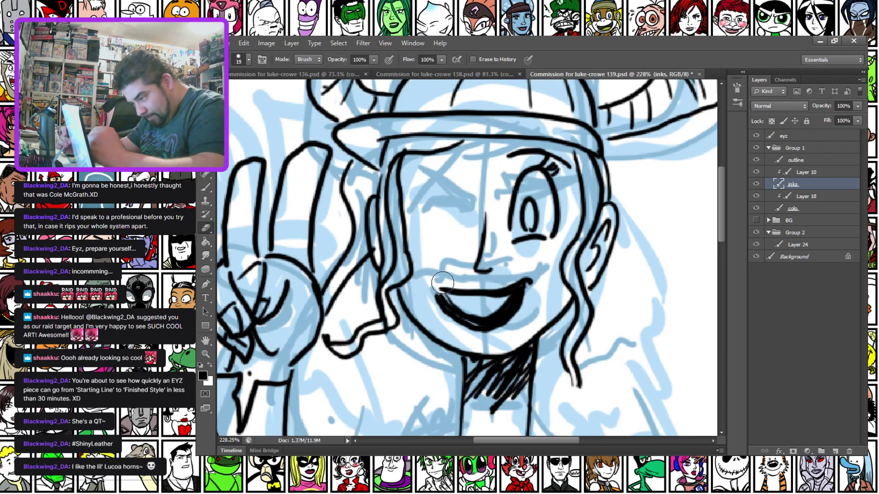
pyautogui.click(204, 188)
pyautogui.moveTo(429, 284); pyautogui.dragTo(527, 286)
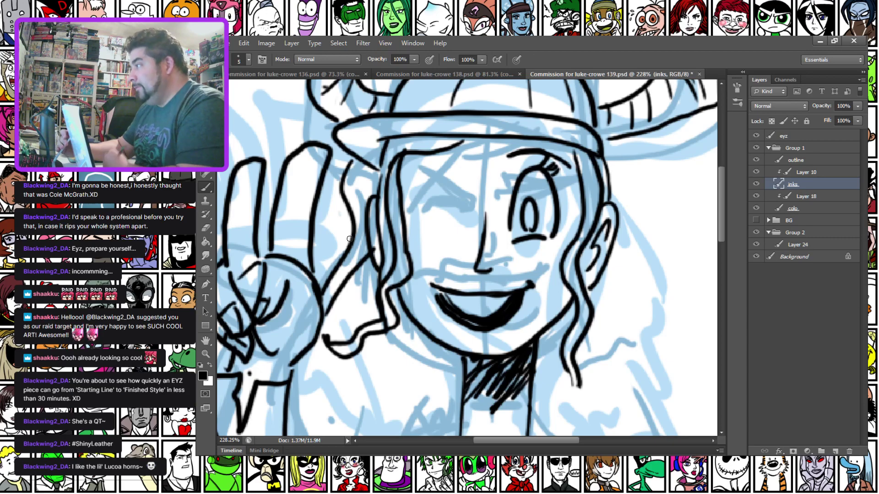
# Ink the winking eye with lashes and a brow, and add swept fringe strands beneath the hat brim.
pyautogui.moveTo(466, 214)
pyautogui.mouseDown()
pyautogui.moveTo(419, 211)
pyautogui.moveTo(469, 187)
pyautogui.mouseUp()
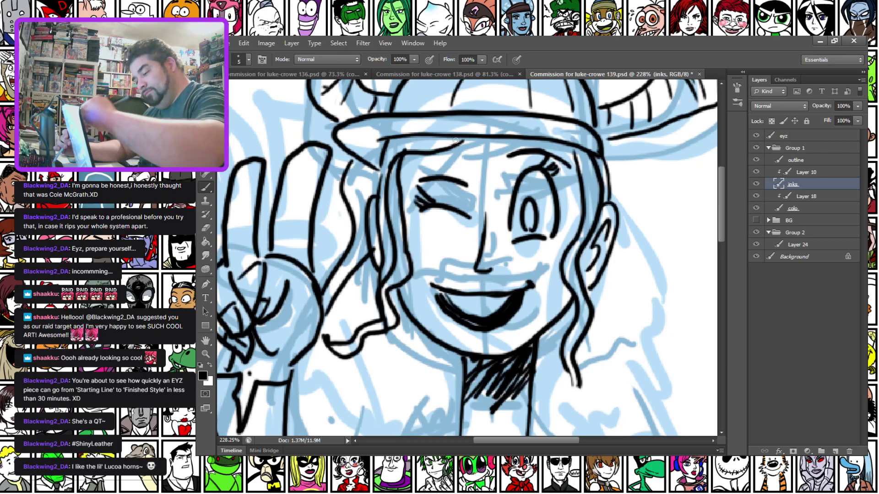
pyautogui.moveTo(413, 165)
pyautogui.mouseDown()
pyautogui.moveTo(491, 143)
pyautogui.moveTo(464, 156)
pyautogui.mouseUp()
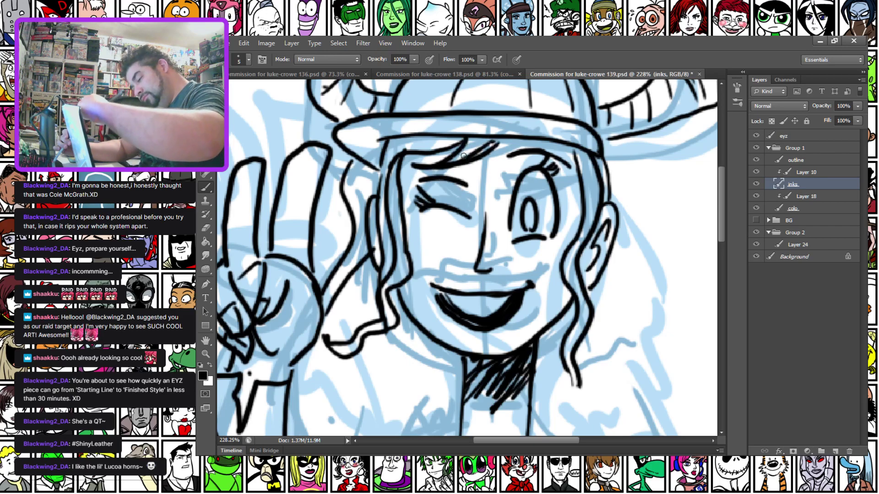
pyautogui.moveTo(512, 139); pyautogui.dragTo(482, 168)
pyautogui.moveTo(533, 143); pyautogui.dragTo(461, 182)
pyautogui.moveTo(546, 136); pyautogui.dragTo(581, 179)
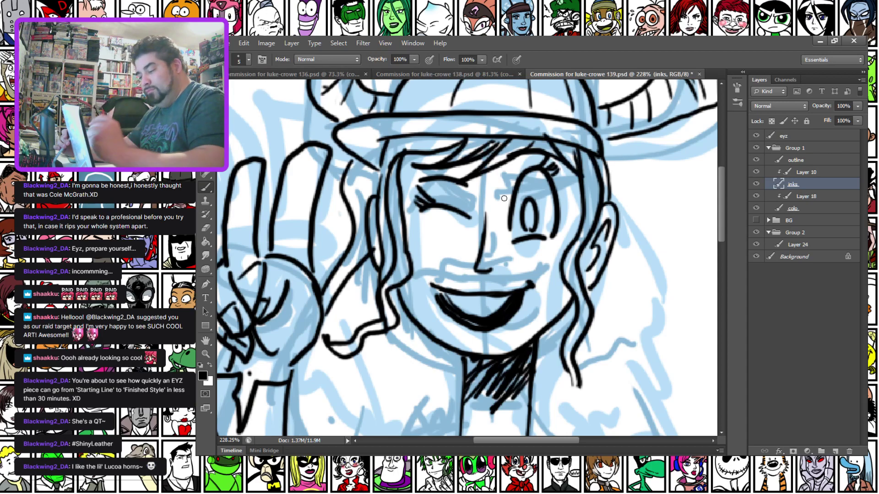
# Ink the long outer hair contour falling from the hat past the ear on the open-eye side.
pyautogui.moveTo(602, 147); pyautogui.dragTo(672, 386)
pyautogui.moveTo(537, 228)
pyautogui.mouseDown()
pyautogui.moveTo(515, 181)
pyautogui.moveTo(435, 140)
pyautogui.moveTo(444, 166)
pyautogui.mouseUp()
pyautogui.hotkey('ctrl', 'z')
pyautogui.moveTo(511, 84)
pyautogui.mouseDown()
pyautogui.moveTo(566, 191)
pyautogui.moveTo(618, 403)
pyautogui.mouseUp()
# Re-ink the shirt collar on the open-eye side as a wide folded flap running from the neck to the top button.
pyautogui.moveTo(332, 346)
pyautogui.mouseDown()
pyautogui.moveTo(342, 219)
pyautogui.moveTo(289, 153)
pyautogui.moveTo(286, 175)
pyautogui.mouseUp()
pyautogui.moveTo(473, 299); pyautogui.dragTo(483, 245)
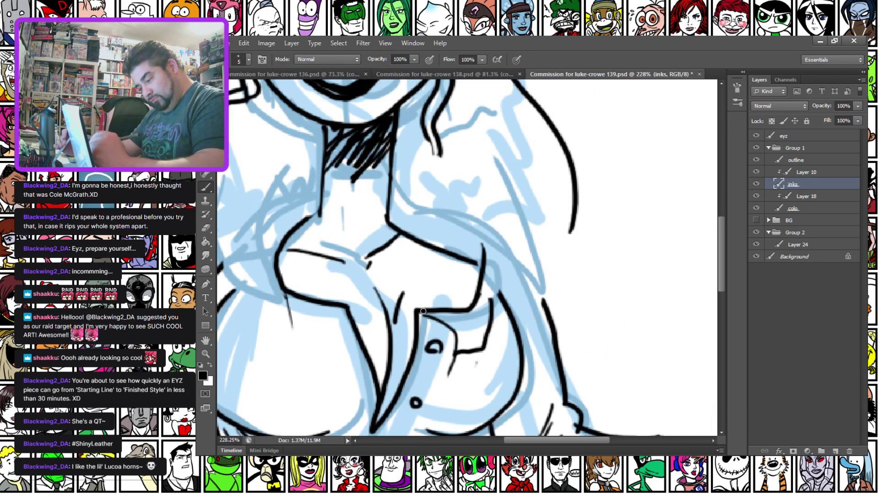
pyautogui.moveTo(425, 314); pyautogui.dragTo(457, 355)
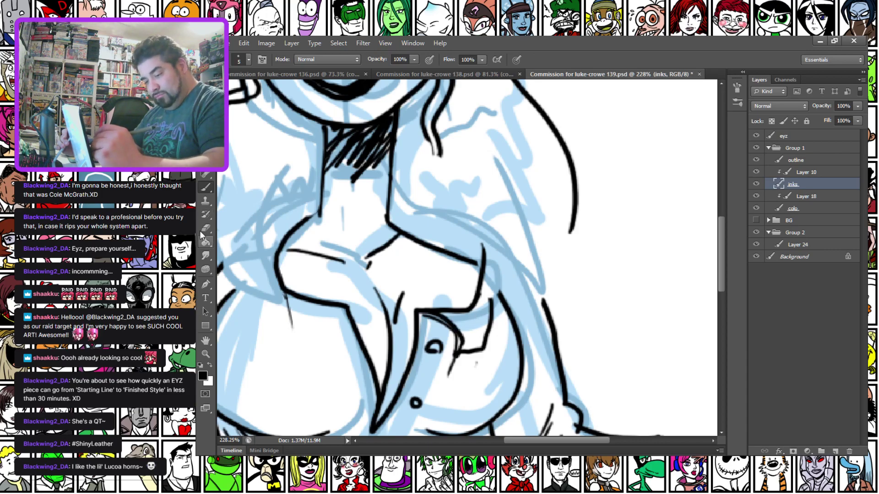
pyautogui.press('e')
pyautogui.moveTo(486, 298)
pyautogui.mouseDown()
pyautogui.moveTo(479, 353)
pyautogui.moveTo(476, 345)
pyautogui.moveTo(527, 302)
pyautogui.moveTo(515, 233)
pyautogui.mouseUp()
pyautogui.press('b')
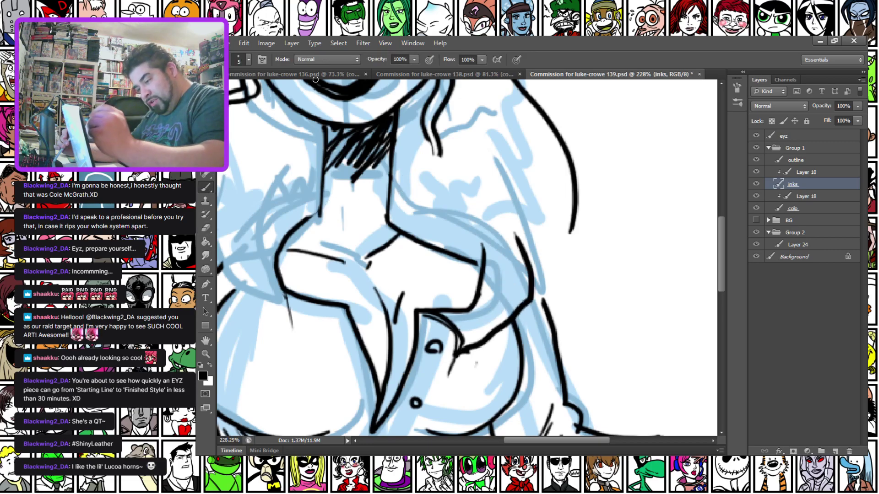
pyautogui.moveTo(414, 210); pyautogui.dragTo(519, 236)
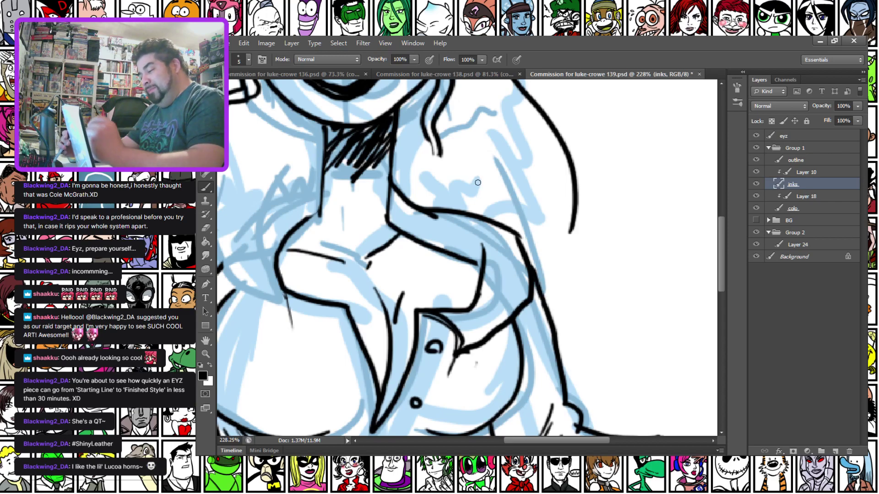
# Ink the hair lock over the open-eye side's shoulder with its inner curve, plus fine strands beside the neck.
pyautogui.moveTo(574, 221)
pyautogui.mouseDown()
pyautogui.moveTo(595, 296)
pyautogui.moveTo(516, 118)
pyautogui.mouseUp()
pyautogui.moveTo(539, 293); pyautogui.dragTo(535, 265)
pyautogui.moveTo(471, 87); pyautogui.dragTo(513, 227)
pyautogui.moveTo(434, 143); pyautogui.dragTo(422, 194)
pyautogui.moveTo(440, 161); pyautogui.dragTo(421, 194)
pyautogui.moveTo(402, 114); pyautogui.dragTo(404, 183)
pyautogui.moveTo(415, 129); pyautogui.dragTo(405, 196)
# Ink the pointed collar flap on the raised-arm side and short shadow strokes where the neck meets the collar.
pyautogui.moveTo(293, 216)
pyautogui.mouseDown()
pyautogui.moveTo(347, 231)
pyautogui.moveTo(390, 180)
pyautogui.mouseUp()
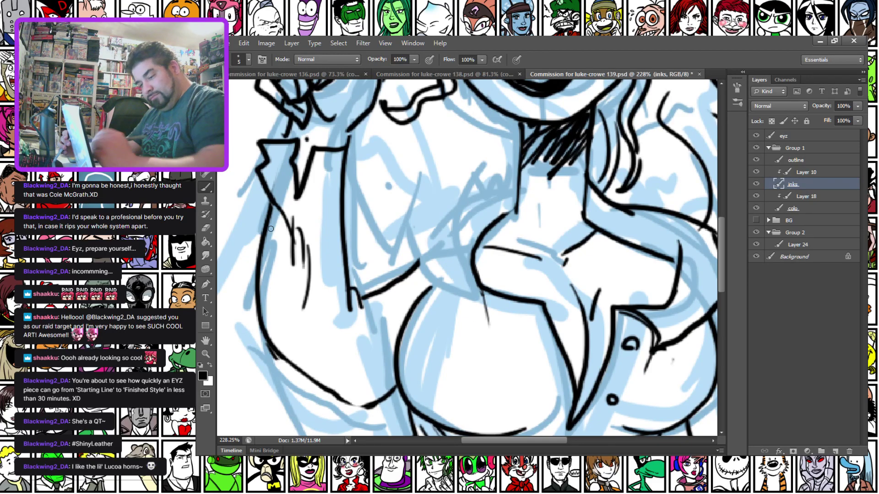
pyautogui.press('e')
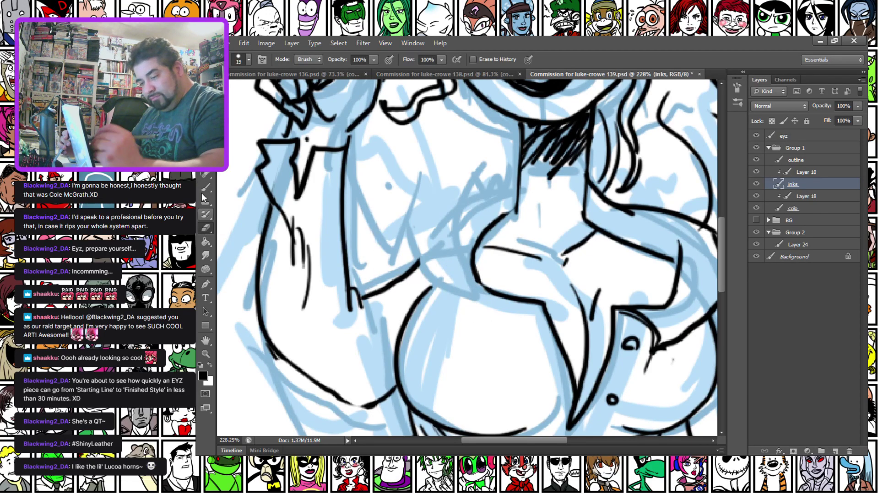
pyautogui.press('b')
pyautogui.moveTo(464, 282)
pyautogui.mouseDown()
pyautogui.moveTo(443, 301)
pyautogui.moveTo(416, 261)
pyautogui.moveTo(422, 233)
pyautogui.moveTo(447, 200)
pyautogui.moveTo(515, 168)
pyautogui.moveTo(472, 205)
pyautogui.mouseUp()
pyautogui.moveTo(518, 173); pyautogui.dragTo(501, 213)
pyautogui.moveTo(507, 185); pyautogui.dragTo(489, 221)
pyautogui.moveTo(588, 183); pyautogui.dragTo(595, 219)
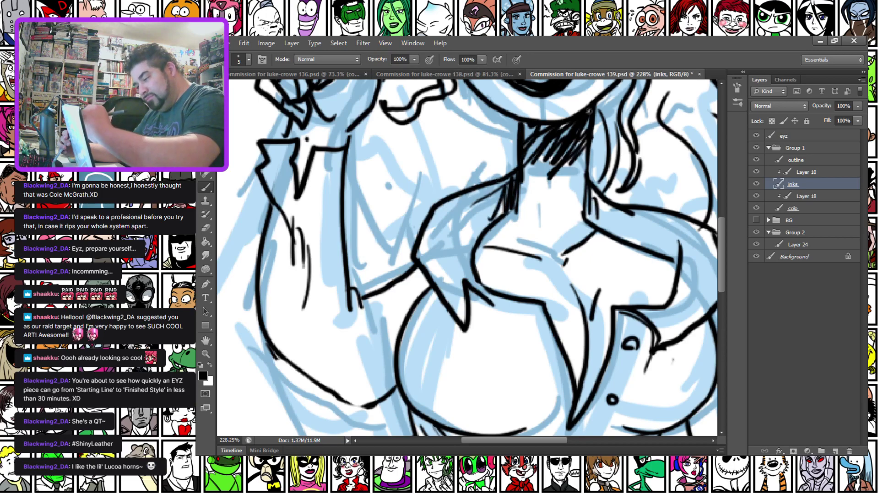
# Erase the lower sleeve curve of the raised arm and re-ink it around the elbow.
pyautogui.moveTo(359, 156); pyautogui.dragTo(351, 140)
pyautogui.moveTo(238, 257); pyautogui.dragTo(325, 225)
pyautogui.press('e')
pyautogui.moveTo(346, 275)
pyautogui.mouseDown()
pyautogui.moveTo(380, 323)
pyautogui.moveTo(458, 362)
pyautogui.mouseUp()
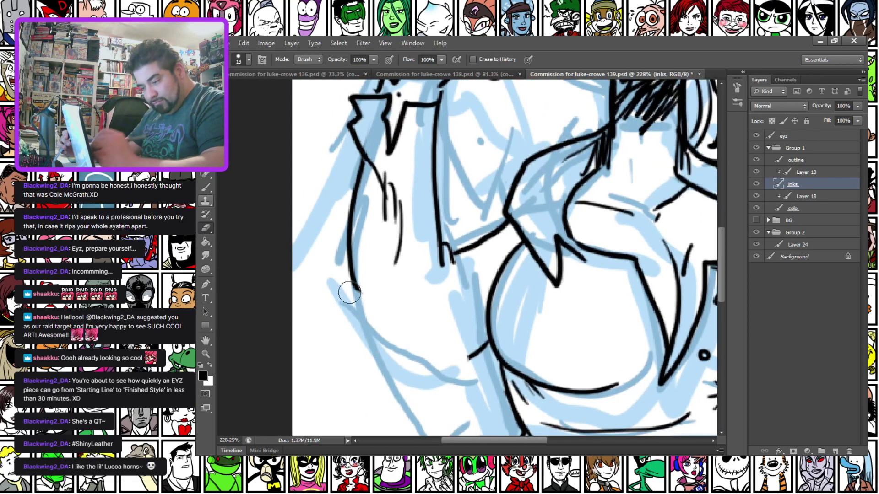
pyautogui.click(204, 187)
pyautogui.moveTo(350, 256)
pyautogui.mouseDown()
pyautogui.moveTo(363, 341)
pyautogui.moveTo(485, 346)
pyautogui.mouseUp()
pyautogui.moveTo(332, 143)
pyautogui.mouseDown()
pyautogui.moveTo(298, 287)
pyautogui.moveTo(300, 372)
pyautogui.moveTo(286, 378)
pyautogui.mouseUp()
pyautogui.moveTo(397, 107); pyautogui.dragTo(406, 239)
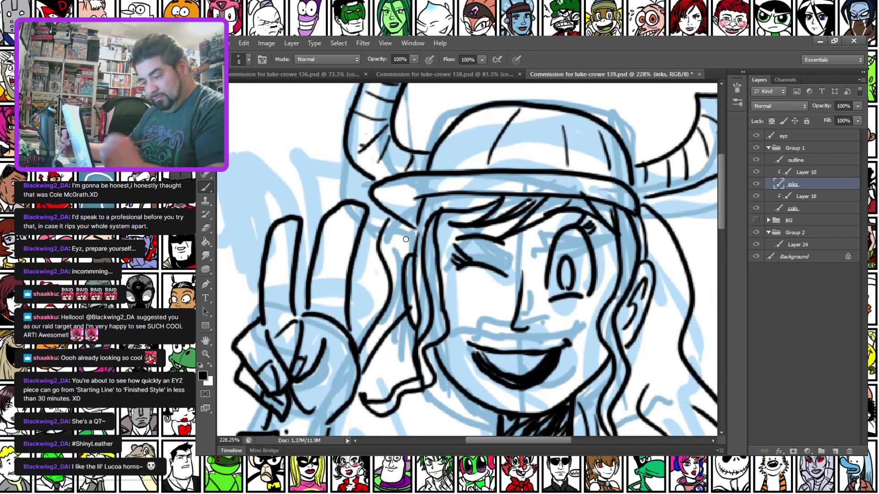
pyautogui.click(206, 242)
pyautogui.click(365, 239)
pyautogui.hotkey('ctrl', 'z')
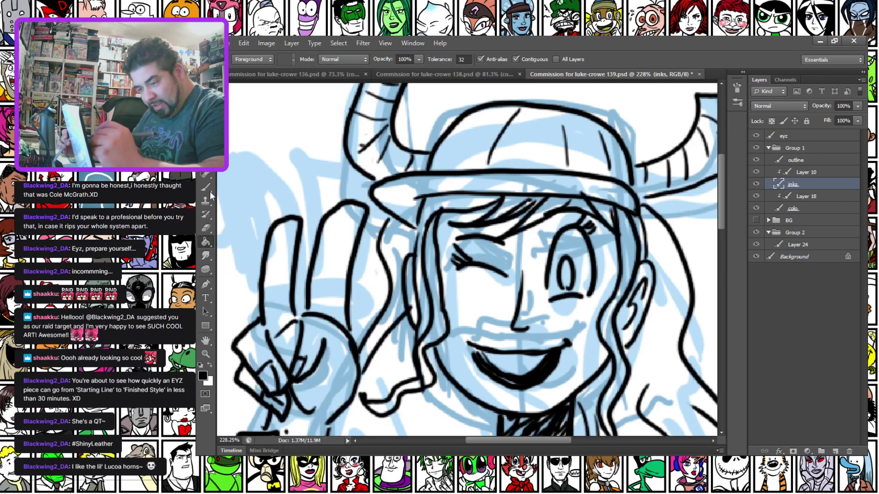
pyautogui.press('e')
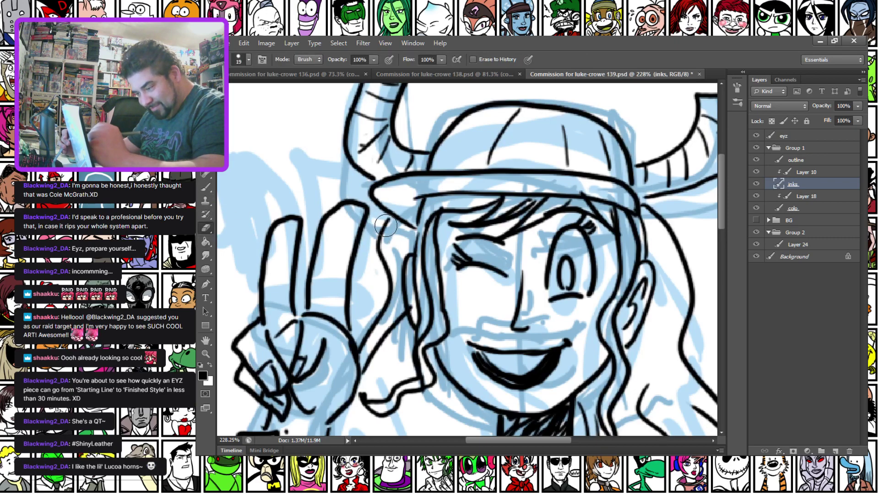
# Ink the missing elbow curve of the raised arm's sleeve, joining it back to the torso.
pyautogui.moveTo(301, 297); pyautogui.dragTo(328, 208)
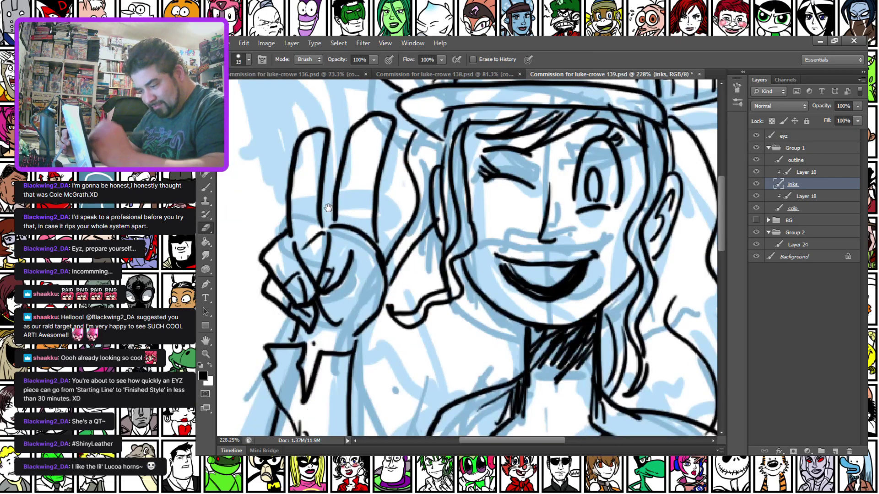
pyautogui.moveTo(258, 302); pyautogui.dragTo(287, 165)
pyautogui.moveTo(247, 253); pyautogui.dragTo(245, 178)
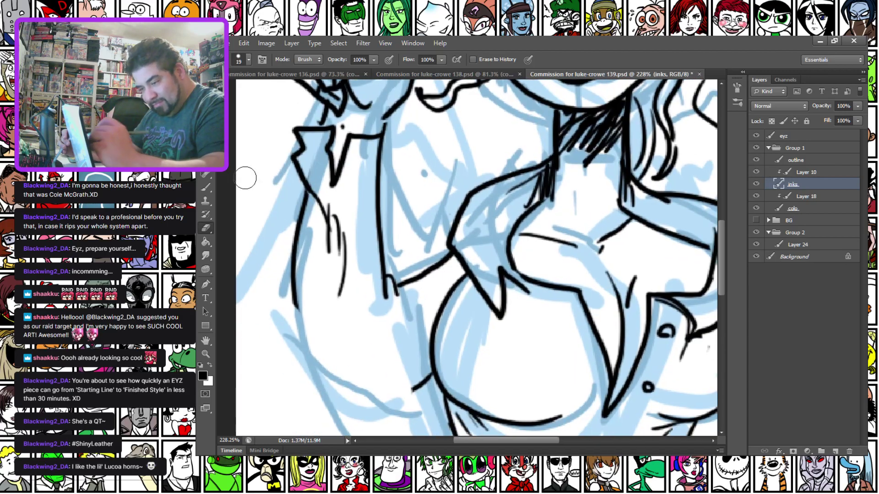
pyautogui.click(205, 186)
pyautogui.moveTo(293, 295)
pyautogui.mouseDown()
pyautogui.moveTo(300, 362)
pyautogui.moveTo(394, 403)
pyautogui.moveTo(428, 376)
pyautogui.mouseUp()
# Erase the wavy hair line between the peace-sign hand and the ear and re-ink it as curved locks.
pyautogui.moveTo(291, 215); pyautogui.dragTo(245, 407)
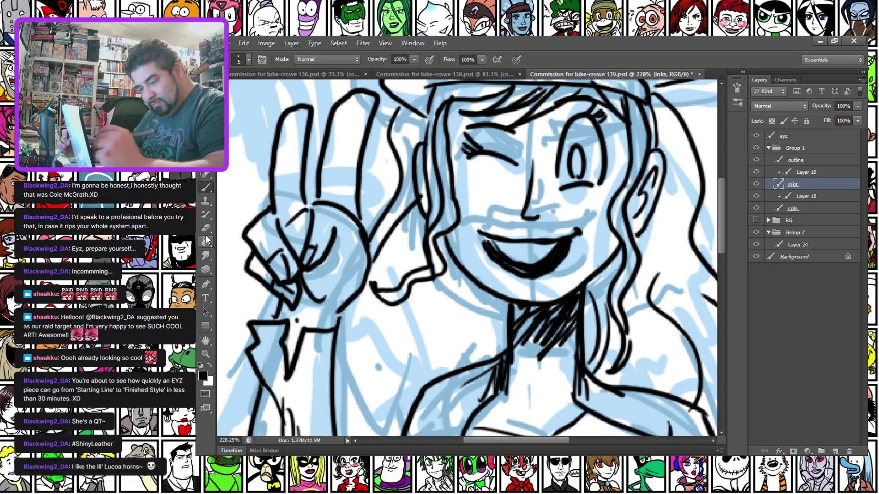
pyautogui.press('e')
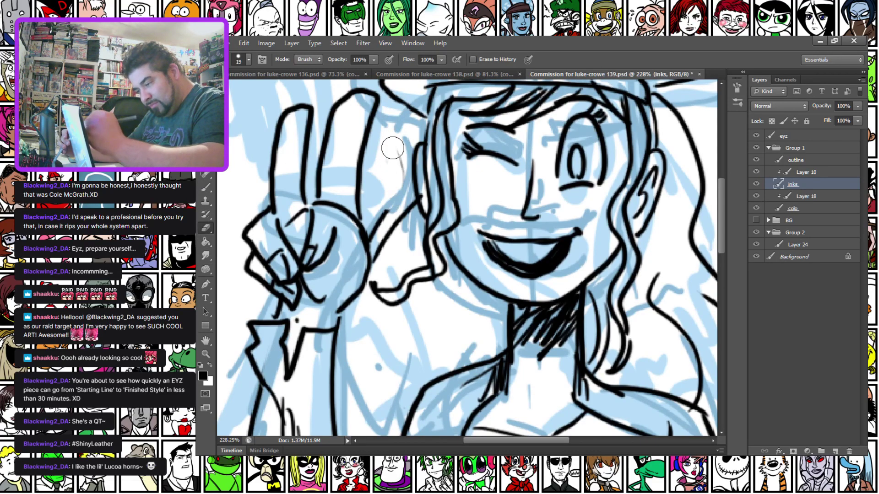
pyautogui.click(207, 186)
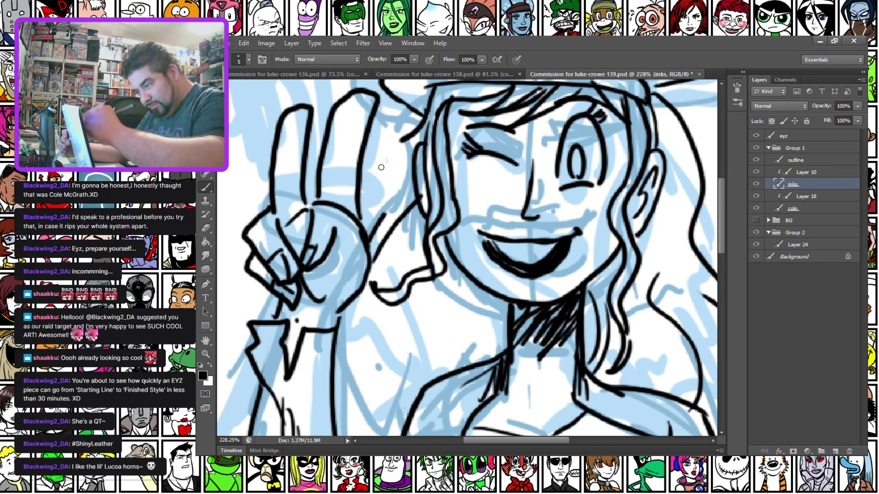
pyautogui.moveTo(398, 154); pyautogui.dragTo(381, 227)
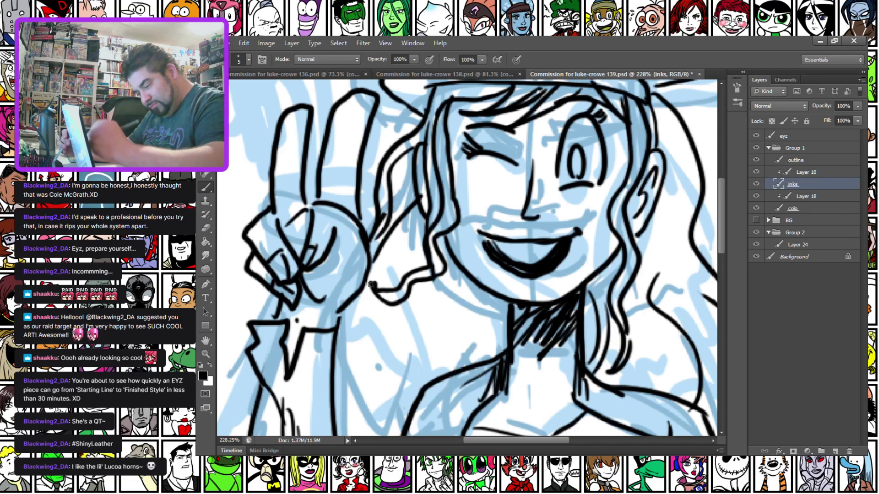
# Ink hair strands behind the neck on the winking side and small cheek marks under both eyes.
pyautogui.moveTo(496, 305); pyautogui.dragTo(471, 364)
pyautogui.moveTo(451, 305); pyautogui.dragTo(431, 367)
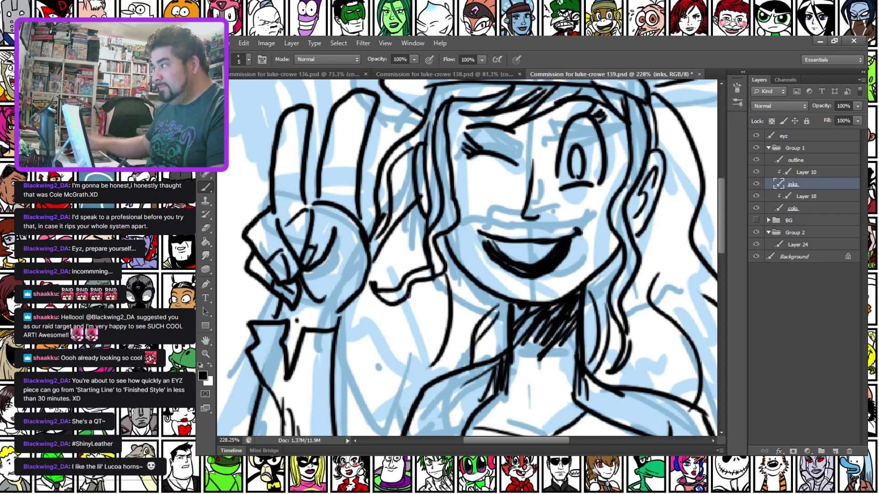
pyautogui.scroll(-2, 403, 275)
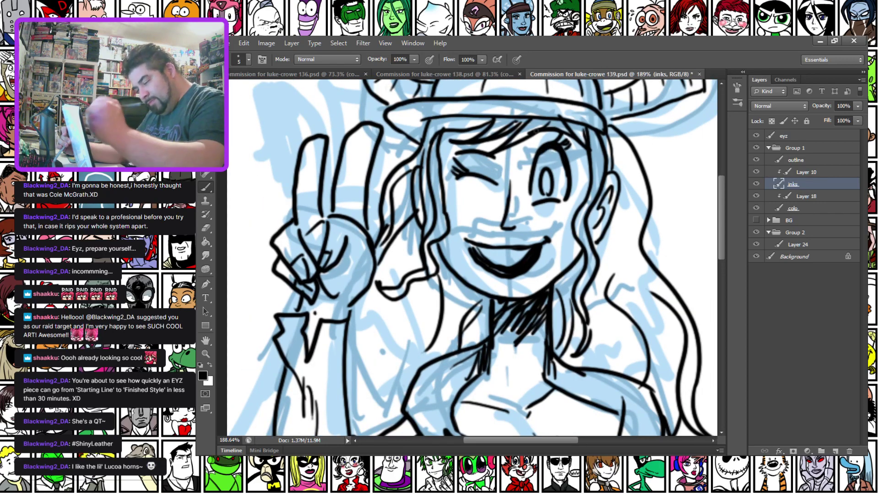
pyautogui.moveTo(561, 213); pyautogui.dragTo(573, 210)
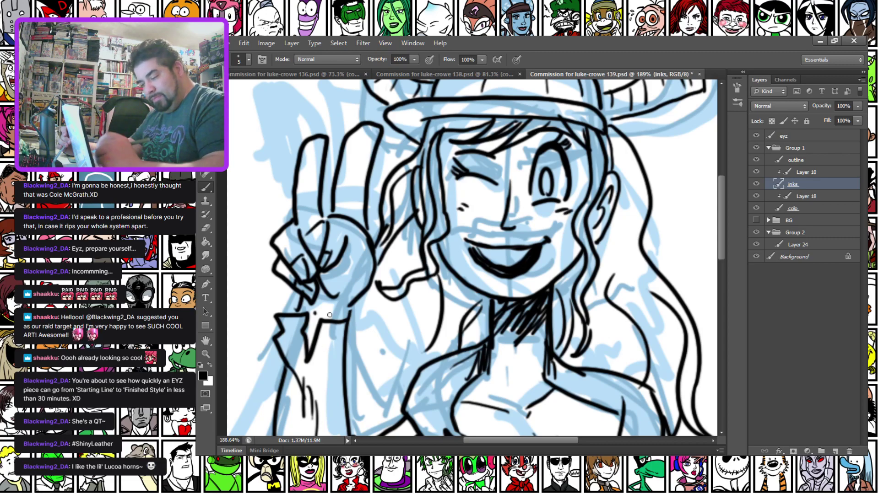
# Ink long curved hair locks falling between the raised forearm and the collar, redrawing the inner strand.
pyautogui.moveTo(341, 363); pyautogui.dragTo(319, 251)
pyautogui.moveTo(356, 182)
pyautogui.mouseDown()
pyautogui.moveTo(333, 215)
pyautogui.moveTo(327, 324)
pyautogui.mouseUp()
pyautogui.moveTo(331, 323)
pyautogui.mouseDown()
pyautogui.moveTo(366, 277)
pyautogui.moveTo(352, 213)
pyautogui.mouseUp()
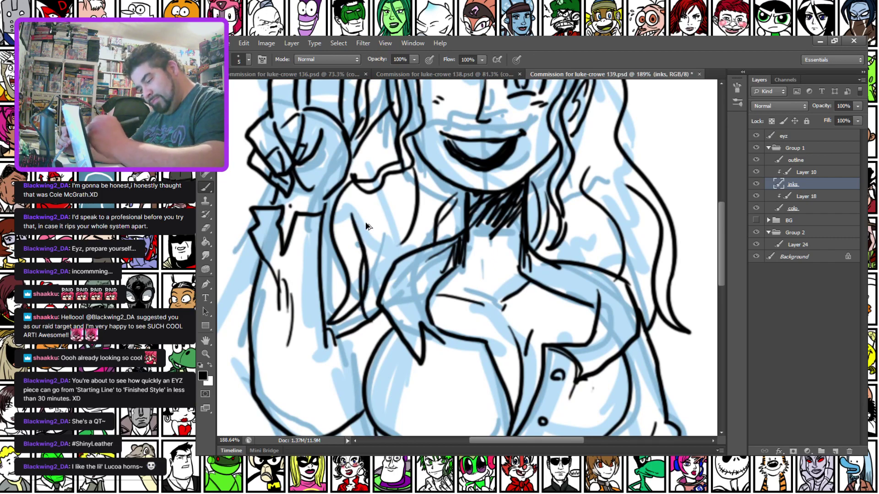
pyautogui.hotkey('ctrl', 'z')
pyautogui.moveTo(366, 293); pyautogui.dragTo(361, 317)
pyautogui.moveTo(386, 233); pyautogui.dragTo(375, 305)
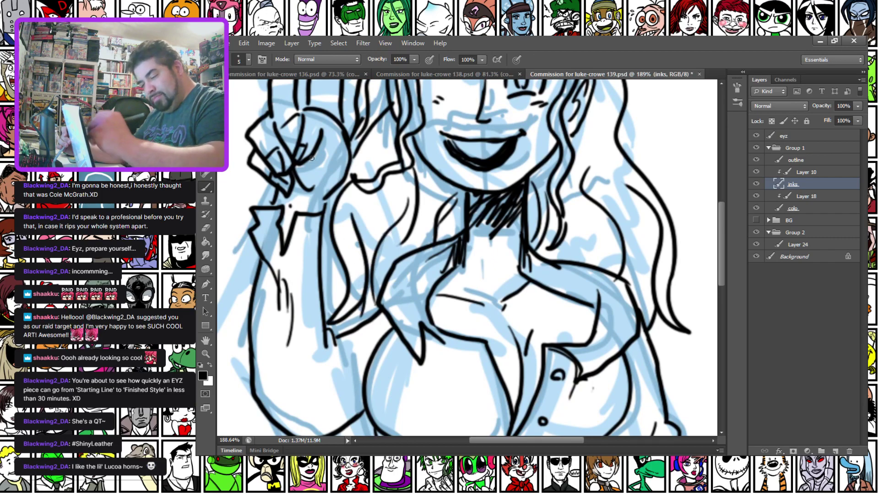
pyautogui.moveTo(333, 238); pyautogui.dragTo(343, 349)
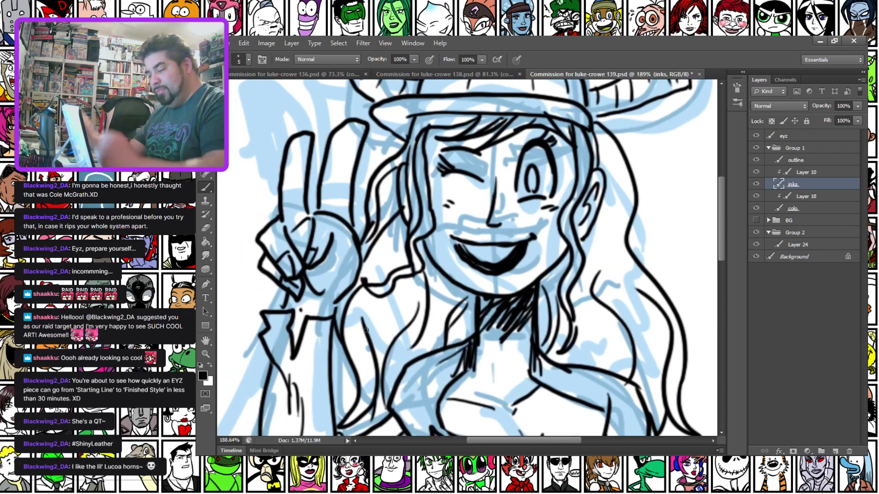
pyautogui.scroll(-6, 383, 308)
pyautogui.scroll(-2, 383, 308)
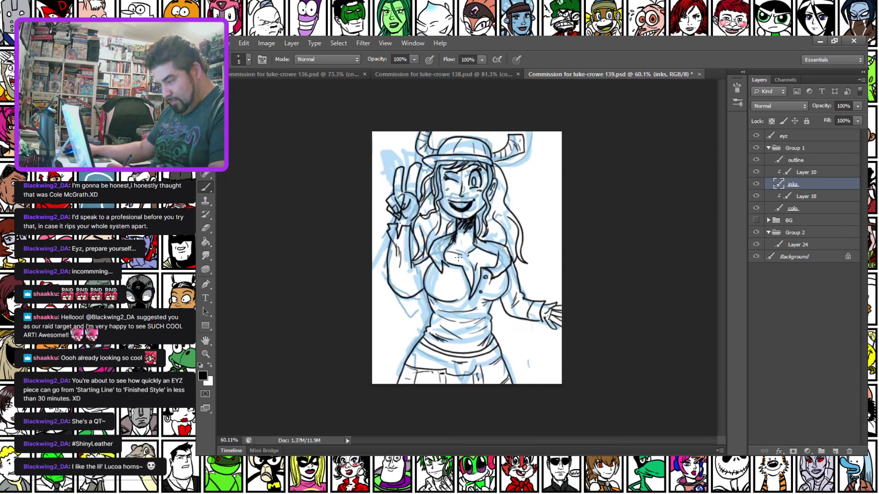
pyautogui.scroll(4, 542, 277)
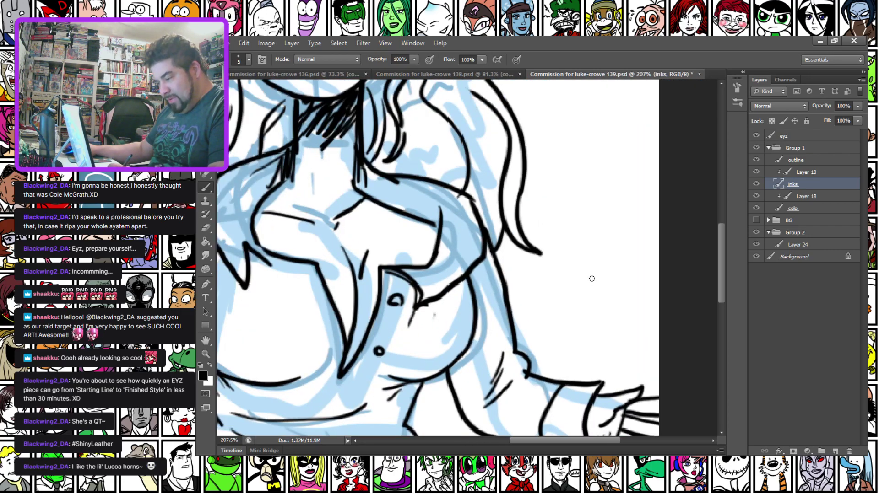
pyautogui.scroll(-3, 592, 279)
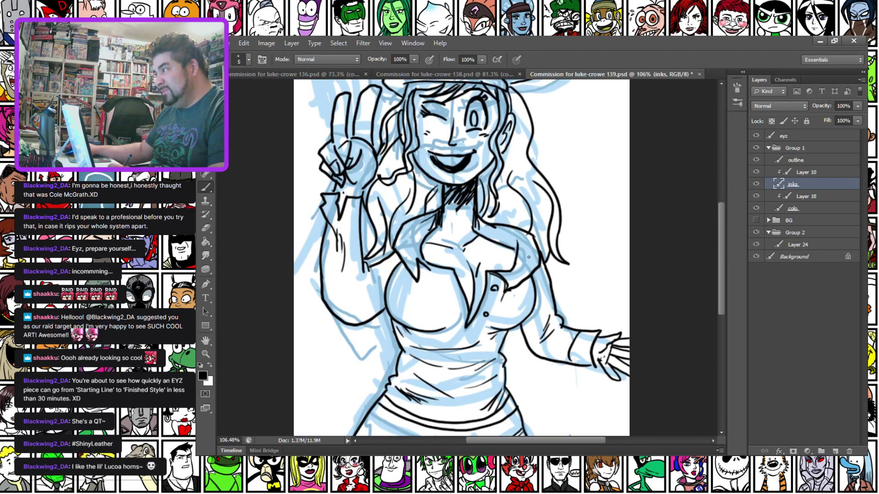
pyautogui.scroll(2, 529, 257)
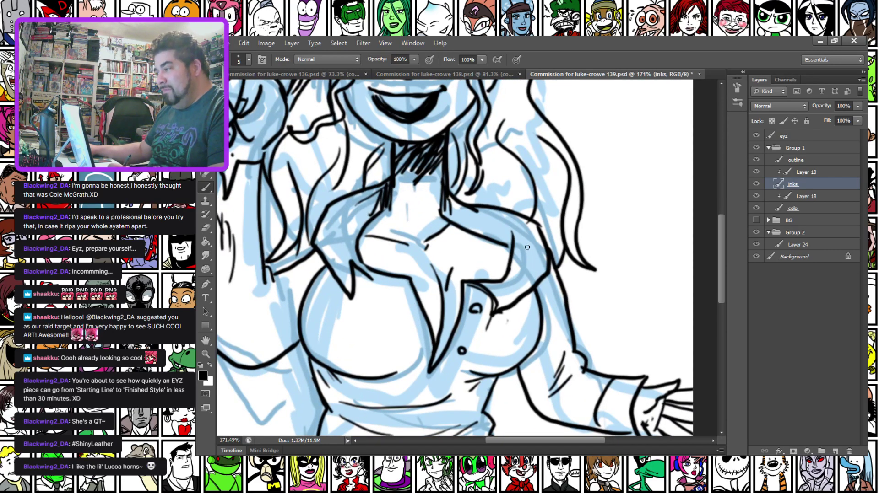
# Lasso the inked raised forearm and cuff below the peace-sign hand and delete the lines from the inks layer.
pyautogui.scroll(2, 528, 247)
pyautogui.moveTo(218, 370); pyautogui.dragTo(429, 351)
pyautogui.scroll(-1, 429, 351)
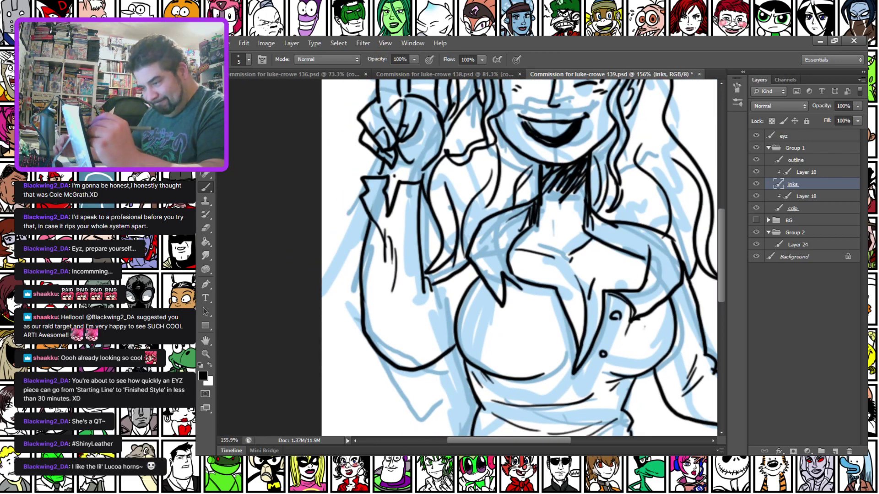
pyautogui.press('l')
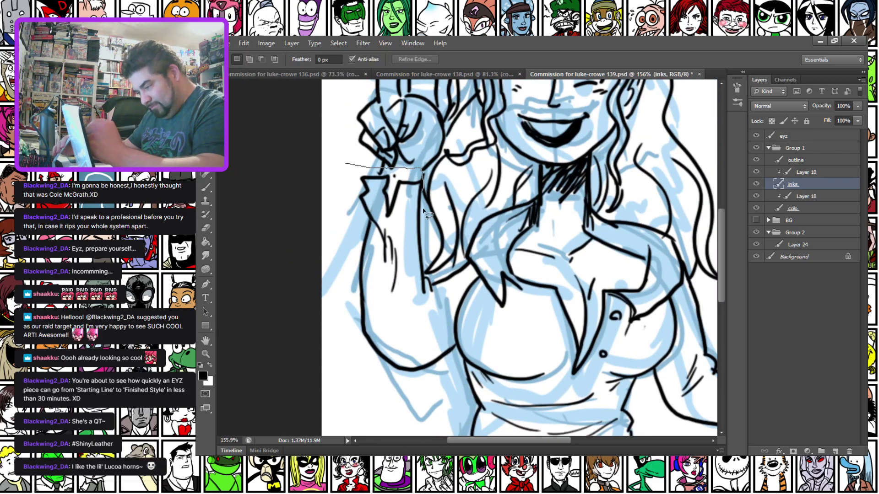
pyautogui.moveTo(425, 260); pyautogui.dragTo(330, 257)
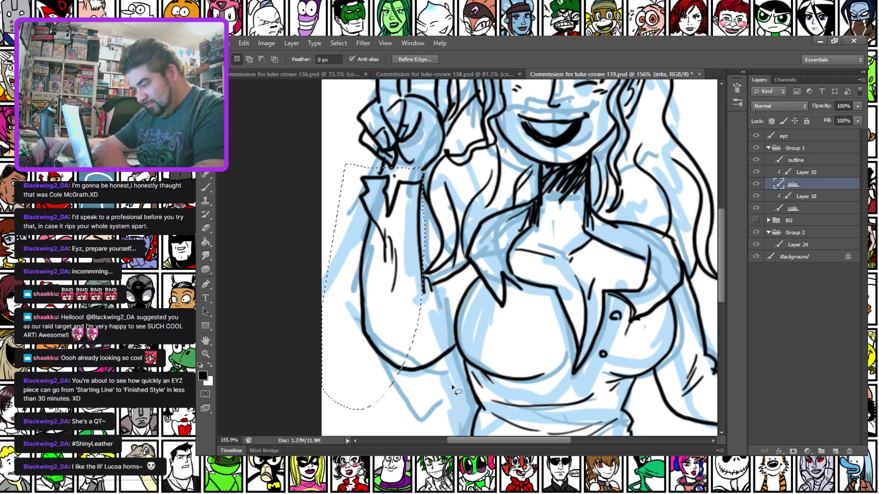
pyautogui.hotkey('ctrl', 'd')
pyautogui.moveTo(391, 381)
pyautogui.mouseDown()
pyautogui.moveTo(373, 349)
pyautogui.moveTo(346, 334)
pyautogui.moveTo(341, 341)
pyautogui.mouseUp()
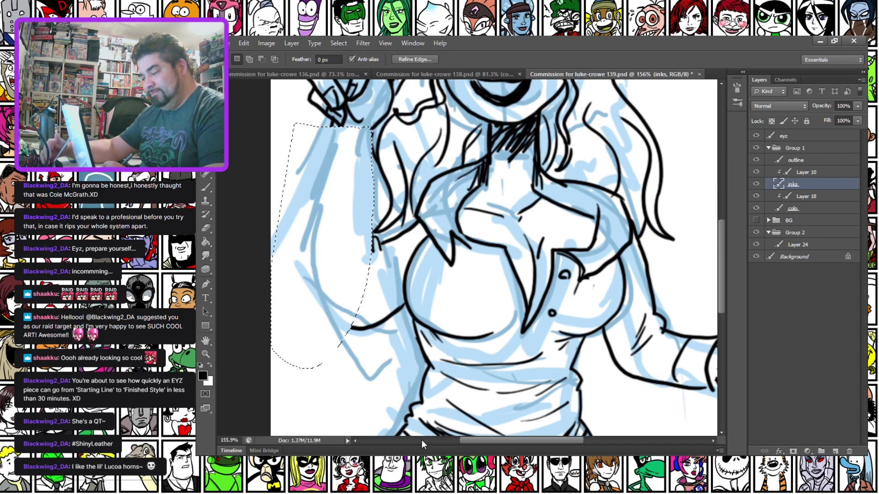
pyautogui.click(393, 260)
pyautogui.press('Return')
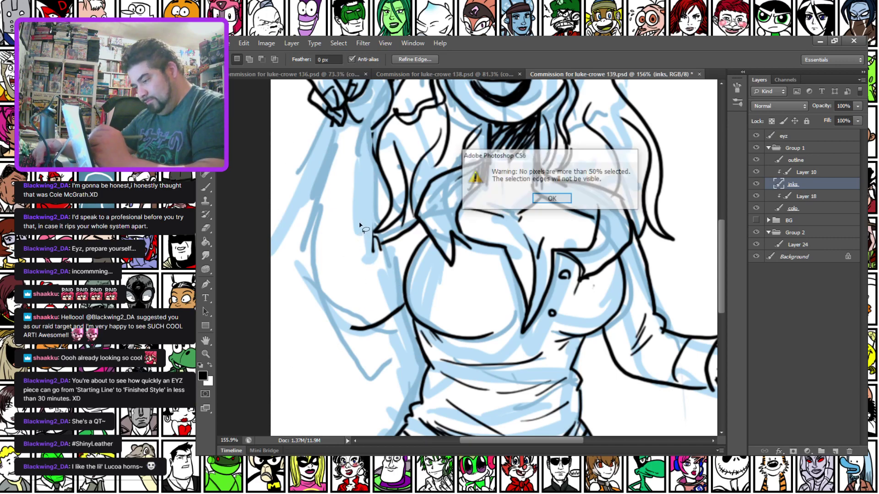
pyautogui.press('Delete')
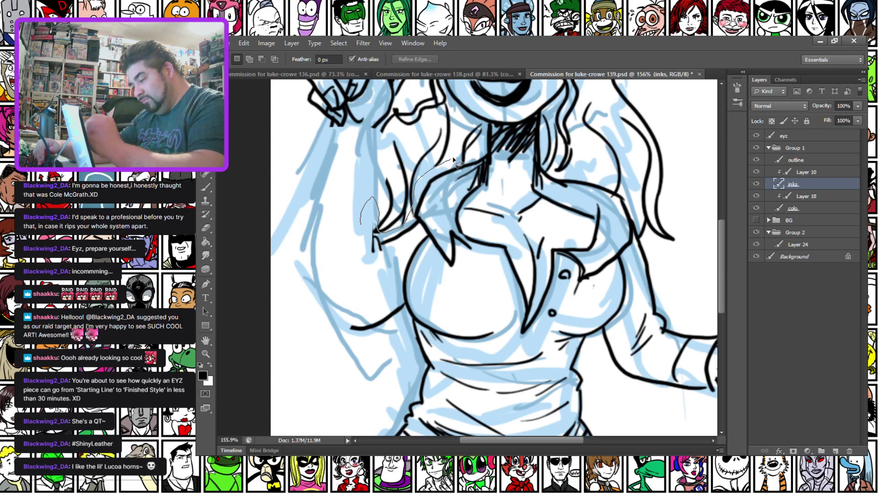
# Lasso the leftover shoulder and elbow lines of the raised arm, keeping the chest outline unselected, and delete them.
pyautogui.moveTo(304, 357); pyautogui.dragTo(270, 320)
pyautogui.moveTo(415, 338); pyautogui.dragTo(394, 281)
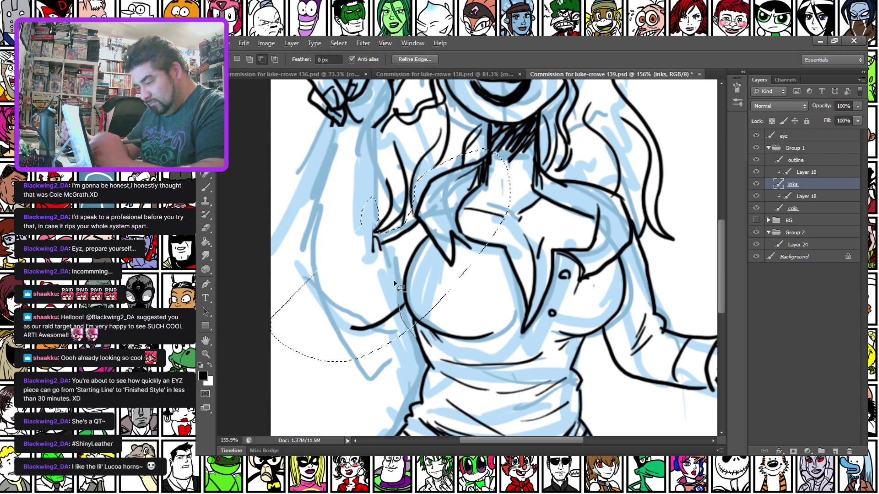
pyautogui.moveTo(426, 354); pyautogui.dragTo(414, 339)
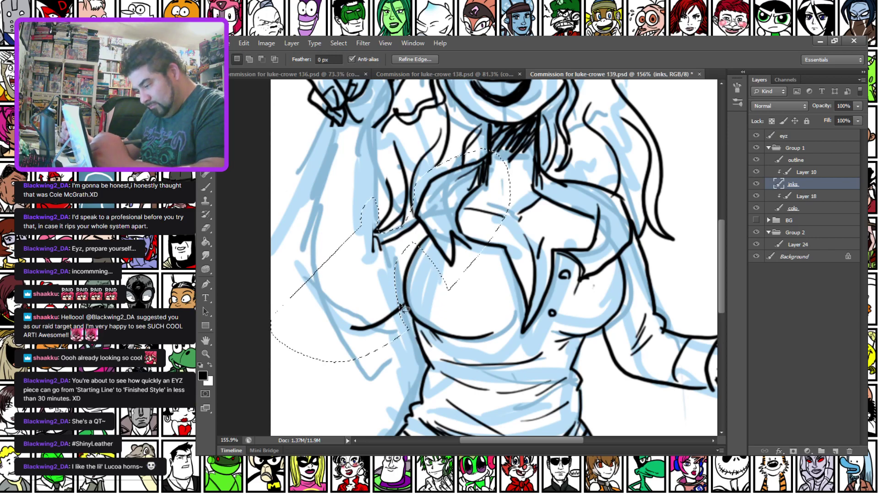
pyautogui.press('alt')
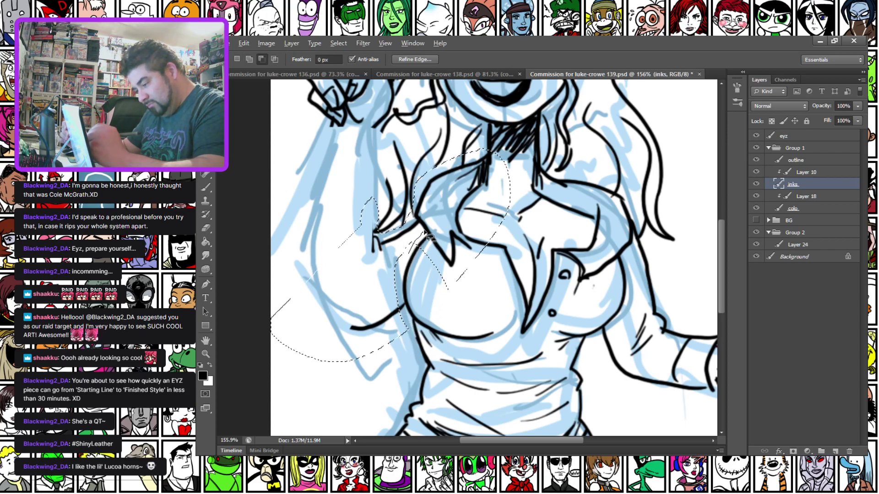
pyautogui.moveTo(459, 305); pyautogui.dragTo(409, 254)
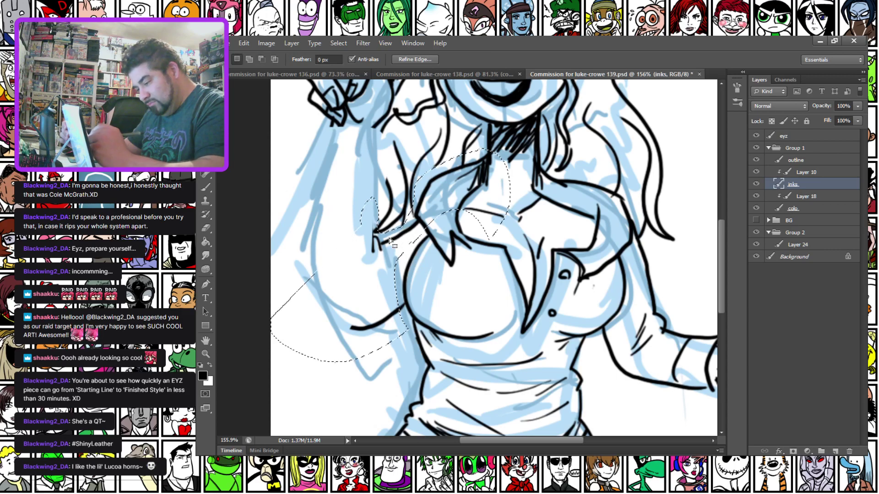
pyautogui.click(306, 197)
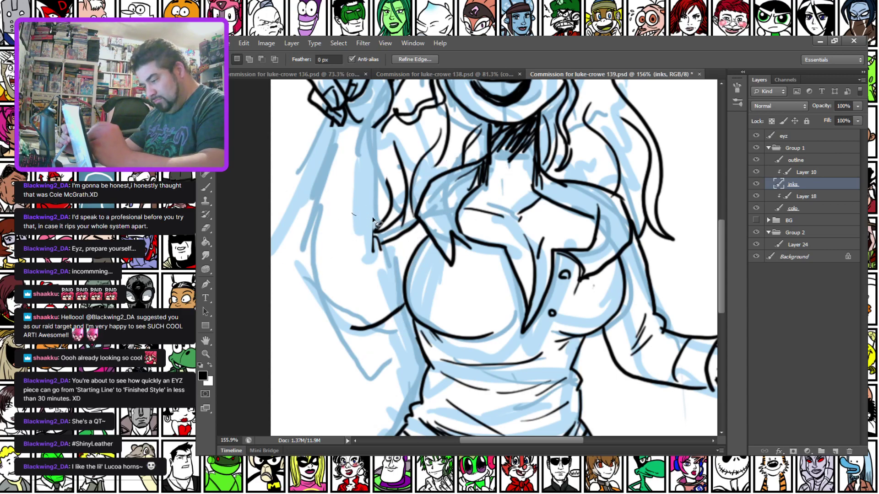
pyautogui.moveTo(405, 294); pyautogui.dragTo(285, 296)
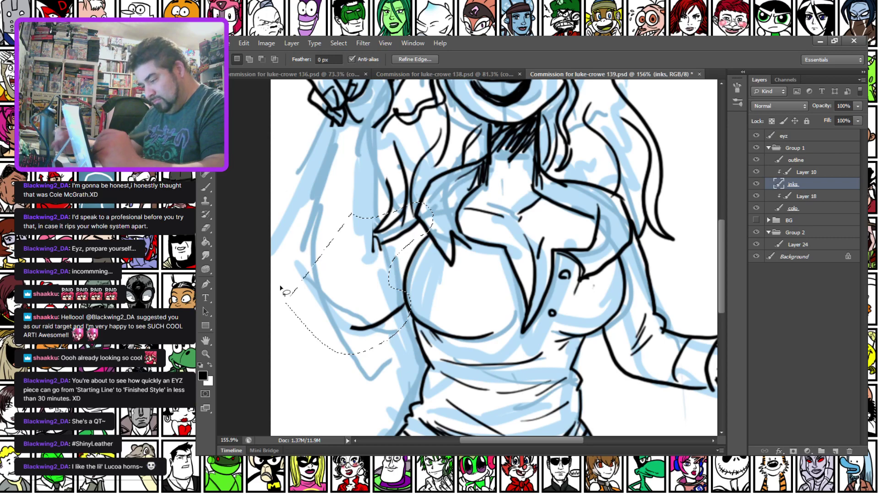
pyautogui.moveTo(391, 325); pyautogui.dragTo(324, 255)
pyautogui.moveTo(328, 316)
pyautogui.mouseDown()
pyautogui.moveTo(328, 241)
pyautogui.moveTo(407, 391)
pyautogui.mouseUp()
# Cut the entire line art from the inks layer and paste it as a new layer above Layer 24.
pyautogui.hotkey('ctrl', '0')
pyautogui.scroll(2, 418, 348)
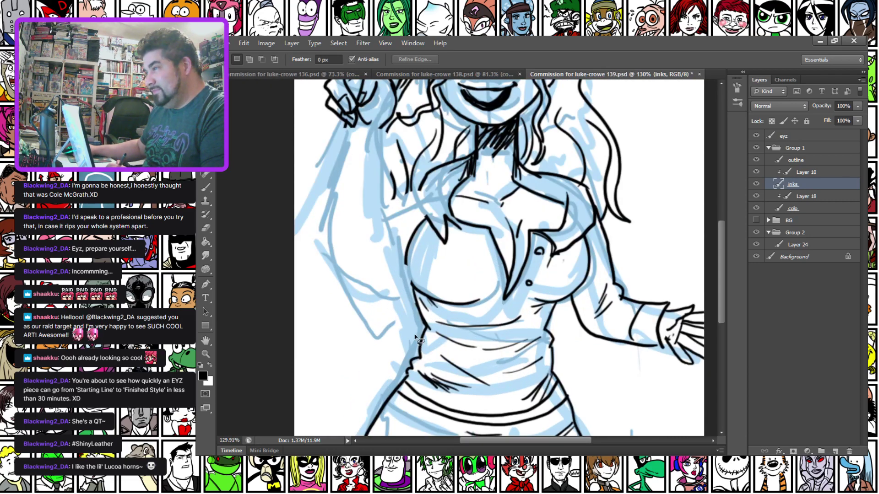
pyautogui.scroll(-2, 415, 337)
pyautogui.scroll(2, 415, 337)
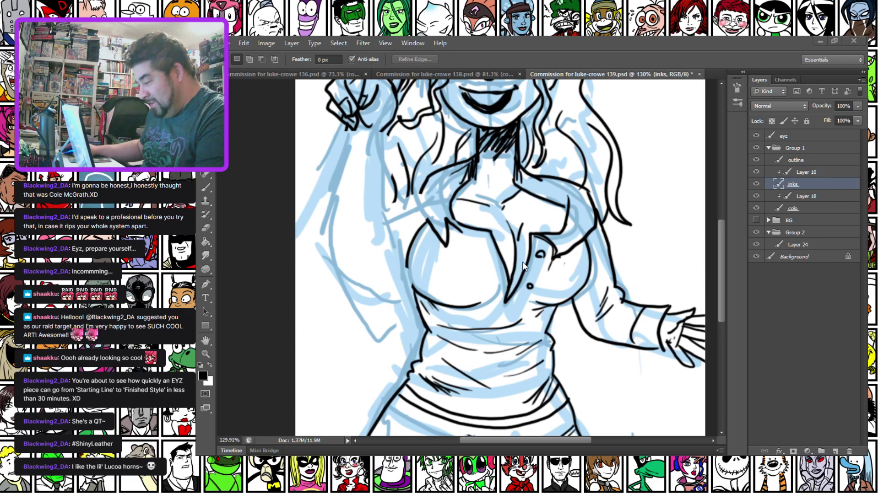
pyautogui.hotkey('ctrl', '0')
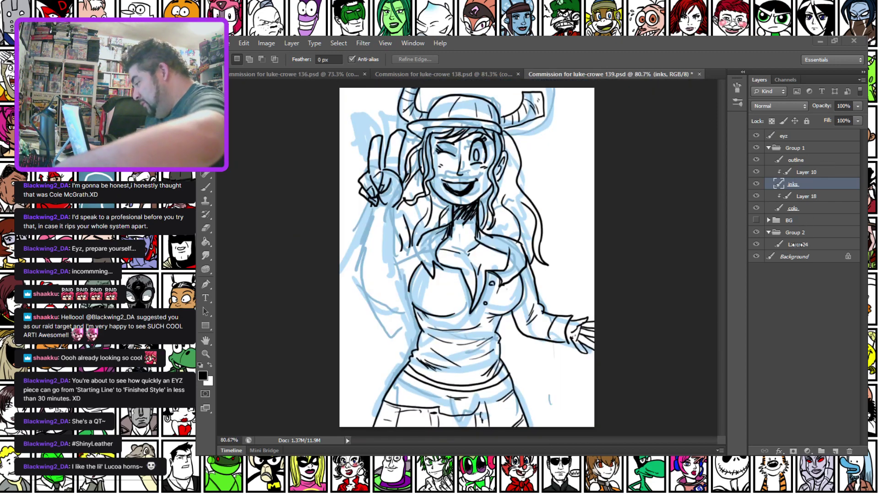
pyautogui.hotkey('ctrl', 'a')
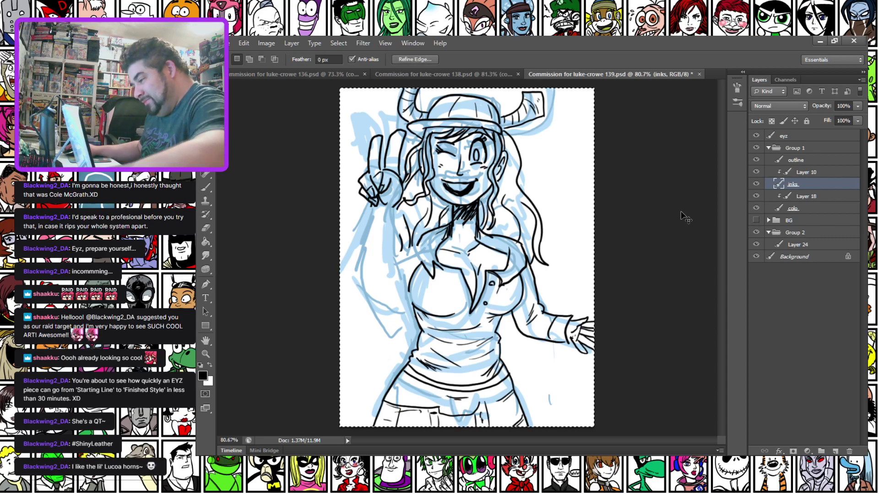
pyautogui.hotkey('ctrl', 'y')
pyautogui.press('Delete')
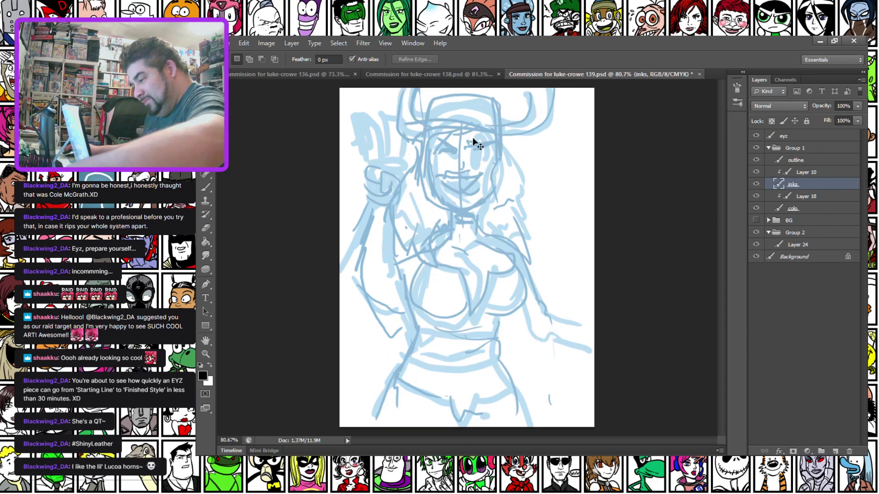
pyautogui.hotkey('ctrl', 'd')
pyautogui.click(798, 245)
pyautogui.hotkey('ctrl', 'v')
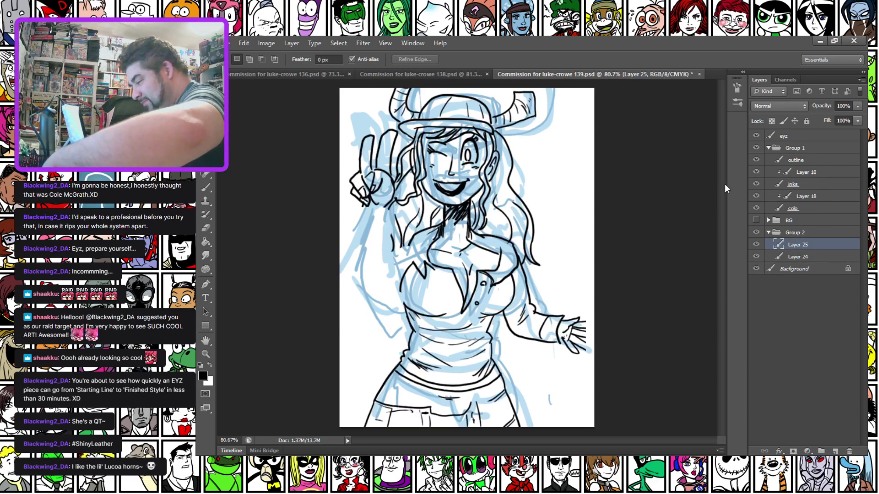
# Set the pasted line art layer's opacity to 22%, hide it, and ready the Brush on the inks layer.
pyautogui.click(857, 106)
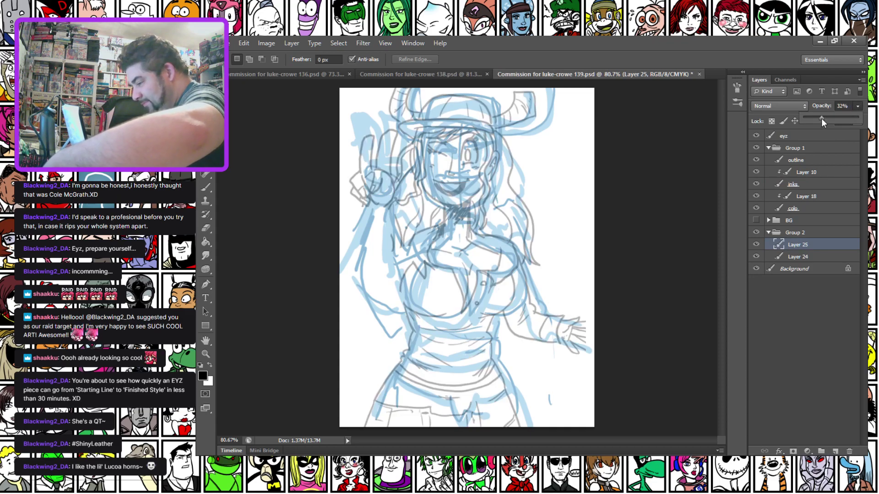
pyautogui.moveTo(828, 118); pyautogui.dragTo(822, 119)
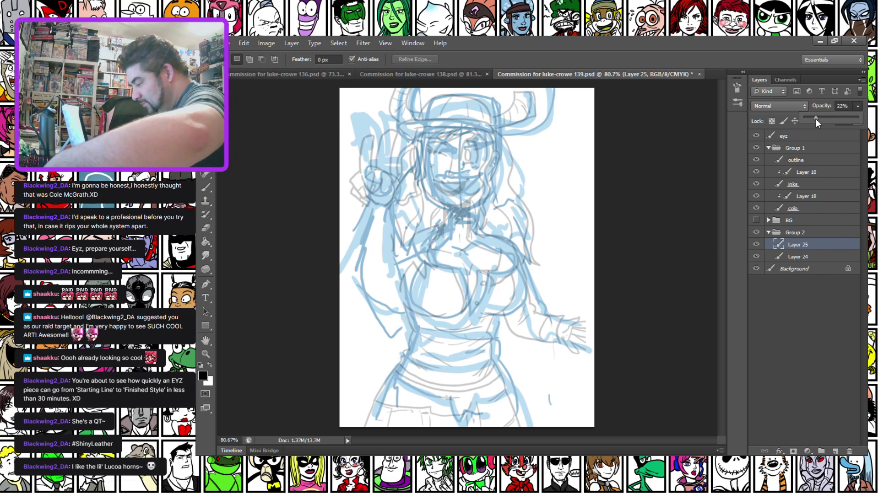
pyautogui.click(799, 186)
pyautogui.click(205, 187)
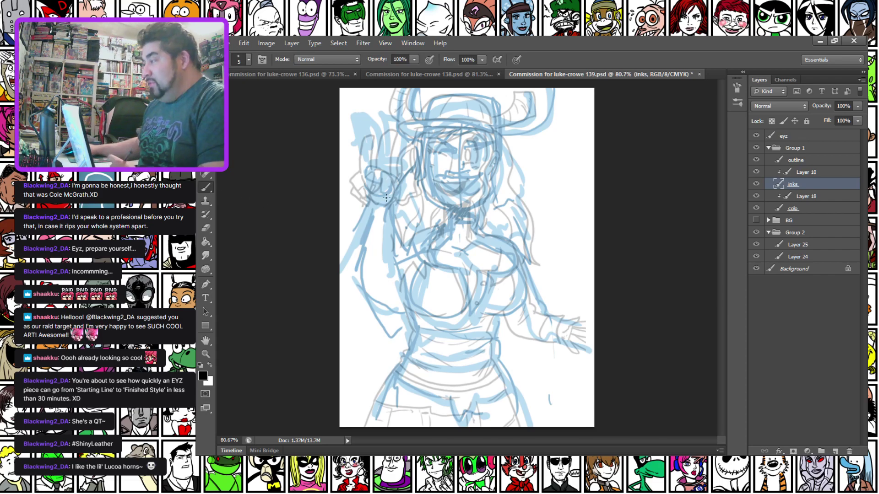
pyautogui.scroll(11, 461, 152)
pyautogui.moveTo(368, 178); pyautogui.dragTo(392, 294)
pyautogui.click(755, 244)
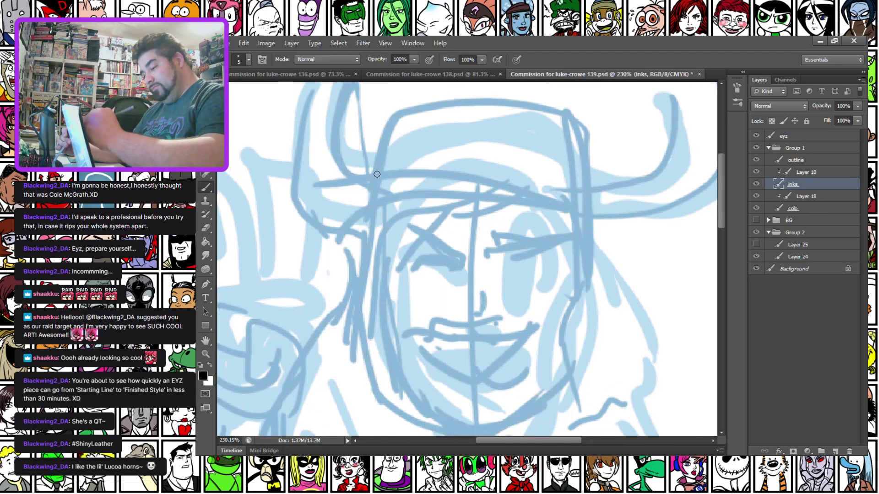
# Ink the hat horn on the open-eye side with its base band, curved edges and segment lines.
pyautogui.moveTo(348, 197); pyautogui.dragTo(302, 256)
pyautogui.moveTo(536, 205); pyautogui.dragTo(540, 243)
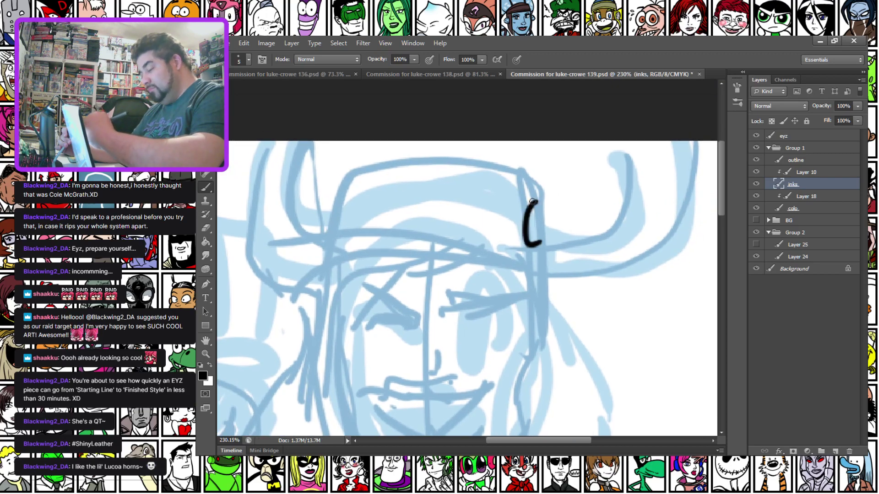
pyautogui.moveTo(534, 199)
pyautogui.mouseDown()
pyautogui.moveTo(575, 186)
pyautogui.moveTo(600, 160)
pyautogui.moveTo(608, 140)
pyautogui.mouseUp()
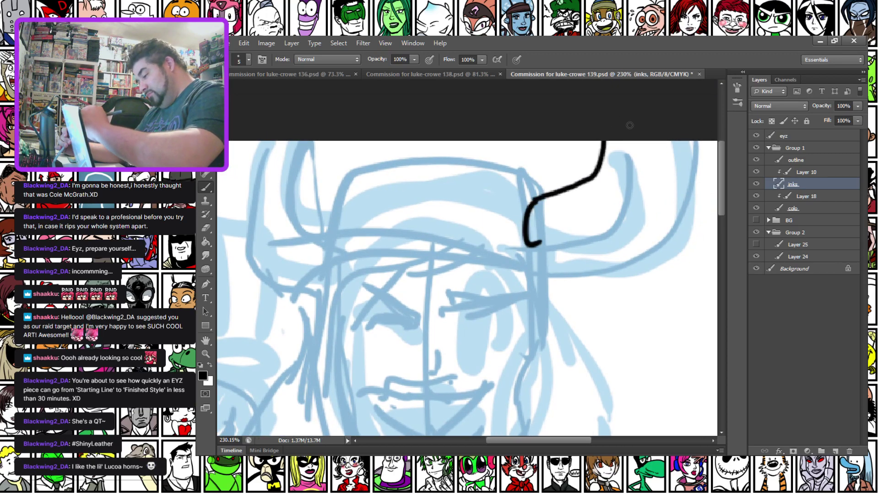
pyautogui.hotkey('ctrl', 'z')
pyautogui.moveTo(533, 200)
pyautogui.mouseDown()
pyautogui.moveTo(599, 195)
pyautogui.moveTo(631, 137)
pyautogui.moveTo(668, 128)
pyautogui.moveTo(683, 162)
pyautogui.moveTo(656, 225)
pyautogui.moveTo(575, 248)
pyautogui.moveTo(535, 244)
pyautogui.mouseUp()
pyautogui.moveTo(598, 198); pyautogui.dragTo(593, 235)
pyautogui.moveTo(600, 196); pyautogui.dragTo(594, 233)
pyautogui.moveTo(625, 156)
pyautogui.mouseDown()
pyautogui.moveTo(654, 195)
pyautogui.moveTo(668, 194)
pyautogui.moveTo(634, 181)
pyautogui.mouseUp()
pyautogui.moveTo(642, 198); pyautogui.dragTo(652, 188)
# Ink the hat's crown outline, its curved brim and a broken seam line down the crown.
pyautogui.moveTo(326, 217); pyautogui.dragTo(366, 209)
pyautogui.moveTo(372, 246)
pyautogui.mouseDown()
pyautogui.moveTo(394, 174)
pyautogui.moveTo(437, 153)
pyautogui.moveTo(537, 155)
pyautogui.moveTo(586, 188)
pyautogui.moveTo(586, 259)
pyautogui.mouseUp()
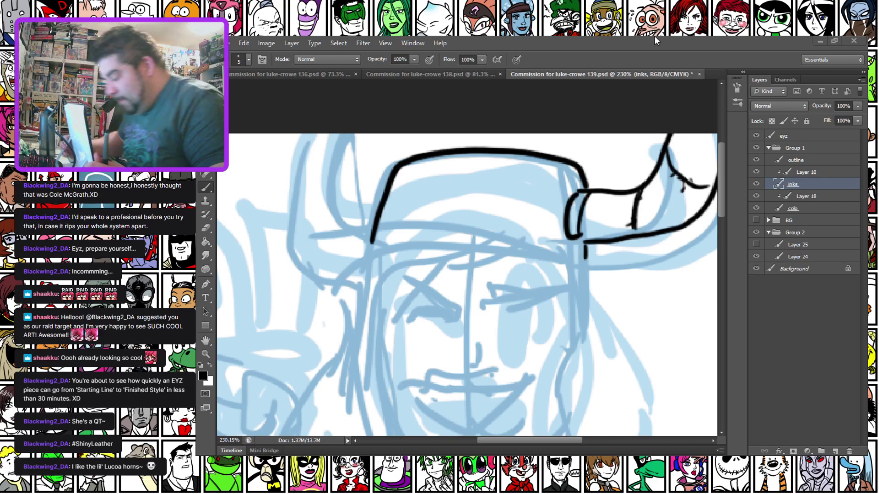
pyautogui.moveTo(344, 232)
pyautogui.mouseDown()
pyautogui.moveTo(333, 191)
pyautogui.moveTo(419, 194)
pyautogui.moveTo(574, 223)
pyautogui.mouseUp()
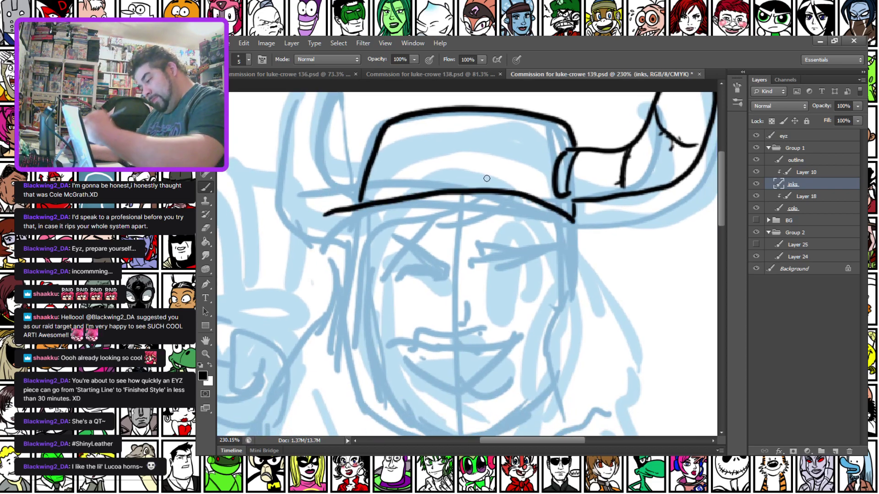
pyautogui.moveTo(310, 225)
pyautogui.mouseDown()
pyautogui.moveTo(345, 250)
pyautogui.moveTo(365, 237)
pyautogui.moveTo(465, 217)
pyautogui.moveTo(575, 227)
pyautogui.mouseUp()
pyautogui.moveTo(519, 119); pyautogui.dragTo(534, 196)
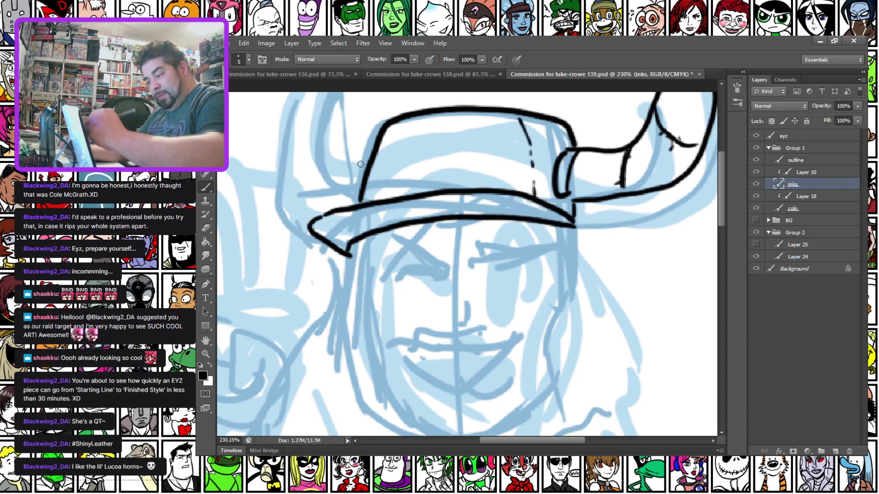
# Ink the horn on the winking side with its ridge marks and strengthen a segment line on the opposite horn.
pyautogui.moveTo(371, 153)
pyautogui.mouseDown()
pyautogui.moveTo(317, 93)
pyautogui.moveTo(266, 112)
pyautogui.moveTo(287, 188)
pyautogui.moveTo(361, 193)
pyautogui.moveTo(340, 188)
pyautogui.mouseUp()
pyautogui.moveTo(316, 142); pyautogui.dragTo(275, 163)
pyautogui.moveTo(272, 119); pyautogui.dragTo(306, 99)
pyautogui.moveTo(280, 160)
pyautogui.mouseDown()
pyautogui.moveTo(311, 139)
pyautogui.moveTo(294, 150)
pyautogui.mouseUp()
pyautogui.moveTo(279, 156); pyautogui.dragTo(285, 161)
pyautogui.moveTo(336, 170); pyautogui.dragTo(340, 177)
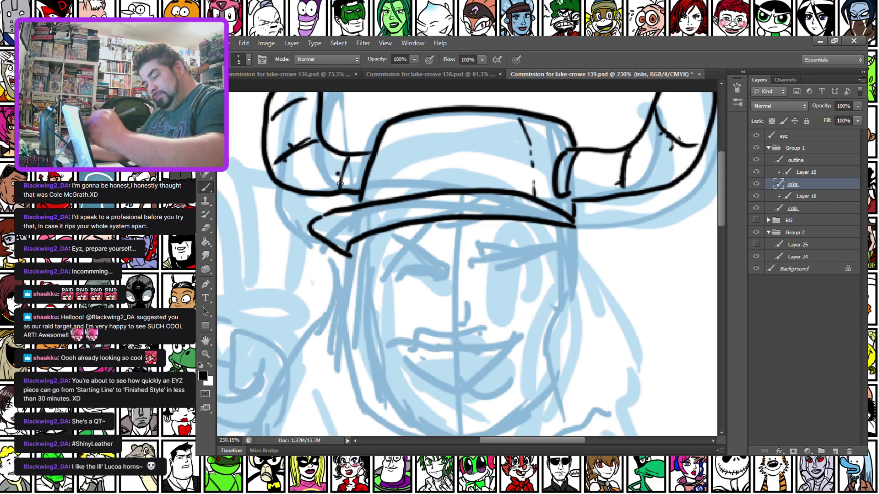
pyautogui.moveTo(659, 130); pyautogui.dragTo(699, 144)
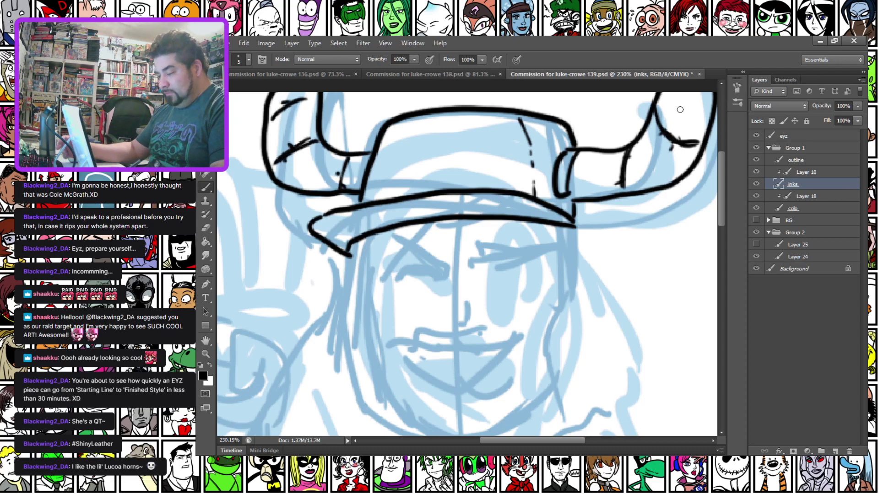
# Ink the open eye with its pupil, the nose, the winking eye's arc and both eyebrows over the sketch.
pyautogui.moveTo(319, 349); pyautogui.dragTo(322, 256)
pyautogui.moveTo(485, 215)
pyautogui.mouseDown()
pyautogui.moveTo(511, 141)
pyautogui.moveTo(537, 221)
pyautogui.moveTo(515, 223)
pyautogui.moveTo(538, 221)
pyautogui.mouseUp()
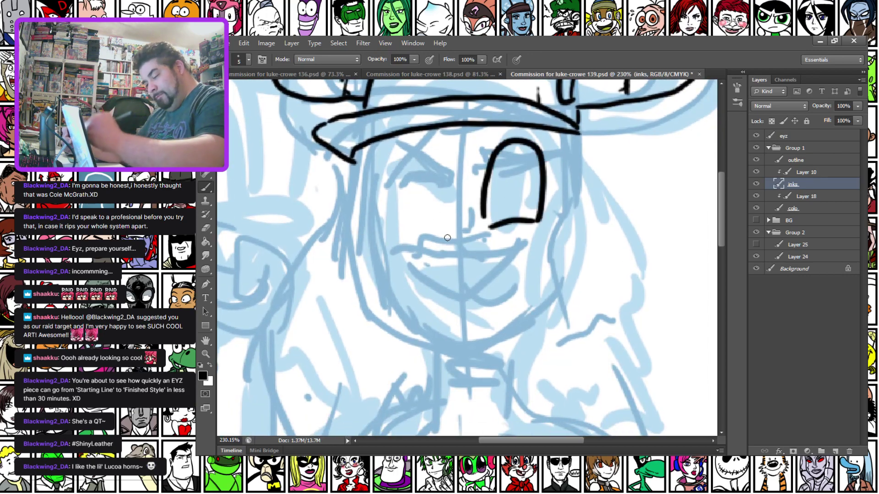
pyautogui.moveTo(453, 216); pyautogui.dragTo(463, 253)
pyautogui.moveTo(509, 208)
pyautogui.mouseDown()
pyautogui.moveTo(521, 201)
pyautogui.moveTo(500, 208)
pyautogui.mouseUp()
pyautogui.moveTo(397, 207); pyautogui.dragTo(453, 208)
pyautogui.moveTo(396, 151)
pyautogui.mouseDown()
pyautogui.moveTo(429, 153)
pyautogui.moveTo(447, 166)
pyautogui.mouseUp()
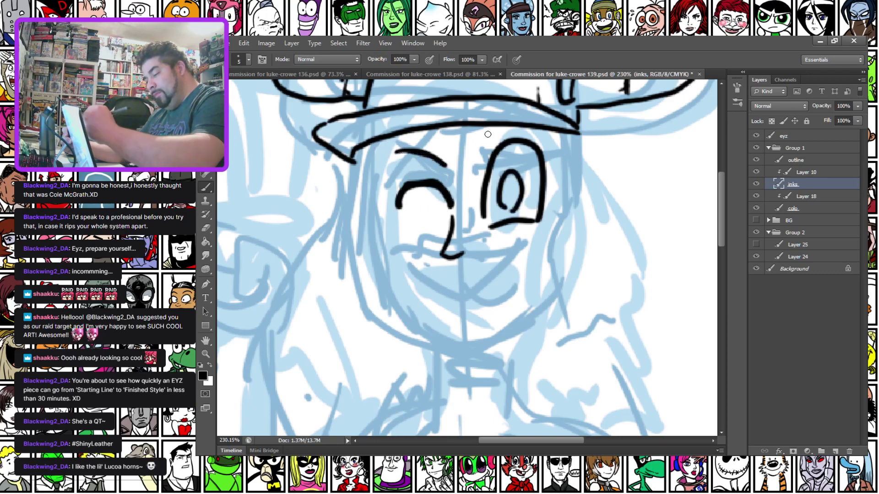
pyautogui.moveTo(488, 133); pyautogui.dragTo(542, 135)
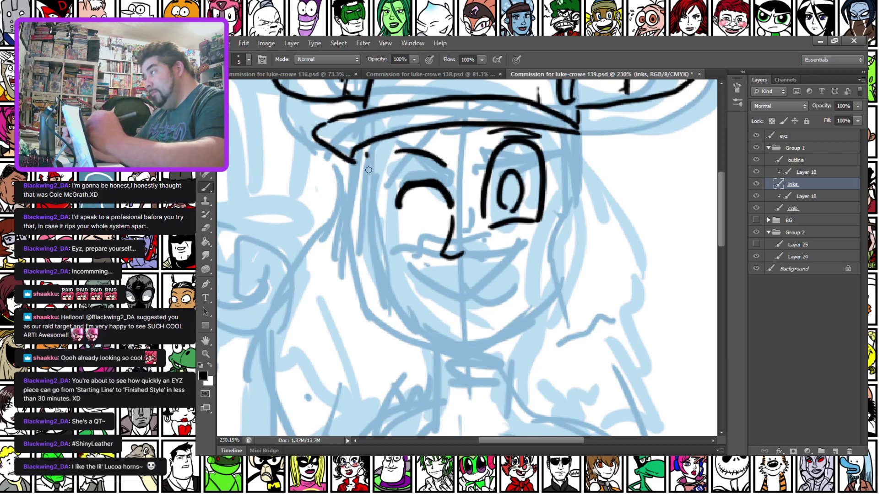
# Ink the bangs under the brim, the flowing side lock by the winking eye, and the cheek and jaw outline.
pyautogui.hotkey('ctrl', 'z')
pyautogui.moveTo(473, 129); pyautogui.dragTo(456, 182)
pyautogui.moveTo(485, 131); pyautogui.dragTo(476, 164)
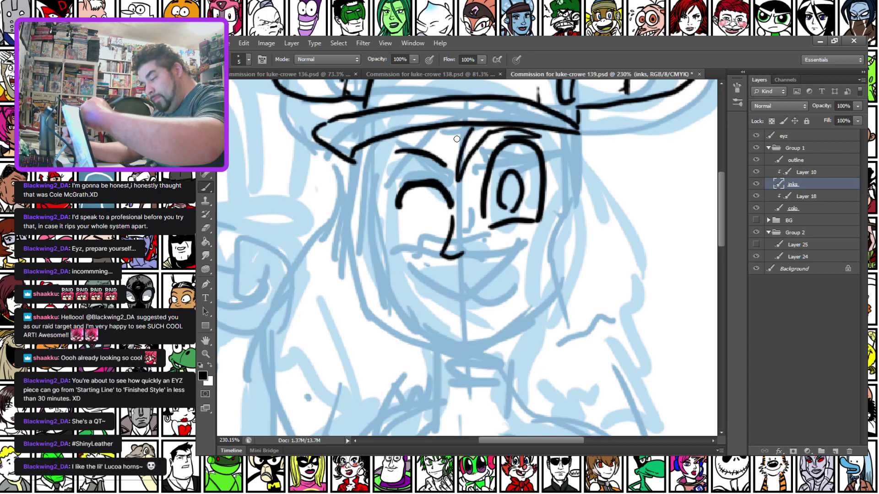
pyautogui.moveTo(464, 132)
pyautogui.mouseDown()
pyautogui.moveTo(399, 149)
pyautogui.moveTo(436, 128)
pyautogui.moveTo(394, 150)
pyautogui.moveTo(415, 149)
pyautogui.moveTo(364, 168)
pyautogui.mouseUp()
pyautogui.moveTo(403, 142)
pyautogui.mouseDown()
pyautogui.moveTo(362, 169)
pyautogui.moveTo(289, 249)
pyautogui.mouseUp()
pyautogui.moveTo(290, 247); pyautogui.dragTo(341, 213)
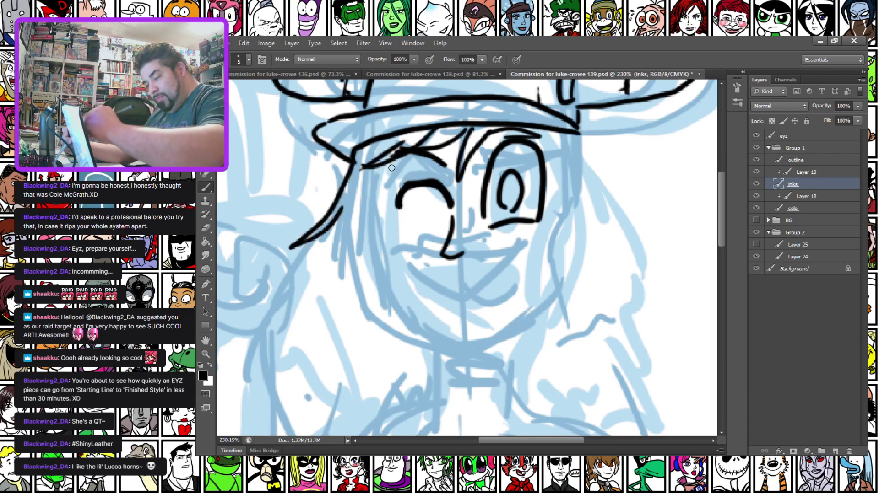
pyautogui.moveTo(384, 158)
pyautogui.mouseDown()
pyautogui.moveTo(375, 250)
pyautogui.moveTo(399, 321)
pyautogui.moveTo(454, 352)
pyautogui.moveTo(550, 292)
pyautogui.mouseUp()
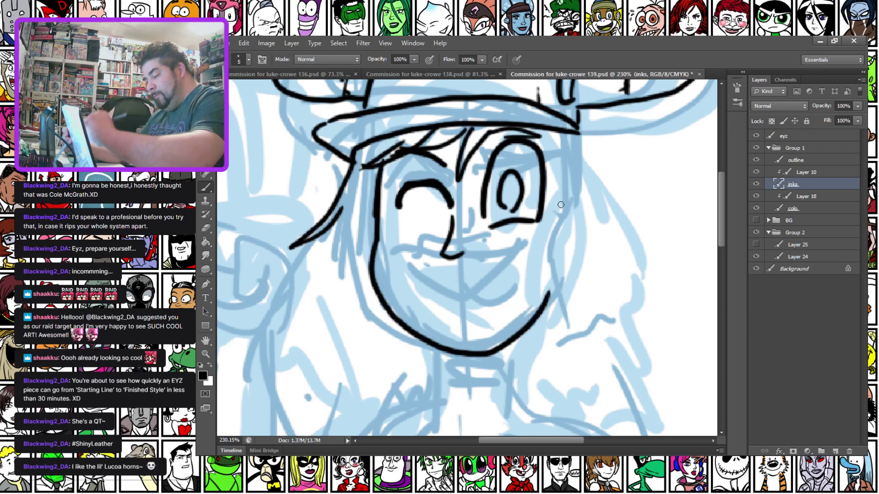
# Ink the long wavy side lock beside the open eye, then the smiling mouth and its lower lip line.
pyautogui.moveTo(539, 125)
pyautogui.mouseDown()
pyautogui.moveTo(569, 181)
pyautogui.moveTo(537, 282)
pyautogui.moveTo(543, 386)
pyautogui.moveTo(583, 227)
pyautogui.moveTo(579, 169)
pyautogui.mouseUp()
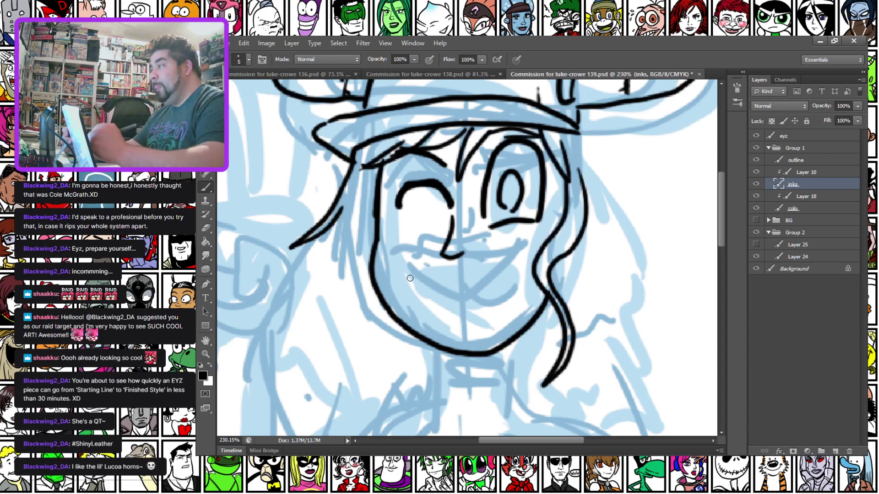
pyautogui.moveTo(426, 286)
pyautogui.mouseDown()
pyautogui.moveTo(462, 290)
pyautogui.moveTo(519, 270)
pyautogui.mouseUp()
pyautogui.moveTo(432, 299); pyautogui.dragTo(493, 297)
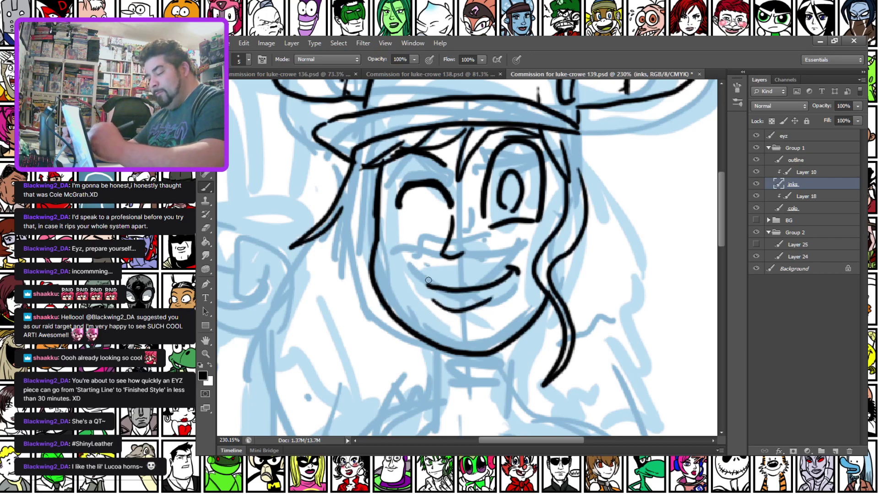
# Ink the eyelashes, the short blush marks on both cheeks, and the ear with the hair line above it.
pyautogui.moveTo(399, 193); pyautogui.dragTo(387, 182)
pyautogui.moveTo(545, 145); pyautogui.dragTo(548, 174)
pyautogui.moveTo(406, 236)
pyautogui.mouseDown()
pyautogui.moveTo(414, 239)
pyautogui.moveTo(401, 236)
pyautogui.mouseUp()
pyautogui.moveTo(515, 248); pyautogui.dragTo(522, 243)
pyautogui.moveTo(527, 250); pyautogui.dragTo(533, 243)
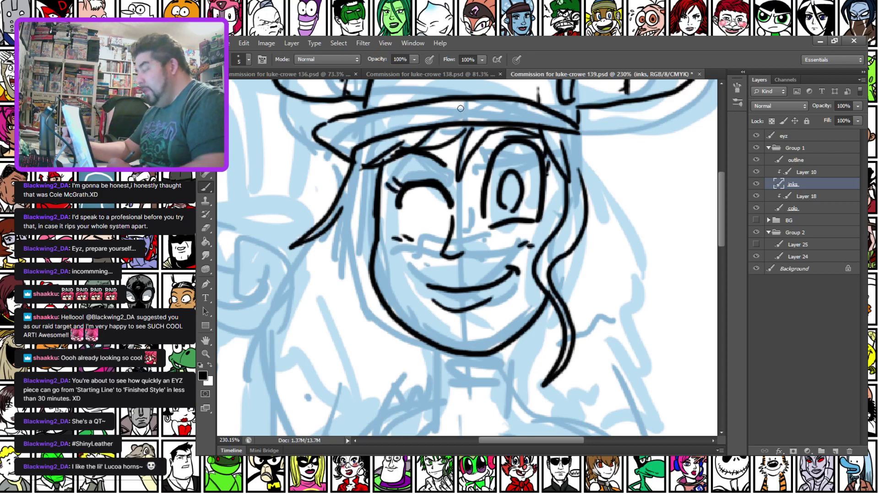
pyautogui.moveTo(585, 174)
pyautogui.mouseDown()
pyautogui.moveTo(605, 198)
pyautogui.moveTo(550, 286)
pyautogui.mouseUp()
pyautogui.moveTo(579, 133); pyautogui.dragTo(595, 158)
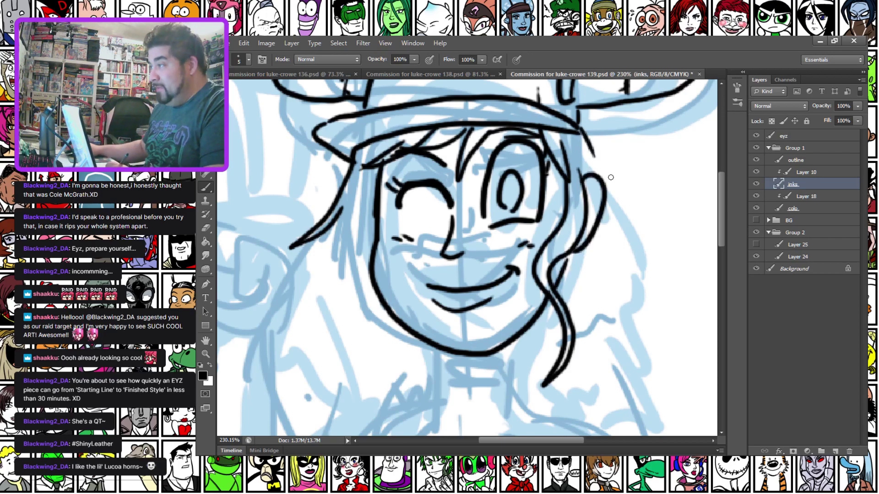
# Ink both sides of the neck and fill the shadow directly beneath the chin.
pyautogui.scroll(-2, 610, 177)
pyautogui.moveTo(326, 360); pyautogui.dragTo(285, 227)
pyautogui.moveTo(496, 169); pyautogui.dragTo(496, 216)
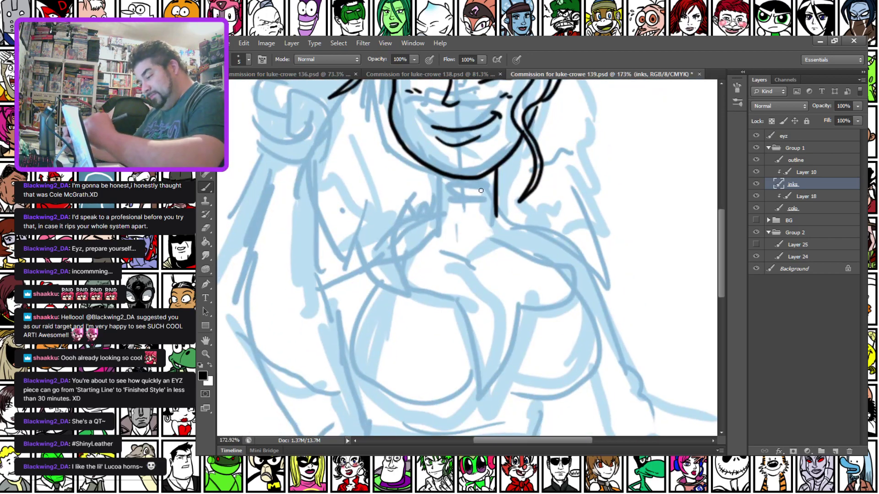
pyautogui.moveTo(437, 180)
pyautogui.mouseDown()
pyautogui.moveTo(438, 219)
pyautogui.moveTo(476, 182)
pyautogui.moveTo(442, 186)
pyautogui.mouseUp()
pyautogui.hotkey('ctrl', 'z')
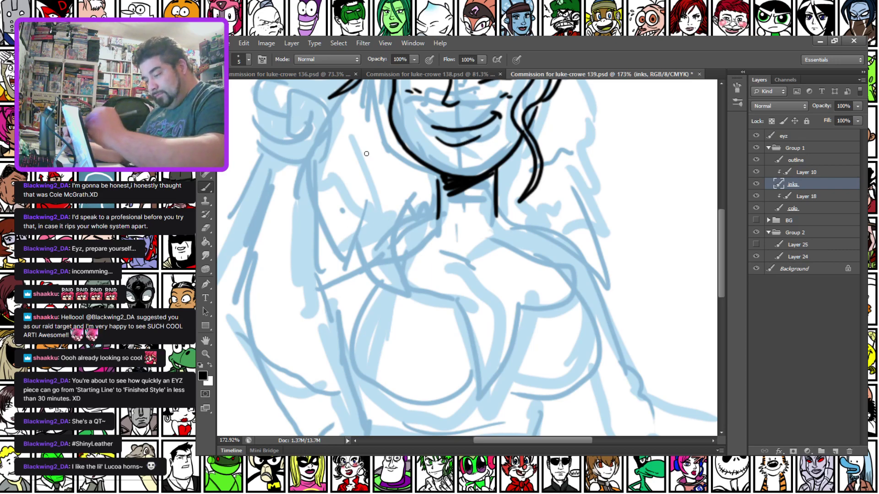
# Ink the wavy hair locks falling over both shoulders on either side of the neck.
pyautogui.moveTo(380, 187)
pyautogui.mouseDown()
pyautogui.moveTo(409, 302)
pyautogui.moveTo(409, 185)
pyautogui.moveTo(364, 257)
pyautogui.moveTo(415, 229)
pyautogui.moveTo(401, 201)
pyautogui.moveTo(413, 231)
pyautogui.moveTo(439, 239)
pyautogui.moveTo(405, 164)
pyautogui.moveTo(427, 202)
pyautogui.mouseUp()
pyautogui.hotkey('ctrl', 'z')
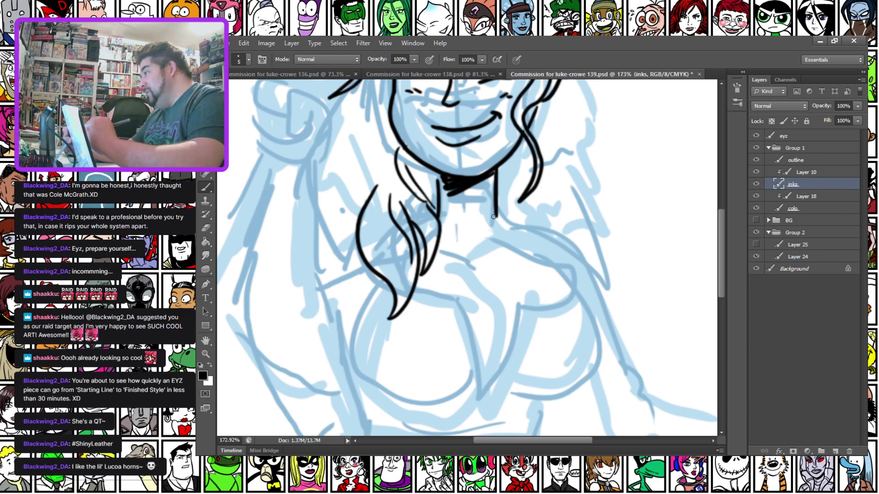
pyautogui.moveTo(499, 224)
pyautogui.mouseDown()
pyautogui.moveTo(496, 206)
pyautogui.moveTo(486, 260)
pyautogui.moveTo(508, 197)
pyautogui.moveTo(509, 231)
pyautogui.moveTo(532, 288)
pyautogui.moveTo(538, 194)
pyautogui.mouseUp()
pyautogui.hotkey('ctrl', 'z')
pyautogui.hotkey('ctrl', 'z')
pyautogui.moveTo(509, 232)
pyautogui.mouseDown()
pyautogui.moveTo(540, 306)
pyautogui.moveTo(562, 159)
pyautogui.mouseUp()
pyautogui.moveTo(273, 205); pyautogui.dragTo(283, 272)
# Ink the bust outline, the top's notched neckline, and the cleavage and collarbone lines.
pyautogui.moveTo(302, 389); pyautogui.dragTo(268, 229)
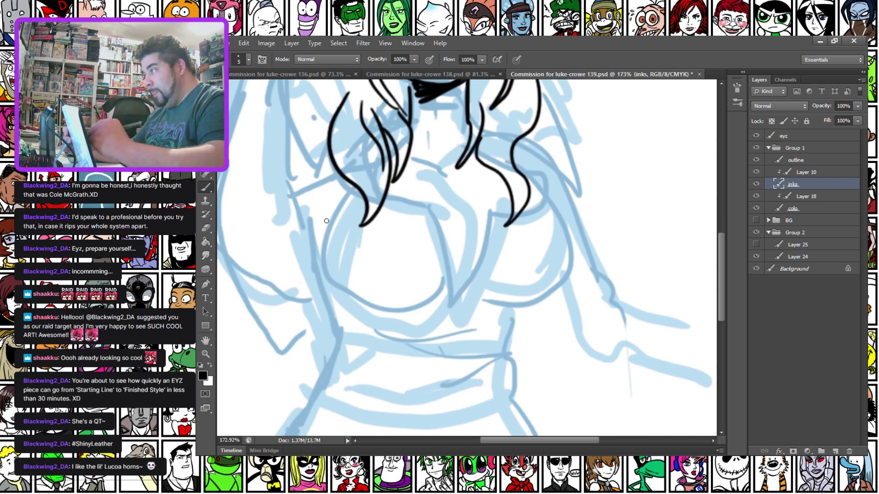
pyautogui.moveTo(338, 192)
pyautogui.mouseDown()
pyautogui.moveTo(352, 298)
pyautogui.moveTo(387, 305)
pyautogui.mouseUp()
pyautogui.moveTo(528, 185)
pyautogui.mouseDown()
pyautogui.moveTo(504, 313)
pyautogui.moveTo(478, 313)
pyautogui.mouseUp()
pyautogui.moveTo(385, 190)
pyautogui.mouseDown()
pyautogui.moveTo(438, 220)
pyautogui.moveTo(451, 281)
pyautogui.moveTo(480, 219)
pyautogui.moveTo(513, 221)
pyautogui.mouseUp()
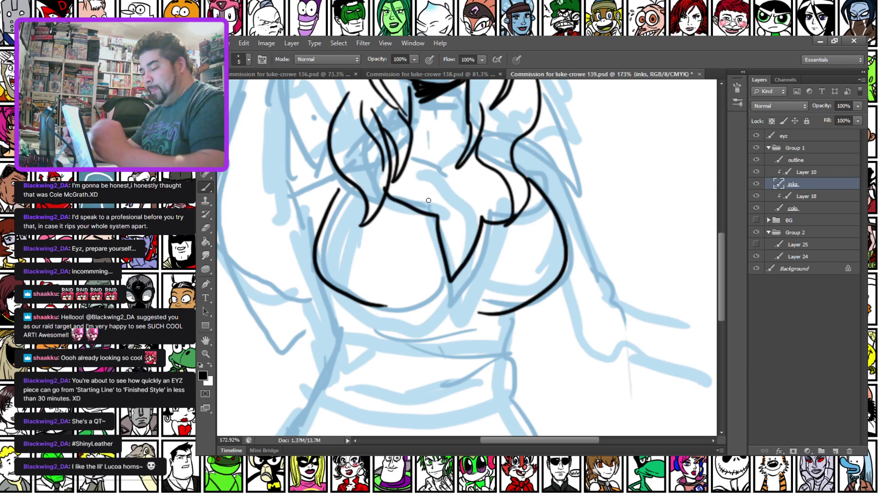
pyautogui.moveTo(438, 181); pyautogui.dragTo(447, 289)
pyautogui.moveTo(462, 183); pyautogui.dragTo(456, 200)
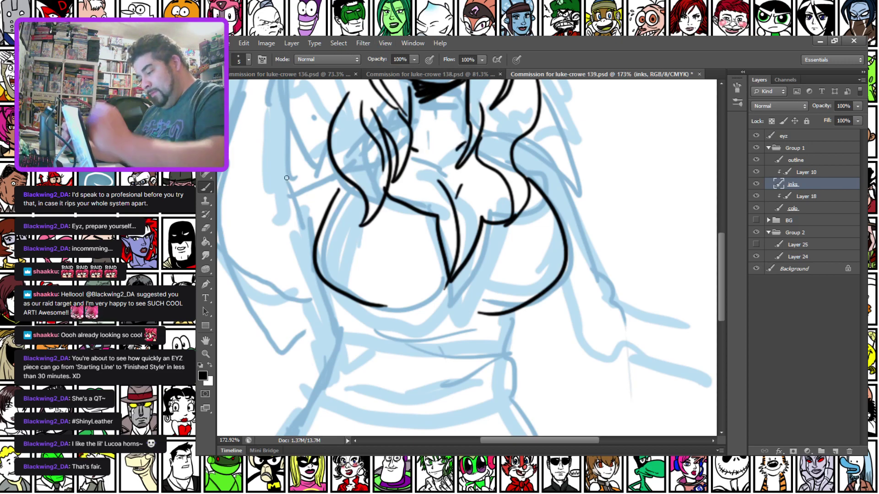
# Ink the sides of the top below the bust, its fold lines and hem, and the curved waistline beneath.
pyautogui.moveTo(355, 289)
pyautogui.mouseDown()
pyautogui.moveTo(327, 285)
pyautogui.moveTo(340, 307)
pyautogui.moveTo(332, 340)
pyautogui.moveTo(372, 315)
pyautogui.moveTo(360, 329)
pyautogui.moveTo(352, 186)
pyautogui.moveTo(354, 211)
pyautogui.mouseUp()
pyautogui.moveTo(522, 173); pyautogui.dragTo(518, 214)
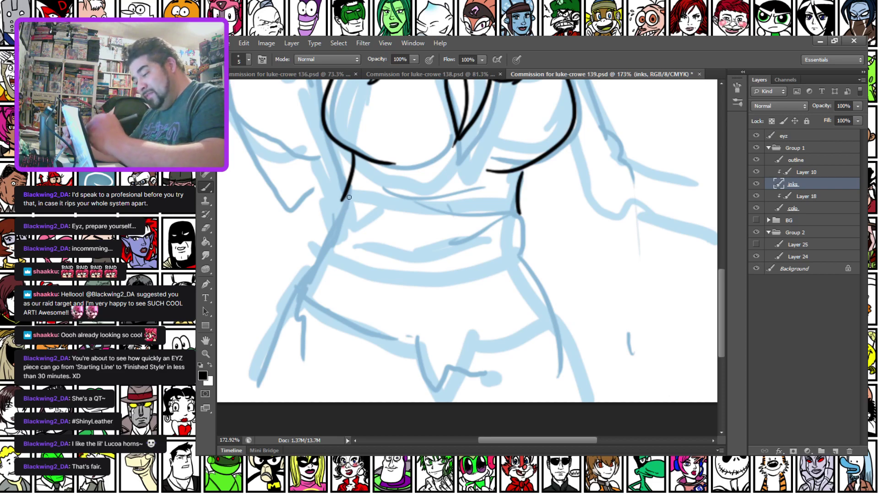
pyautogui.moveTo(343, 200)
pyautogui.mouseDown()
pyautogui.moveTo(387, 226)
pyautogui.moveTo(469, 231)
pyautogui.moveTo(515, 197)
pyautogui.moveTo(446, 211)
pyautogui.mouseUp()
pyautogui.moveTo(349, 185)
pyautogui.mouseDown()
pyautogui.moveTo(419, 206)
pyautogui.moveTo(400, 214)
pyautogui.mouseUp()
pyautogui.moveTo(522, 171); pyautogui.dragTo(470, 188)
pyautogui.moveTo(364, 163); pyautogui.dragTo(405, 176)
pyautogui.moveTo(349, 170); pyautogui.dragTo(332, 219)
pyautogui.moveTo(347, 189)
pyautogui.mouseDown()
pyautogui.moveTo(338, 244)
pyautogui.moveTo(372, 278)
pyautogui.moveTo(436, 293)
pyautogui.moveTo(510, 253)
pyautogui.moveTo(518, 210)
pyautogui.mouseUp()
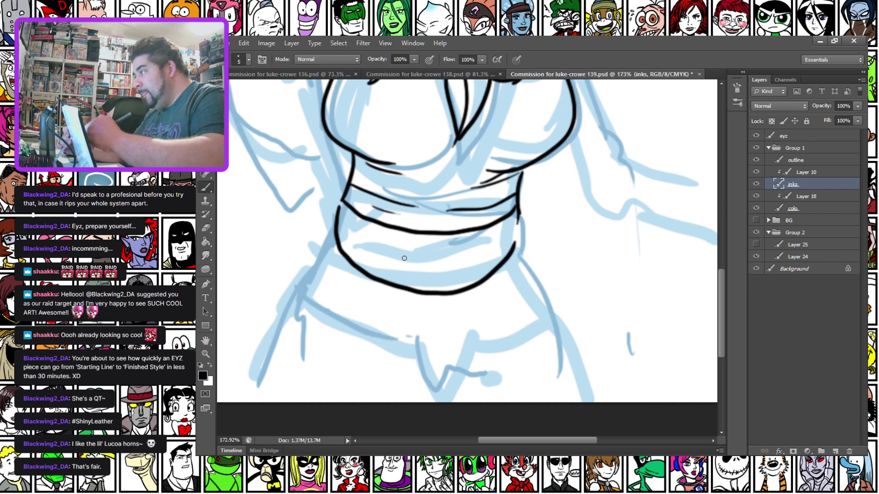
# Ink the navel, the shorts' button and front flap, and the hips down to the curved leg hems.
pyautogui.moveTo(404, 258); pyautogui.dragTo(428, 258)
pyautogui.moveTo(450, 297)
pyautogui.mouseDown()
pyautogui.moveTo(446, 326)
pyautogui.moveTo(439, 311)
pyautogui.moveTo(424, 315)
pyautogui.mouseUp()
pyautogui.moveTo(336, 211); pyautogui.dragTo(313, 250)
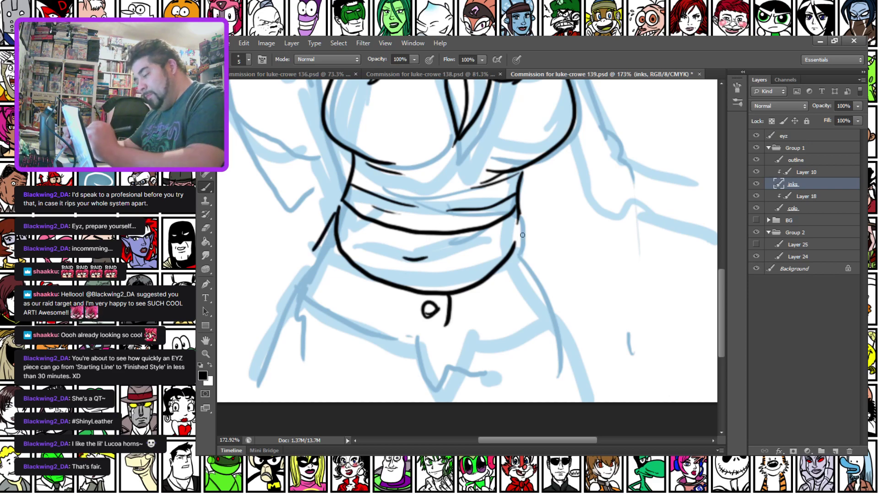
pyautogui.moveTo(518, 214); pyautogui.dragTo(562, 364)
pyautogui.moveTo(337, 219)
pyautogui.mouseDown()
pyautogui.moveTo(293, 284)
pyautogui.moveTo(266, 355)
pyautogui.mouseUp()
pyautogui.moveTo(397, 379)
pyautogui.mouseDown()
pyautogui.moveTo(437, 385)
pyautogui.moveTo(560, 343)
pyautogui.mouseUp()
pyautogui.moveTo(267, 353)
pyautogui.mouseDown()
pyautogui.moveTo(313, 375)
pyautogui.moveTo(416, 405)
pyautogui.mouseUp()
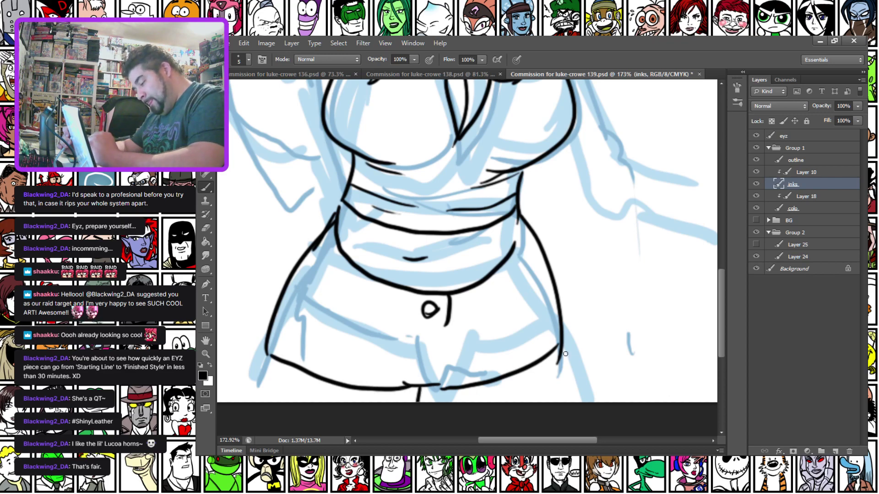
# Ink the outer thighs below the shorts and the curved band line across each thigh.
pyautogui.moveTo(560, 340); pyautogui.dragTo(561, 403)
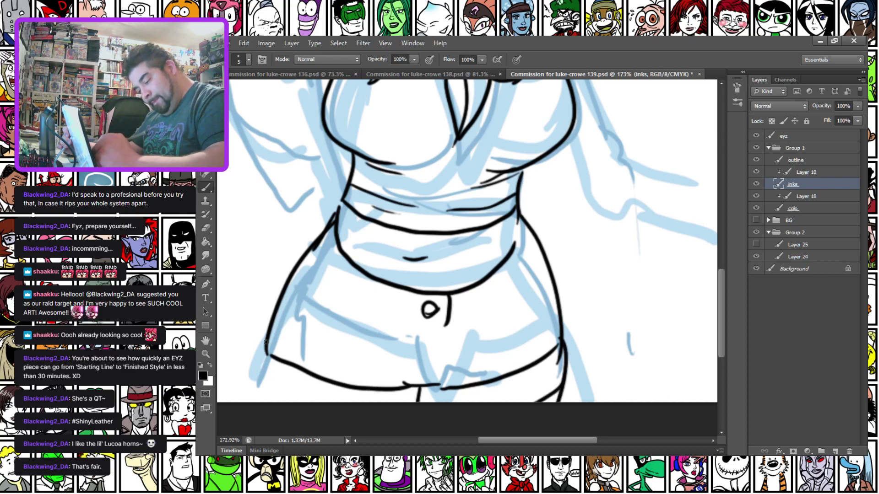
pyautogui.moveTo(267, 343); pyautogui.dragTo(251, 402)
pyautogui.moveTo(257, 369); pyautogui.dragTo(298, 403)
# Ink the crotch creases, the fly, and the seam lines running from the front flap to both hips.
pyautogui.moveTo(425, 381)
pyautogui.mouseDown()
pyautogui.moveTo(392, 361)
pyautogui.moveTo(420, 381)
pyautogui.mouseUp()
pyautogui.hotkey('ctrl', 'z')
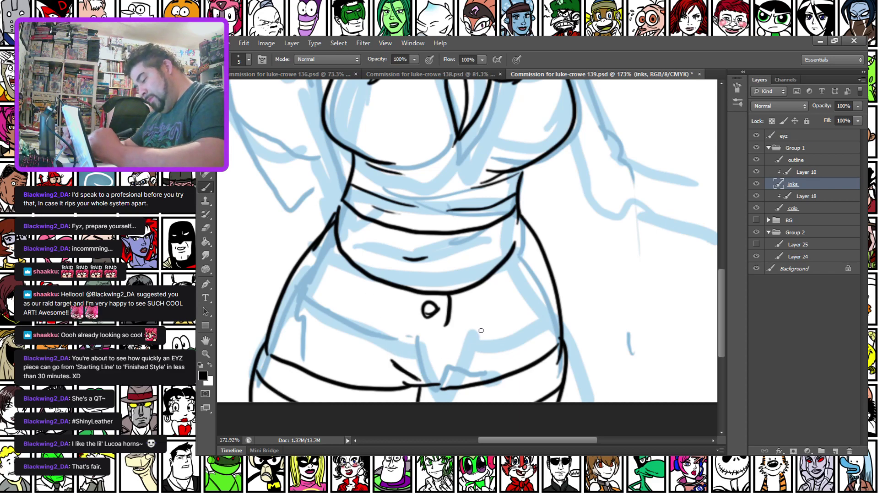
pyautogui.moveTo(479, 339); pyautogui.dragTo(433, 378)
pyautogui.moveTo(449, 296)
pyautogui.mouseDown()
pyautogui.moveTo(437, 328)
pyautogui.moveTo(450, 326)
pyautogui.mouseUp()
pyautogui.moveTo(310, 256); pyautogui.dragTo(392, 311)
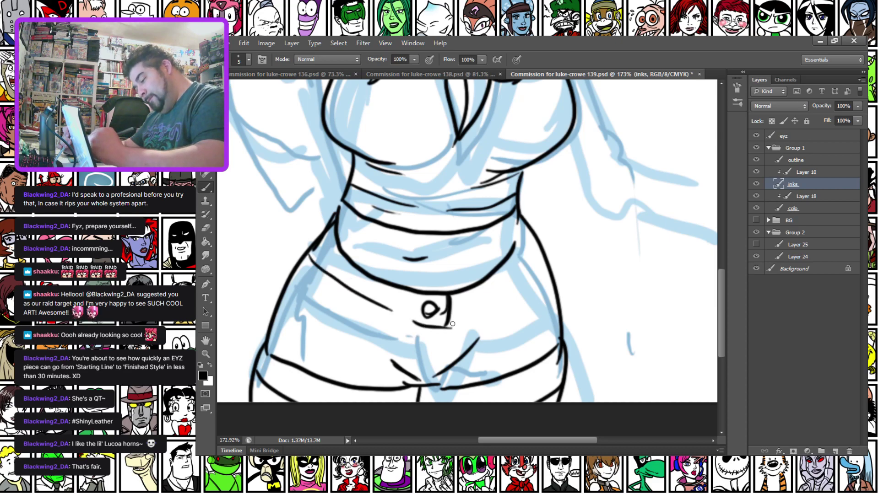
pyautogui.moveTo(452, 323); pyautogui.dragTo(535, 276)
pyautogui.moveTo(447, 323)
pyautogui.mouseDown()
pyautogui.moveTo(420, 354)
pyautogui.moveTo(420, 329)
pyautogui.mouseUp()
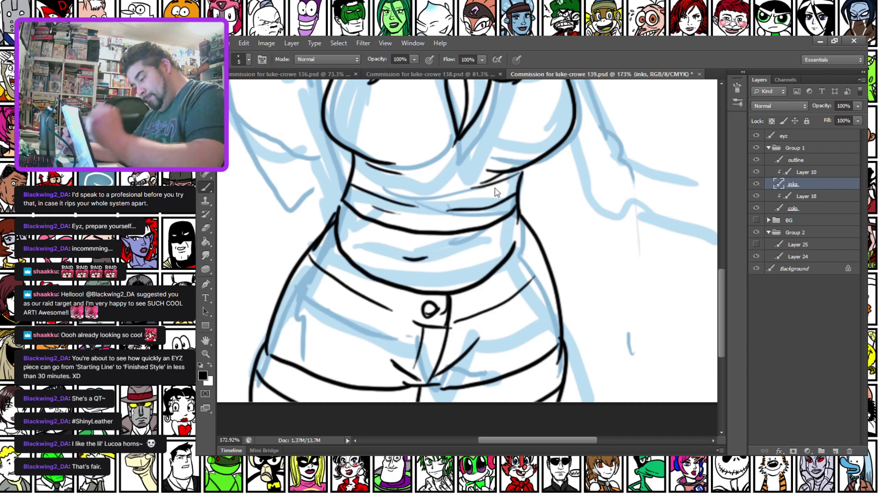
# Ink the angled pocket edges on both hips of the shorts, redoing the first one.
pyautogui.moveTo(519, 249)
pyautogui.mouseDown()
pyautogui.moveTo(527, 284)
pyautogui.moveTo(558, 322)
pyautogui.mouseUp()
pyautogui.hotkey('ctrl', 'z')
pyautogui.hotkey('ctrl', 'z')
pyautogui.moveTo(514, 250)
pyautogui.mouseDown()
pyautogui.moveTo(540, 308)
pyautogui.moveTo(559, 320)
pyautogui.mouseUp()
pyautogui.moveTo(333, 245); pyautogui.dragTo(277, 321)
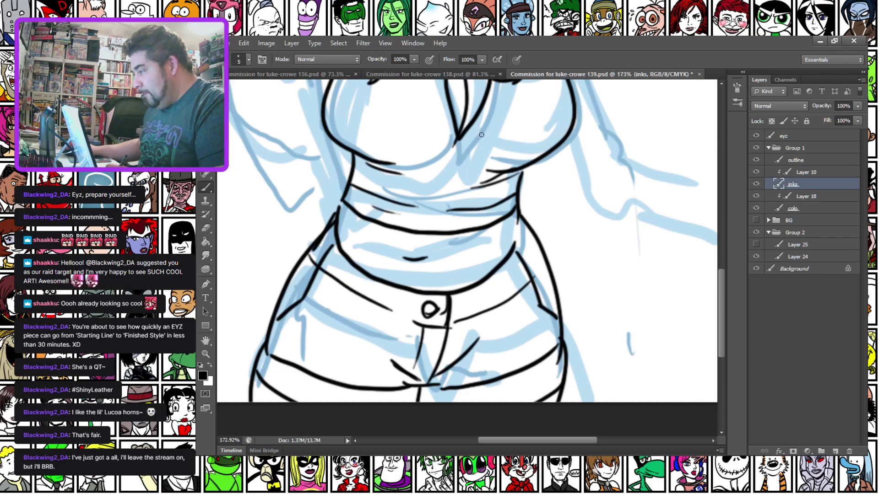
# Add a new layer above Layer 25 and set the foreground color to a medium blue for sketching.
pyautogui.scroll(3, 599, 156)
pyautogui.scroll(-5, 600, 156)
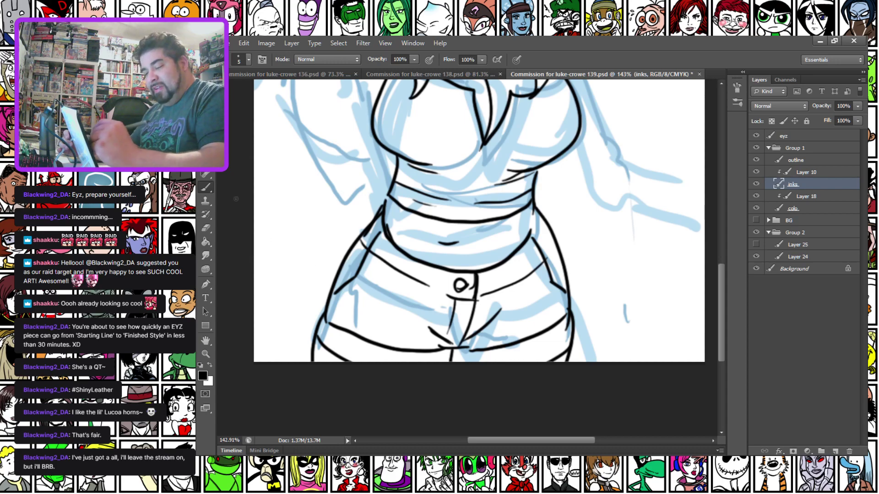
pyautogui.moveTo(305, 130); pyautogui.dragTo(397, 361)
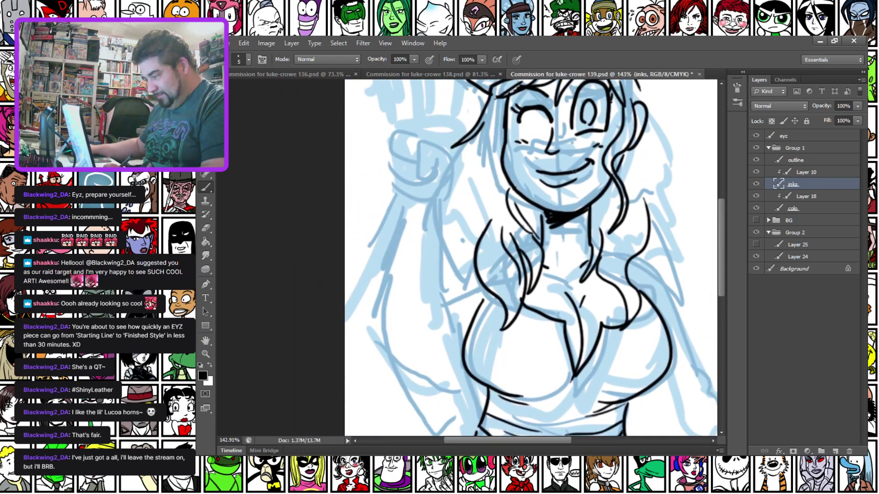
pyautogui.scroll(-5, 574, 171)
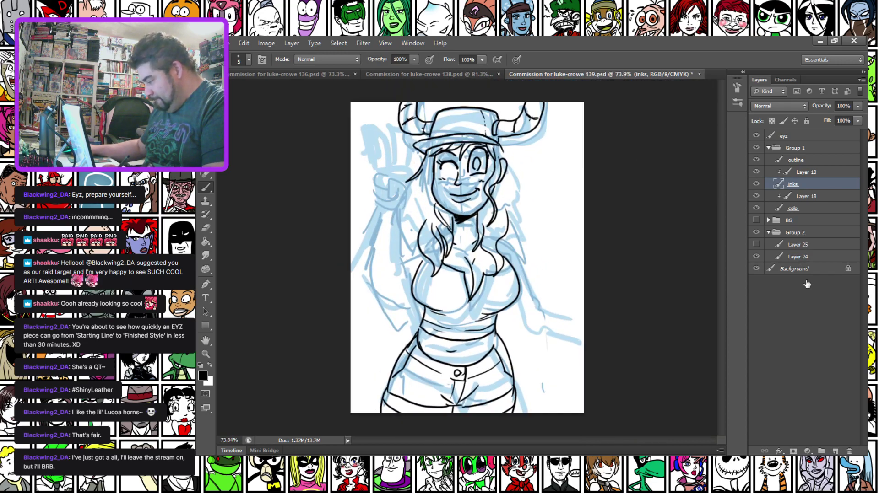
pyautogui.click(804, 245)
pyautogui.click(835, 451)
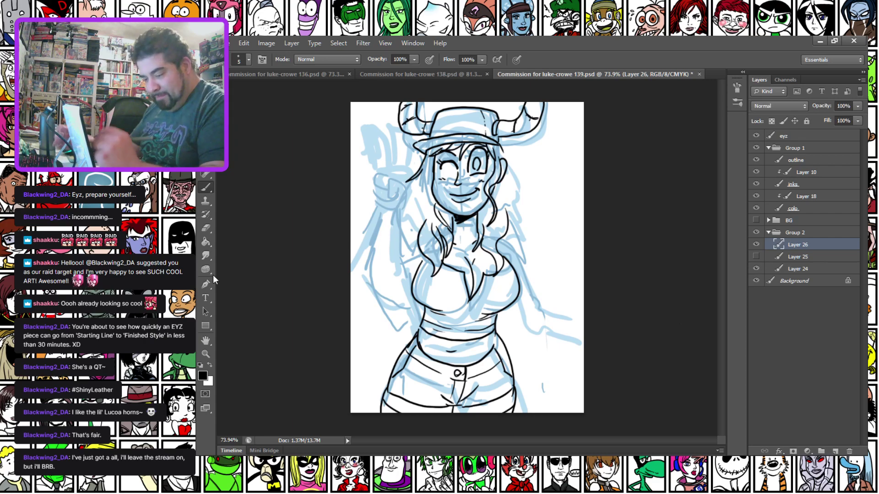
pyautogui.click(202, 377)
pyautogui.click(391, 168)
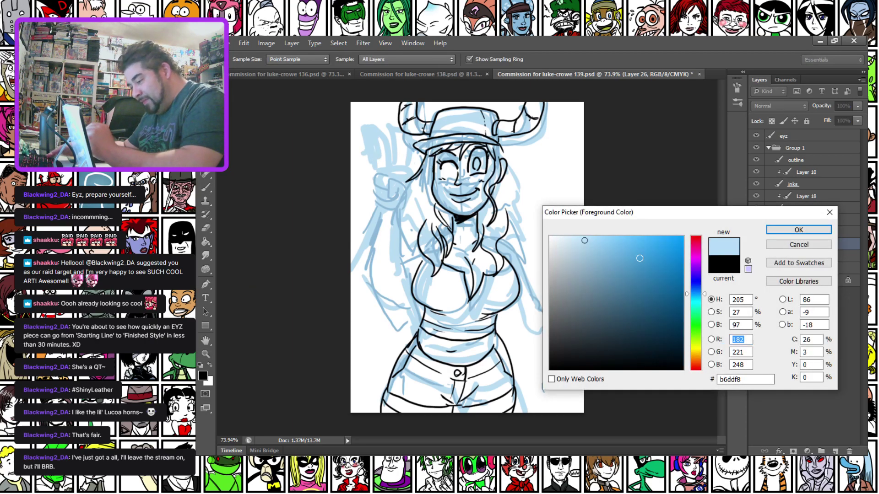
pyautogui.press('Return')
# Sketch round shoulders on both sides and the lowered arm with its open hand in blue.
pyautogui.moveTo(516, 234)
pyautogui.mouseDown()
pyautogui.moveTo(507, 264)
pyautogui.moveTo(475, 217)
pyautogui.mouseUp()
pyautogui.moveTo(422, 224)
pyautogui.mouseDown()
pyautogui.moveTo(428, 250)
pyautogui.moveTo(402, 229)
pyautogui.mouseUp()
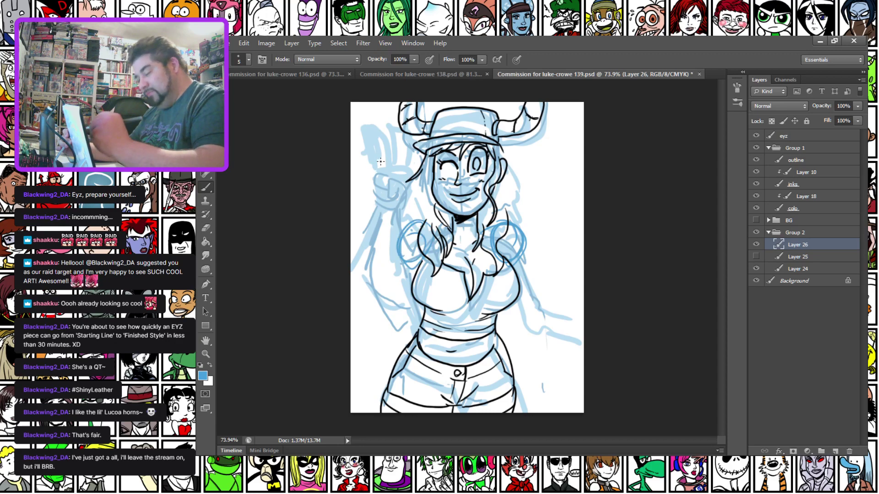
pyautogui.moveTo(522, 239); pyautogui.dragTo(538, 302)
pyautogui.moveTo(507, 312); pyautogui.dragTo(556, 367)
pyautogui.moveTo(541, 299)
pyautogui.mouseDown()
pyautogui.moveTo(558, 339)
pyautogui.moveTo(548, 371)
pyautogui.moveTo(560, 382)
pyautogui.moveTo(581, 342)
pyautogui.mouseUp()
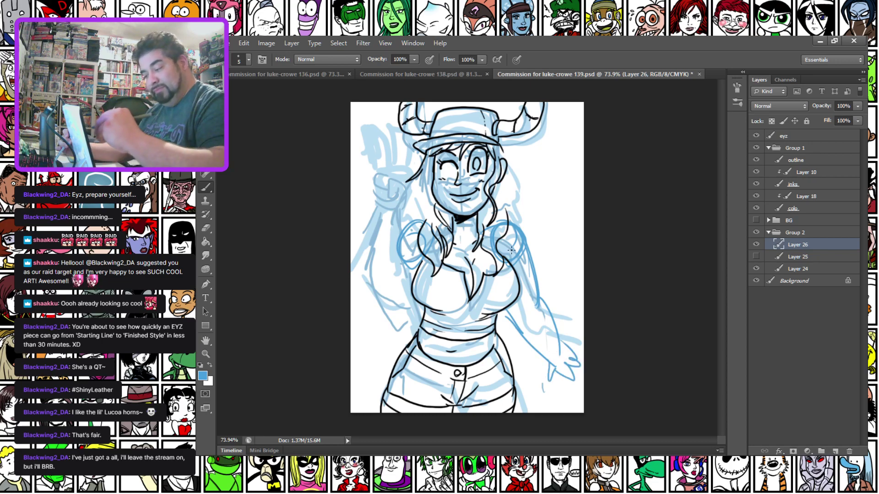
# Sketch the raised arm in blue, with the V-sign hand, forearm and rounded elbow.
pyautogui.moveTo(400, 193)
pyautogui.mouseDown()
pyautogui.moveTo(404, 146)
pyautogui.moveTo(392, 188)
pyautogui.mouseUp()
pyautogui.moveTo(404, 142)
pyautogui.mouseDown()
pyautogui.moveTo(388, 182)
pyautogui.moveTo(376, 153)
pyautogui.moveTo(387, 205)
pyautogui.moveTo(397, 209)
pyautogui.moveTo(400, 185)
pyautogui.moveTo(392, 216)
pyautogui.mouseUp()
pyautogui.moveTo(378, 185)
pyautogui.mouseDown()
pyautogui.moveTo(381, 227)
pyautogui.moveTo(354, 284)
pyautogui.mouseUp()
pyautogui.moveTo(394, 222); pyautogui.dragTo(389, 275)
pyautogui.moveTo(386, 270); pyautogui.dragTo(382, 274)
pyautogui.moveTo(391, 232)
pyautogui.mouseDown()
pyautogui.moveTo(381, 279)
pyautogui.moveTo(359, 281)
pyautogui.moveTo(409, 289)
pyautogui.mouseUp()
pyautogui.moveTo(359, 270); pyautogui.dragTo(405, 300)
pyautogui.moveTo(366, 306); pyautogui.dragTo(409, 291)
# Sketch the long hair behind the head in blue, refine the raised hand, and add pointed hair ends beside the waist.
pyautogui.moveTo(498, 141)
pyautogui.mouseDown()
pyautogui.moveTo(520, 210)
pyautogui.moveTo(526, 178)
pyautogui.moveTo(521, 225)
pyautogui.mouseUp()
pyautogui.moveTo(502, 157); pyautogui.dragTo(527, 216)
pyautogui.moveTo(423, 178); pyautogui.dragTo(409, 190)
pyautogui.moveTo(403, 199); pyautogui.dragTo(395, 220)
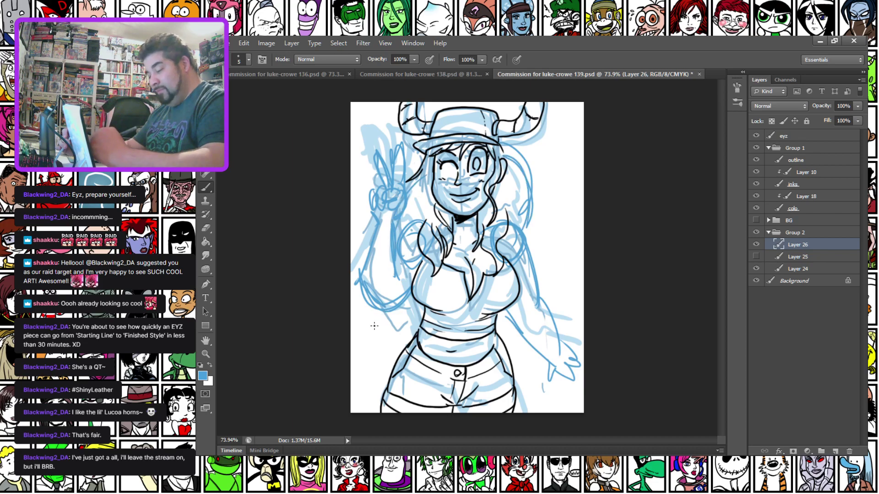
pyautogui.moveTo(376, 307)
pyautogui.mouseDown()
pyautogui.moveTo(380, 332)
pyautogui.moveTo(358, 340)
pyautogui.mouseUp()
pyautogui.moveTo(358, 339)
pyautogui.mouseDown()
pyautogui.moveTo(398, 313)
pyautogui.moveTo(360, 367)
pyautogui.moveTo(415, 335)
pyautogui.mouseUp()
pyautogui.moveTo(518, 304); pyautogui.dragTo(499, 341)
pyautogui.moveTo(540, 262); pyautogui.dragTo(526, 183)
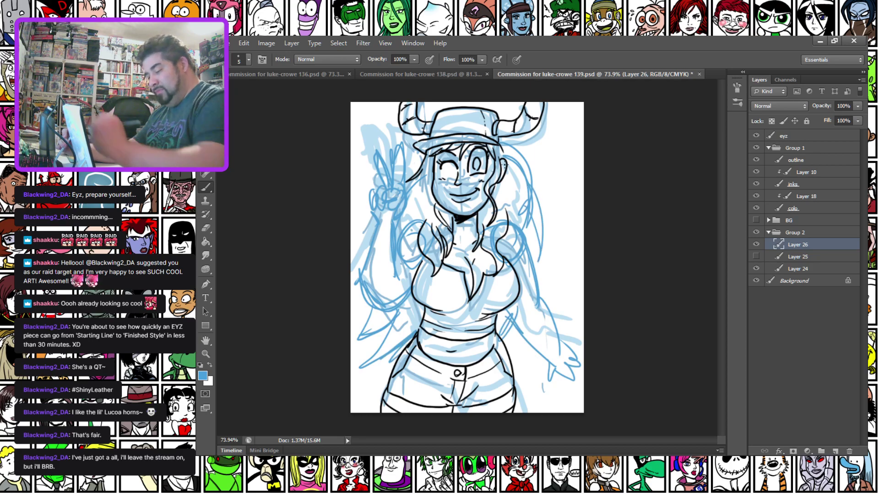
# Reselect the inks layer and restore the default black foreground color for inking the hair.
pyautogui.click(811, 185)
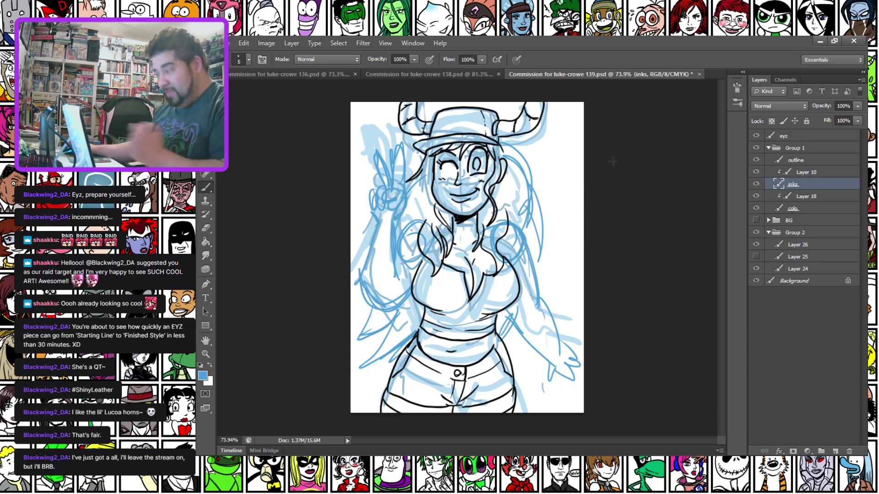
pyautogui.scroll(5, 612, 162)
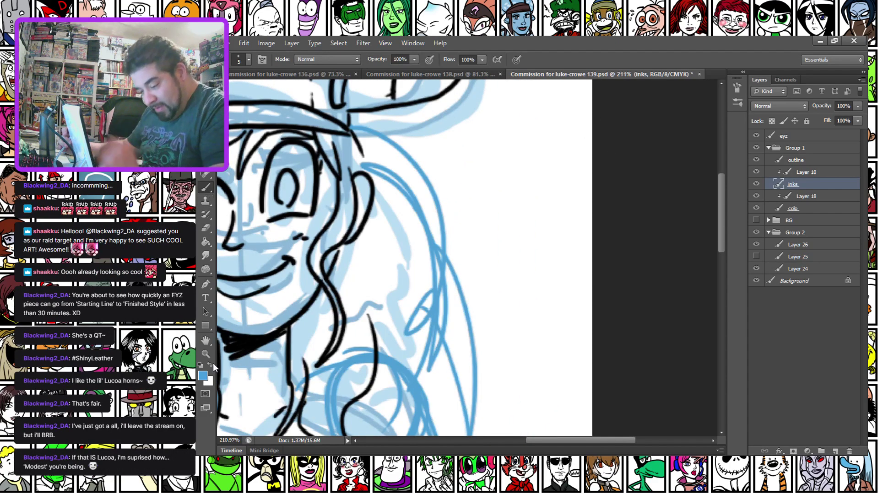
pyautogui.click(201, 365)
pyautogui.moveTo(313, 168); pyautogui.dragTo(335, 181)
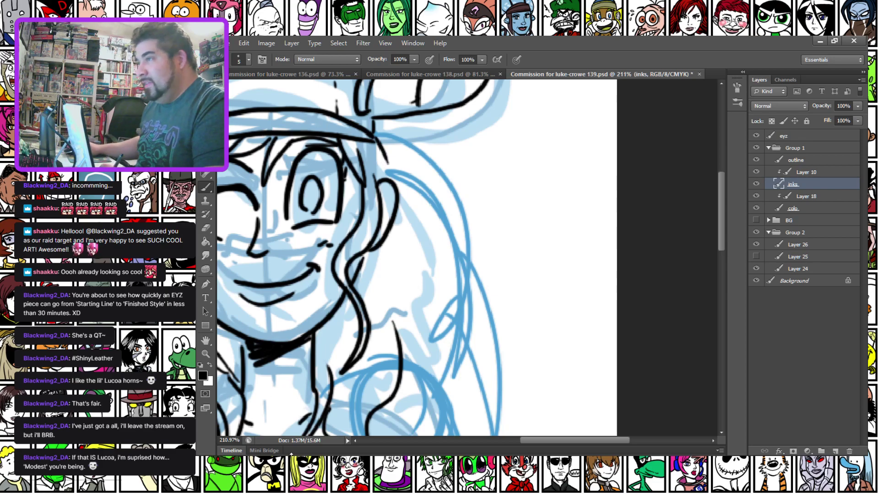
pyautogui.moveTo(548, 339); pyautogui.dragTo(414, 117)
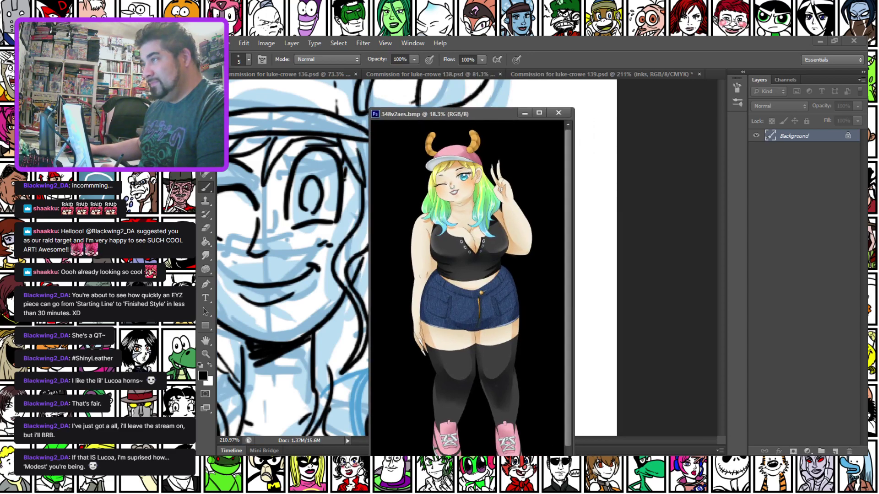
pyautogui.moveTo(733, 455); pyautogui.dragTo(668, 146)
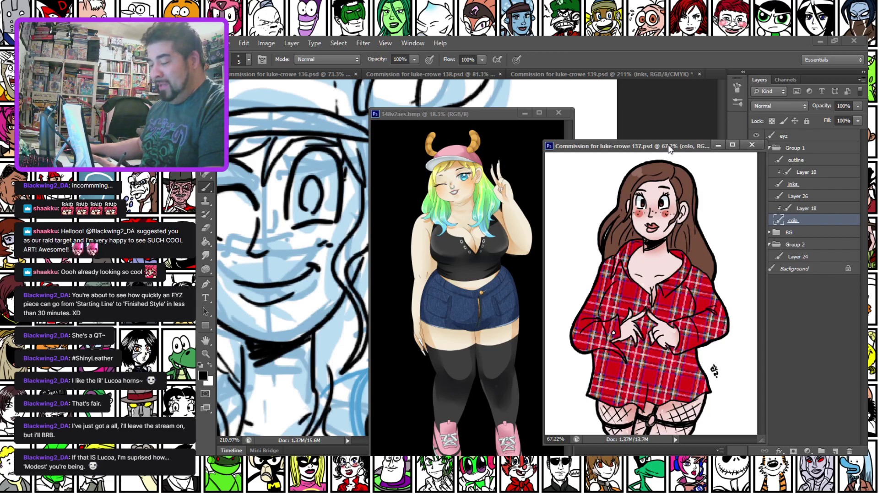
pyautogui.moveTo(668, 148); pyautogui.dragTo(664, 412)
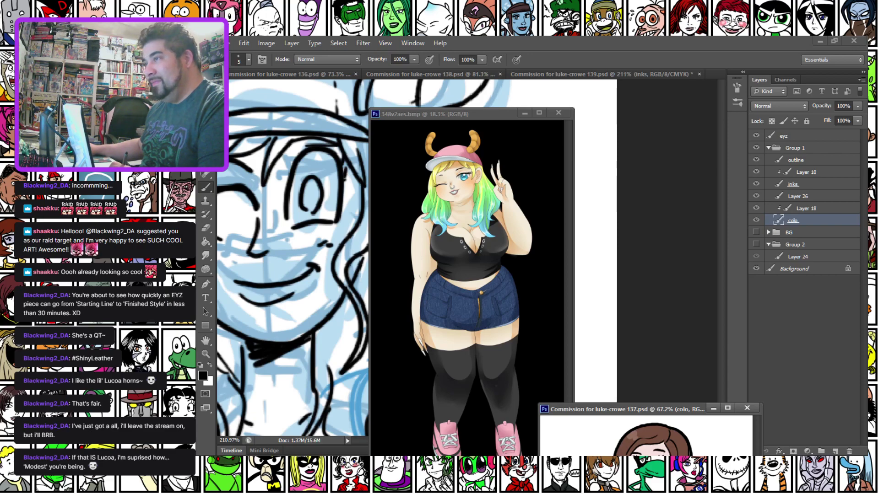
pyautogui.click(712, 408)
pyautogui.click(525, 113)
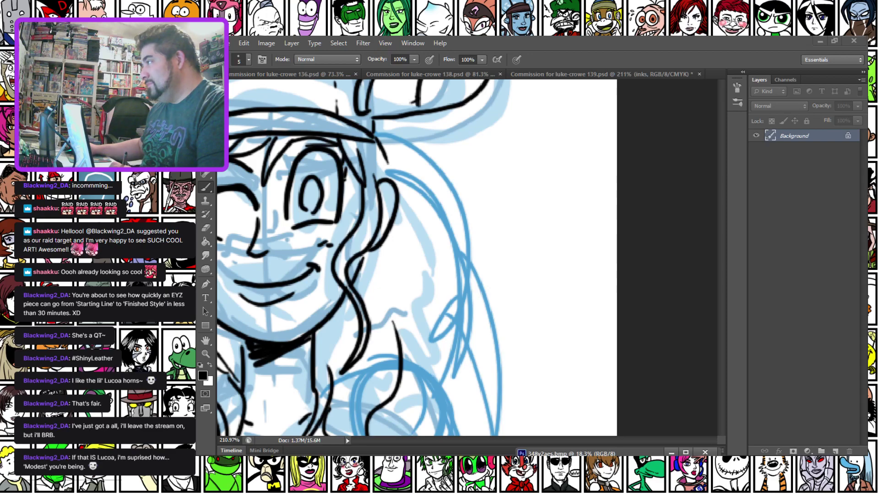
# Put the 348v2aes.bmp reference away and ink the contours of the long hair behind the head in black.
pyautogui.click(671, 453)
pyautogui.click(650, 142)
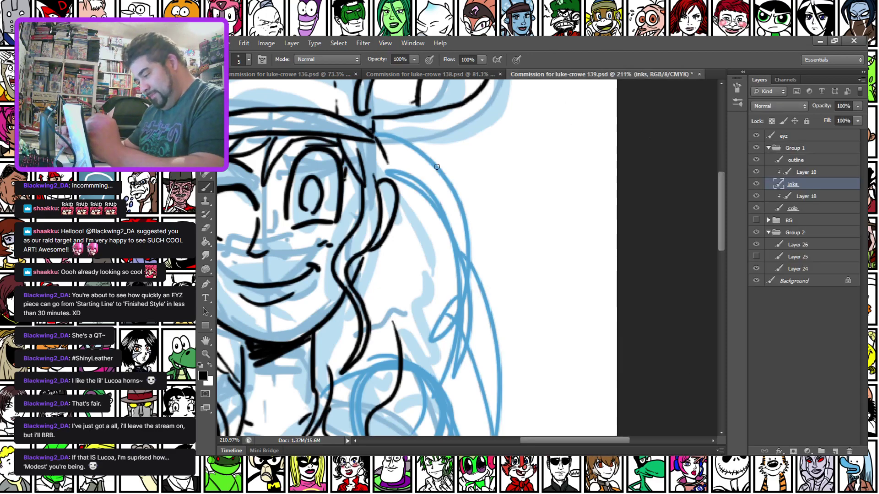
pyautogui.moveTo(376, 133); pyautogui.dragTo(472, 309)
pyautogui.moveTo(388, 165)
pyautogui.mouseDown()
pyautogui.moveTo(449, 251)
pyautogui.moveTo(460, 295)
pyautogui.mouseUp()
# Ink the lowered arm from the shoulder to the wrist, including its open hand with spread fingers.
pyautogui.moveTo(331, 413)
pyautogui.mouseDown()
pyautogui.moveTo(284, 245)
pyautogui.moveTo(297, 232)
pyautogui.moveTo(295, 167)
pyautogui.mouseUp()
pyautogui.moveTo(363, 116)
pyautogui.mouseDown()
pyautogui.moveTo(425, 185)
pyautogui.moveTo(452, 326)
pyautogui.moveTo(445, 365)
pyautogui.mouseUp()
pyautogui.moveTo(340, 400); pyautogui.dragTo(310, 225)
pyautogui.moveTo(329, 186)
pyautogui.mouseDown()
pyautogui.moveTo(392, 284)
pyautogui.moveTo(469, 367)
pyautogui.moveTo(476, 357)
pyautogui.moveTo(527, 389)
pyautogui.moveTo(499, 339)
pyautogui.mouseUp()
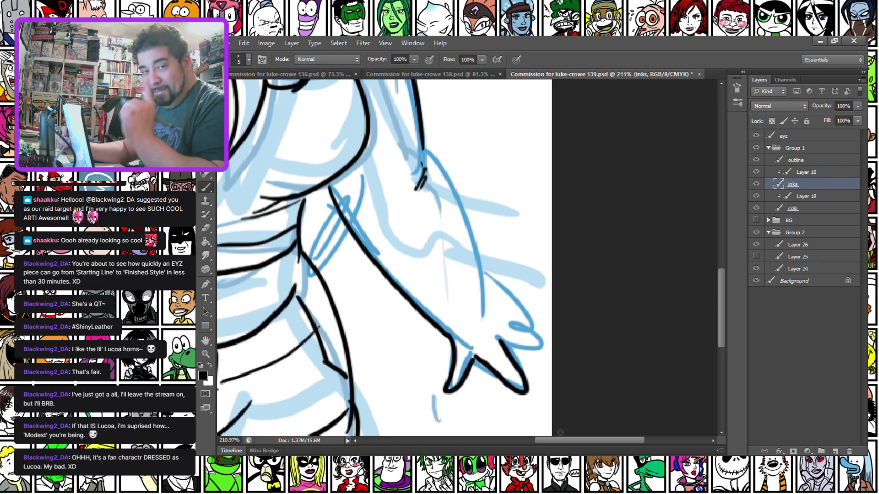
pyautogui.moveTo(500, 339)
pyautogui.mouseDown()
pyautogui.moveTo(553, 372)
pyautogui.moveTo(512, 326)
pyautogui.moveTo(537, 343)
pyautogui.mouseUp()
pyautogui.moveTo(489, 278)
pyautogui.mouseDown()
pyautogui.moveTo(526, 306)
pyautogui.moveTo(545, 337)
pyautogui.mouseUp()
pyautogui.moveTo(471, 310); pyautogui.dragTo(484, 287)
pyautogui.moveTo(422, 160); pyautogui.dragTo(485, 285)
# Ink small buttons down one side of the open blouse front and short buttonhole dashes on the other side.
pyautogui.moveTo(224, 170); pyautogui.dragTo(386, 371)
pyautogui.moveTo(255, 308)
pyautogui.mouseDown()
pyautogui.moveTo(319, 285)
pyautogui.moveTo(293, 260)
pyautogui.mouseUp()
pyautogui.moveTo(401, 224); pyautogui.dragTo(402, 301)
pyautogui.click(407, 327)
pyautogui.click(471, 236)
pyautogui.click(461, 263)
pyautogui.hotkey('ctrl', 'alt', 'z')
pyautogui.hotkey('ctrl', 'alt', 'z')
pyautogui.moveTo(468, 235); pyautogui.dragTo(478, 234)
pyautogui.moveTo(457, 265); pyautogui.dragTo(471, 265)
pyautogui.moveTo(435, 299); pyautogui.dragTo(446, 300)
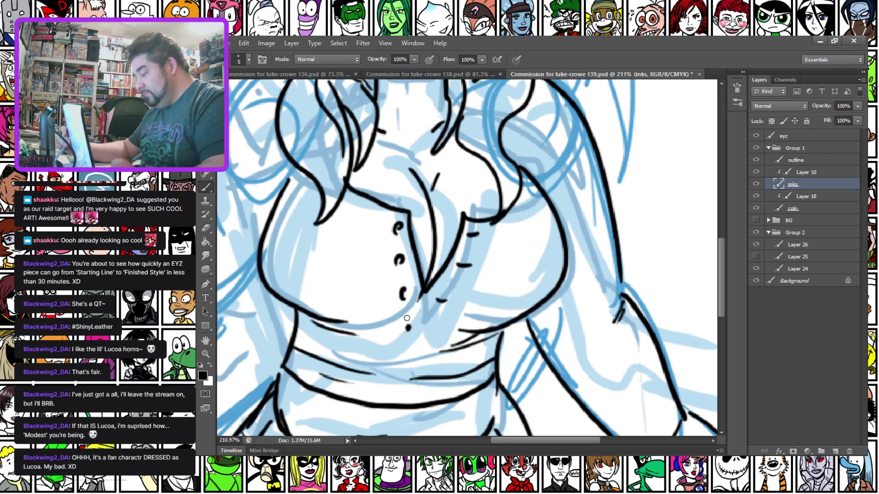
# Ink the wavy hair falling behind the lowered arm's shoulder, adding its pointed tip and inner strands.
pyautogui.scroll(5, 320, 219)
pyautogui.moveTo(454, 244)
pyautogui.mouseDown()
pyautogui.moveTo(426, 273)
pyautogui.moveTo(396, 263)
pyautogui.mouseUp()
pyautogui.moveTo(450, 178); pyautogui.dragTo(401, 201)
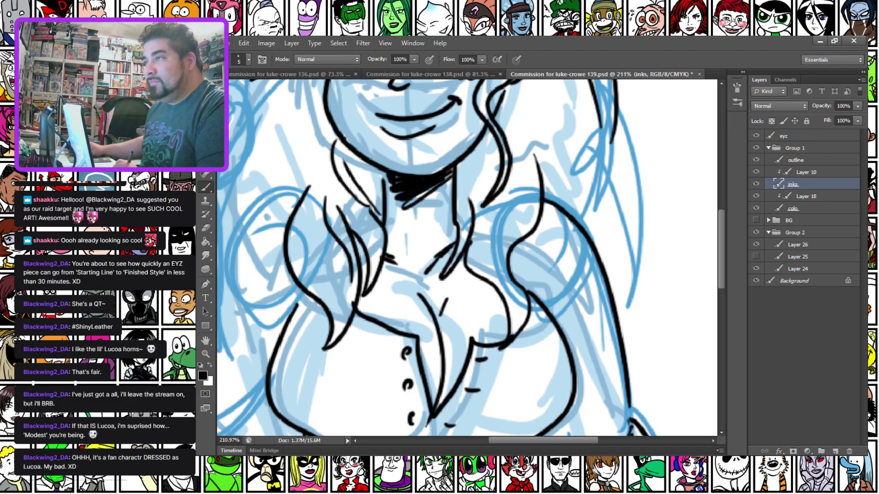
pyautogui.hotkey('ctrl', 'shift', 'e')
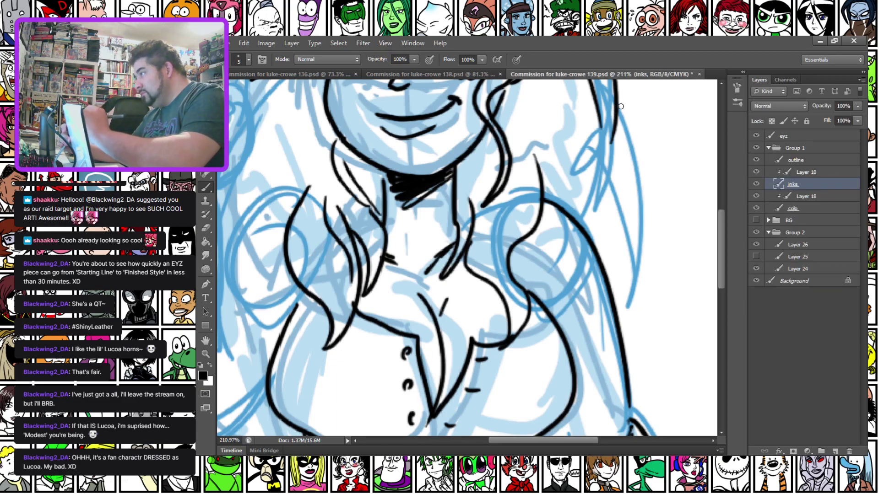
pyautogui.moveTo(614, 101)
pyautogui.mouseDown()
pyautogui.moveTo(656, 197)
pyautogui.moveTo(643, 316)
pyautogui.moveTo(656, 337)
pyautogui.mouseUp()
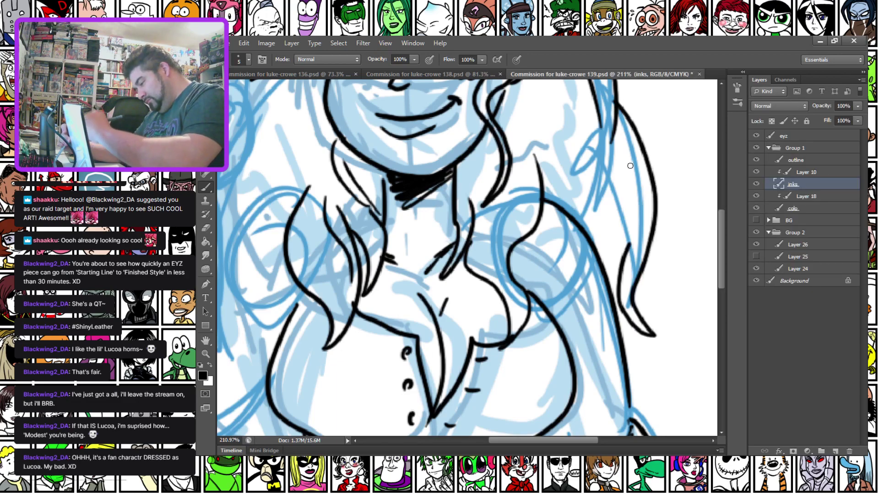
pyautogui.moveTo(630, 165); pyautogui.dragTo(621, 320)
pyautogui.moveTo(580, 81); pyautogui.dragTo(568, 228)
pyautogui.moveTo(590, 129); pyautogui.dragTo(593, 190)
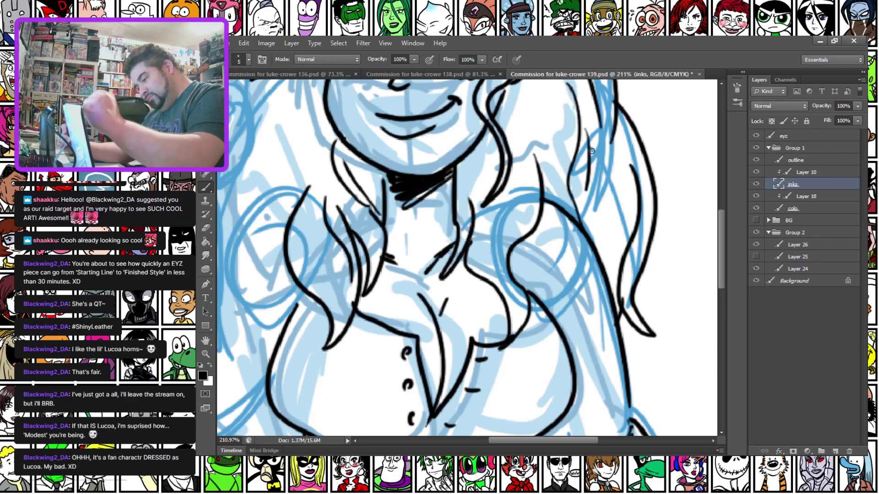
pyautogui.moveTo(520, 103); pyautogui.dragTo(500, 258)
pyautogui.moveTo(546, 93)
pyautogui.mouseDown()
pyautogui.moveTo(556, 113)
pyautogui.moveTo(540, 203)
pyautogui.mouseUp()
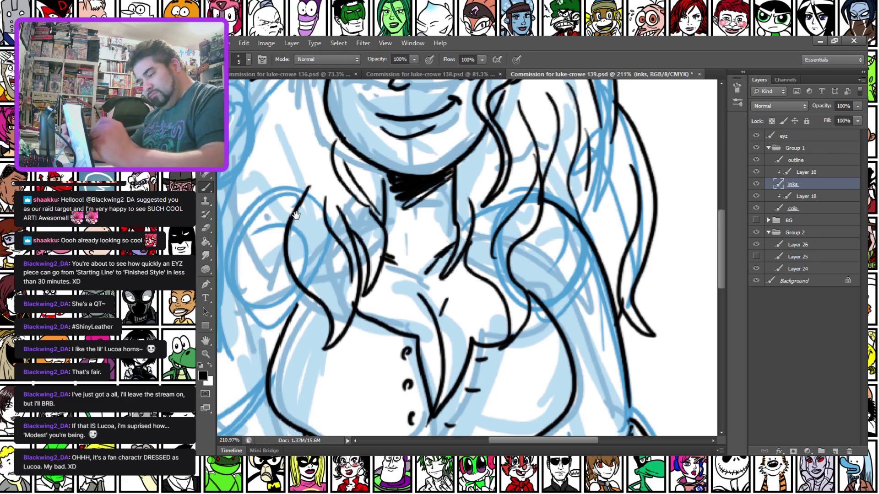
# Ink the raised V-sign hand with its folded fingers, plus the wavy hair beside the winking eye.
pyautogui.moveTo(296, 215); pyautogui.dragTo(474, 338)
pyautogui.moveTo(388, 261); pyautogui.dragTo(390, 262)
pyautogui.moveTo(501, 148)
pyautogui.mouseDown()
pyautogui.moveTo(456, 237)
pyautogui.moveTo(481, 302)
pyautogui.mouseUp()
pyautogui.moveTo(490, 182); pyautogui.dragTo(456, 277)
pyautogui.moveTo(314, 326); pyautogui.dragTo(332, 311)
pyautogui.moveTo(421, 286)
pyautogui.mouseDown()
pyautogui.moveTo(445, 226)
pyautogui.moveTo(411, 214)
pyautogui.moveTo(378, 222)
pyautogui.moveTo(404, 237)
pyautogui.moveTo(396, 244)
pyautogui.moveTo(415, 278)
pyautogui.mouseUp()
pyautogui.moveTo(441, 209)
pyautogui.mouseDown()
pyautogui.moveTo(439, 103)
pyautogui.moveTo(411, 208)
pyautogui.moveTo(399, 173)
pyautogui.mouseUp()
pyautogui.hotkey('ctrl', 'z')
pyautogui.moveTo(396, 136)
pyautogui.mouseDown()
pyautogui.moveTo(376, 133)
pyautogui.moveTo(364, 238)
pyautogui.moveTo(385, 274)
pyautogui.mouseUp()
pyautogui.moveTo(364, 219)
pyautogui.mouseDown()
pyautogui.moveTo(347, 242)
pyautogui.moveTo(360, 271)
pyautogui.mouseUp()
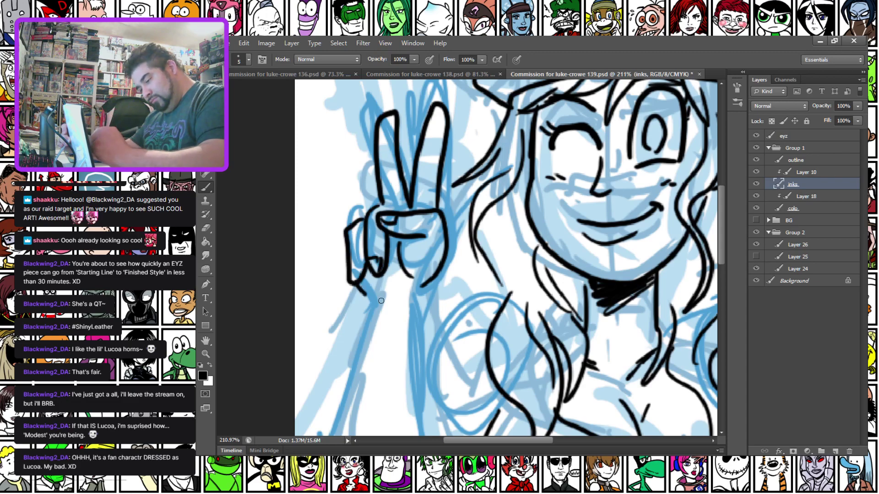
# Ink the raised forearm, rounded elbow and shoulder, with loose hair strands between the arm and face.
pyautogui.moveTo(348, 346); pyautogui.dragTo(347, 222)
pyautogui.moveTo(438, 160); pyautogui.dragTo(453, 310)
pyautogui.moveTo(394, 174)
pyautogui.mouseDown()
pyautogui.moveTo(370, 266)
pyautogui.moveTo(360, 388)
pyautogui.moveTo(412, 426)
pyautogui.moveTo(486, 366)
pyautogui.mouseUp()
pyautogui.moveTo(447, 252)
pyautogui.mouseDown()
pyautogui.moveTo(496, 175)
pyautogui.moveTo(523, 167)
pyautogui.mouseUp()
pyautogui.moveTo(450, 122); pyautogui.dragTo(375, 309)
pyautogui.moveTo(431, 230)
pyautogui.mouseDown()
pyautogui.moveTo(408, 251)
pyautogui.moveTo(391, 293)
pyautogui.moveTo(376, 380)
pyautogui.moveTo(314, 218)
pyautogui.moveTo(270, 362)
pyautogui.mouseUp()
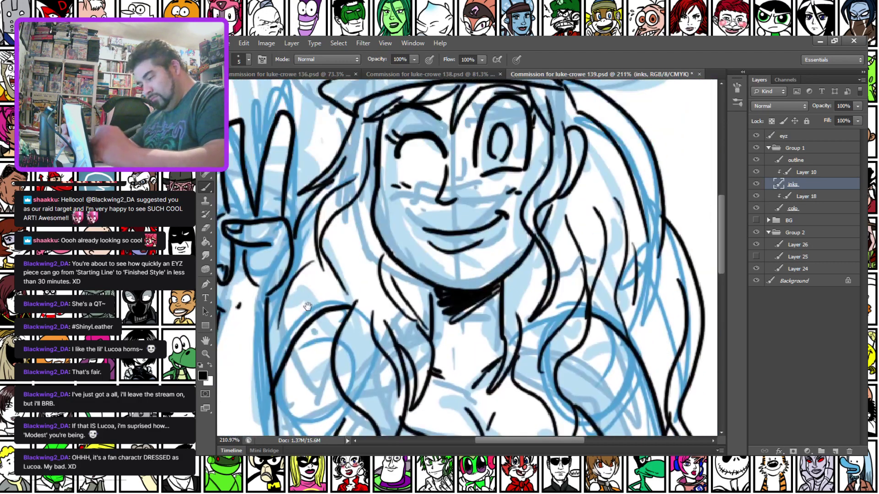
pyautogui.moveTo(496, 138); pyautogui.dragTo(530, 181)
pyautogui.moveTo(309, 380)
pyautogui.mouseDown()
pyautogui.moveTo(304, 240)
pyautogui.moveTo(338, 192)
pyautogui.moveTo(289, 310)
pyautogui.moveTo(390, 199)
pyautogui.moveTo(281, 352)
pyautogui.moveTo(425, 287)
pyautogui.moveTo(447, 253)
pyautogui.mouseUp()
pyautogui.hotkey('ctrl', 'z')
# Ink the pointed hair ends below the raised elbow, including the thin strands beside the waist.
pyautogui.moveTo(392, 202)
pyautogui.mouseDown()
pyautogui.moveTo(351, 327)
pyautogui.moveTo(298, 366)
pyautogui.moveTo(359, 358)
pyautogui.moveTo(443, 246)
pyautogui.mouseUp()
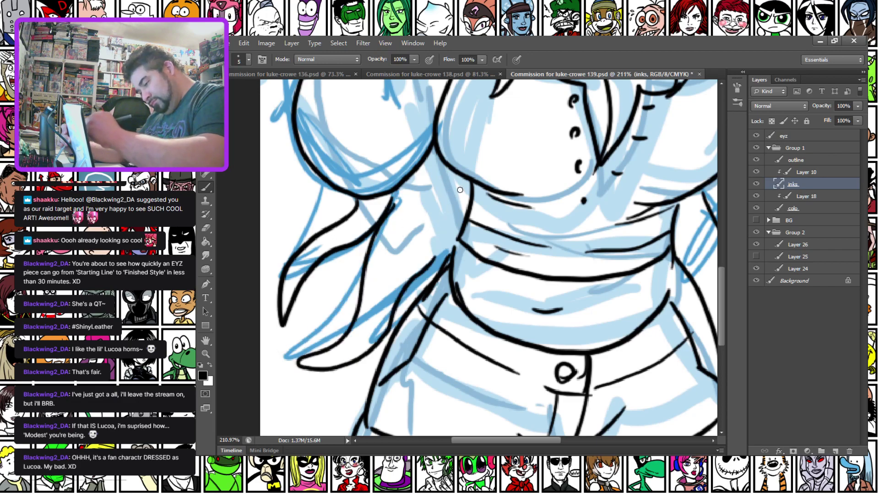
pyautogui.moveTo(437, 169)
pyautogui.mouseDown()
pyautogui.moveTo(454, 194)
pyautogui.moveTo(379, 294)
pyautogui.mouseUp()
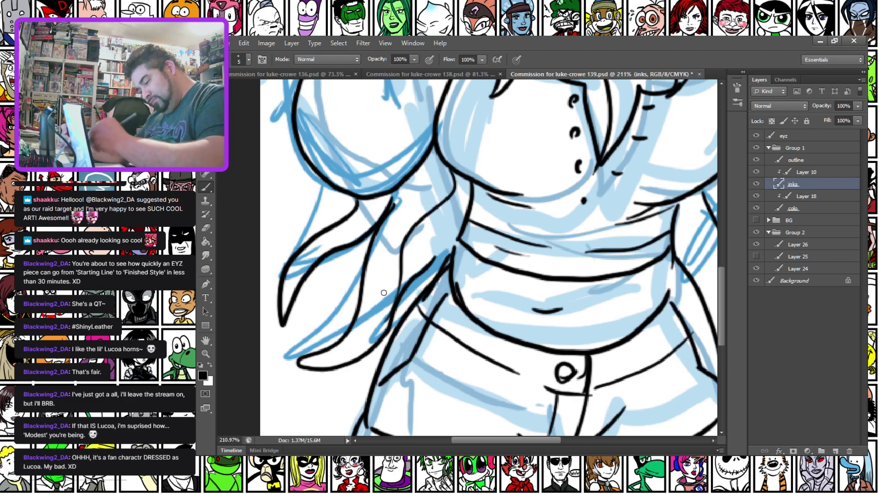
pyautogui.hotkey('ctrl', 'z')
pyautogui.moveTo(460, 187)
pyautogui.mouseDown()
pyautogui.moveTo(422, 242)
pyautogui.moveTo(353, 308)
pyautogui.mouseUp()
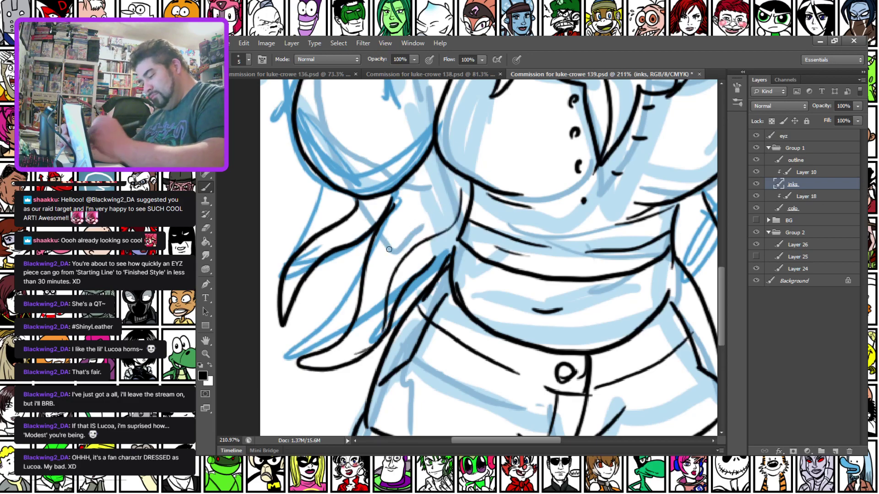
pyautogui.scroll(-6, 386, 243)
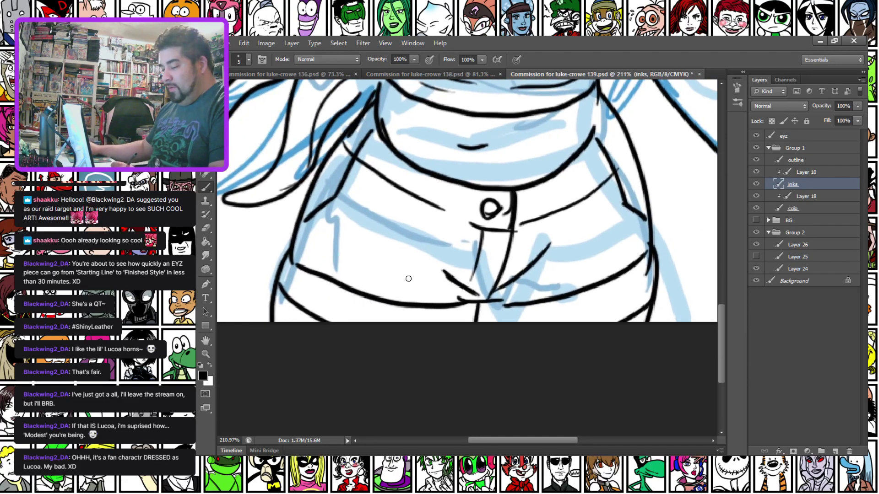
pyautogui.scroll(-5, 409, 278)
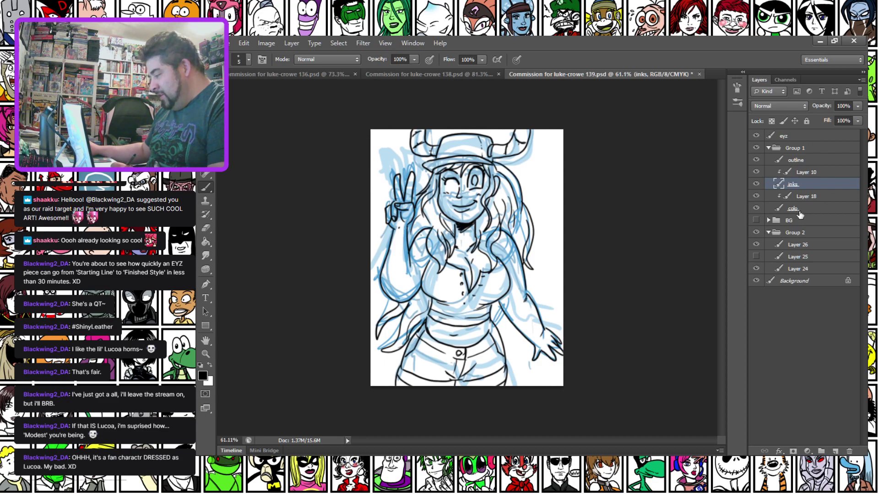
# Hide the Group 2 sketches and make the outline layer active for strengthening the character's outer contour.
pyautogui.click(798, 161)
pyautogui.click(756, 233)
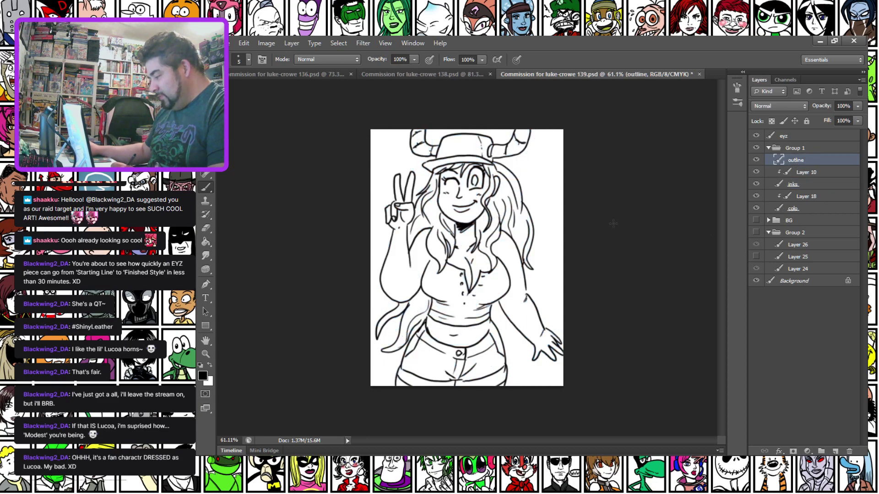
pyautogui.scroll(5, 564, 203)
pyautogui.moveTo(312, 331); pyautogui.dragTo(299, 348)
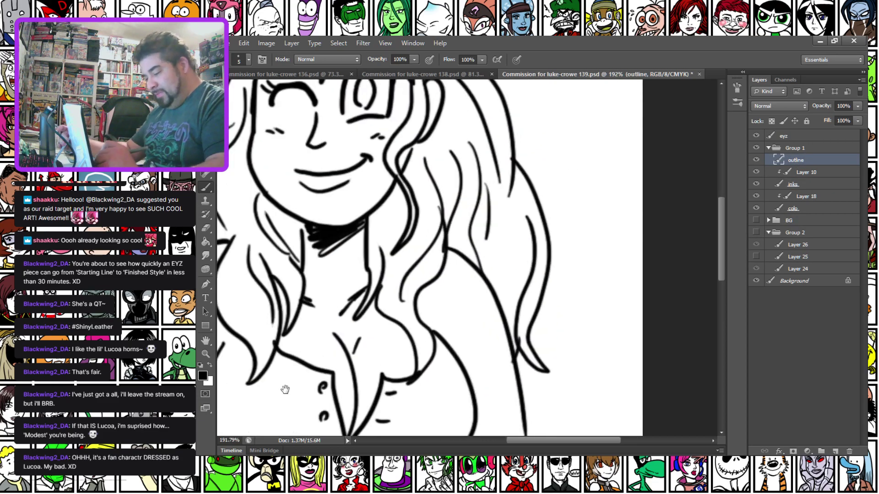
pyautogui.moveTo(285, 389); pyautogui.dragTo(485, 320)
pyautogui.moveTo(371, 365); pyautogui.dragTo(398, 341)
pyautogui.moveTo(442, 265)
pyautogui.mouseDown()
pyautogui.moveTo(431, 232)
pyautogui.moveTo(401, 271)
pyautogui.mouseUp()
pyautogui.click(797, 187)
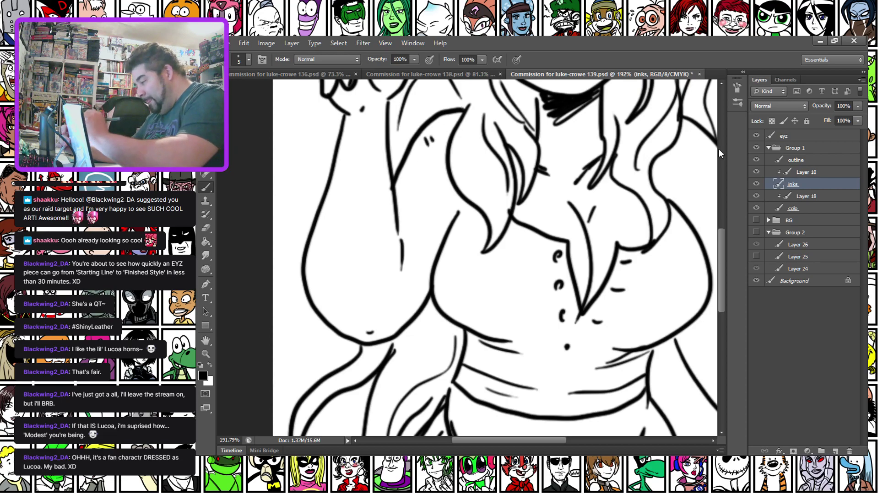
pyautogui.click(797, 161)
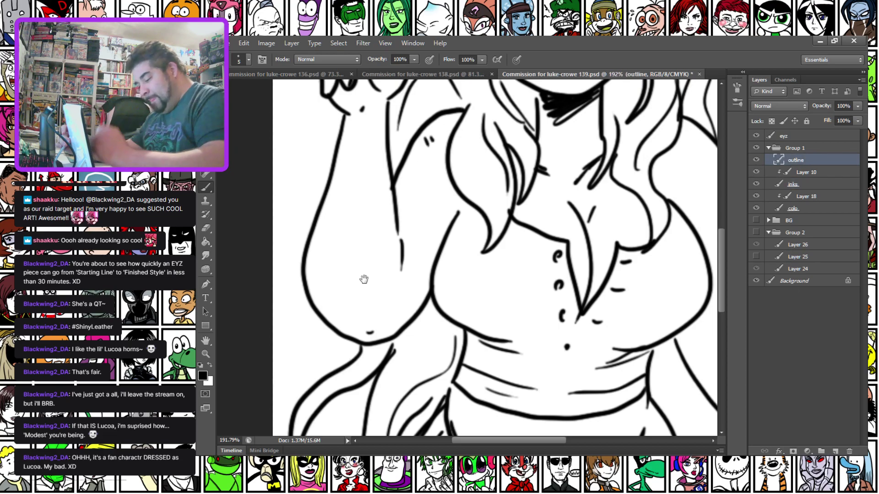
# Thicken the outer edges of the hair ends beside the waist on the outline layer with a hard 9 px brush.
pyautogui.moveTo(363, 279); pyautogui.dragTo(398, 144)
pyautogui.rightClick(399, 146)
pyautogui.click(412, 247)
pyautogui.moveTo(407, 103)
pyautogui.mouseDown()
pyautogui.moveTo(349, 163)
pyautogui.moveTo(338, 226)
pyautogui.mouseUp()
pyautogui.hotkey('ctrl', 'z')
pyautogui.hotkey('alt', '[')
pyautogui.hotkey('alt', '[')
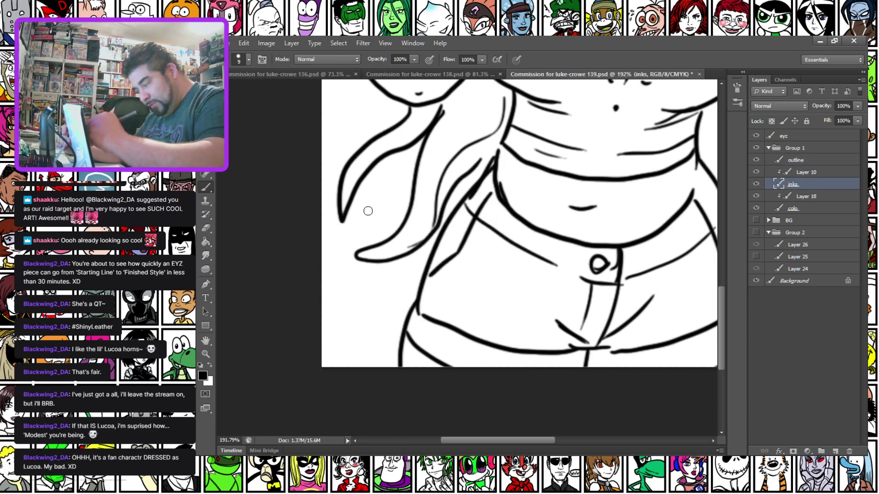
pyautogui.click(799, 162)
pyautogui.moveTo(339, 193)
pyautogui.mouseDown()
pyautogui.moveTo(347, 162)
pyautogui.moveTo(409, 104)
pyautogui.mouseUp()
pyautogui.moveTo(341, 219)
pyautogui.mouseDown()
pyautogui.moveTo(363, 175)
pyautogui.moveTo(426, 135)
pyautogui.moveTo(398, 233)
pyautogui.moveTo(348, 254)
pyautogui.moveTo(402, 256)
pyautogui.moveTo(437, 234)
pyautogui.mouseUp()
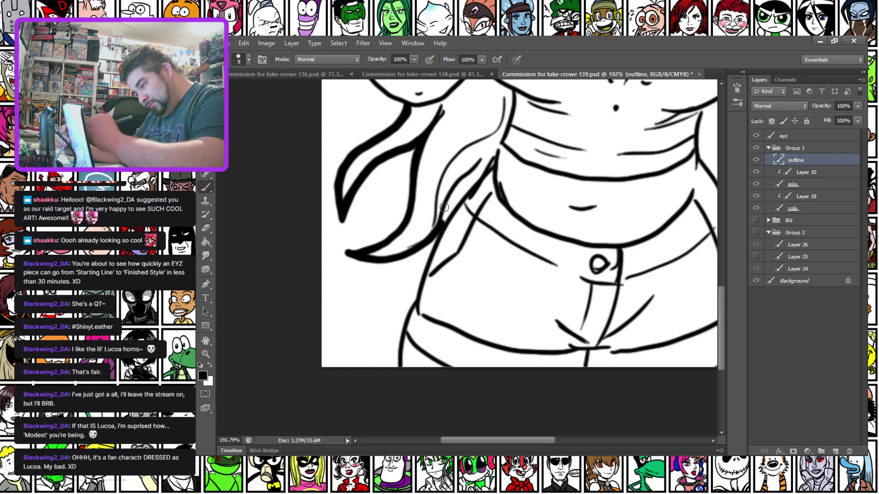
pyautogui.moveTo(491, 158)
pyautogui.mouseDown()
pyautogui.moveTo(452, 193)
pyautogui.moveTo(437, 231)
pyautogui.mouseUp()
# Thicken the outer contour of the raised forearm and elbow.
pyautogui.moveTo(484, 172)
pyautogui.mouseDown()
pyautogui.moveTo(435, 236)
pyautogui.moveTo(403, 328)
pyautogui.moveTo(406, 401)
pyautogui.mouseUp()
pyautogui.moveTo(343, 127)
pyautogui.mouseDown()
pyautogui.moveTo(341, 286)
pyautogui.moveTo(370, 206)
pyautogui.moveTo(334, 354)
pyautogui.moveTo(360, 396)
pyautogui.moveTo(400, 404)
pyautogui.mouseUp()
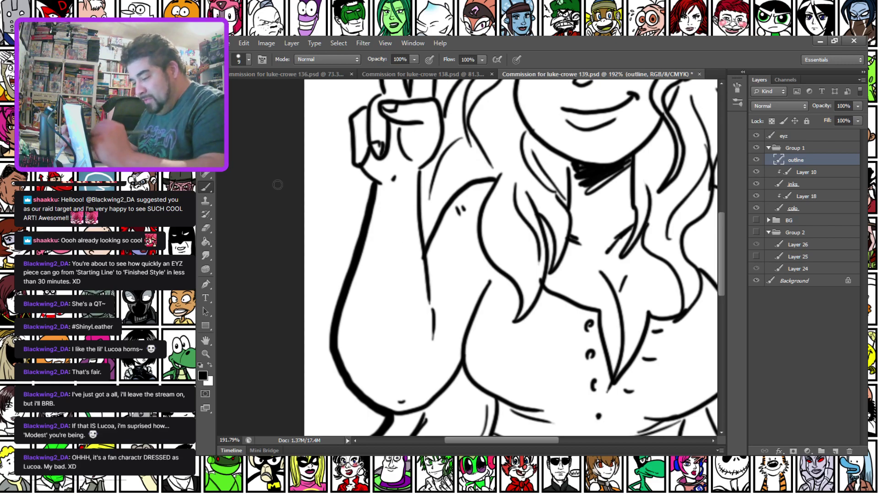
pyautogui.moveTo(330, 130)
pyautogui.mouseDown()
pyautogui.moveTo(349, 274)
pyautogui.moveTo(366, 274)
pyautogui.mouseUp()
# Thicken the outer contour of the V-sign hand and the adjacent hair edge with the 9 px brush.
pyautogui.rightClick(390, 215)
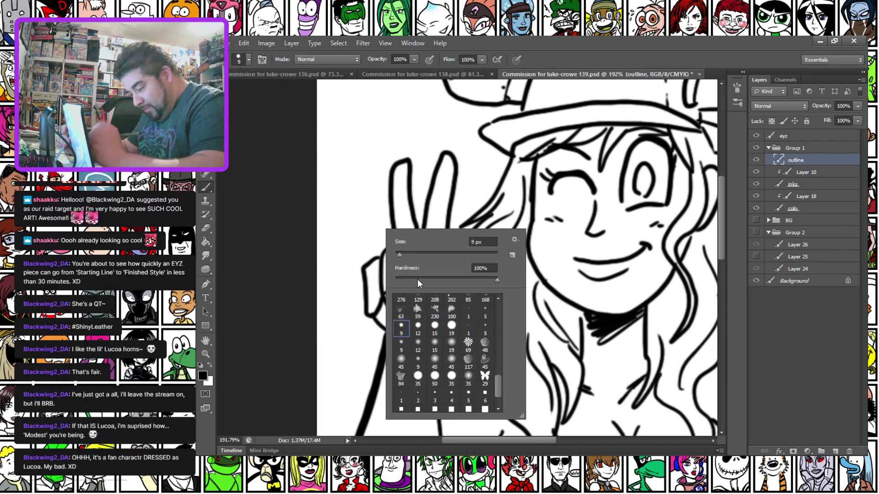
pyautogui.doubleClick(486, 325)
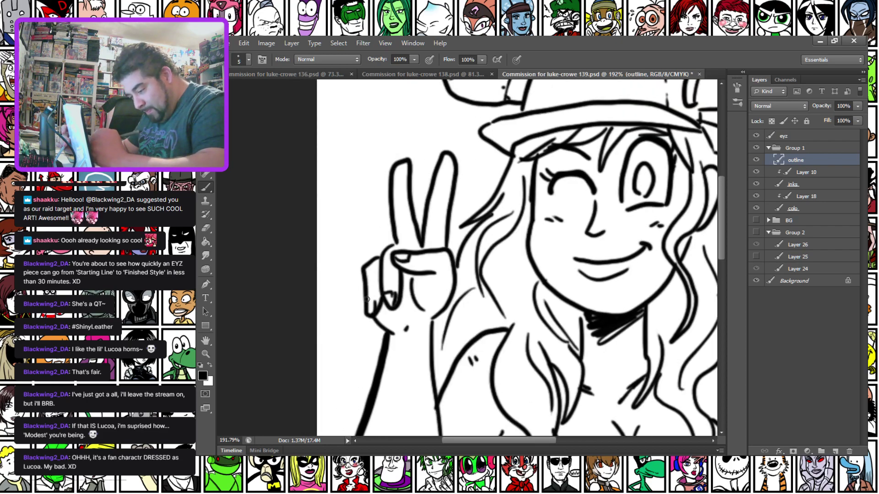
pyautogui.rightClick(404, 222)
pyautogui.click(416, 333)
pyautogui.moveTo(362, 269); pyautogui.dragTo(363, 315)
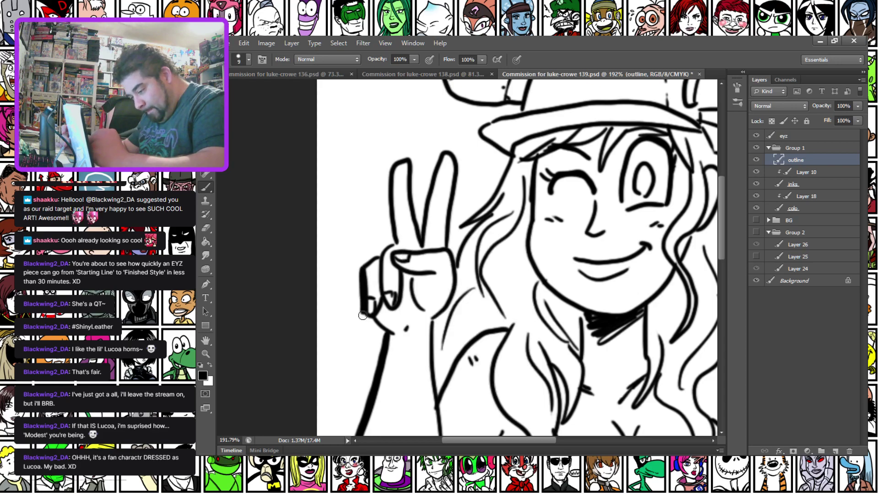
pyautogui.moveTo(375, 261)
pyautogui.mouseDown()
pyautogui.moveTo(392, 244)
pyautogui.moveTo(398, 166)
pyautogui.moveTo(412, 158)
pyautogui.moveTo(418, 233)
pyautogui.moveTo(441, 161)
pyautogui.moveTo(459, 160)
pyautogui.moveTo(447, 245)
pyautogui.moveTo(455, 265)
pyautogui.moveTo(479, 223)
pyautogui.moveTo(458, 226)
pyautogui.moveTo(479, 214)
pyautogui.moveTo(510, 158)
pyautogui.mouseUp()
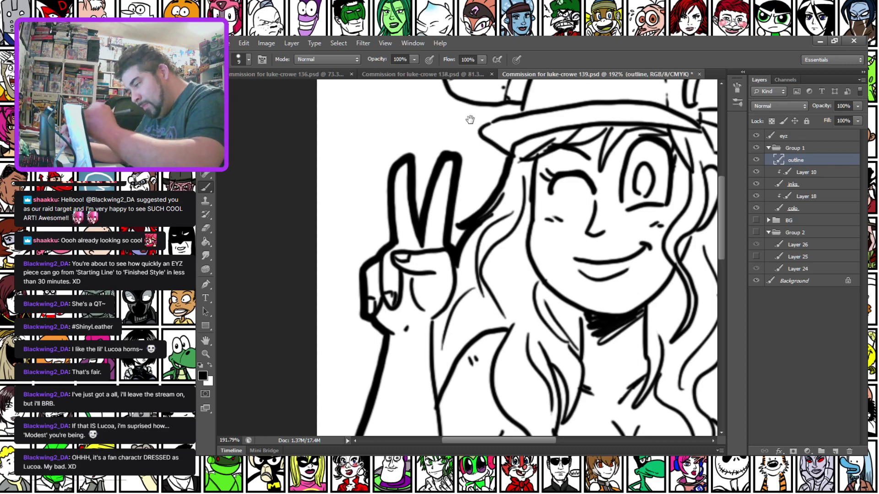
# Thicken the outer contours of the hat and both of its curved horns.
pyautogui.moveTo(470, 119); pyautogui.dragTo(431, 322)
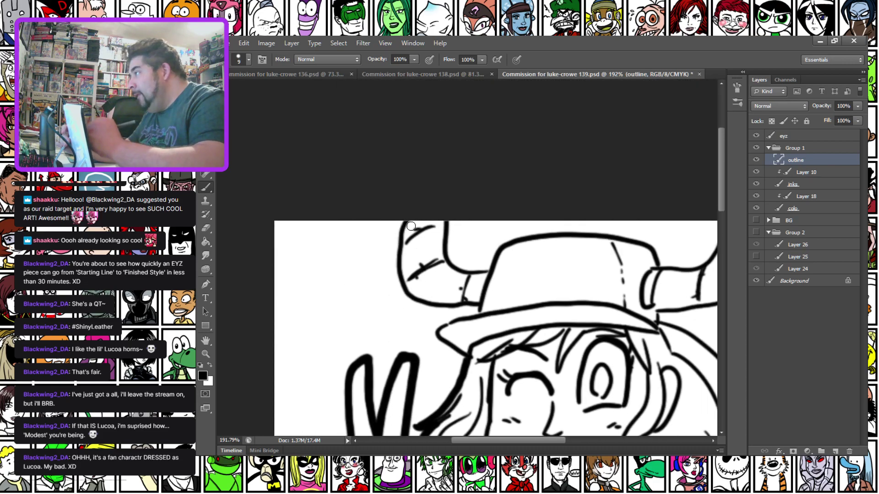
pyautogui.moveTo(410, 216)
pyautogui.mouseDown()
pyautogui.moveTo(401, 272)
pyautogui.moveTo(408, 290)
pyautogui.moveTo(441, 308)
pyautogui.moveTo(477, 308)
pyautogui.moveTo(438, 330)
pyautogui.moveTo(469, 362)
pyautogui.mouseUp()
pyautogui.moveTo(405, 223)
pyautogui.mouseDown()
pyautogui.moveTo(445, 224)
pyautogui.moveTo(449, 260)
pyautogui.moveTo(463, 270)
pyautogui.moveTo(485, 274)
pyautogui.moveTo(521, 237)
pyautogui.moveTo(557, 234)
pyautogui.moveTo(634, 245)
pyautogui.moveTo(653, 259)
pyautogui.moveTo(362, 233)
pyautogui.moveTo(397, 257)
pyautogui.moveTo(436, 257)
pyautogui.moveTo(464, 213)
pyautogui.mouseUp()
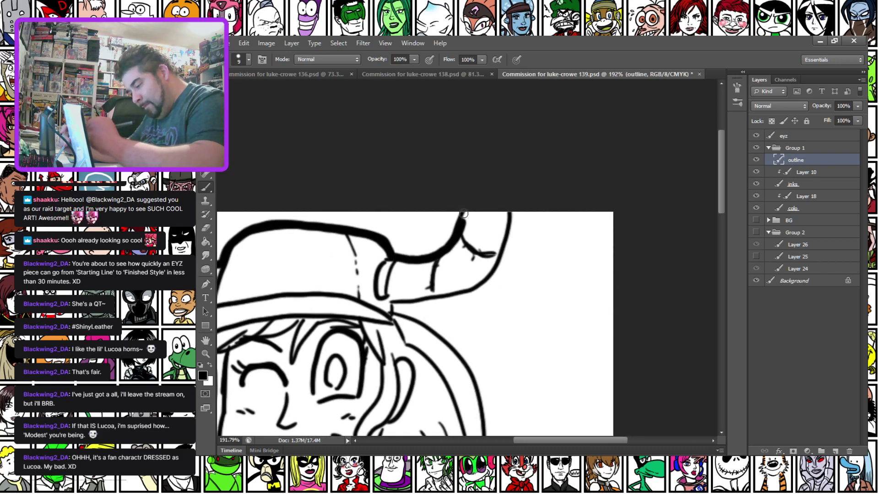
pyautogui.moveTo(402, 304)
pyautogui.mouseDown()
pyautogui.moveTo(463, 294)
pyautogui.moveTo(483, 280)
pyautogui.moveTo(512, 214)
pyautogui.mouseUp()
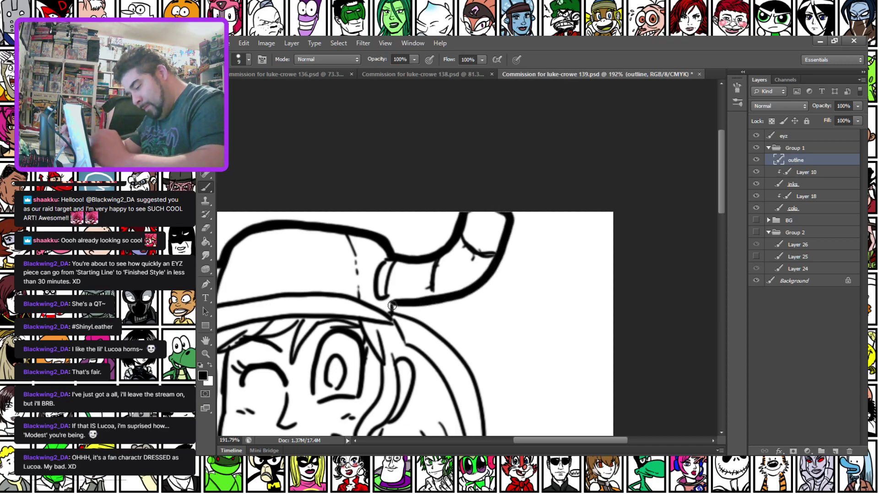
# Thicken the outer contours of the hair behind the head, the lowered arm and its spread fingers.
pyautogui.moveTo(394, 314)
pyautogui.mouseDown()
pyautogui.moveTo(390, 138)
pyautogui.moveTo(382, 129)
pyautogui.moveTo(441, 166)
pyautogui.moveTo(483, 274)
pyautogui.mouseUp()
pyautogui.moveTo(448, 239)
pyautogui.mouseDown()
pyautogui.moveTo(425, 74)
pyautogui.moveTo(480, 185)
pyautogui.moveTo(458, 281)
pyautogui.moveTo(488, 305)
pyautogui.moveTo(450, 289)
pyautogui.moveTo(445, 157)
pyautogui.moveTo(452, 231)
pyautogui.moveTo(510, 348)
pyautogui.mouseUp()
pyautogui.moveTo(389, 350); pyautogui.dragTo(393, 241)
pyautogui.moveTo(366, 144)
pyautogui.mouseDown()
pyautogui.moveTo(387, 183)
pyautogui.moveTo(476, 285)
pyautogui.moveTo(482, 301)
pyautogui.moveTo(471, 336)
pyautogui.moveTo(486, 335)
pyautogui.moveTo(503, 308)
pyautogui.moveTo(548, 341)
pyautogui.moveTo(551, 327)
pyautogui.moveTo(533, 299)
pyautogui.moveTo(557, 316)
pyautogui.moveTo(577, 315)
pyautogui.mouseUp()
pyautogui.moveTo(522, 237)
pyautogui.mouseDown()
pyautogui.moveTo(569, 277)
pyautogui.moveTo(549, 277)
pyautogui.moveTo(566, 293)
pyautogui.moveTo(555, 282)
pyautogui.moveTo(562, 263)
pyautogui.mouseUp()
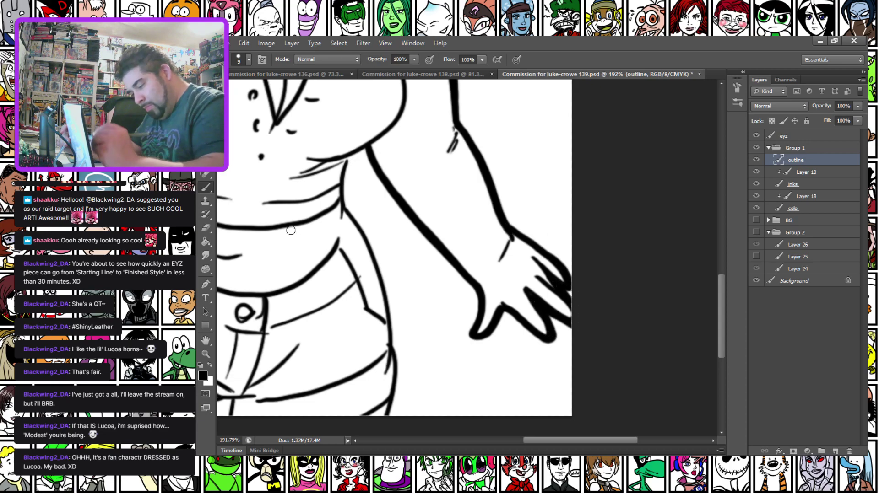
# Thicken the waist and hip contour, and add fine nail lines to the lowered hand with a 5 px brush.
pyautogui.moveTo(348, 166)
pyautogui.mouseDown()
pyautogui.moveTo(366, 150)
pyautogui.moveTo(349, 158)
pyautogui.moveTo(345, 203)
pyautogui.moveTo(388, 306)
pyautogui.moveTo(397, 381)
pyautogui.moveTo(389, 418)
pyautogui.mouseUp()
pyautogui.rightClick(538, 266)
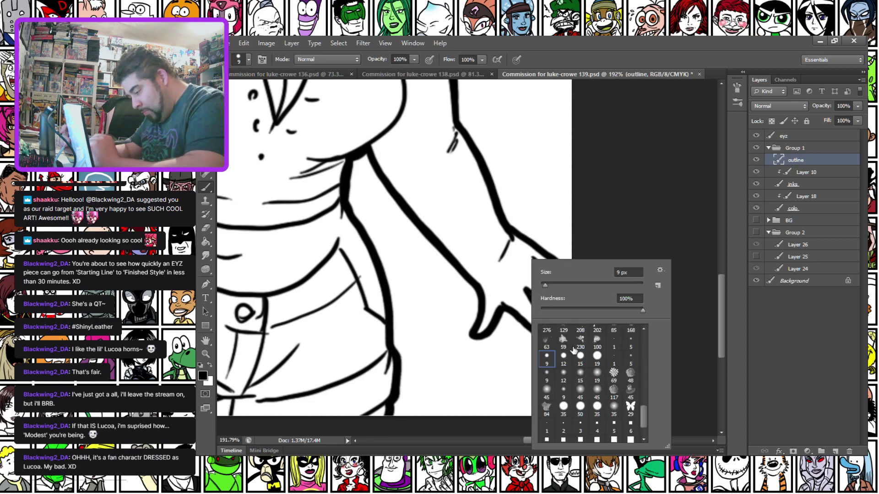
pyautogui.doubleClick(546, 314)
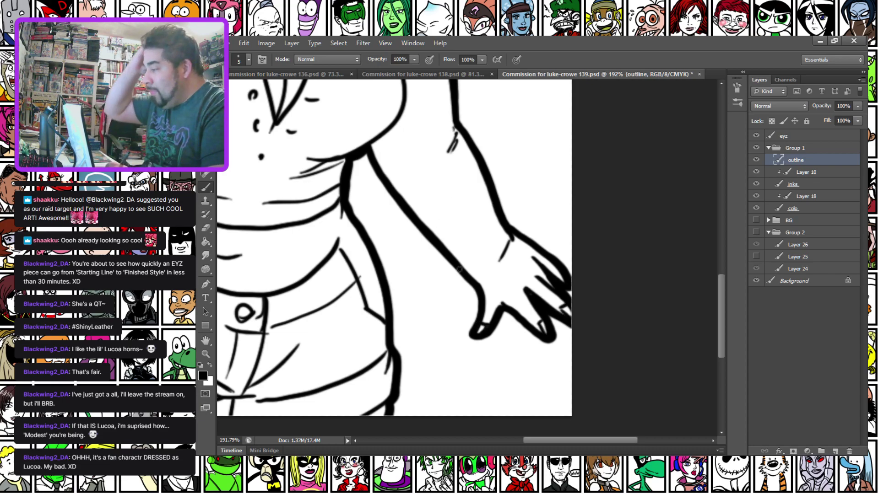
# Add a new clipped layer directly above the colo layer for the hair gradient.
pyautogui.scroll(-5, 459, 269)
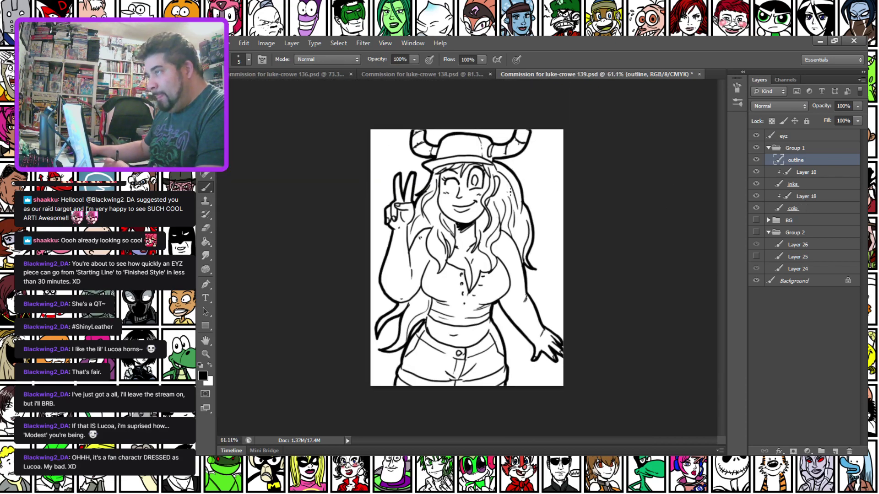
pyautogui.scroll(2, 510, 193)
pyautogui.hotkey('ctrl', '0')
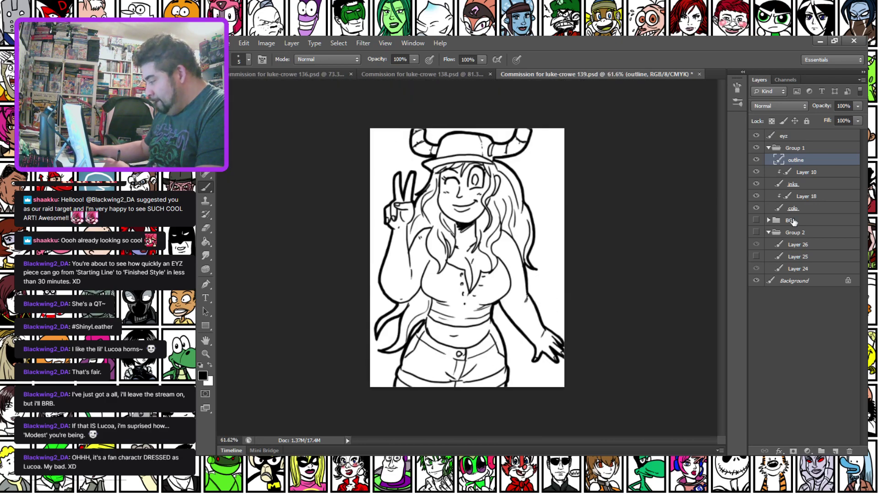
pyautogui.click(793, 210)
pyautogui.scroll(1, 536, 201)
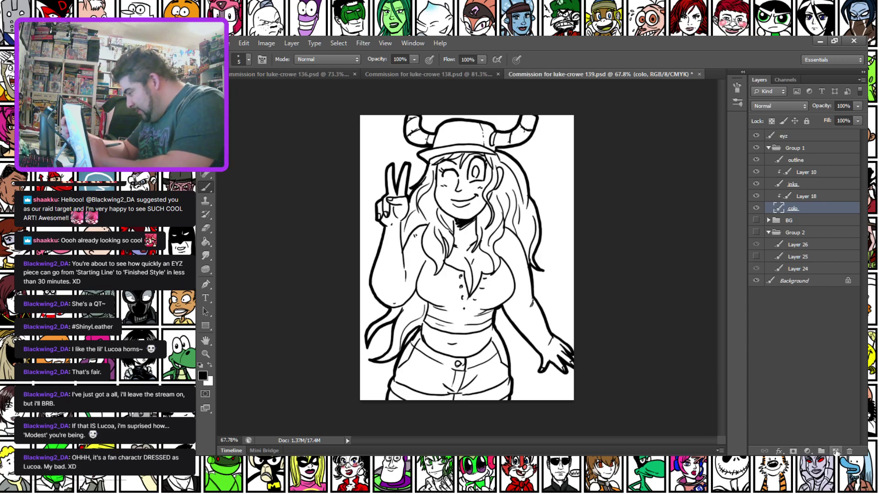
pyautogui.click(836, 452)
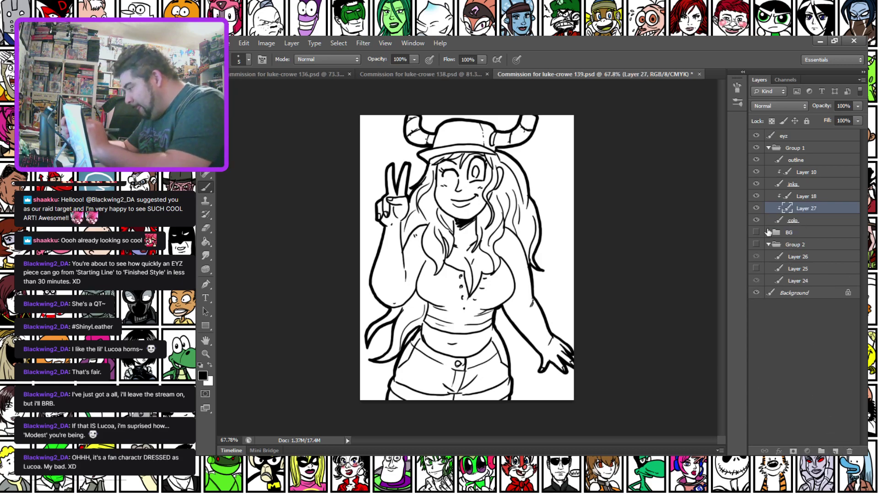
# On the colo layer, paint the hair strands beside the waist yellow with a 38 px brush.
pyautogui.click(793, 221)
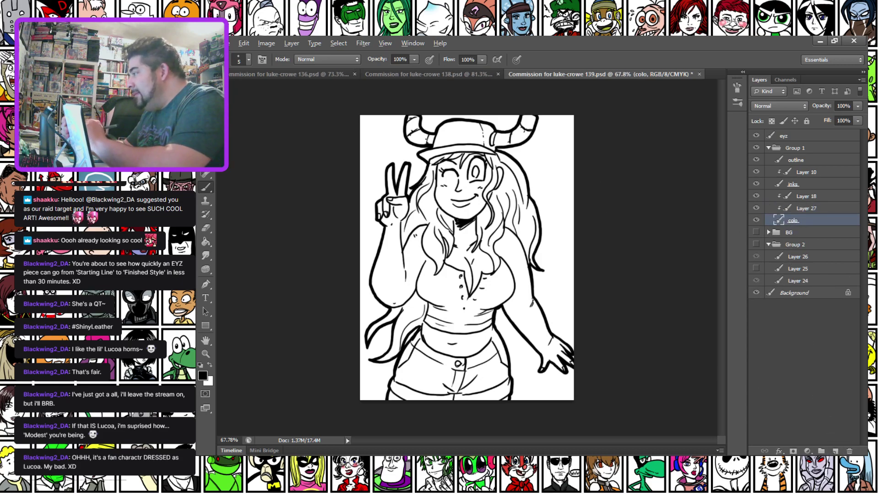
pyautogui.rightClick(439, 192)
pyautogui.moveTo(437, 161); pyautogui.dragTo(433, 179)
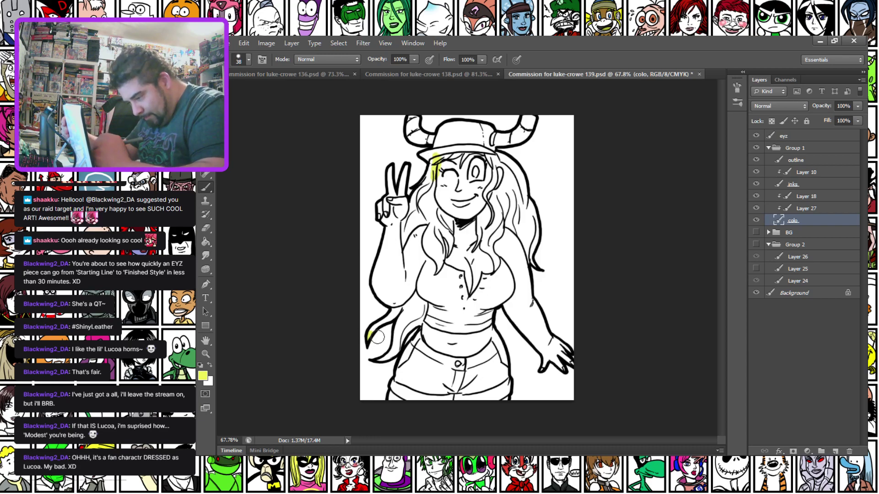
pyautogui.scroll(5, 389, 357)
pyautogui.moveTo(343, 341)
pyautogui.mouseDown()
pyautogui.moveTo(368, 327)
pyautogui.moveTo(394, 293)
pyautogui.moveTo(424, 310)
pyautogui.moveTo(428, 297)
pyautogui.mouseUp()
pyautogui.moveTo(339, 394)
pyautogui.mouseDown()
pyautogui.moveTo(364, 394)
pyautogui.moveTo(377, 382)
pyautogui.moveTo(407, 326)
pyautogui.moveTo(419, 346)
pyautogui.mouseUp()
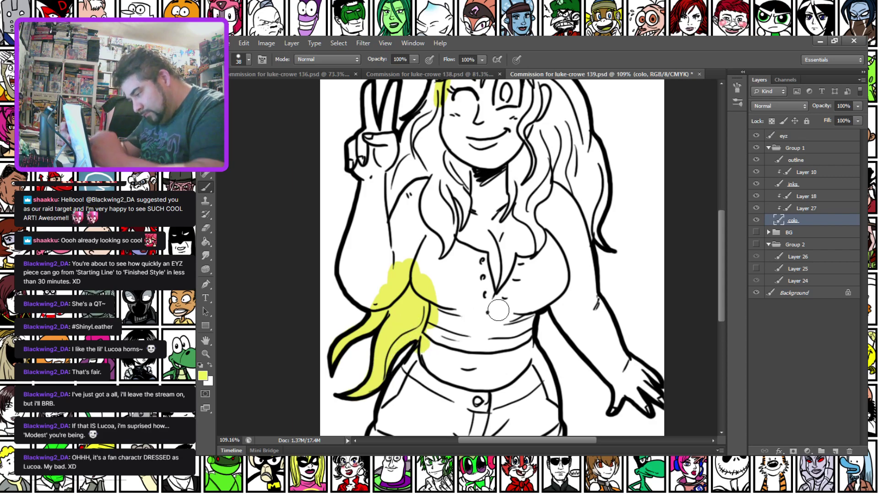
# Block in the remaining hair in yellow, loosely covering the face and chest, using a 66 px brush for the large areas.
pyautogui.moveTo(380, 120); pyautogui.dragTo(339, 215)
pyautogui.moveTo(340, 289)
pyautogui.mouseDown()
pyautogui.moveTo(403, 156)
pyautogui.moveTo(486, 163)
pyautogui.moveTo(519, 177)
pyautogui.moveTo(556, 258)
pyautogui.moveTo(563, 342)
pyautogui.moveTo(549, 329)
pyautogui.moveTo(560, 341)
pyautogui.mouseUp()
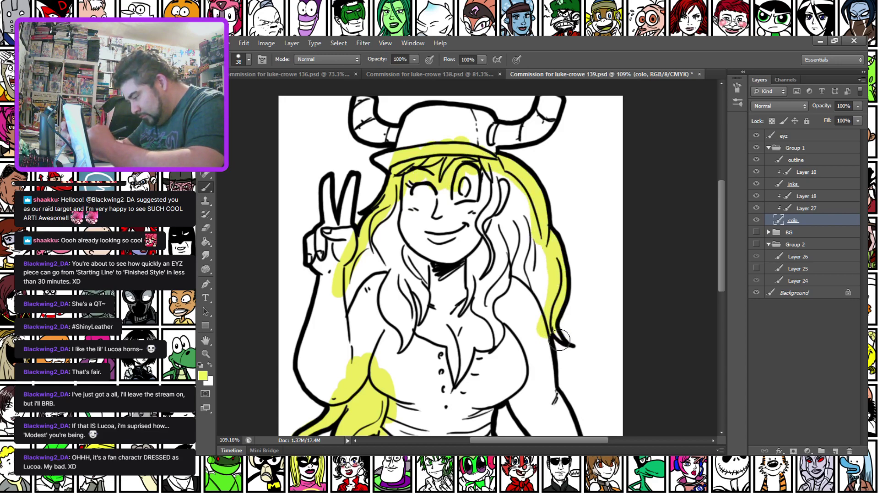
pyautogui.rightClick(406, 229)
pyautogui.click(447, 241)
pyautogui.press('Return')
pyautogui.moveTo(392, 215)
pyautogui.mouseDown()
pyautogui.moveTo(403, 256)
pyautogui.moveTo(453, 256)
pyautogui.moveTo(509, 278)
pyautogui.moveTo(543, 256)
pyautogui.moveTo(504, 197)
pyautogui.moveTo(425, 169)
pyautogui.moveTo(414, 197)
pyautogui.mouseUp()
# On Layer 27, blend light blue into the lower hair and green through its middle with a 174 px brush at 0% hardness.
pyautogui.click(806, 208)
pyautogui.moveTo(359, 325); pyautogui.dragTo(396, 137)
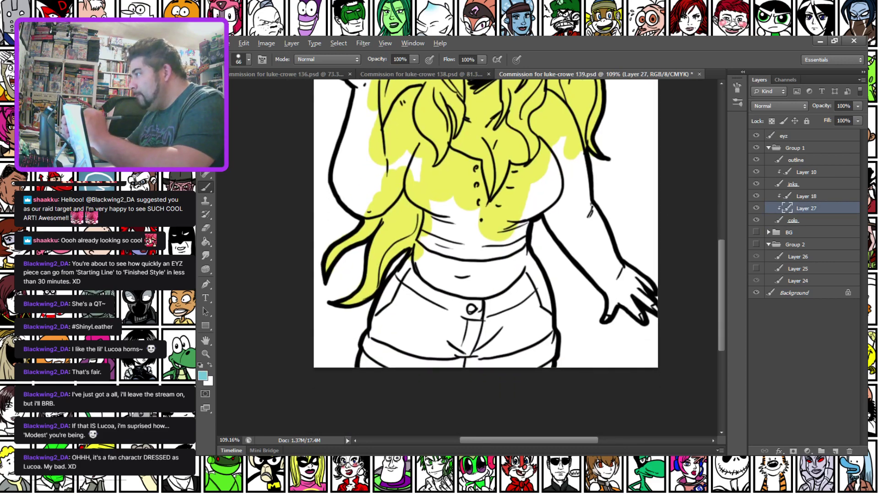
pyautogui.scroll(3, 599, 187)
pyautogui.scroll(-2, 596, 188)
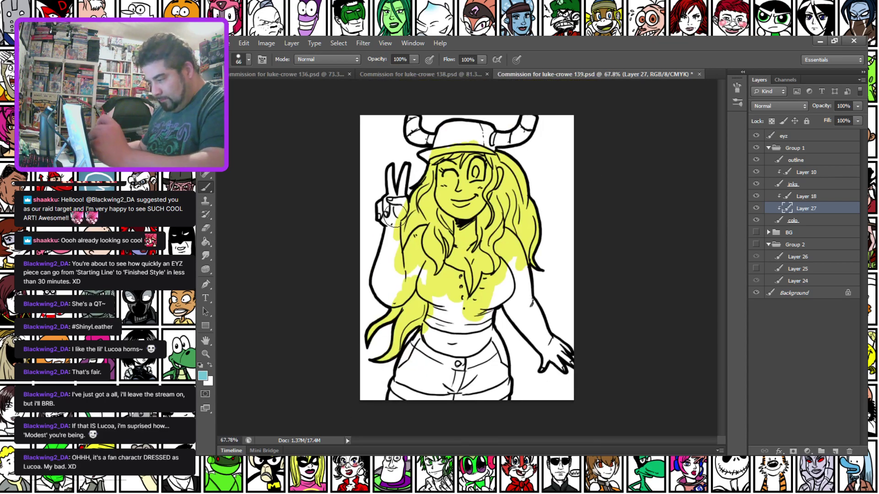
pyautogui.rightClick(443, 192)
pyautogui.click(507, 311)
pyautogui.moveTo(493, 221); pyautogui.dragTo(522, 221)
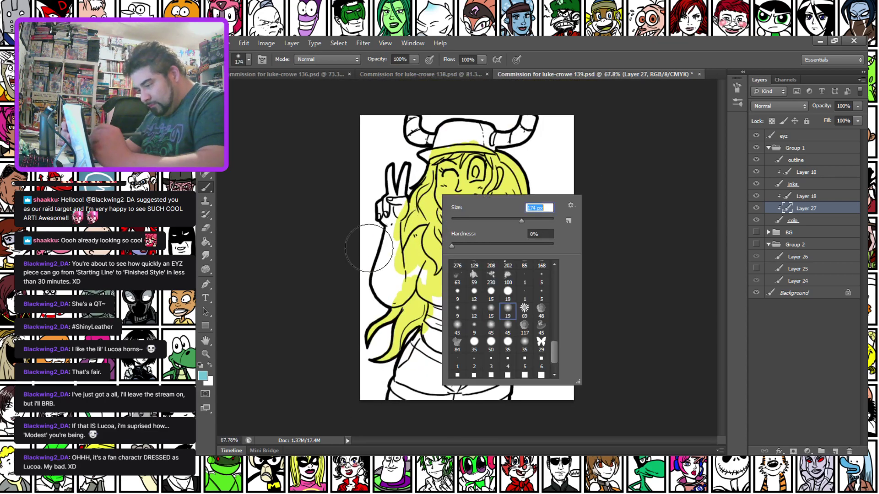
pyautogui.moveTo(384, 362)
pyautogui.mouseDown()
pyautogui.moveTo(442, 267)
pyautogui.moveTo(530, 279)
pyautogui.moveTo(529, 260)
pyautogui.mouseUp()
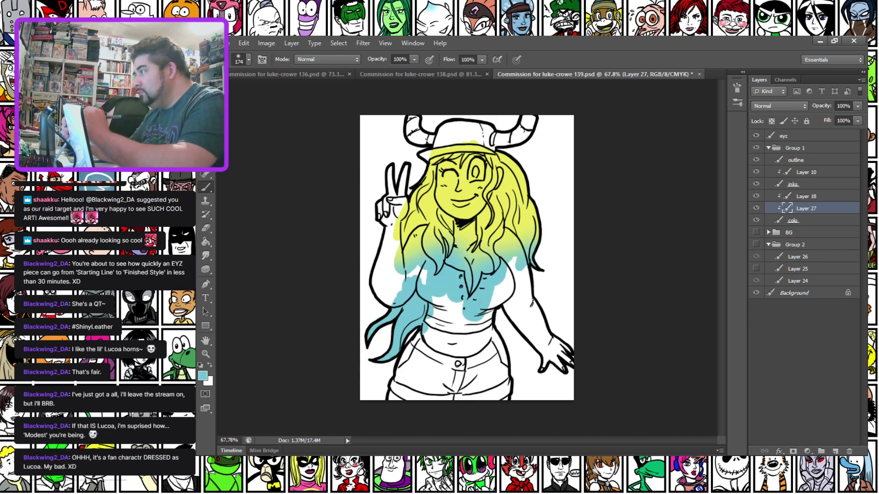
pyautogui.moveTo(389, 260)
pyautogui.mouseDown()
pyautogui.moveTo(413, 270)
pyautogui.moveTo(383, 236)
pyautogui.moveTo(417, 251)
pyautogui.moveTo(506, 249)
pyautogui.moveTo(543, 188)
pyautogui.moveTo(503, 169)
pyautogui.moveTo(516, 229)
pyautogui.moveTo(416, 273)
pyautogui.moveTo(385, 272)
pyautogui.moveTo(409, 277)
pyautogui.mouseUp()
pyautogui.moveTo(376, 229)
pyautogui.mouseDown()
pyautogui.moveTo(448, 245)
pyautogui.moveTo(457, 221)
pyautogui.moveTo(446, 214)
pyautogui.moveTo(417, 231)
pyautogui.mouseUp()
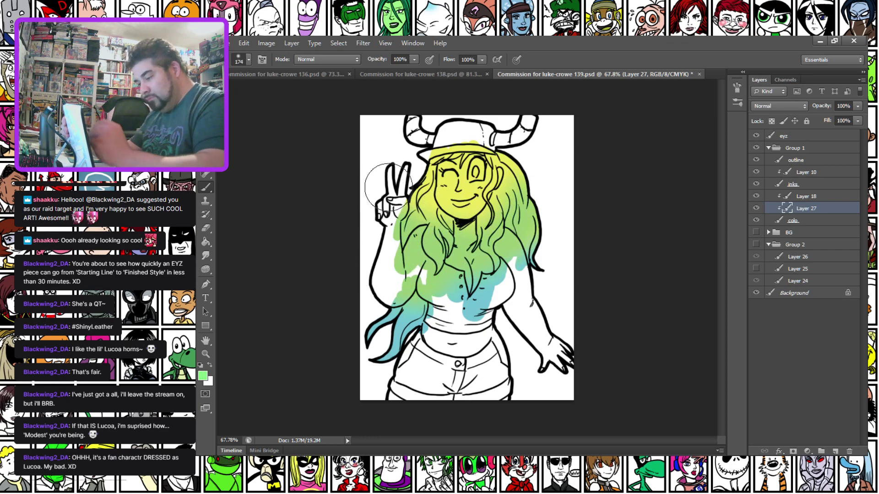
# Sample the hair's yellow, change it to a paler yellow, and merge Layer 27 down into the colo layer.
pyautogui.keyDown('alt'); pyautogui.click(434, 193); pyautogui.keyUp('alt')
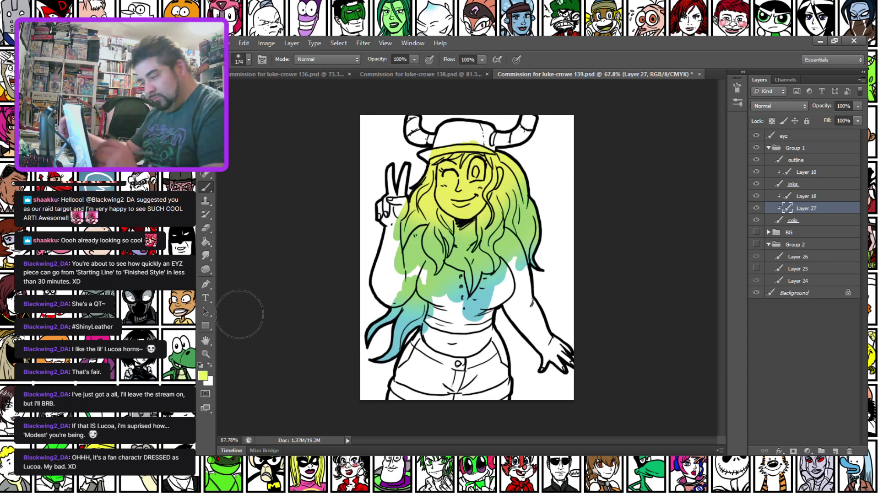
pyautogui.click(202, 376)
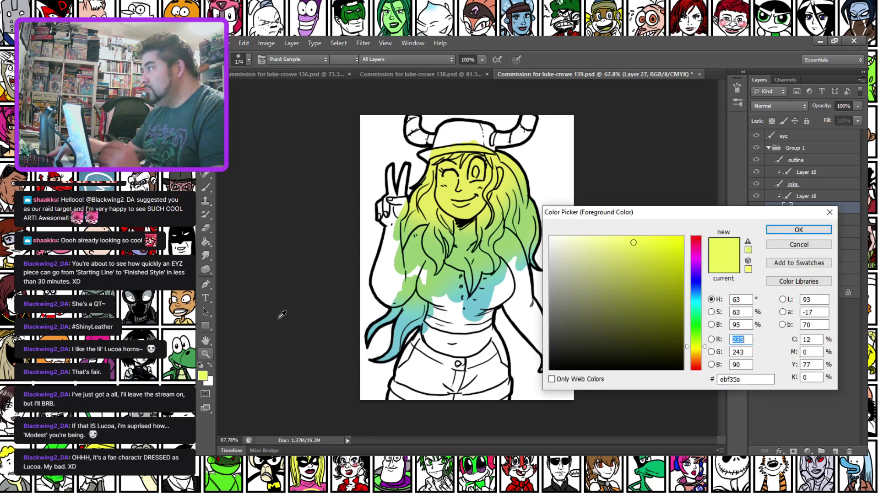
pyautogui.click(590, 237)
pyautogui.press('Return')
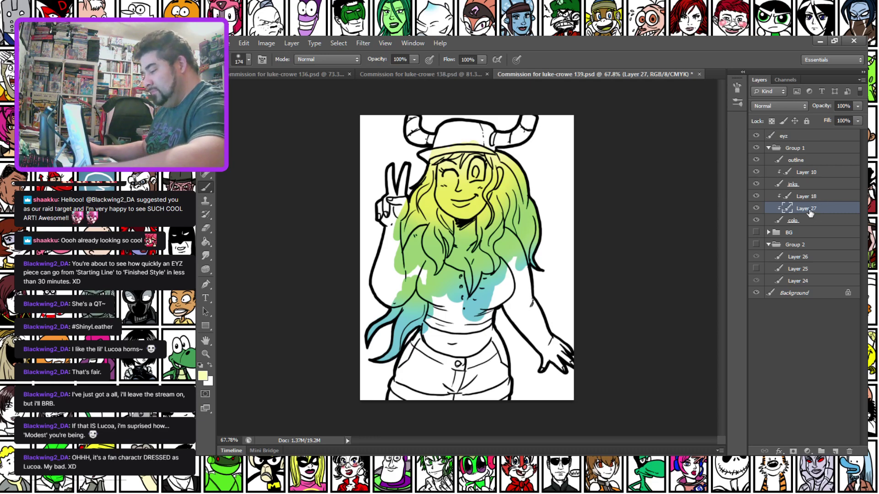
pyautogui.hotkey('ctrl', 'e')
# Begin the pale pink skin base with a 19 px brush stroke down the nose to the mouth.
pyautogui.scroll(5, 556, 205)
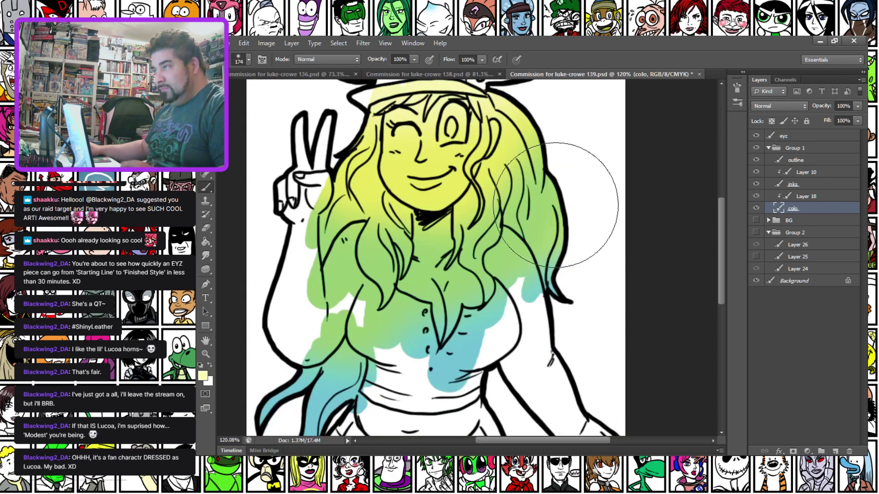
pyautogui.scroll(3, 555, 204)
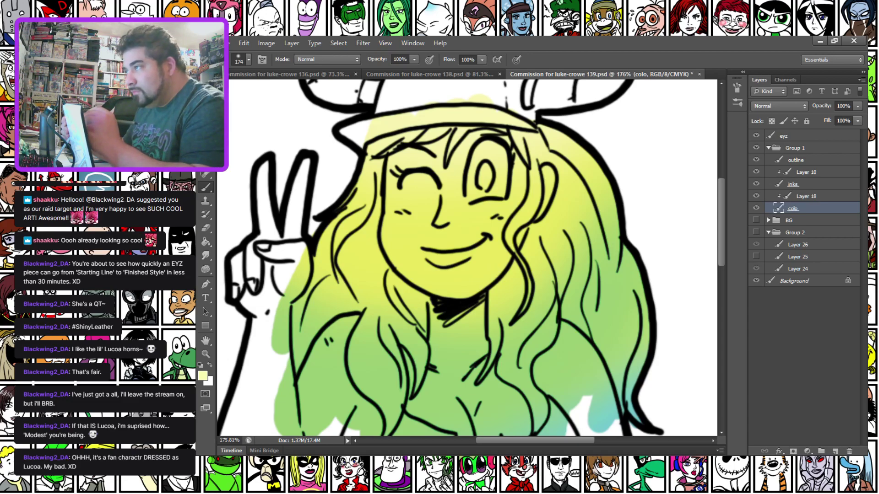
pyautogui.rightClick(453, 142)
pyautogui.click(519, 242)
pyautogui.click(431, 179)
pyautogui.moveTo(432, 179); pyautogui.dragTo(440, 257)
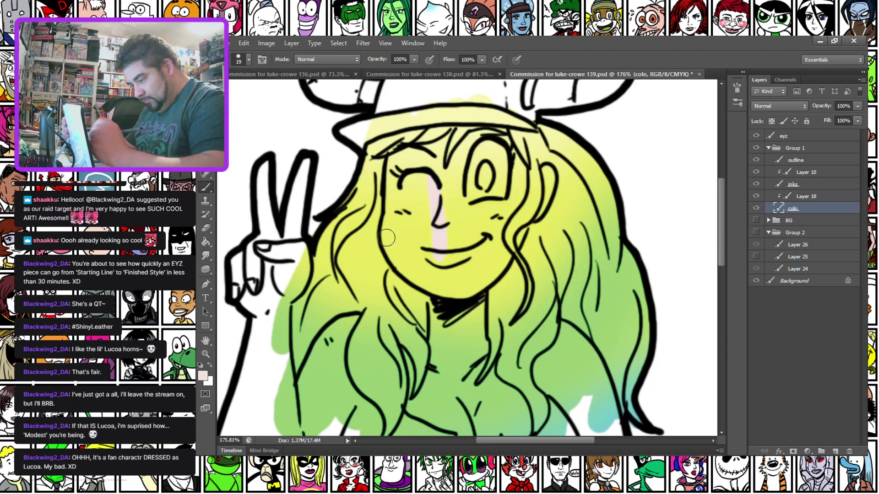
# Fill the raised arm and its shoulder with the pale pink skin color.
pyautogui.scroll(-10, 387, 237)
pyautogui.moveTo(296, 329)
pyautogui.mouseDown()
pyautogui.moveTo(323, 315)
pyautogui.moveTo(380, 328)
pyautogui.mouseUp()
pyautogui.moveTo(392, 167)
pyautogui.mouseDown()
pyautogui.moveTo(399, 288)
pyautogui.moveTo(328, 252)
pyautogui.mouseUp()
pyautogui.rightClick(346, 245)
pyautogui.click(376, 270)
pyautogui.press('Return')
pyautogui.moveTo(320, 218)
pyautogui.mouseDown()
pyautogui.moveTo(334, 247)
pyautogui.moveTo(369, 235)
pyautogui.moveTo(393, 307)
pyautogui.moveTo(432, 266)
pyautogui.moveTo(458, 292)
pyautogui.moveTo(479, 222)
pyautogui.moveTo(488, 269)
pyautogui.mouseUp()
pyautogui.moveTo(220, 103); pyautogui.dragTo(390, 322)
pyautogui.moveTo(366, 119)
pyautogui.mouseDown()
pyautogui.moveTo(396, 188)
pyautogui.moveTo(364, 341)
pyautogui.moveTo(382, 368)
pyautogui.moveTo(412, 384)
pyautogui.moveTo(451, 343)
pyautogui.moveTo(478, 291)
pyautogui.mouseUp()
pyautogui.moveTo(385, 133)
pyautogui.mouseDown()
pyautogui.moveTo(410, 177)
pyautogui.moveTo(411, 237)
pyautogui.moveTo(402, 235)
pyautogui.moveTo(415, 294)
pyautogui.moveTo(439, 296)
pyautogui.moveTo(463, 267)
pyautogui.moveTo(430, 260)
pyautogui.moveTo(433, 280)
pyautogui.moveTo(474, 192)
pyautogui.moveTo(522, 205)
pyautogui.moveTo(473, 196)
pyautogui.moveTo(489, 188)
pyautogui.moveTo(466, 235)
pyautogui.moveTo(491, 291)
pyautogui.moveTo(488, 272)
pyautogui.moveTo(462, 247)
pyautogui.mouseUp()
# Fill the V-sign hand and its fingers with the pale pink skin color using a 26 px brush.
pyautogui.rightClick(494, 180)
pyautogui.write('26')
pyautogui.press('Return')
pyautogui.moveTo(375, 176); pyautogui.dragTo(365, 277)
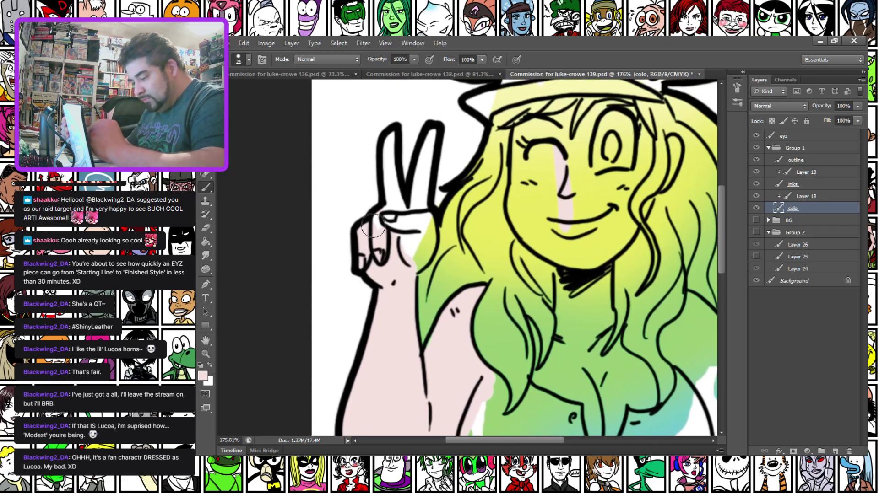
pyautogui.moveTo(403, 151)
pyautogui.mouseDown()
pyautogui.moveTo(415, 215)
pyautogui.moveTo(418, 184)
pyautogui.moveTo(406, 206)
pyautogui.mouseUp()
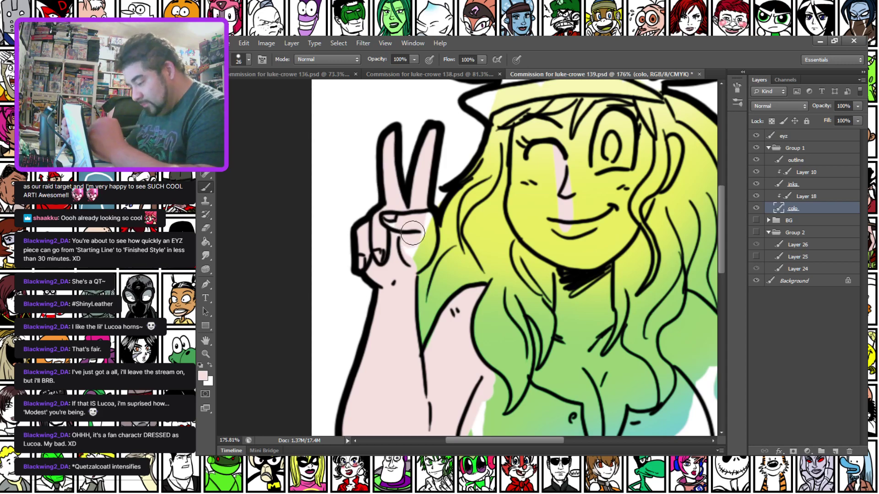
pyautogui.moveTo(416, 261)
pyautogui.mouseDown()
pyautogui.moveTo(427, 234)
pyautogui.moveTo(417, 223)
pyautogui.moveTo(395, 254)
pyautogui.moveTo(387, 236)
pyautogui.moveTo(379, 253)
pyautogui.mouseUp()
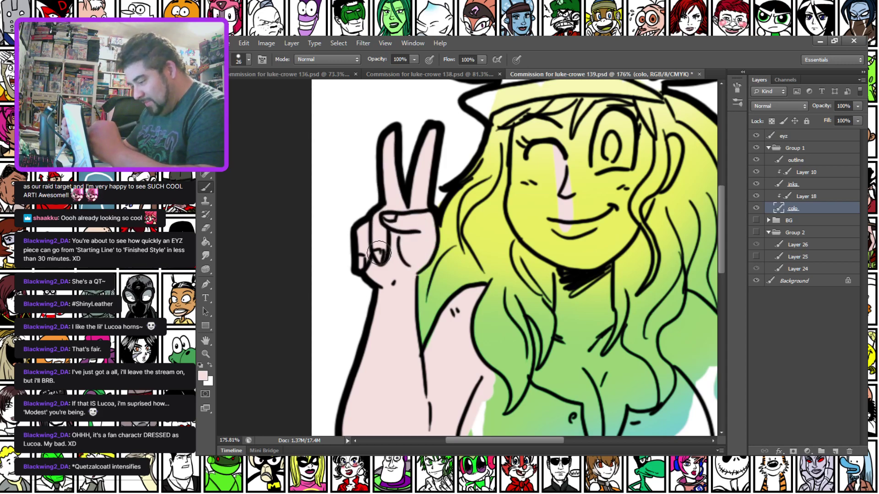
# Paint the neck and upper chest between the hair strands in the pale pink skin color.
pyautogui.moveTo(529, 204); pyautogui.dragTo(333, 140)
pyautogui.moveTo(364, 196); pyautogui.dragTo(367, 245)
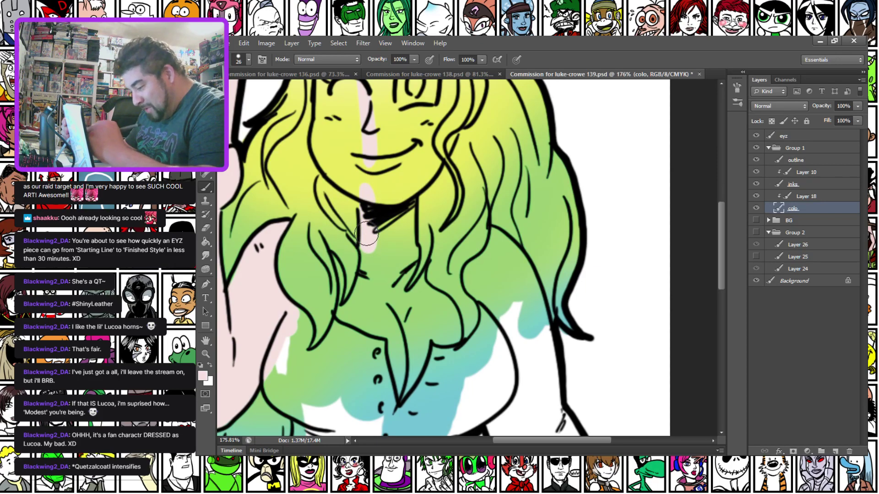
pyautogui.moveTo(339, 323)
pyautogui.mouseDown()
pyautogui.moveTo(361, 295)
pyautogui.moveTo(389, 182)
pyautogui.moveTo(401, 228)
pyautogui.moveTo(411, 215)
pyautogui.moveTo(412, 254)
pyautogui.moveTo(396, 288)
pyautogui.moveTo(389, 279)
pyautogui.moveTo(350, 328)
pyautogui.moveTo(379, 305)
pyautogui.moveTo(393, 308)
pyautogui.moveTo(394, 389)
pyautogui.moveTo(434, 385)
pyautogui.moveTo(420, 287)
pyautogui.moveTo(400, 296)
pyautogui.moveTo(416, 294)
pyautogui.moveTo(423, 273)
pyautogui.moveTo(418, 285)
pyautogui.moveTo(451, 316)
pyautogui.moveTo(446, 356)
pyautogui.moveTo(412, 302)
pyautogui.mouseUp()
pyautogui.press('space')
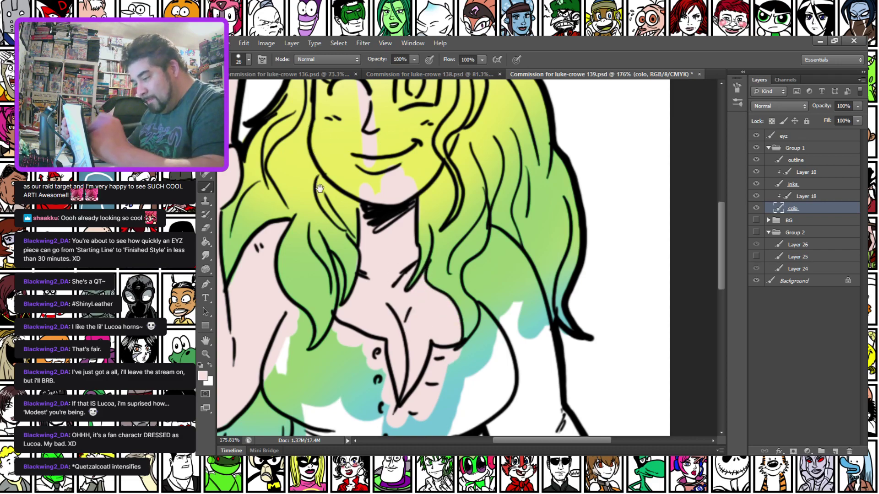
# Fill the face and ear with the pale pink skin color, keeping the surrounding hair yellow.
pyautogui.moveTo(320, 188); pyautogui.dragTo(371, 227)
pyautogui.moveTo(364, 185); pyautogui.dragTo(362, 241)
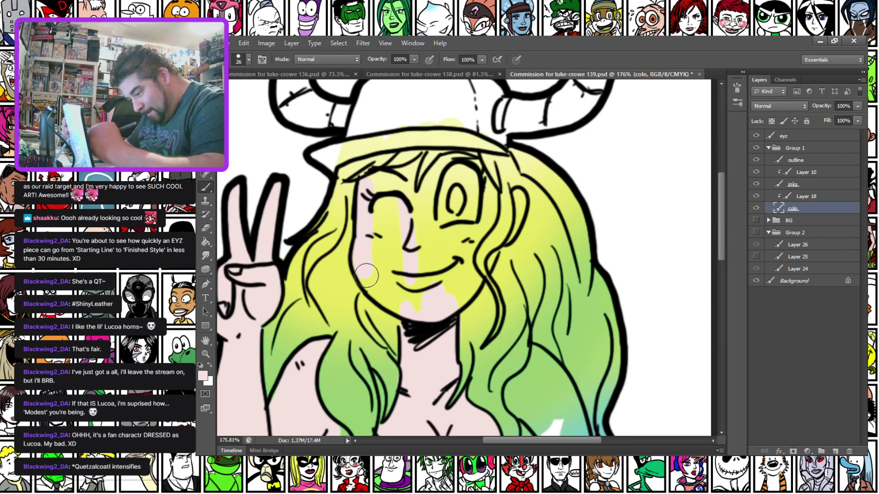
pyautogui.moveTo(374, 186)
pyautogui.mouseDown()
pyautogui.moveTo(419, 159)
pyautogui.moveTo(402, 239)
pyautogui.moveTo(389, 206)
pyautogui.moveTo(408, 205)
pyautogui.moveTo(449, 164)
pyautogui.moveTo(469, 159)
pyautogui.moveTo(489, 197)
pyautogui.mouseUp()
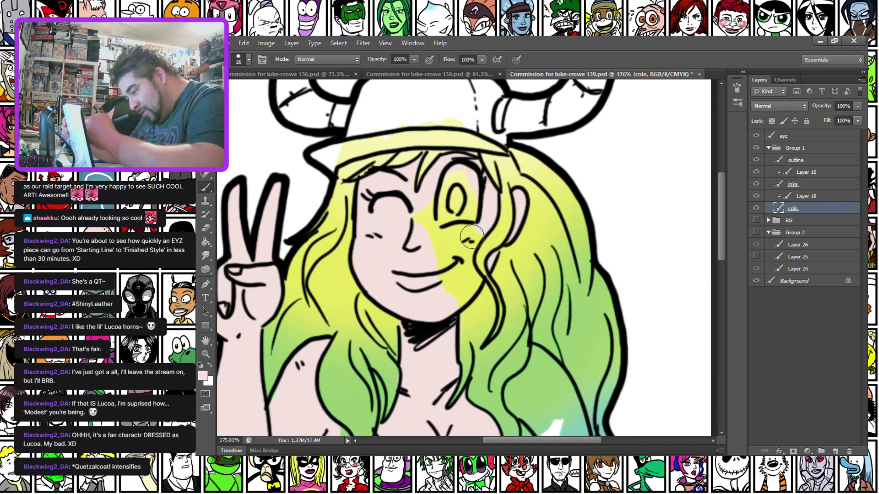
pyautogui.moveTo(444, 315)
pyautogui.mouseDown()
pyautogui.moveTo(452, 224)
pyautogui.moveTo(411, 209)
pyautogui.mouseUp()
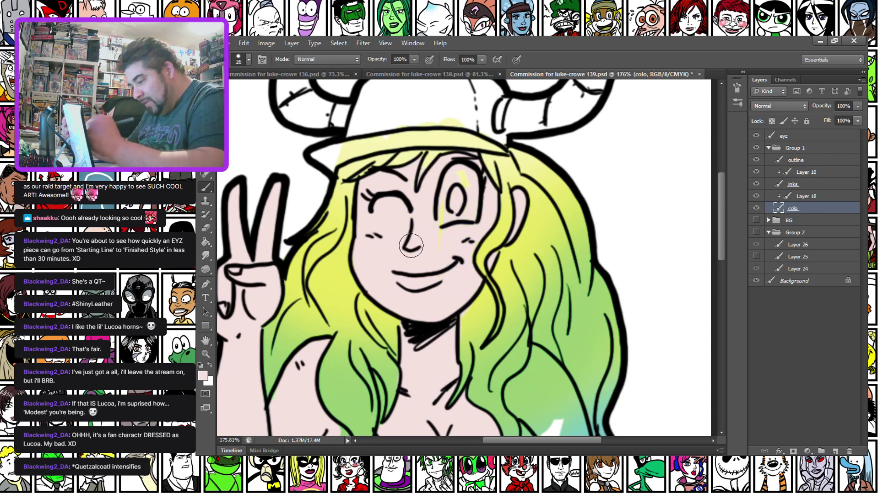
# Fill the lowered arm, its shoulder and the bare midriff with the pale pink skin color.
pyautogui.moveTo(390, 297); pyautogui.dragTo(301, 163)
pyautogui.moveTo(429, 284)
pyautogui.mouseDown()
pyautogui.moveTo(382, 131)
pyautogui.moveTo(337, 143)
pyautogui.moveTo(331, 168)
pyautogui.mouseUp()
pyautogui.moveTo(341, 183)
pyautogui.mouseDown()
pyautogui.moveTo(329, 158)
pyautogui.moveTo(354, 125)
pyautogui.moveTo(352, 108)
pyautogui.moveTo(367, 127)
pyautogui.moveTo(394, 219)
pyautogui.moveTo(364, 165)
pyautogui.moveTo(342, 171)
pyautogui.moveTo(390, 191)
pyautogui.moveTo(393, 224)
pyautogui.moveTo(363, 248)
pyautogui.moveTo(288, 188)
pyautogui.moveTo(284, 176)
pyautogui.moveTo(369, 285)
pyautogui.moveTo(381, 311)
pyautogui.moveTo(374, 334)
pyautogui.moveTo(396, 305)
pyautogui.moveTo(430, 337)
pyautogui.moveTo(424, 300)
pyautogui.moveTo(451, 317)
pyautogui.moveTo(410, 267)
pyautogui.moveTo(430, 305)
pyautogui.moveTo(406, 296)
pyautogui.moveTo(353, 229)
pyautogui.moveTo(333, 147)
pyautogui.moveTo(387, 261)
pyautogui.moveTo(347, 194)
pyautogui.moveTo(340, 237)
pyautogui.moveTo(295, 156)
pyautogui.mouseUp()
pyautogui.moveTo(294, 189); pyautogui.dragTo(535, 359)
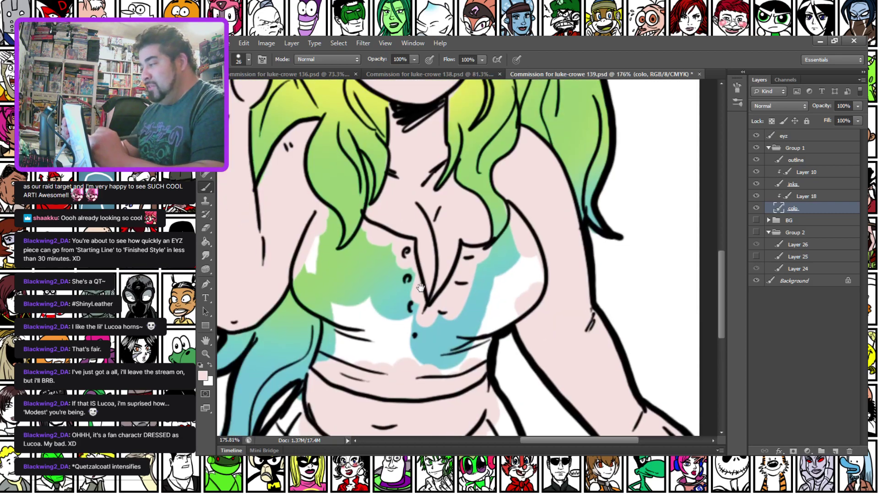
# Paint the lips and the shadow under the chin in a darker pink with a 12 px brush.
pyautogui.moveTo(350, 137); pyautogui.dragTo(419, 266)
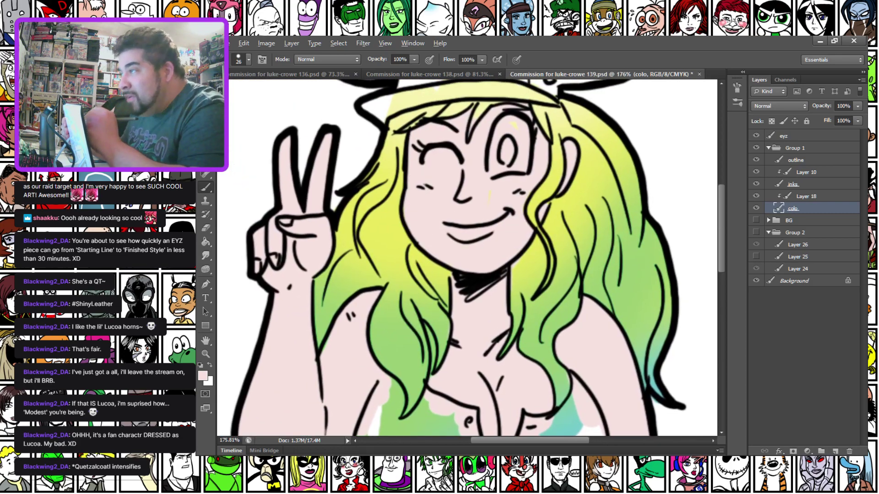
pyautogui.rightClick(471, 198)
pyautogui.moveTo(448, 223); pyautogui.dragTo(460, 226)
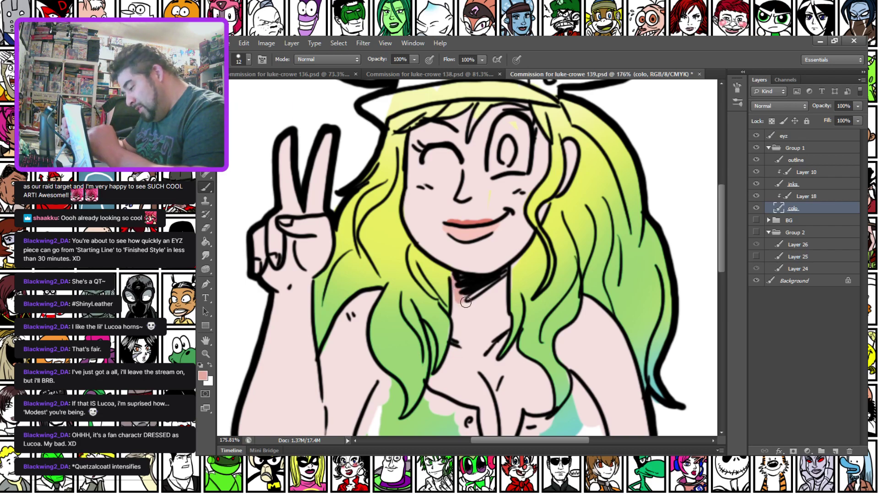
pyautogui.moveTo(465, 303)
pyautogui.mouseDown()
pyautogui.moveTo(489, 296)
pyautogui.moveTo(499, 277)
pyautogui.mouseUp()
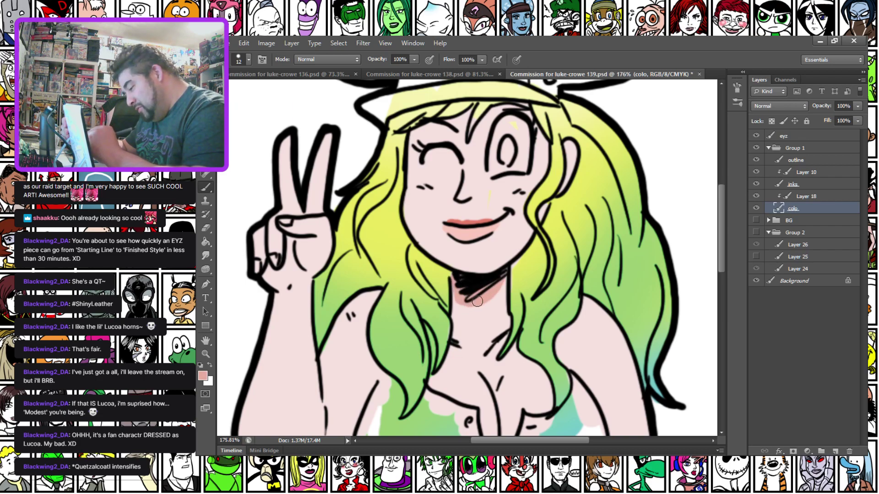
# Tint the white of the open eye pale blue and start its pupil in black with a 26 px brush.
pyautogui.keyDown('alt'); pyautogui.click(519, 265); pyautogui.keyUp('alt')
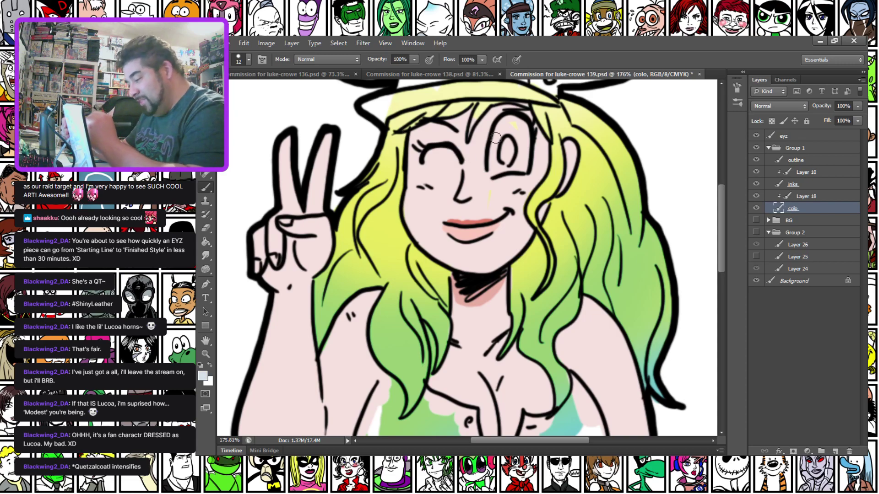
pyautogui.moveTo(455, 161)
pyautogui.mouseDown()
pyautogui.moveTo(392, 221)
pyautogui.moveTo(446, 234)
pyautogui.moveTo(429, 203)
pyautogui.moveTo(441, 211)
pyautogui.moveTo(413, 244)
pyautogui.moveTo(415, 234)
pyautogui.moveTo(440, 228)
pyautogui.moveTo(415, 236)
pyautogui.moveTo(414, 250)
pyautogui.moveTo(442, 243)
pyautogui.mouseUp()
pyautogui.rightClick(427, 210)
pyautogui.click(415, 226)
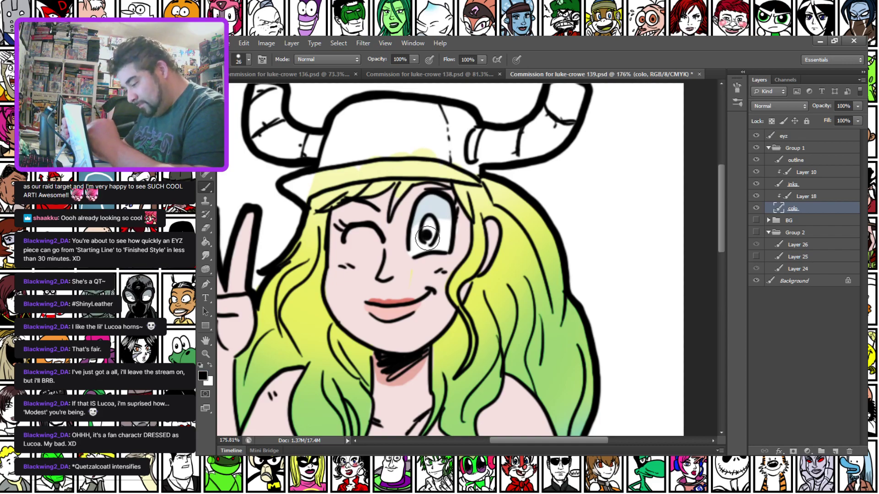
# Refine the open eye's black pupil with a 15 px brush and color its iris dark brown.
pyautogui.rightClick(435, 208)
pyautogui.click(484, 306)
pyautogui.click(427, 234)
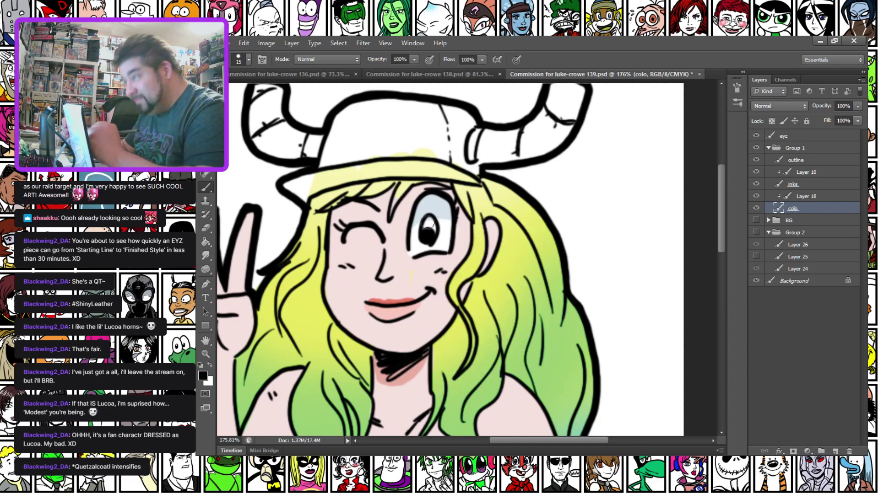
pyautogui.moveTo(428, 225); pyautogui.dragTo(430, 224)
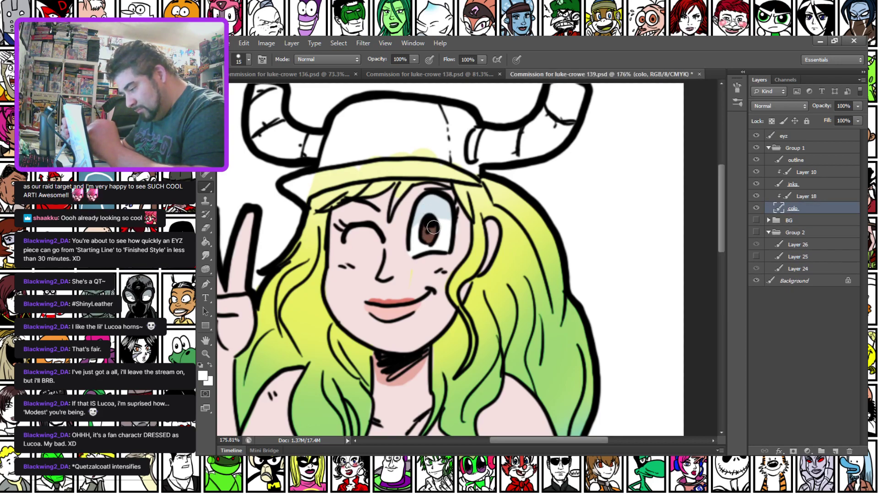
# Brush soft pink blush onto the cheeks and the neck with a 54 px soft round brush.
pyautogui.moveTo(285, 293); pyautogui.dragTo(323, 250)
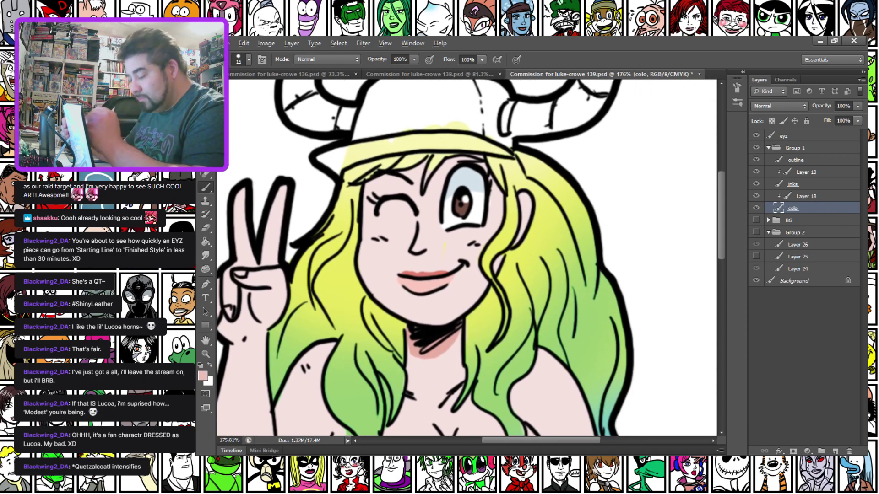
pyautogui.rightClick(401, 211)
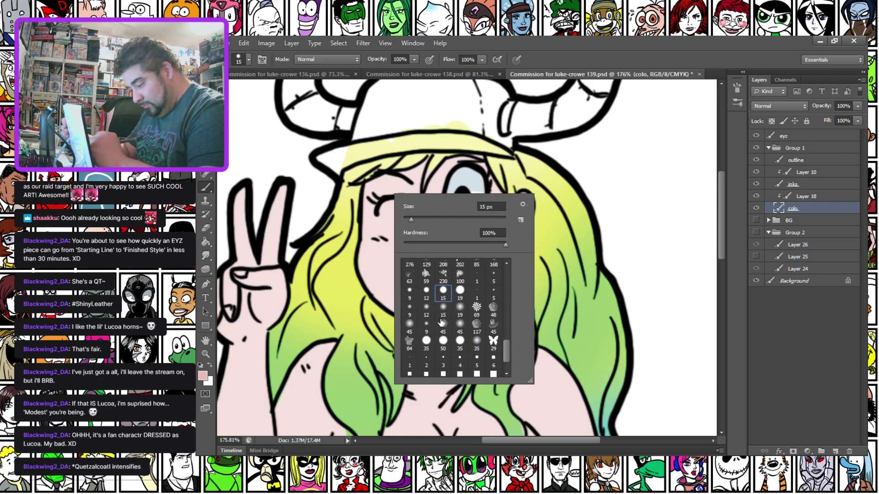
pyautogui.click(460, 307)
pyautogui.moveTo(379, 232); pyautogui.dragTo(470, 240)
pyautogui.moveTo(375, 251); pyautogui.dragTo(393, 243)
pyautogui.moveTo(428, 360); pyautogui.dragTo(435, 356)
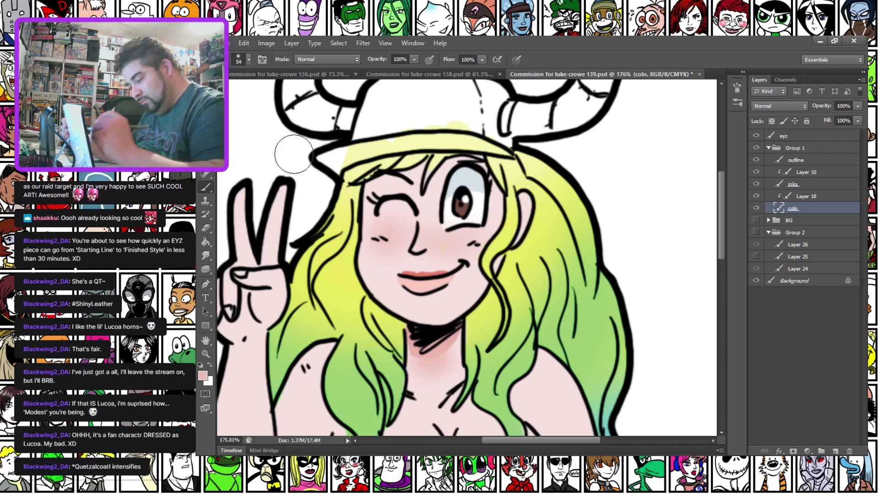
# Add soft pink shading to the raised hand, the elbow, the chest and the midriff with the 54 px soft brush.
pyautogui.moveTo(265, 275); pyautogui.dragTo(357, 92)
pyautogui.moveTo(330, 333); pyautogui.dragTo(348, 351)
pyautogui.moveTo(305, 212); pyautogui.dragTo(299, 293)
pyautogui.moveTo(328, 229); pyautogui.dragTo(320, 199)
pyautogui.moveTo(336, 329); pyautogui.dragTo(284, 255)
pyautogui.moveTo(435, 408); pyautogui.dragTo(286, 266)
pyautogui.moveTo(269, 330); pyautogui.dragTo(378, 327)
pyautogui.moveTo(329, 341)
pyautogui.mouseDown()
pyautogui.moveTo(374, 368)
pyautogui.moveTo(426, 377)
pyautogui.mouseUp()
pyautogui.moveTo(321, 169); pyautogui.dragTo(340, 317)
pyautogui.moveTo(407, 290)
pyautogui.mouseDown()
pyautogui.moveTo(425, 308)
pyautogui.moveTo(482, 328)
pyautogui.moveTo(491, 299)
pyautogui.mouseUp()
pyautogui.moveTo(327, 170)
pyautogui.mouseDown()
pyautogui.moveTo(328, 266)
pyautogui.moveTo(341, 350)
pyautogui.mouseUp()
pyautogui.moveTo(398, 219)
pyautogui.mouseDown()
pyautogui.moveTo(370, 201)
pyautogui.moveTo(344, 223)
pyautogui.mouseUp()
# Paint a solid coral-red blush oval on each cheek with a 15 px hard round brush.
pyautogui.rightClick(396, 188)
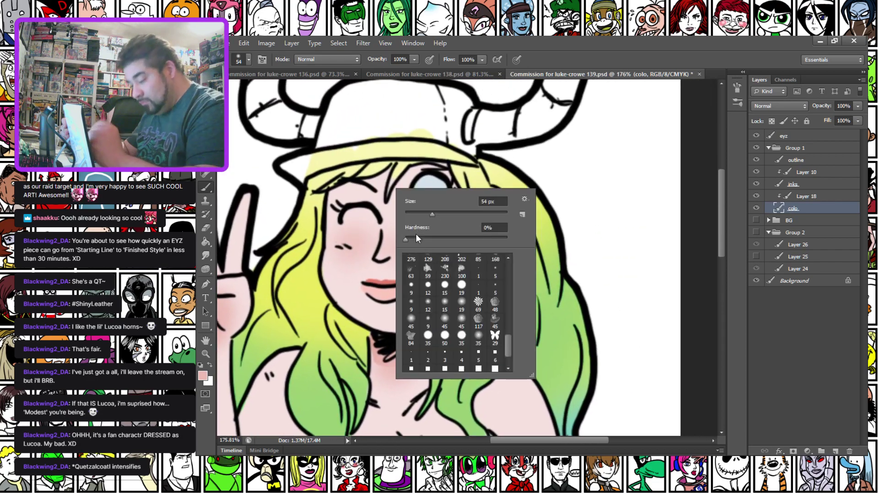
pyautogui.click(445, 286)
pyautogui.keyDown('alt'); pyautogui.click(384, 282); pyautogui.keyUp('alt')
pyautogui.moveTo(345, 257)
pyautogui.mouseDown()
pyautogui.moveTo(357, 247)
pyautogui.moveTo(341, 243)
pyautogui.mouseUp()
pyautogui.moveTo(429, 248); pyautogui.dragTo(418, 251)
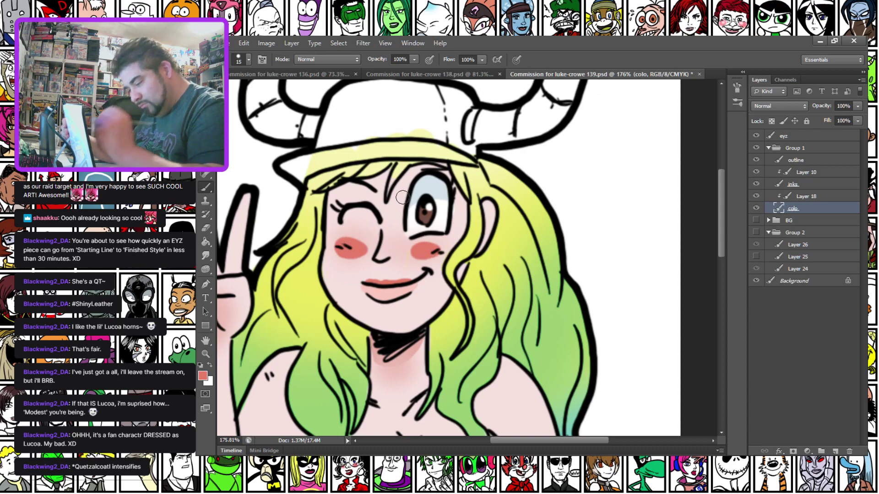
# Dot white highlights on the cheeks, lower lip, neck, shoulder, elbow, chest and midriff with a 5 px brush.
pyautogui.moveTo(297, 227); pyautogui.dragTo(367, 234)
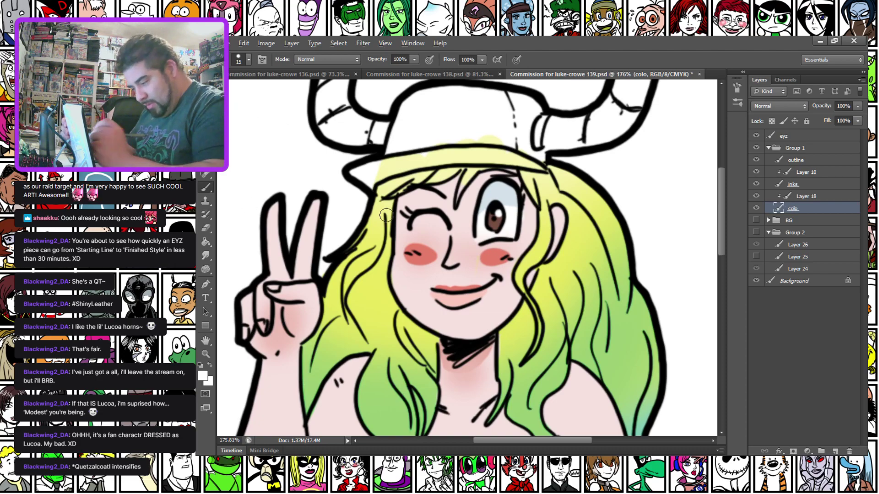
pyautogui.rightClick(496, 193)
pyautogui.click(571, 277)
pyautogui.click(409, 232)
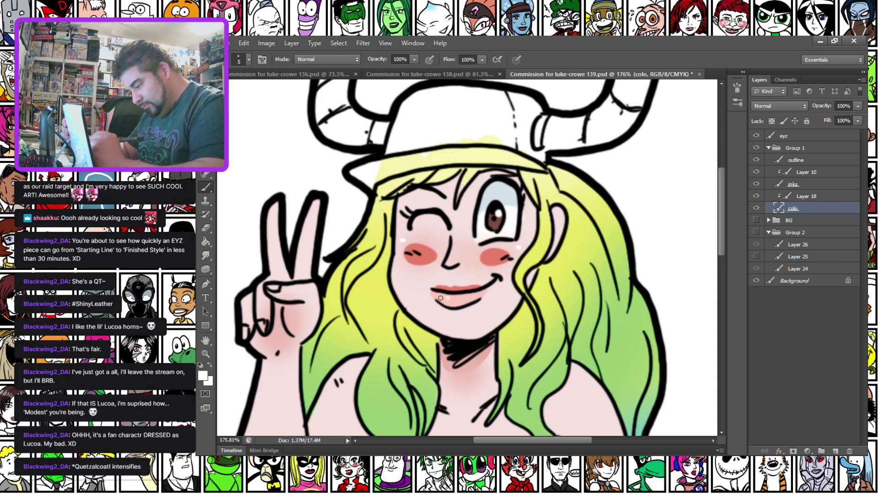
pyautogui.moveTo(297, 381); pyautogui.dragTo(307, 296)
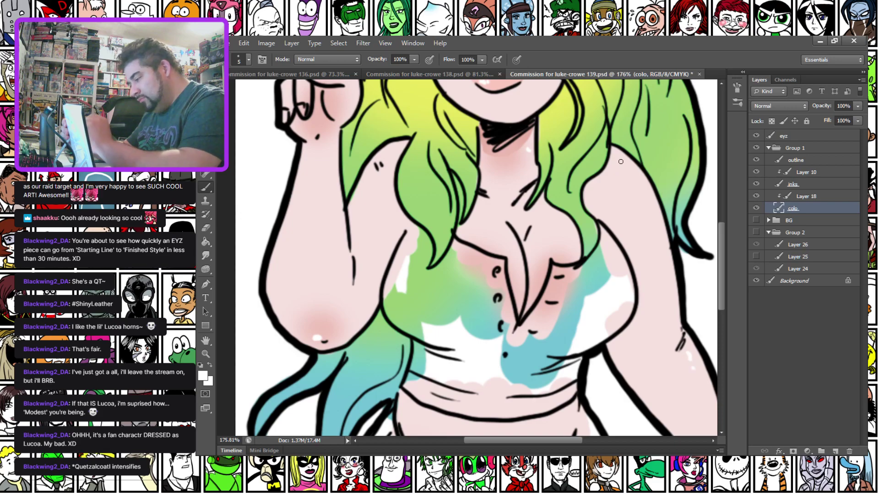
pyautogui.moveTo(403, 337); pyautogui.dragTo(413, 246)
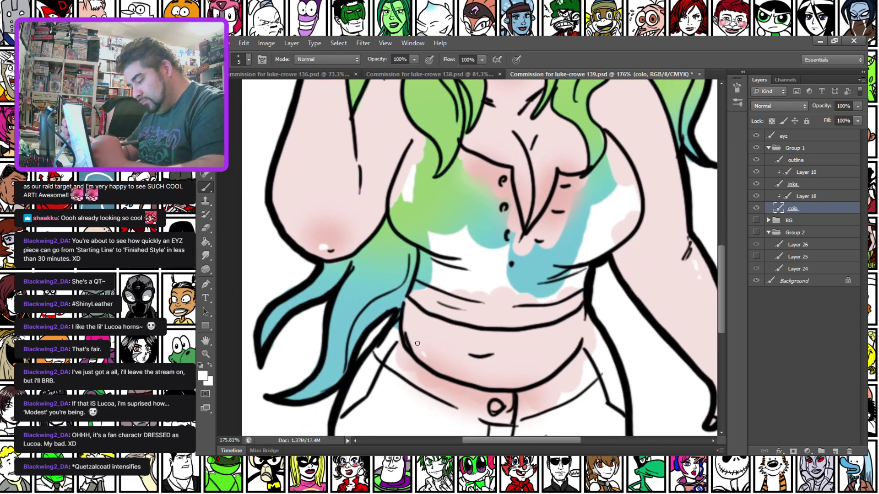
pyautogui.moveTo(356, 201); pyautogui.dragTo(294, 318)
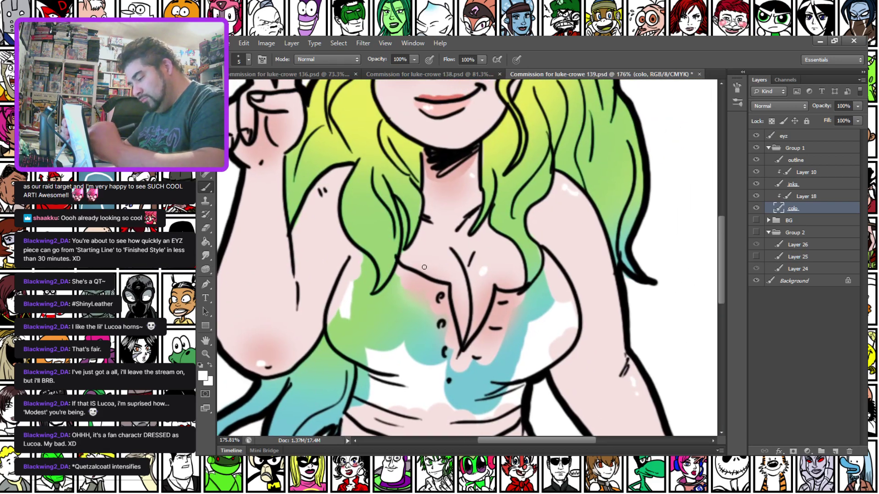
# Fill the hat's crown with pink using a 22 px brush and its side section with orange-brown.
pyautogui.moveTo(347, 150); pyautogui.dragTo(322, 266)
pyautogui.moveTo(283, 287); pyautogui.dragTo(329, 335)
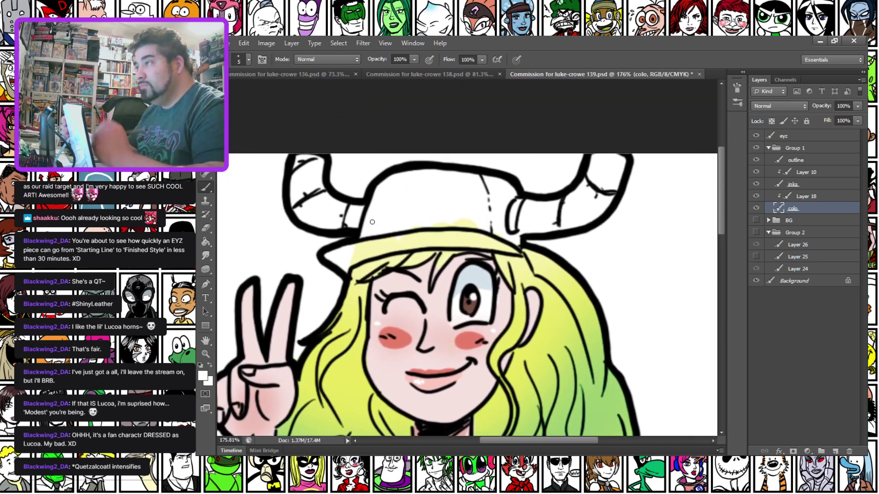
pyautogui.rightClick(385, 205)
pyautogui.moveTo(400, 222); pyautogui.dragTo(409, 224)
pyautogui.moveTo(365, 242)
pyautogui.mouseDown()
pyautogui.moveTo(384, 186)
pyautogui.moveTo(417, 180)
pyautogui.moveTo(501, 187)
pyautogui.moveTo(512, 203)
pyautogui.moveTo(514, 242)
pyautogui.moveTo(499, 231)
pyautogui.moveTo(497, 197)
pyautogui.moveTo(479, 230)
pyautogui.moveTo(455, 196)
pyautogui.moveTo(437, 190)
pyautogui.moveTo(417, 229)
pyautogui.moveTo(380, 214)
pyautogui.mouseUp()
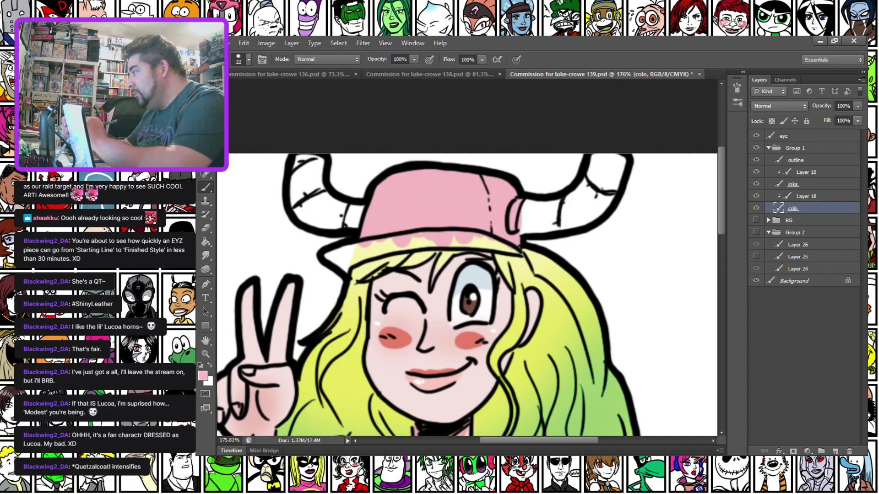
pyautogui.moveTo(490, 182); pyautogui.dragTo(511, 235)
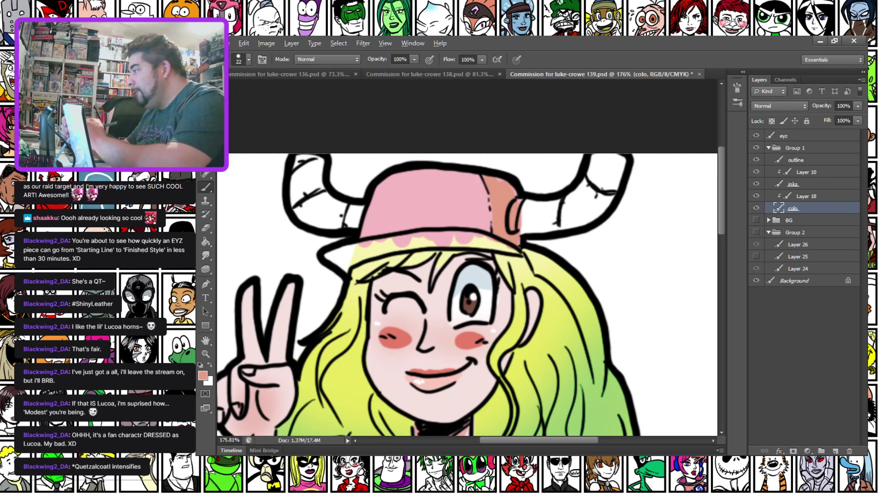
# Fill both curved horns of the hat with golden orange.
pyautogui.moveTo(300, 158)
pyautogui.mouseDown()
pyautogui.moveTo(300, 212)
pyautogui.moveTo(351, 224)
pyautogui.moveTo(355, 217)
pyautogui.moveTo(324, 209)
pyautogui.moveTo(309, 166)
pyautogui.moveTo(303, 191)
pyautogui.mouseUp()
pyautogui.moveTo(515, 208)
pyautogui.mouseDown()
pyautogui.moveTo(529, 226)
pyautogui.moveTo(527, 209)
pyautogui.moveTo(580, 204)
pyautogui.moveTo(603, 165)
pyautogui.moveTo(619, 168)
pyautogui.moveTo(575, 211)
pyautogui.mouseUp()
pyautogui.moveTo(527, 227)
pyautogui.mouseDown()
pyautogui.moveTo(574, 223)
pyautogui.moveTo(591, 179)
pyautogui.mouseUp()
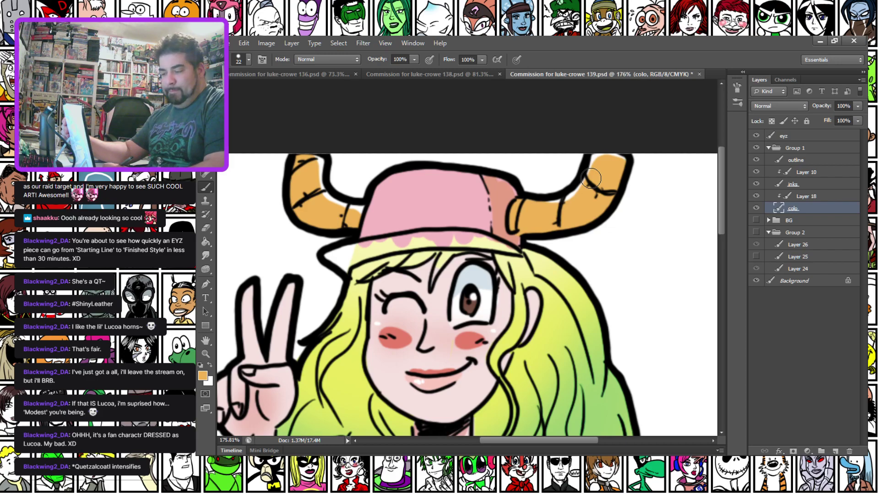
# Paint the hat's brim light gray, covering the stray yellow and pink.
pyautogui.keyDown('alt'); pyautogui.click(304, 261); pyautogui.keyUp('alt')
pyautogui.moveTo(324, 253)
pyautogui.mouseDown()
pyautogui.moveTo(433, 238)
pyautogui.moveTo(493, 242)
pyautogui.mouseUp()
pyautogui.moveTo(338, 268)
pyautogui.mouseDown()
pyautogui.moveTo(442, 242)
pyautogui.moveTo(517, 254)
pyautogui.mouseUp()
pyautogui.moveTo(345, 265); pyautogui.dragTo(384, 252)
# Block in the waistband, side edges and cuffs of the shorts in navy blue with the 22 px brush.
pyautogui.moveTo(313, 353); pyautogui.dragTo(300, 176)
pyautogui.moveTo(342, 295); pyautogui.dragTo(334, 153)
pyautogui.moveTo(323, 373); pyautogui.dragTo(345, 246)
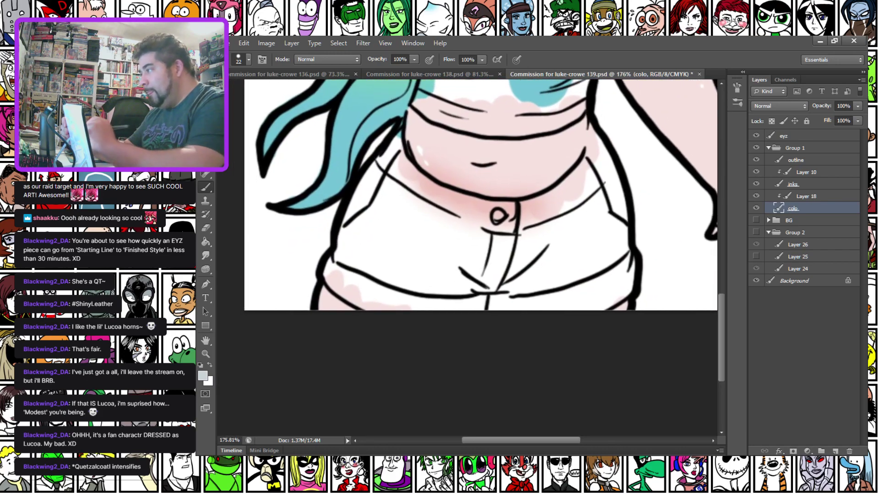
pyautogui.moveTo(390, 176); pyautogui.dragTo(387, 272)
pyautogui.moveTo(334, 255)
pyautogui.mouseDown()
pyautogui.moveTo(329, 271)
pyautogui.moveTo(339, 289)
pyautogui.moveTo(394, 309)
pyautogui.mouseUp()
pyautogui.moveTo(329, 275)
pyautogui.mouseDown()
pyautogui.moveTo(359, 191)
pyautogui.moveTo(399, 134)
pyautogui.moveTo(392, 152)
pyautogui.moveTo(400, 124)
pyautogui.moveTo(406, 165)
pyautogui.moveTo(430, 190)
pyautogui.moveTo(493, 207)
pyautogui.moveTo(526, 205)
pyautogui.moveTo(579, 176)
pyautogui.moveTo(593, 151)
pyautogui.moveTo(591, 123)
pyautogui.moveTo(626, 234)
pyautogui.moveTo(626, 288)
pyautogui.mouseUp()
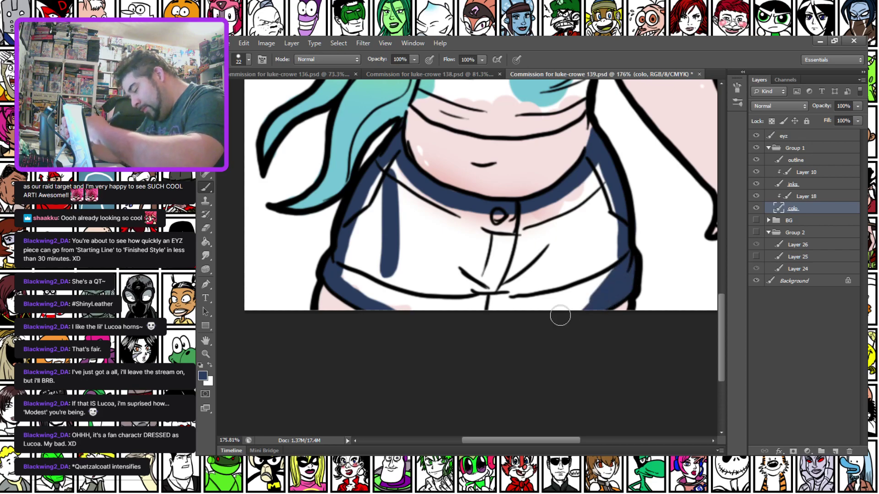
# Fill the rest of the shorts with navy blue using a 39 px brush.
pyautogui.rightClick(401, 225)
pyautogui.moveTo(422, 251); pyautogui.dragTo(432, 250)
pyautogui.click(389, 160)
pyautogui.moveTo(389, 161)
pyautogui.mouseDown()
pyautogui.moveTo(354, 277)
pyautogui.moveTo(408, 306)
pyautogui.moveTo(500, 310)
pyautogui.moveTo(579, 298)
pyautogui.moveTo(604, 253)
pyautogui.moveTo(605, 194)
pyautogui.moveTo(595, 182)
pyautogui.moveTo(537, 216)
pyautogui.moveTo(470, 217)
pyautogui.moveTo(408, 186)
pyautogui.moveTo(381, 243)
pyautogui.moveTo(406, 213)
pyautogui.moveTo(454, 291)
pyautogui.moveTo(476, 259)
pyautogui.moveTo(508, 253)
pyautogui.moveTo(531, 281)
pyautogui.moveTo(581, 222)
pyautogui.mouseUp()
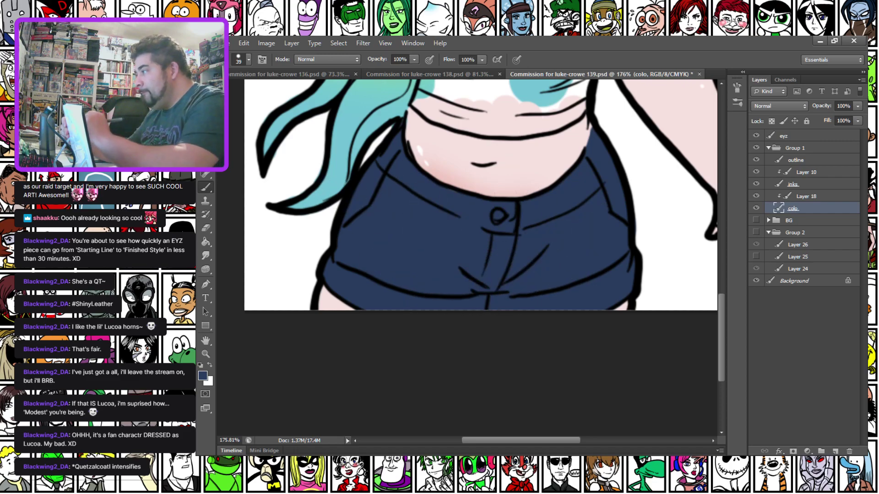
# Color the button of the shorts cream with a 15 px brush.
pyautogui.rightClick(513, 172)
pyautogui.click(548, 270)
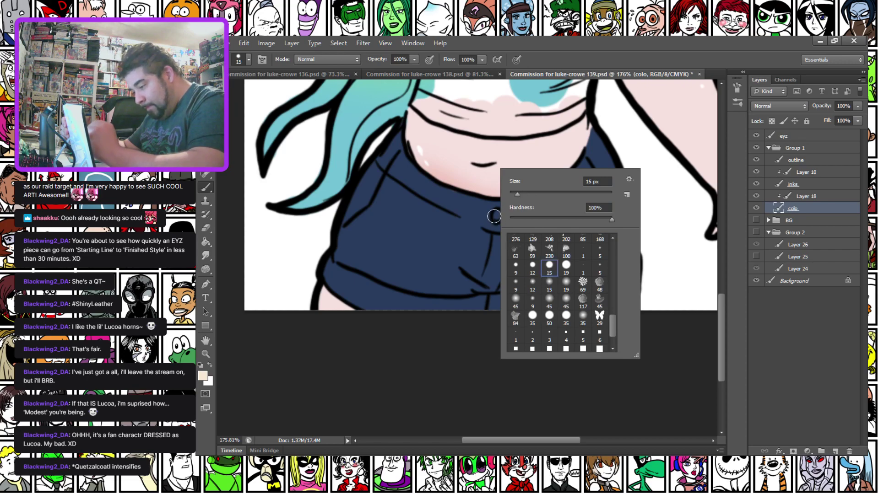
pyautogui.click(500, 215)
# Cover most of the crop top's body with dark charcoal gray.
pyautogui.moveTo(363, 133); pyautogui.dragTo(315, 352)
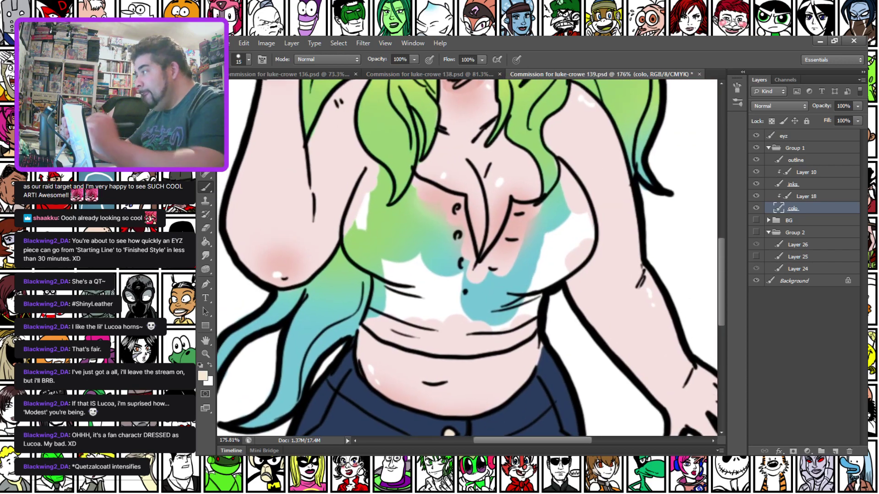
pyautogui.moveTo(381, 211); pyautogui.dragTo(415, 279)
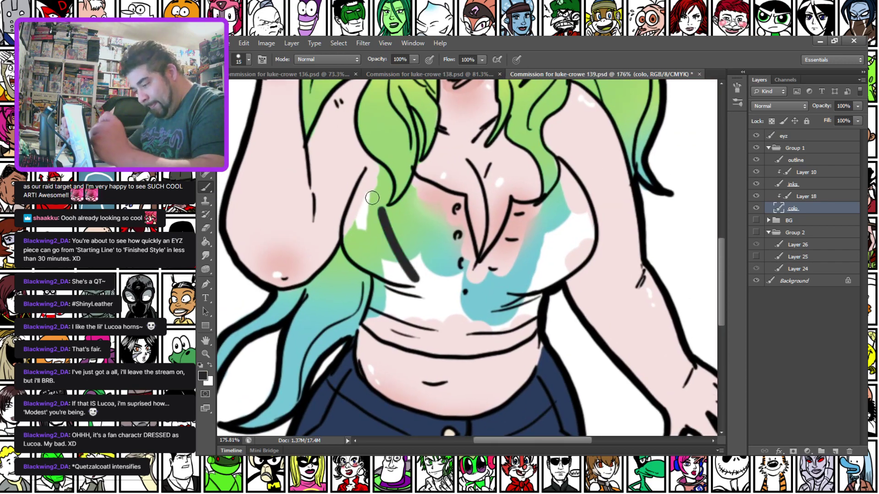
pyautogui.rightClick(378, 199)
pyautogui.click(394, 228)
pyautogui.moveTo(373, 184)
pyautogui.mouseDown()
pyautogui.moveTo(361, 238)
pyautogui.moveTo(394, 320)
pyautogui.moveTo(526, 321)
pyautogui.moveTo(528, 261)
pyautogui.mouseUp()
pyautogui.moveTo(520, 217); pyautogui.dragTo(570, 201)
pyautogui.moveTo(561, 259)
pyautogui.mouseDown()
pyautogui.moveTo(539, 247)
pyautogui.moveTo(488, 312)
pyautogui.moveTo(467, 310)
pyautogui.moveTo(427, 239)
pyautogui.moveTo(405, 257)
pyautogui.moveTo(405, 300)
pyautogui.moveTo(426, 309)
pyautogui.moveTo(378, 228)
pyautogui.moveTo(412, 201)
pyautogui.mouseUp()
# Fill the remaining edges and gaps of the crop top with dark charcoal using a 19 px brush.
pyautogui.rightClick(478, 194)
pyautogui.click(543, 289)
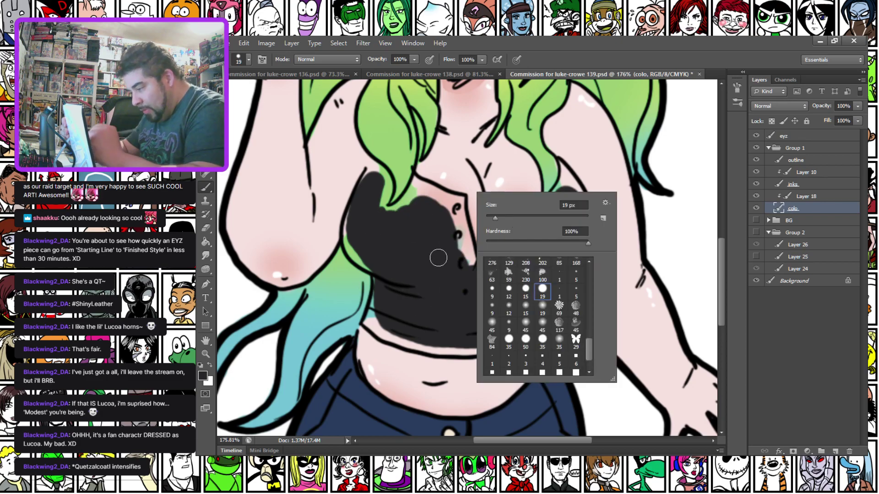
pyautogui.click(439, 258)
pyautogui.keyDown('alt'); pyautogui.click(401, 223); pyautogui.keyUp('alt')
pyautogui.moveTo(372, 179)
pyautogui.mouseDown()
pyautogui.moveTo(350, 229)
pyautogui.moveTo(355, 256)
pyautogui.moveTo(379, 272)
pyautogui.moveTo(369, 324)
pyautogui.mouseUp()
pyautogui.moveTo(368, 324)
pyautogui.mouseDown()
pyautogui.moveTo(402, 345)
pyautogui.moveTo(455, 354)
pyautogui.moveTo(502, 350)
pyautogui.moveTo(540, 329)
pyautogui.mouseUp()
pyautogui.moveTo(382, 173)
pyautogui.mouseDown()
pyautogui.moveTo(391, 188)
pyautogui.moveTo(381, 224)
pyautogui.moveTo(402, 213)
pyautogui.moveTo(421, 185)
pyautogui.moveTo(424, 197)
pyautogui.moveTo(458, 209)
pyautogui.moveTo(425, 189)
pyautogui.moveTo(464, 207)
pyautogui.moveTo(452, 217)
pyautogui.moveTo(471, 245)
pyautogui.moveTo(475, 283)
pyautogui.moveTo(503, 256)
pyautogui.moveTo(520, 211)
pyautogui.moveTo(543, 211)
pyautogui.moveTo(570, 181)
pyautogui.moveTo(565, 165)
pyautogui.moveTo(592, 222)
pyautogui.moveTo(591, 251)
pyautogui.moveTo(560, 279)
pyautogui.moveTo(574, 266)
pyautogui.mouseUp()
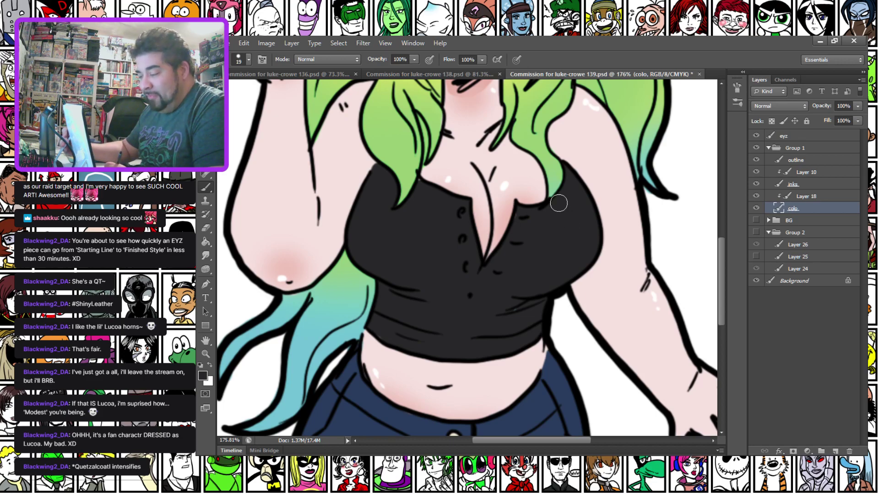
# Paint lighter gray shine patches on both sides of the crop top's bust.
pyautogui.moveTo(311, 186)
pyautogui.mouseDown()
pyautogui.moveTo(352, 298)
pyautogui.moveTo(378, 336)
pyautogui.mouseUp()
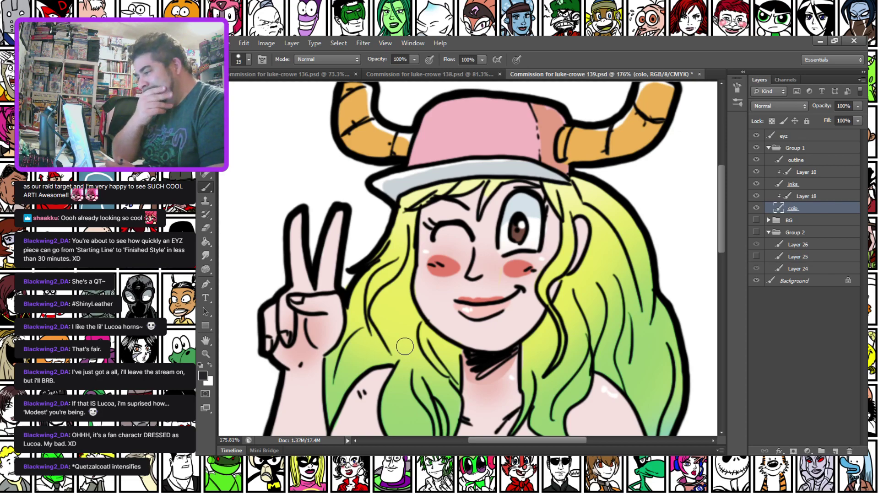
pyautogui.moveTo(274, 305); pyautogui.dragTo(319, 294)
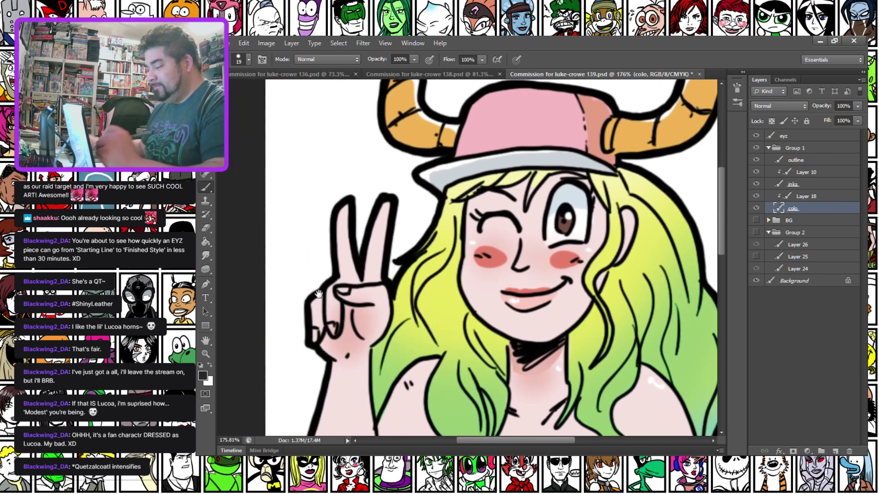
pyautogui.scroll(-11, 333, 285)
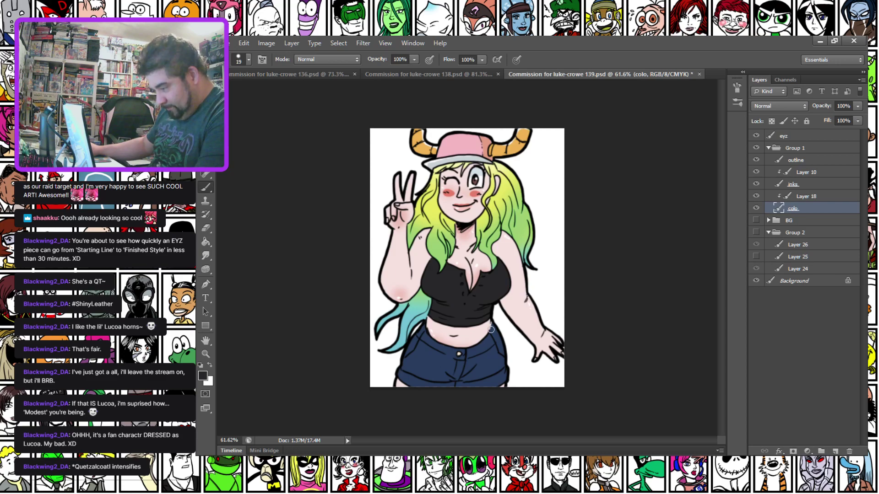
pyautogui.scroll(7, 491, 330)
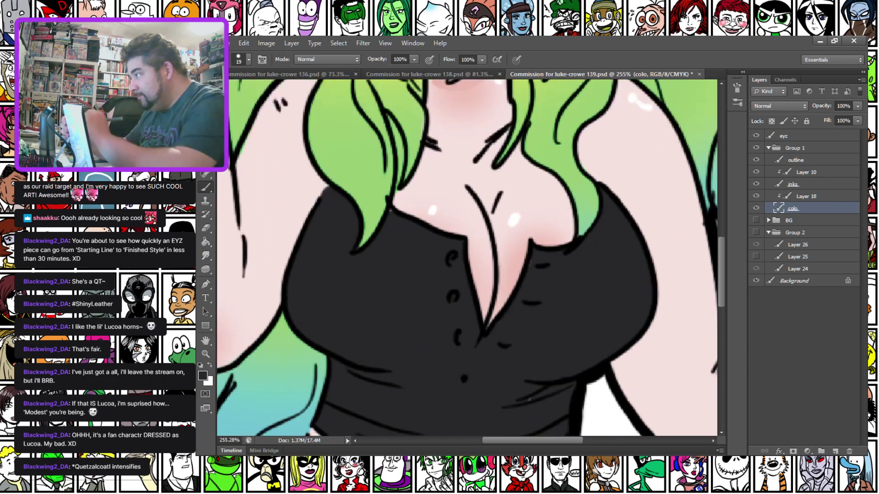
pyautogui.moveTo(397, 235); pyautogui.dragTo(393, 265)
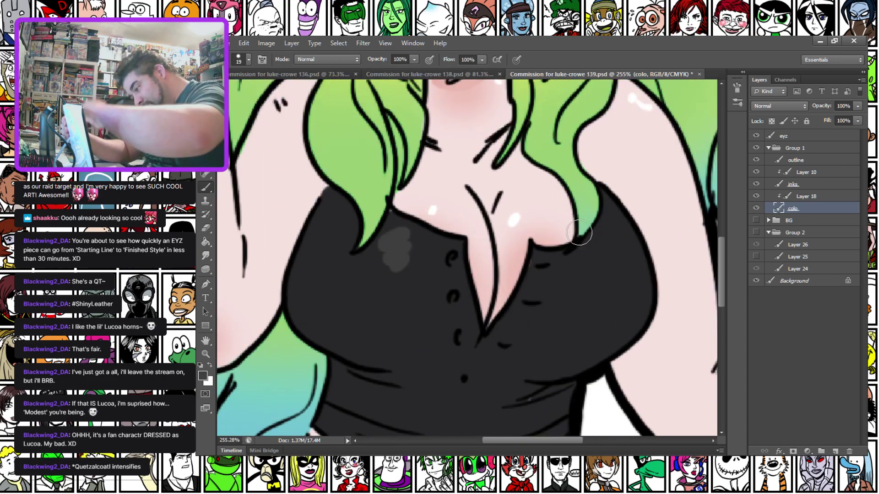
pyautogui.moveTo(593, 245); pyautogui.dragTo(582, 284)
pyautogui.moveTo(397, 284); pyautogui.dragTo(412, 277)
pyautogui.moveTo(591, 299); pyautogui.dragTo(603, 289)
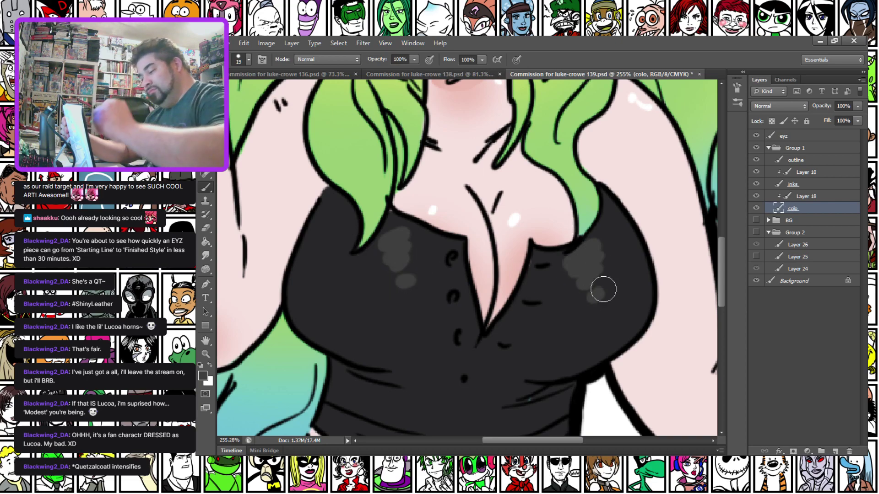
# Shade the crop top's folds under the bust and around the waist with a darker near-black tone.
pyautogui.moveTo(283, 298); pyautogui.dragTo(285, 209)
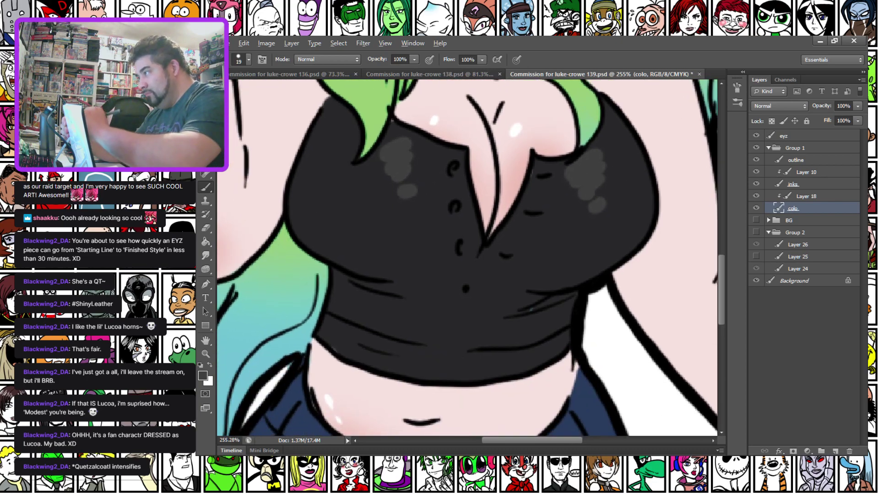
pyautogui.moveTo(318, 238)
pyautogui.mouseDown()
pyautogui.moveTo(420, 255)
pyautogui.moveTo(320, 236)
pyautogui.moveTo(376, 256)
pyautogui.moveTo(417, 254)
pyautogui.moveTo(423, 282)
pyautogui.moveTo(406, 277)
pyautogui.moveTo(508, 280)
pyautogui.moveTo(605, 252)
pyautogui.moveTo(452, 278)
pyautogui.moveTo(583, 277)
pyautogui.moveTo(408, 279)
pyautogui.moveTo(515, 295)
pyautogui.moveTo(429, 308)
pyautogui.moveTo(369, 285)
pyautogui.moveTo(421, 294)
pyautogui.moveTo(373, 319)
pyautogui.moveTo(556, 316)
pyautogui.moveTo(372, 321)
pyautogui.moveTo(544, 348)
pyautogui.moveTo(338, 340)
pyautogui.moveTo(489, 361)
pyautogui.moveTo(553, 301)
pyautogui.mouseUp()
pyautogui.scroll(-3, 553, 301)
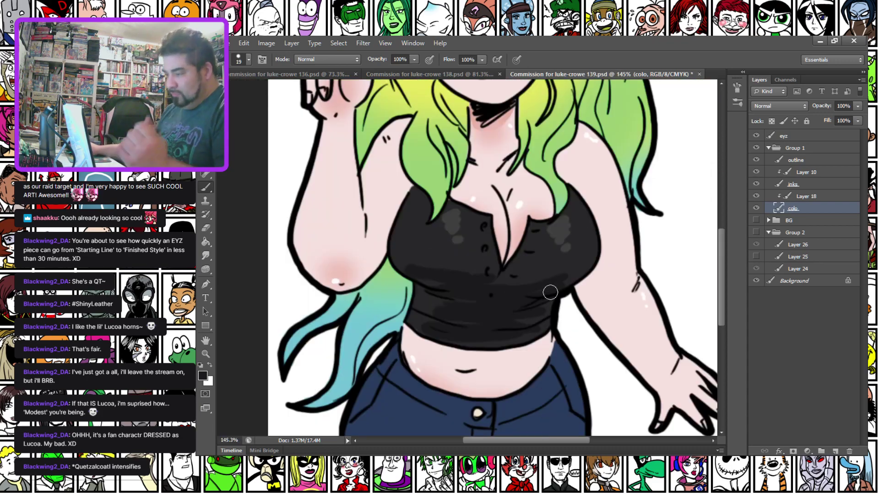
pyautogui.scroll(-4, 542, 282)
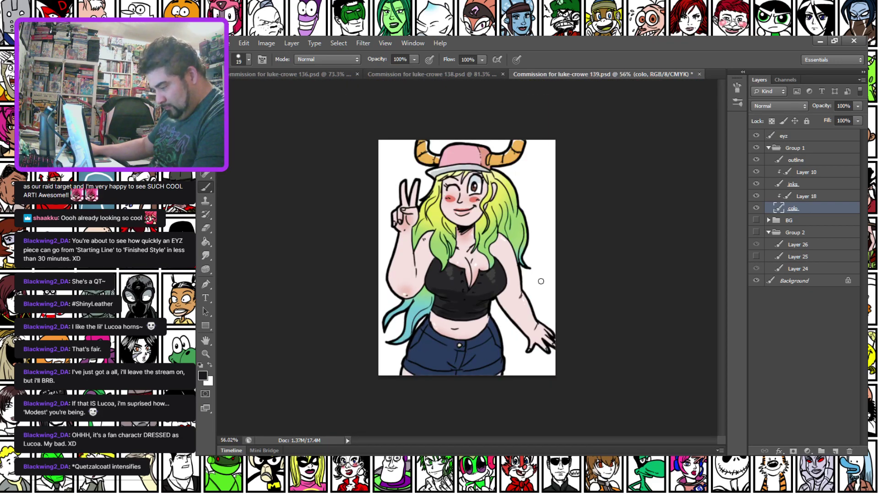
# On the inks layer, write the artist's signature in black beside the shorts with a 5 px brush.
pyautogui.hotkey('alt', ']')
pyautogui.hotkey('alt', ']')
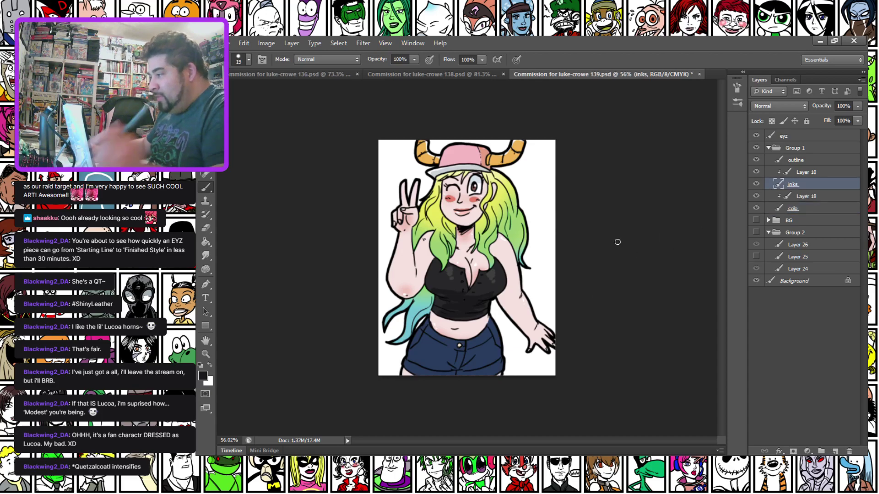
pyautogui.scroll(3, 618, 242)
pyautogui.scroll(2, 618, 242)
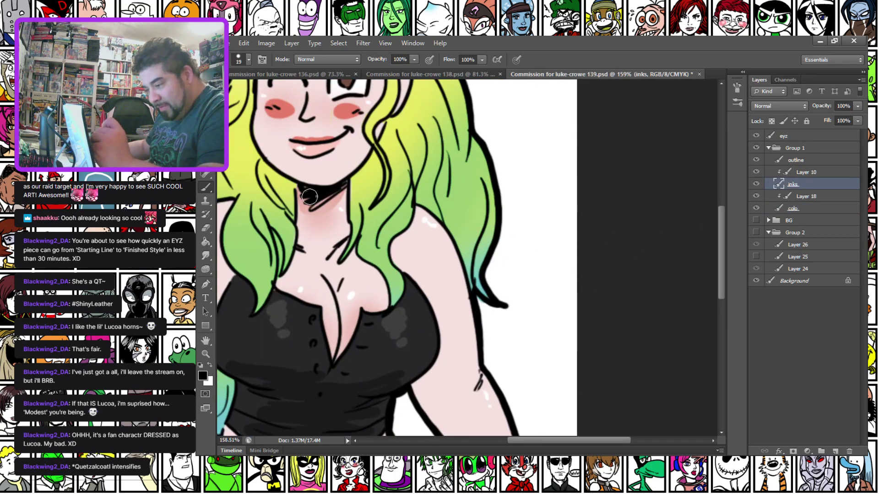
pyautogui.rightClick(409, 283)
pyautogui.click(414, 280)
pyautogui.moveTo(278, 385); pyautogui.dragTo(440, 137)
pyautogui.scroll(3, 345, 328)
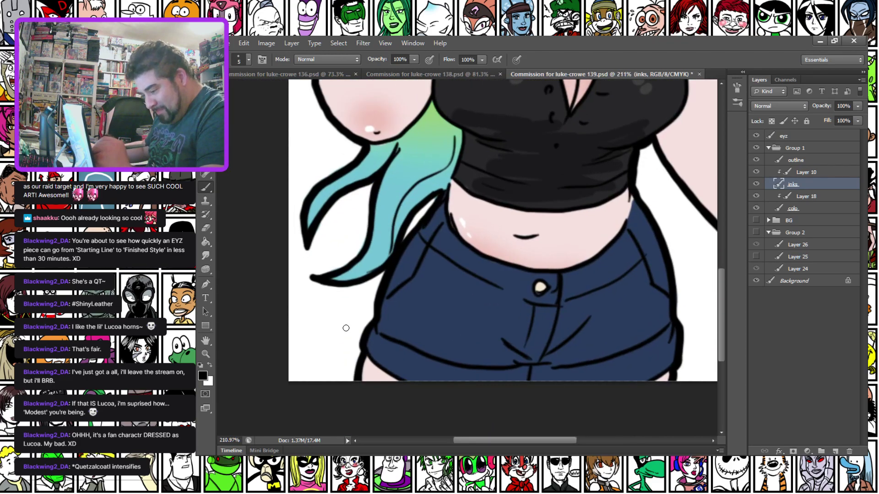
pyautogui.moveTo(339, 323); pyautogui.dragTo(360, 341)
pyautogui.moveTo(341, 304)
pyautogui.mouseDown()
pyautogui.moveTo(362, 320)
pyautogui.moveTo(375, 286)
pyautogui.mouseUp()
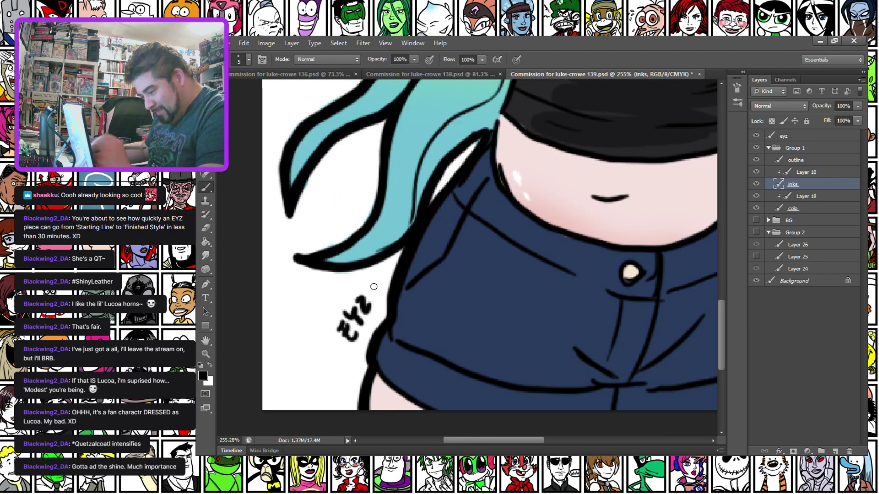
# Save a copy of the finished illustration in PNG format in the 0 WIP folder, keeping the document's existing file name.
pyautogui.scroll(-2, 373, 284)
pyautogui.scroll(-3, 374, 269)
pyautogui.scroll(2, 340, 223)
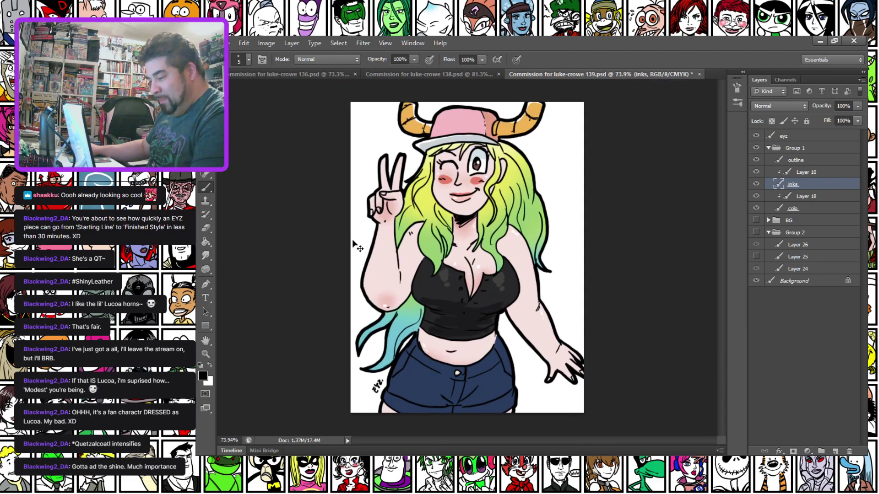
pyautogui.click(228, 44)
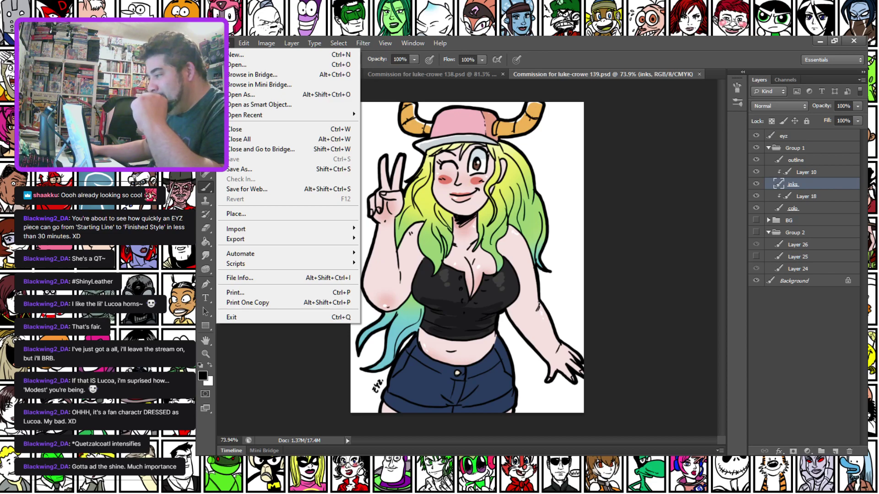
pyautogui.click(243, 170)
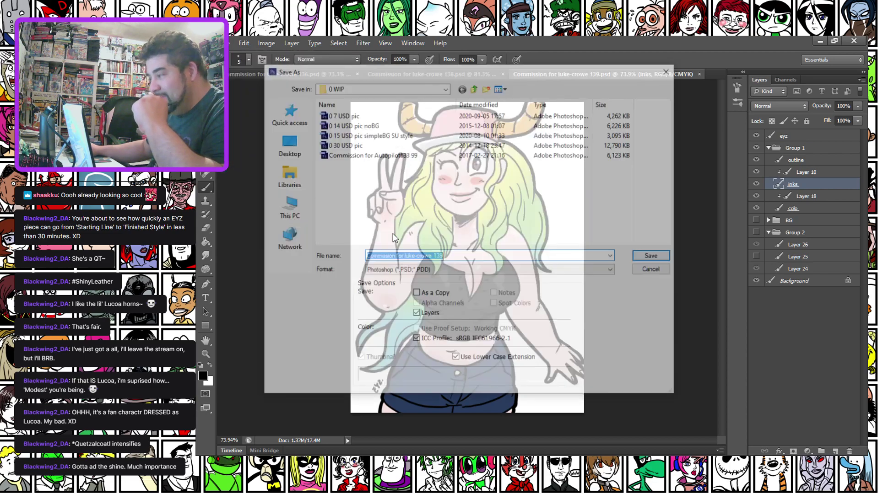
pyautogui.click(447, 274)
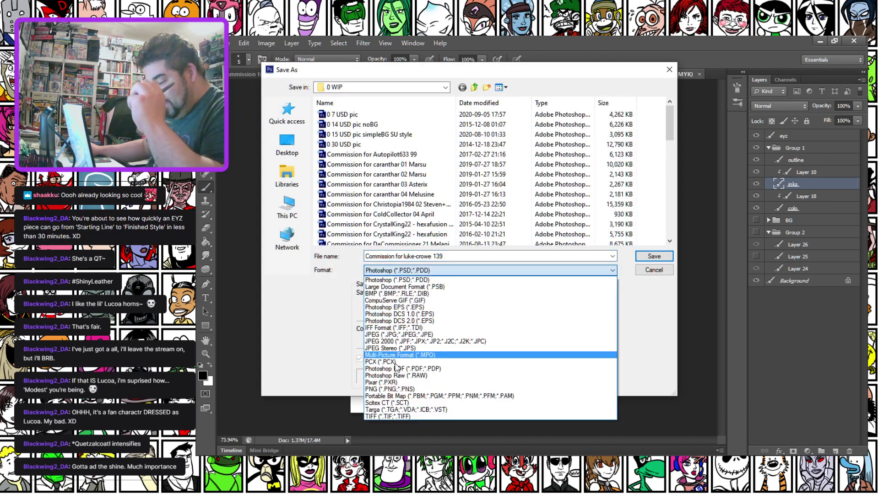
pyautogui.click(378, 390)
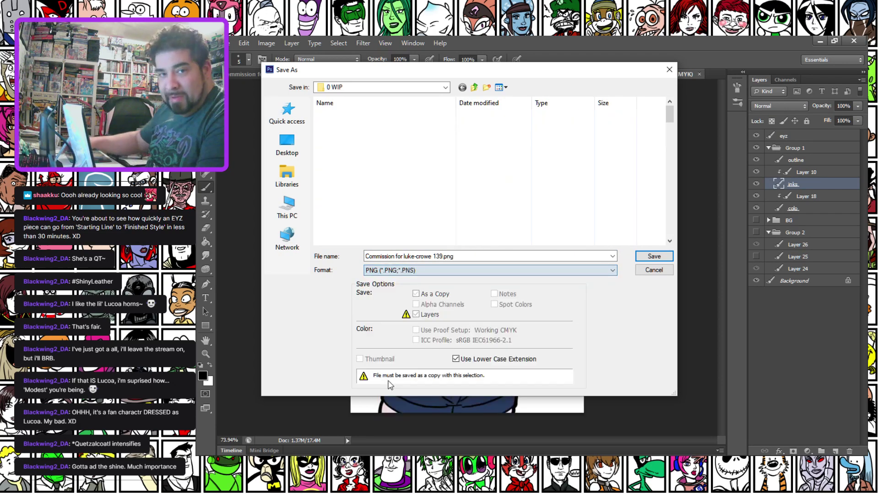
pyautogui.press('Return')
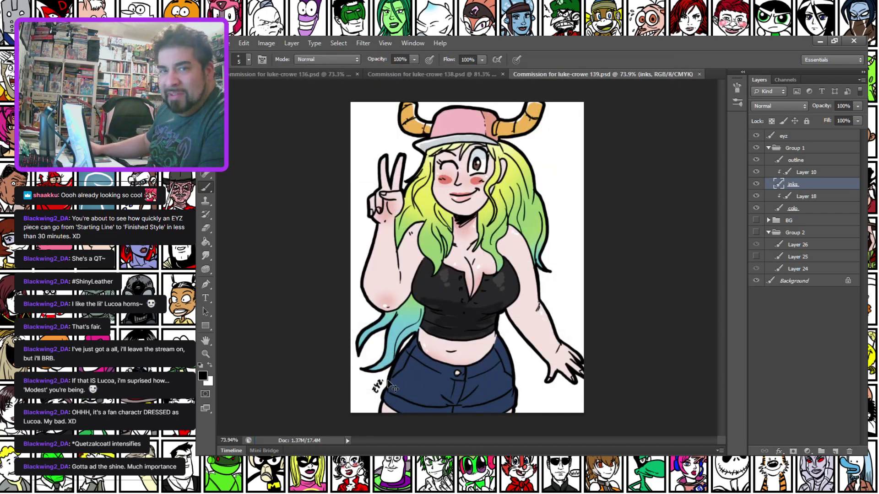